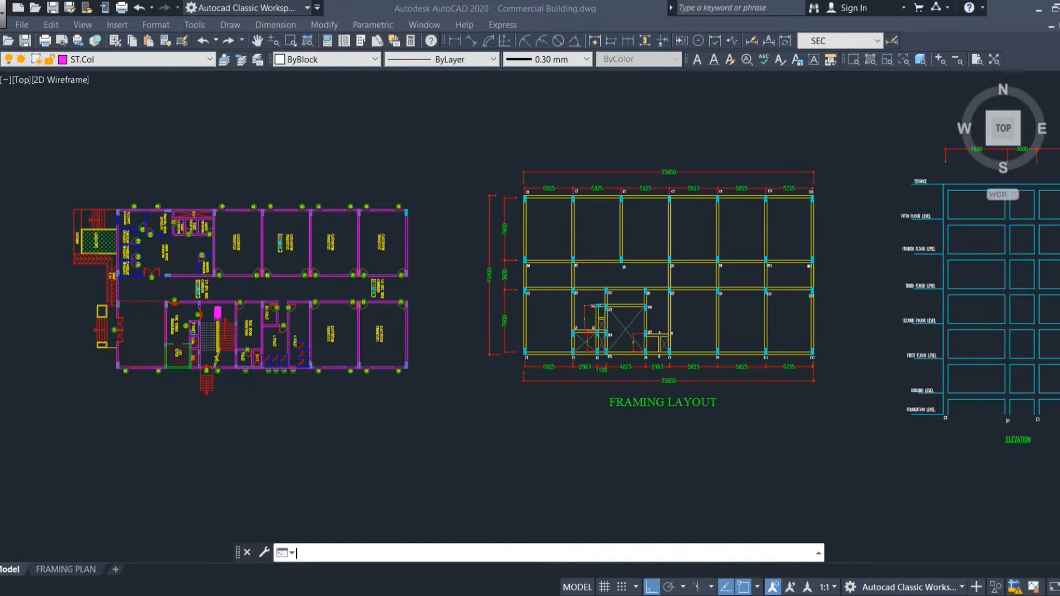
# Examine the floor plan, framing layout and elevation drawings of the commercial building.
pyautogui.scroll(-2, 478, 535)
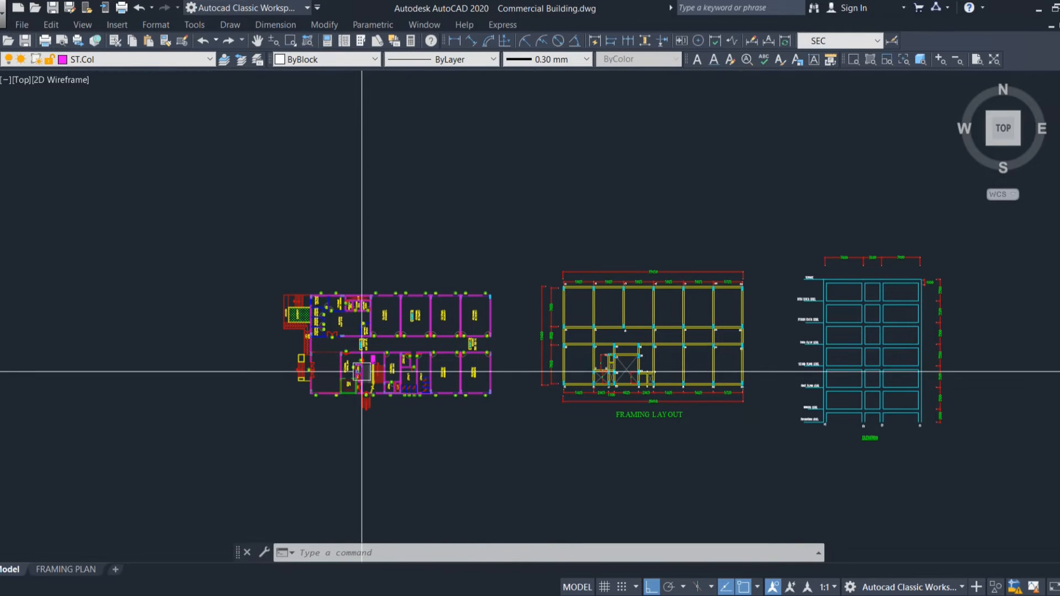
pyautogui.scroll(5, 493, 369)
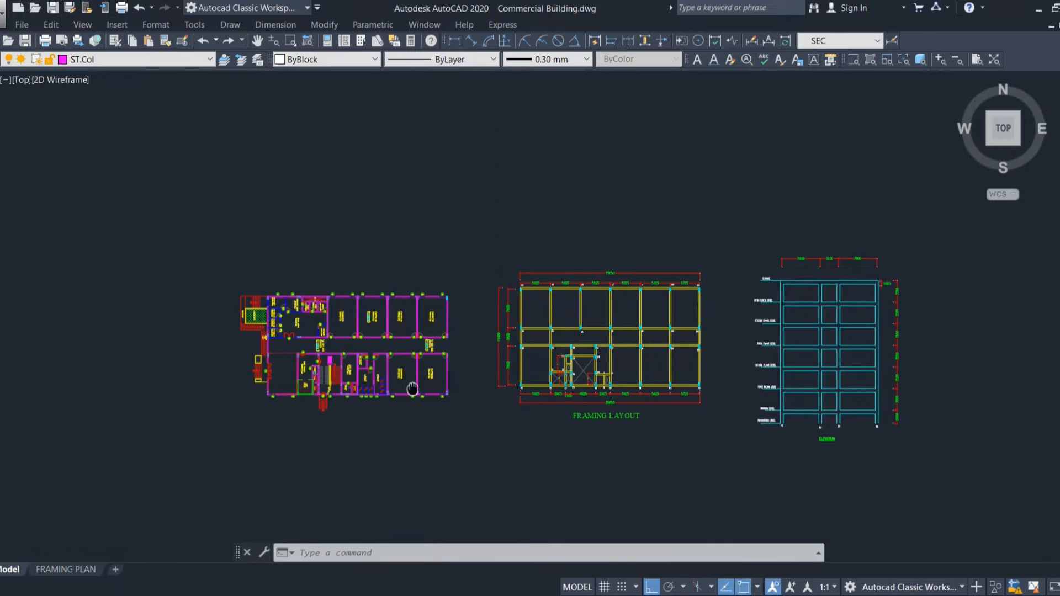
pyautogui.scroll(-3, 634, 355)
pyautogui.scroll(-2, 289, 351)
pyautogui.scroll(5, 480, 319)
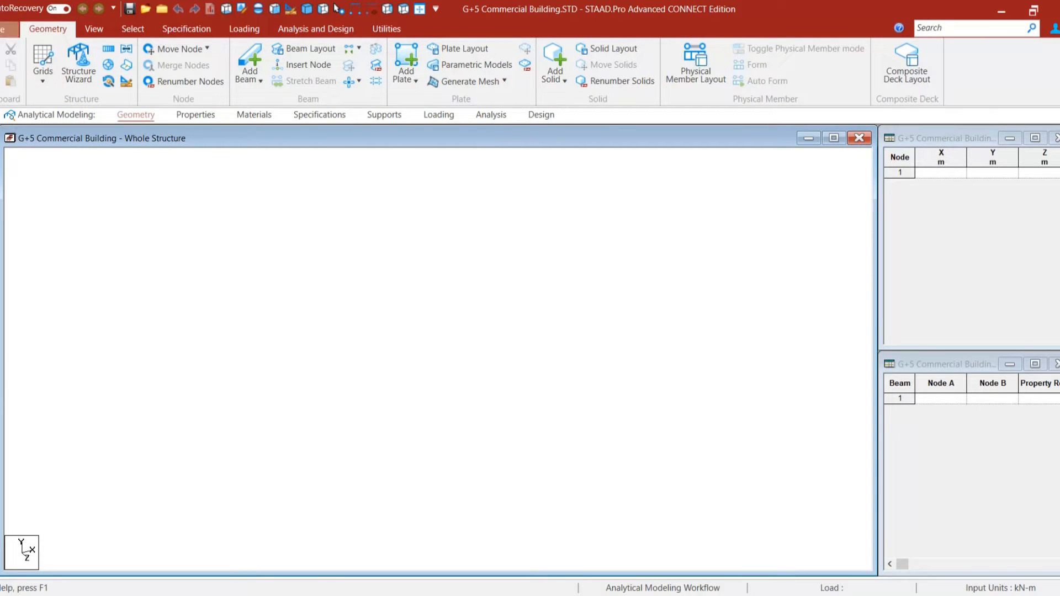
# Switch to STAAD.Pro, open the Structure Wizard and bring up the Bay Frame prototype from the Frame Models.
pyautogui.click(79, 62)
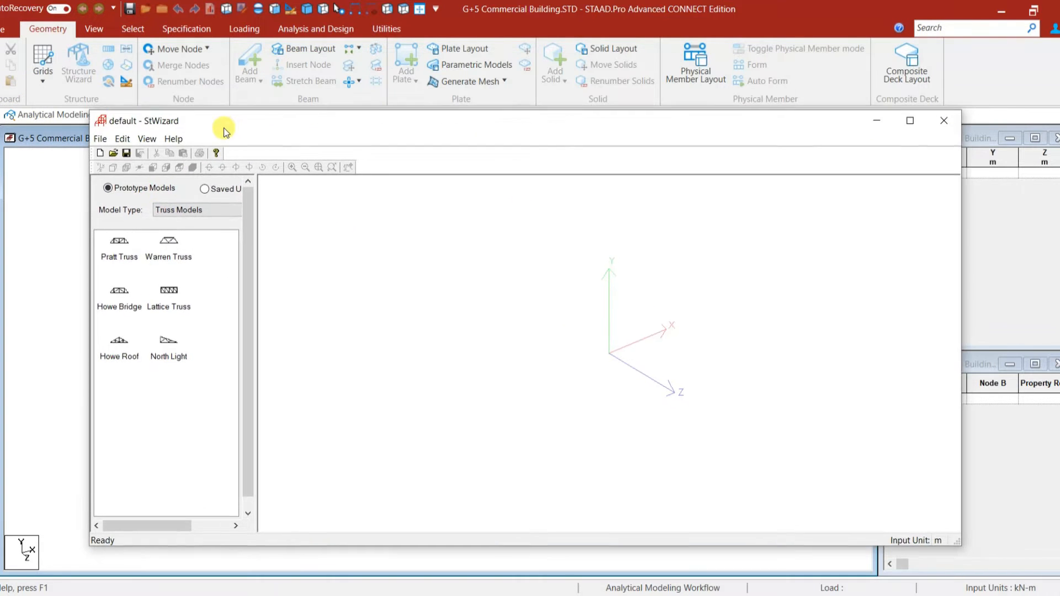
pyautogui.click(171, 214)
pyautogui.click(180, 226)
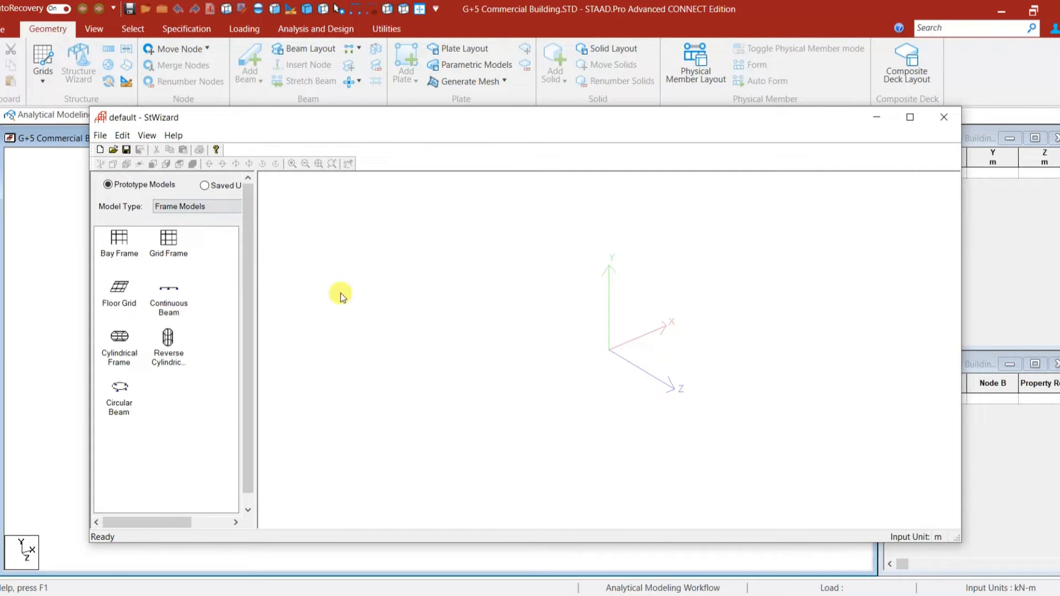
pyautogui.doubleClick(119, 243)
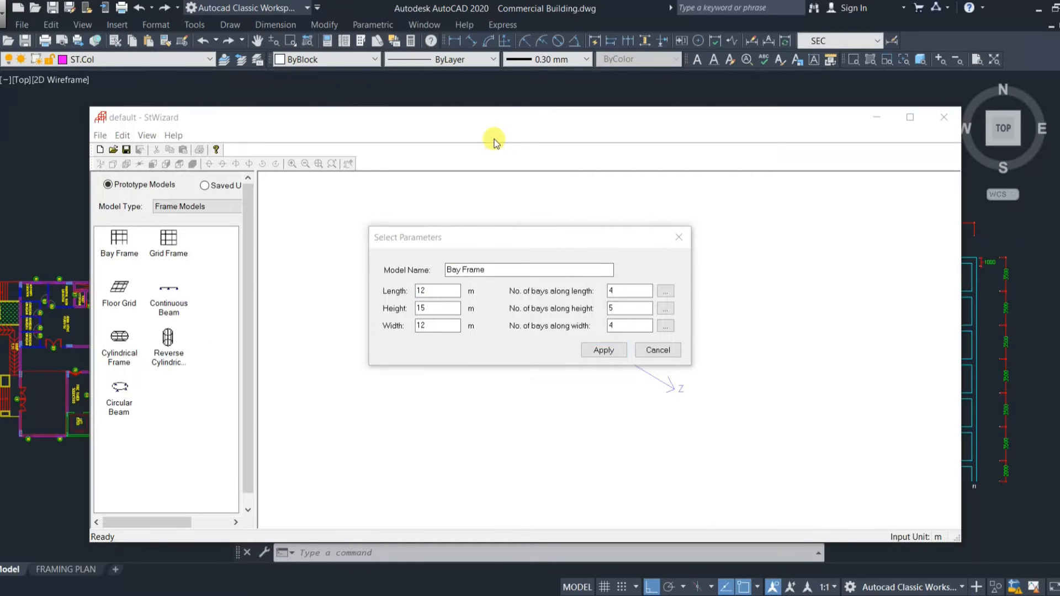
pyautogui.click(492, 134)
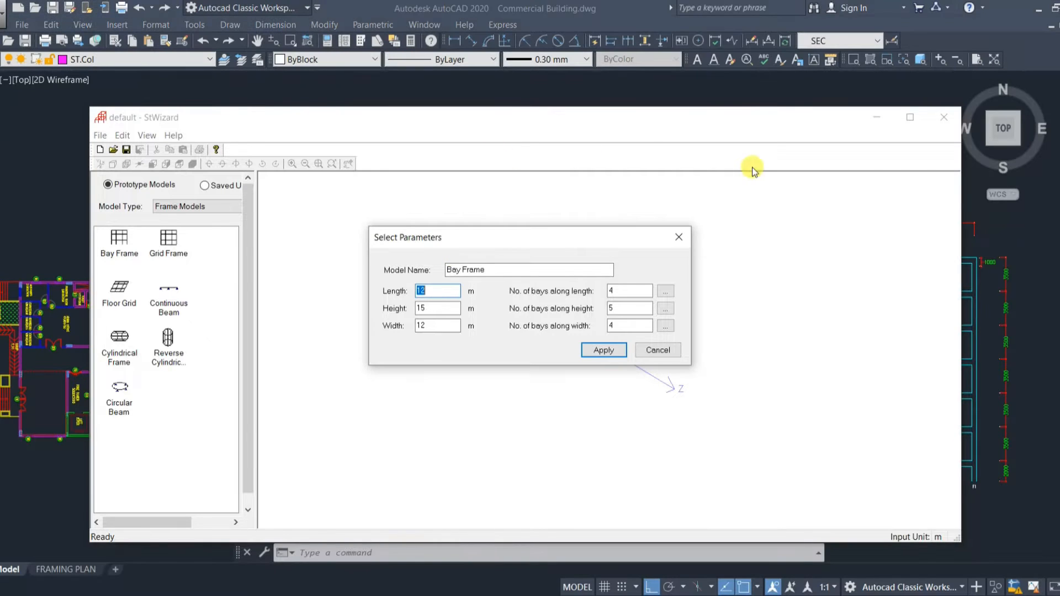
pyautogui.click(603, 351)
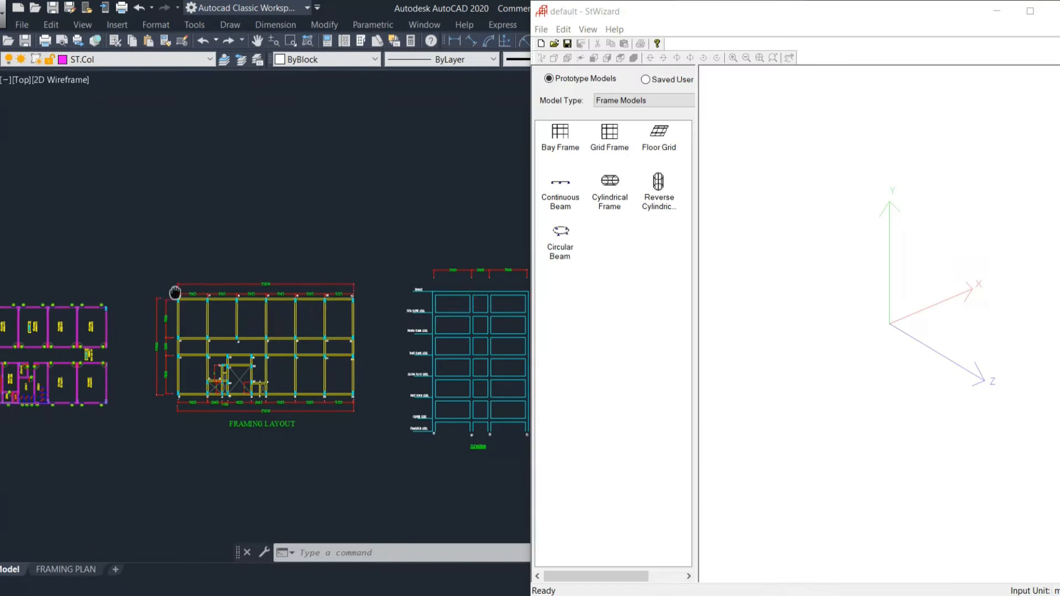
# Examine the overall and bay dimensions in the AutoCAD framing layout and the storey heights in the elevation.
pyautogui.scroll(8, 320, 247)
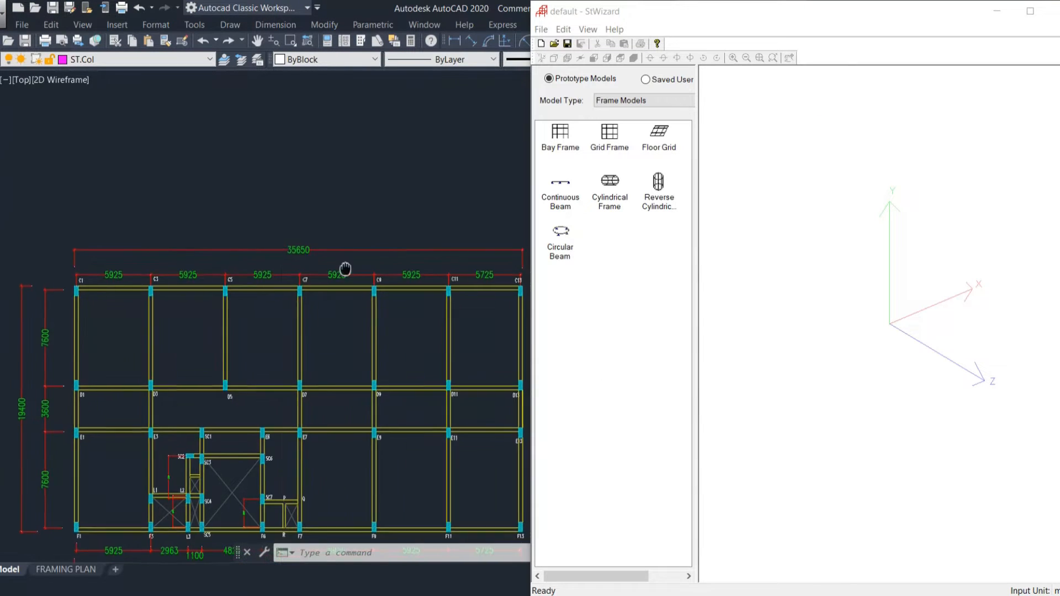
pyautogui.scroll(-5, 303, 239)
pyautogui.scroll(6, 256, 247)
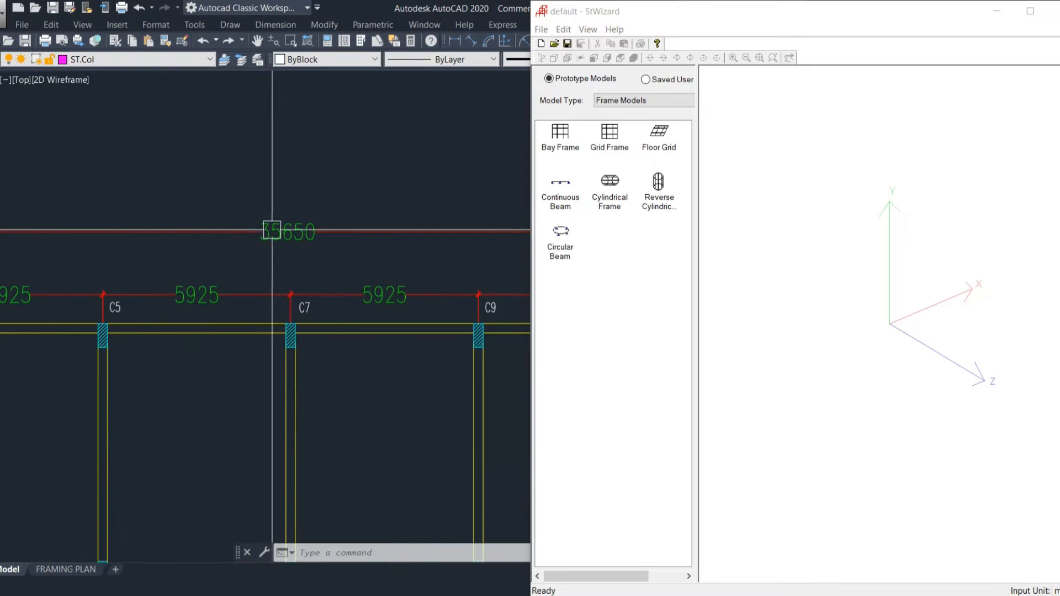
pyautogui.scroll(-5, 308, 256)
pyautogui.scroll(5, 185, 400)
pyautogui.scroll(-6, 185, 400)
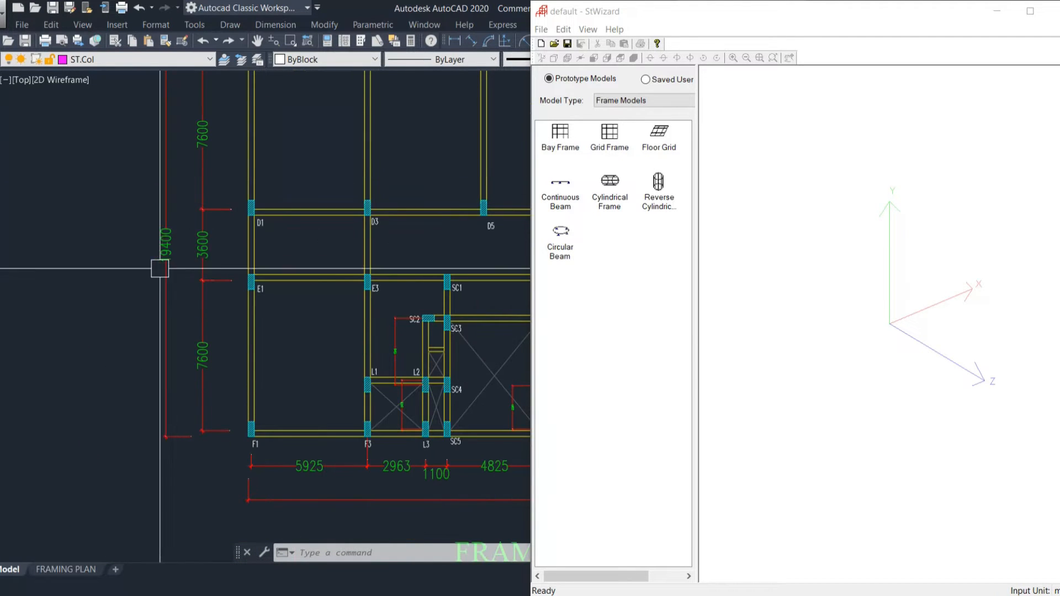
pyautogui.scroll(6, 291, 293)
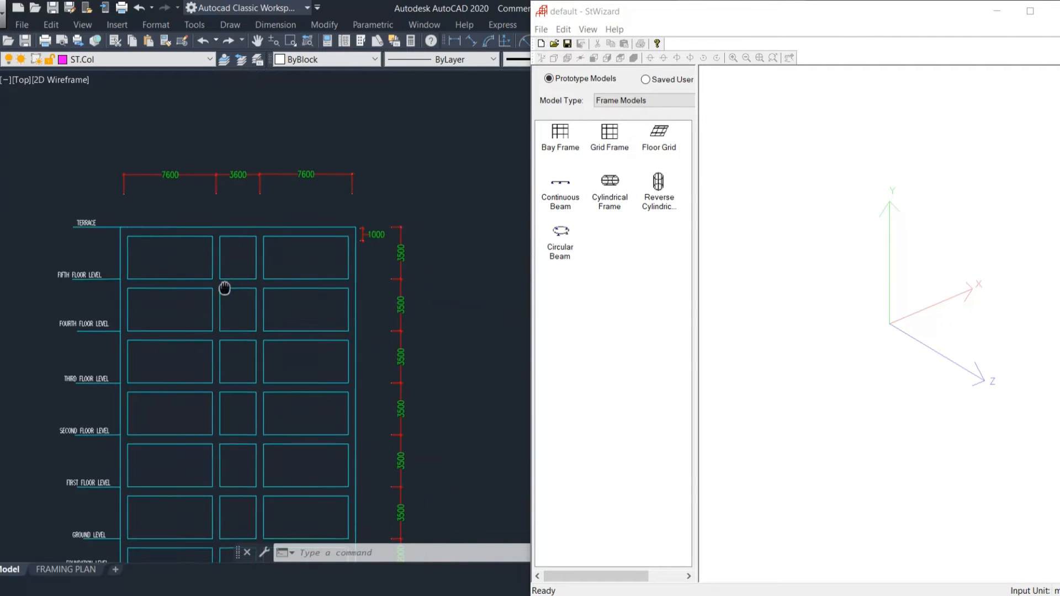
pyautogui.moveTo(222, 286); pyautogui.dragTo(223, 219, button='middle')
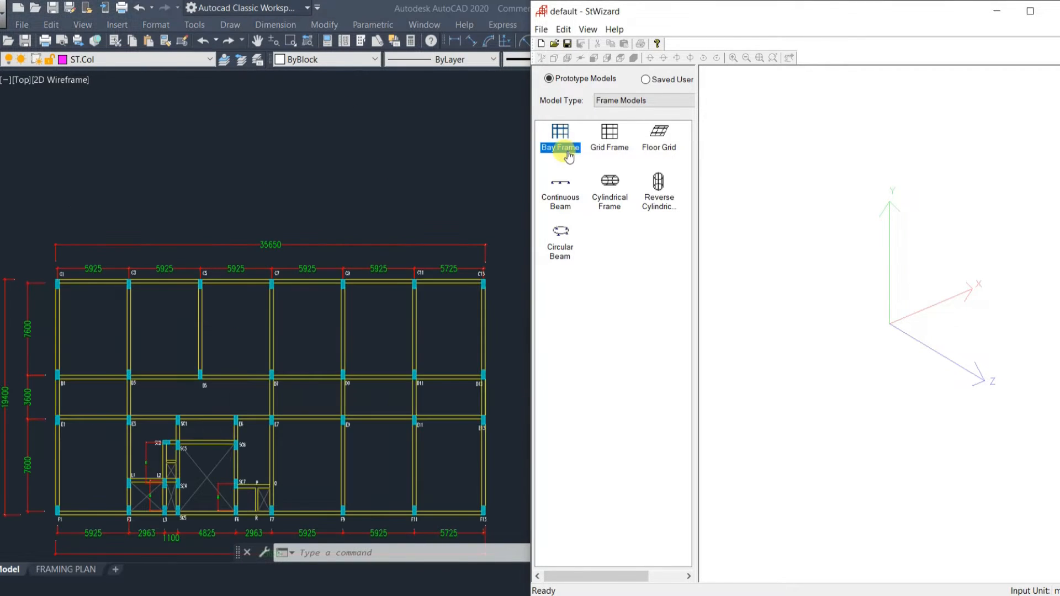
# Define a Bay Frame with length 35.65 m, height 23 m, width 19.4 m, 6 bays along length and 3 along width.
pyautogui.doubleClick(561, 138)
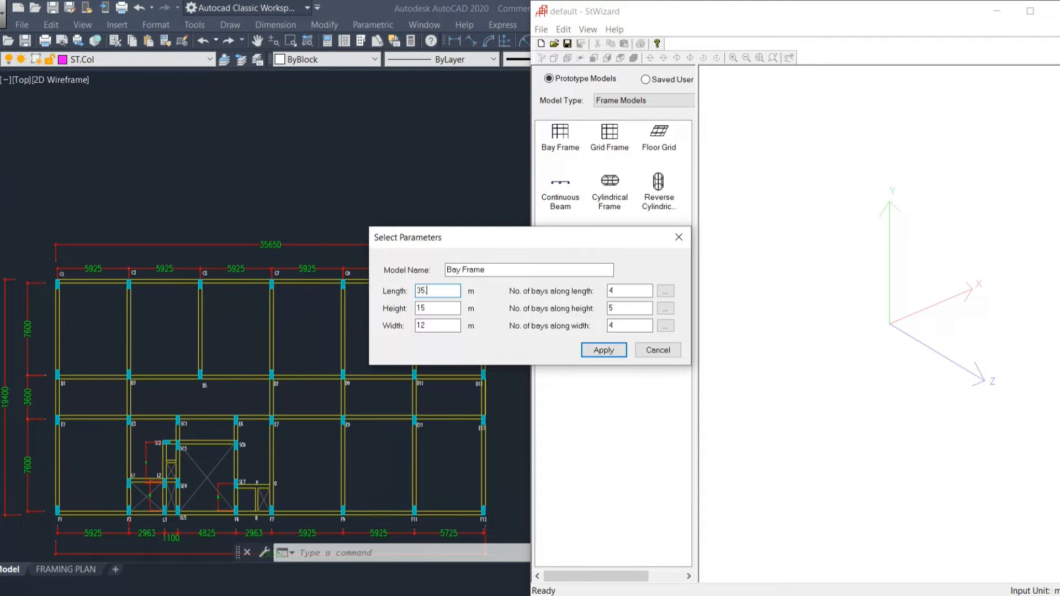
pyautogui.press('Tab')
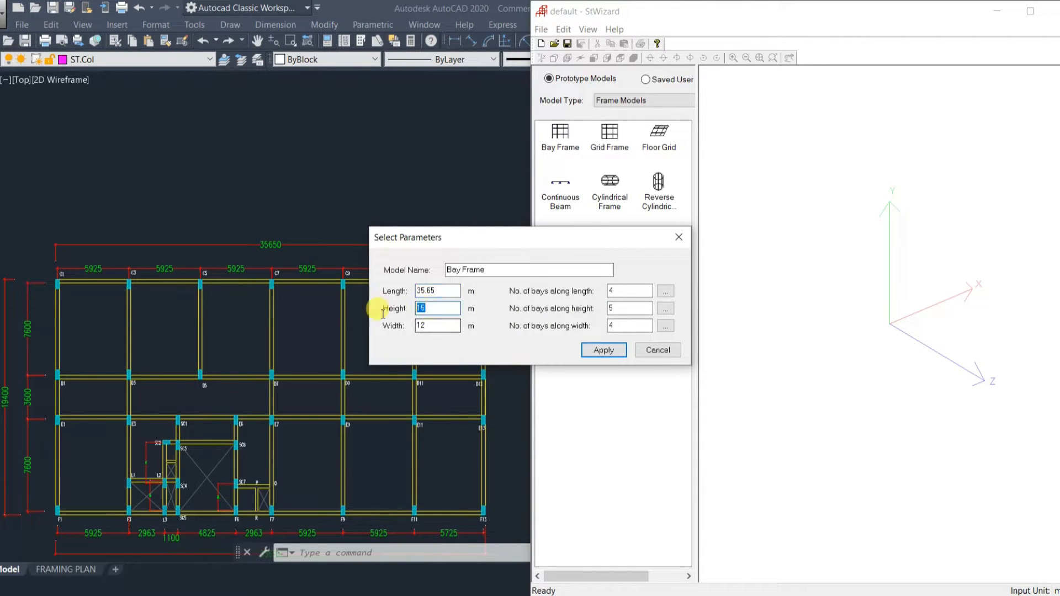
pyautogui.press('Tab')
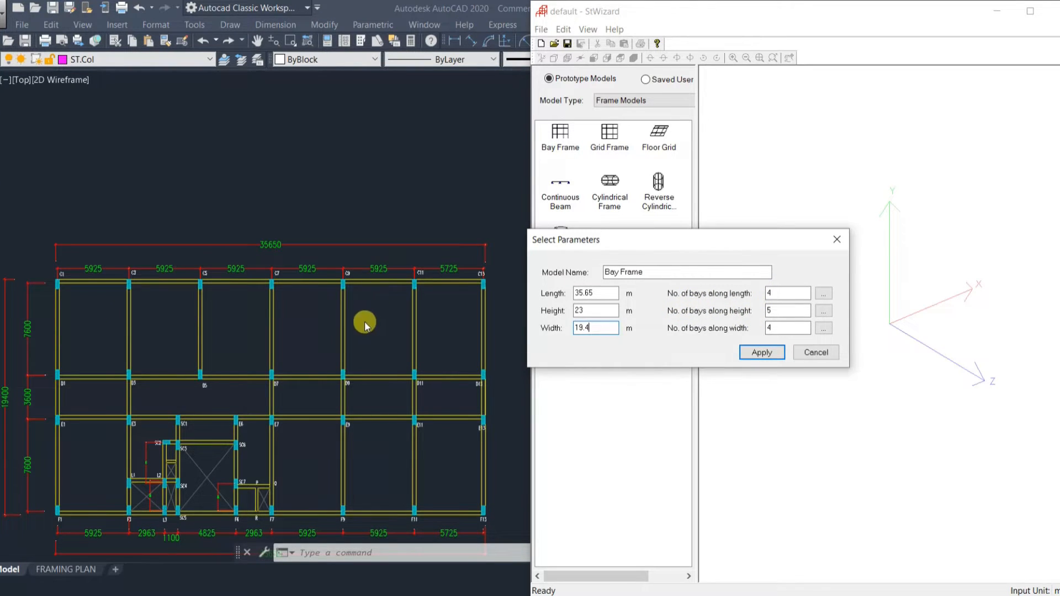
pyautogui.write('6')
pyautogui.press('Tab')
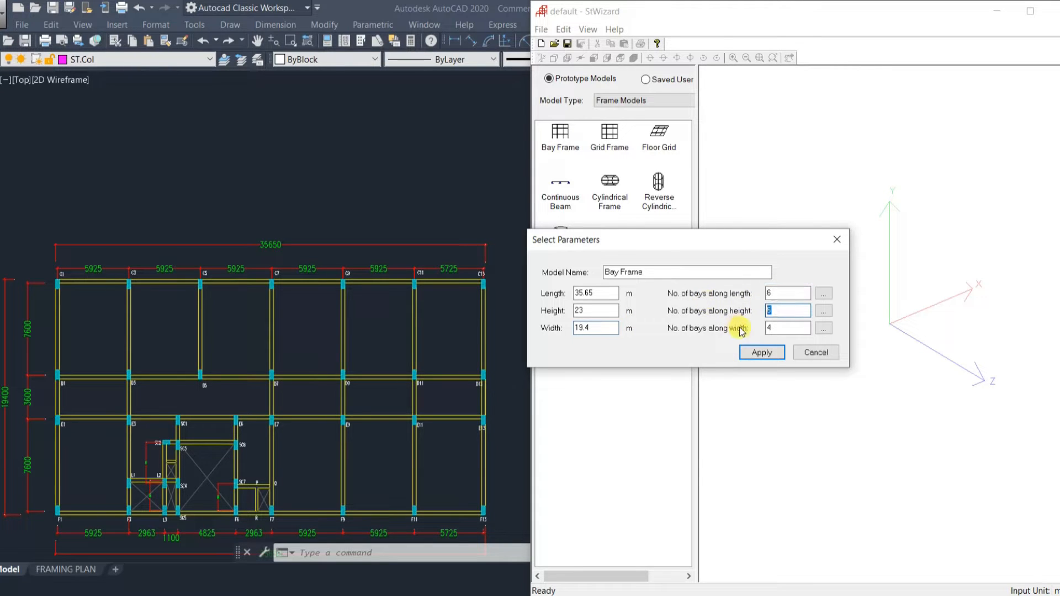
pyautogui.press('Tab')
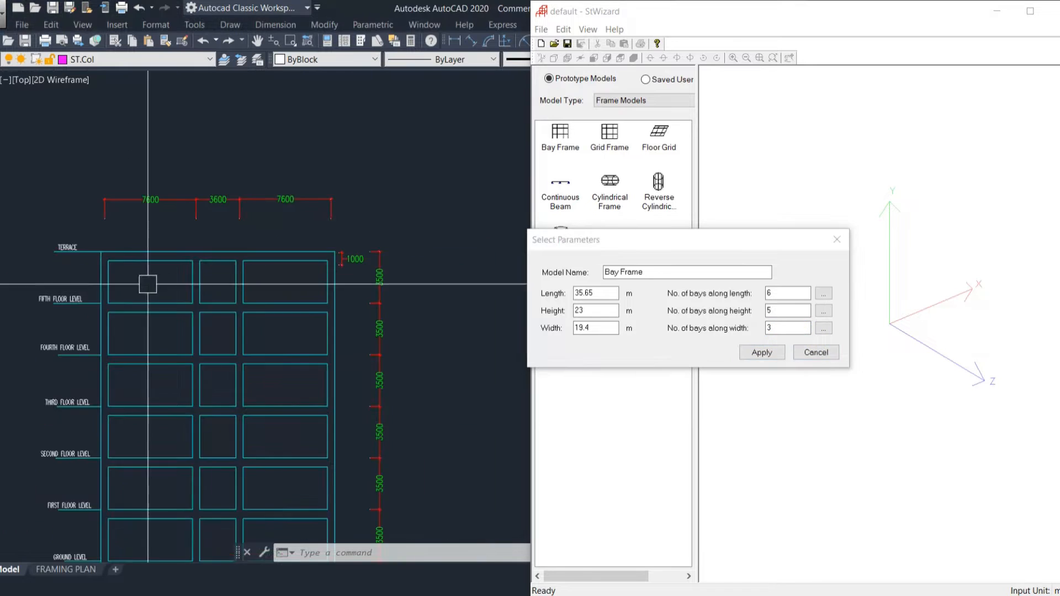
# Check the storeys in the elevation drawing and set the number of bays along height to 7.
pyautogui.scroll(-2, 254, 234)
pyautogui.scroll(2, 307, 353)
pyautogui.moveTo(363, 430); pyautogui.dragTo(400, 404, button='middle')
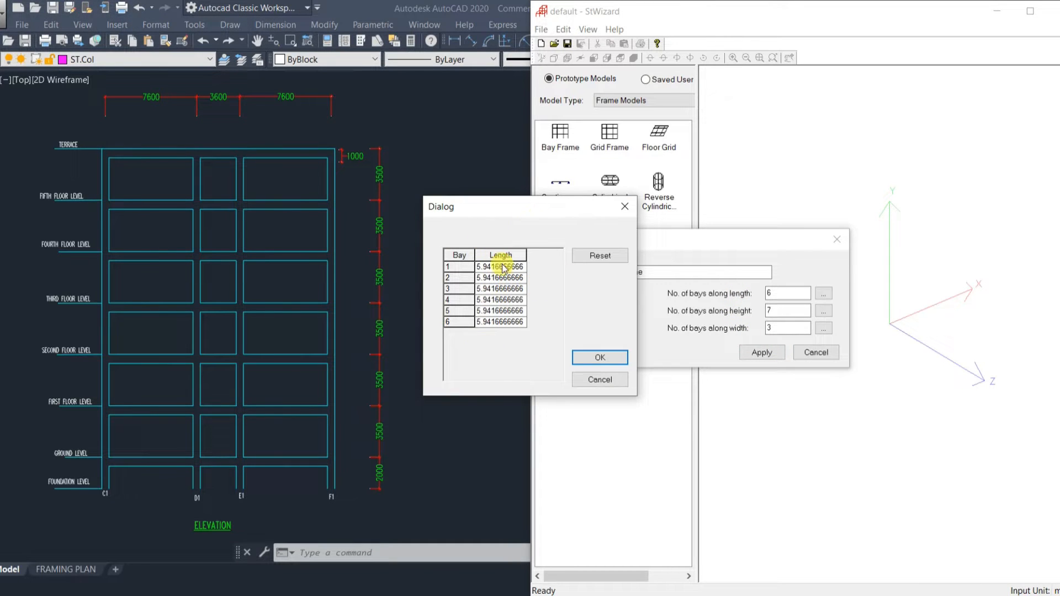
# Examine the individual bay dimensions along the upper edge of the framing layout beside the bay length table.
pyautogui.moveTo(532, 215); pyautogui.dragTo(702, 333)
pyautogui.click(408, 314)
pyautogui.scroll(-6, 395, 306)
pyautogui.scroll(5, 340, 296)
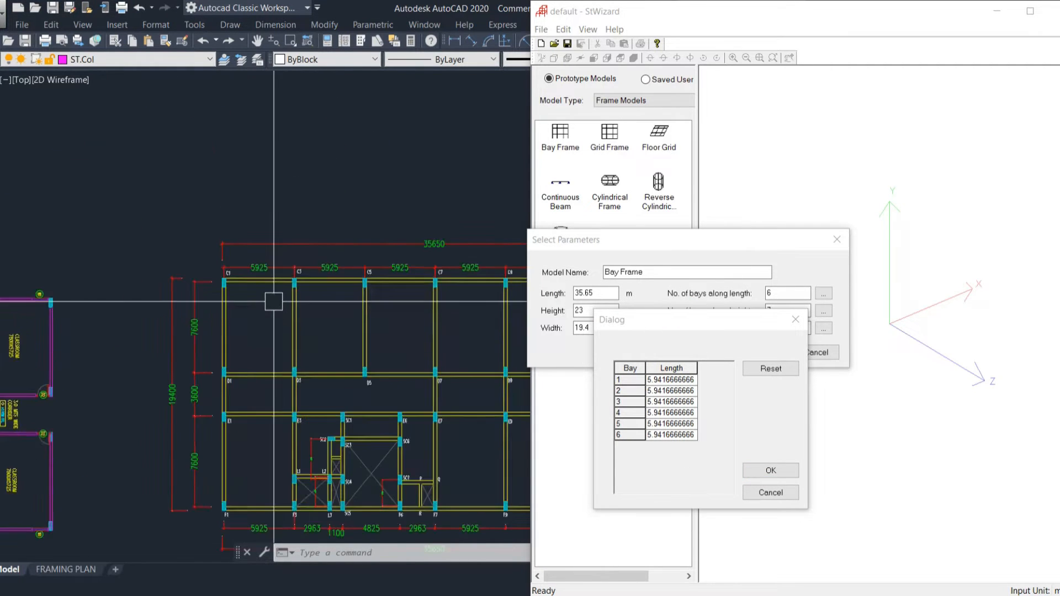
pyautogui.scroll(2, 287, 293)
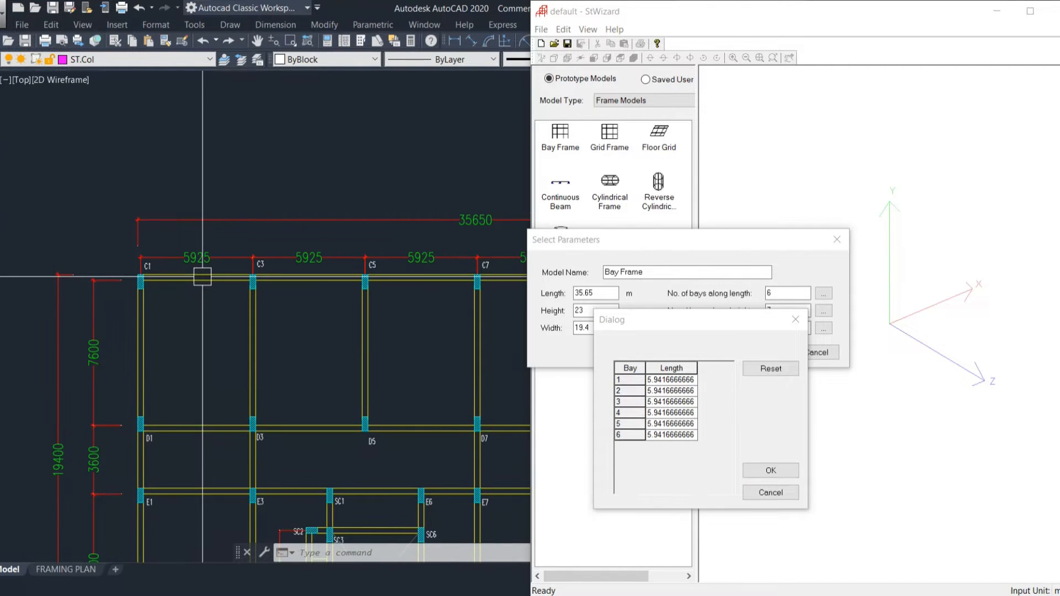
pyautogui.moveTo(351, 321); pyautogui.dragTo(97, 320, button='middle')
pyautogui.scroll(-2, 265, 318)
pyautogui.scroll(2, 461, 293)
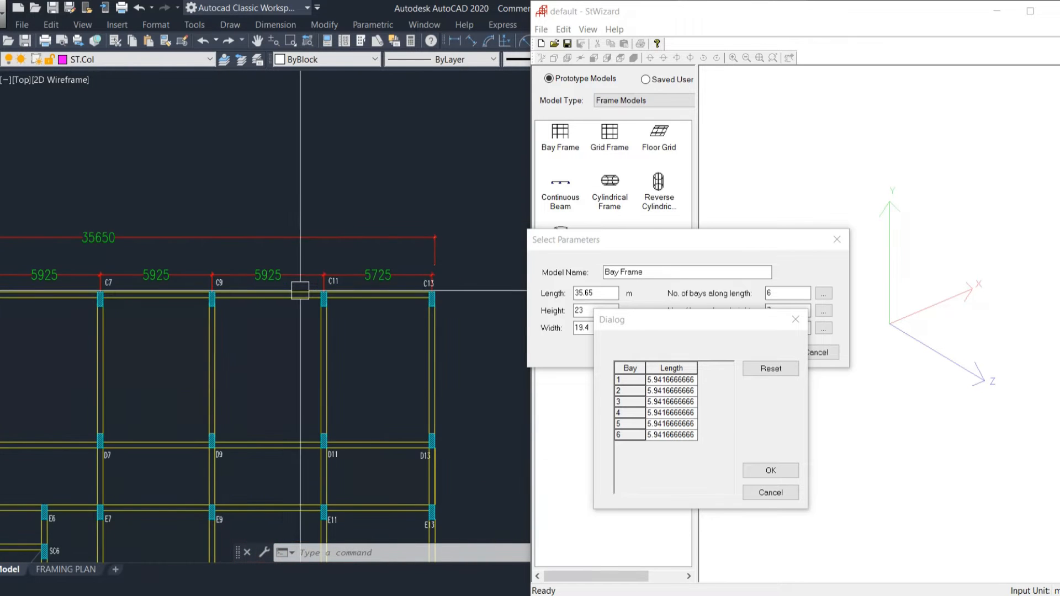
pyautogui.moveTo(255, 291); pyautogui.dragTo(348, 296, button='middle')
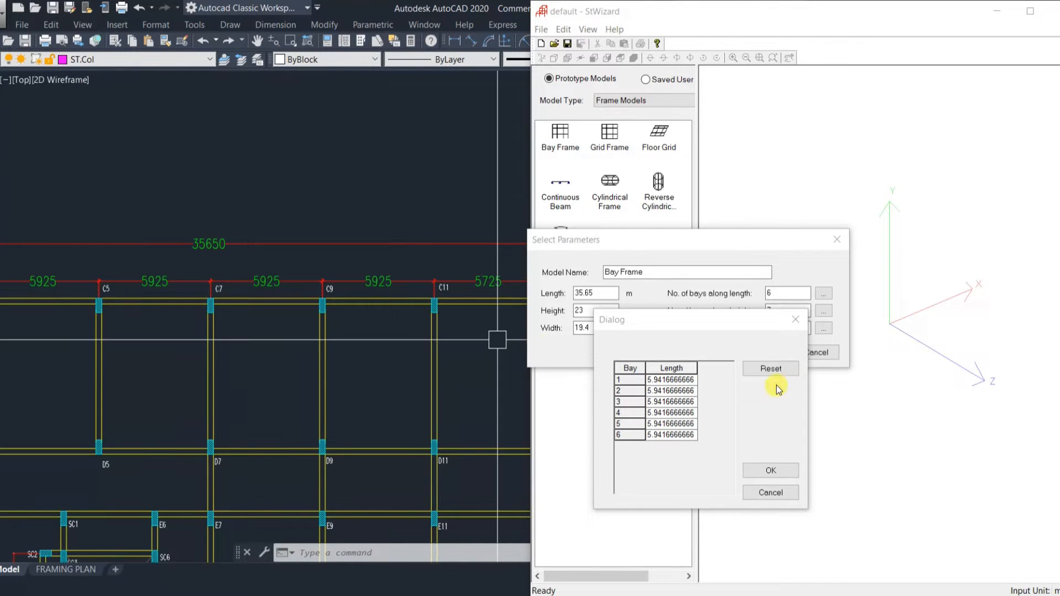
pyautogui.scroll(-2, 414, 326)
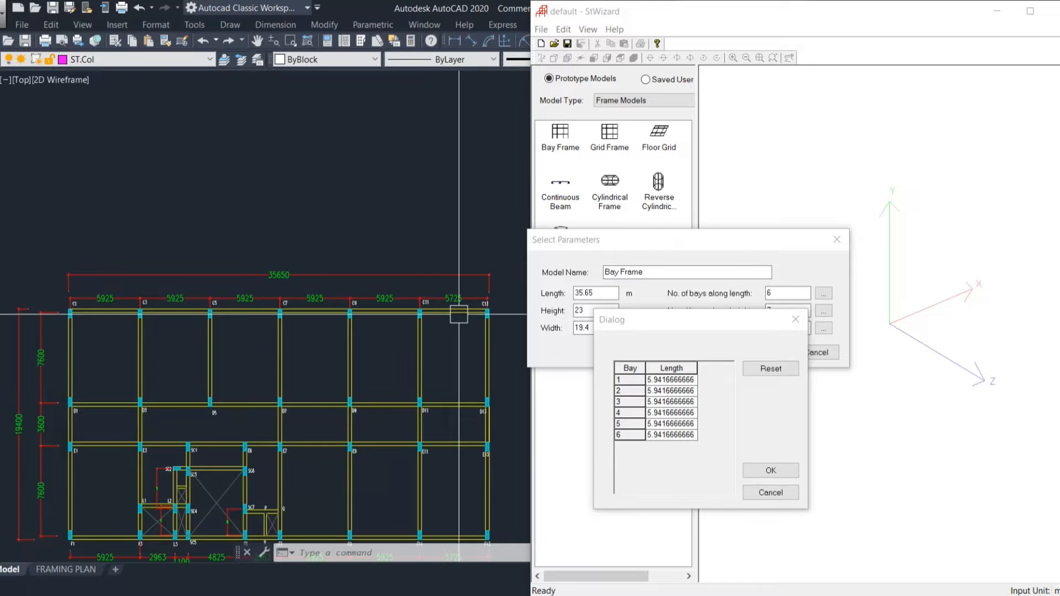
# Try to set the bays along the length to 5.925 m for bays 1 to 5 and 5.725 m for bay 6.
pyautogui.click(670, 380)
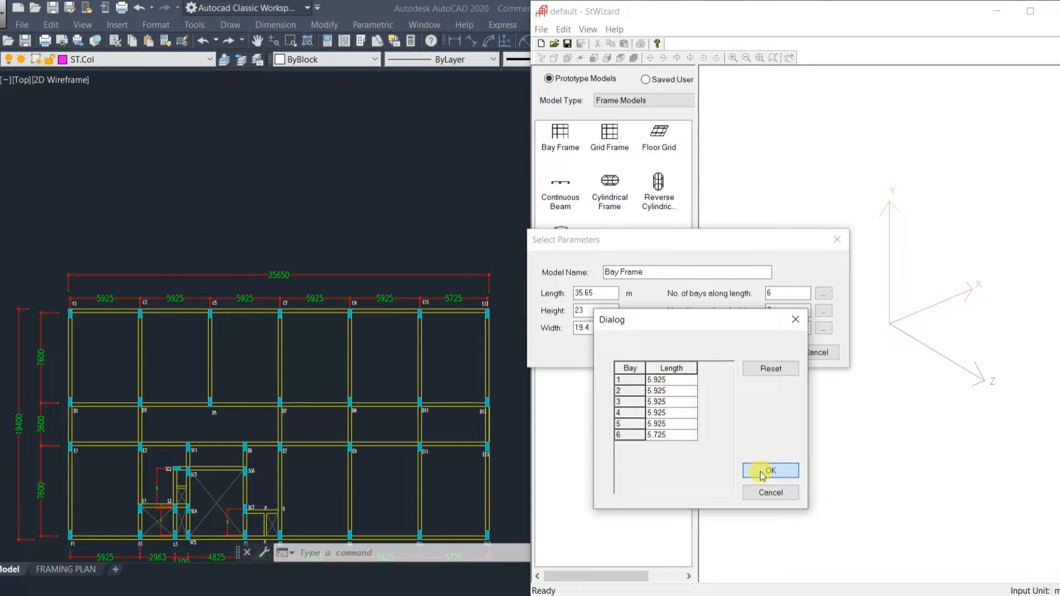
pyautogui.click(767, 471)
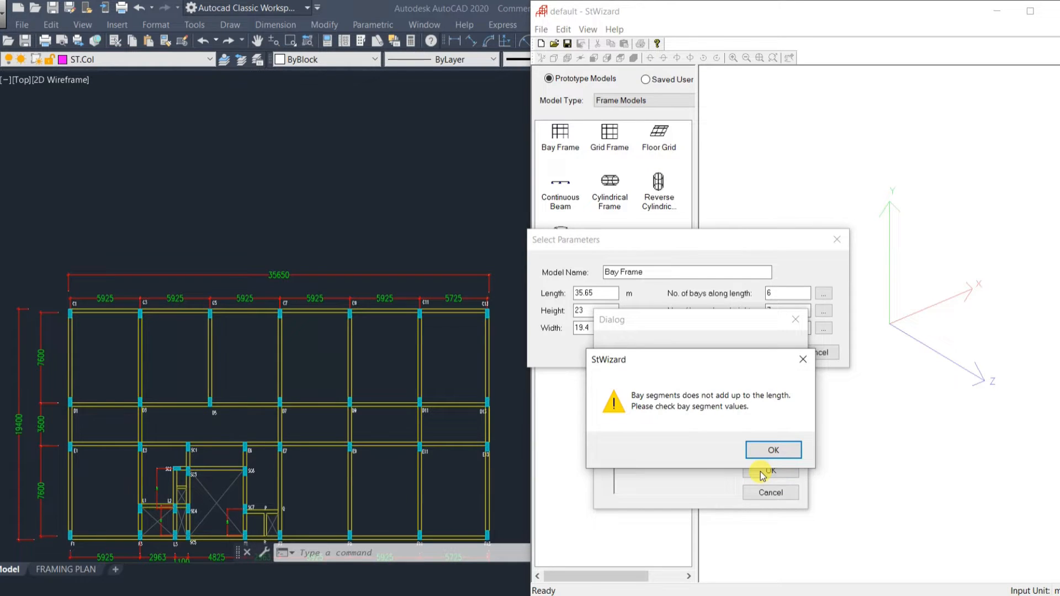
pyautogui.click(779, 451)
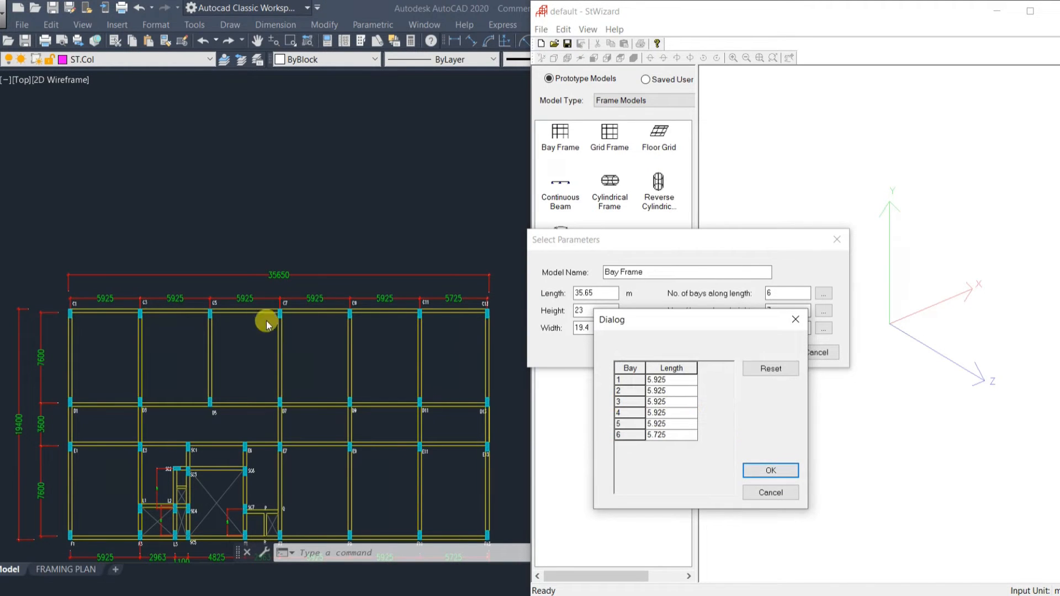
# Recheck the framing layout's upper dimensions and try again to accept the bay lengths of 5.925 m and 5.725 m.
pyautogui.click(466, 302)
pyautogui.scroll(4, 472, 301)
pyautogui.moveTo(453, 300); pyautogui.dragTo(372, 312, button='middle')
pyautogui.scroll(6, 264, 322)
pyautogui.scroll(-8, 243, 258)
pyautogui.click(604, 355)
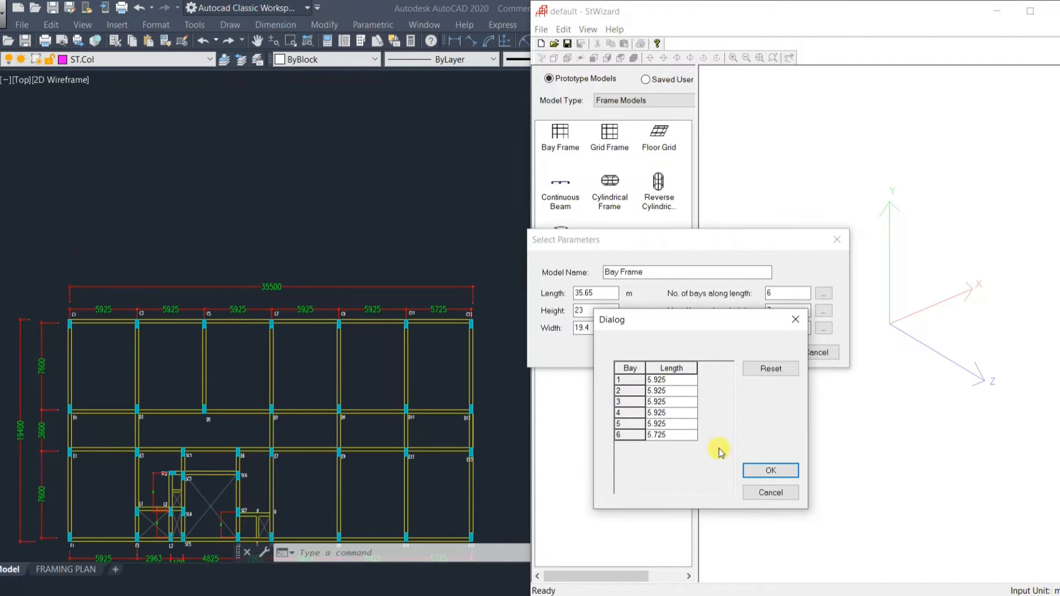
pyautogui.click(755, 468)
pyautogui.click(768, 450)
pyautogui.click(772, 471)
# Set the frame's length to 35.55 m and accept 5.925 m for all six bays along the length.
pyautogui.click(603, 294)
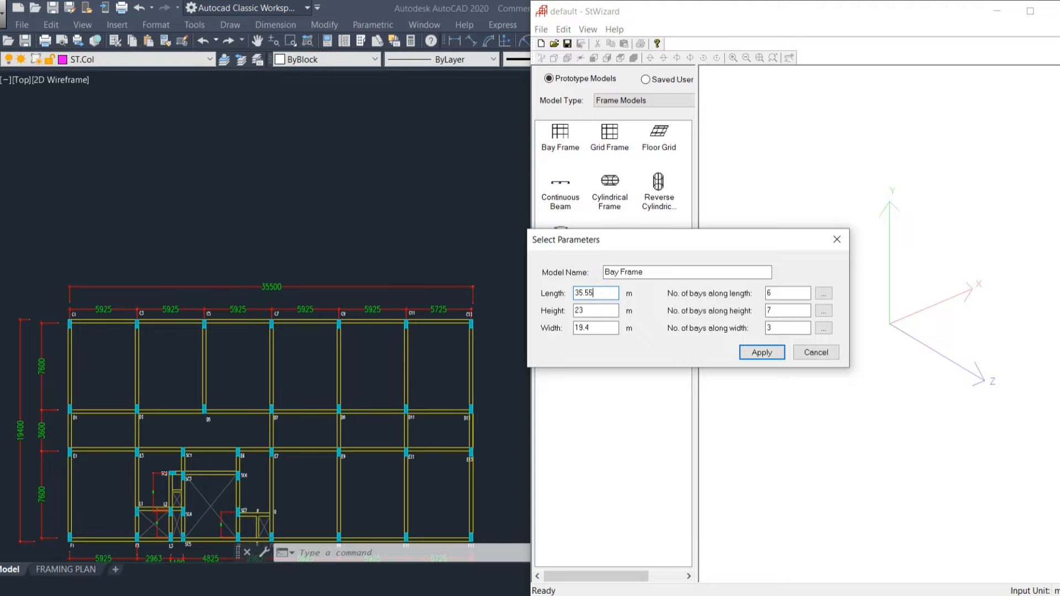
pyautogui.click(823, 293)
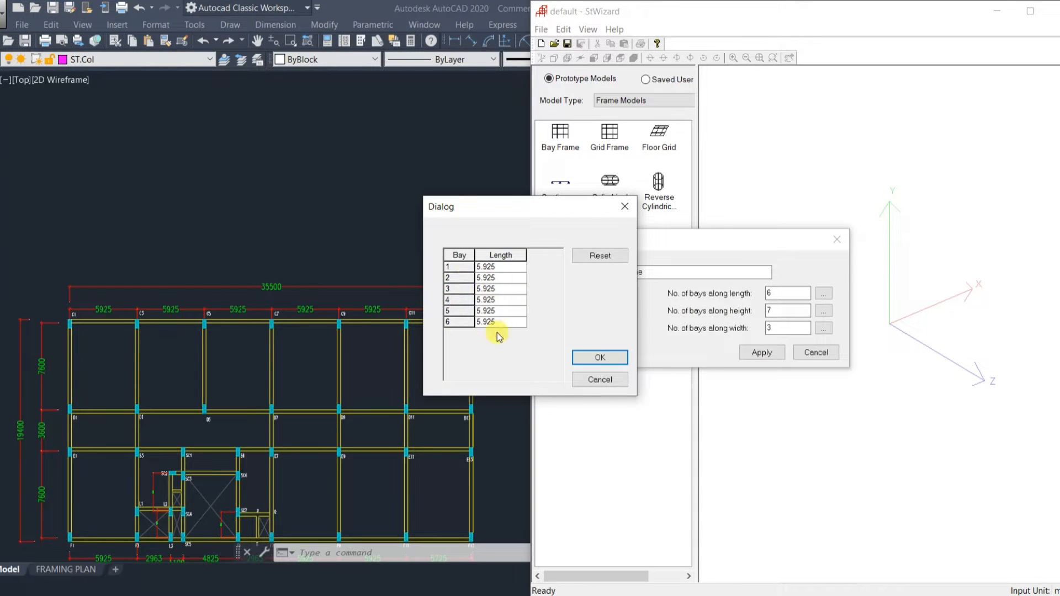
pyautogui.click(591, 356)
# Check the upper bay dimensions of the framing layout and save the AutoCAD drawing.
pyautogui.scroll(3, 439, 307)
pyautogui.scroll(2, 372, 310)
pyautogui.scroll(-5, 144, 424)
pyautogui.scroll(8, 149, 277)
pyautogui.scroll(-6, 150, 277)
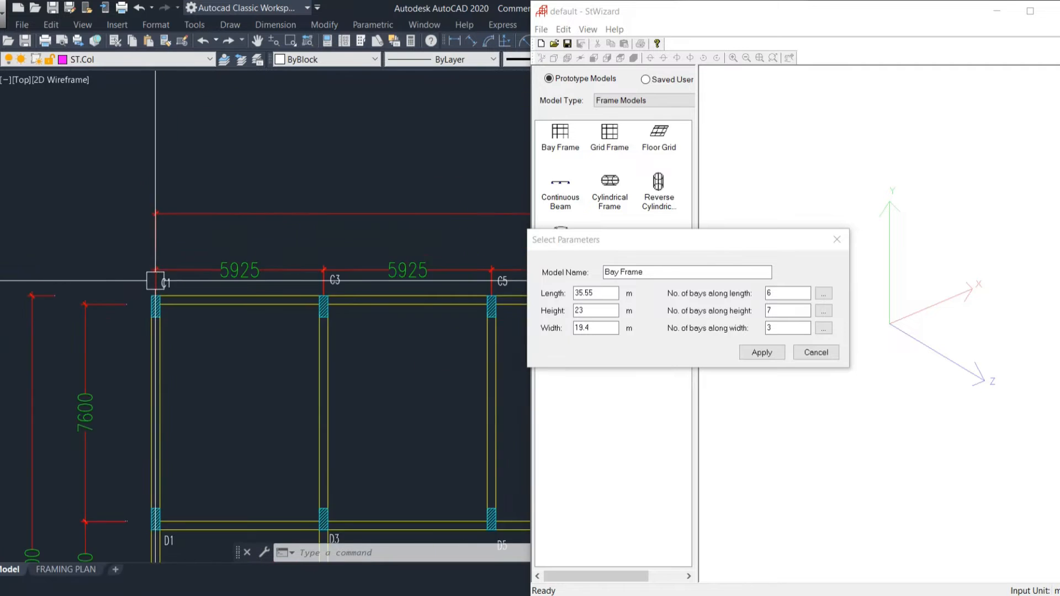
pyautogui.hotkey('ctrl', 's')
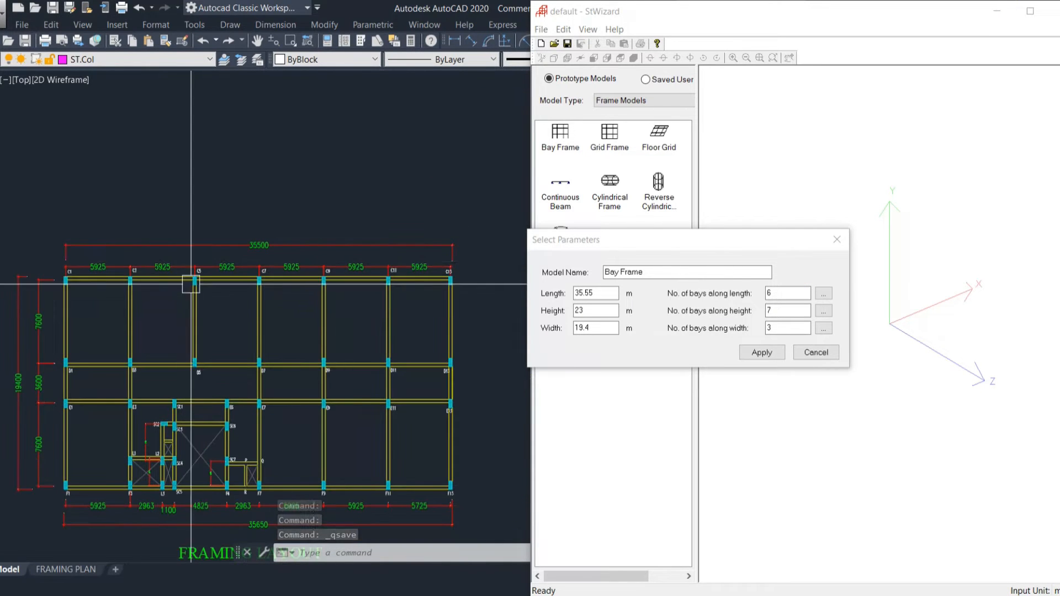
# Check the framing layout's upper dimensions against the six bay lengths along the length and accept those lengths again.
pyautogui.moveTo(218, 285); pyautogui.dragTo(263, 282, button='middle')
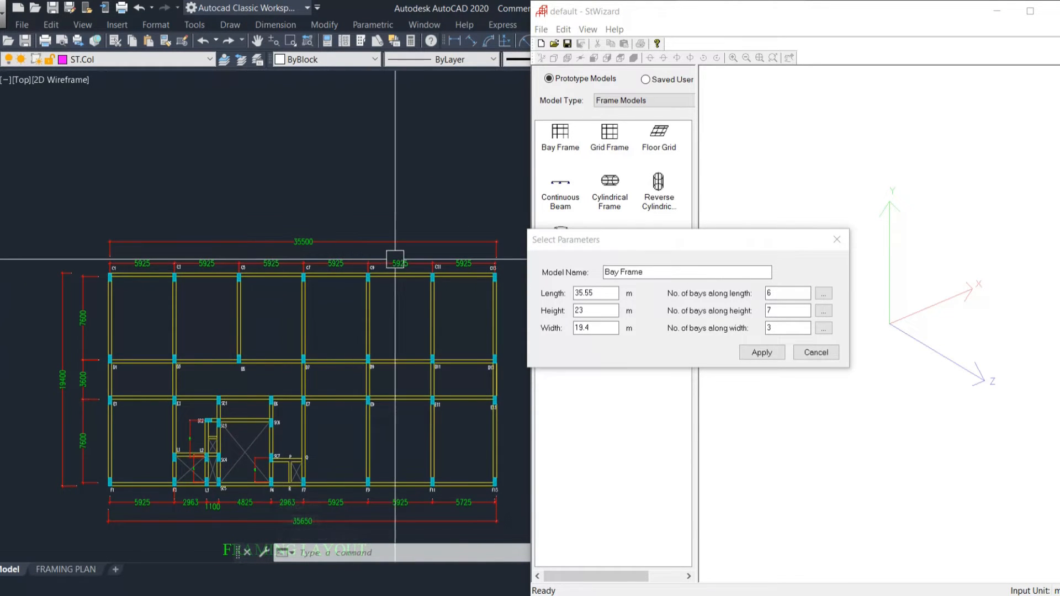
pyautogui.scroll(2, 307, 245)
pyautogui.scroll(-2, 322, 245)
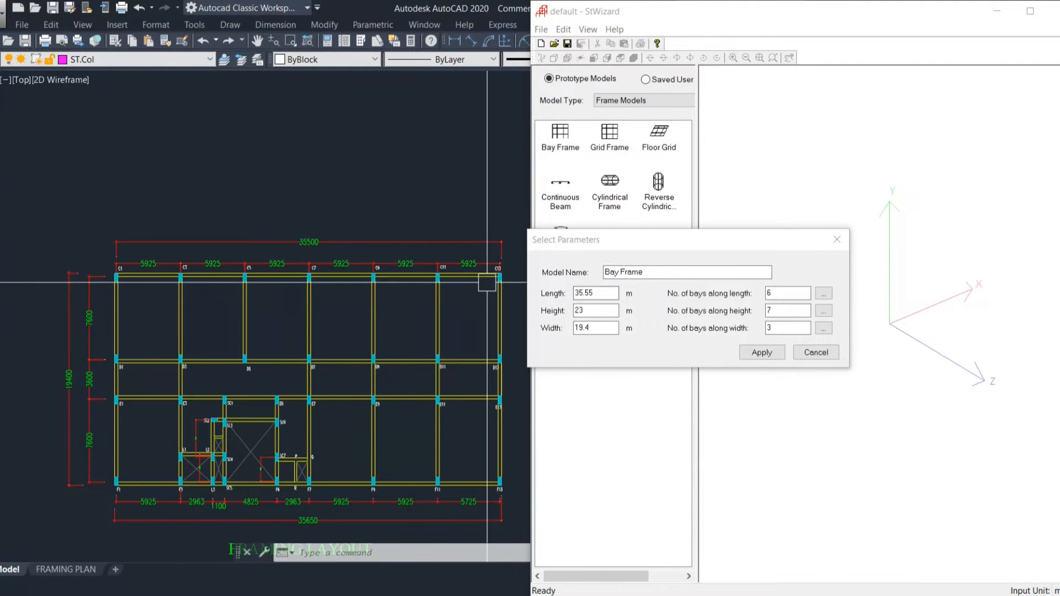
pyautogui.click(830, 297)
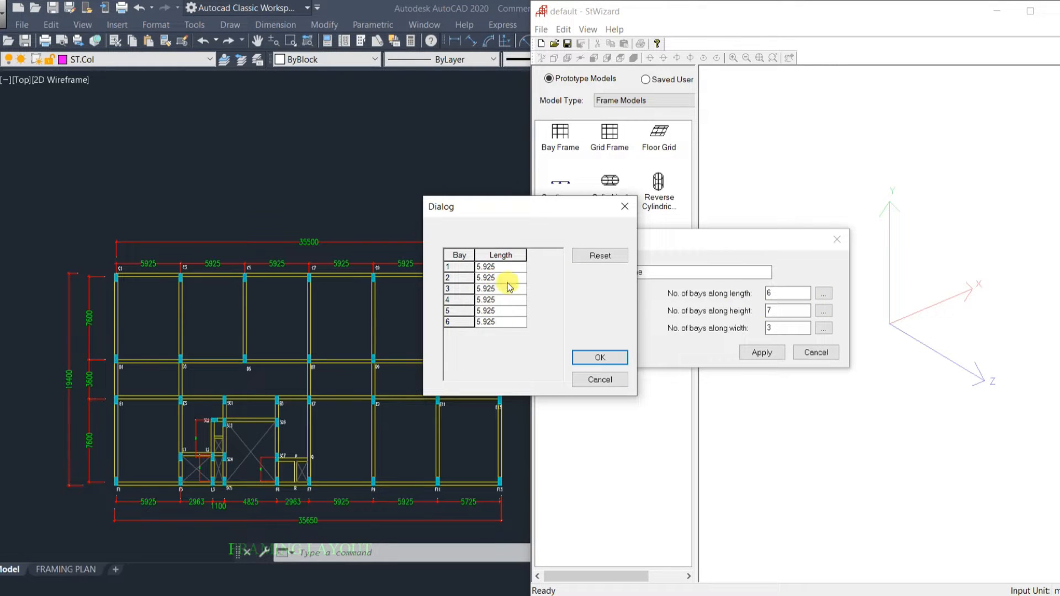
pyautogui.click(584, 359)
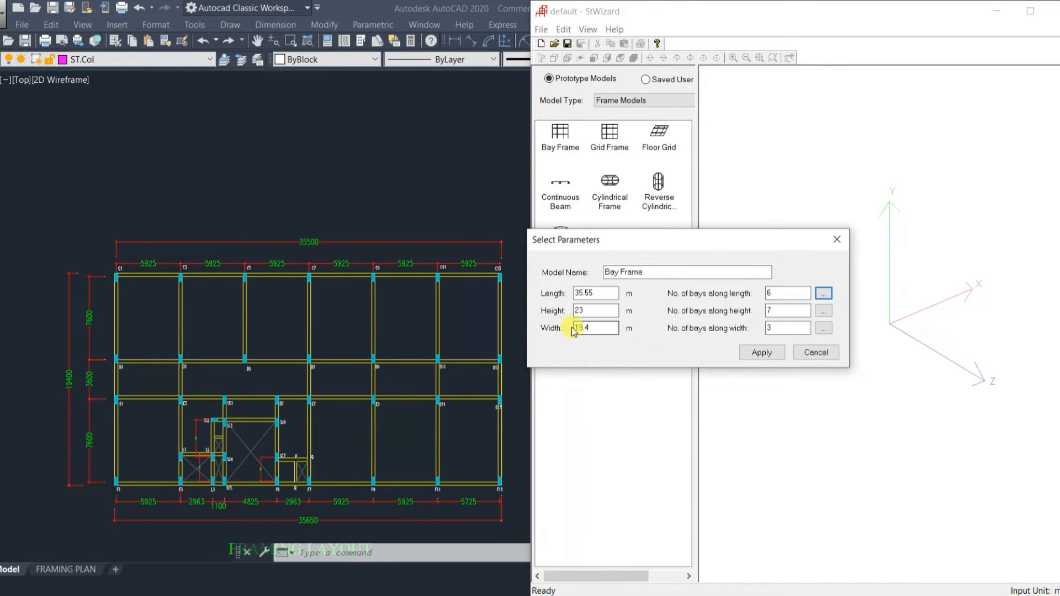
# Set the frame's width to 18.8 m with bays of 7.6, 3.6 and 7.6 m along the width, matching the framing layout.
pyautogui.click(824, 328)
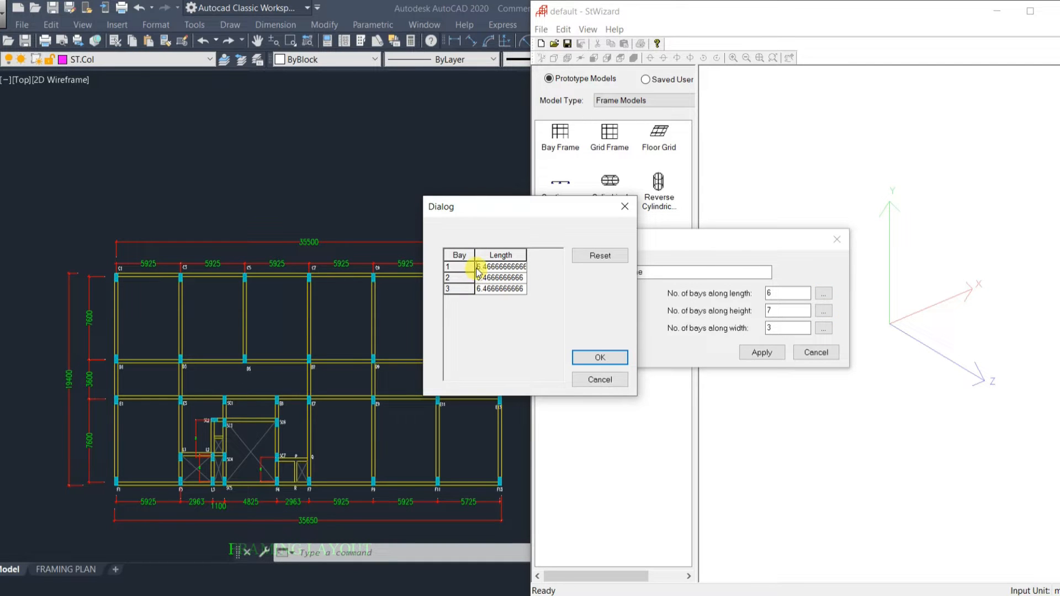
pyautogui.click(478, 267)
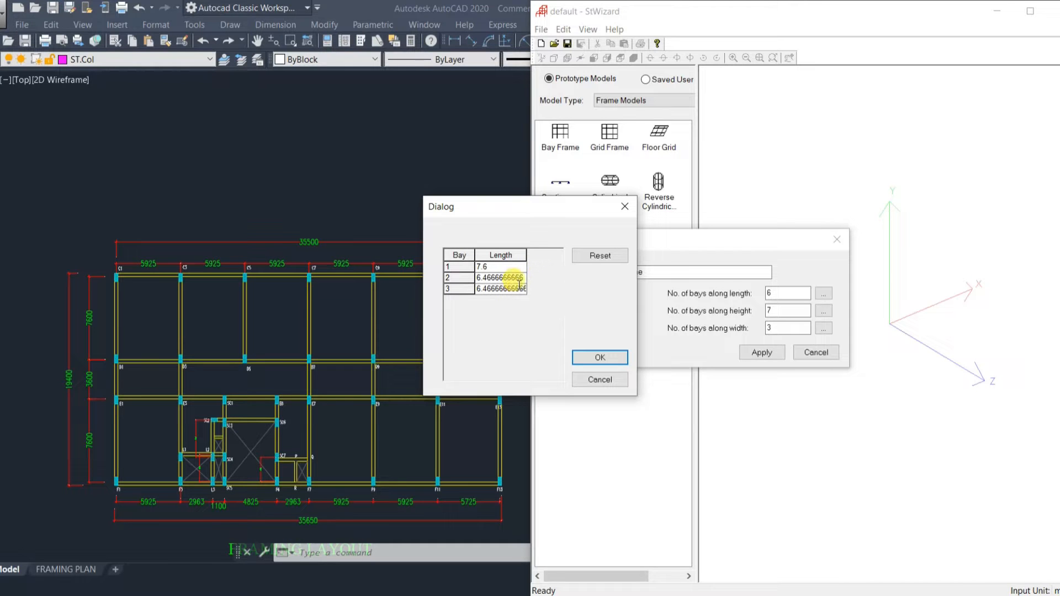
pyautogui.click(524, 278)
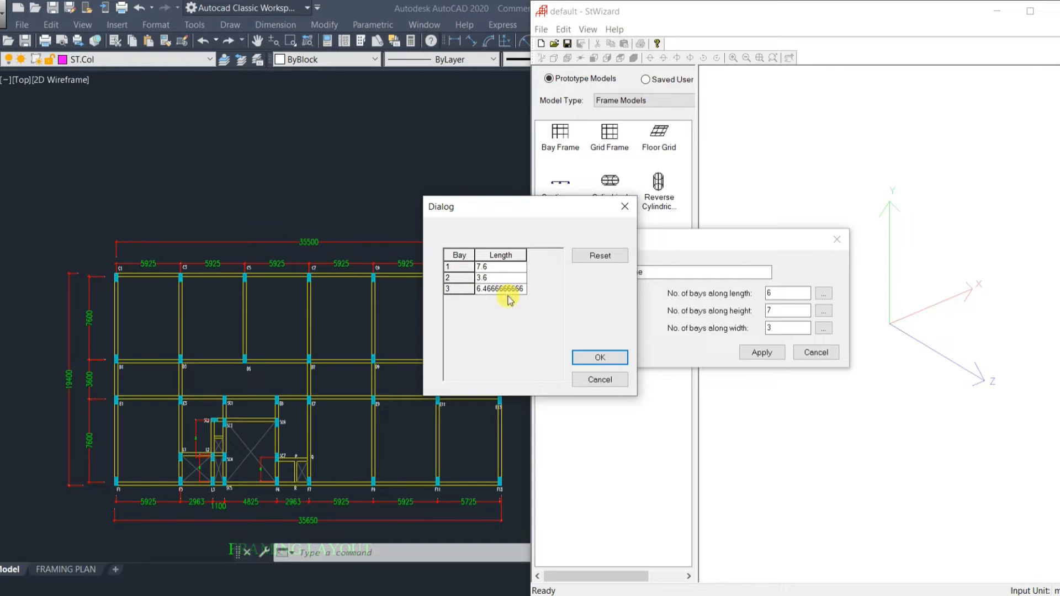
pyautogui.moveTo(478, 289); pyautogui.dragTo(560, 293)
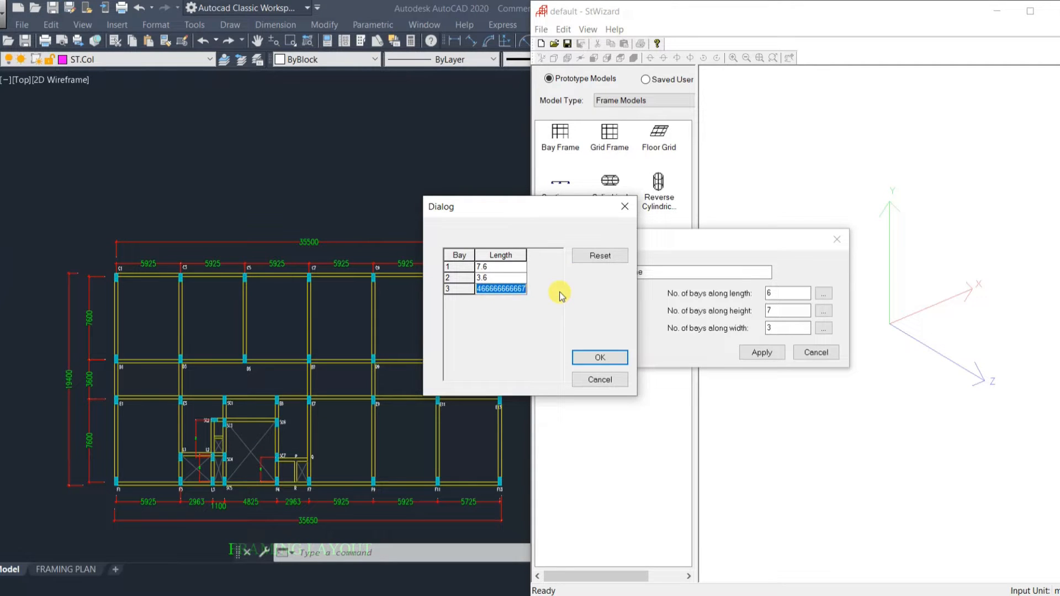
pyautogui.click(601, 357)
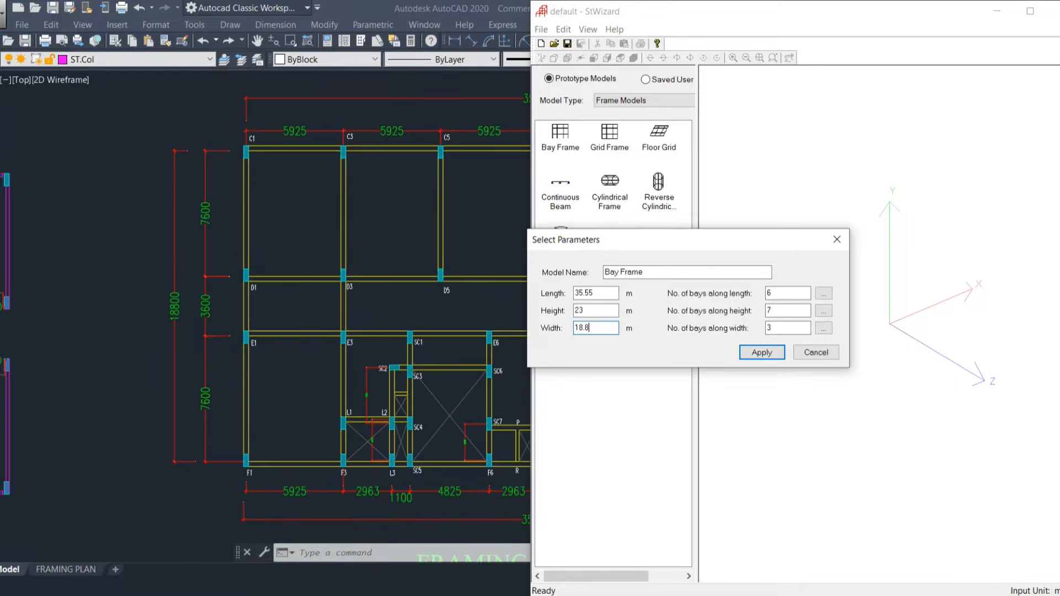
pyautogui.scroll(-2, 251, 313)
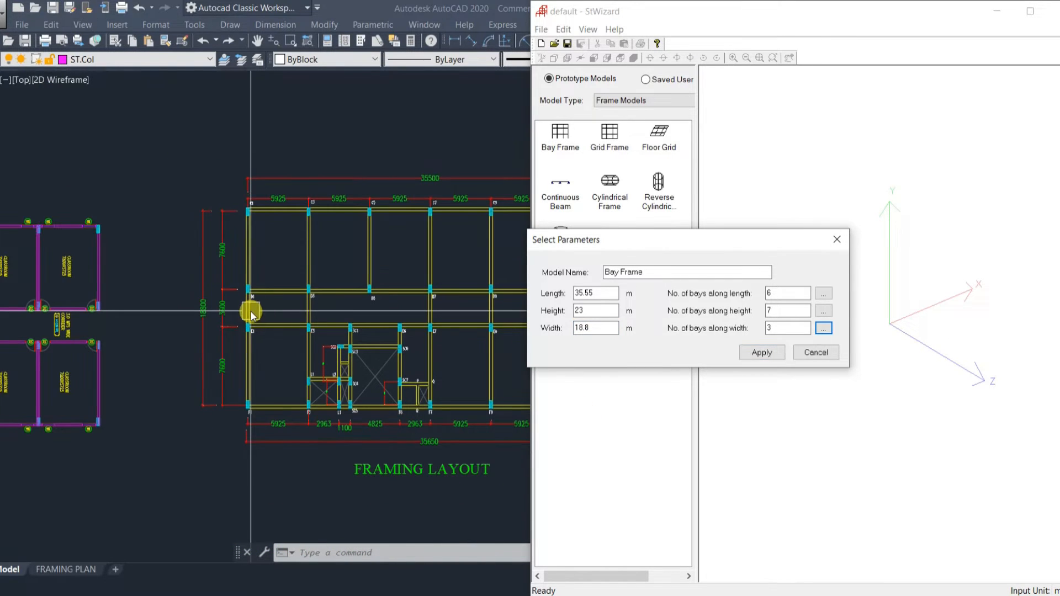
pyautogui.click(340, 320)
pyautogui.moveTo(381, 328); pyautogui.dragTo(316, 338, button='middle')
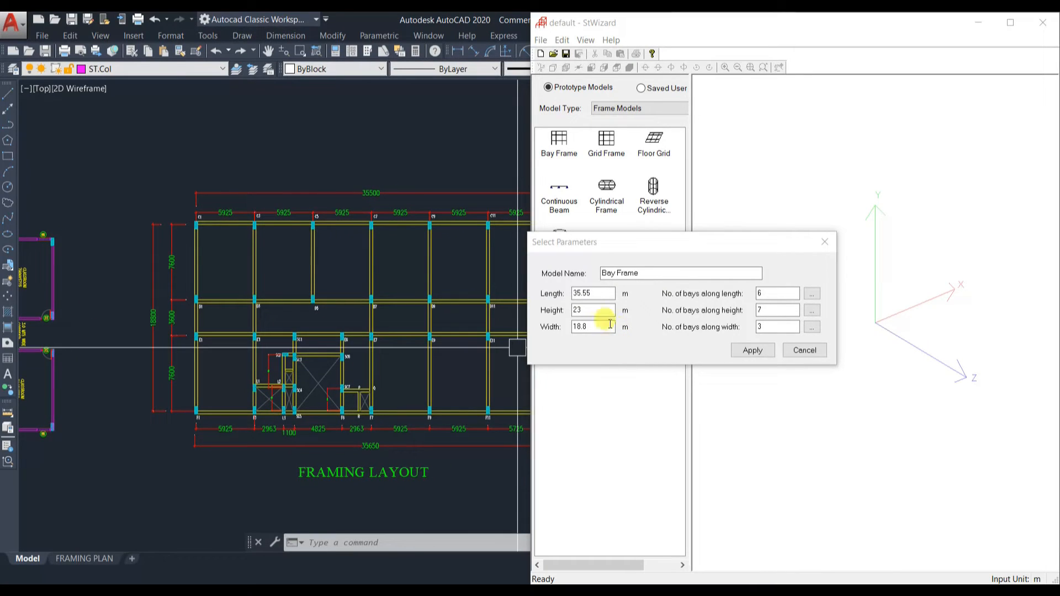
# Set the height bays to 2 m for bay 1 and 3.5 m for the others, and transfer the frame into STAAD.Pro with zero offsets.
pyautogui.click(812, 311)
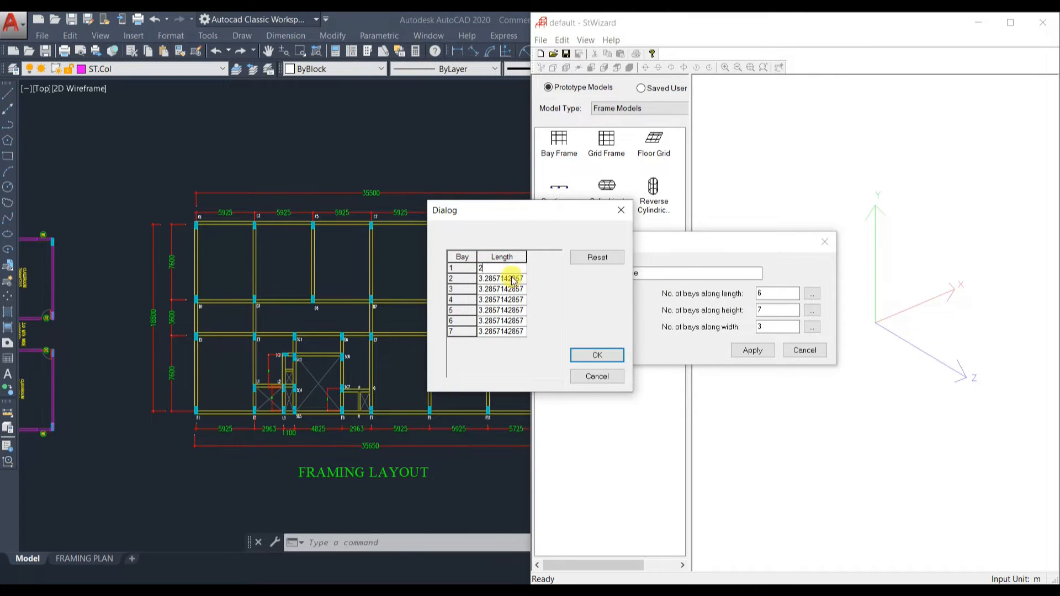
pyautogui.write('3')
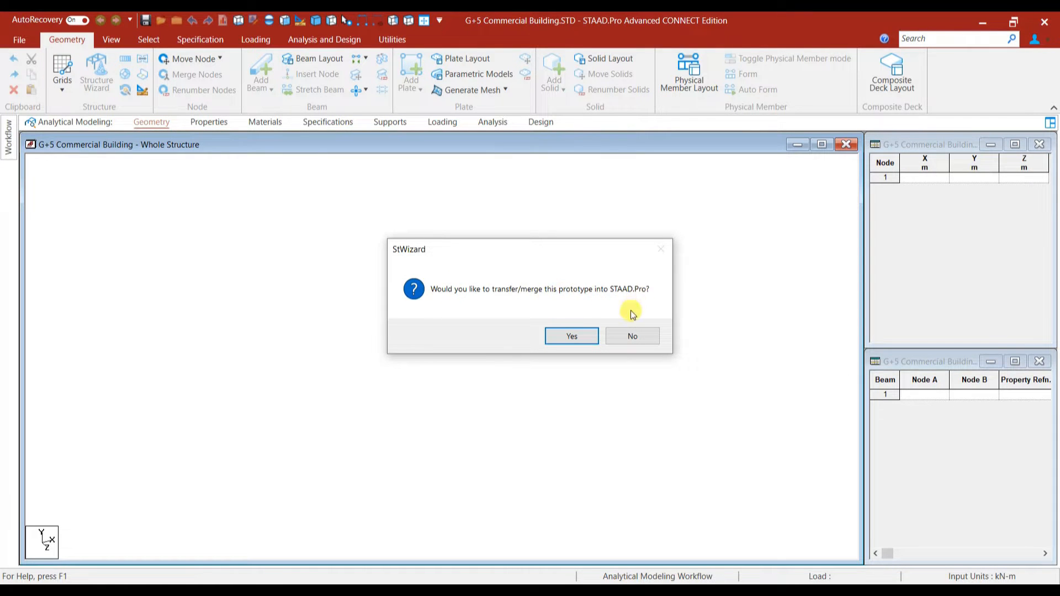
pyautogui.click(570, 336)
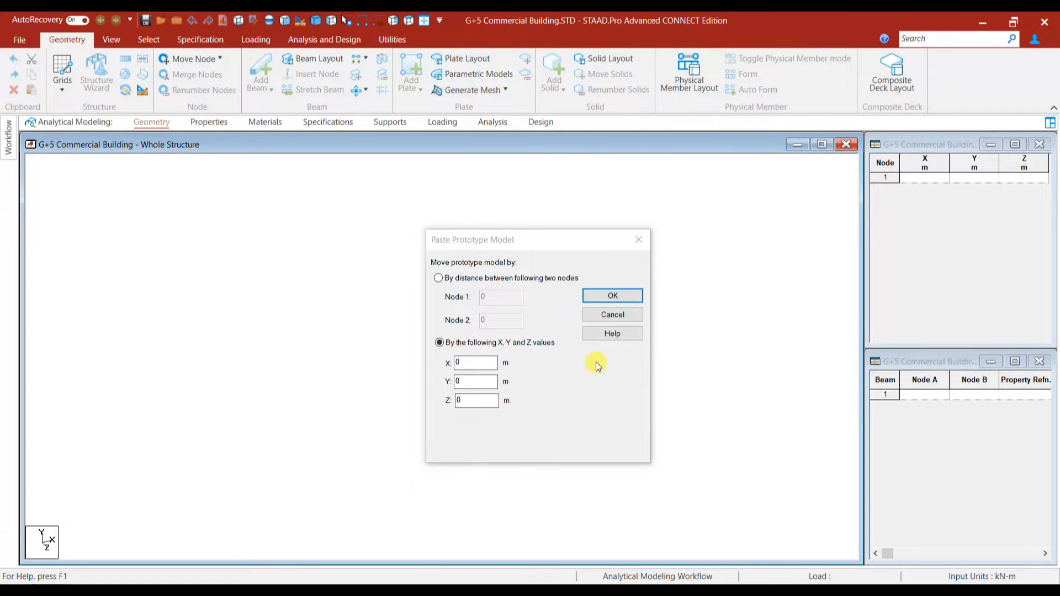
pyautogui.click(614, 296)
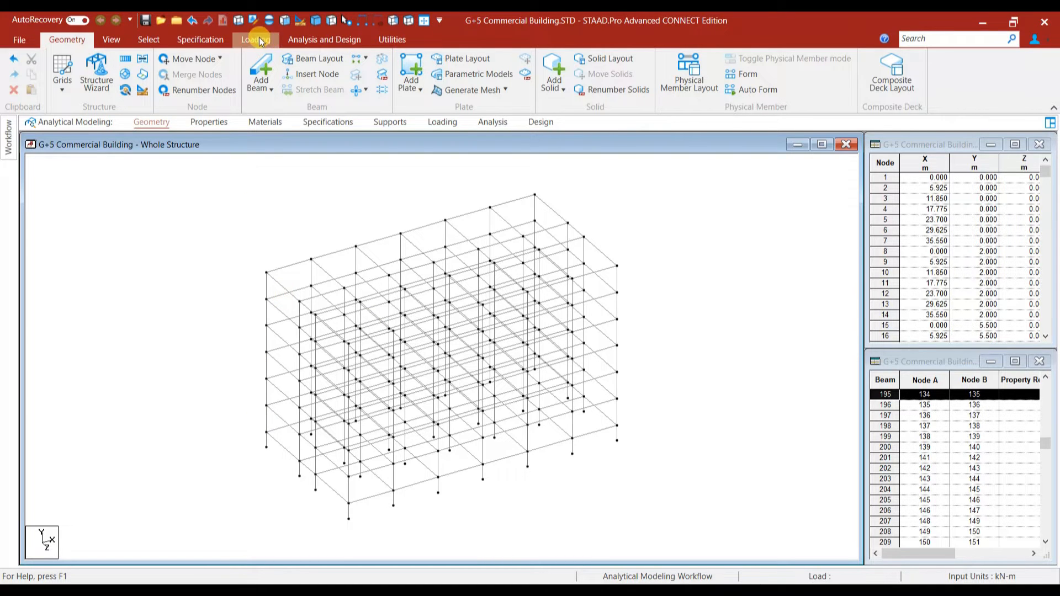
# Measure the storey heights node to node up the corner column and compare them with the AutoCAD elevation.
pyautogui.click(360, 22)
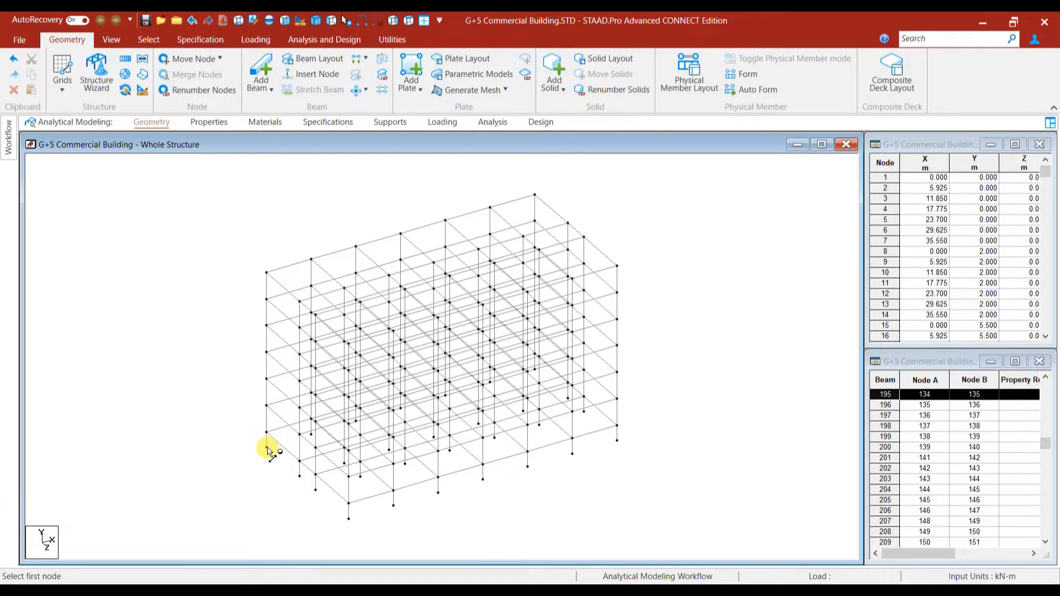
pyautogui.click(268, 432)
pyautogui.click(268, 407)
pyautogui.click(268, 407)
pyautogui.click(266, 380)
pyautogui.click(267, 354)
pyautogui.click(267, 353)
pyautogui.click(268, 327)
pyautogui.click(268, 327)
pyautogui.click(267, 300)
pyautogui.click(267, 274)
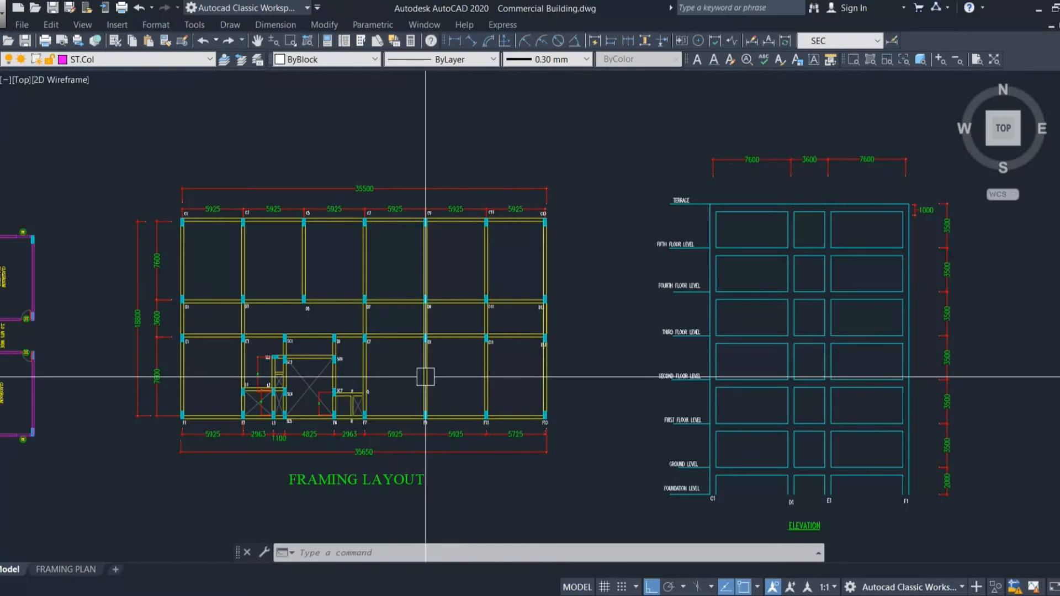
pyautogui.moveTo(234, 256); pyautogui.dragTo(279, 237, button='middle')
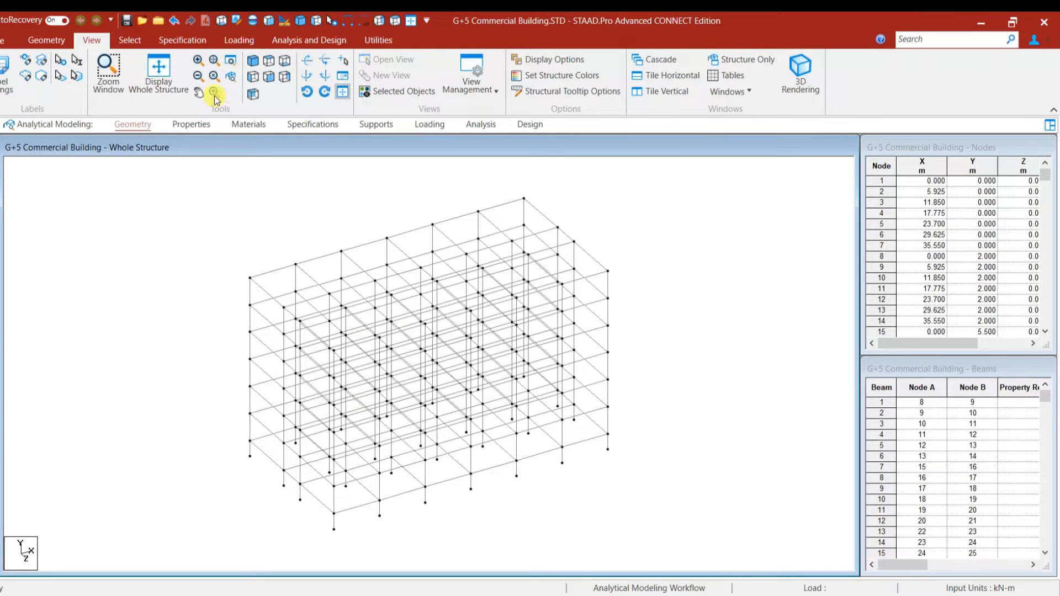
# Show only the ground-storey columns and the beams at the 5.5 m level, in a three-dimensional view.
pyautogui.click(255, 77)
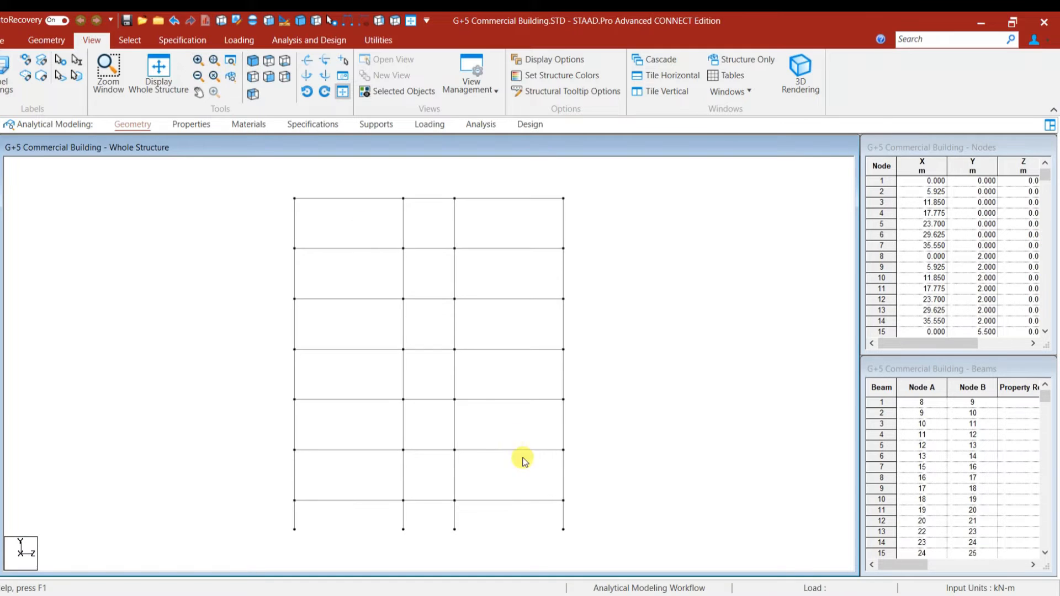
pyautogui.moveTo(697, 454); pyautogui.dragTo(393, 428)
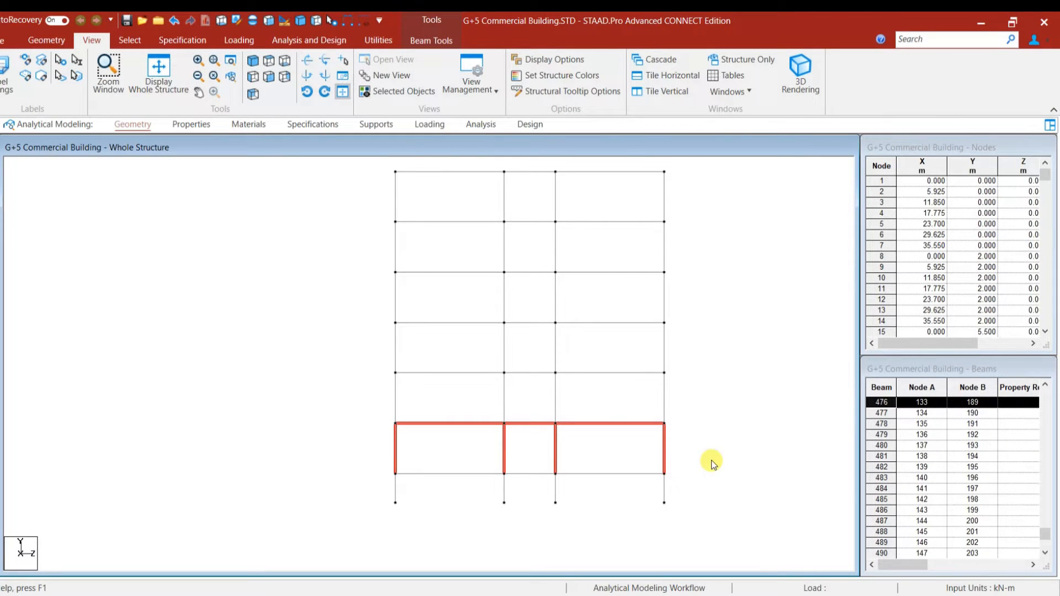
pyautogui.click(399, 93)
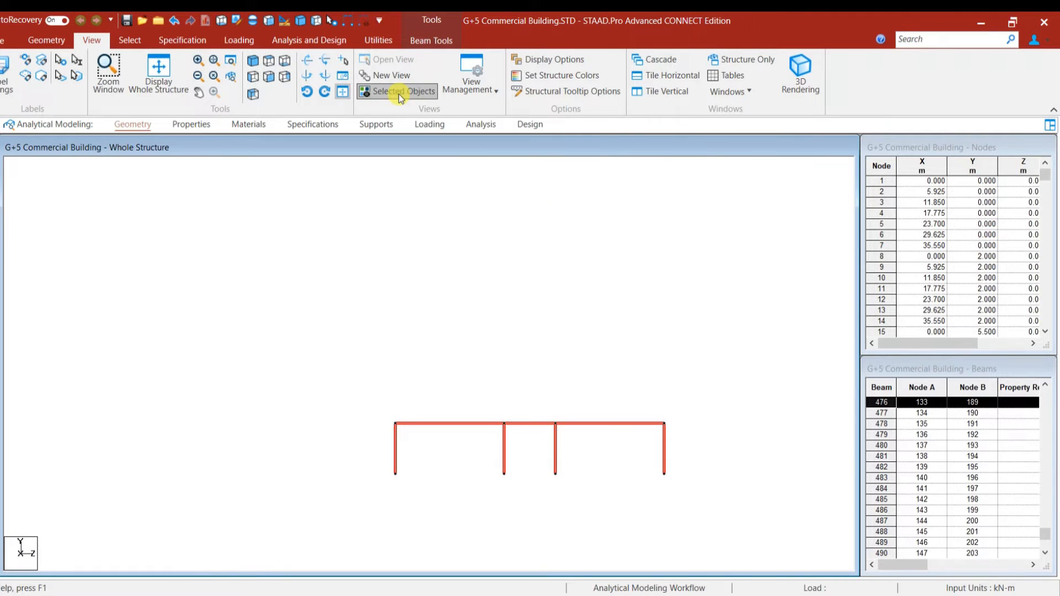
pyautogui.click(253, 59)
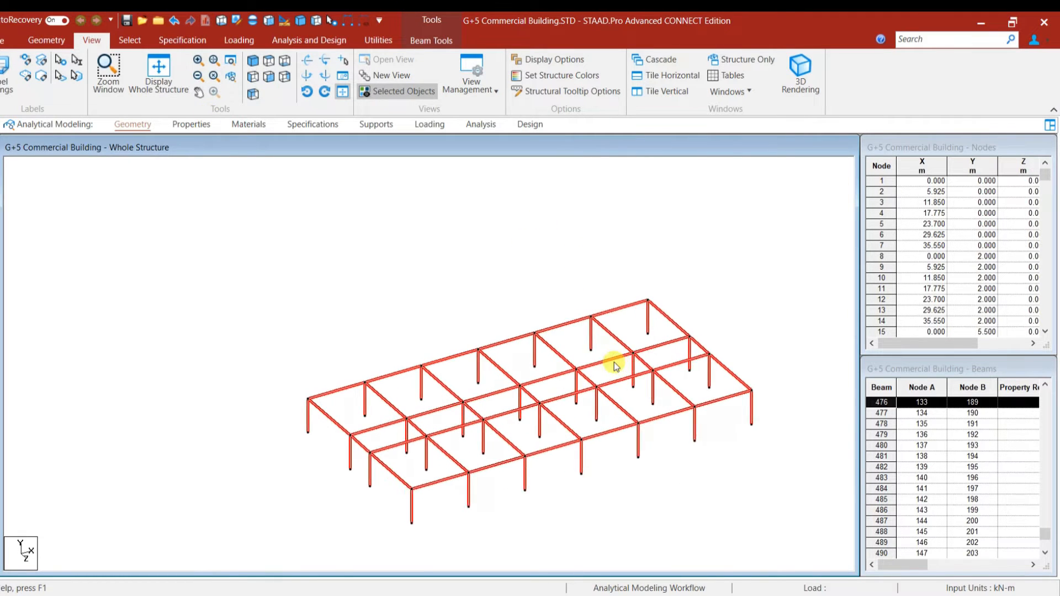
pyautogui.click(682, 298)
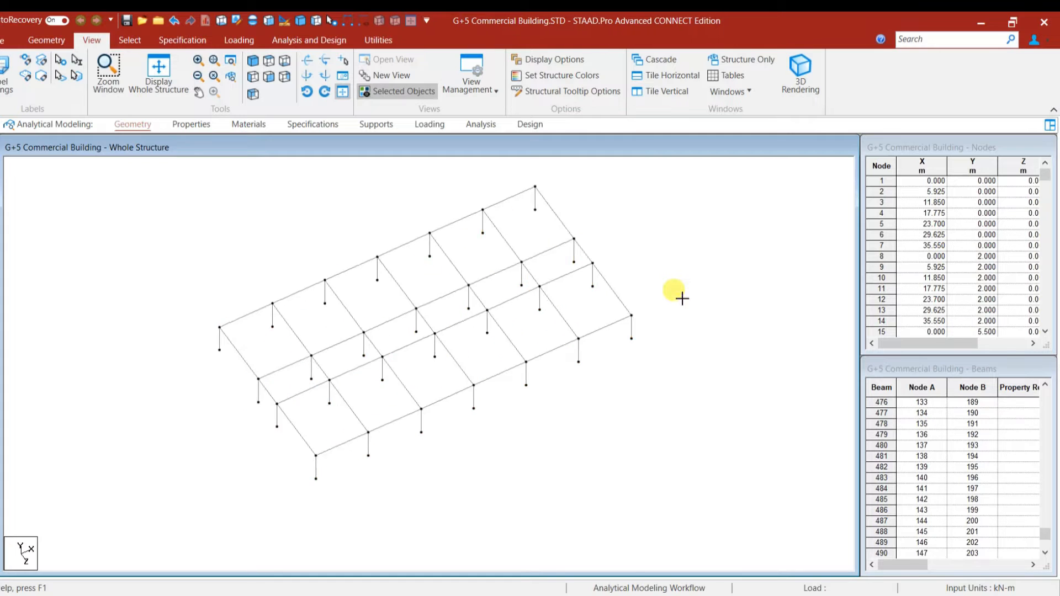
pyautogui.moveTo(679, 294); pyautogui.dragTo(699, 360, button='middle')
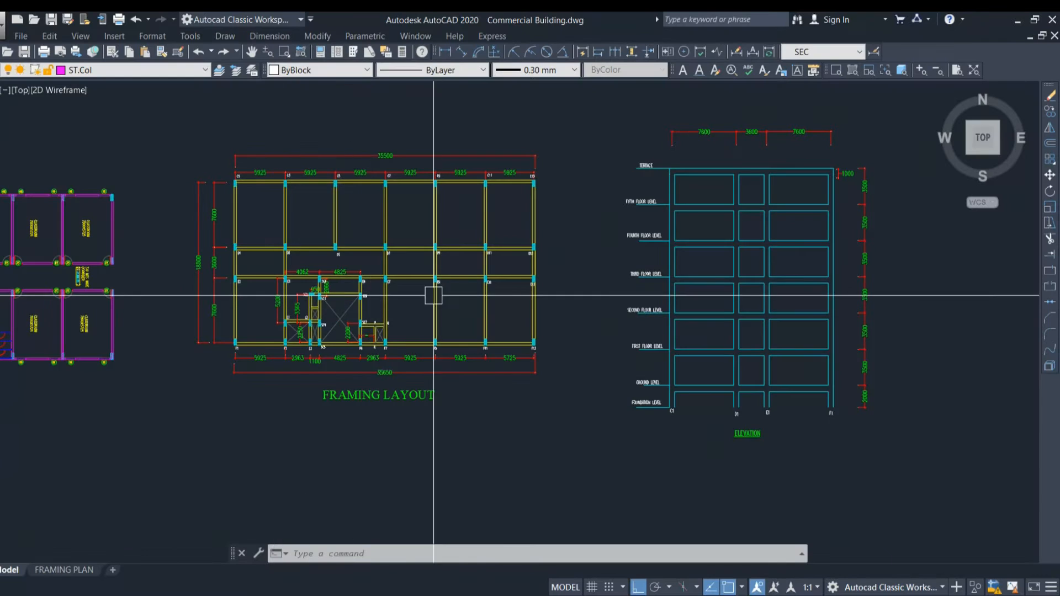
# Place the AutoCAD framing layout beside the STAAD.Pro model and delete the 3.6 m bay's transverse beam on the third grid line.
pyautogui.scroll(3, 218, 256)
pyautogui.scroll(-1, 189, 229)
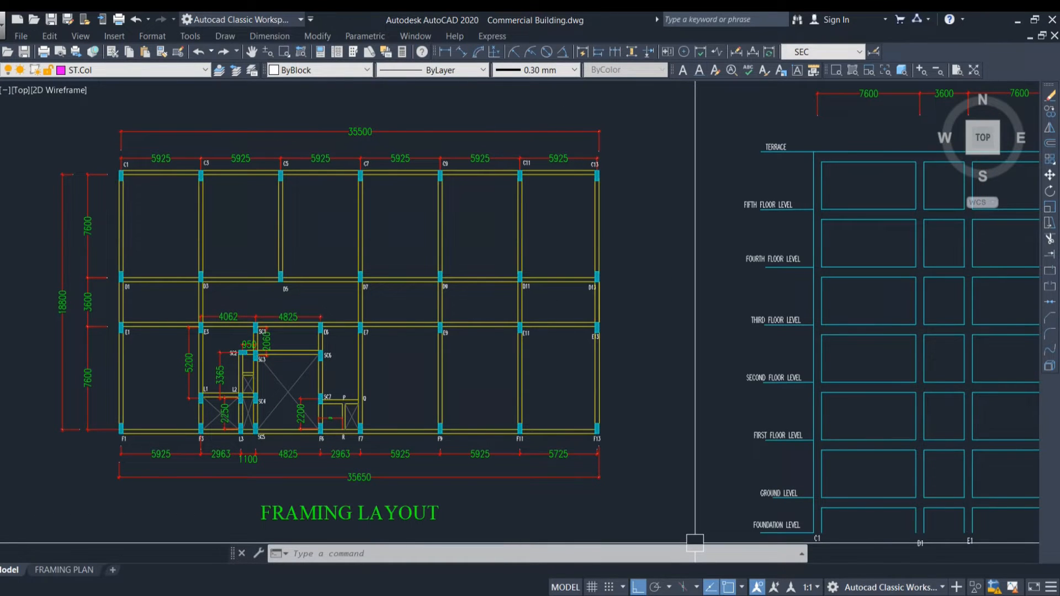
pyautogui.click(710, 595)
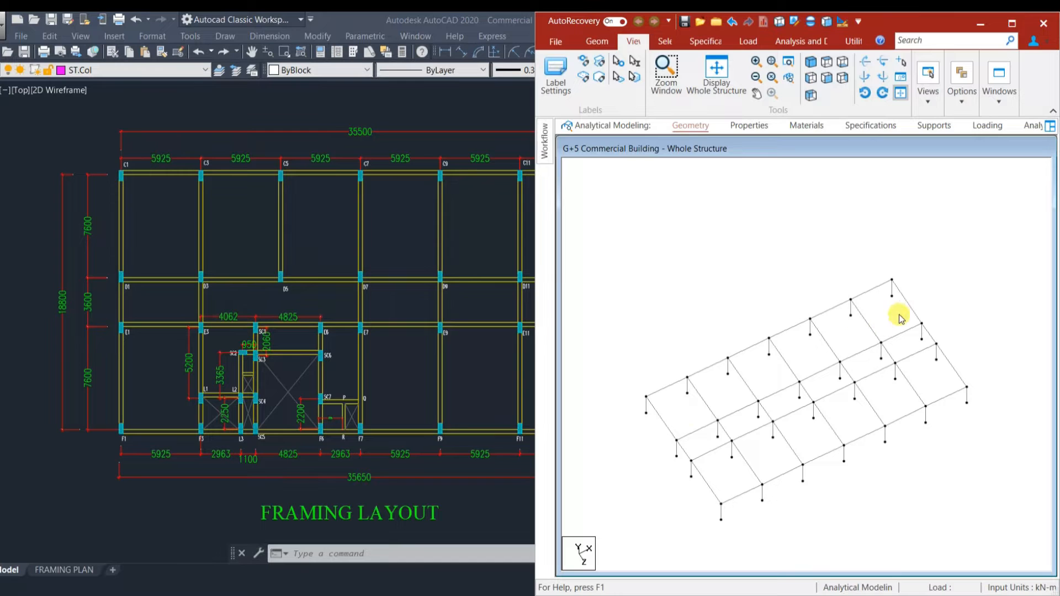
pyautogui.click(396, 320)
pyautogui.moveTo(505, 345); pyautogui.dragTo(450, 354, button='middle')
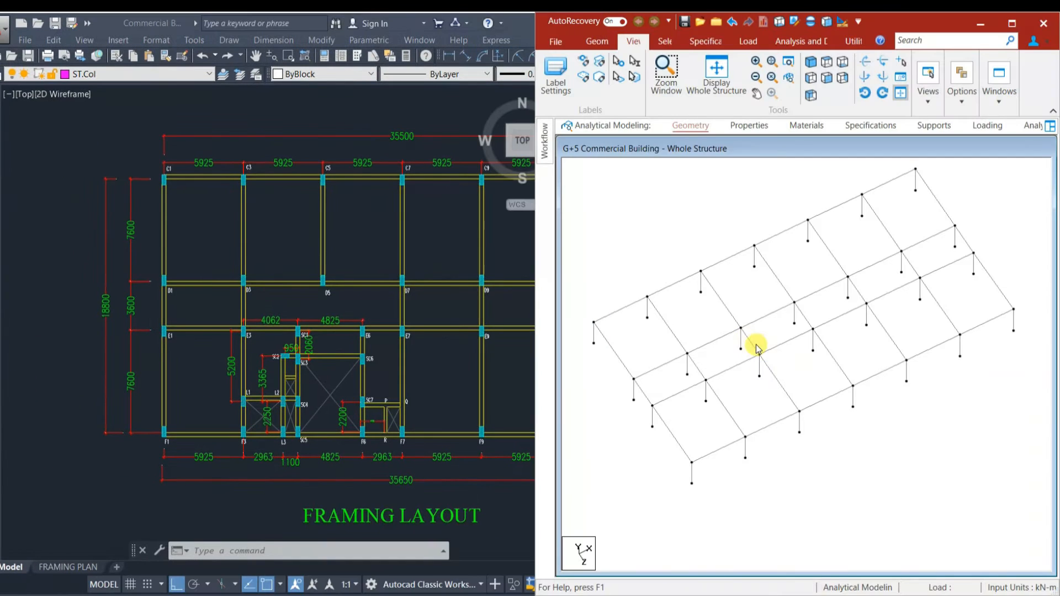
pyautogui.press('Delete')
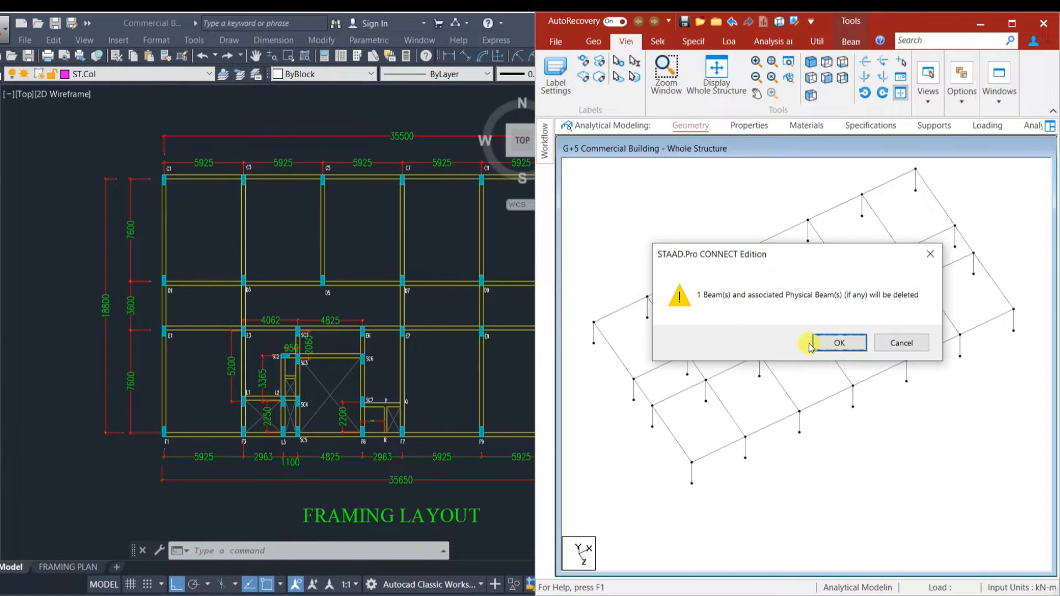
pyautogui.click(756, 342)
# Check the staircase and lift area of the framing layout and delete the 7.6 m transverse beam on the third grid line's front bay.
pyautogui.click(454, 375)
pyautogui.moveTo(449, 359); pyautogui.dragTo(373, 364, button='middle')
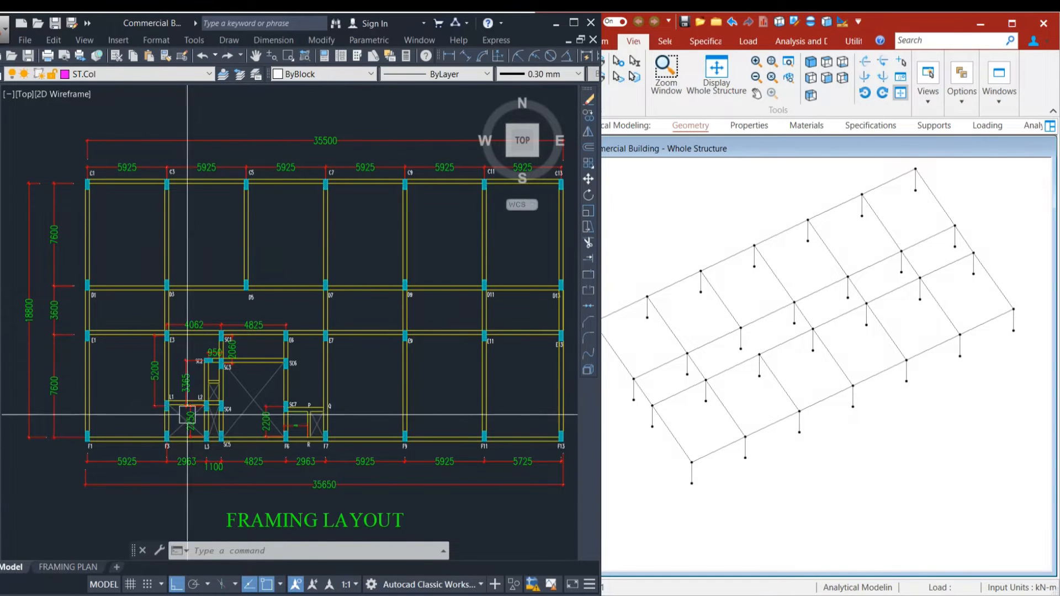
pyautogui.click(774, 402)
pyautogui.press('Delete')
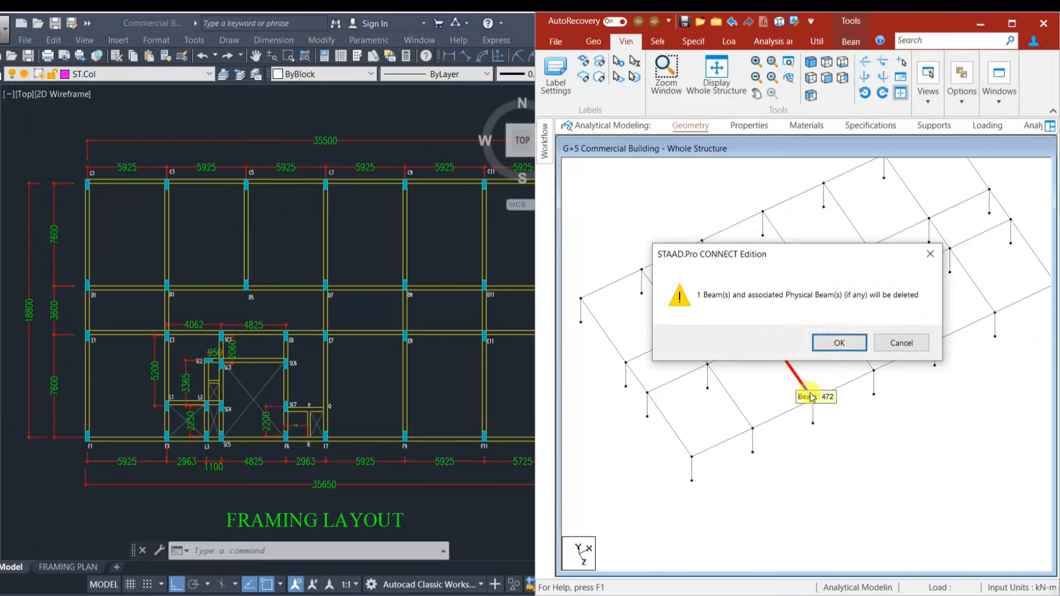
pyautogui.click(839, 345)
# Delete the two columns below the ends of the removed front-bay beam on the third grid line.
pyautogui.click(814, 412)
pyautogui.press('Delete')
pyautogui.press('Return')
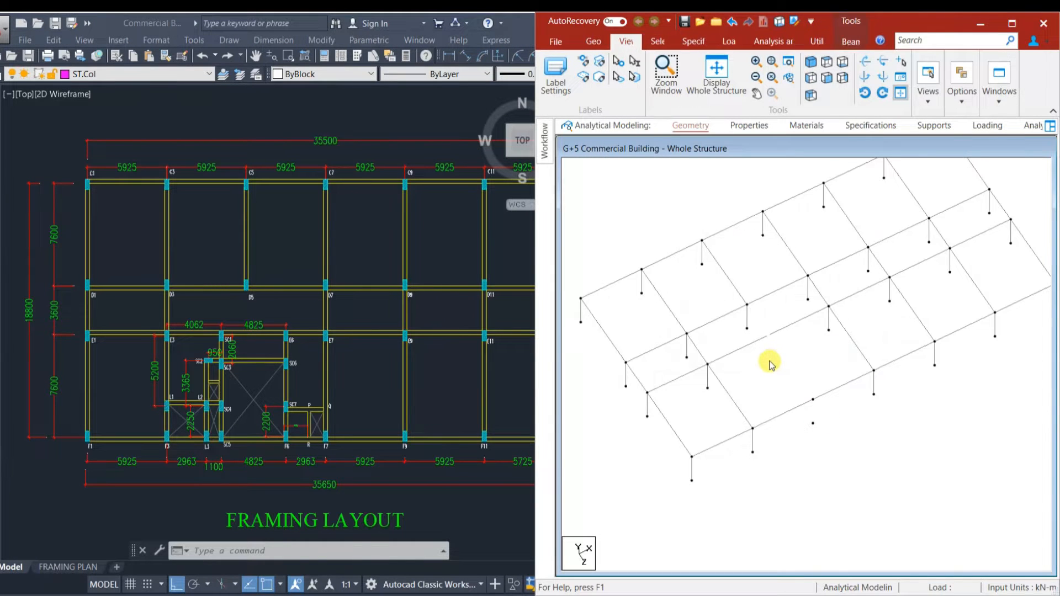
pyautogui.click(770, 356)
pyautogui.press('Delete')
pyautogui.click(822, 349)
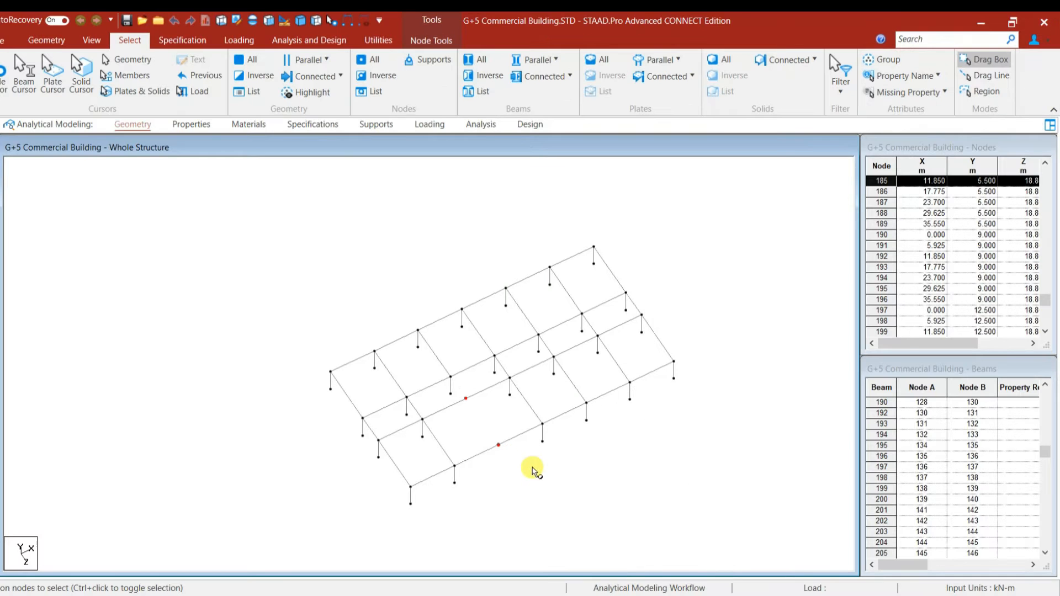
# Delete the two leftover nodes on the third grid line and bring the framing layout back beside the STAAD.Pro model.
pyautogui.press('Delete')
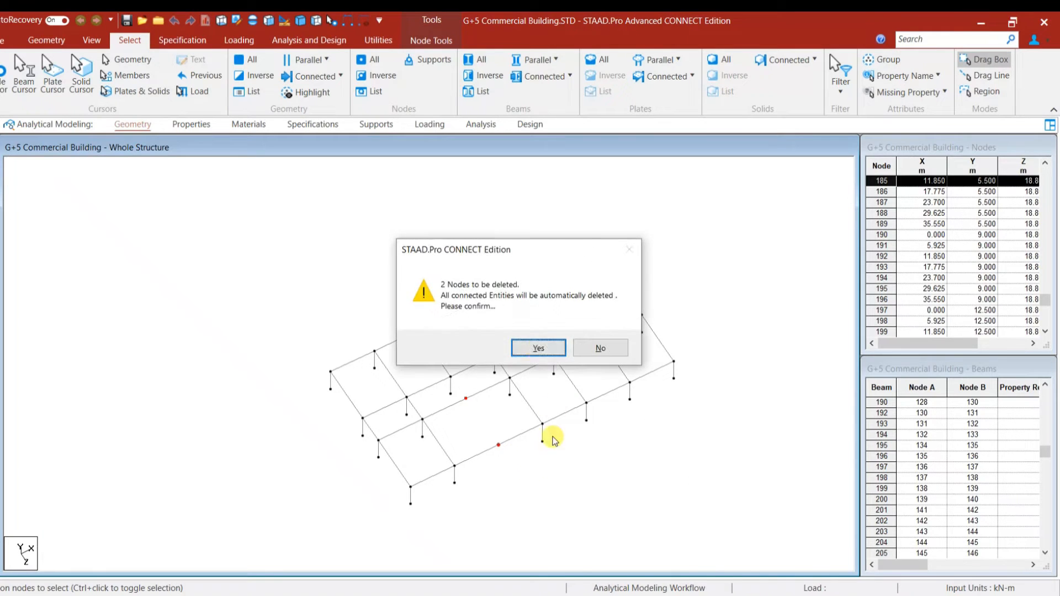
pyautogui.click(535, 348)
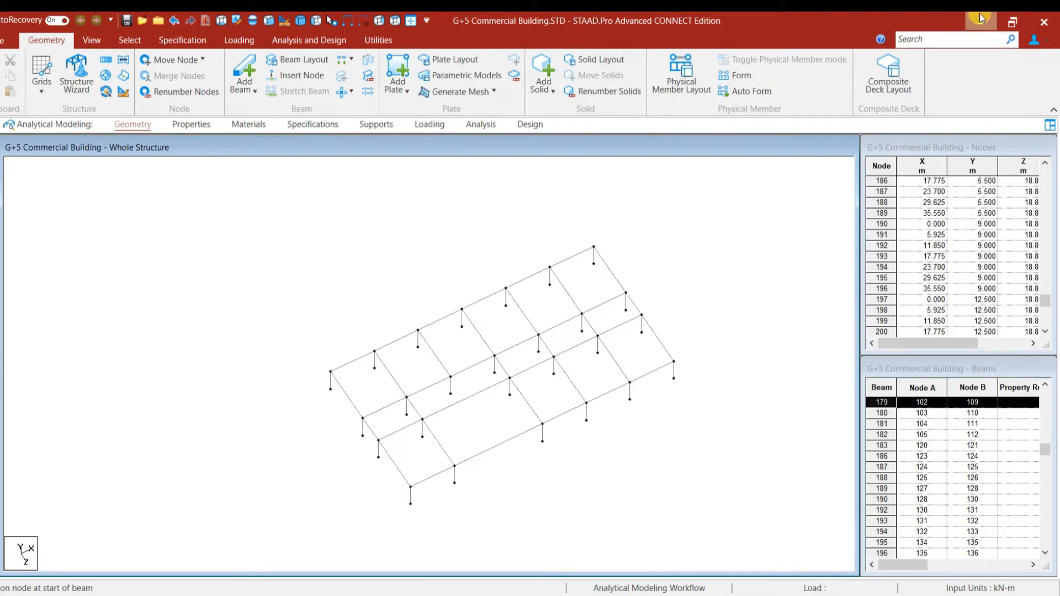
pyautogui.click(1012, 22)
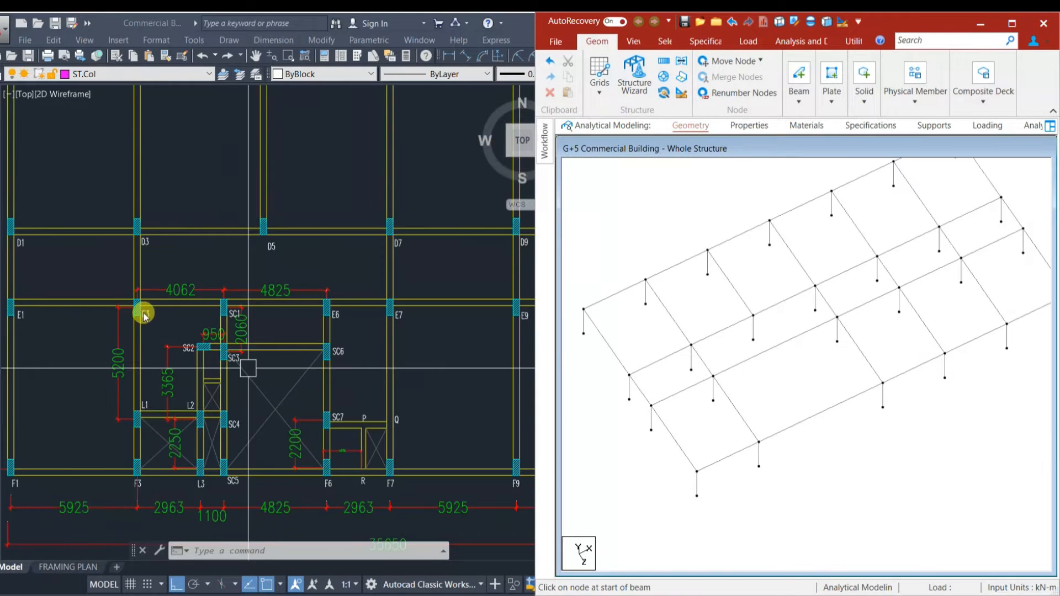
# Copy the columns at E3 and F3 by 4.062 m along X to form the SC1 and SC5 columns.
pyautogui.click(713, 394)
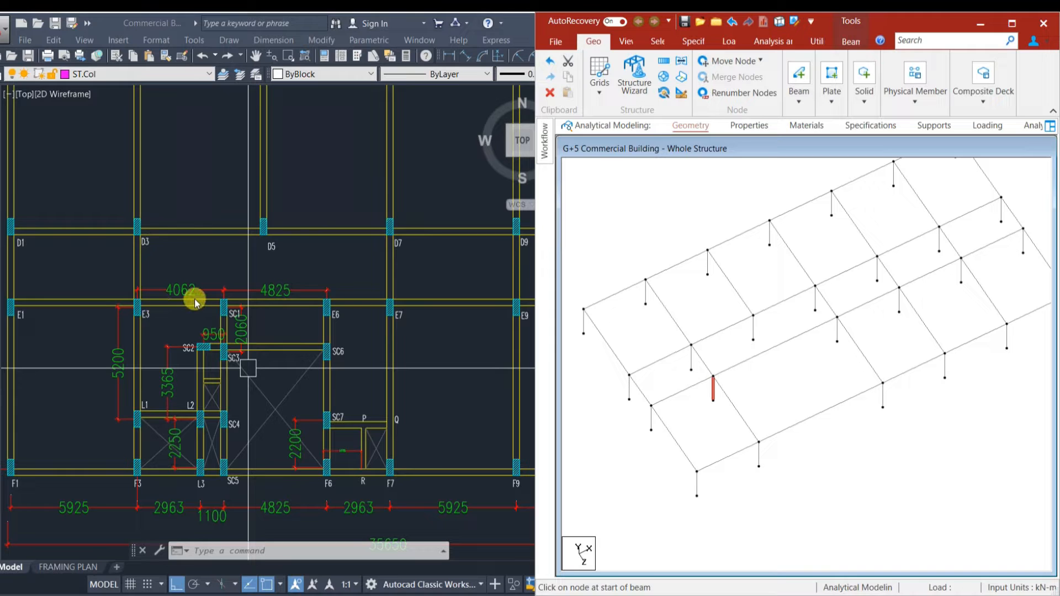
pyautogui.click(765, 458)
pyautogui.hotkey('ctrl', 'v')
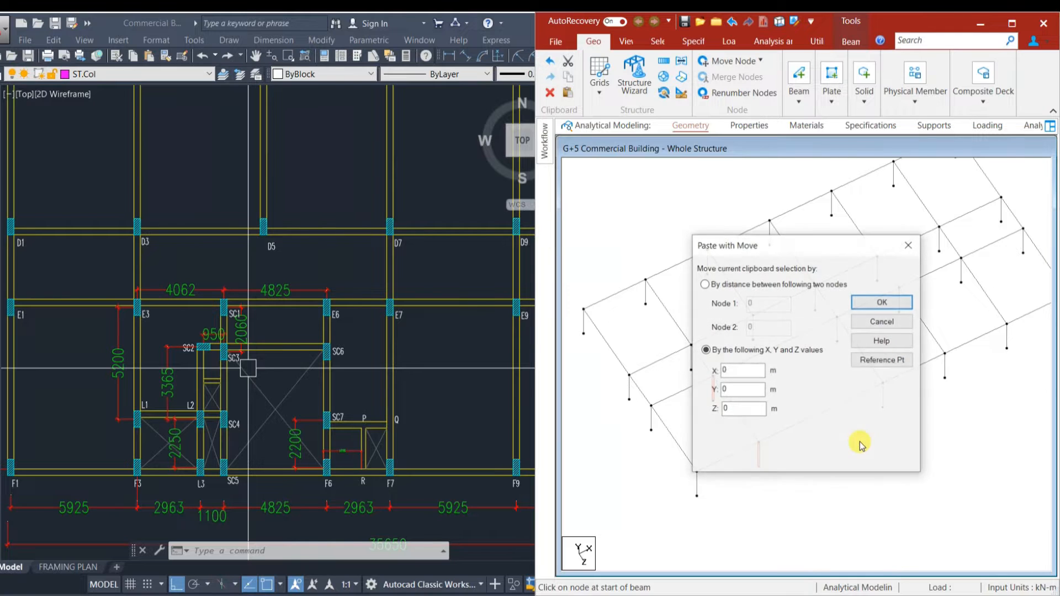
pyautogui.moveTo(751, 244); pyautogui.dragTo(812, 226)
pyautogui.doubleClick(801, 352)
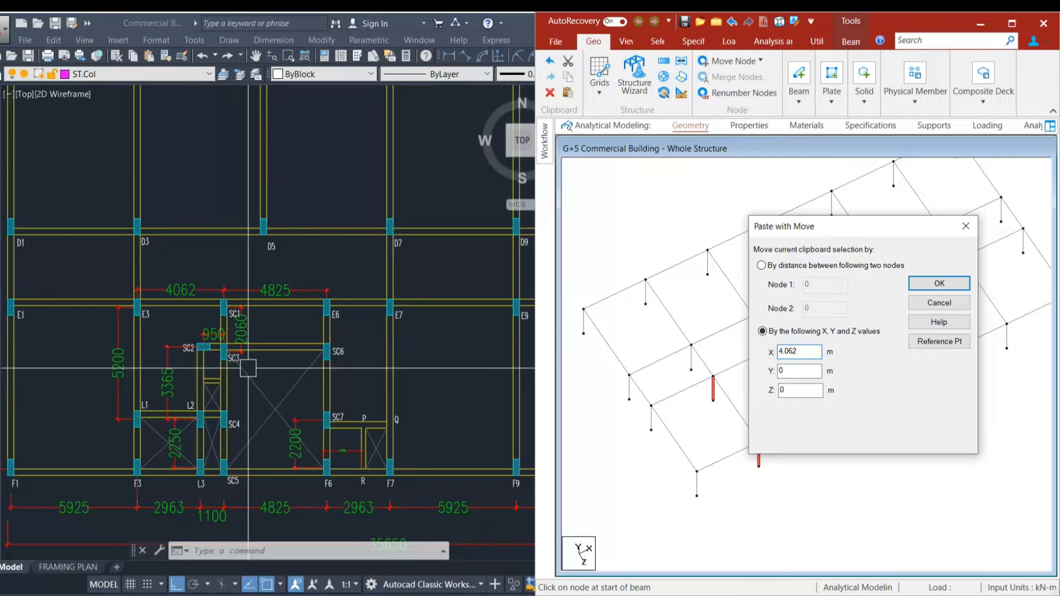
pyautogui.click(915, 288)
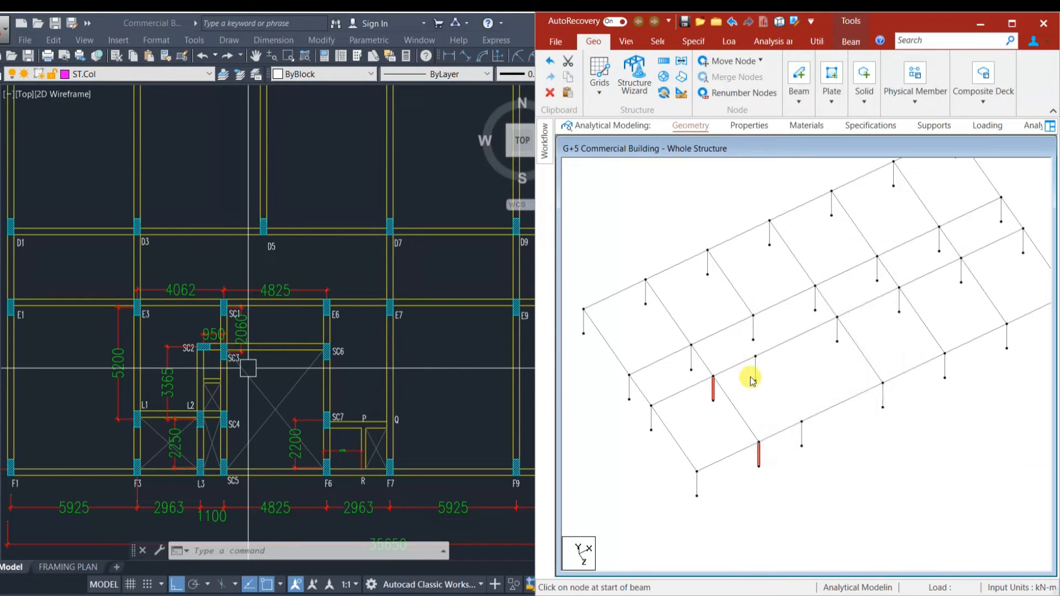
# Copy the SC1 and SC5 columns by 4.825 m along X to positions E6 and F6.
pyautogui.scroll(6, 761, 387)
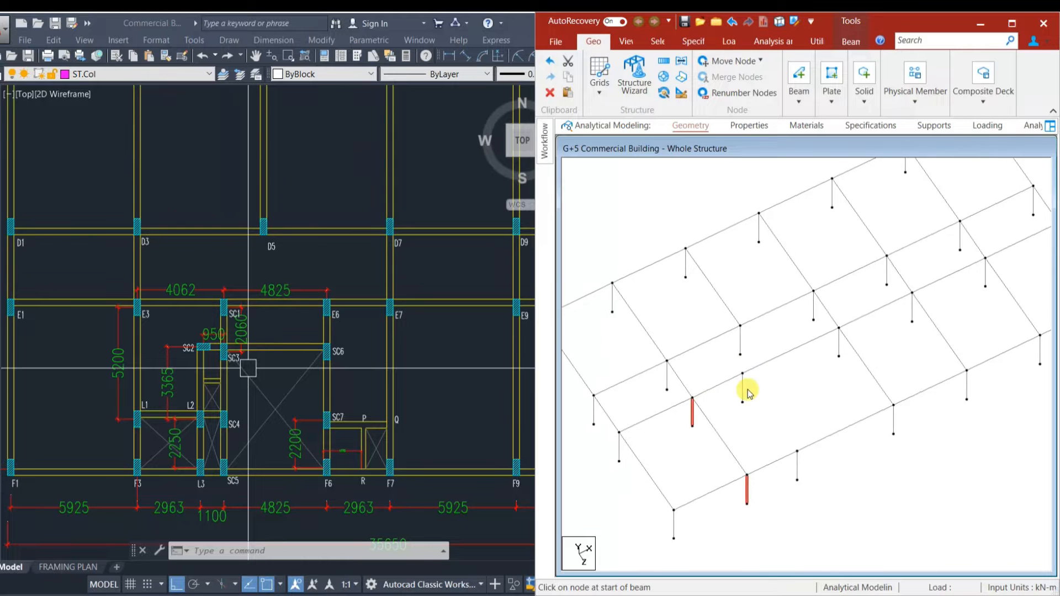
pyautogui.moveTo(789, 438); pyautogui.dragTo(809, 400, button='middle')
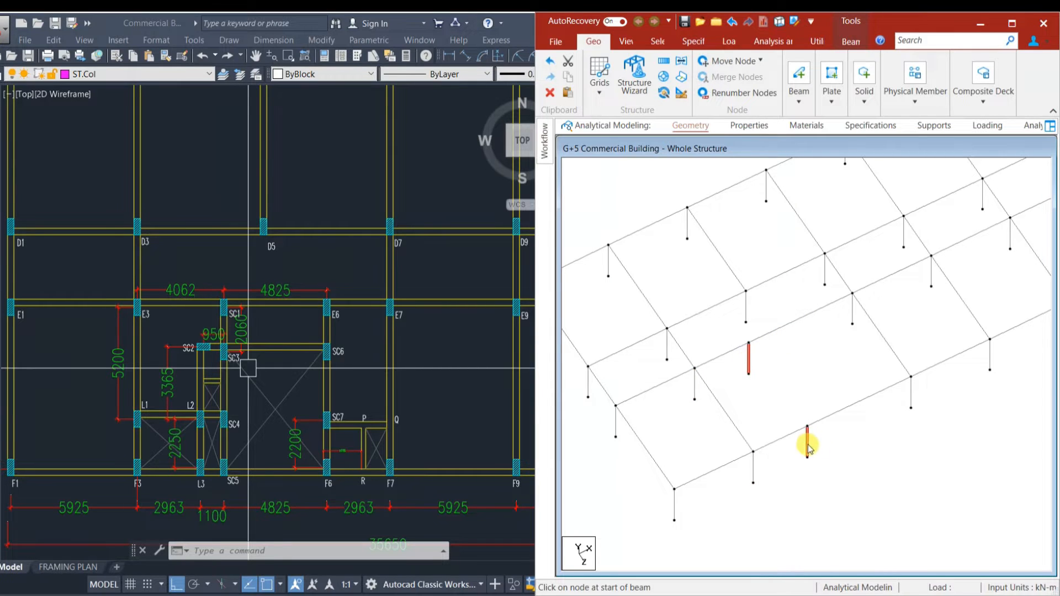
pyautogui.hotkey('ctrl', 'v')
pyautogui.write('4')
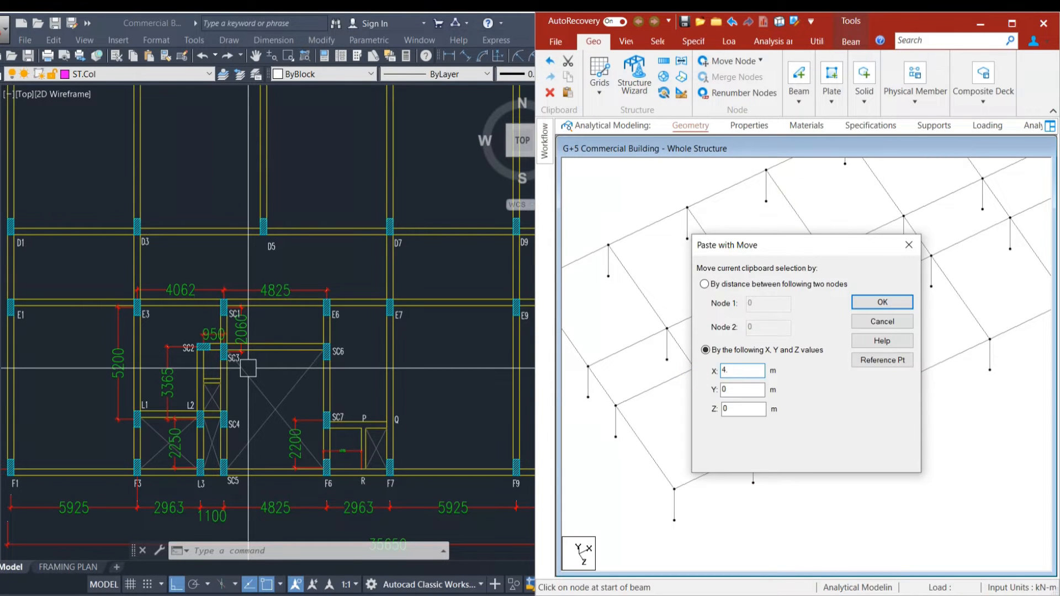
pyautogui.click(894, 305)
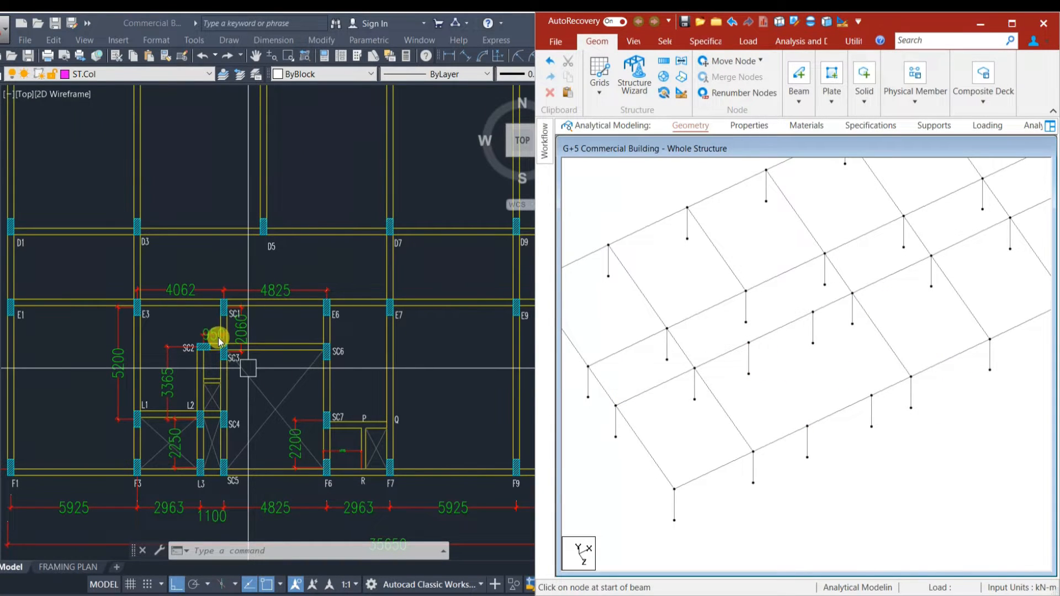
# Copy the SC1 and E6 columns by 2.06 m along Z to positions SC3 and SC6 of the framing layout.
pyautogui.scroll(2, 219, 335)
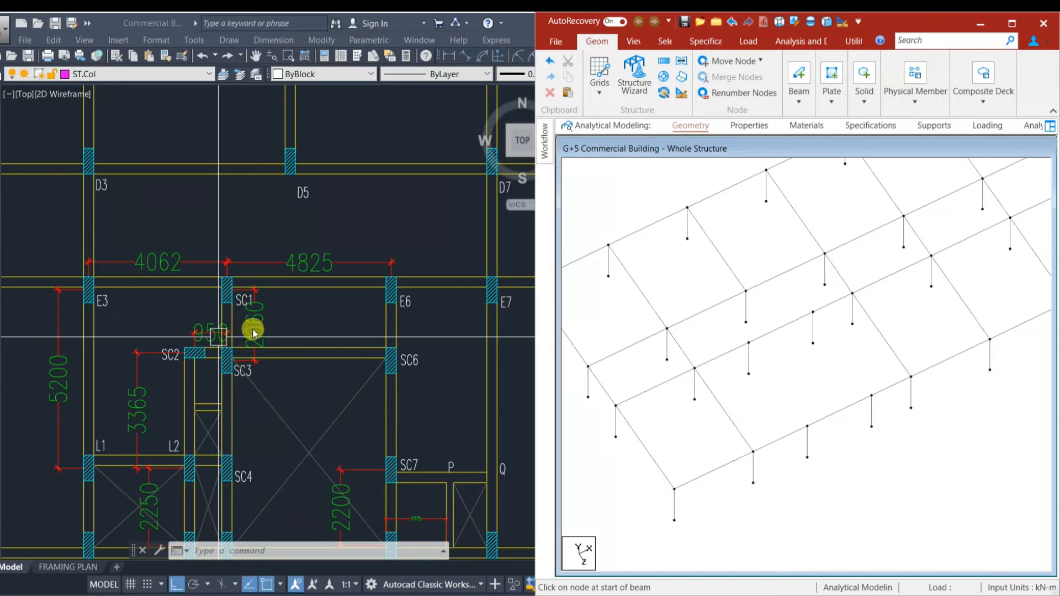
pyautogui.scroll(-2, 264, 341)
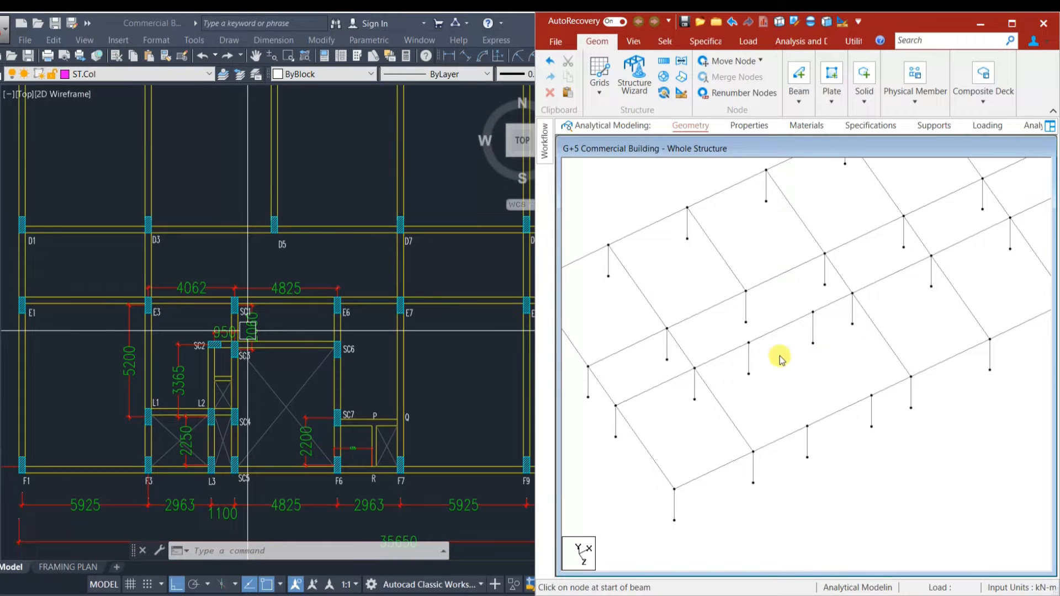
pyautogui.click(749, 364)
pyautogui.keyDown('ctrl'); pyautogui.click(813, 334); pyautogui.keyUp('ctrl')
pyautogui.hotkey('ctrl', 'v')
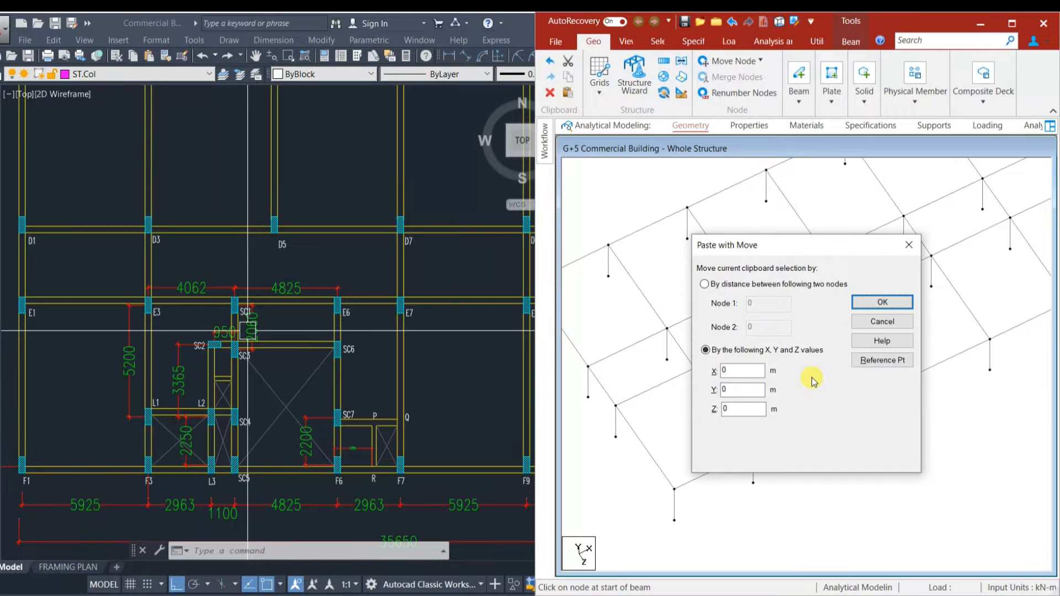
pyautogui.doubleClick(733, 408)
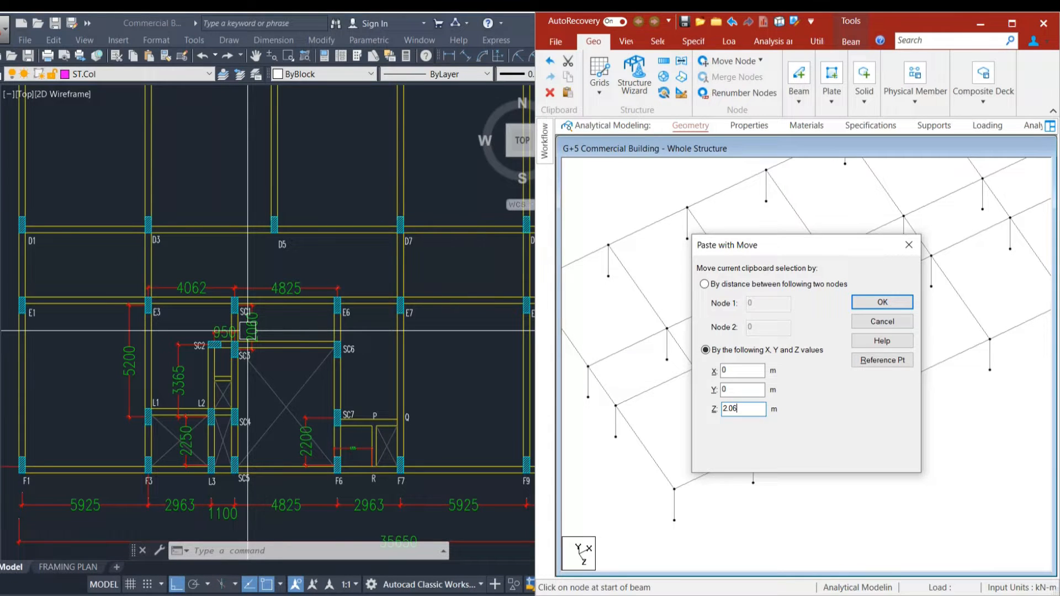
pyautogui.write('2.06')
pyautogui.press('Return')
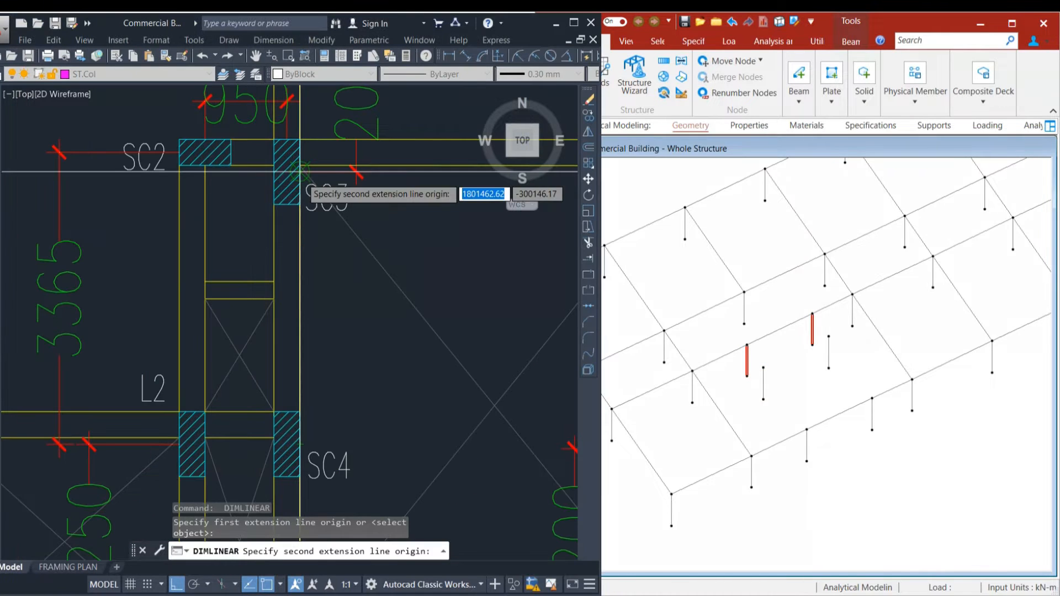
# Measure the SC3 to SC4 spacing in the AutoCAD layout and copy the SC3 and SC6 columns 3.14 m along Z.
pyautogui.click(308, 193)
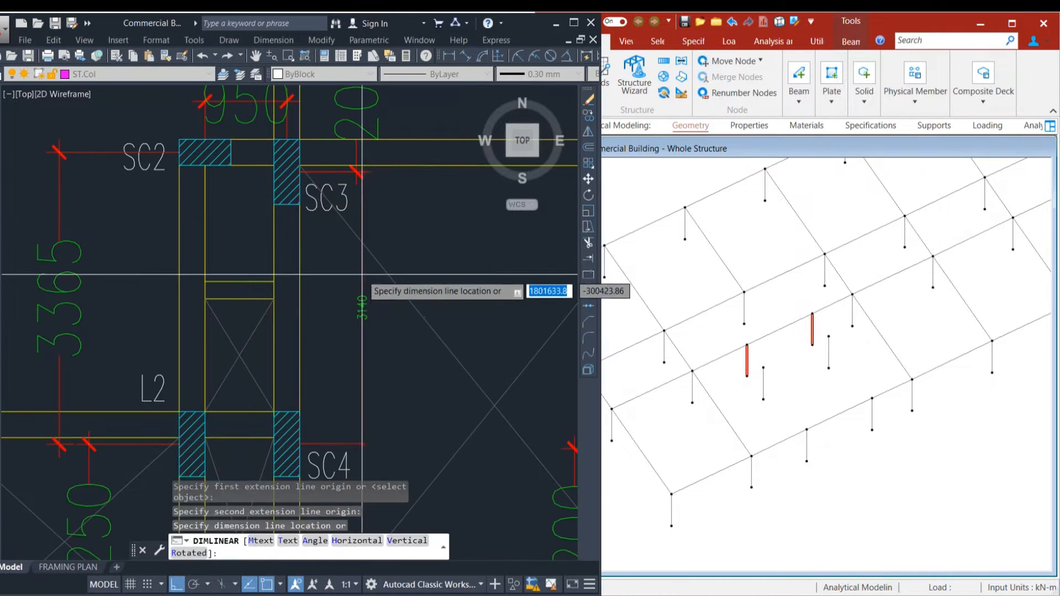
pyautogui.scroll(3, 353, 315)
pyautogui.scroll(-4, 353, 315)
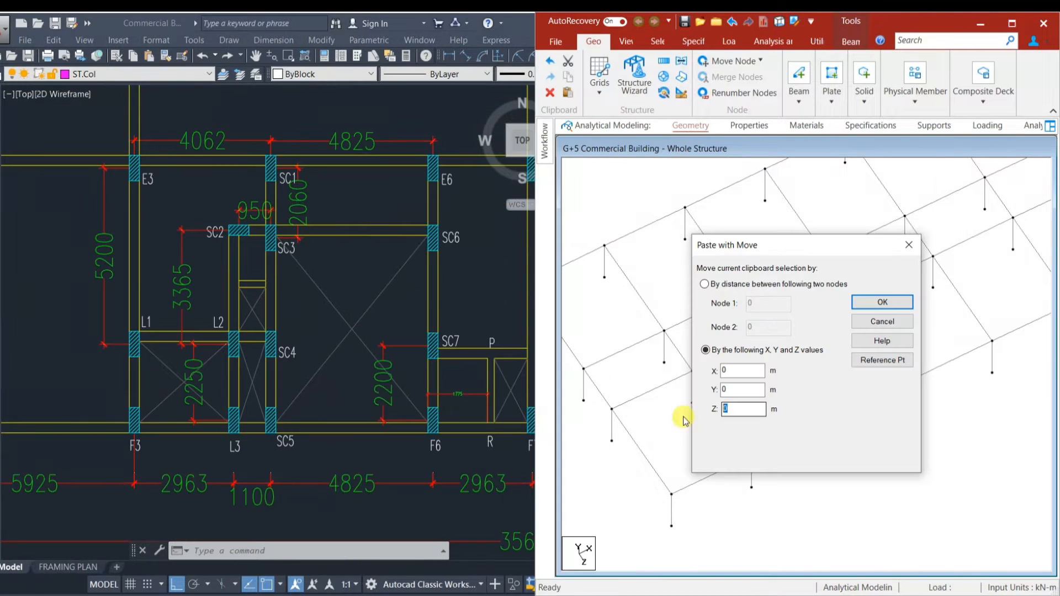
pyautogui.click(883, 303)
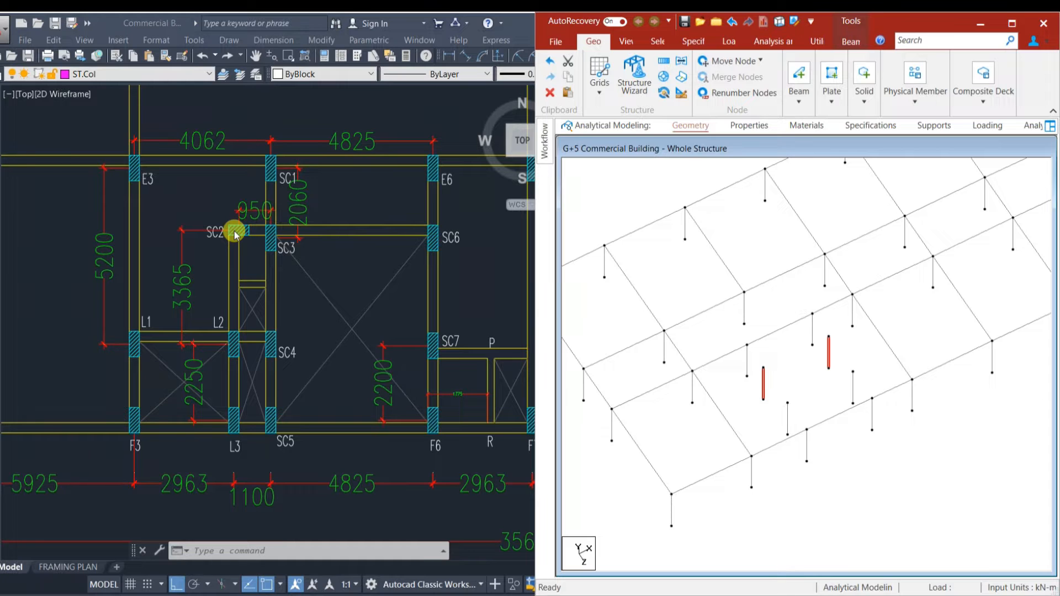
# Copy the SC3, SC4 and SC5 columns by -0.95 m along X to positions SC2, L2 and L3.
pyautogui.click(765, 381)
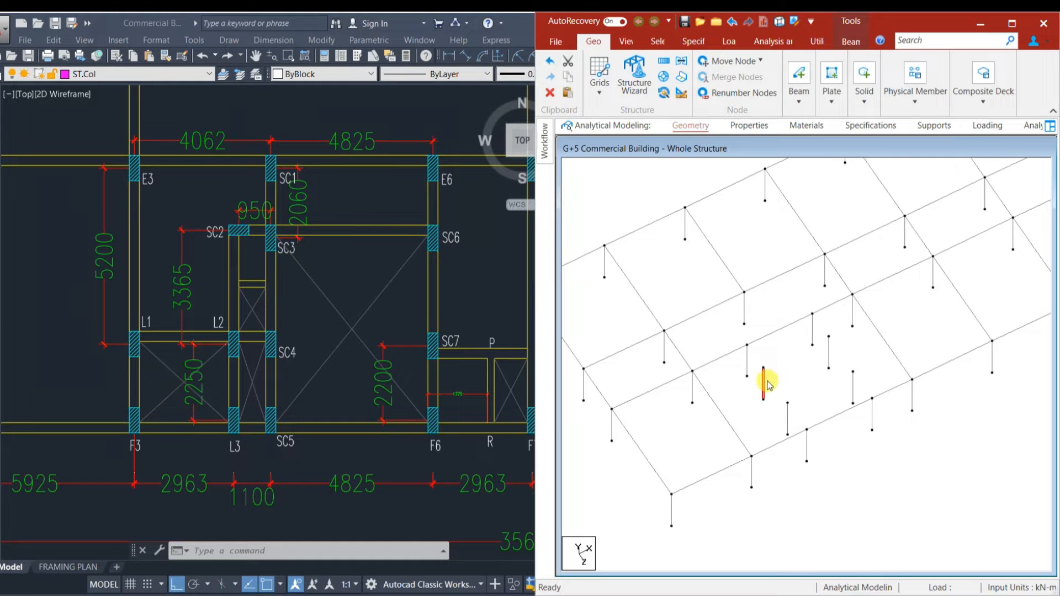
pyautogui.keyDown('ctrl'); pyautogui.click(788, 411); pyautogui.keyUp('ctrl')
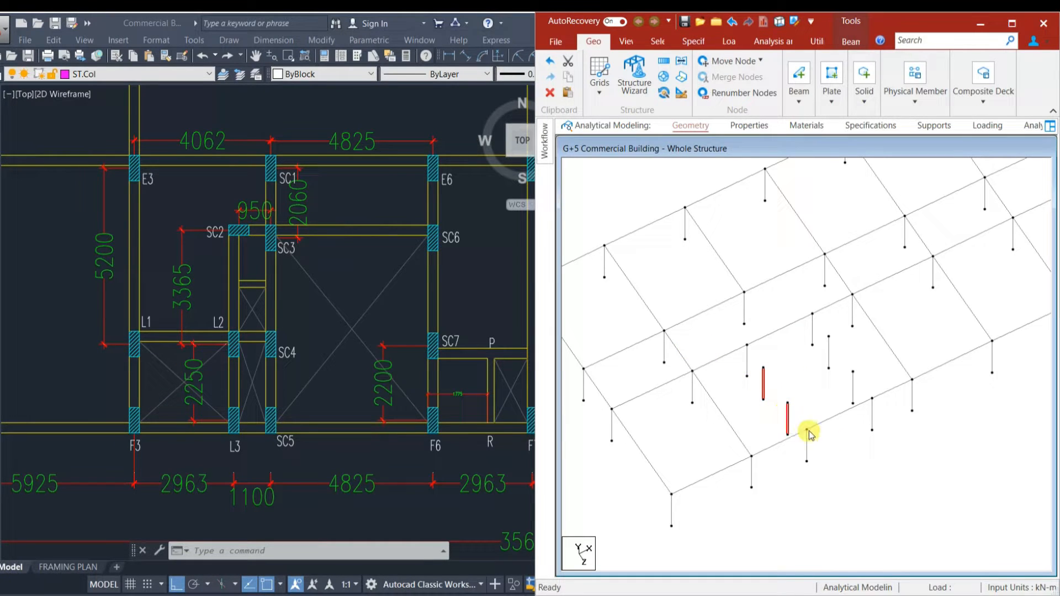
pyautogui.hotkey('ctrl', 'v')
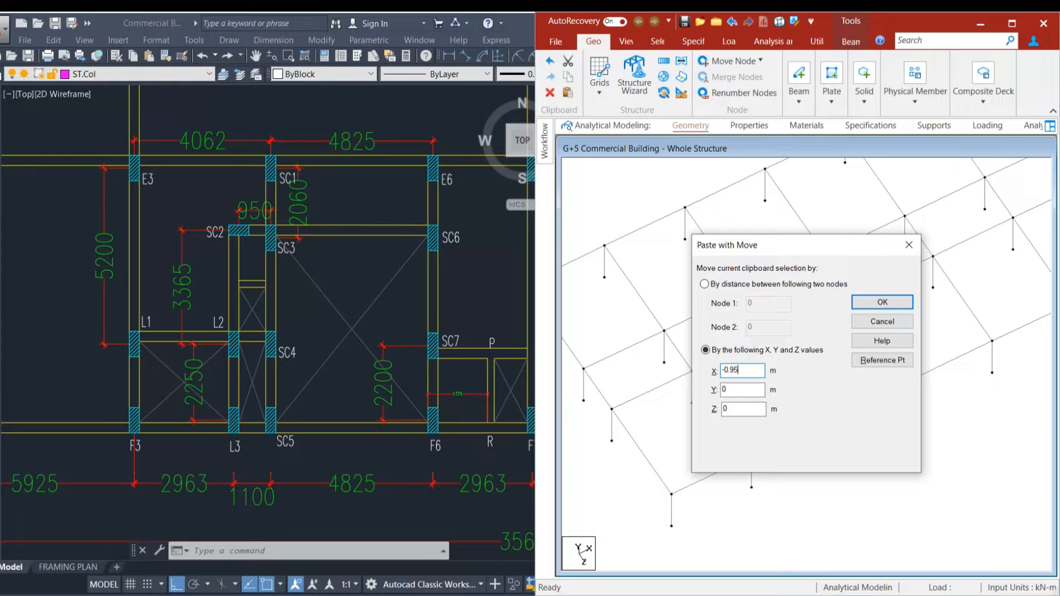
pyautogui.click(883, 303)
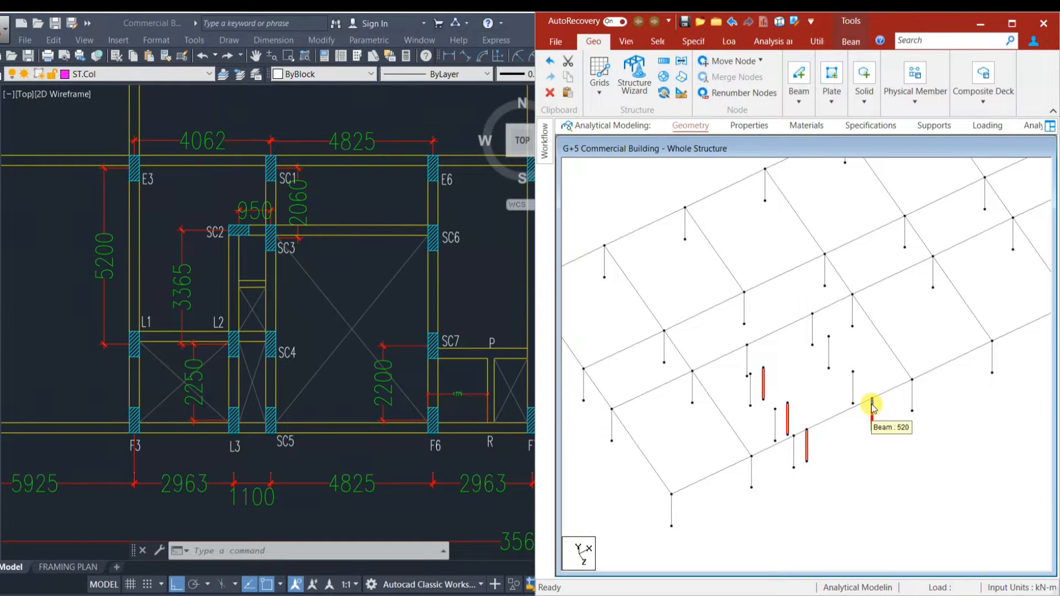
# Try to copy the L2 column by the layout's 2963 mm spacing in negative X towards L1 and delete that copy.
pyautogui.click(775, 423)
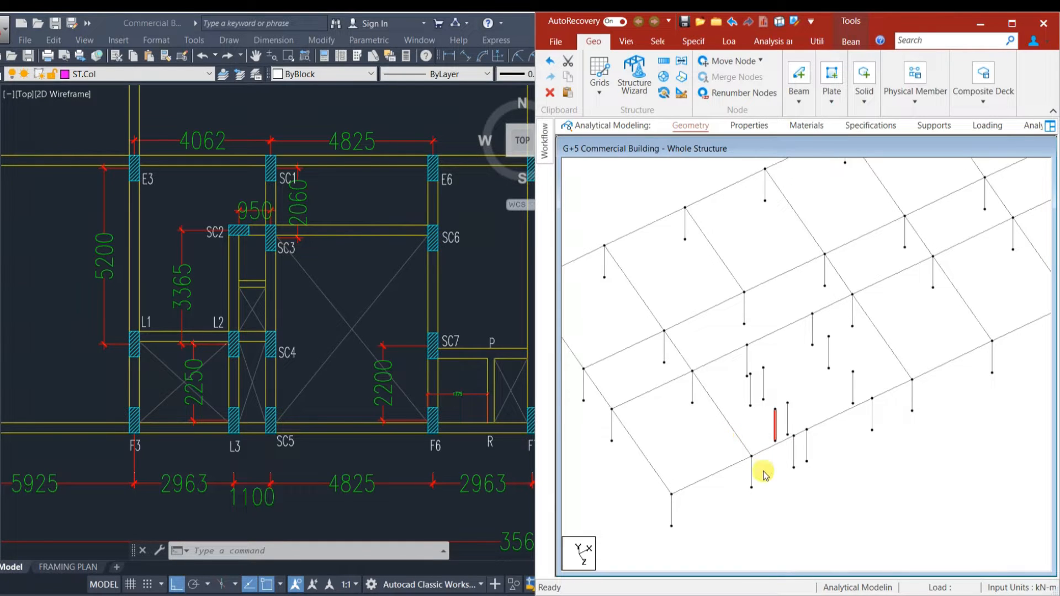
pyautogui.hotkey('ctrl', 'v')
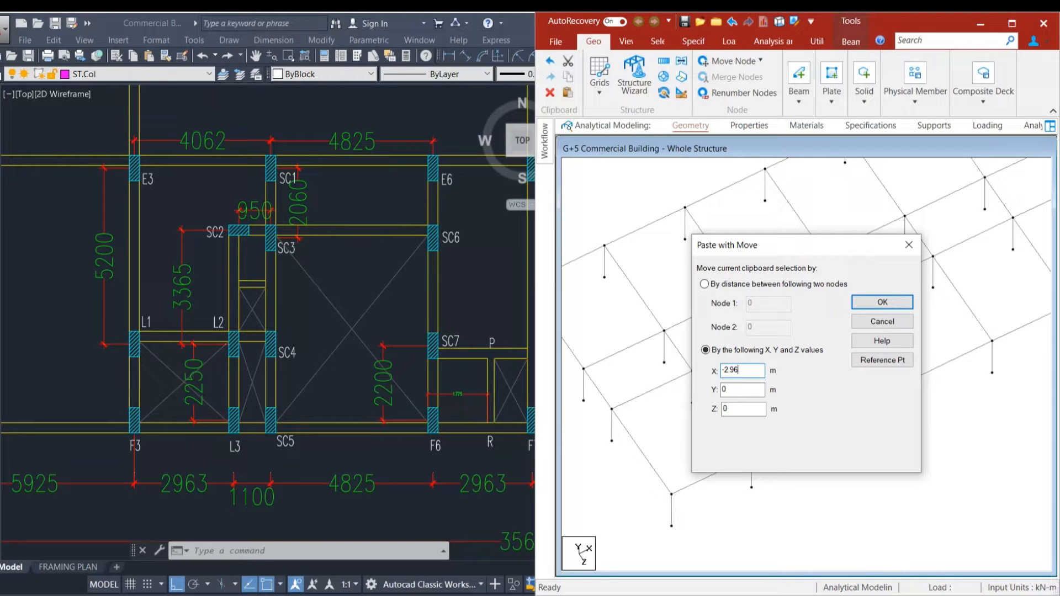
pyautogui.press('Return')
pyautogui.press('Delete')
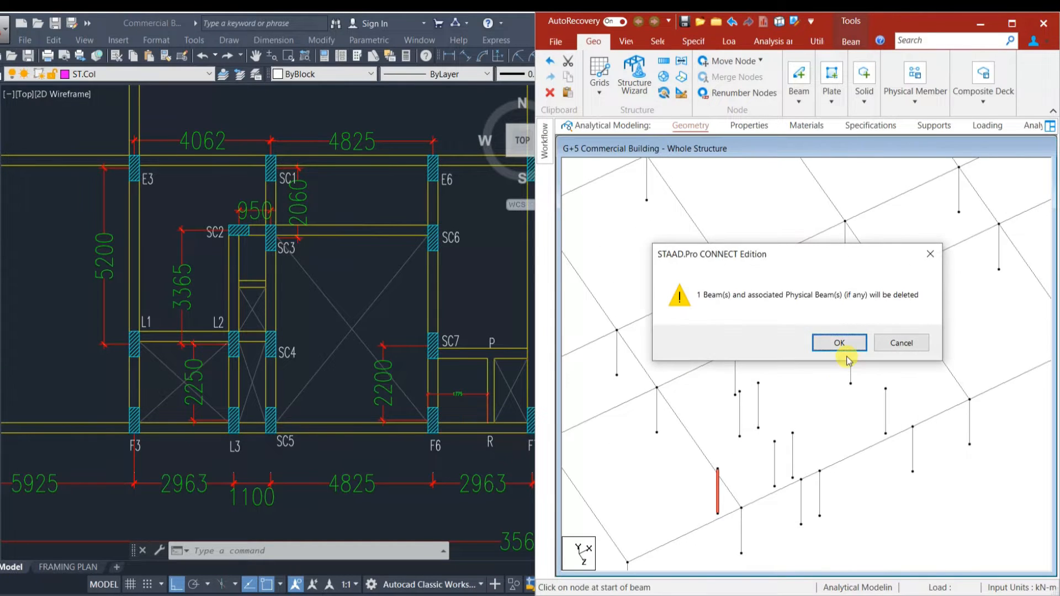
pyautogui.click(845, 348)
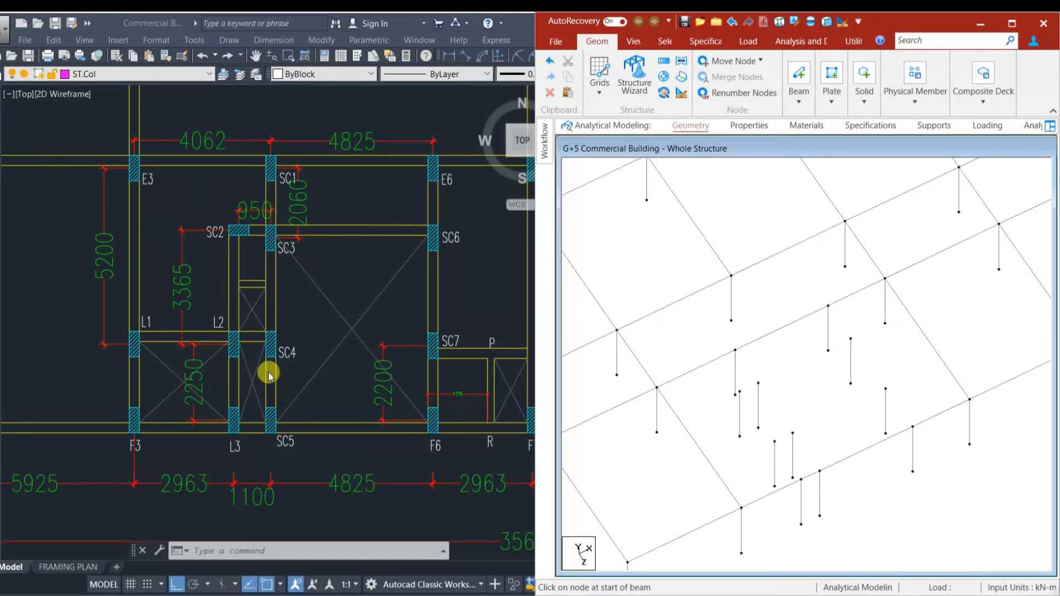
# Measure the distance between the top nodes of the L2 and L3 columns in the STAAD.Pro model.
pyautogui.moveTo(680, 398); pyautogui.dragTo(698, 355, button='middle')
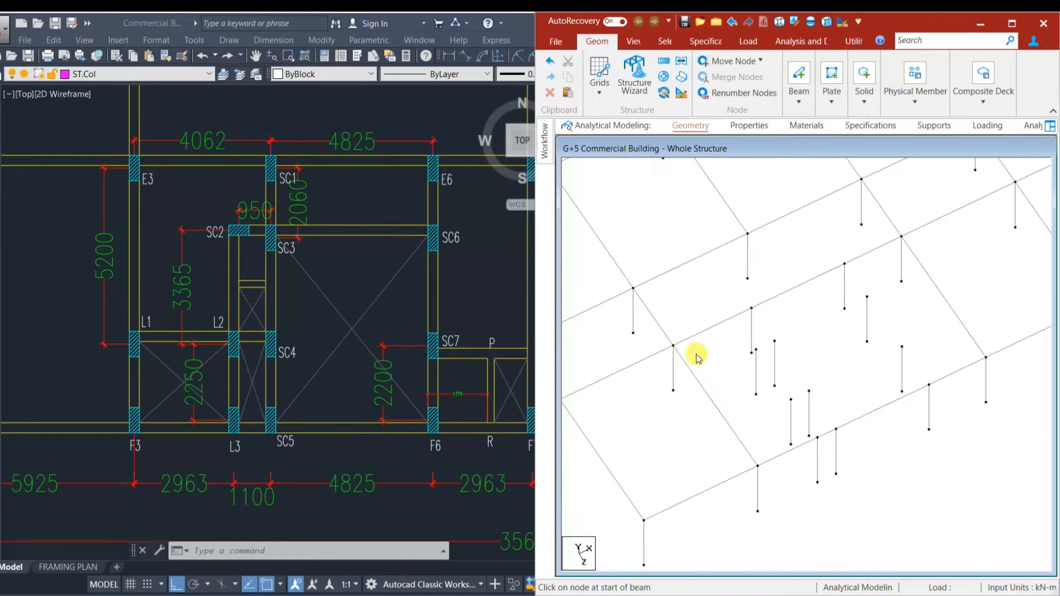
pyautogui.click(675, 369)
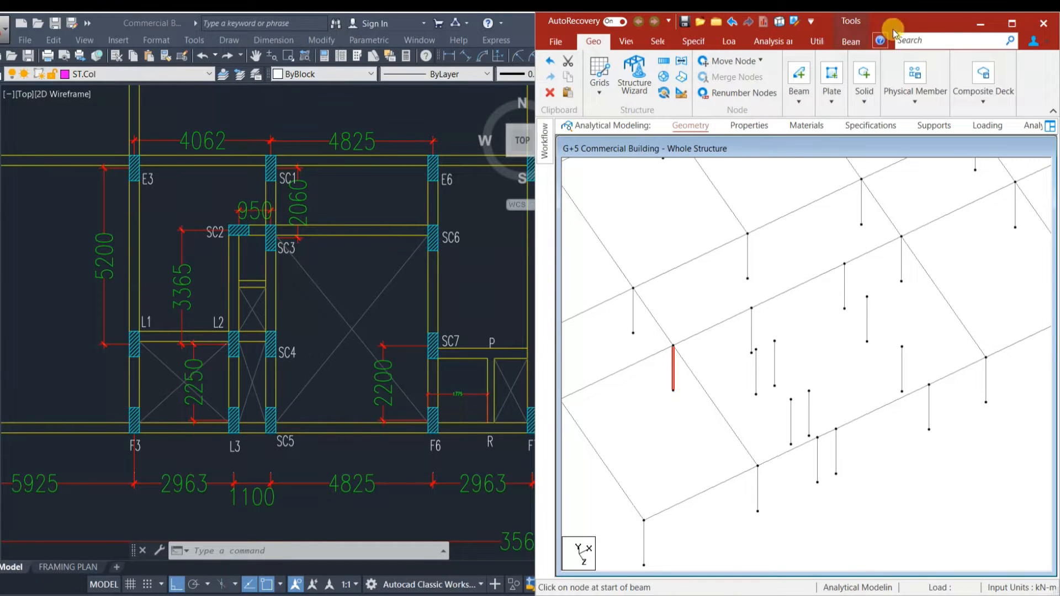
pyautogui.click(1012, 23)
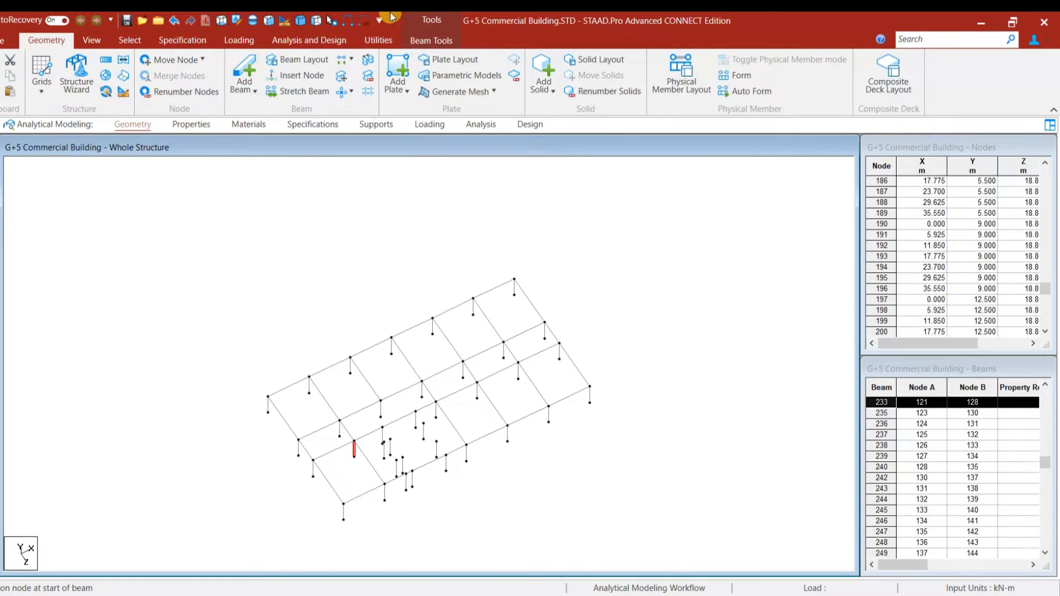
pyautogui.click(582, 439)
pyautogui.click(603, 469)
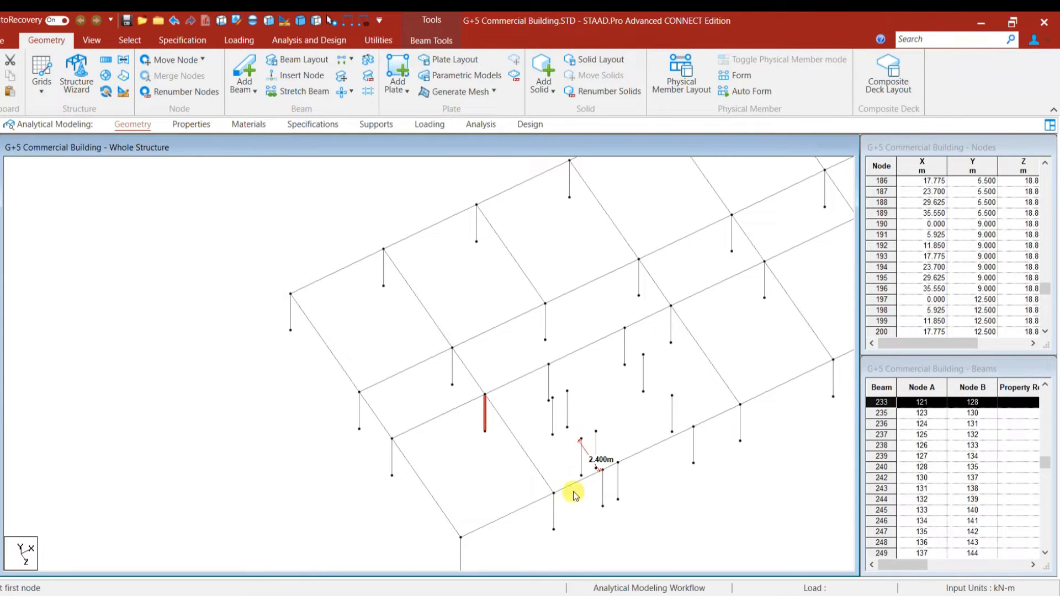
# Copy the F3 column by -2.4 m along Z to position L1 and delete the extra member joining the two column bases.
pyautogui.click(553, 507)
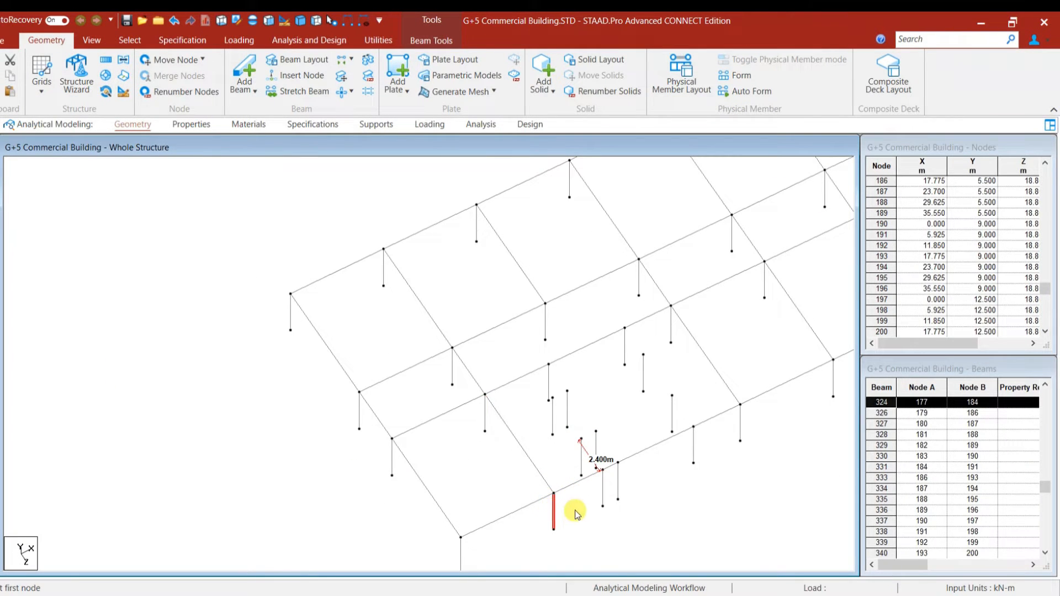
pyautogui.hotkey('ctrl', 'v')
pyautogui.write('-2.4')
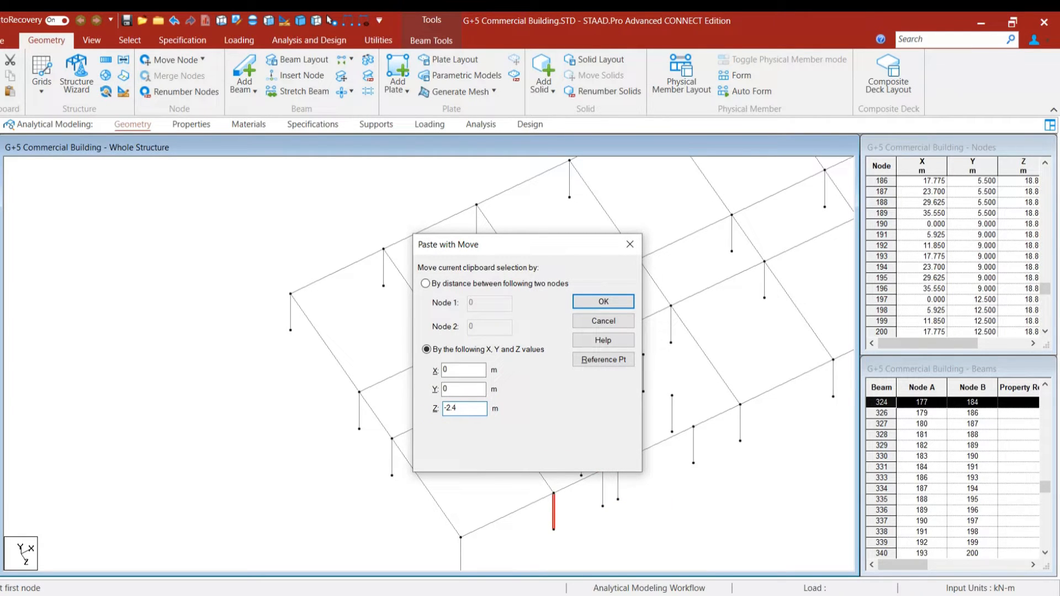
pyautogui.click(611, 307)
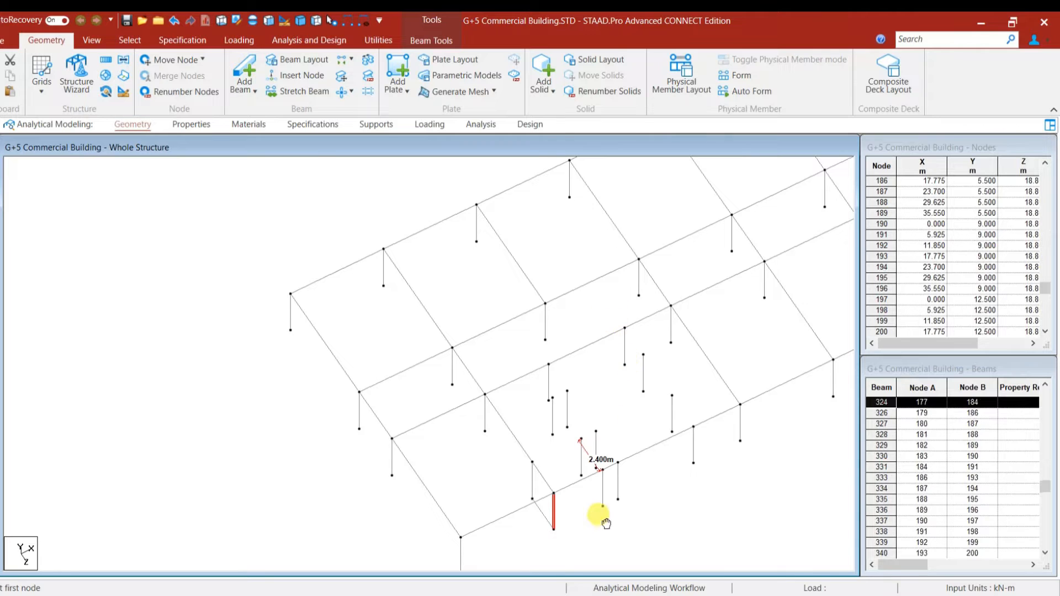
pyautogui.press('Delete')
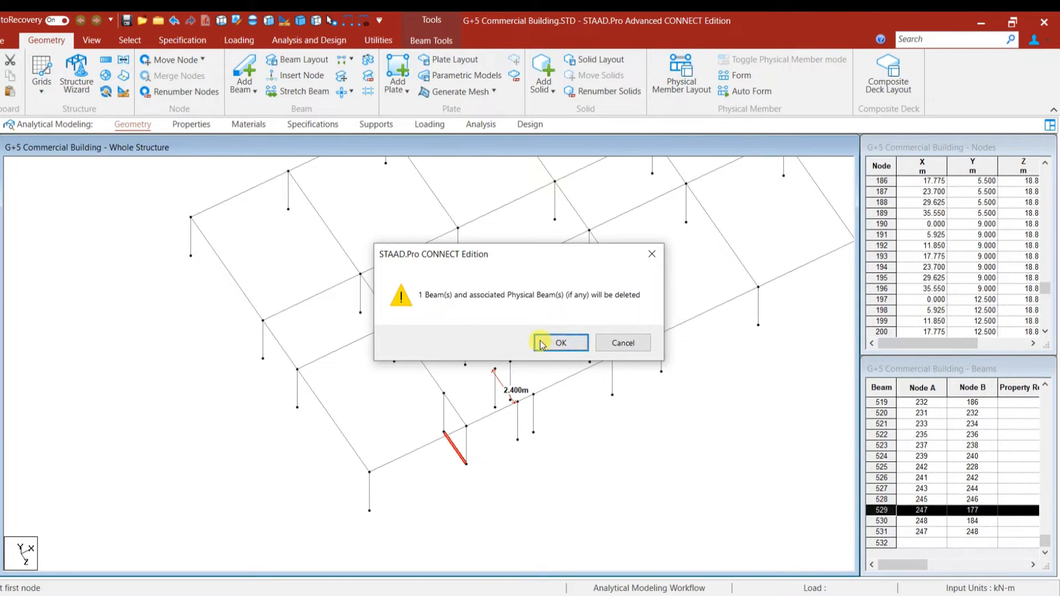
pyautogui.click(559, 343)
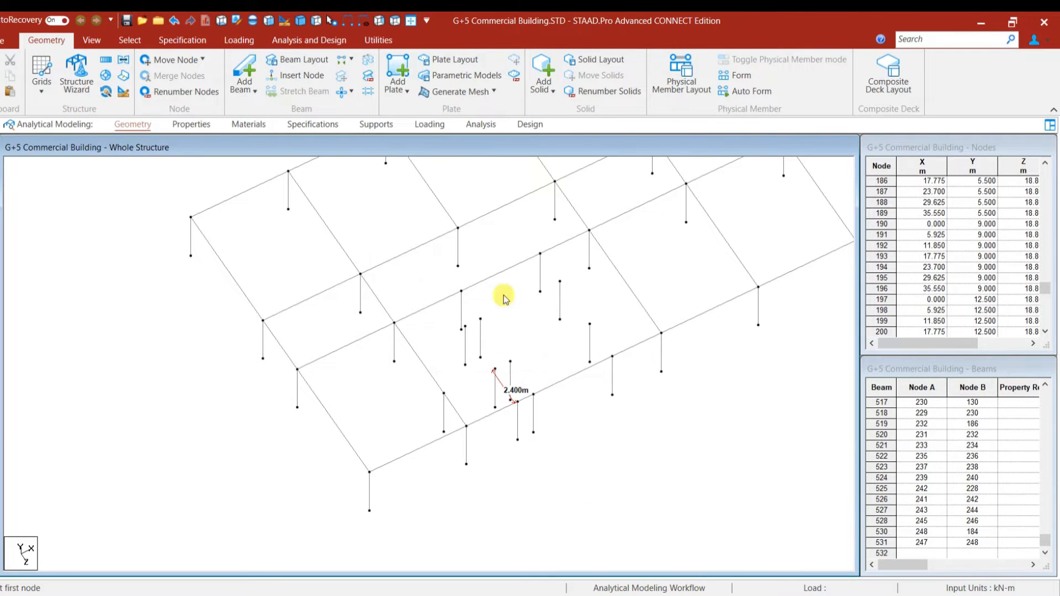
# Add the staircase and lift beams between columns E6, SC1 to SC7, L1 to L3 and F6, following the AutoCAD framing layout.
pyautogui.click(1011, 22)
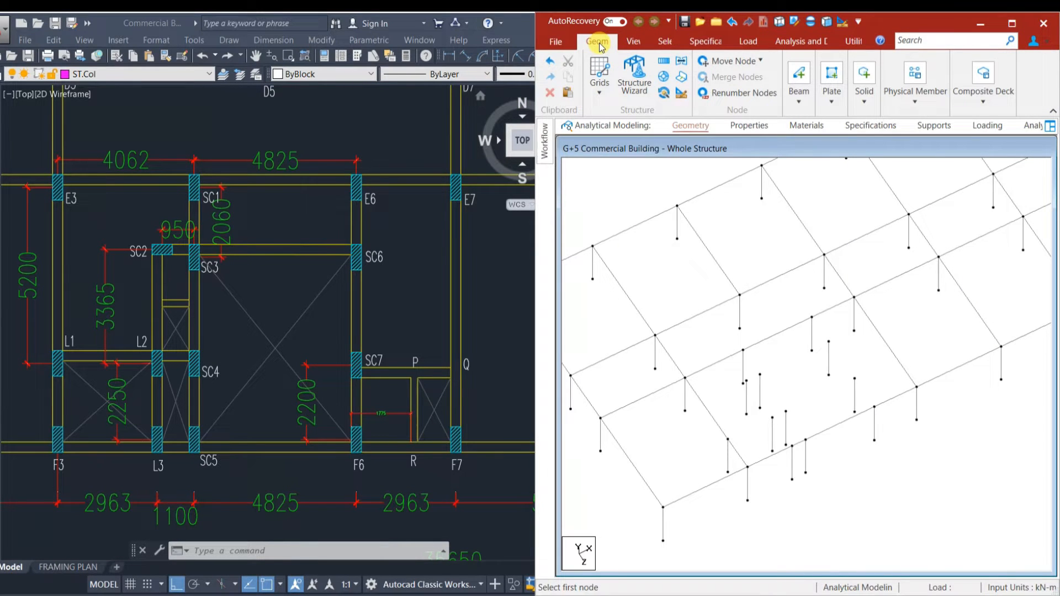
pyautogui.click(799, 91)
pyautogui.click(801, 133)
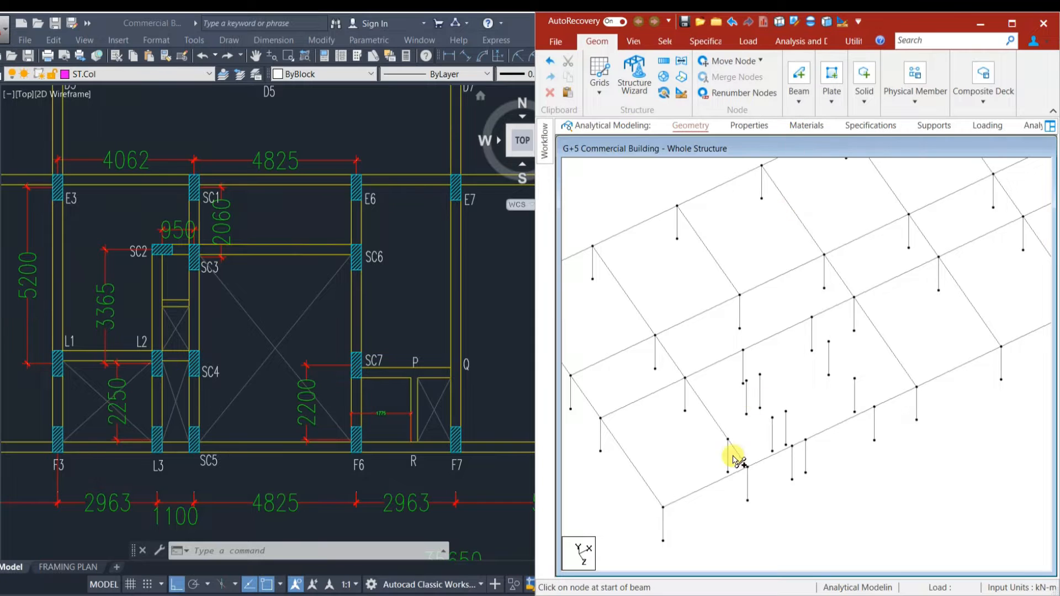
pyautogui.scroll(2, 821, 378)
pyautogui.moveTo(795, 387); pyautogui.dragTo(838, 326, button='middle')
pyautogui.scroll(1, 838, 327)
pyautogui.moveTo(793, 324); pyautogui.dragTo(783, 351, button='middle')
pyautogui.moveTo(763, 351); pyautogui.dragTo(760, 311)
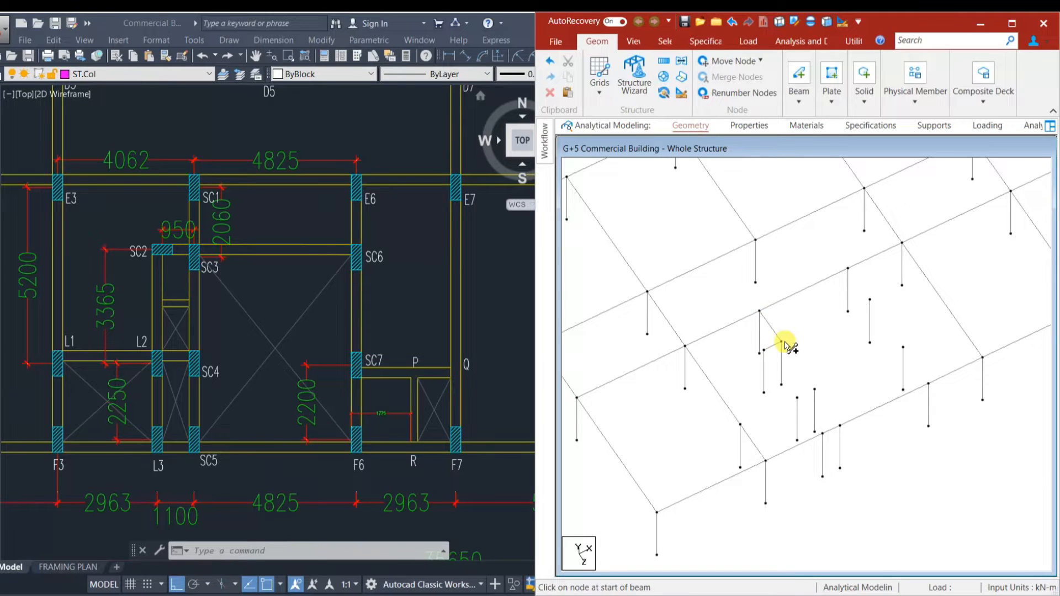
pyautogui.moveTo(849, 270); pyautogui.dragTo(870, 300)
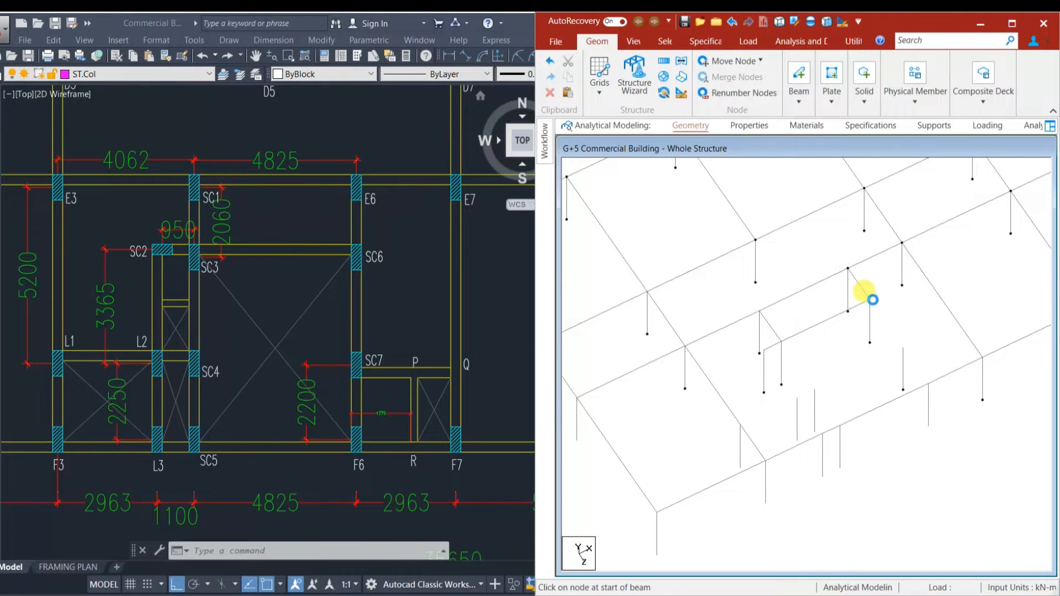
pyautogui.moveTo(875, 302); pyautogui.dragTo(903, 348)
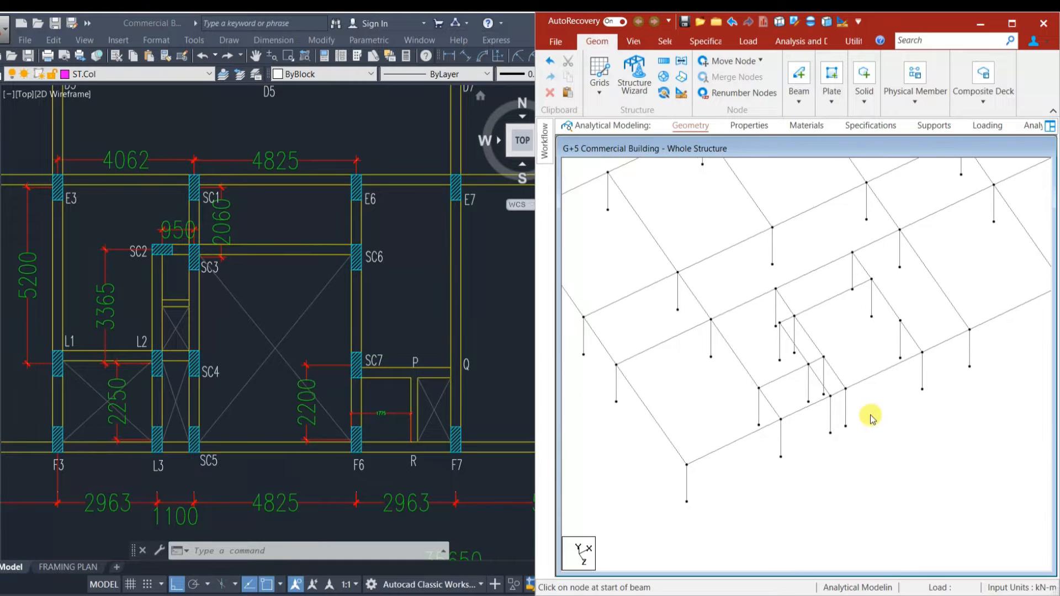
# Add a beam joining the midpoints of the SC2–L2 and SC3–SC4 beams.
pyautogui.moveTo(871, 417); pyautogui.dragTo(838, 456, button='middle')
pyautogui.press('Up')
pyautogui.press('Up')
pyautogui.press('Up')
pyautogui.press('Up')
pyautogui.press('Up')
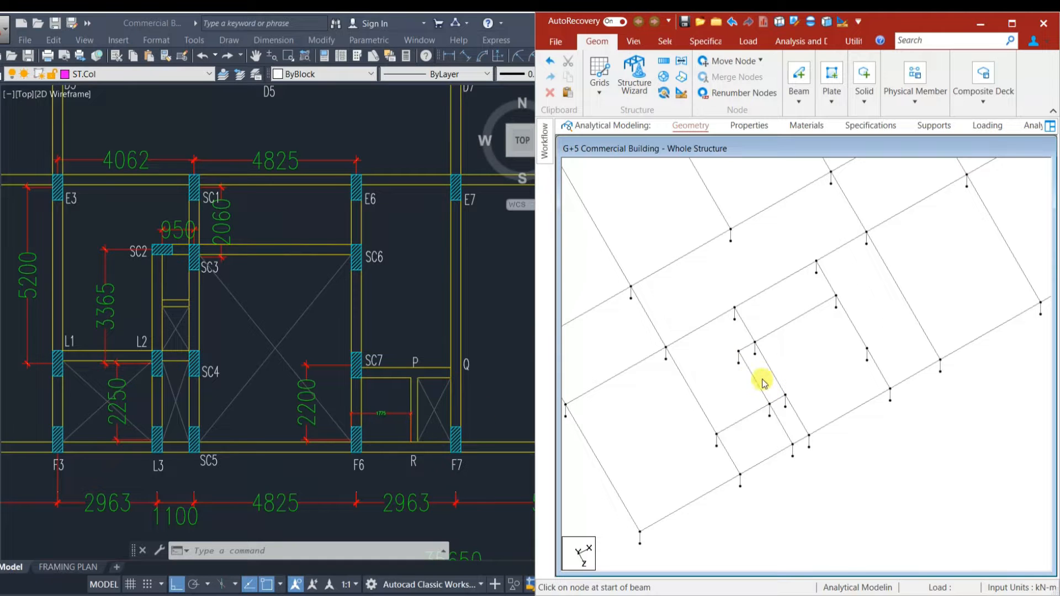
pyautogui.scroll(3, 759, 384)
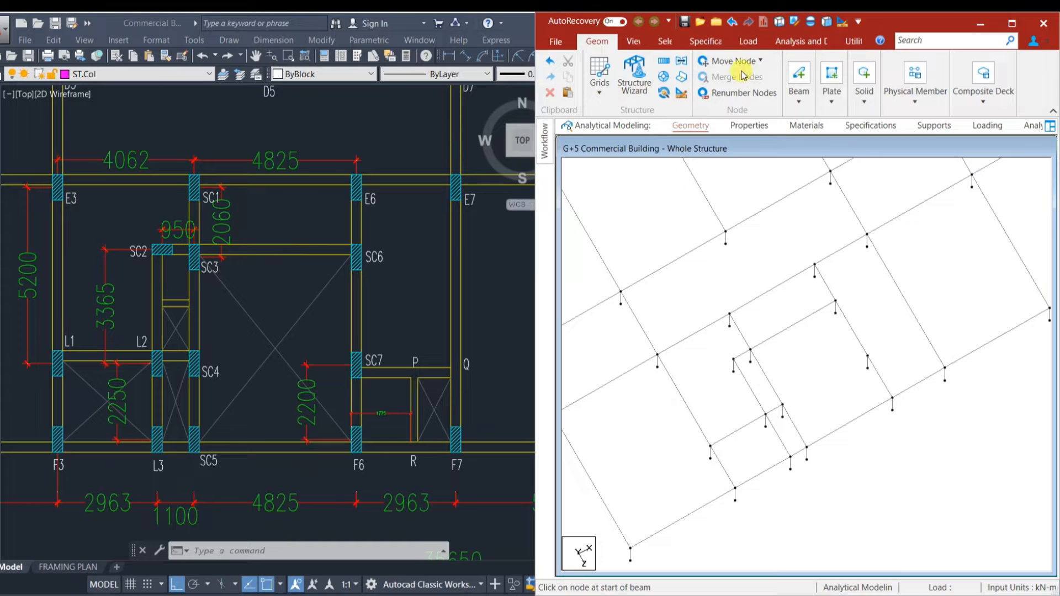
pyautogui.click(799, 97)
pyautogui.click(802, 148)
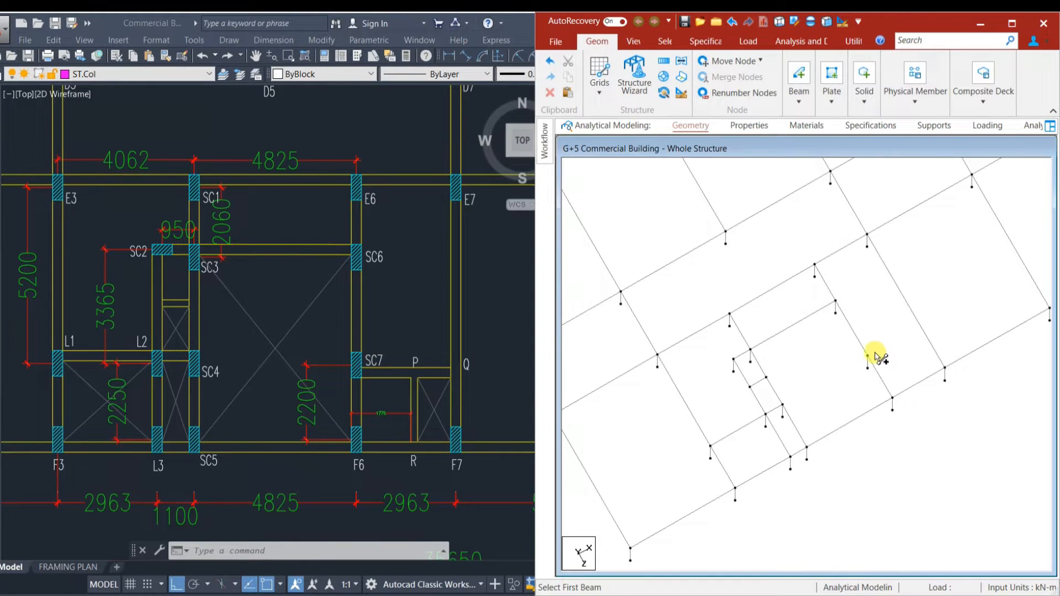
# Add a beam from the SC7 column perpendicular to the E7–F7 beam, meeting it at point Q.
pyautogui.click(799, 97)
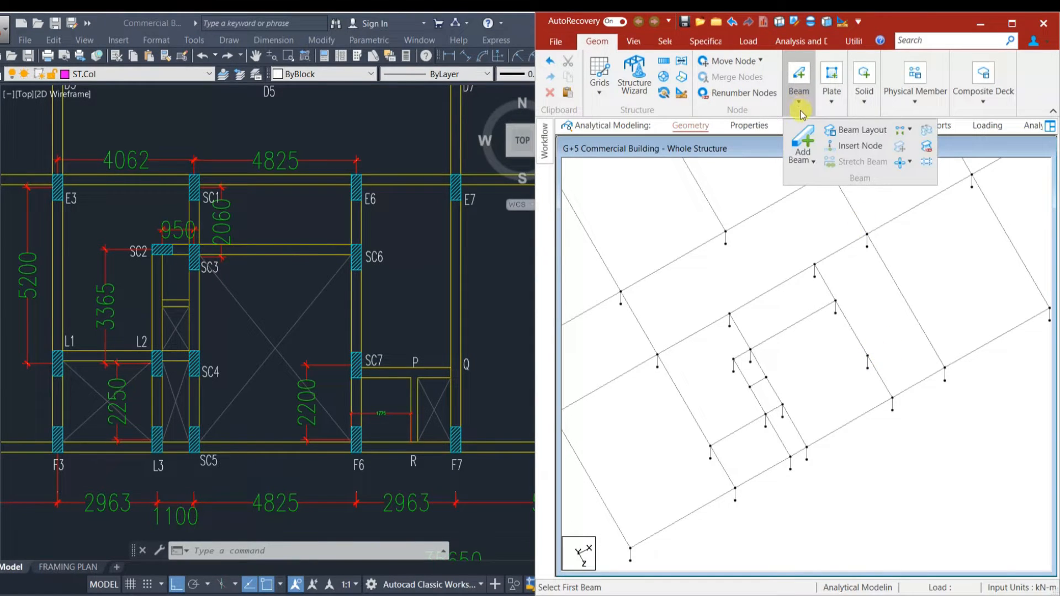
pyautogui.click(853, 146)
pyautogui.click(868, 357)
pyautogui.click(921, 331)
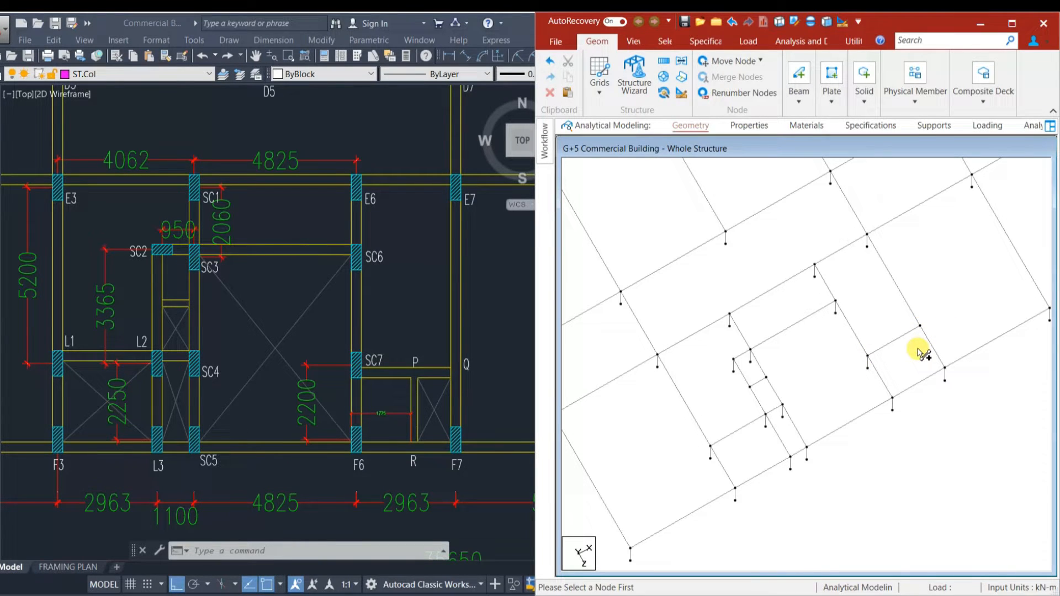
# Copy the SC7–F6 beam by 1.775 m along X to form the P–R beam.
pyautogui.click(881, 379)
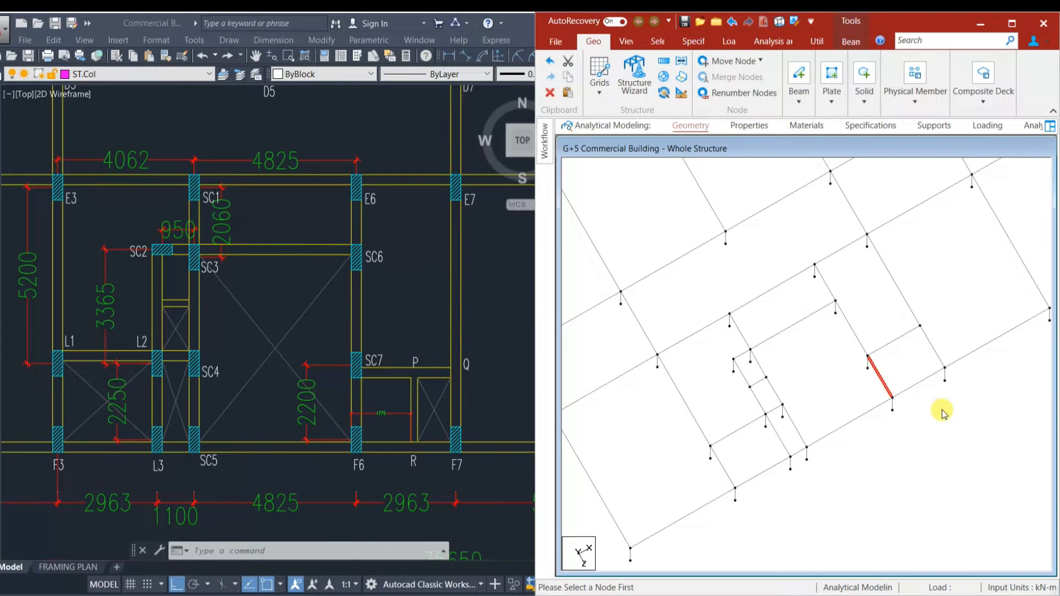
pyautogui.hotkey('ctrl', 'v')
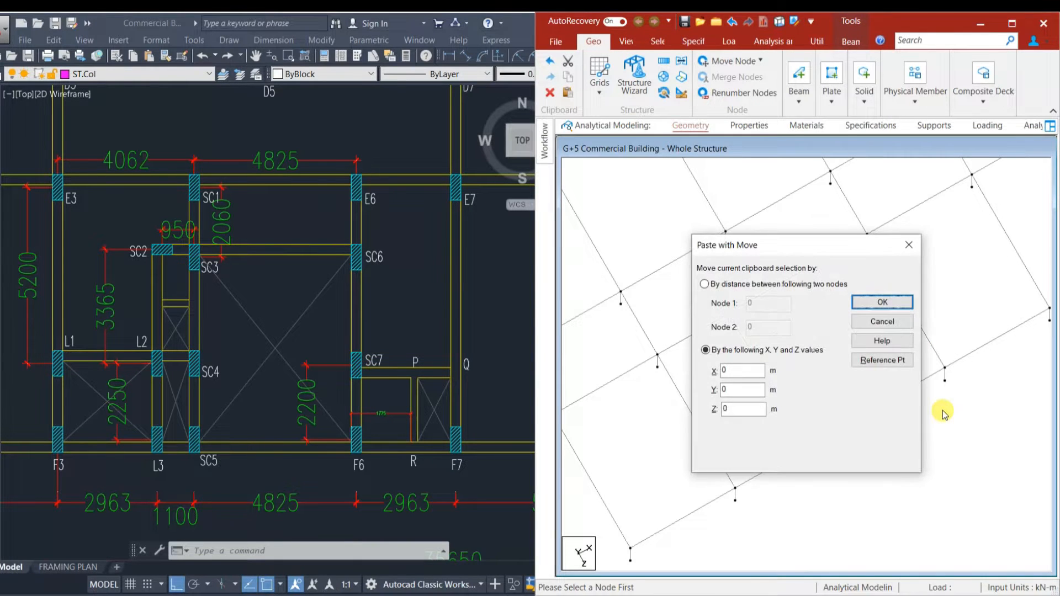
pyautogui.moveTo(739, 374); pyautogui.dragTo(687, 376)
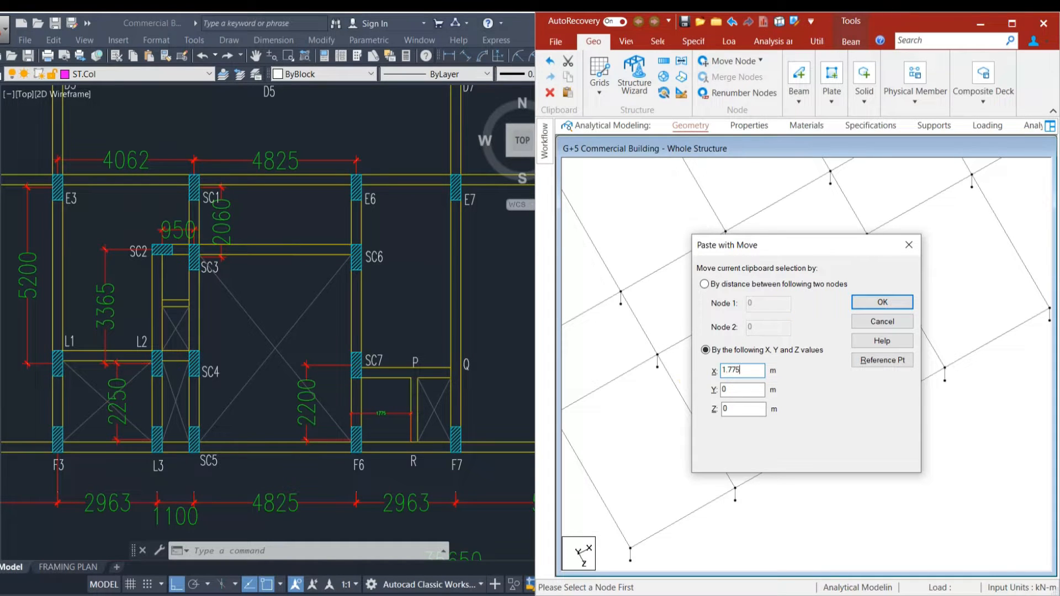
pyautogui.click(883, 303)
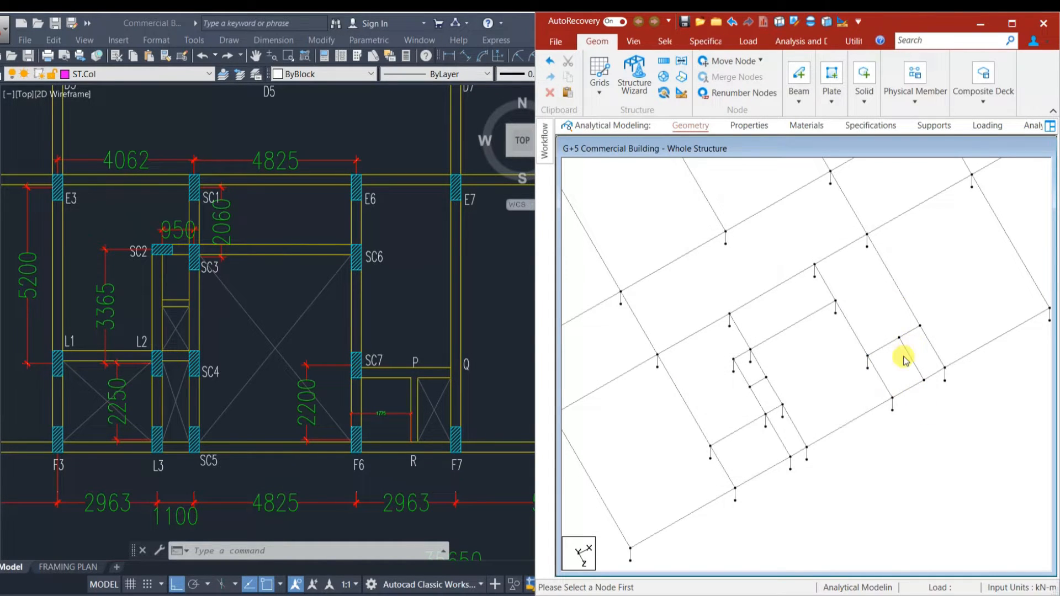
# Compare the storey's modelled beams and columns with the full AutoCAD framing layout.
pyautogui.scroll(-8, 860, 383)
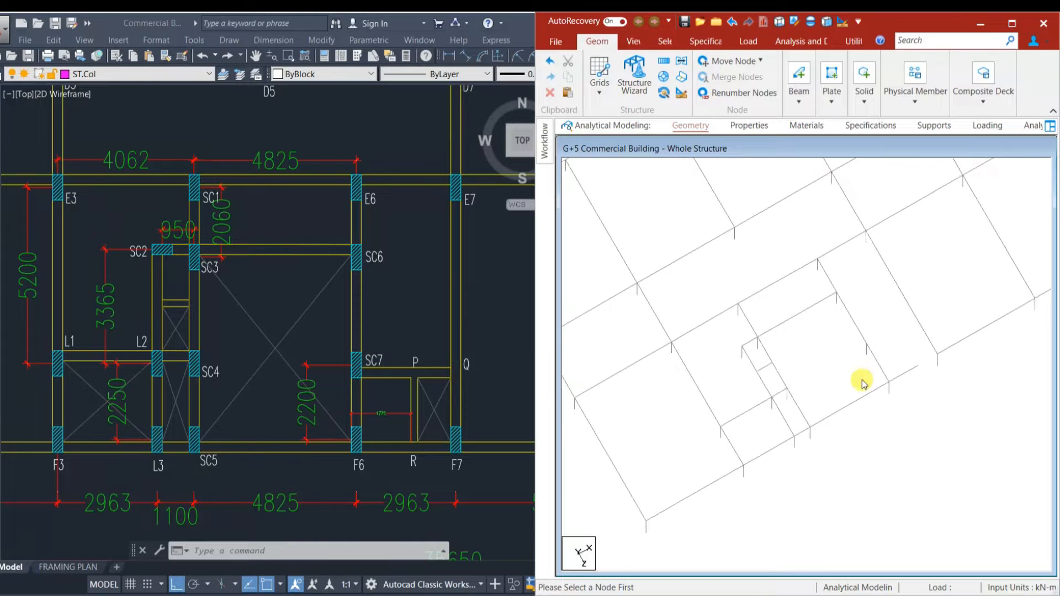
pyautogui.click(419, 297)
pyautogui.scroll(-4, 304, 334)
pyautogui.moveTo(467, 331); pyautogui.dragTo(364, 359, button='middle')
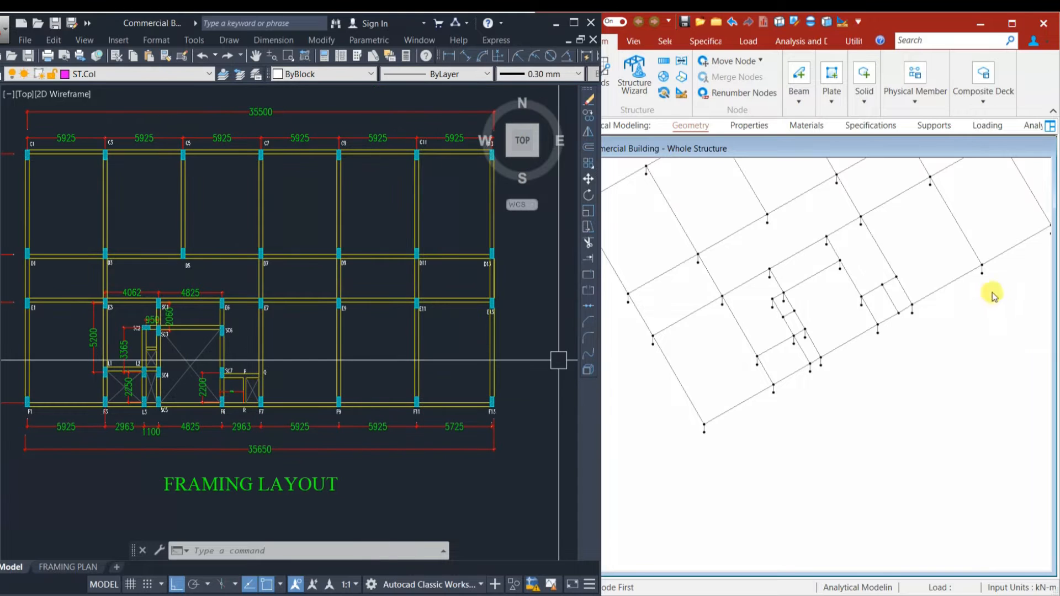
pyautogui.click(900, 391)
pyautogui.scroll(-1, 854, 395)
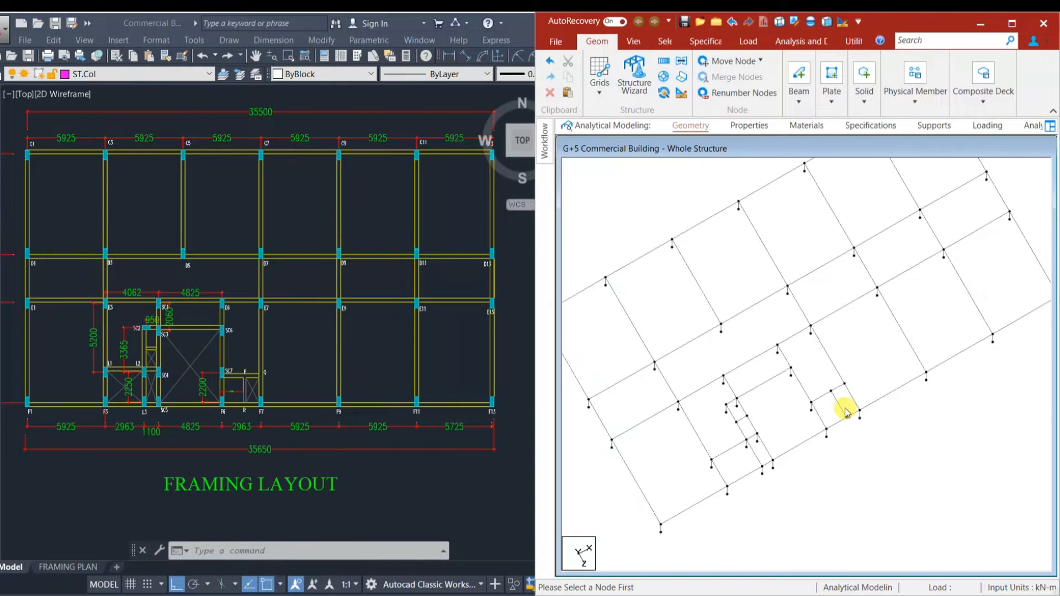
pyautogui.scroll(-1, 908, 378)
pyautogui.scroll(-6, 910, 382)
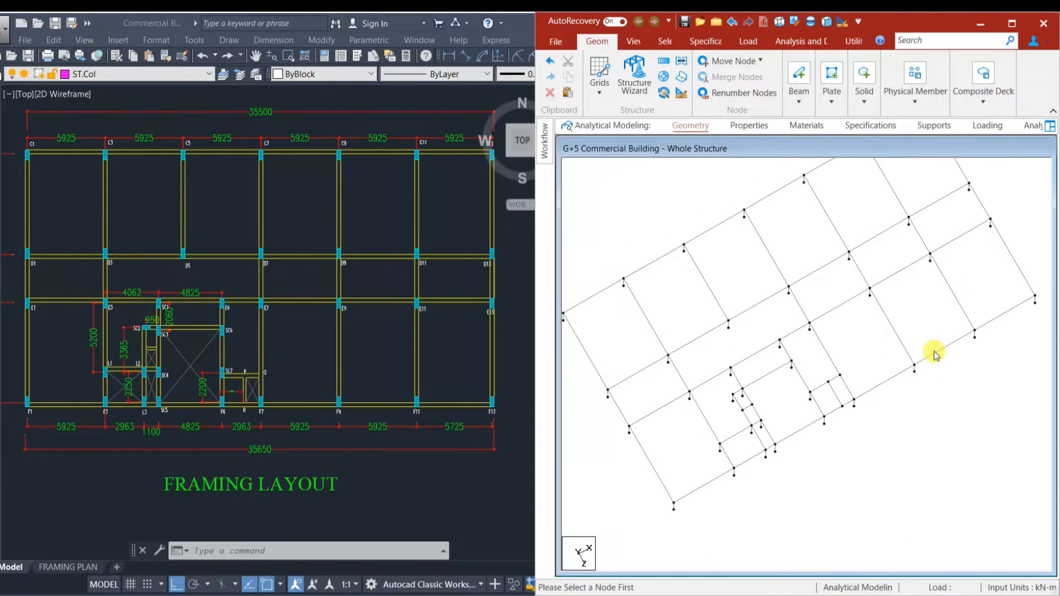
pyautogui.scroll(8, 735, 436)
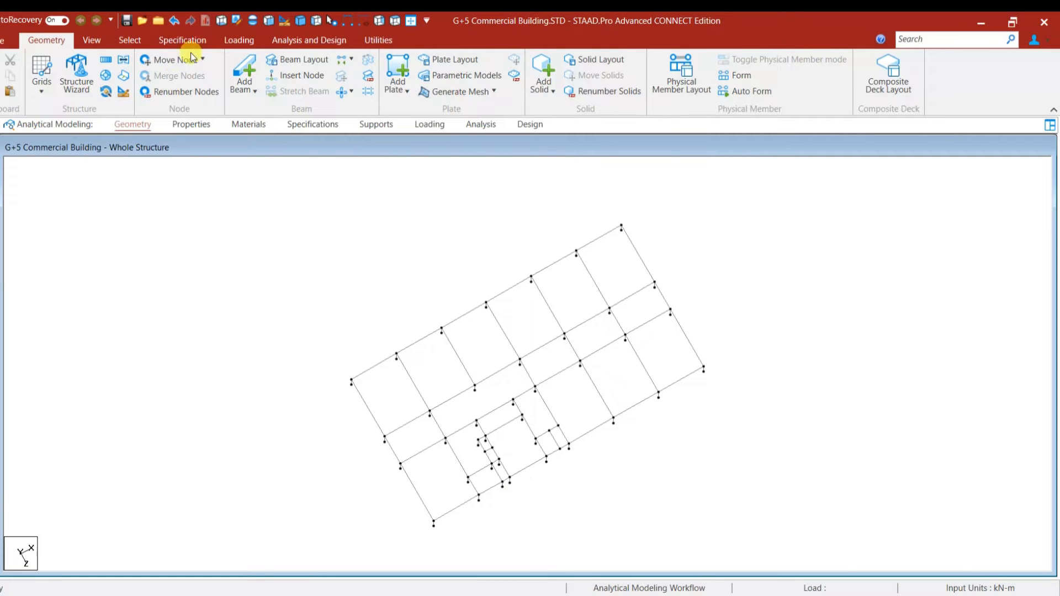
# Show the whole structure in side elevation and delete the four upper storeys' beams and columns.
pyautogui.click(92, 40)
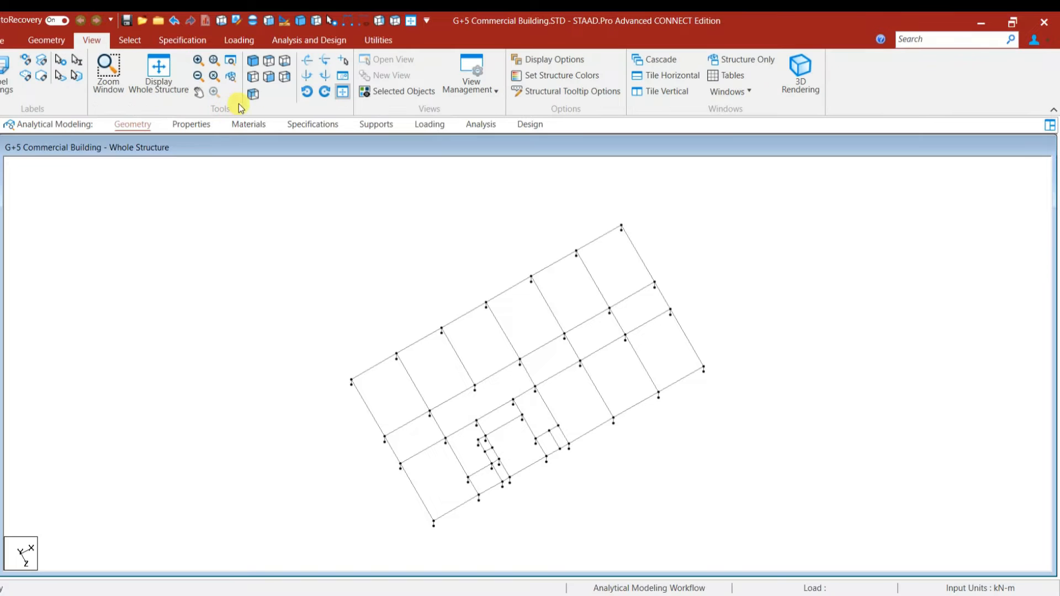
pyautogui.click(252, 78)
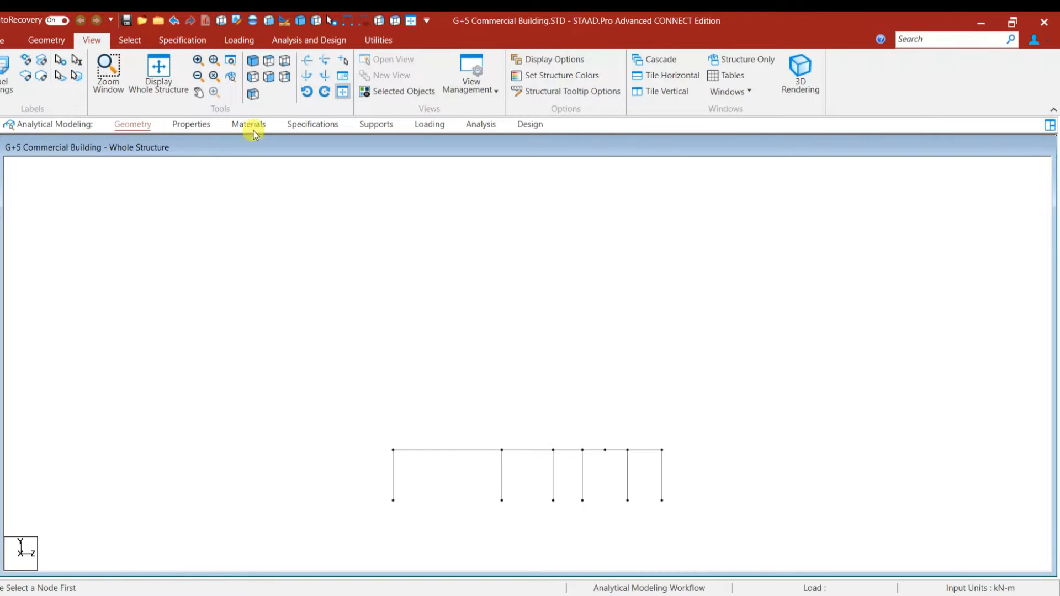
pyautogui.click(253, 94)
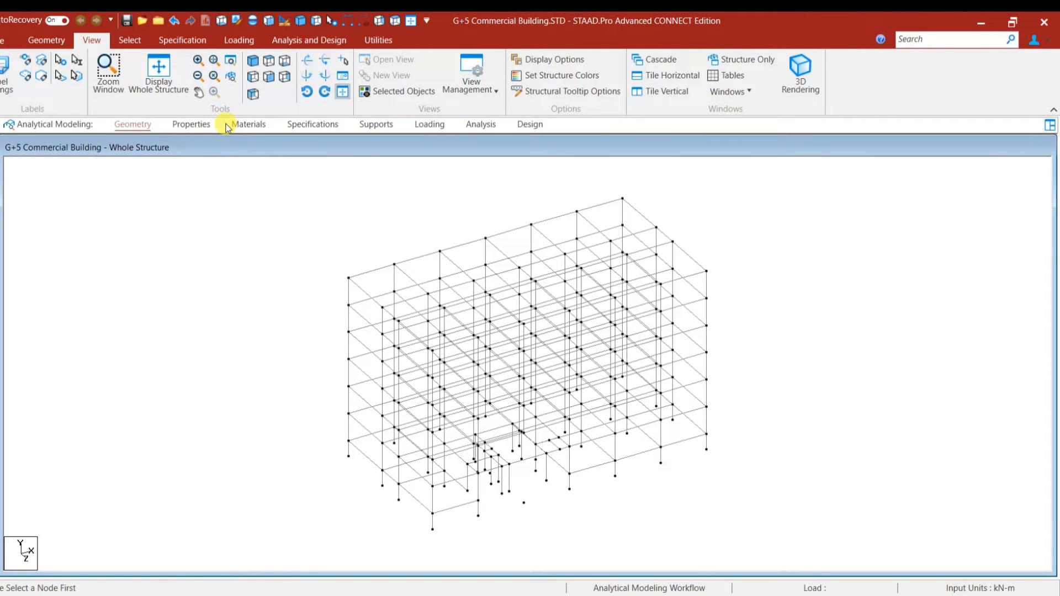
pyautogui.click(253, 77)
pyautogui.scroll(-1, 721, 419)
pyautogui.moveTo(722, 417); pyautogui.dragTo(371, 174)
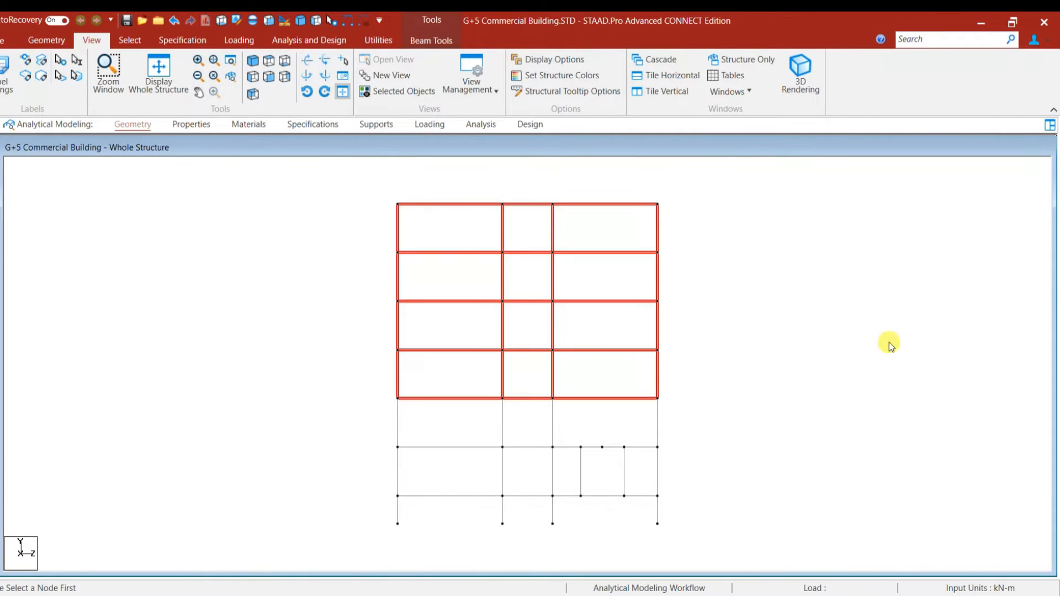
pyautogui.press('Delete')
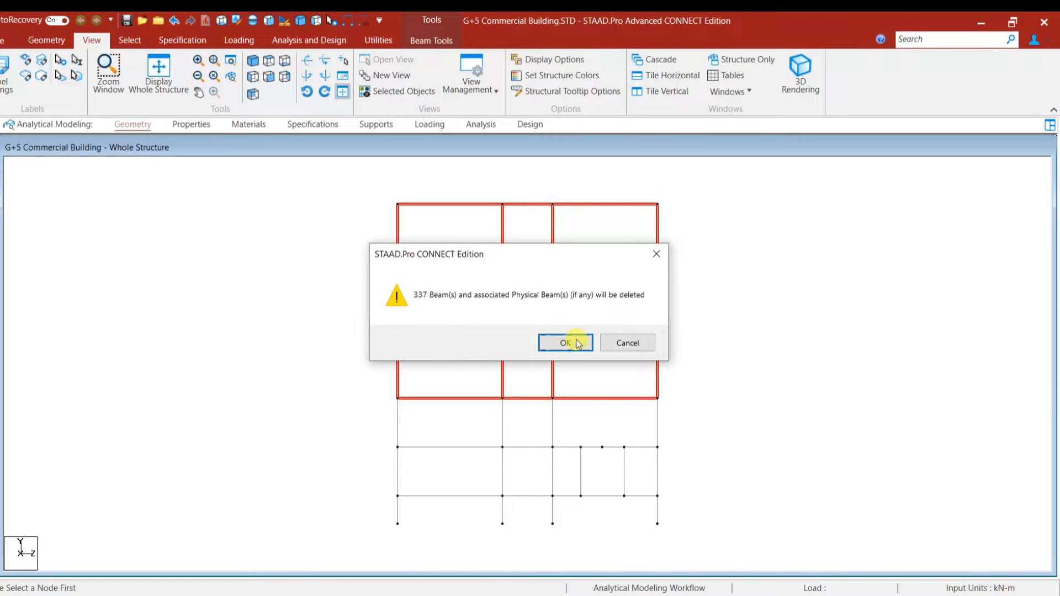
pyautogui.click(574, 341)
# Delete the remaining members above and below the detailed storey, including the lowest beam level and the base columns.
pyautogui.moveTo(795, 397); pyautogui.dragTo(97, 246)
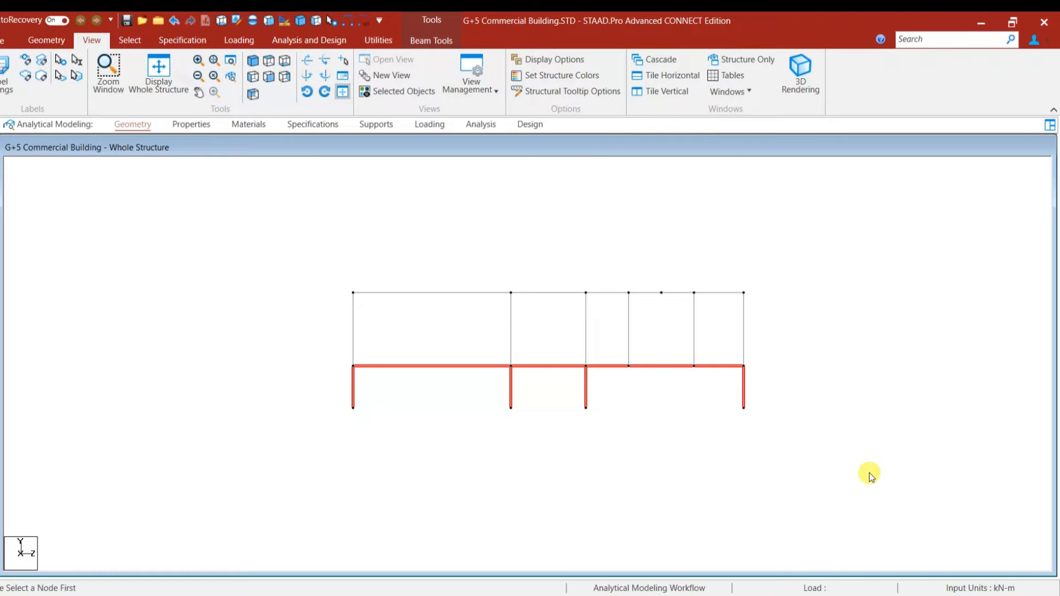
pyautogui.press('Delete')
pyautogui.click(574, 343)
pyautogui.click(575, 342)
pyautogui.press('Delete')
pyautogui.click(544, 350)
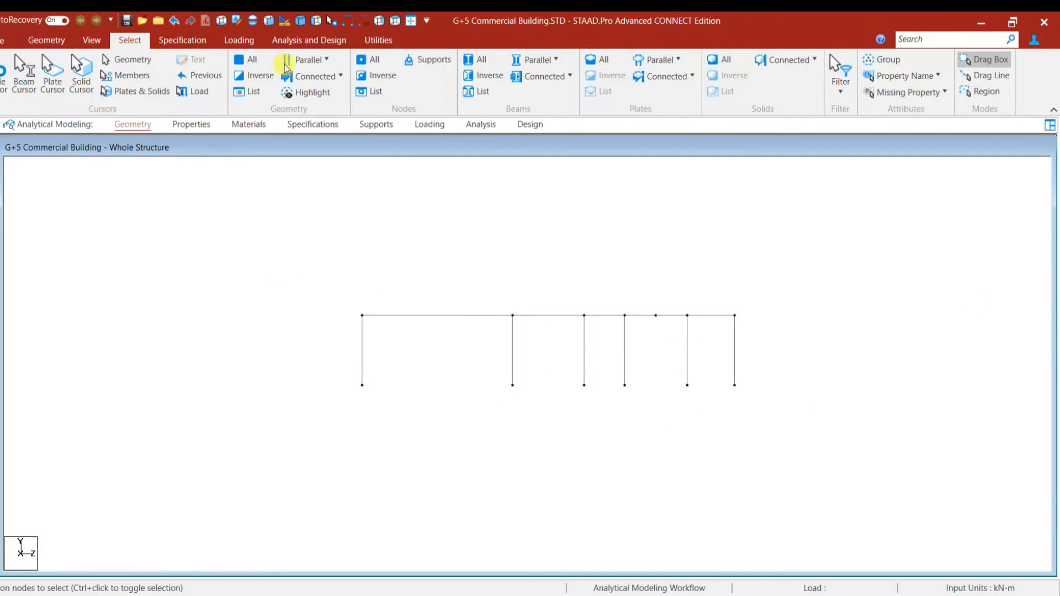
# Try a translational repeat of the storey's horizontal beams along Y with 2 m spacing and remove the copies.
pyautogui.moveTo(825, 352); pyautogui.dragTo(826, 331)
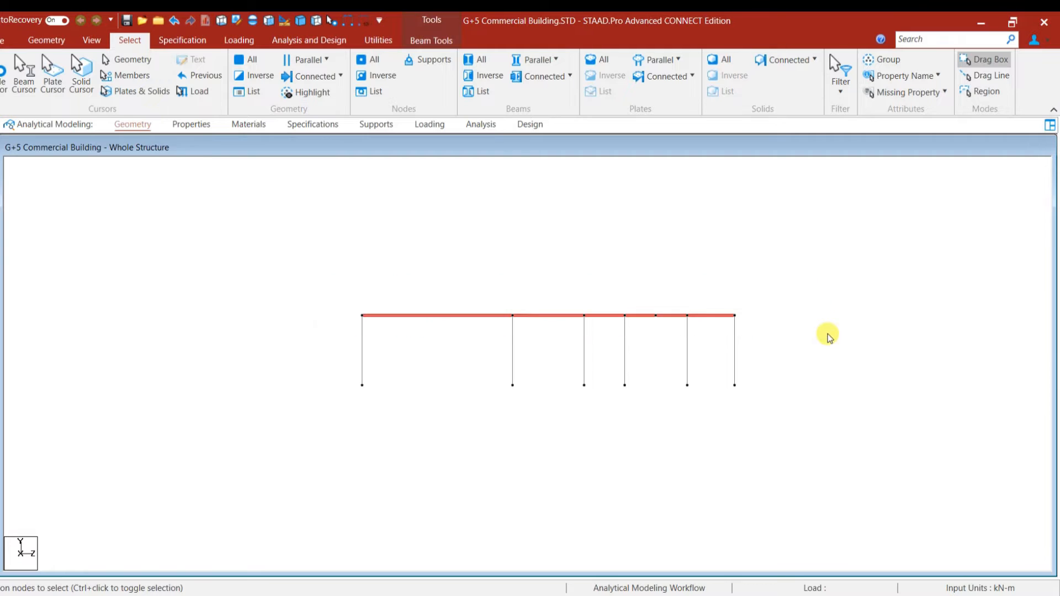
pyautogui.click(49, 40)
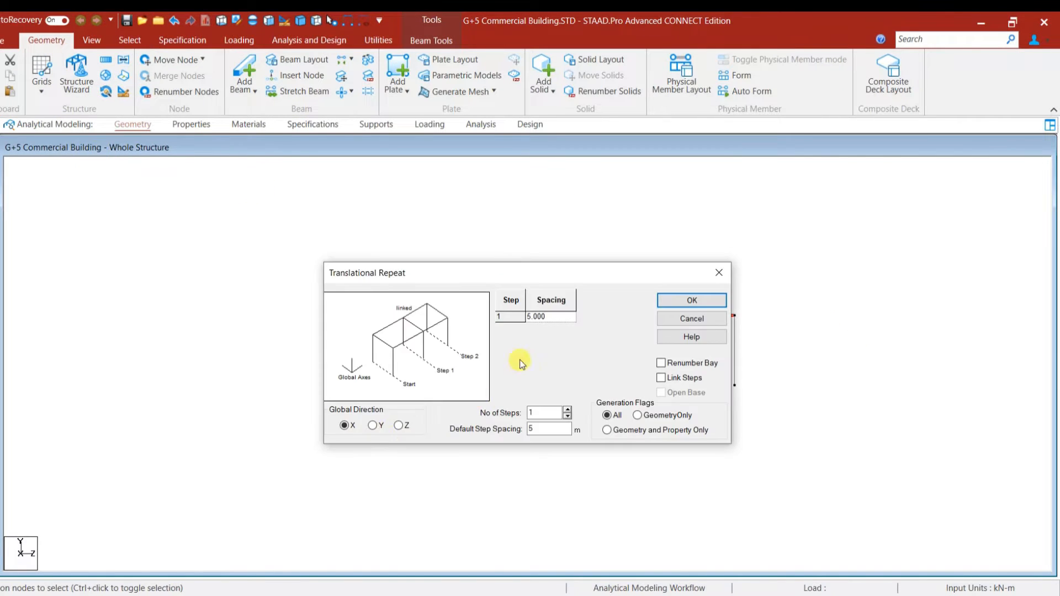
pyautogui.click(376, 427)
pyautogui.moveTo(553, 431); pyautogui.dragTo(490, 434)
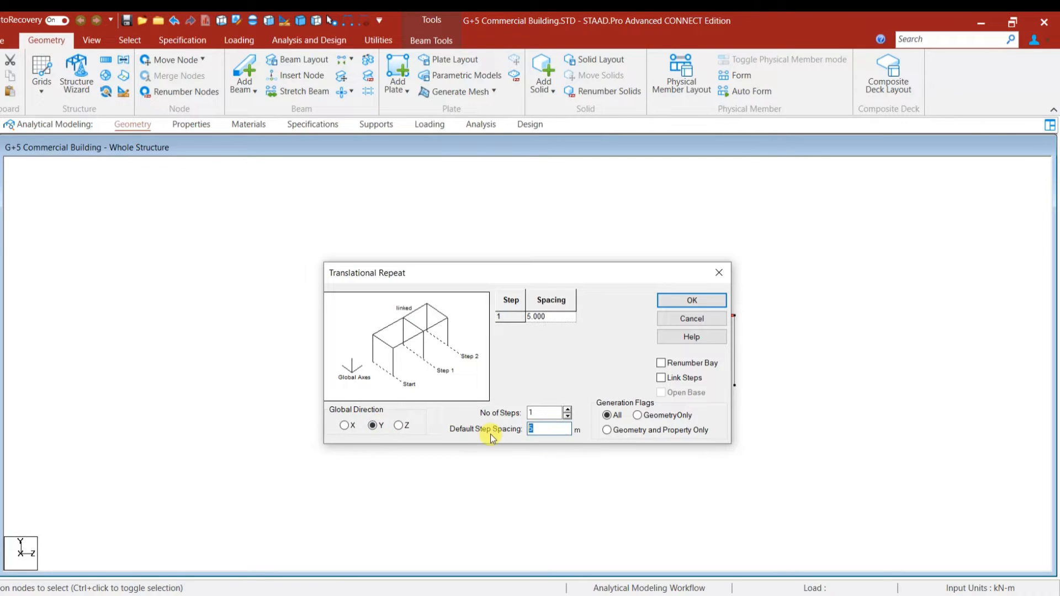
pyautogui.write('2')
pyautogui.click(678, 298)
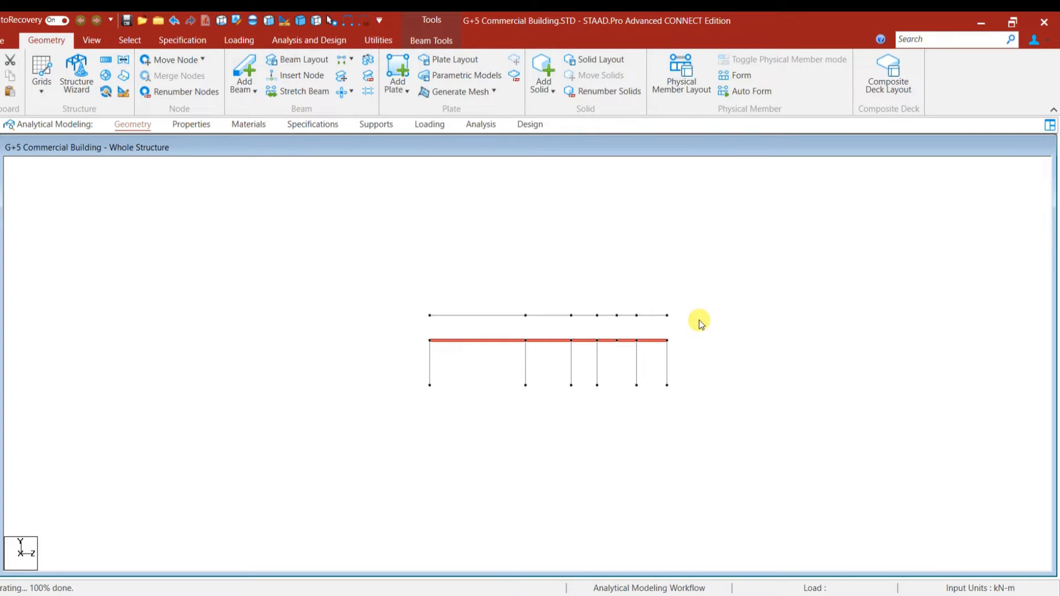
pyautogui.press('Delete')
pyautogui.click(570, 348)
pyautogui.click(569, 346)
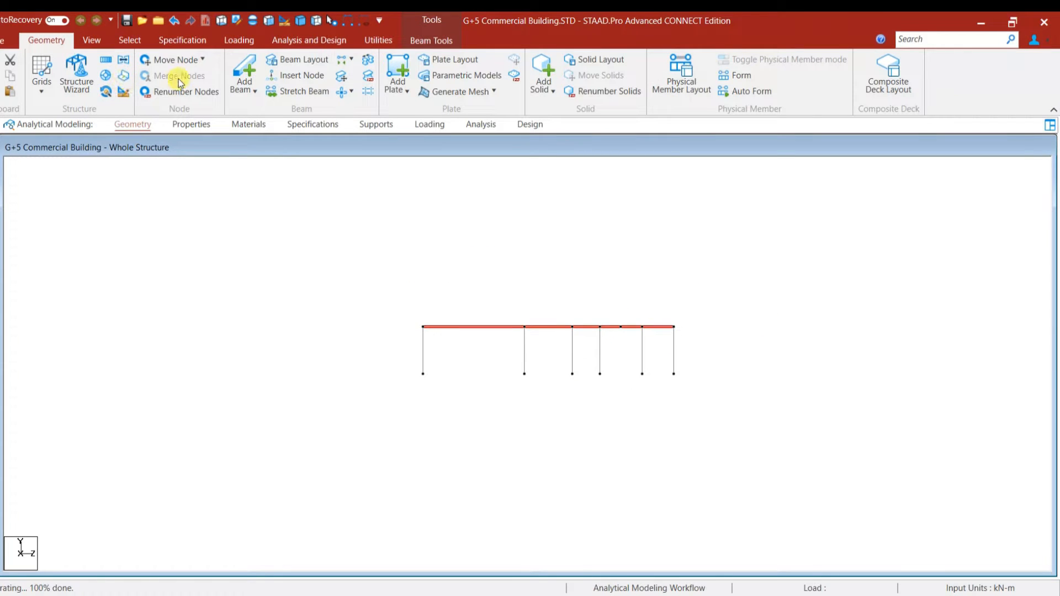
# Repeat the storey's top beams once along Y with -3.5 m spacing to create the beams at column base level.
pyautogui.click(105, 60)
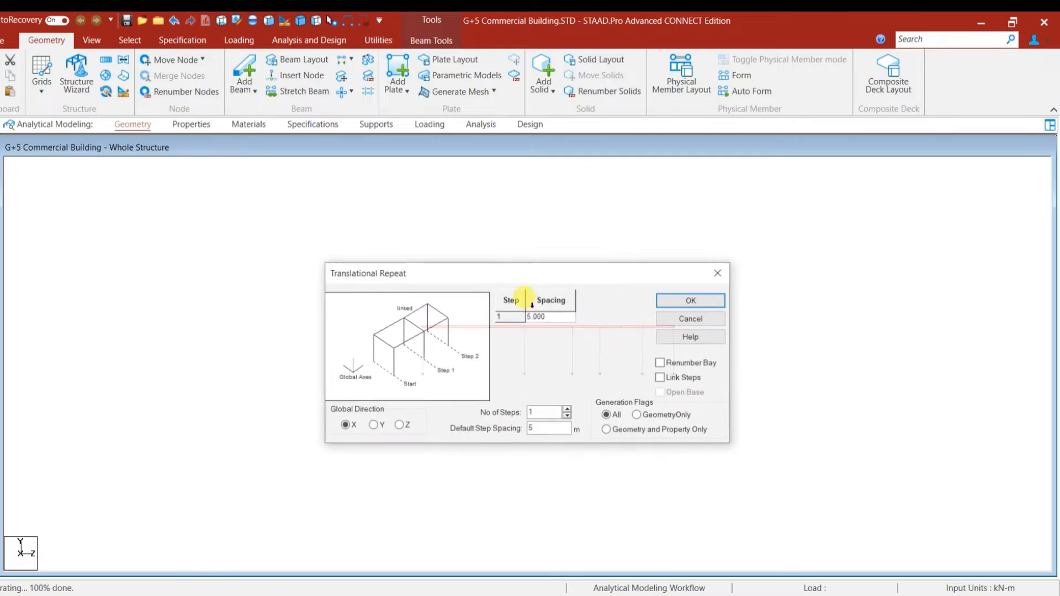
pyautogui.doubleClick(541, 430)
pyautogui.write('-3.')
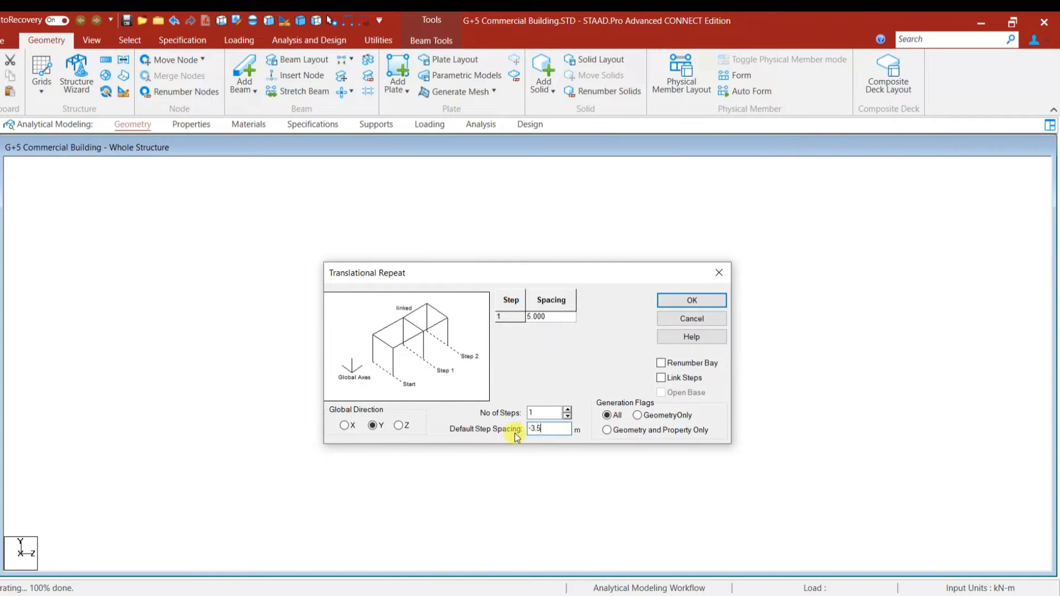
pyautogui.click(692, 301)
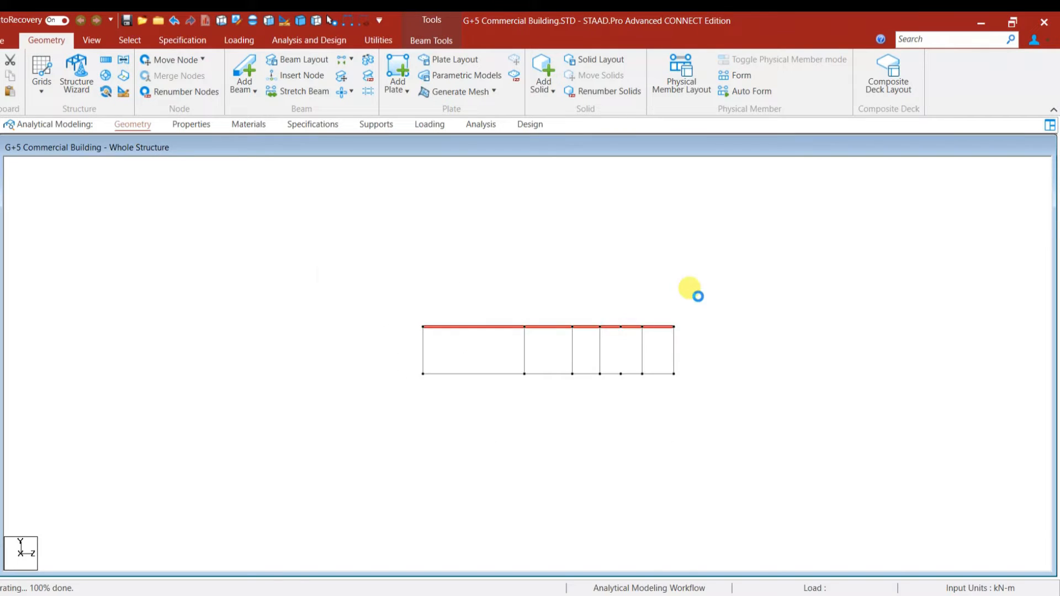
# Repeat the beams at column base level once downward along Y to create a lower reference level.
pyautogui.click(569, 392)
pyautogui.moveTo(597, 407); pyautogui.dragTo(514, 406, button='middle')
pyautogui.scroll(4, 396, 386)
pyautogui.moveTo(257, 379); pyautogui.dragTo(671, 431)
pyautogui.click(122, 63)
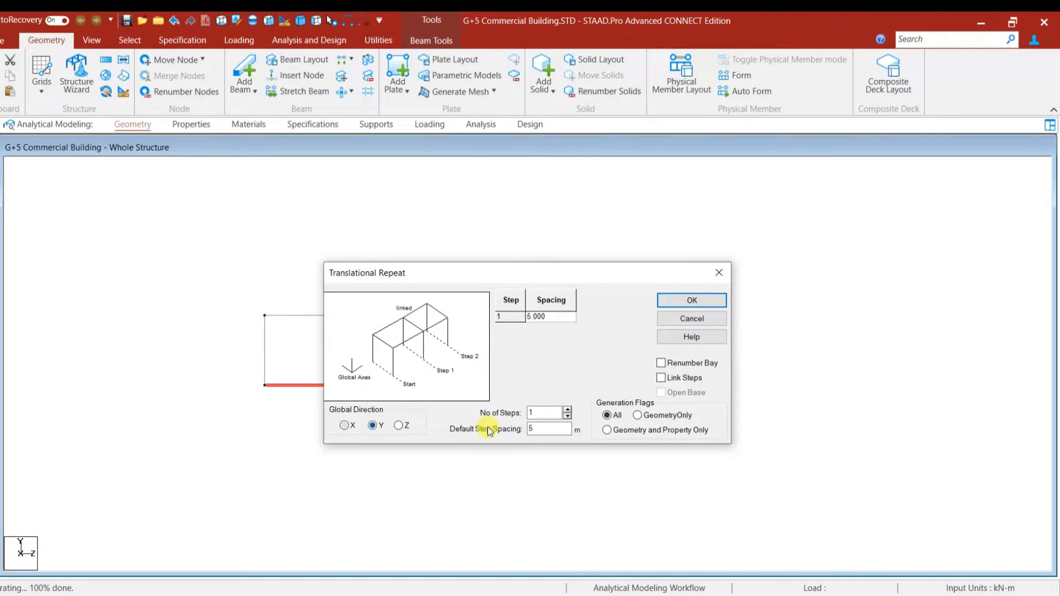
pyautogui.doubleClick(540, 430)
pyautogui.press('BackSpace')
pyautogui.click(673, 299)
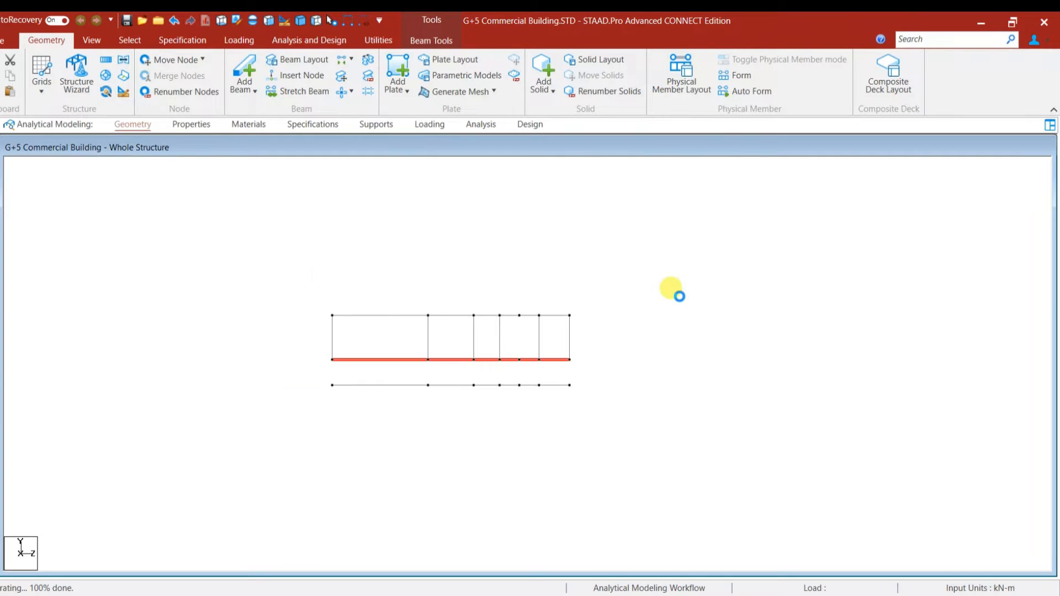
# Show the structure in isometric view and draw short columns from the base-level beam nodes down to the copied lower level.
pyautogui.click(92, 40)
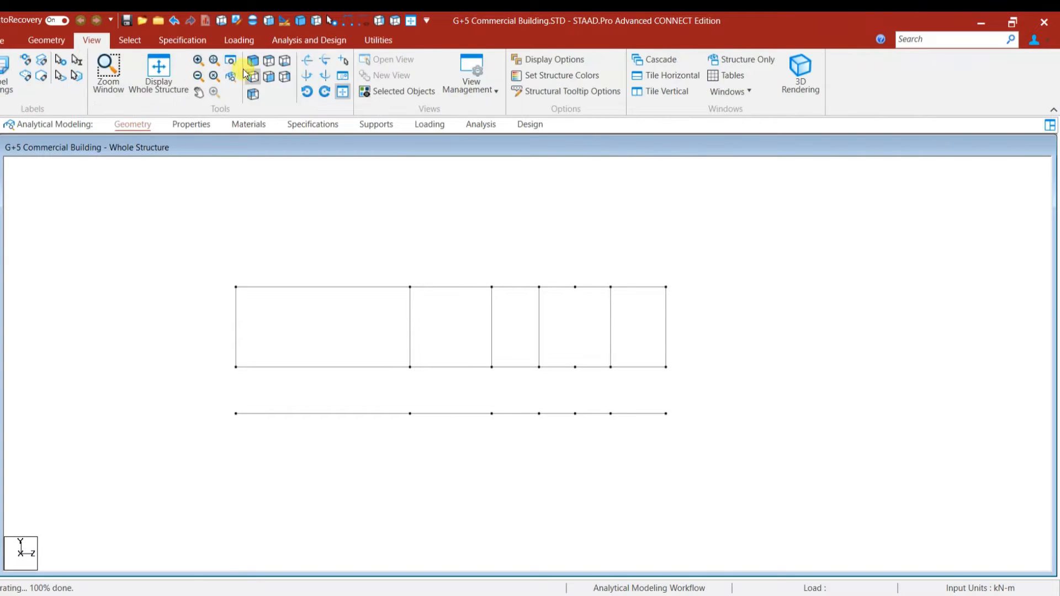
pyautogui.click(255, 61)
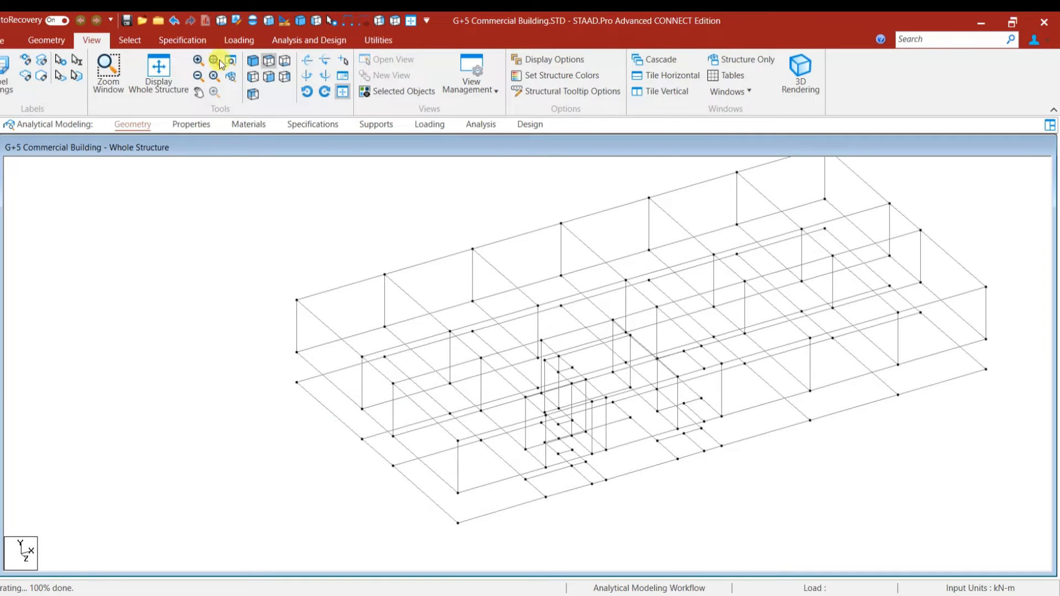
pyautogui.click(66, 42)
pyautogui.click(248, 68)
pyautogui.click(362, 409)
pyautogui.click(362, 440)
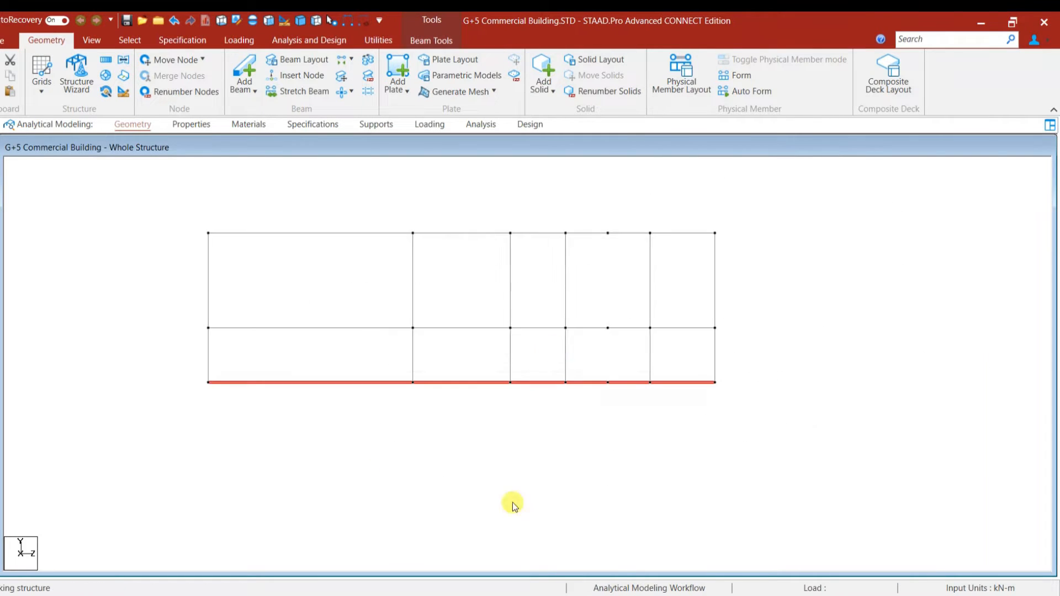
# Delete the copied lowest beam level and select the base-level beams with their short columns to isolate them.
pyautogui.press('Delete')
pyautogui.click(543, 346)
pyautogui.moveTo(183, 315); pyautogui.dragTo(759, 441)
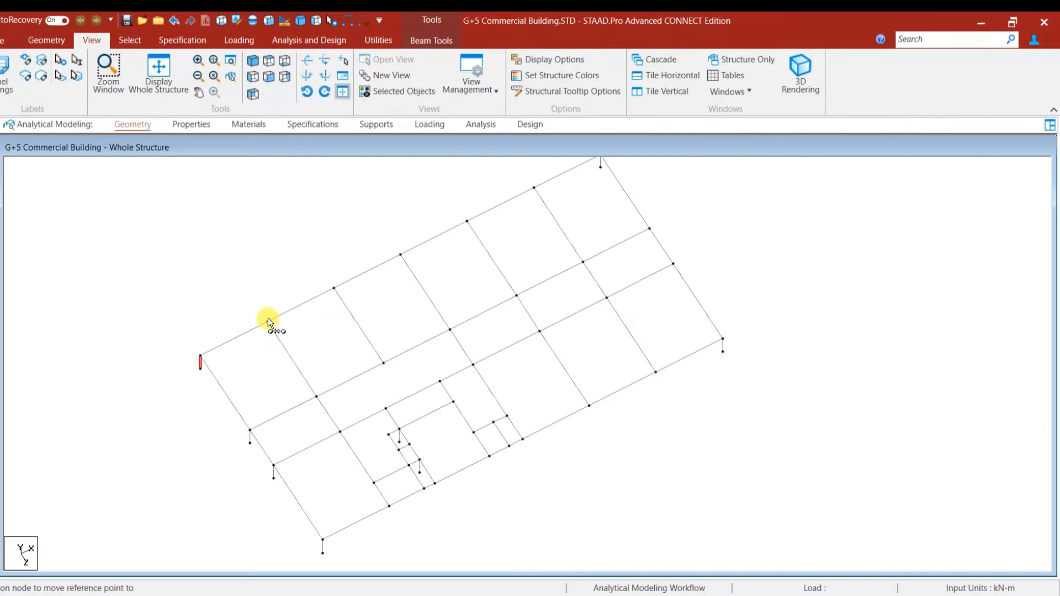
# Paste copies of the corner short column at the intermediate nodes along the base level's rear edge.
pyautogui.click(267, 321)
pyautogui.click(584, 301)
pyautogui.click(334, 288)
pyautogui.click(581, 301)
pyautogui.click(401, 255)
pyautogui.click(604, 301)
pyautogui.click(468, 223)
pyautogui.click(607, 301)
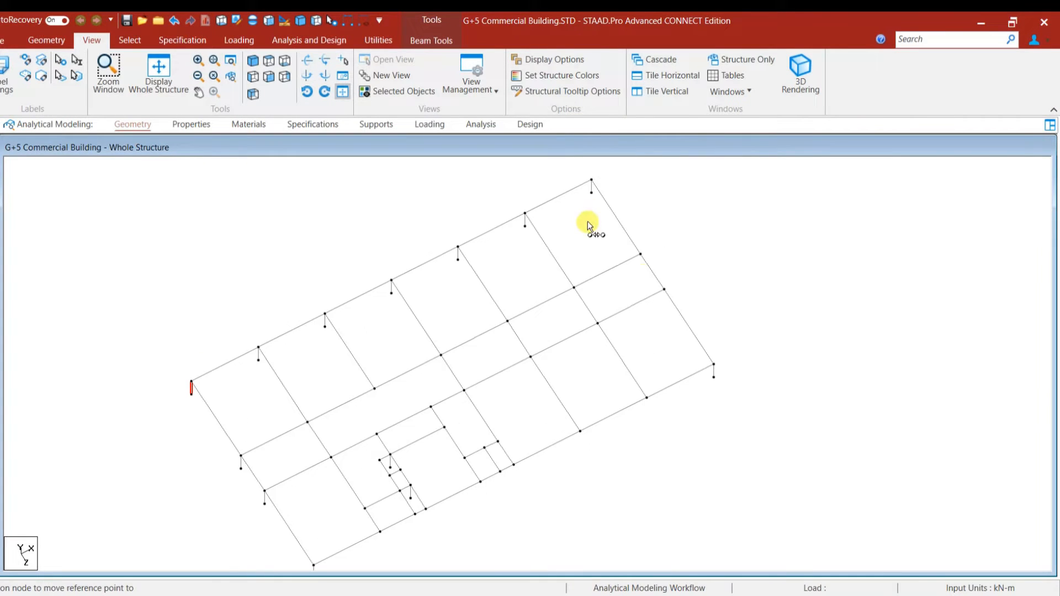
# Paste the short column at the end node and its neighbouring node on the second longitudinal beam row.
pyautogui.click(640, 255)
pyautogui.click(608, 301)
pyautogui.click(574, 288)
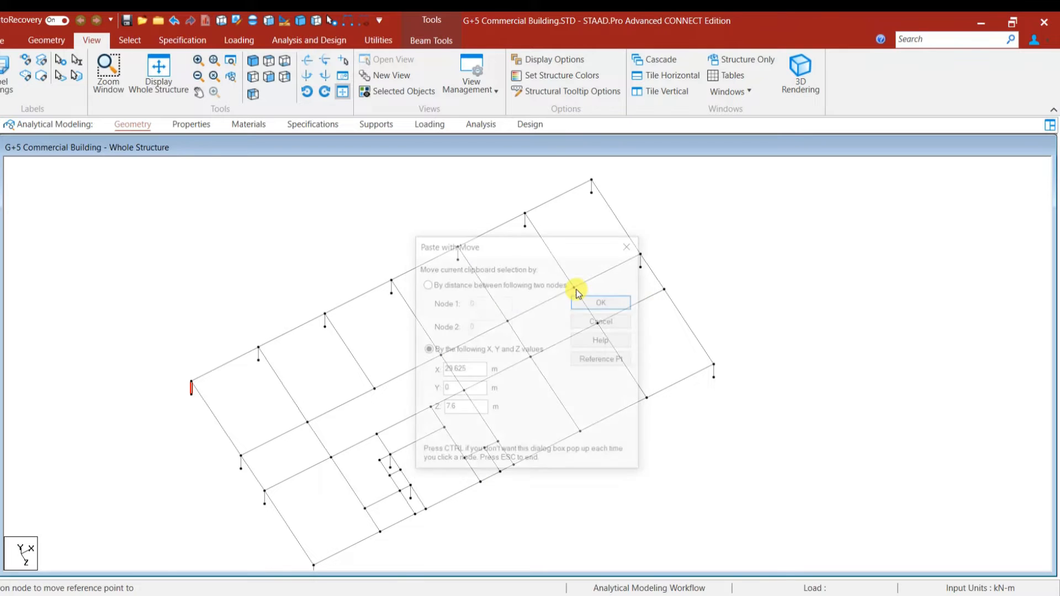
pyautogui.click(607, 301)
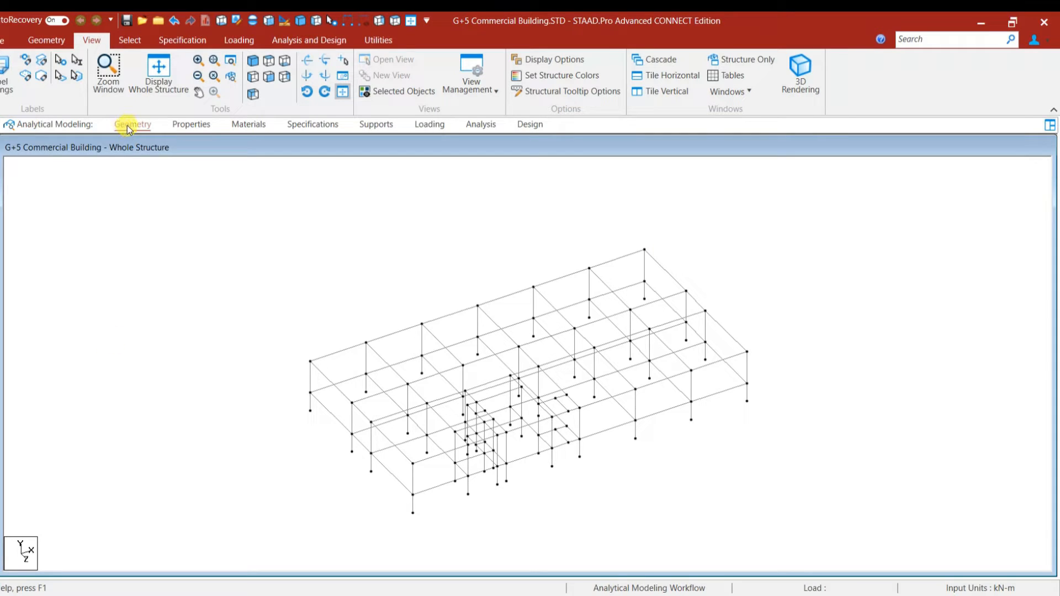
# Define a rectangular concrete section with YD 0.75 m and ZD 0.3 m.
pyautogui.click(185, 127)
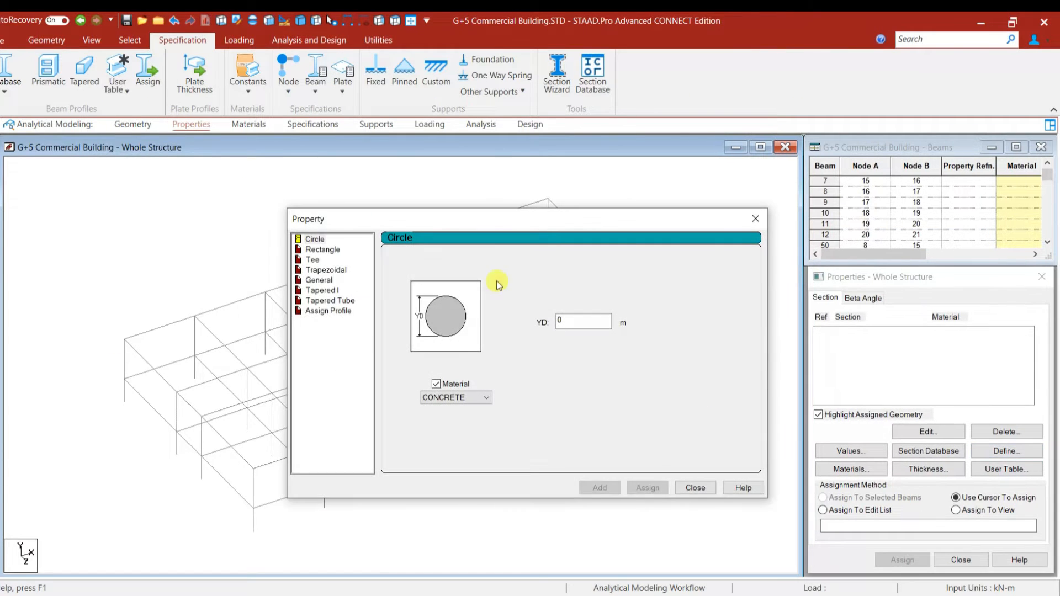
pyautogui.click(332, 249)
pyautogui.doubleClick(585, 314)
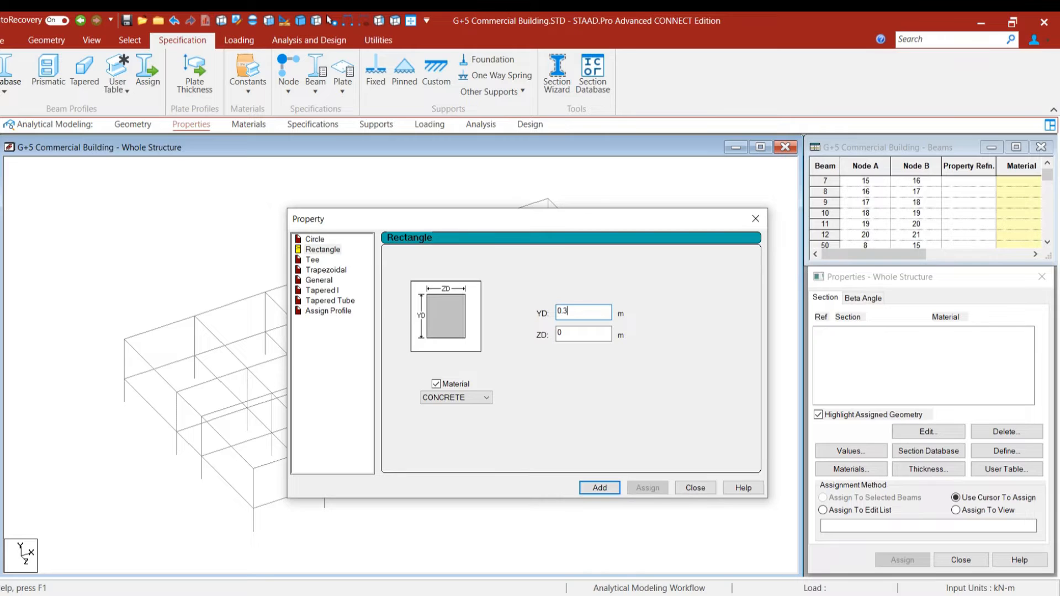
pyautogui.write('.75')
pyautogui.press('Tab')
pyautogui.write('0.3')
pyautogui.press('Return')
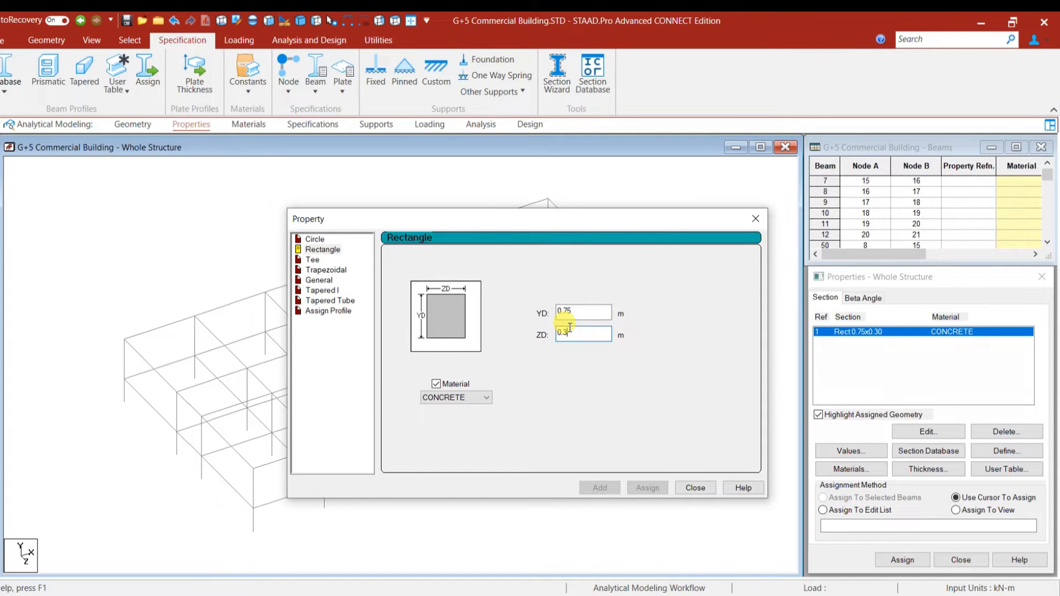
# Add a second rectangular concrete section with YD 0.6 m and ZD 0.3 m.
pyautogui.click(580, 310)
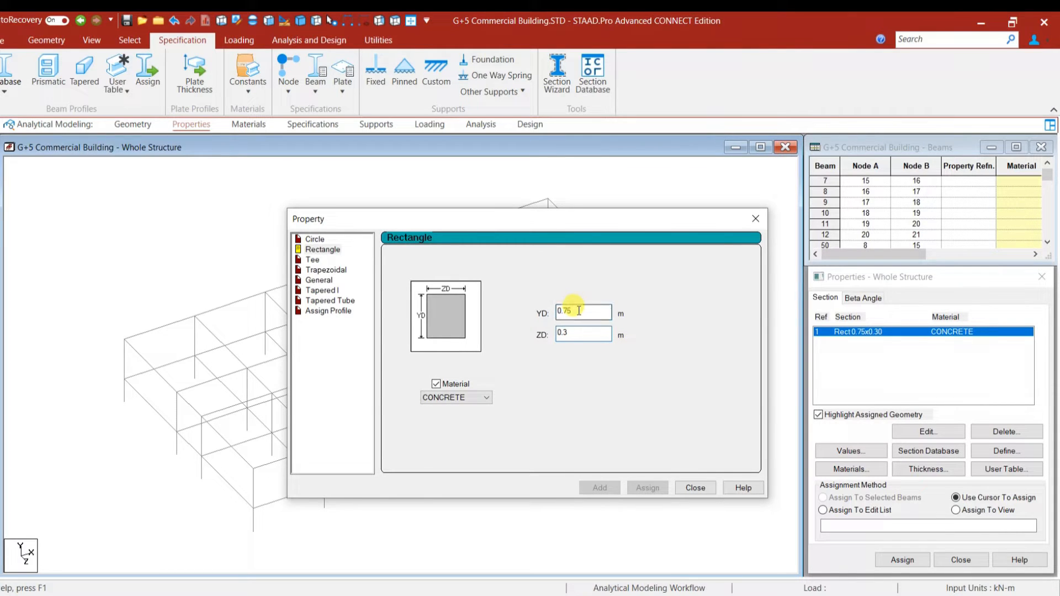
pyautogui.press('BackSpace')
pyautogui.press('BackSpace')
pyautogui.write('6')
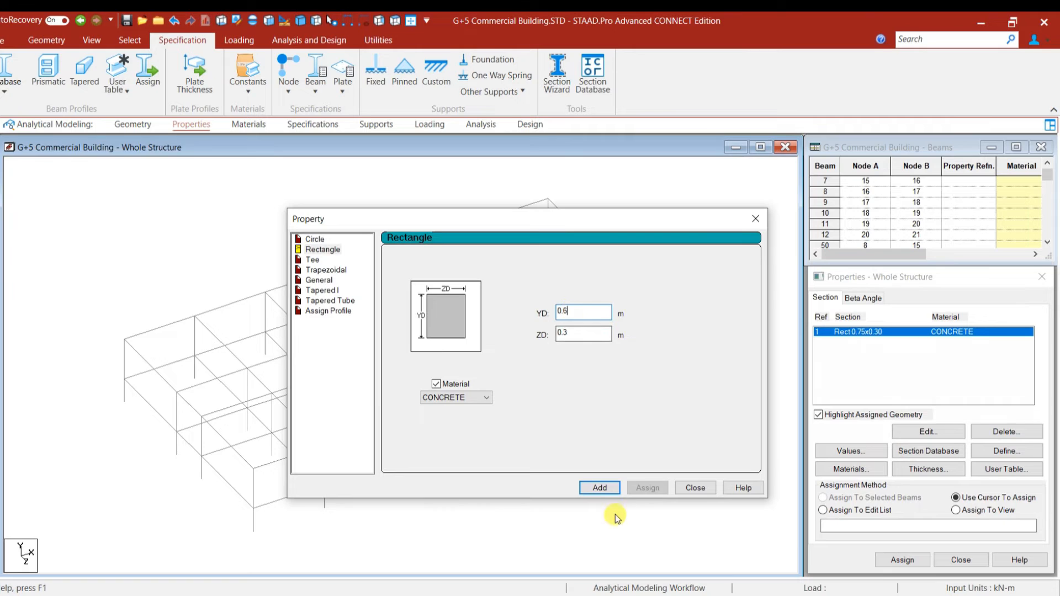
pyautogui.click(606, 491)
# Add two more rectangular concrete sections, 0.75 x 0.3 m and 0.6 x 0.3 m, and finish defining properties.
pyautogui.click(578, 312)
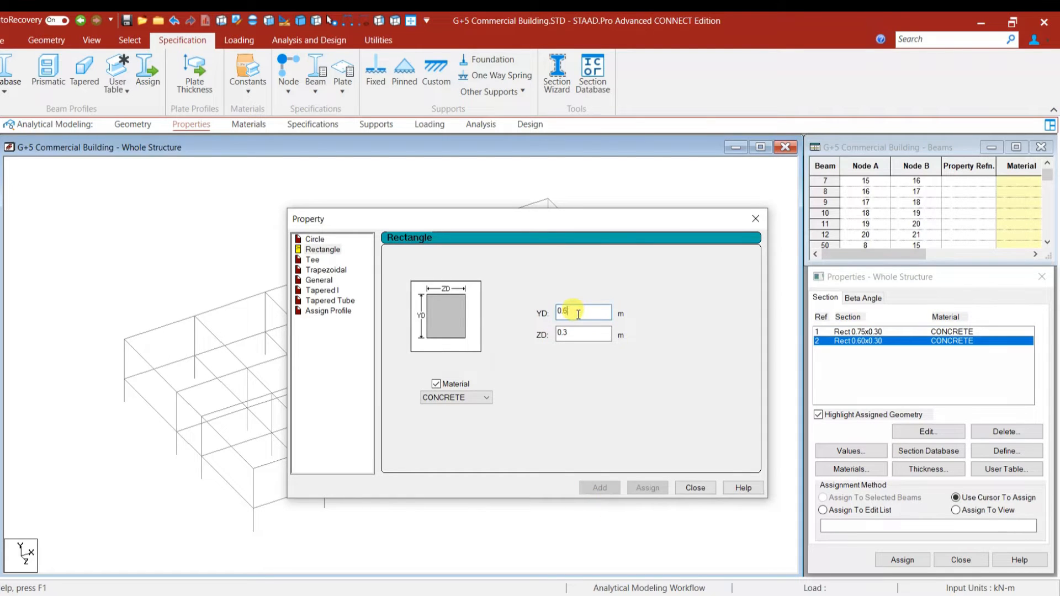
pyautogui.press('BackSpace')
pyautogui.write('7')
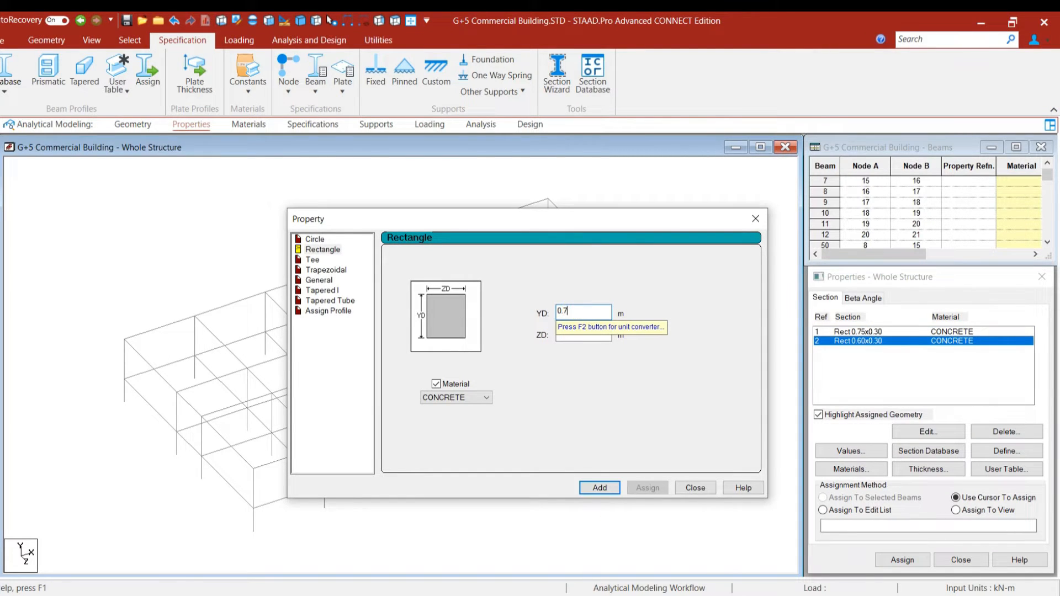
pyautogui.click(575, 329)
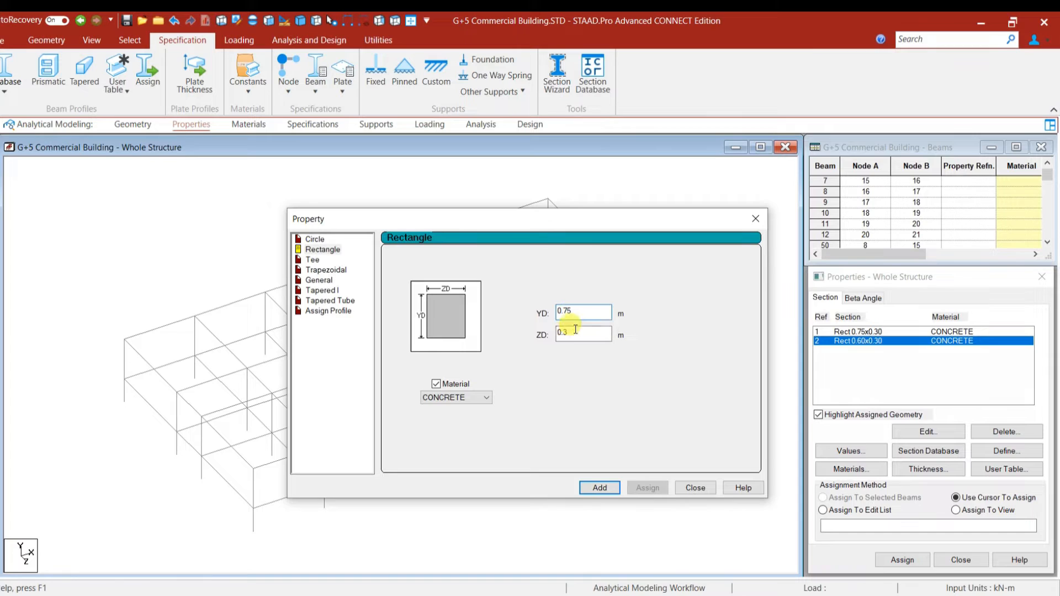
pyautogui.click(600, 487)
pyautogui.click(577, 312)
pyautogui.press('BackSpace')
pyautogui.press('BackSpace')
pyautogui.write('6')
pyautogui.click(599, 488)
pyautogui.click(695, 488)
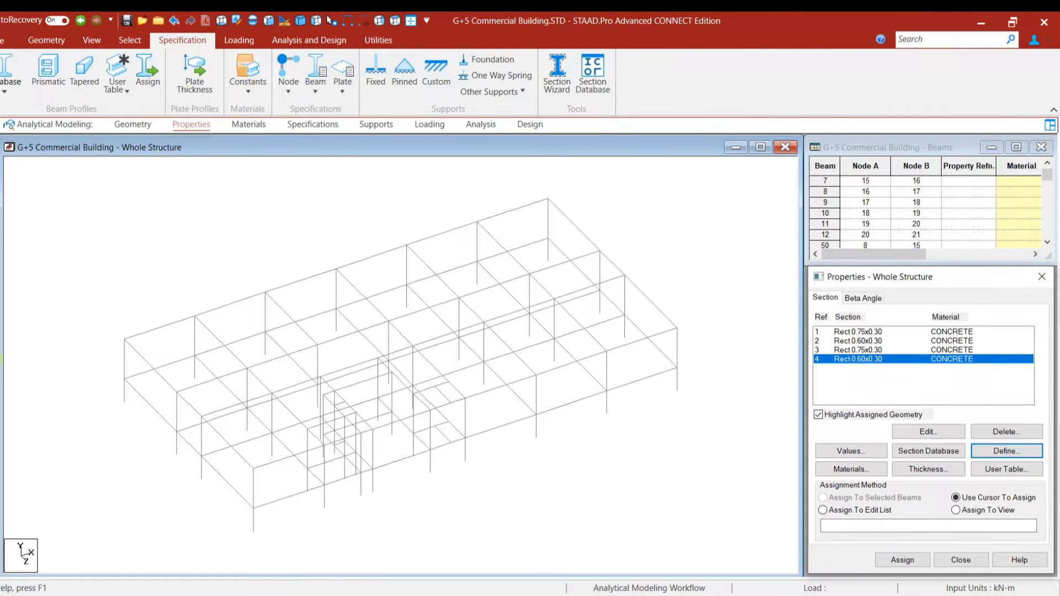
pyautogui.click(130, 40)
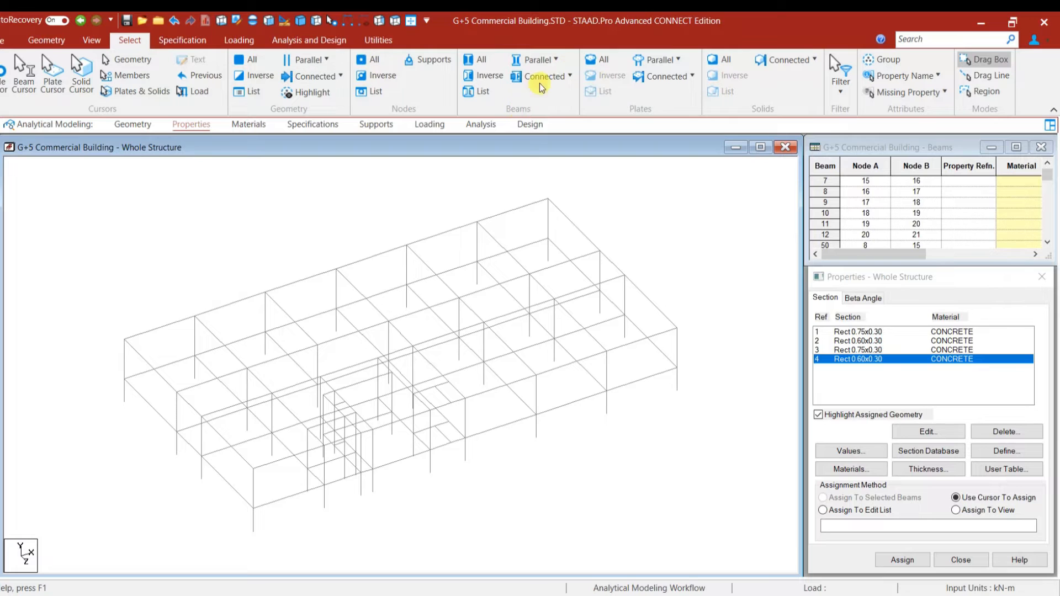
pyautogui.click(556, 62)
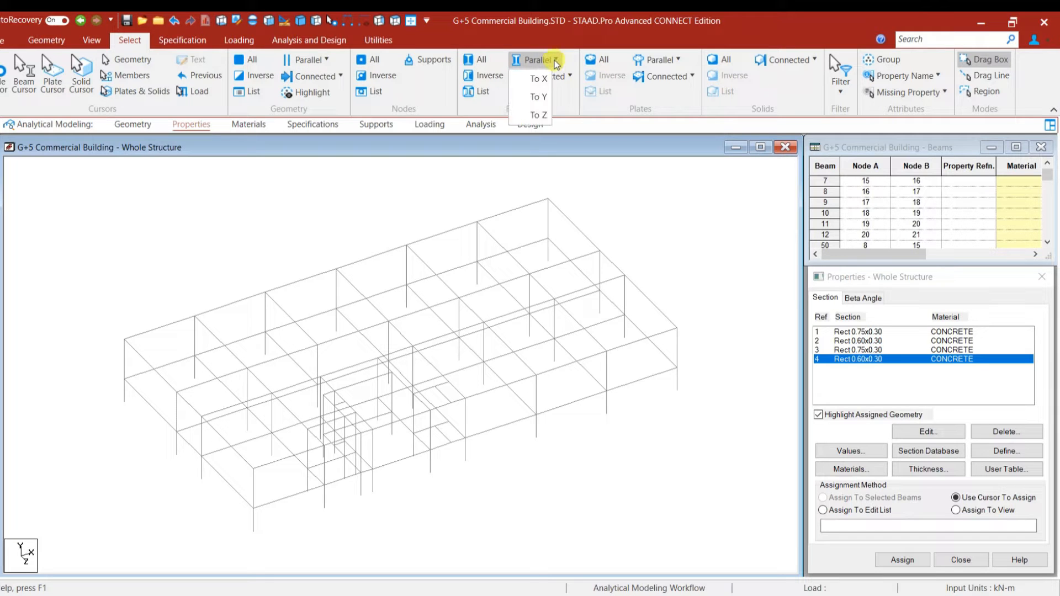
pyautogui.click(538, 95)
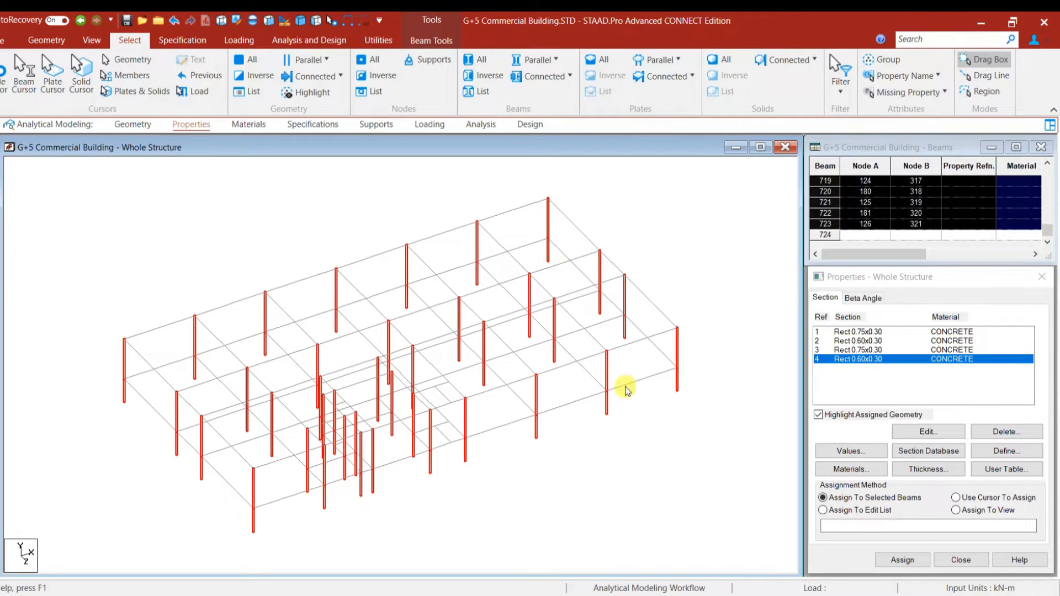
pyautogui.click(403, 261)
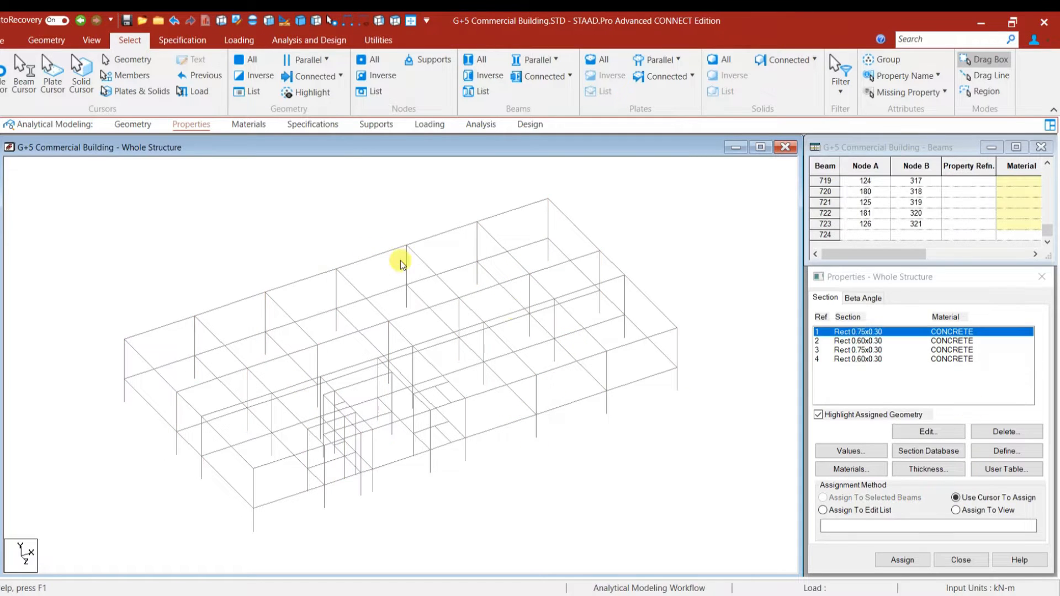
# Assign the first Rect 0.75x0.30 section to all members parallel to Y.
pyautogui.click(854, 333)
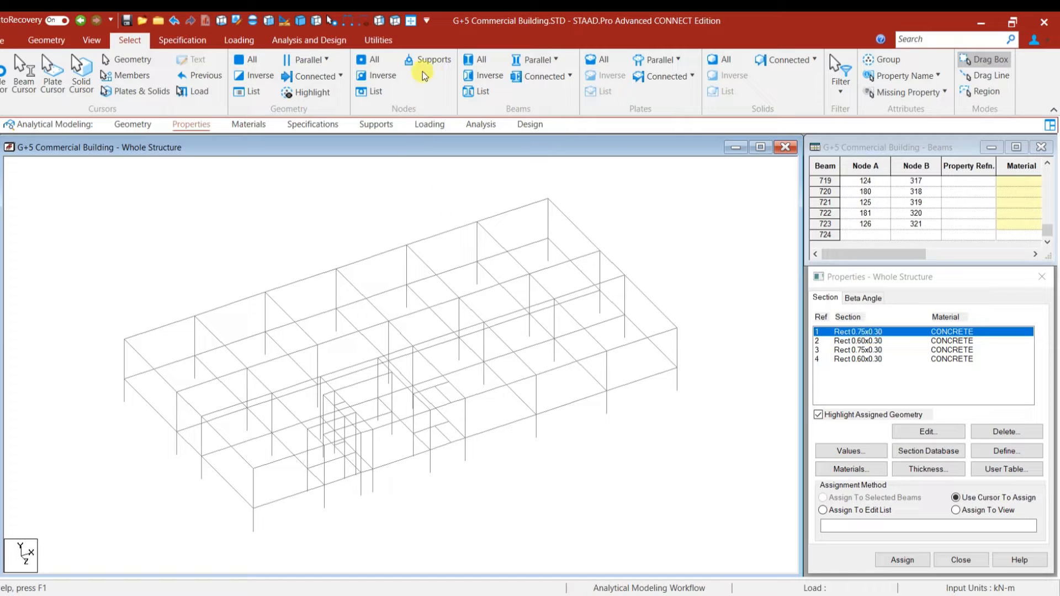
pyautogui.click(533, 60)
pyautogui.click(486, 106)
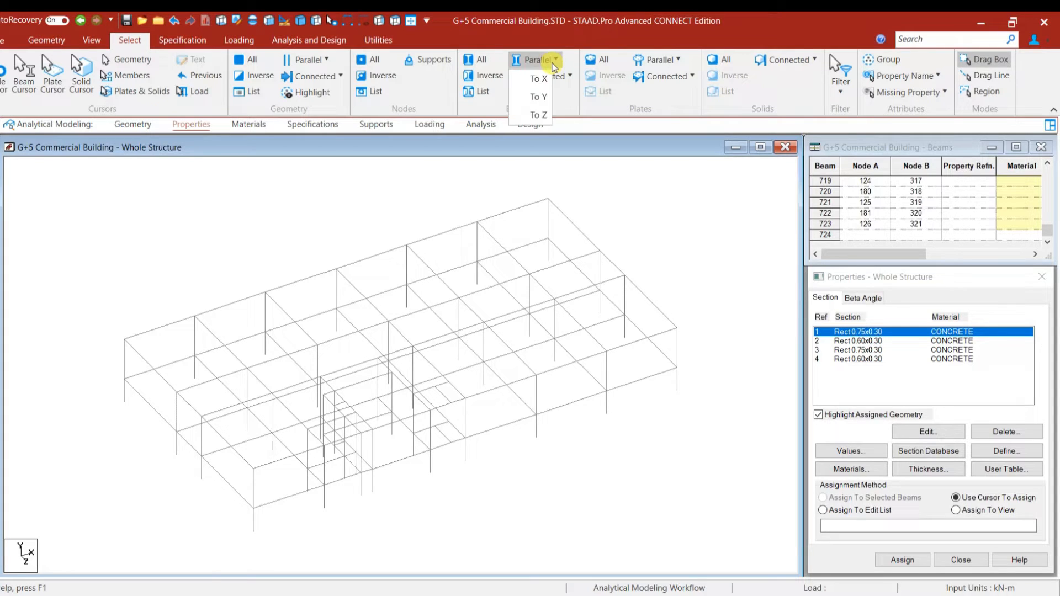
pyautogui.click(539, 97)
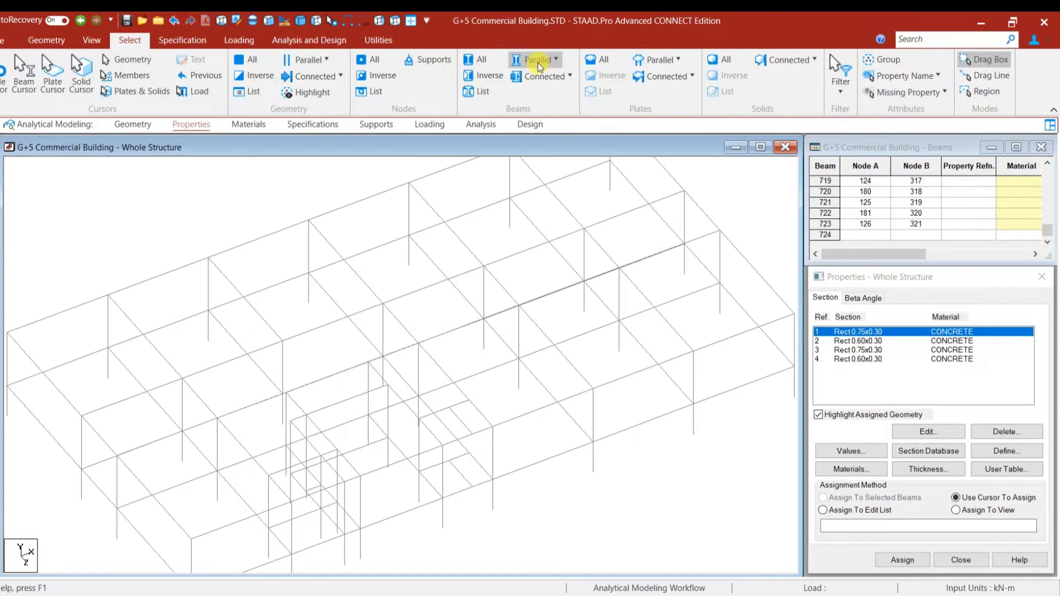
pyautogui.click(540, 60)
pyautogui.click(540, 95)
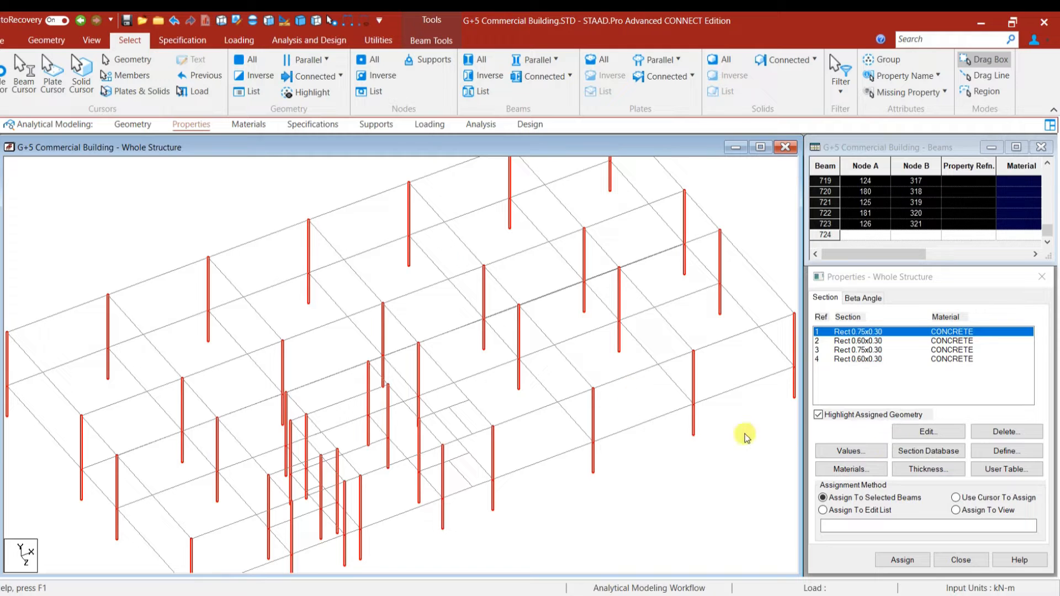
pyautogui.click(903, 560)
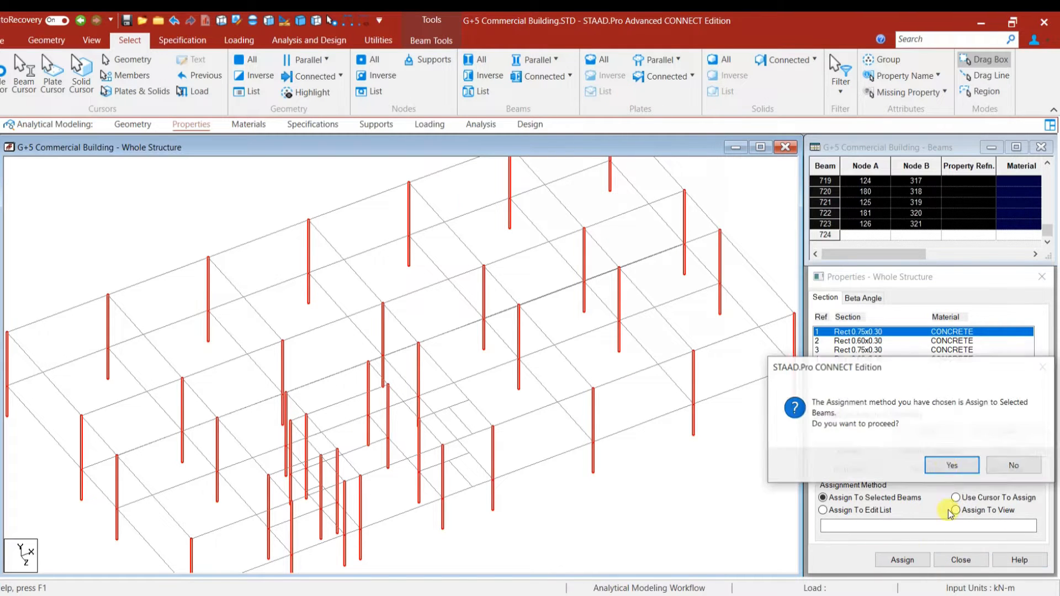
pyautogui.click(944, 464)
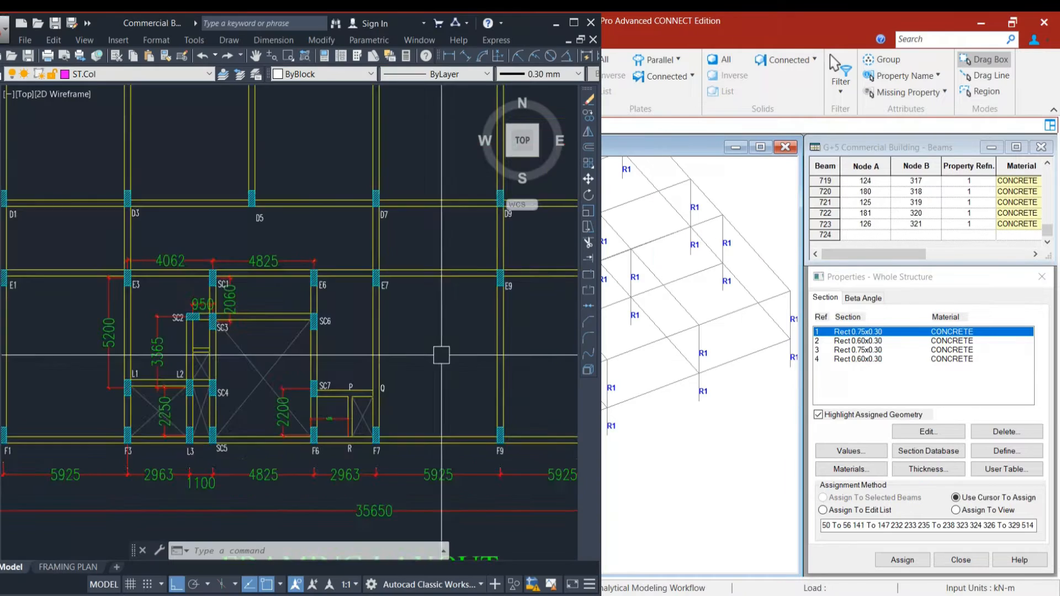
# Examine the columns around the stair and lift in the AutoCAD framing layout, including their orientation.
pyautogui.scroll(-2, 442, 355)
pyautogui.scroll(6, 417, 359)
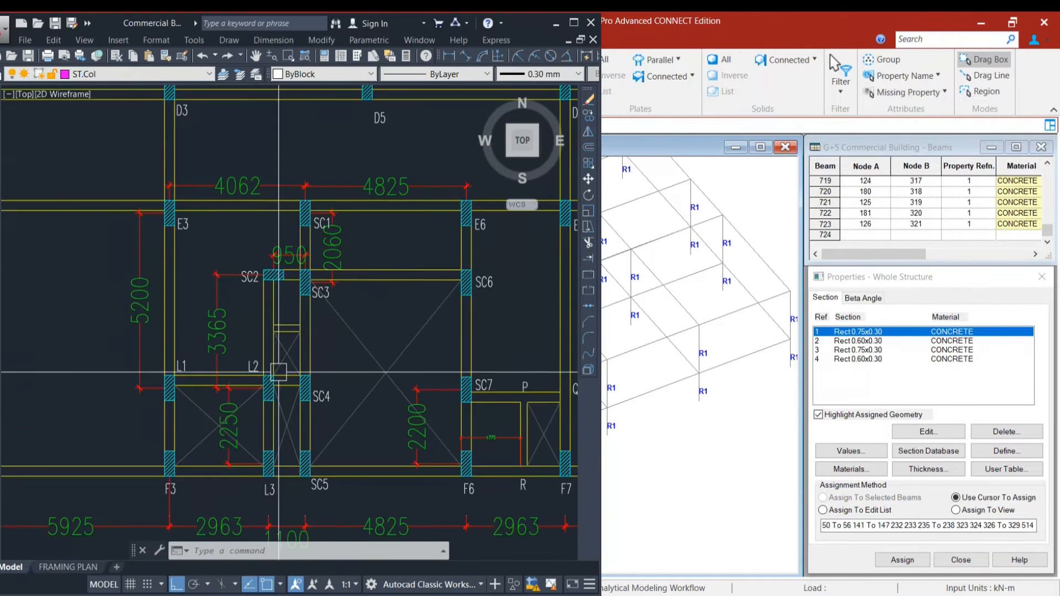
pyautogui.scroll(-2, 229, 239)
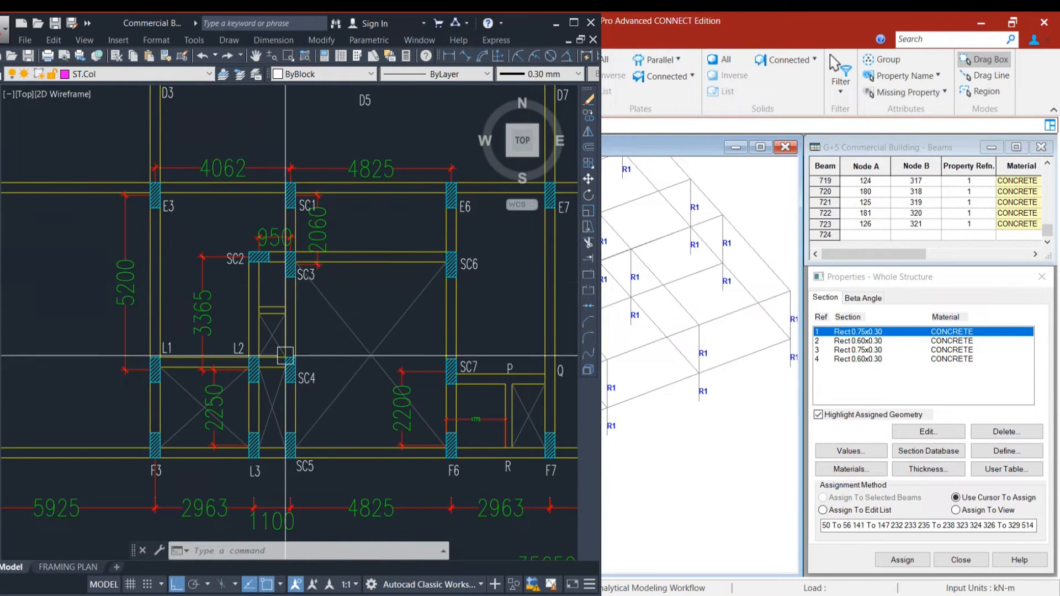
pyautogui.moveTo(332, 344); pyautogui.dragTo(364, 333, button='middle')
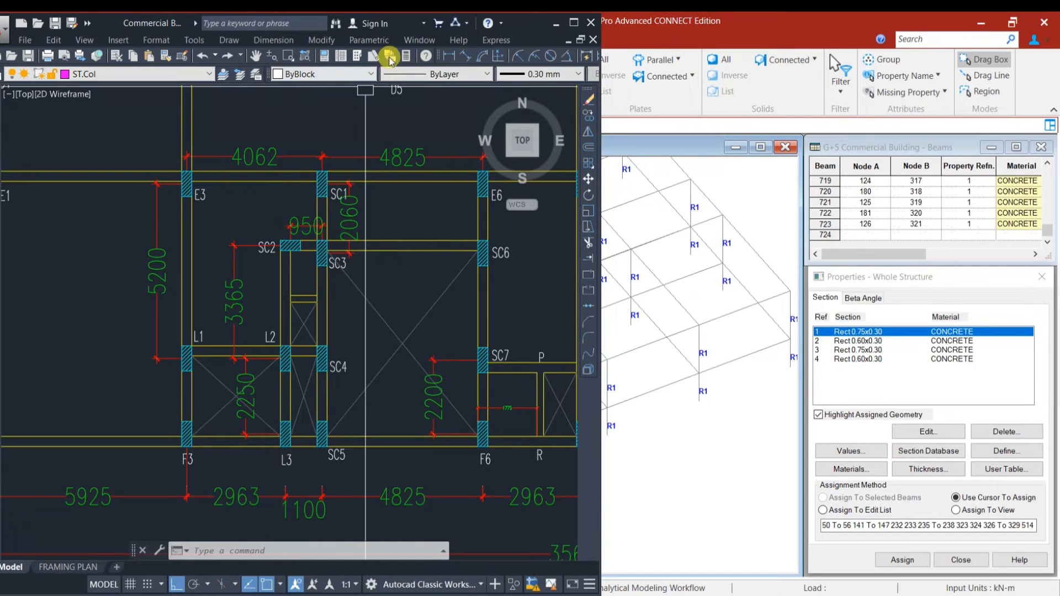
pyautogui.click(449, 56)
pyautogui.scroll(4, 295, 228)
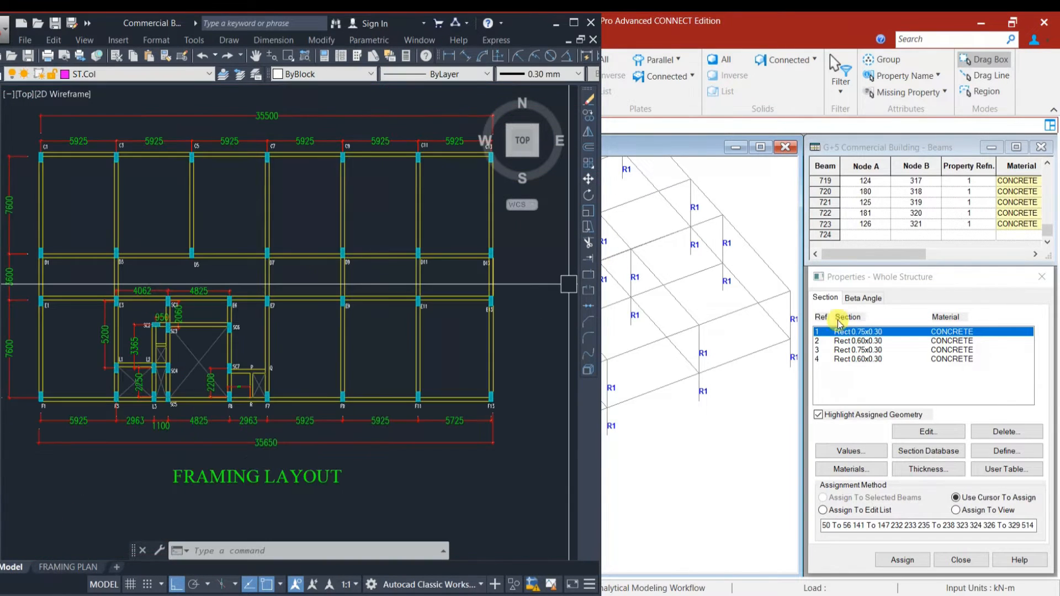
# Delete the second section, Rect 0.60x0.30, and highlight the columns using the first Rect 0.75x0.30 section before clearing the selection.
pyautogui.click(862, 341)
pyautogui.click(994, 435)
pyautogui.click(940, 470)
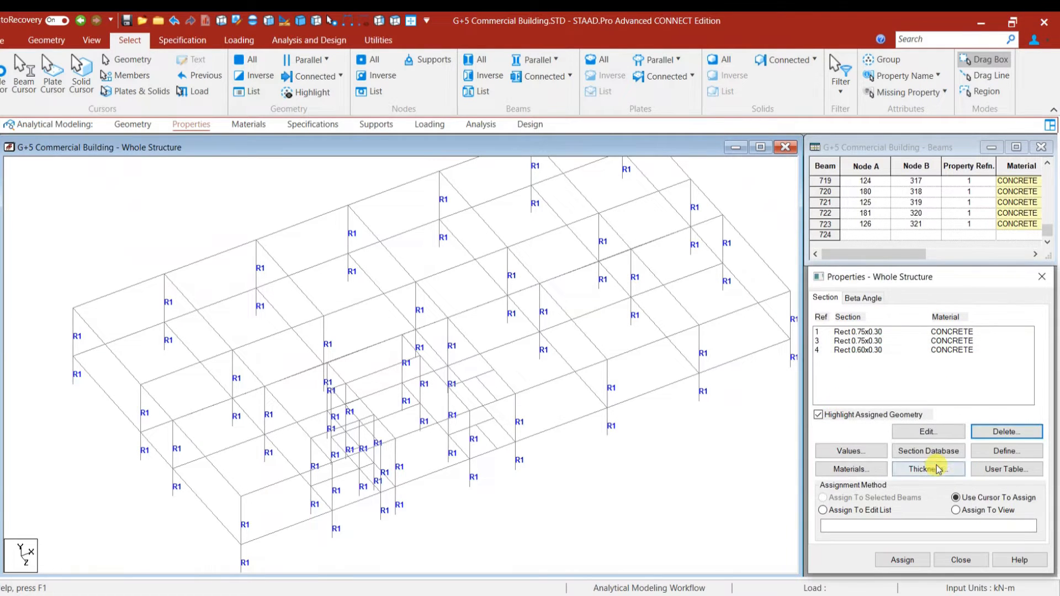
pyautogui.click(872, 333)
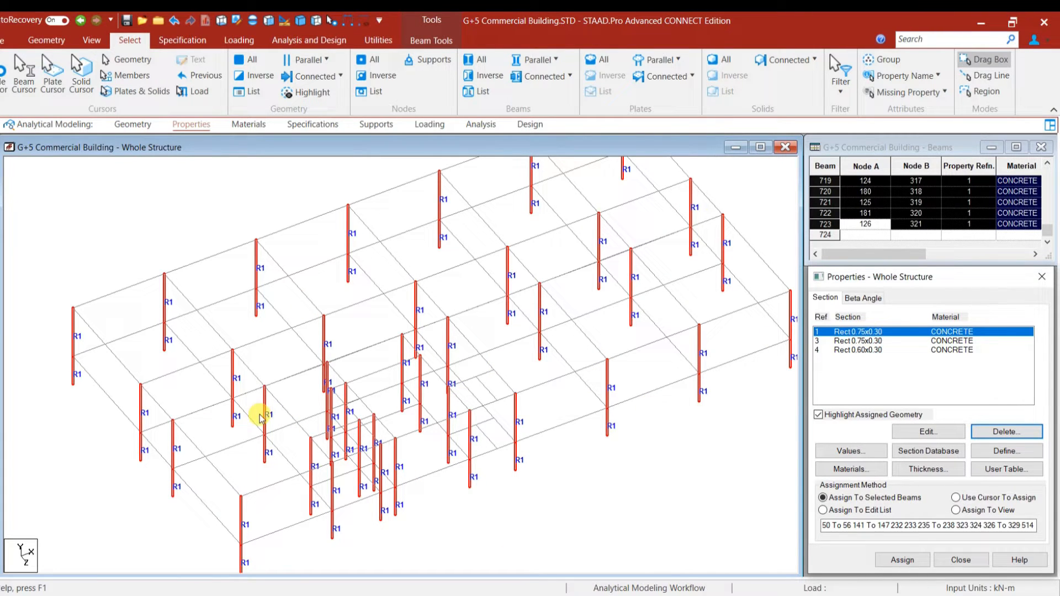
pyautogui.click(615, 473)
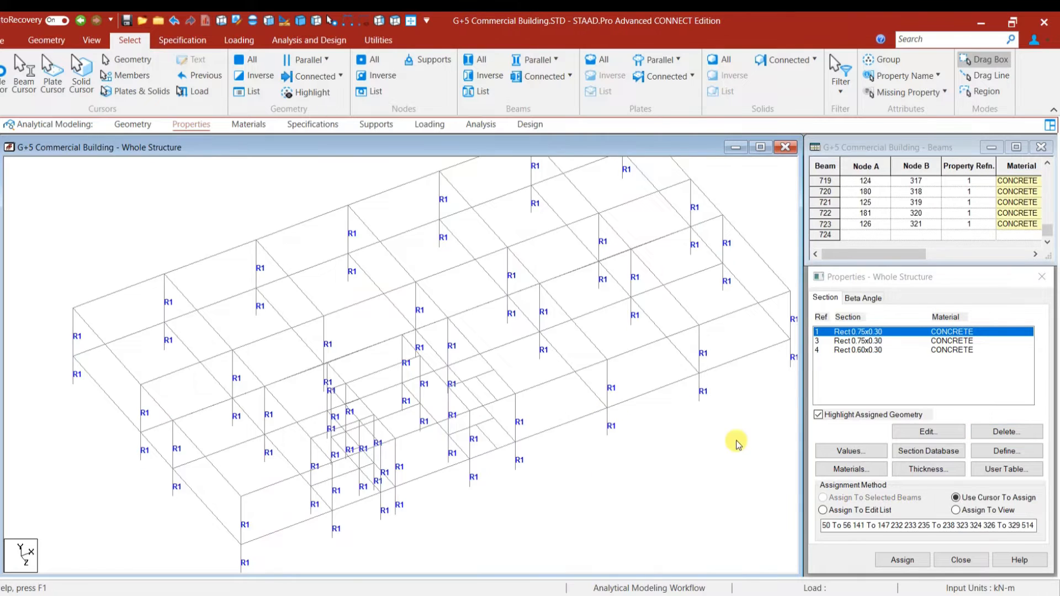
# Make the second, unassigned Rect 0.75x0.30 section active and highlight one transverse beam before clearing the selection.
pyautogui.click(872, 341)
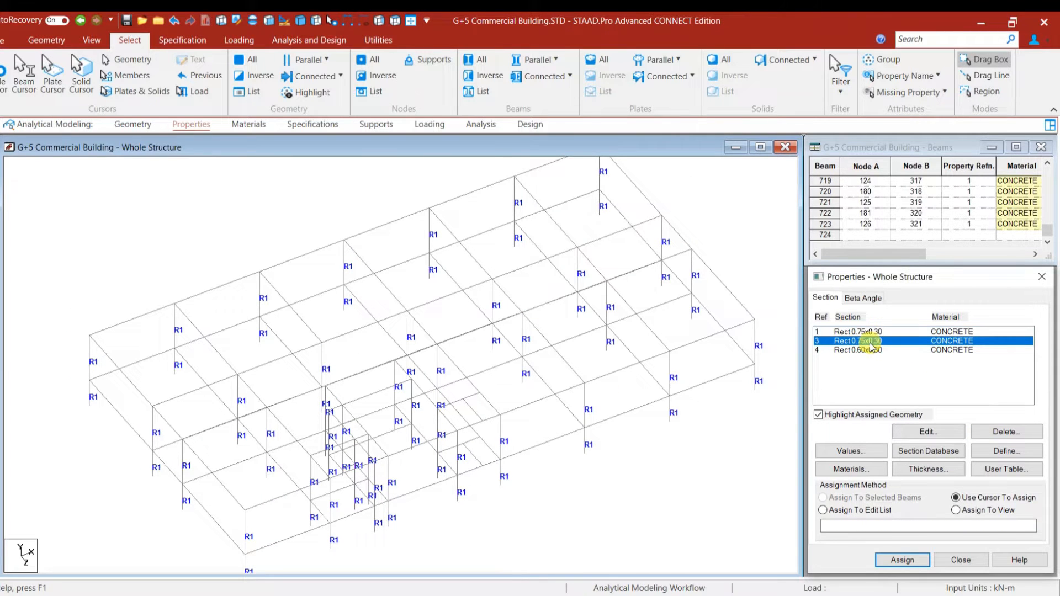
pyautogui.click(138, 393)
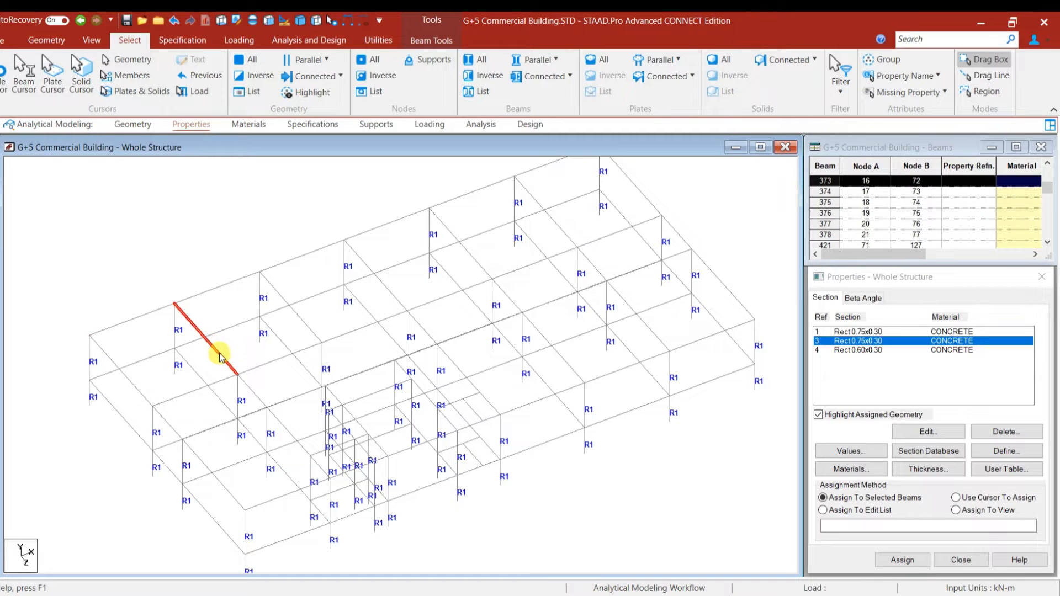
pyautogui.click(135, 345)
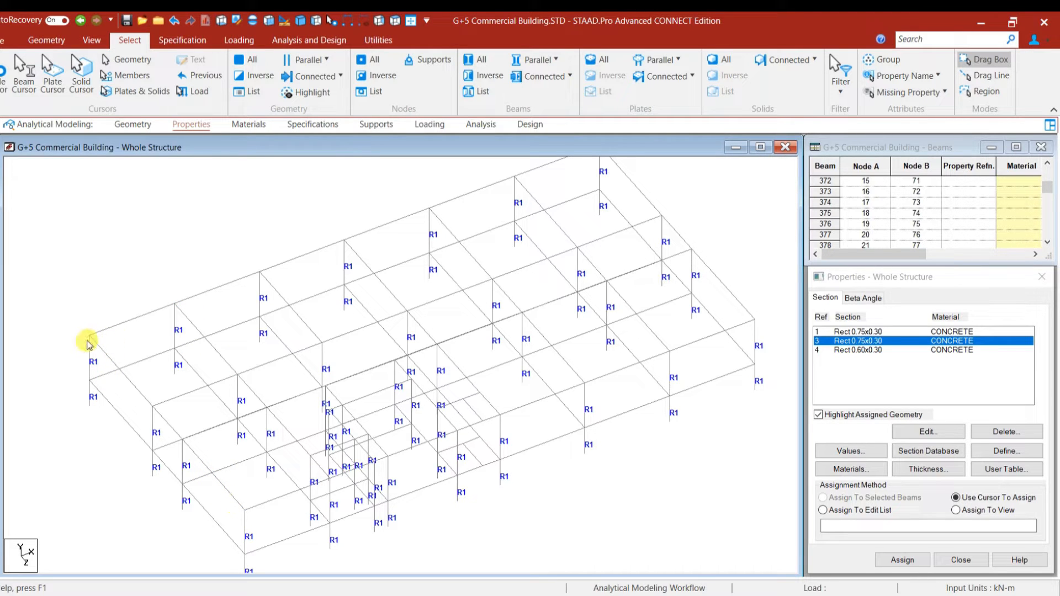
# Switch to AutoCAD and examine the beam directions and bay spacings in the framing layout, returning to STAAD.Pro.
pyautogui.hotkey('alt', 'Tab')
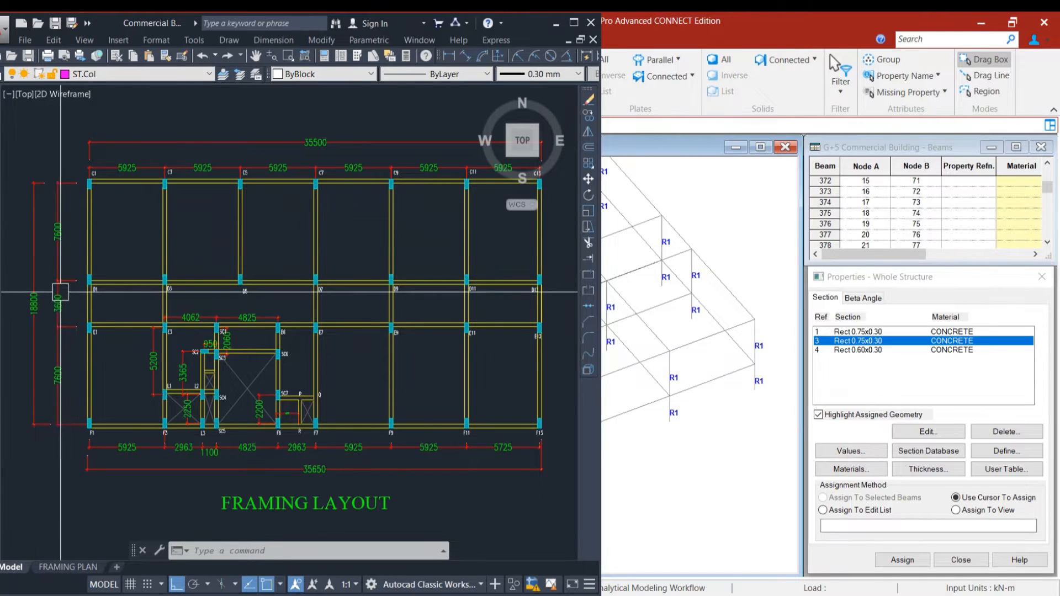
pyautogui.scroll(2, 63, 225)
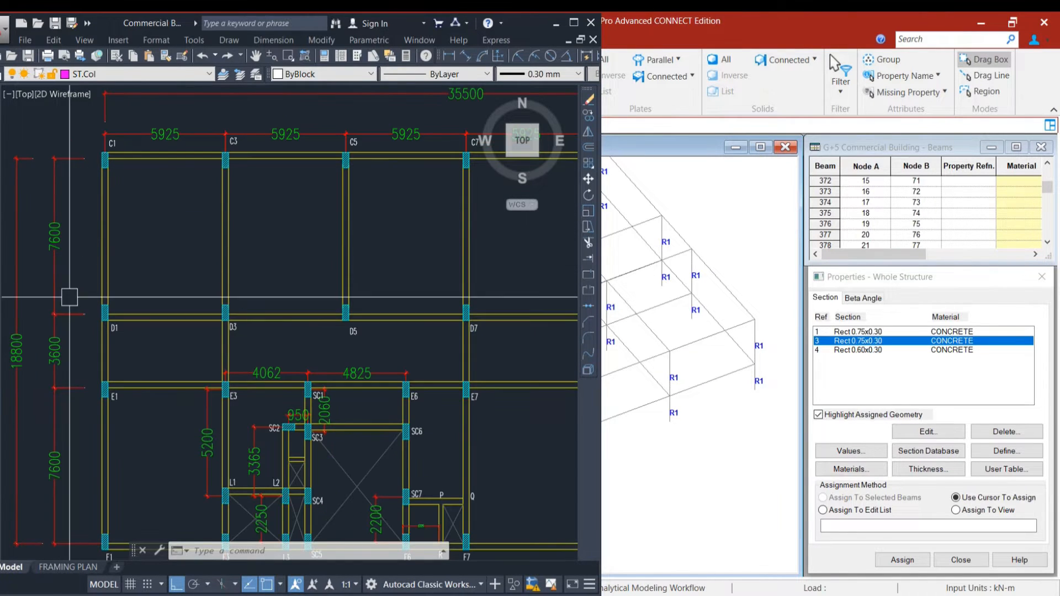
pyautogui.scroll(-5, 83, 296)
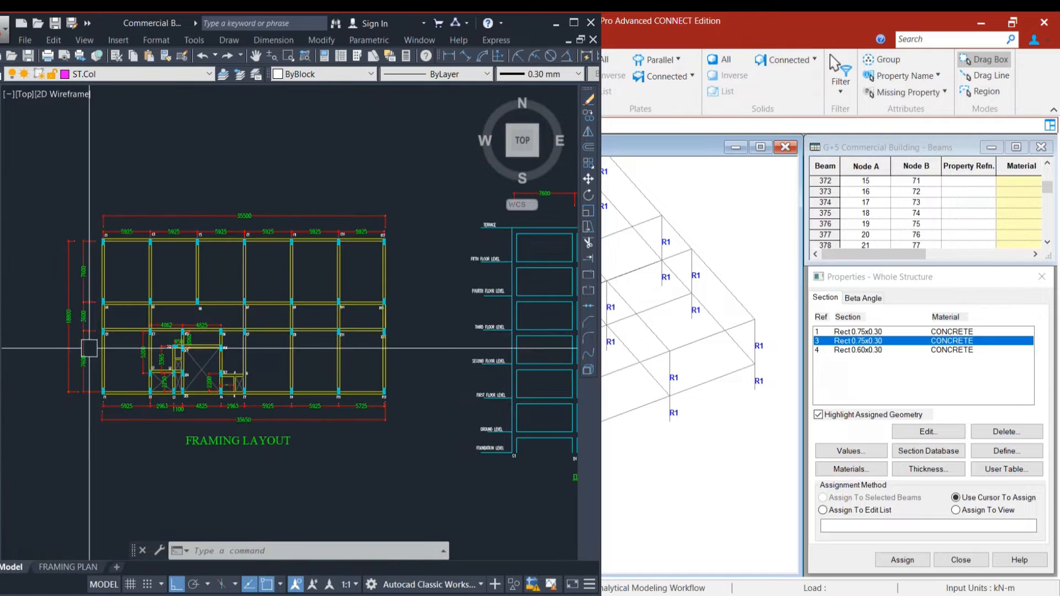
pyautogui.scroll(3, 91, 384)
pyautogui.scroll(-1, 89, 373)
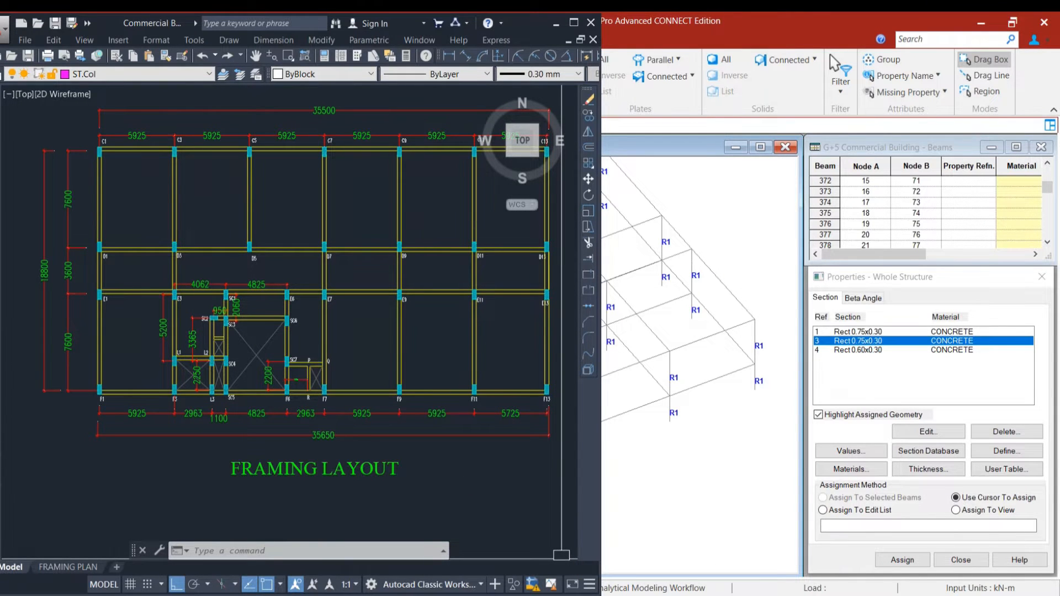
pyautogui.hotkey('alt', 'Tab')
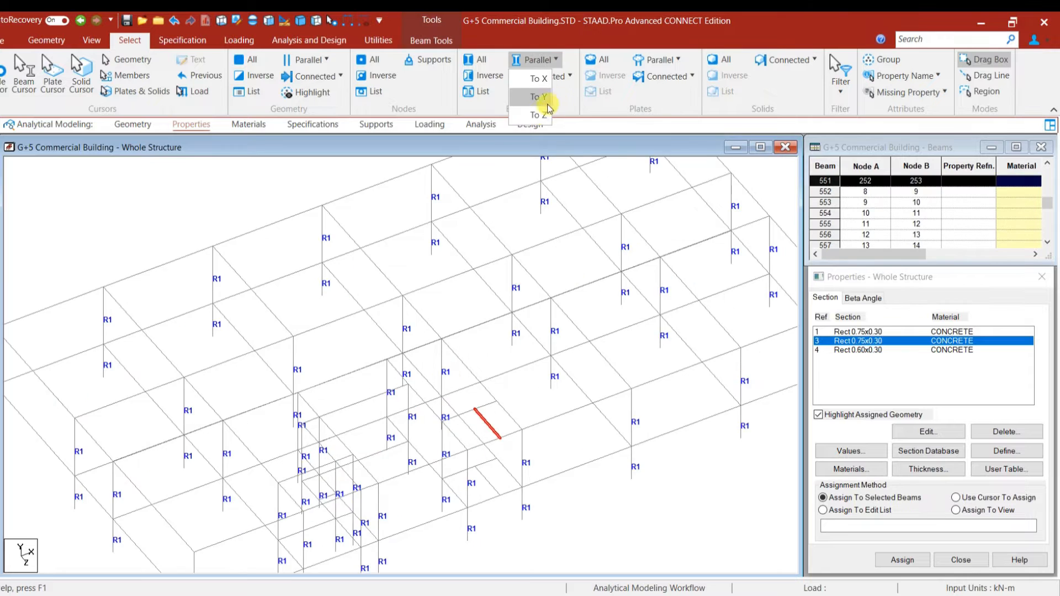
# Assign the second Rect 0.75x0.30 section to all beams parallel to Z, excluding the short secondary beams beside the stair.
pyautogui.click(538, 116)
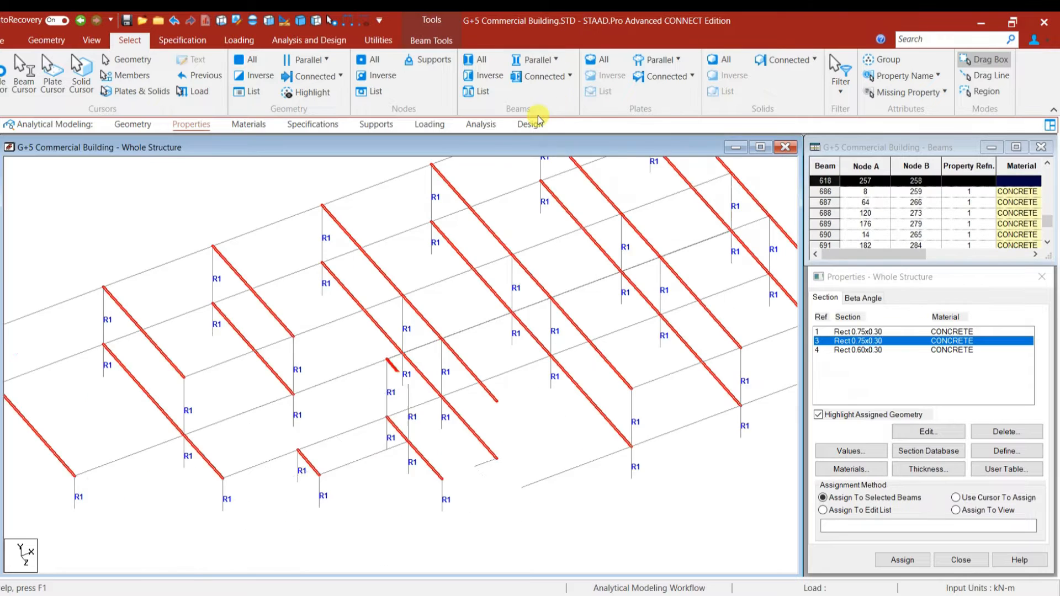
pyautogui.scroll(-3, 546, 380)
pyautogui.keyDown('ctrl'); pyautogui.click(517, 359); pyautogui.keyUp('ctrl')
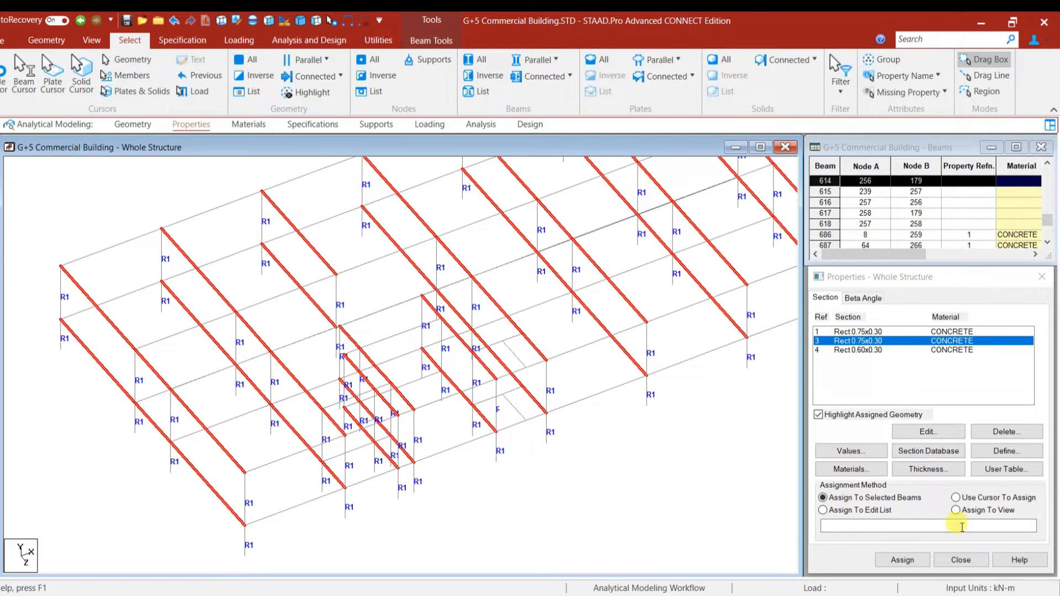
pyautogui.click(902, 560)
pyautogui.click(881, 464)
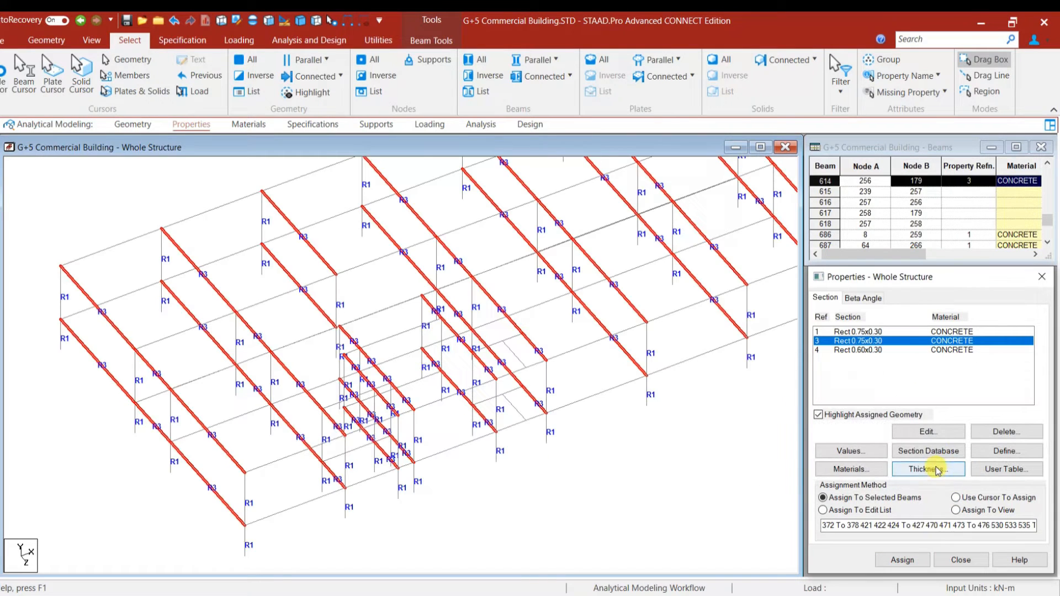
pyautogui.click(567, 521)
pyautogui.click(554, 61)
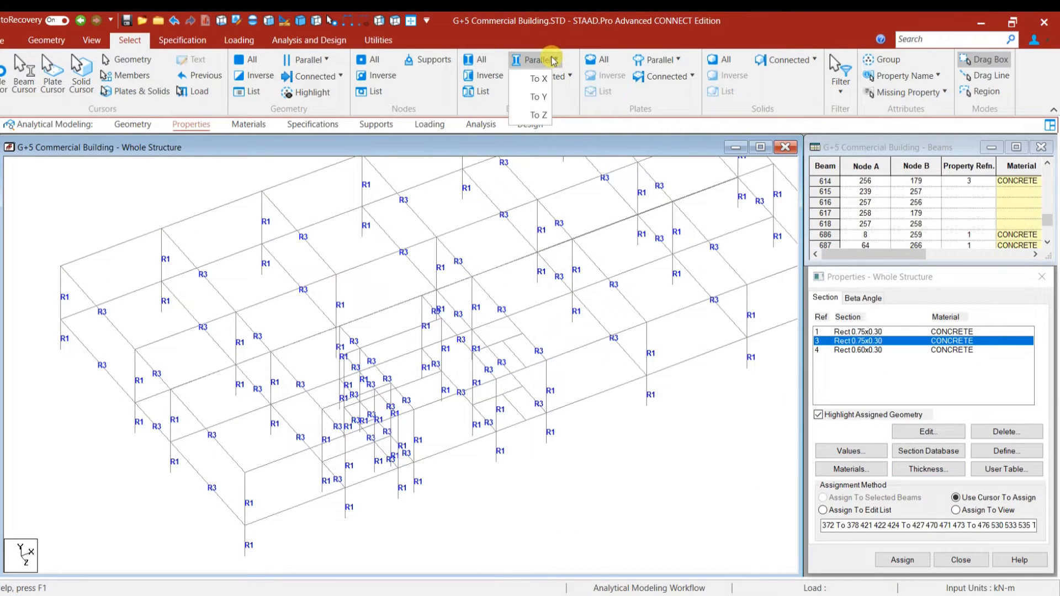
pyautogui.click(542, 80)
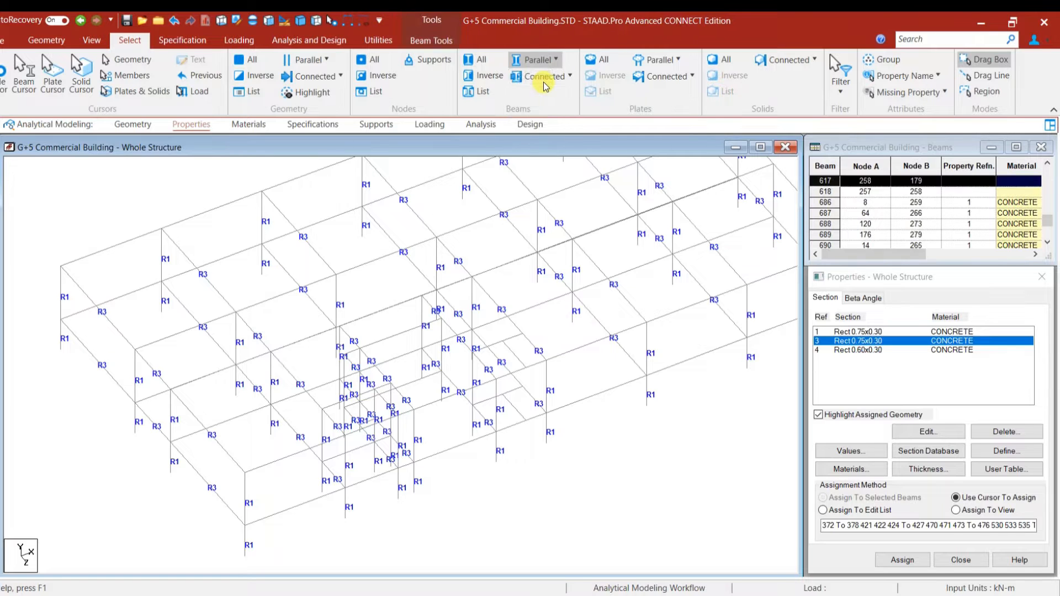
pyautogui.keyDown('ctrl'); pyautogui.click(519, 357); pyautogui.keyUp('ctrl')
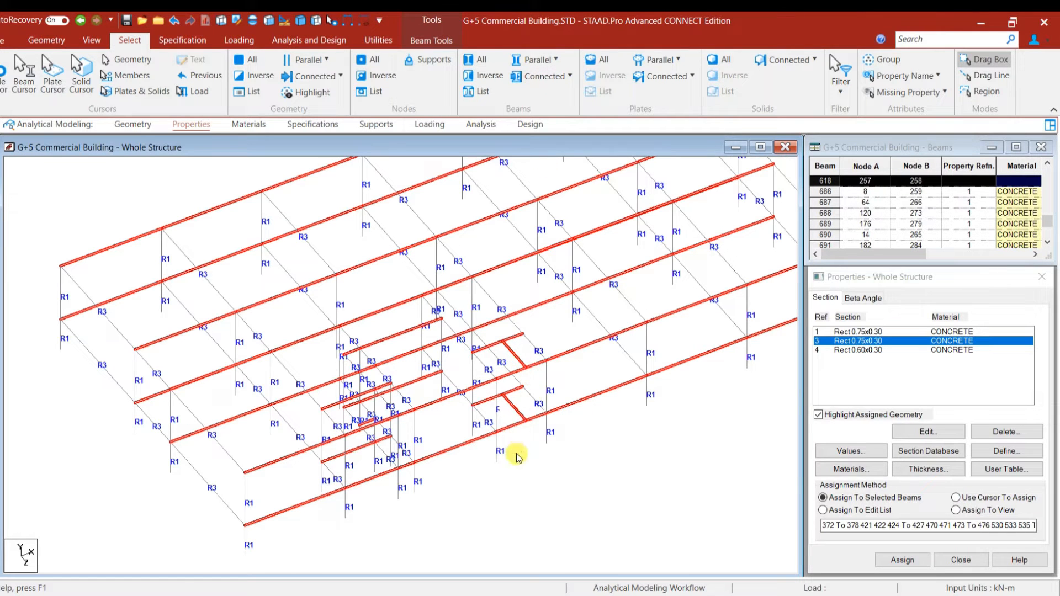
# Assign the Rect 0.60x0.30 section to all beams parallel to X plus the short secondary beams beside the stair.
pyautogui.click(842, 350)
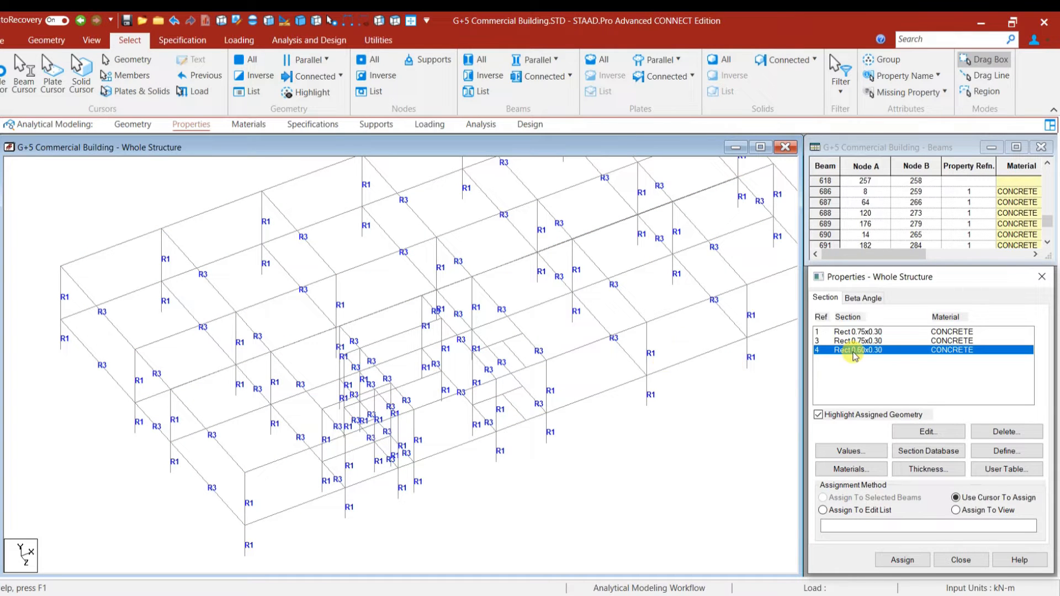
pyautogui.click(535, 60)
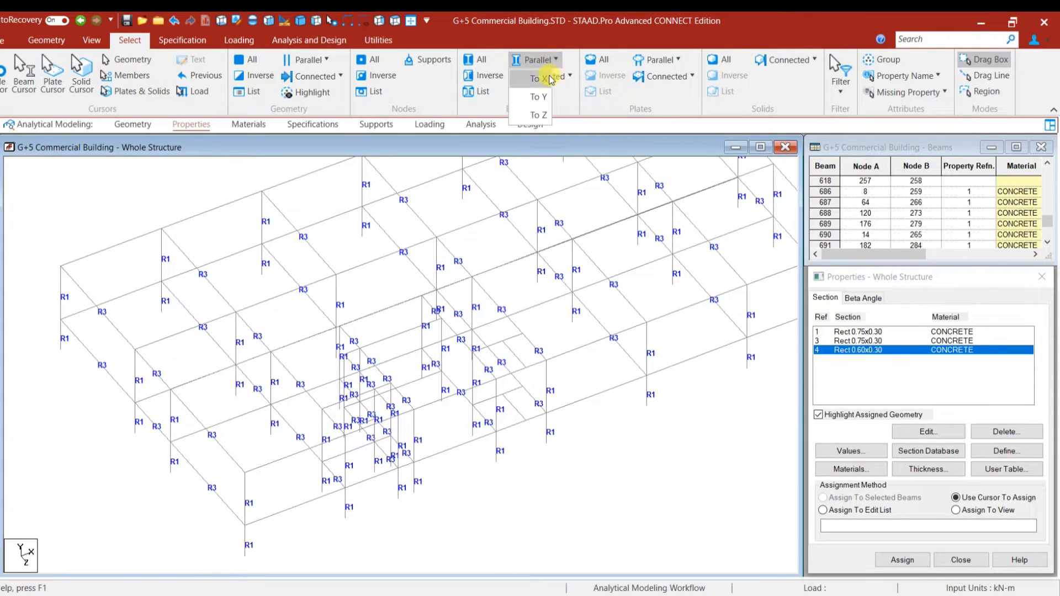
pyautogui.click(544, 83)
pyautogui.keyDown('ctrl'); pyautogui.click(519, 414); pyautogui.keyUp('ctrl')
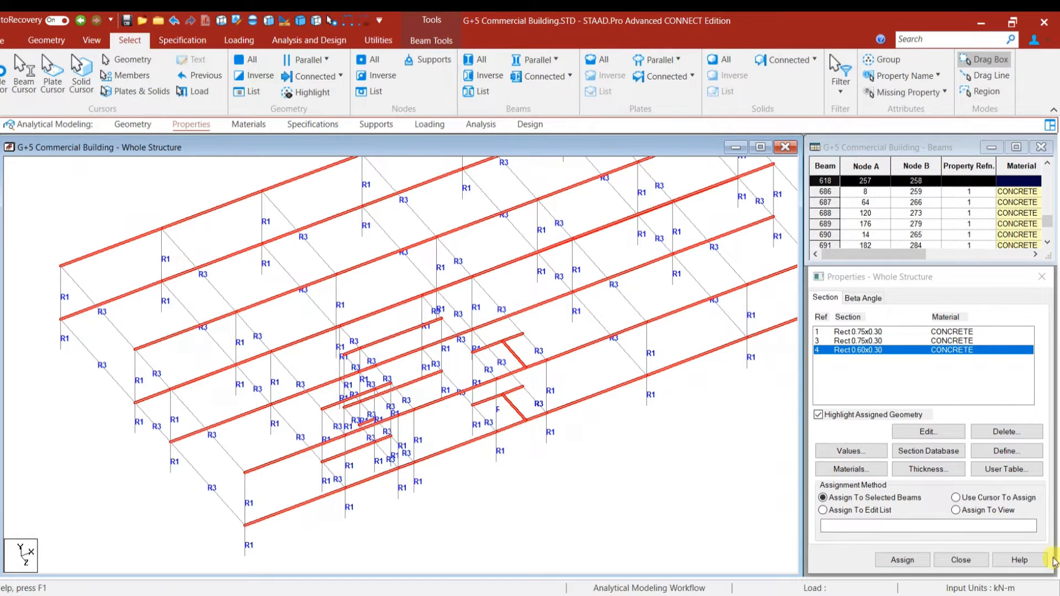
pyautogui.click(911, 560)
pyautogui.click(945, 465)
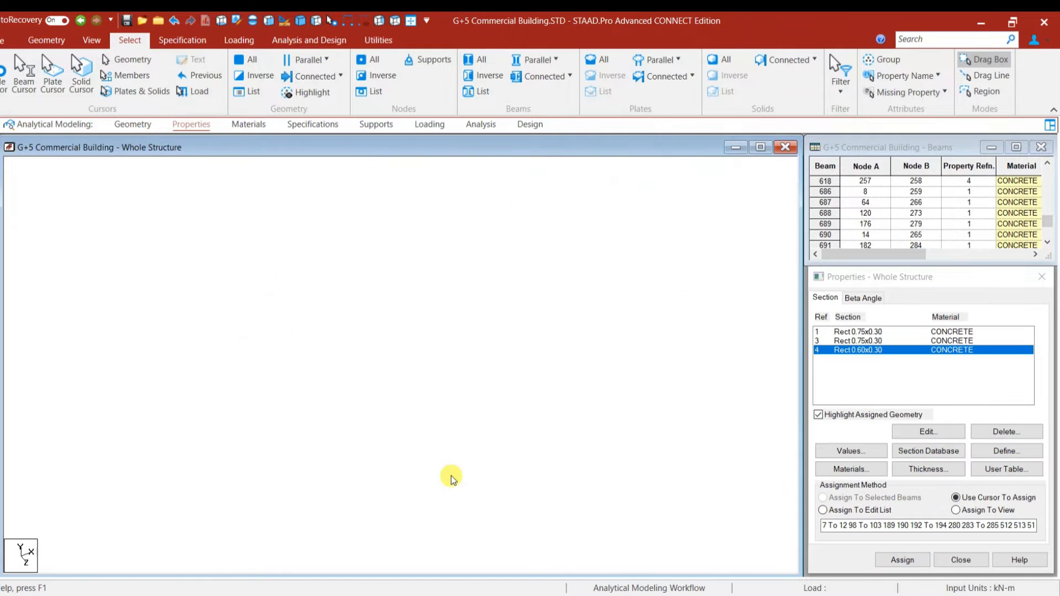
# Check the whole structure for members with a missing property and dismiss the message.
pyautogui.moveTo(469, 463); pyautogui.dragTo(452, 548, button='middle')
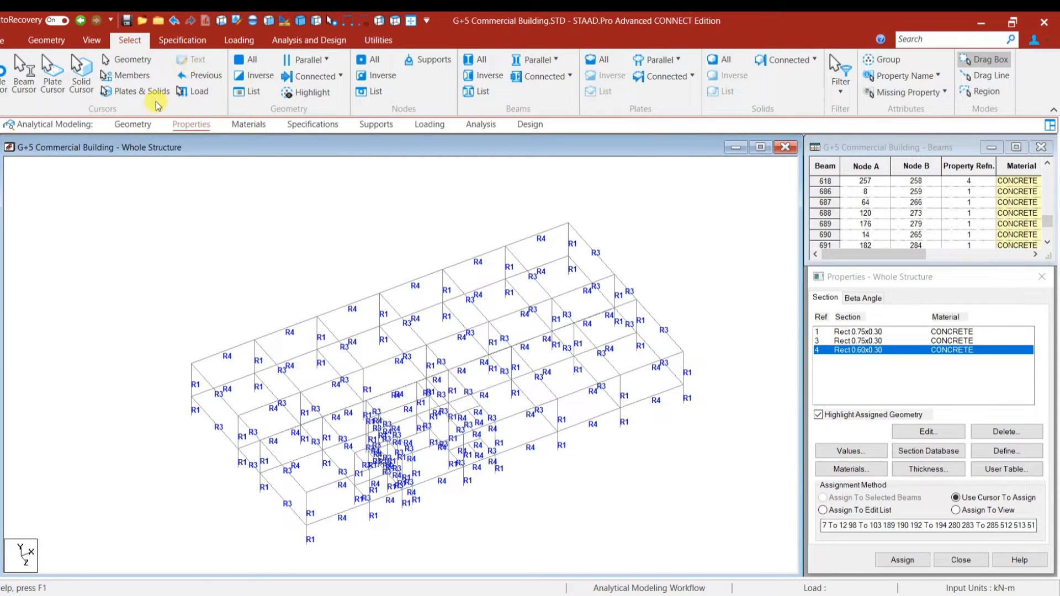
pyautogui.click(930, 95)
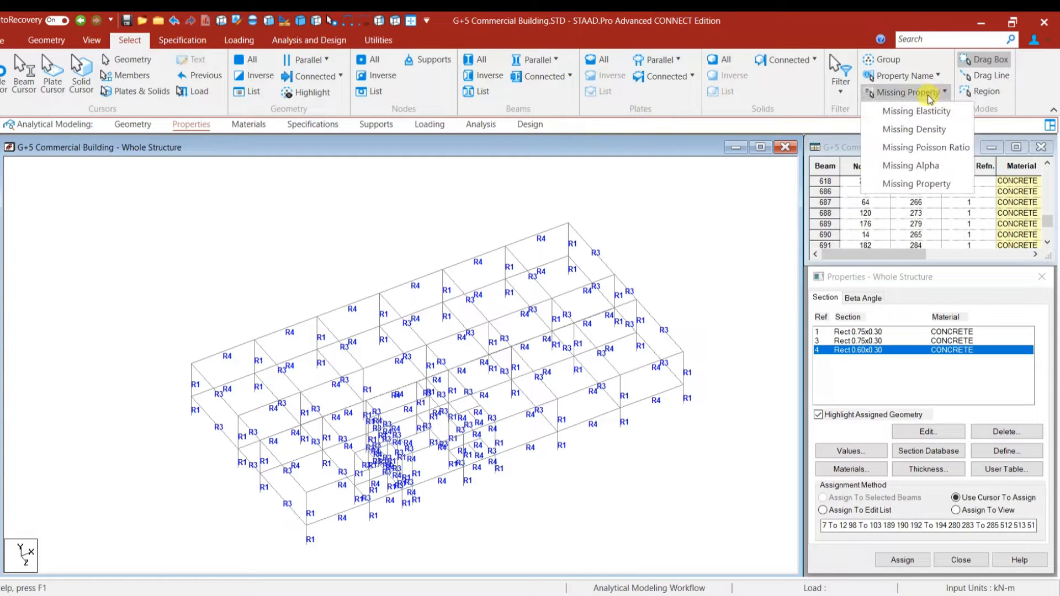
pyautogui.click(917, 184)
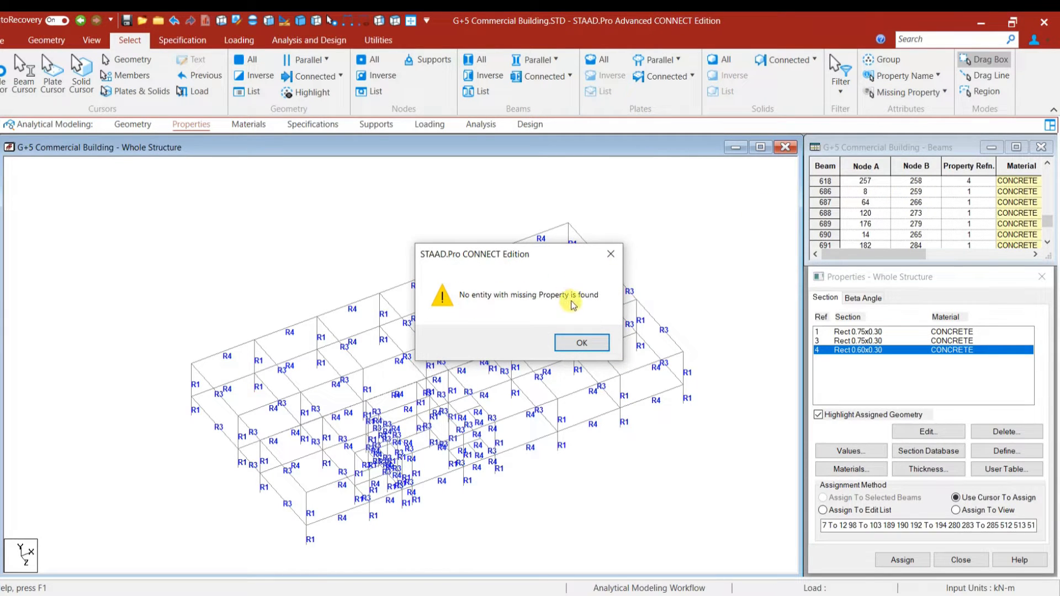
pyautogui.click(584, 346)
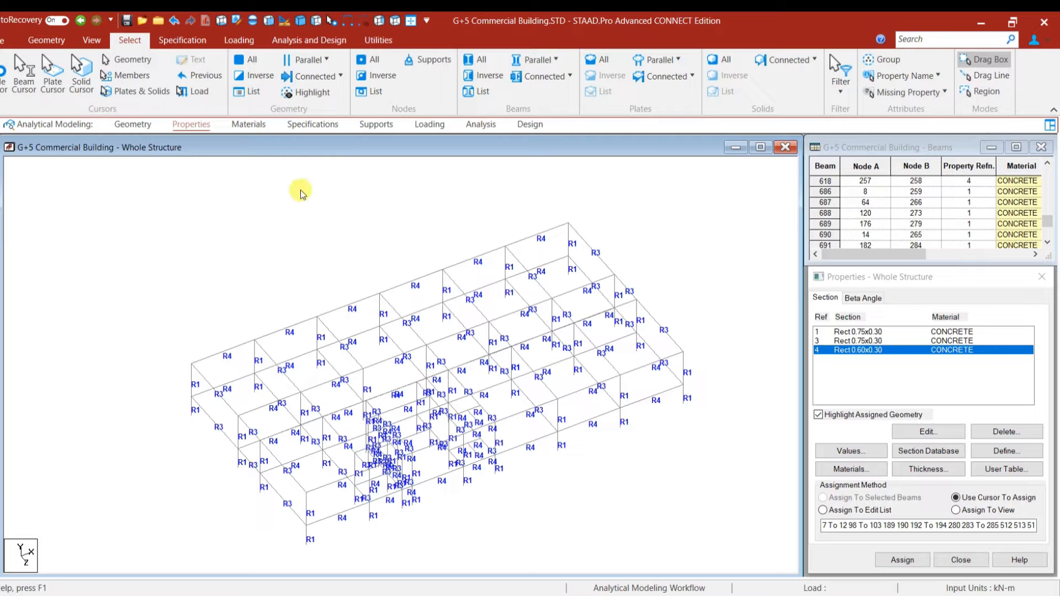
# Assign the CONCRETE material to all its highlighted members and confirm the assignment.
pyautogui.click(258, 128)
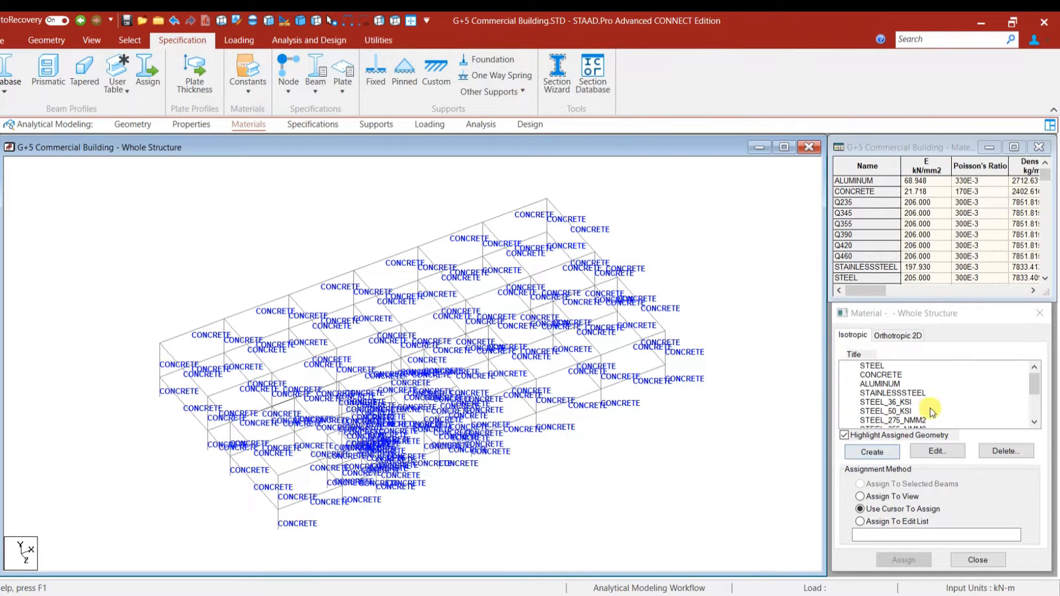
pyautogui.click(898, 376)
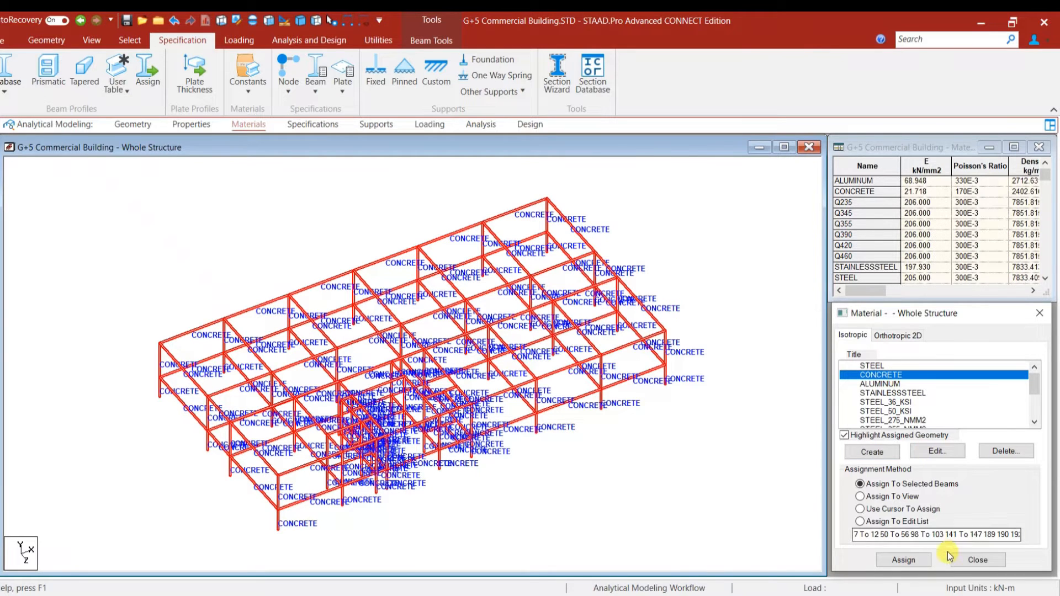
pyautogui.click(904, 560)
pyautogui.click(880, 481)
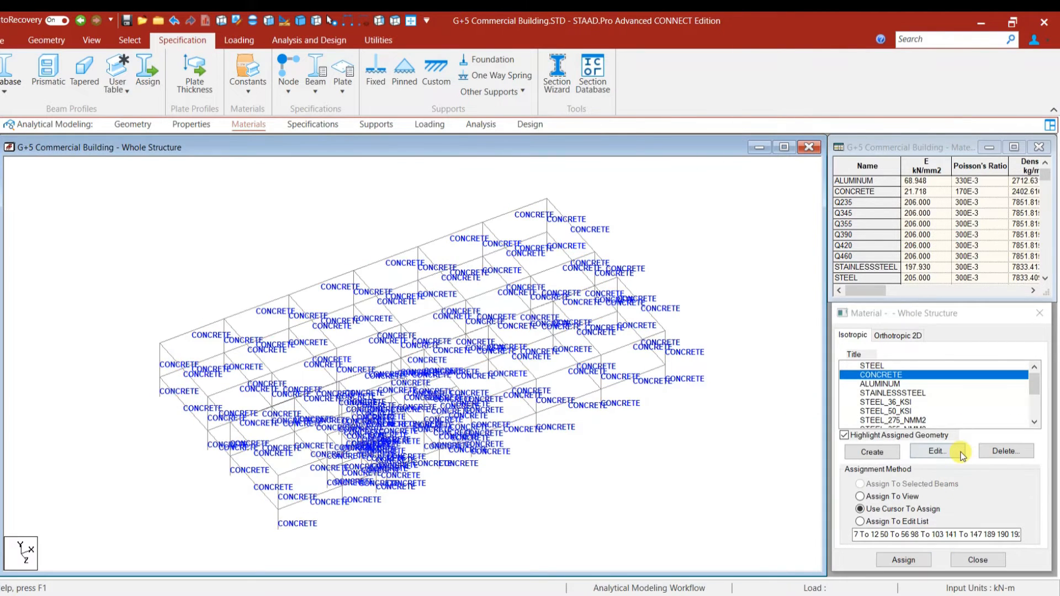
# Review the CONCRETE isotropic material's properties, including its compressive strength, and accept them without edits.
pyautogui.click(951, 452)
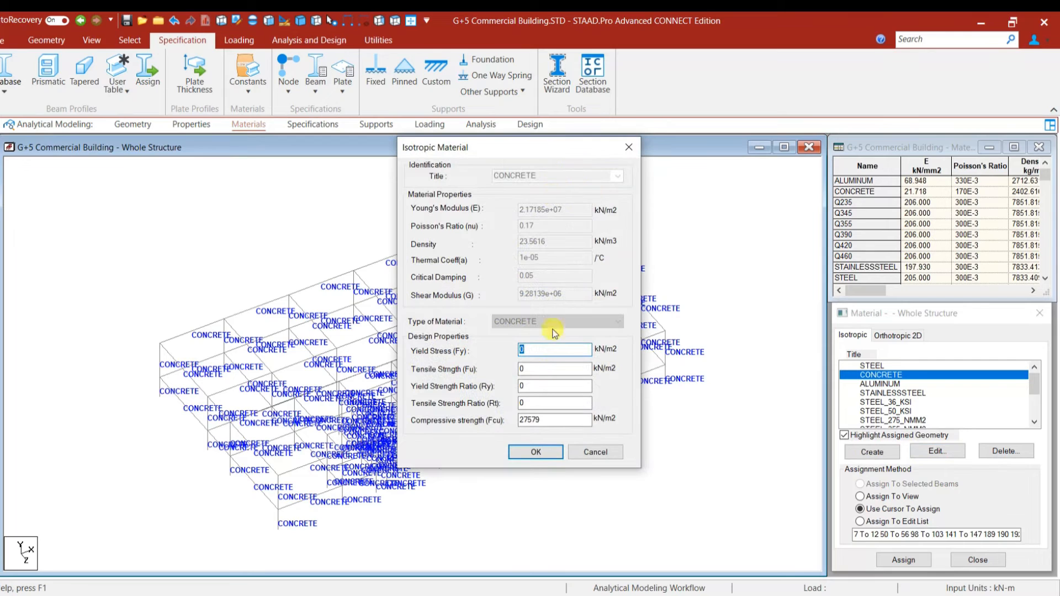
pyautogui.click(535, 451)
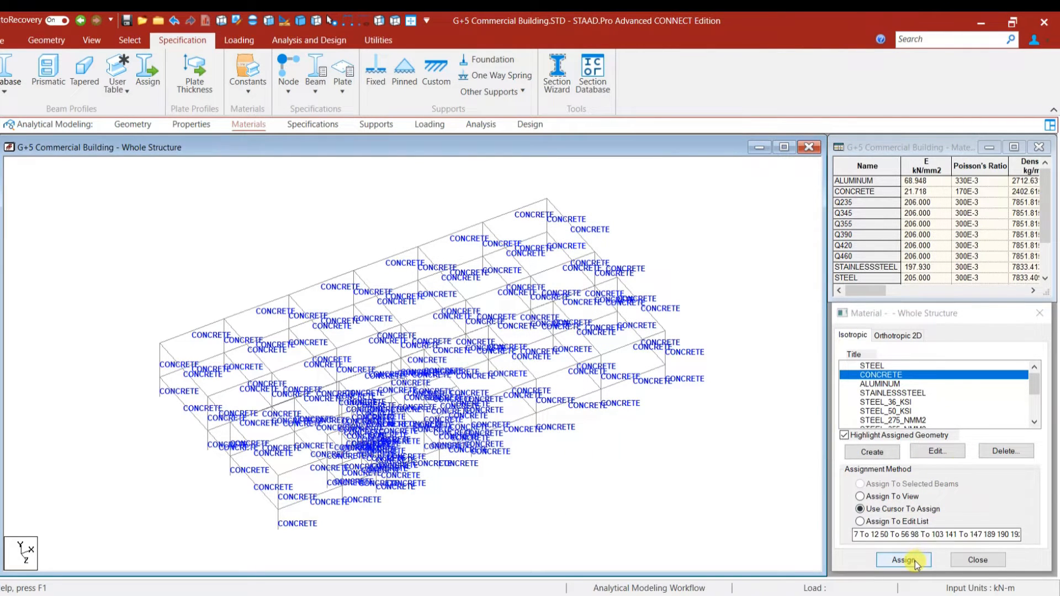
pyautogui.click(937, 452)
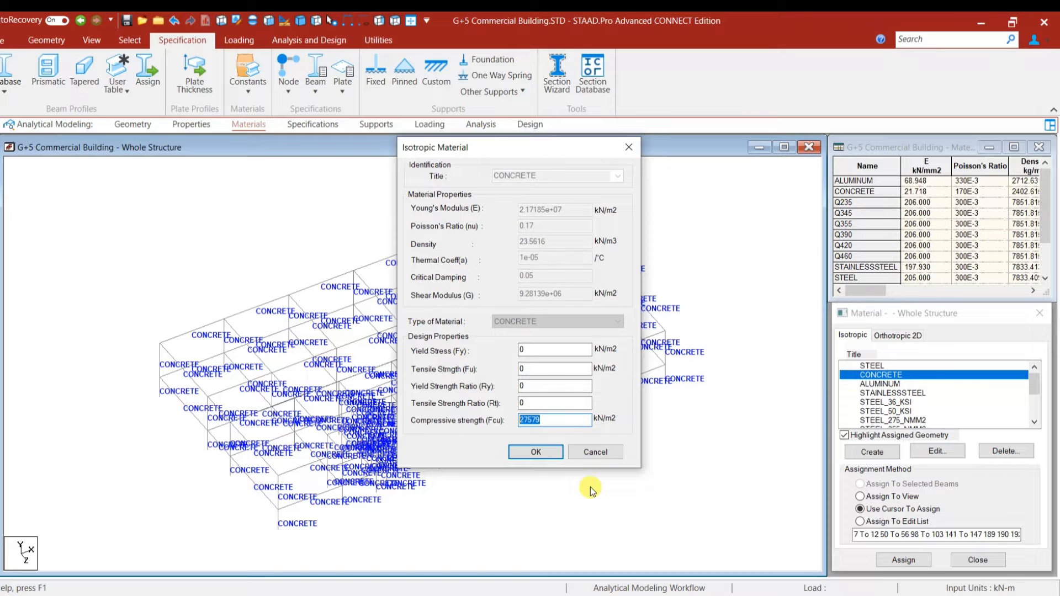
pyautogui.click(534, 452)
# Close the materials table and maximize the structure view with the whole frame in sight.
pyautogui.click(1040, 147)
pyautogui.click(784, 147)
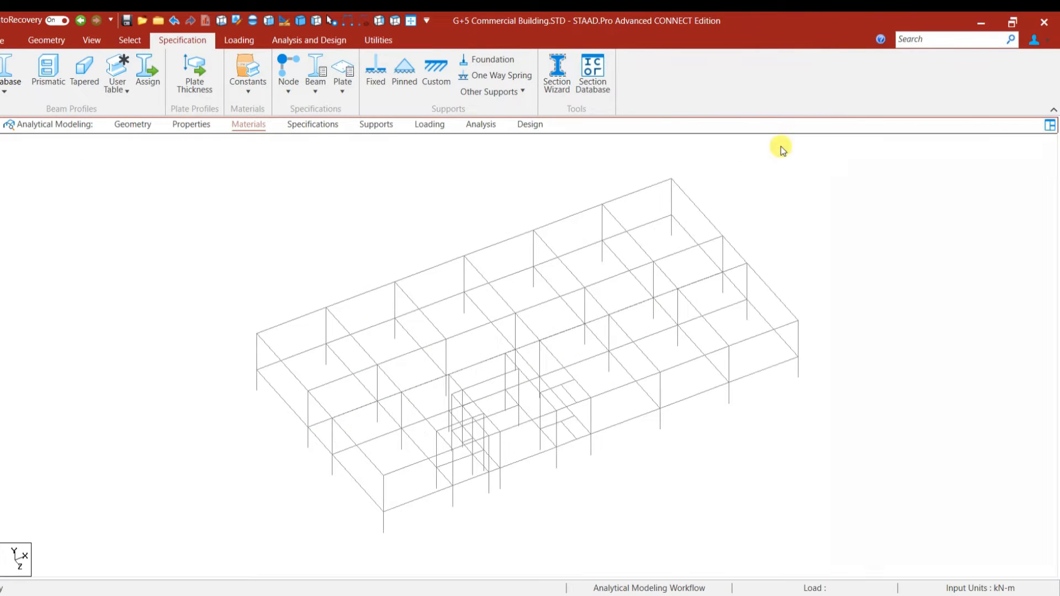
pyautogui.moveTo(758, 293); pyautogui.dragTo(659, 304, button='middle')
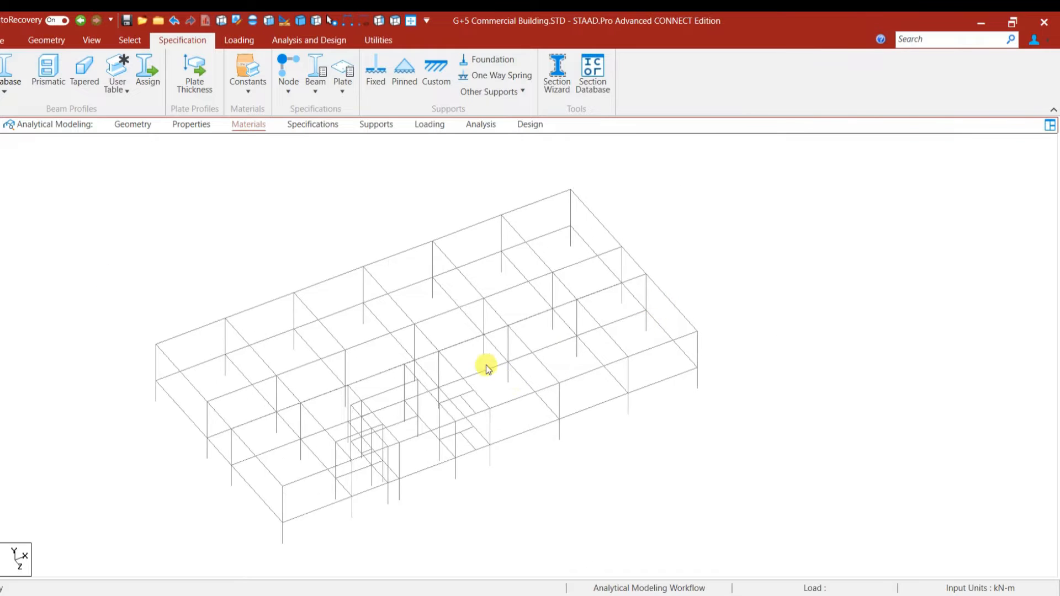
# Open a 3D rendering of the structure and inspect the beam and column sections from another angle.
pyautogui.click(42, 42)
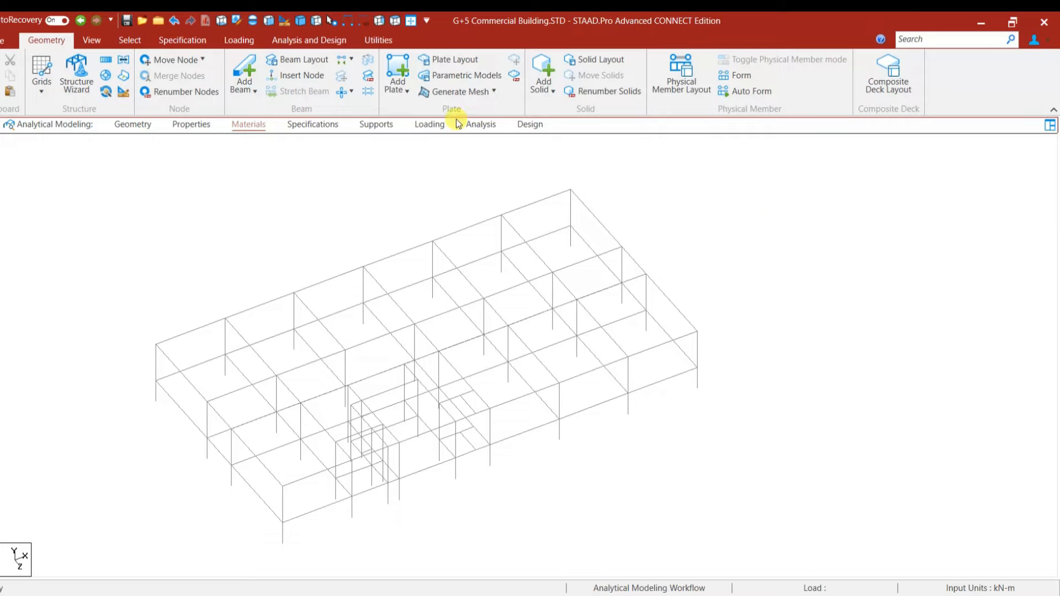
pyautogui.click(92, 41)
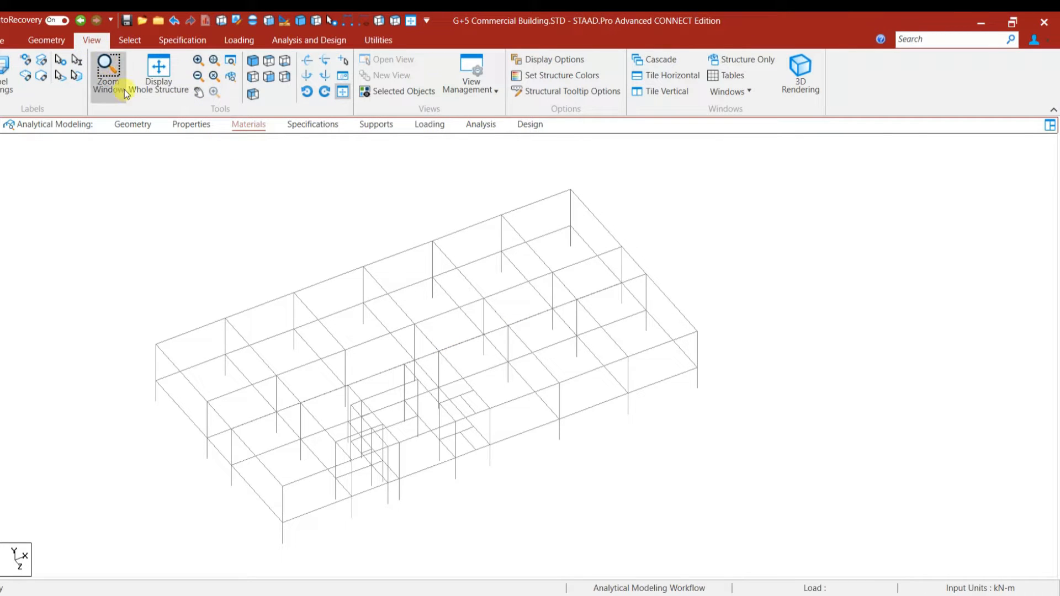
pyautogui.click(799, 72)
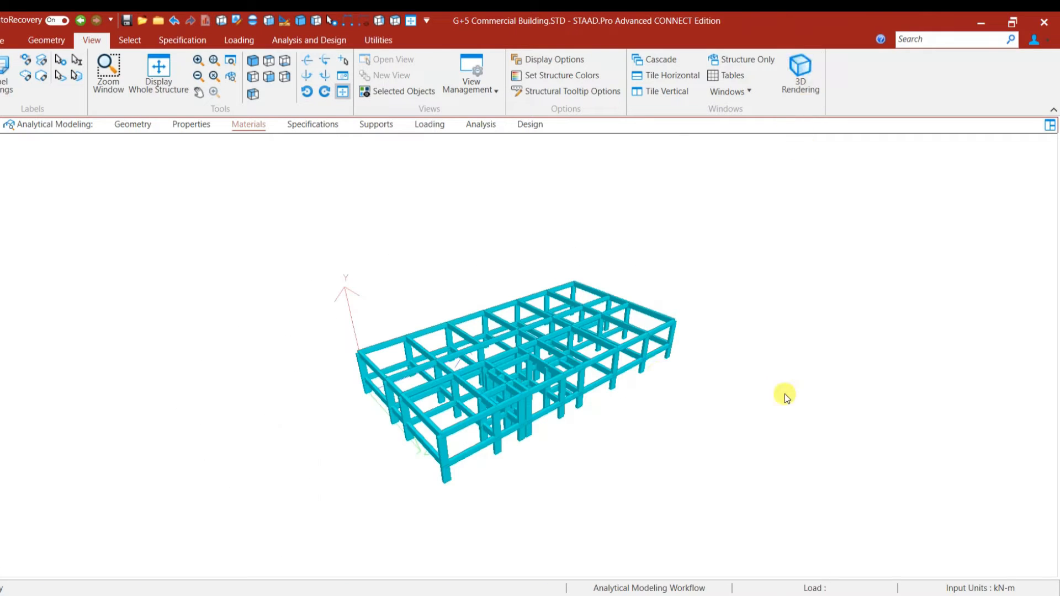
pyautogui.moveTo(556, 374); pyautogui.dragTo(455, 319)
pyautogui.scroll(5, 455, 319)
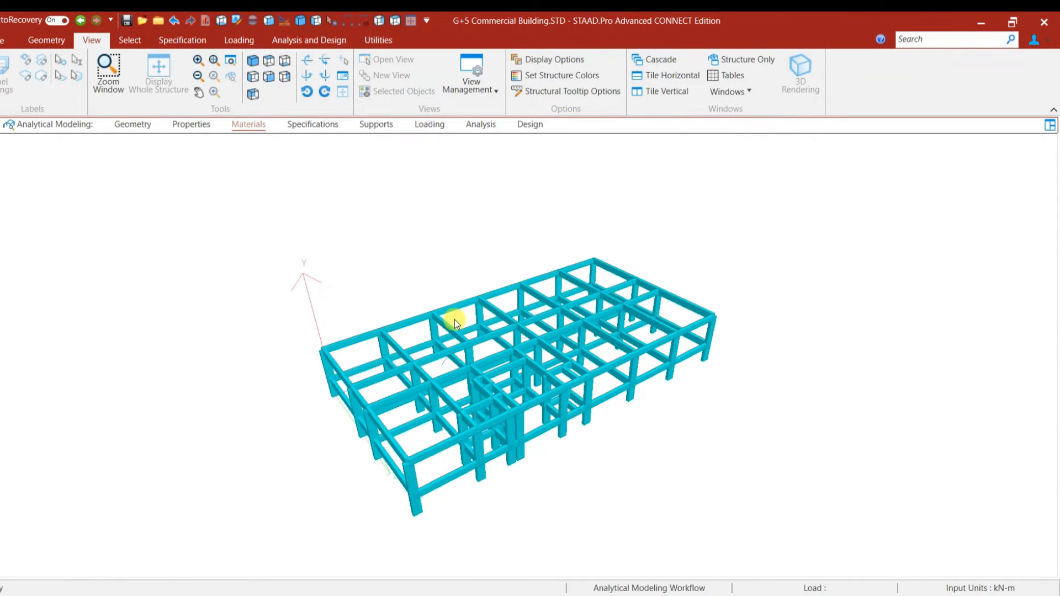
pyautogui.scroll(-1, 455, 320)
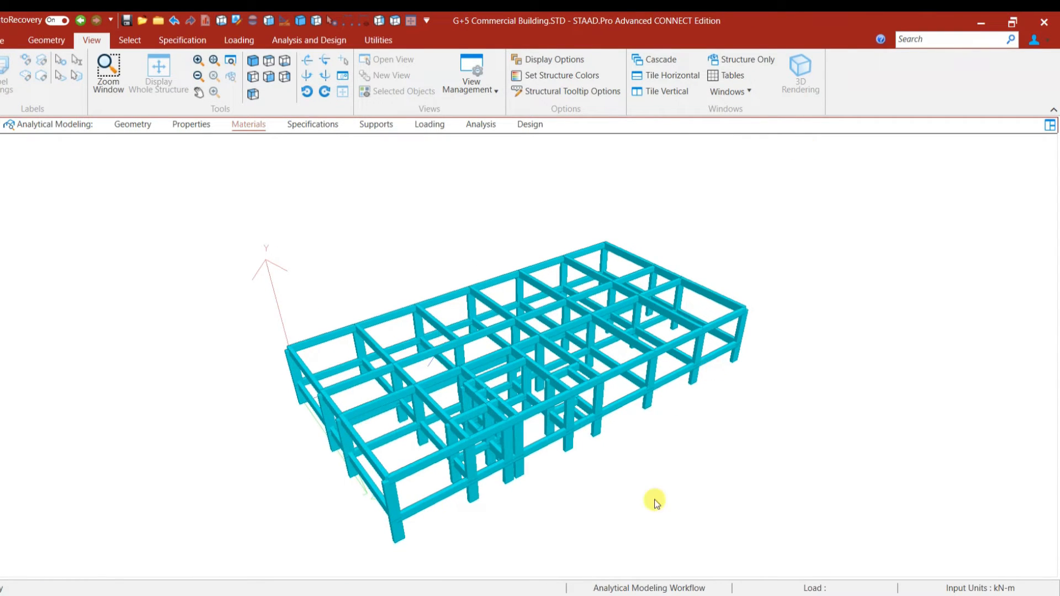
# Select all members parallel to the Y axis and display only those columns in the structure view.
pyautogui.scroll(5, 547, 423)
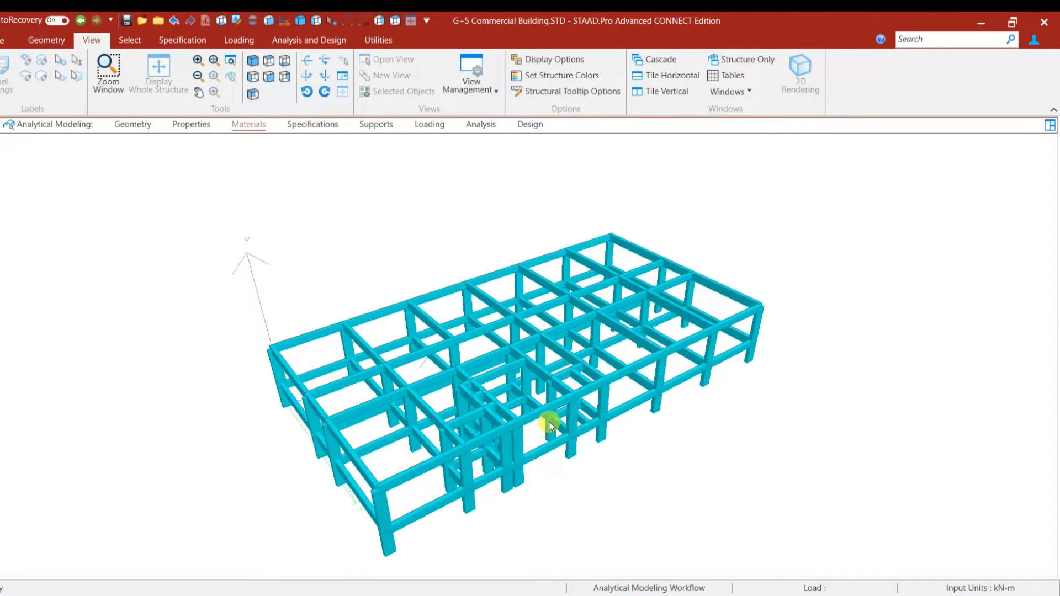
pyautogui.scroll(-1, 563, 302)
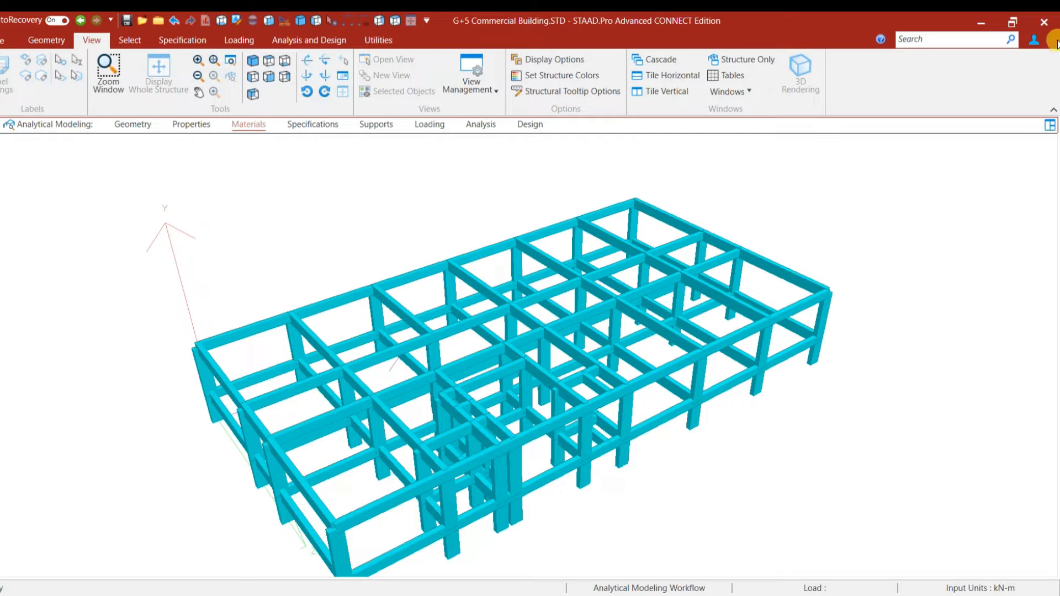
pyautogui.click(122, 126)
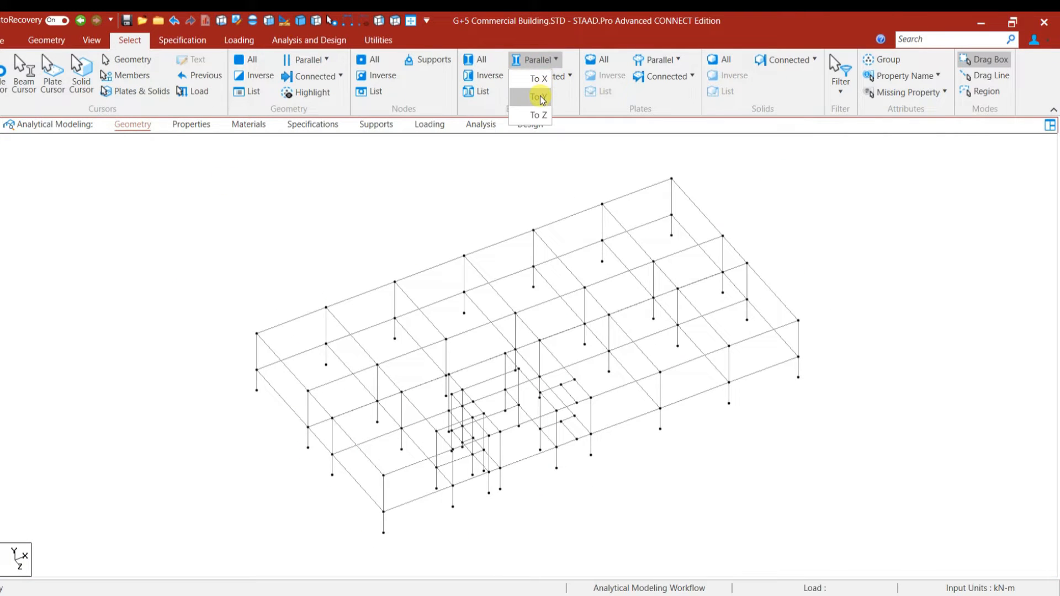
pyautogui.click(540, 95)
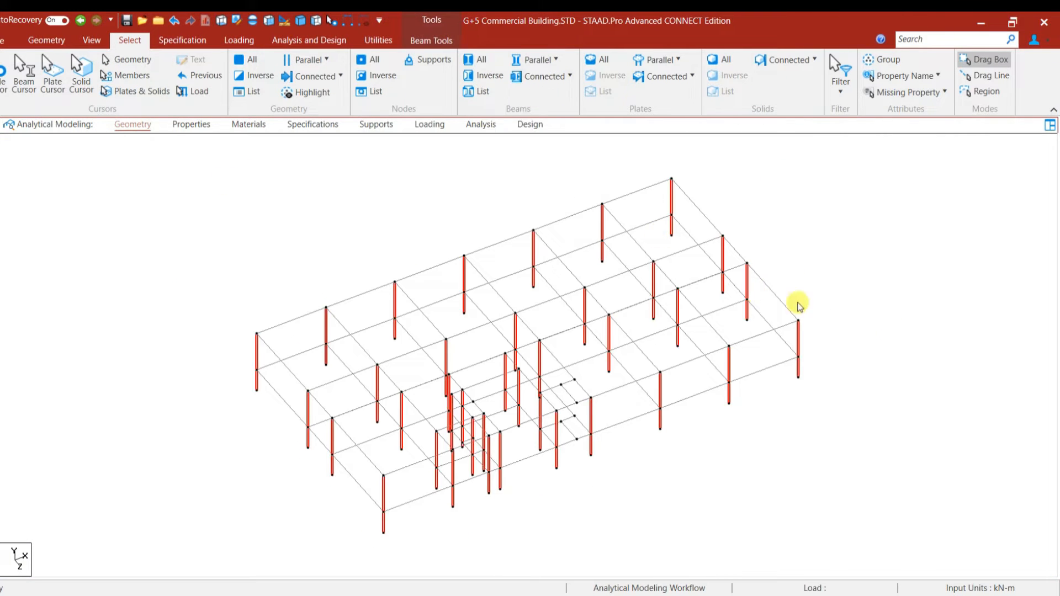
pyautogui.click(91, 40)
pyautogui.click(407, 93)
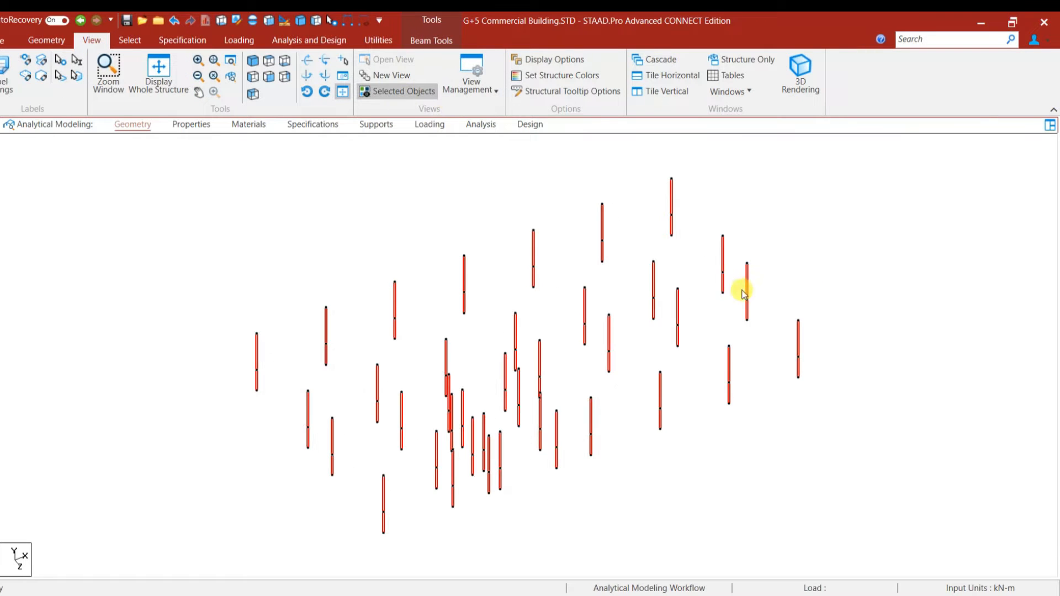
# Switch to AutoCAD, examine the column orientations on the framing layout, and compare them with the isolated columns in STAAD.Pro.
pyautogui.click(887, 403)
pyautogui.press('Down')
pyautogui.press('Down')
pyautogui.press('Down')
pyautogui.press('Down')
pyautogui.press('Down')
pyautogui.press('Down')
pyautogui.press('Down')
pyautogui.press('Down')
pyautogui.scroll(4, 729, 298)
pyautogui.scroll(-2, 710, 308)
pyautogui.hotkey('alt', 'Tab')
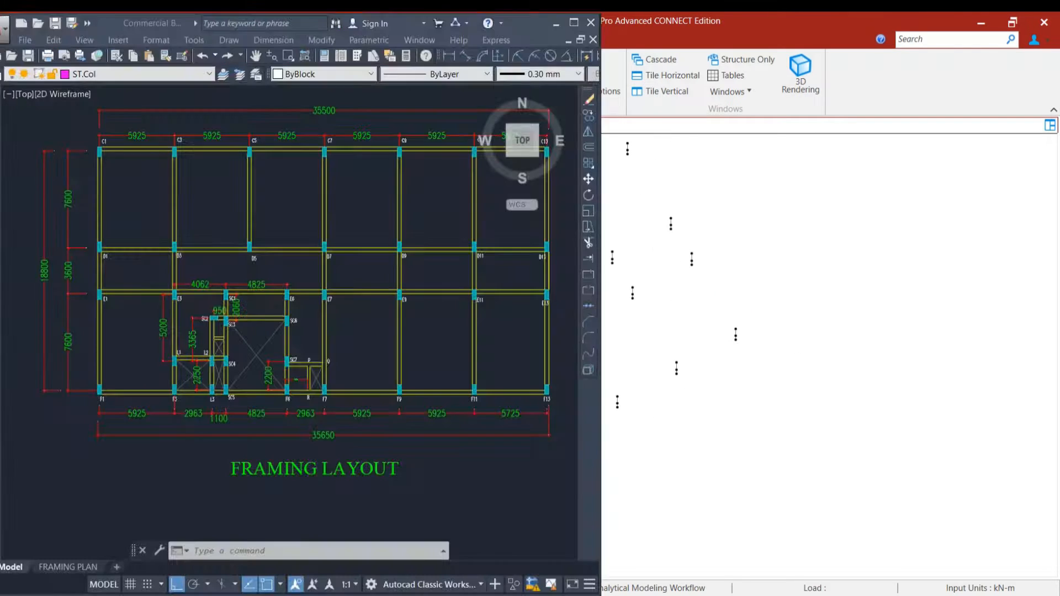
pyautogui.moveTo(304, 234); pyautogui.dragTo(248, 339, button='middle')
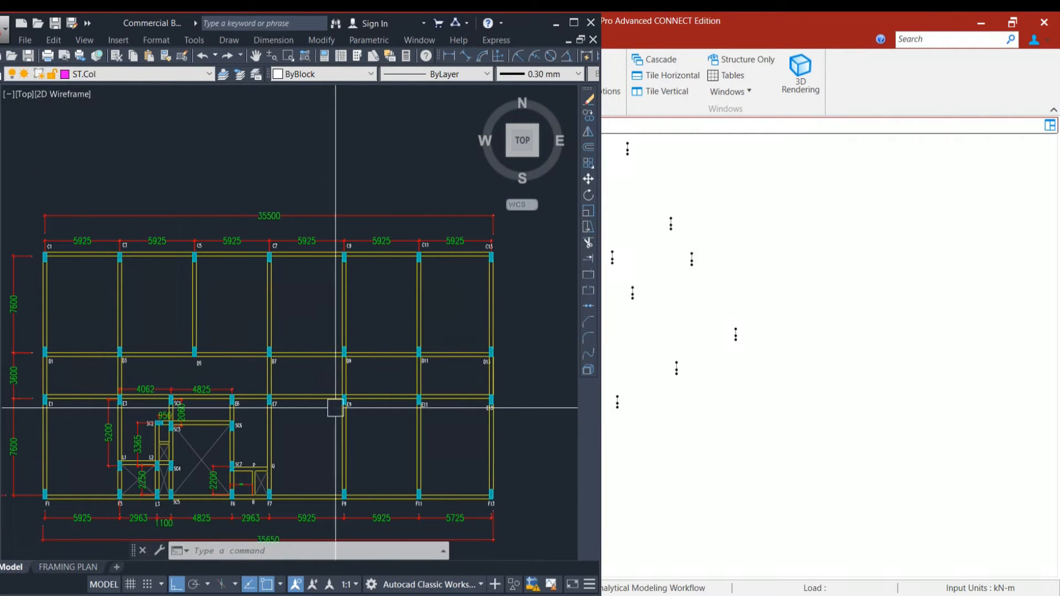
pyautogui.moveTo(488, 404)
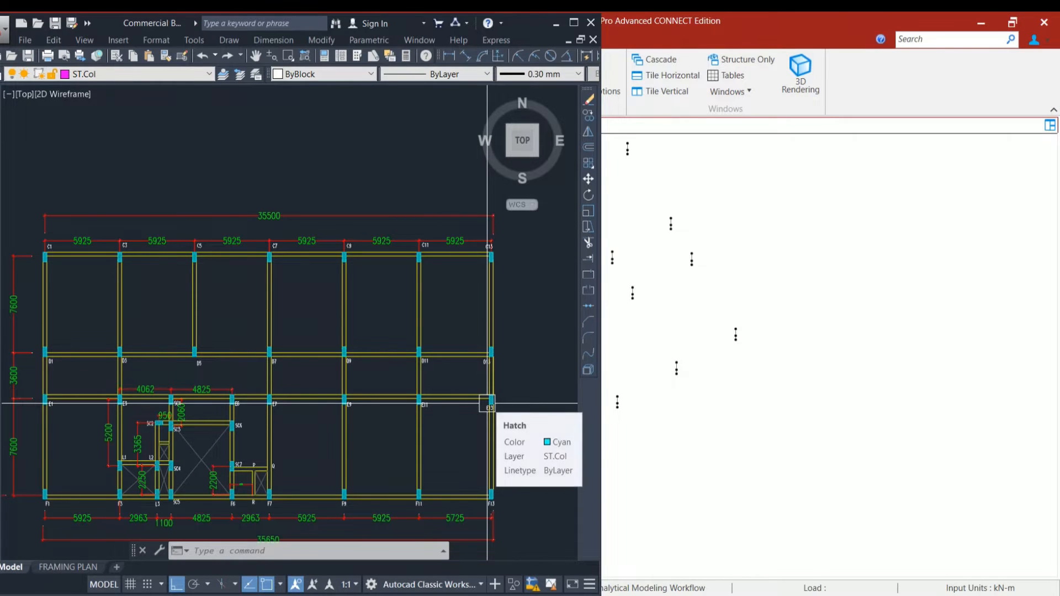
pyautogui.scroll(2, 176, 384)
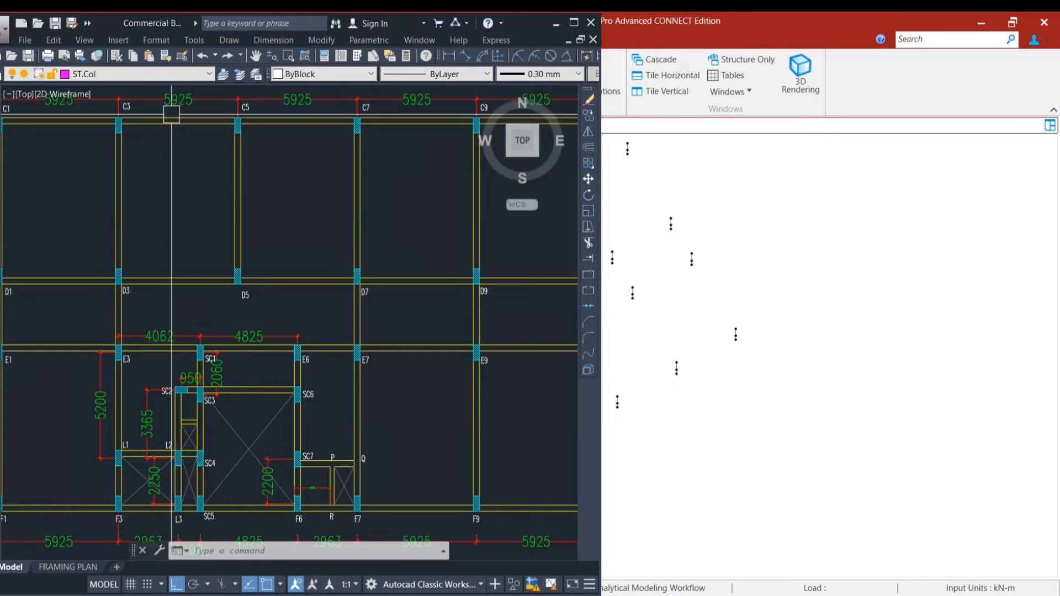
pyautogui.scroll(-1, 849, 266)
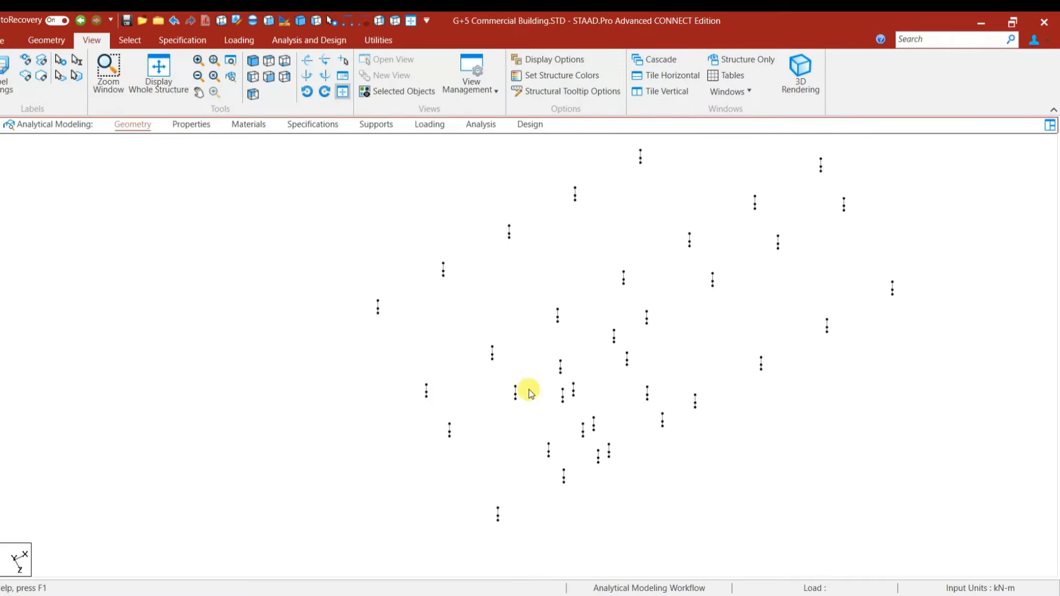
pyautogui.scroll(-3, 530, 389)
pyautogui.moveTo(753, 388); pyautogui.dragTo(723, 417, button='middle')
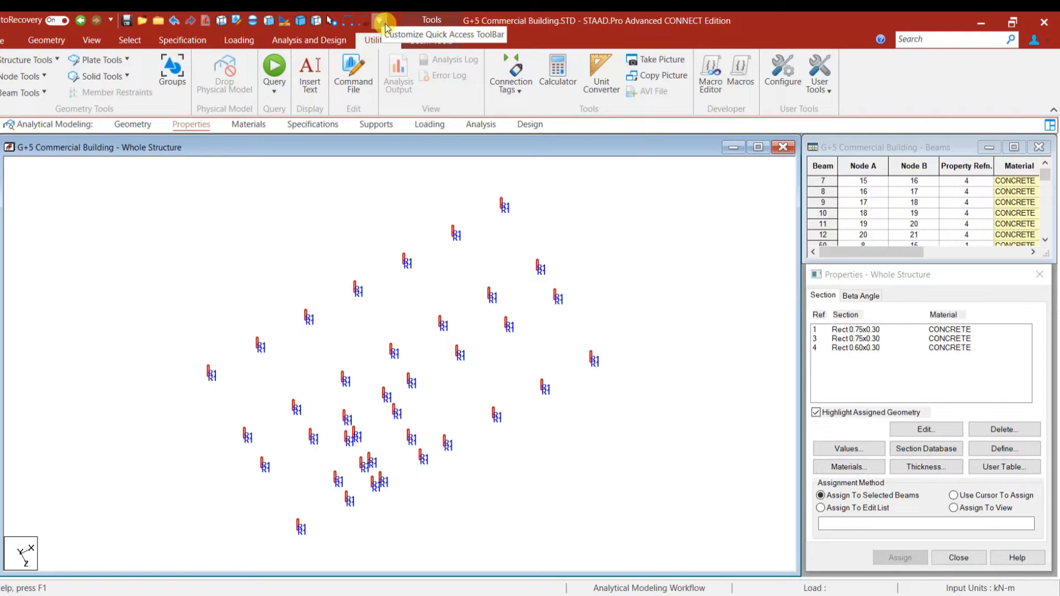
# Add the Beta Angle command to the Quick Access Toolbar and accept the customization.
pyautogui.click(380, 21)
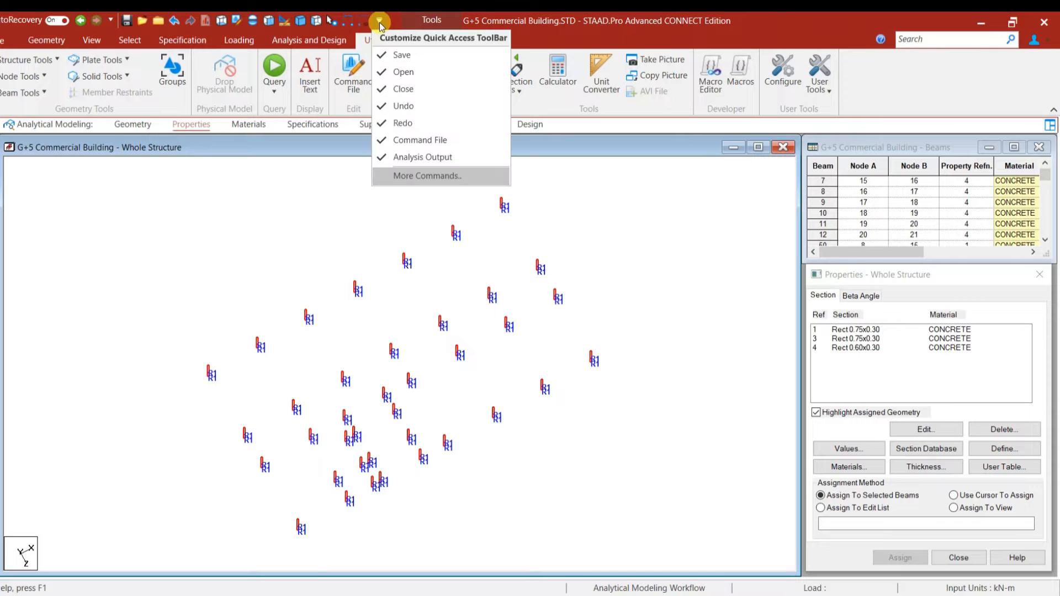
pyautogui.click(436, 219)
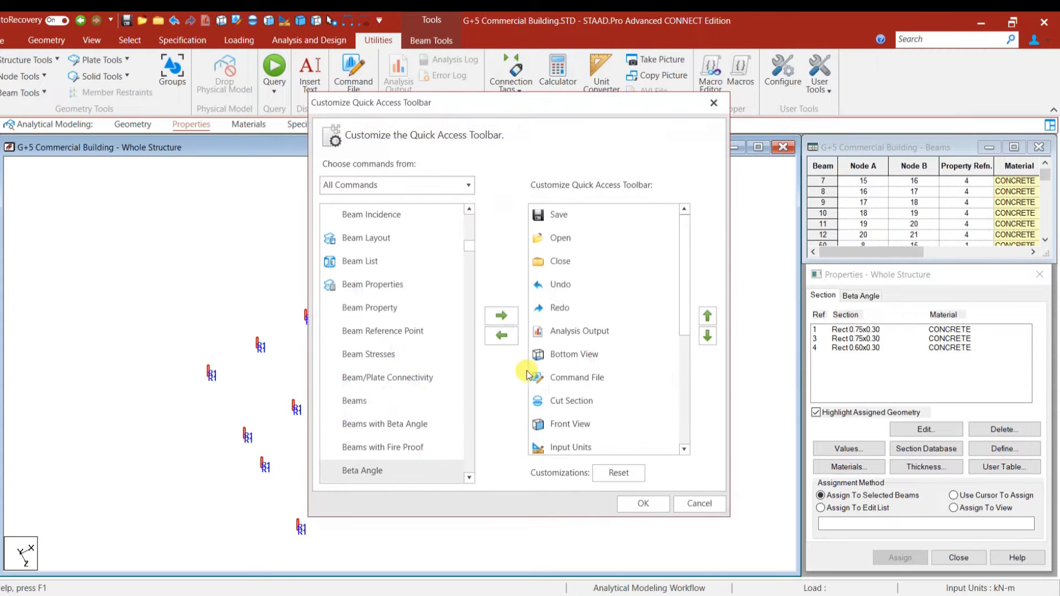
pyautogui.scroll(-3, 400, 402)
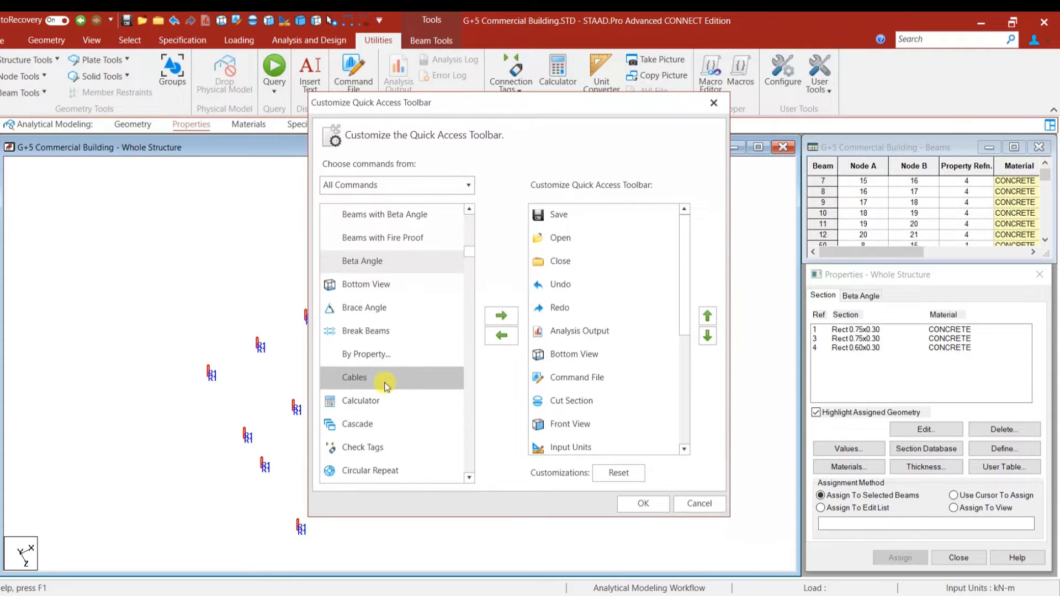
pyautogui.scroll(2, 398, 383)
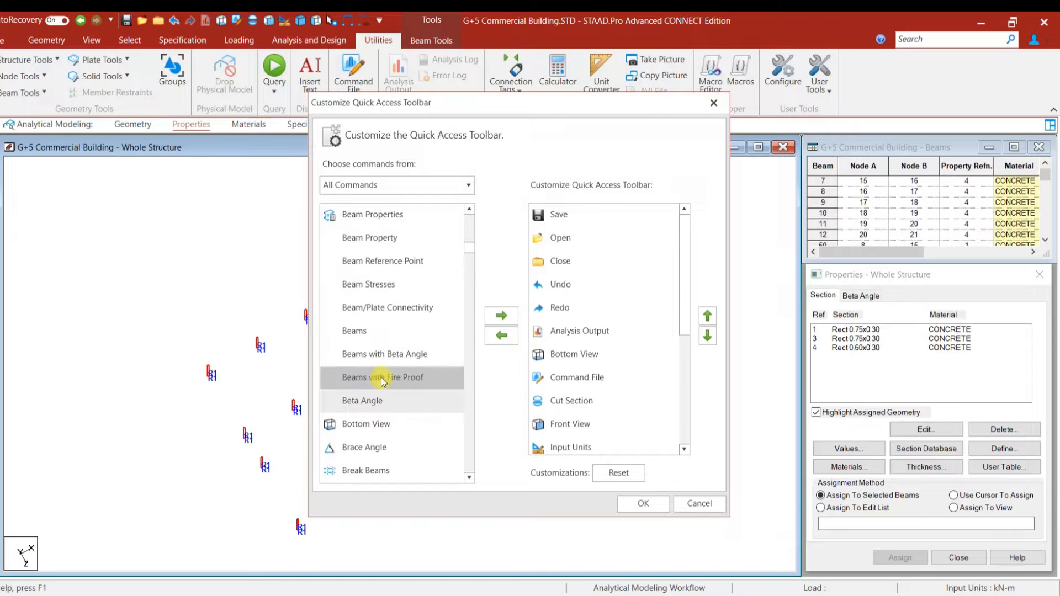
pyautogui.click(381, 400)
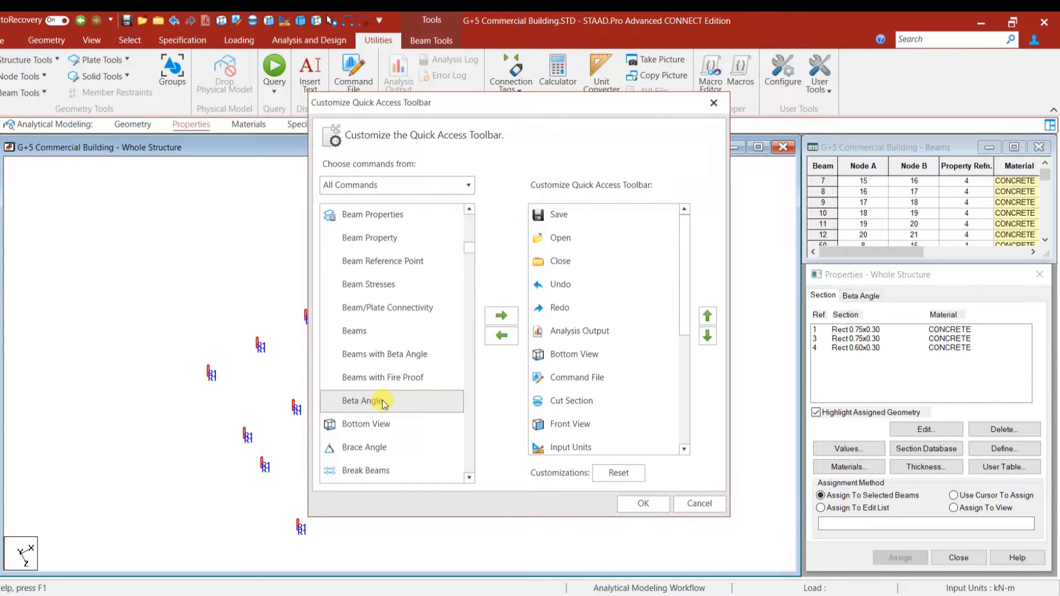
pyautogui.click(504, 316)
pyautogui.click(644, 504)
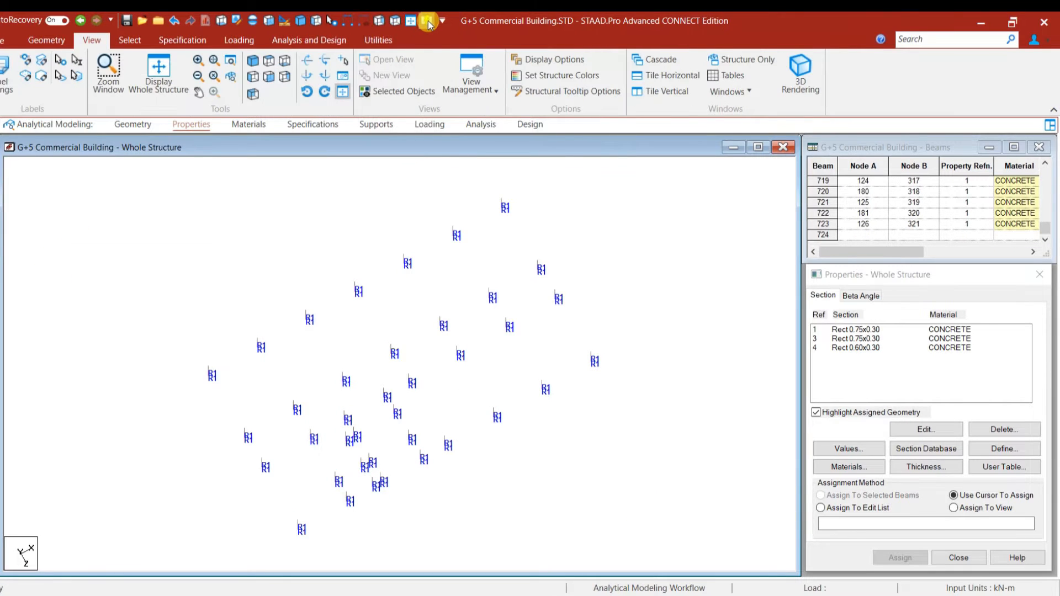
# Assign a beta angle of 90 degrees to all columns in the view.
pyautogui.click(428, 22)
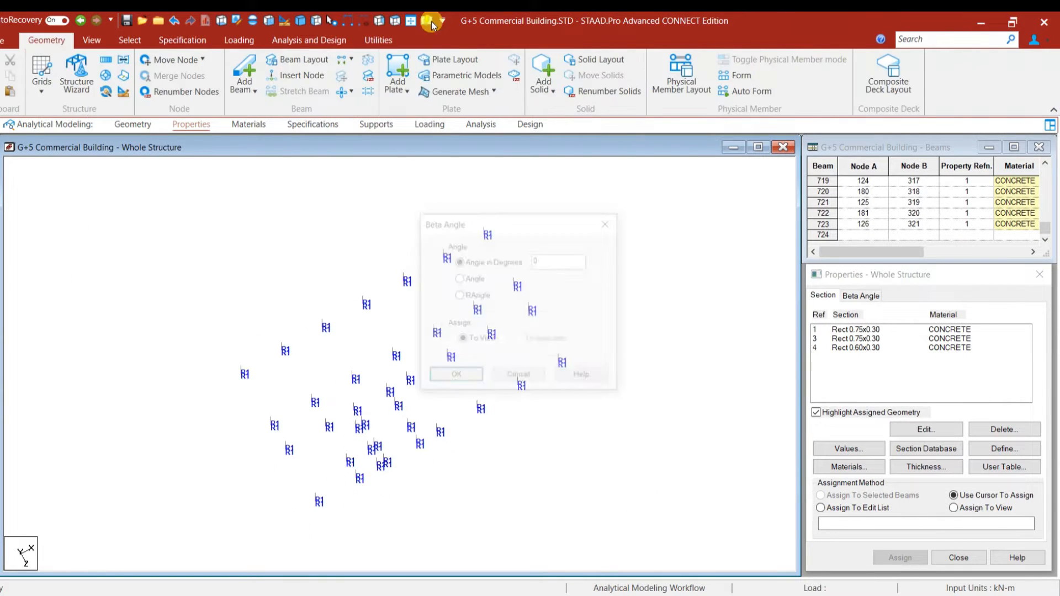
pyautogui.moveTo(526, 227); pyautogui.dragTo(765, 237)
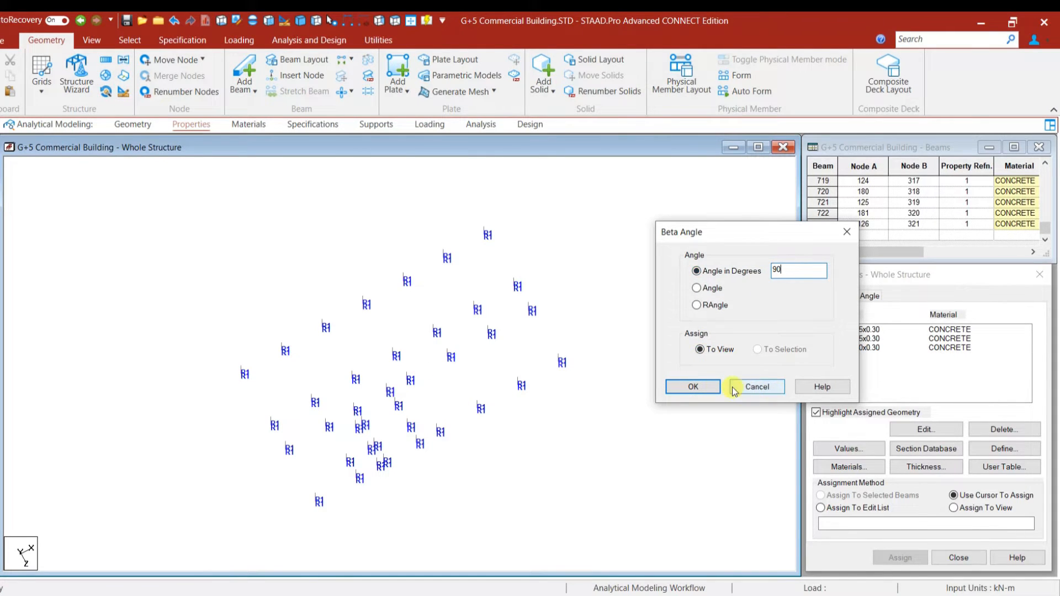
pyautogui.click(708, 386)
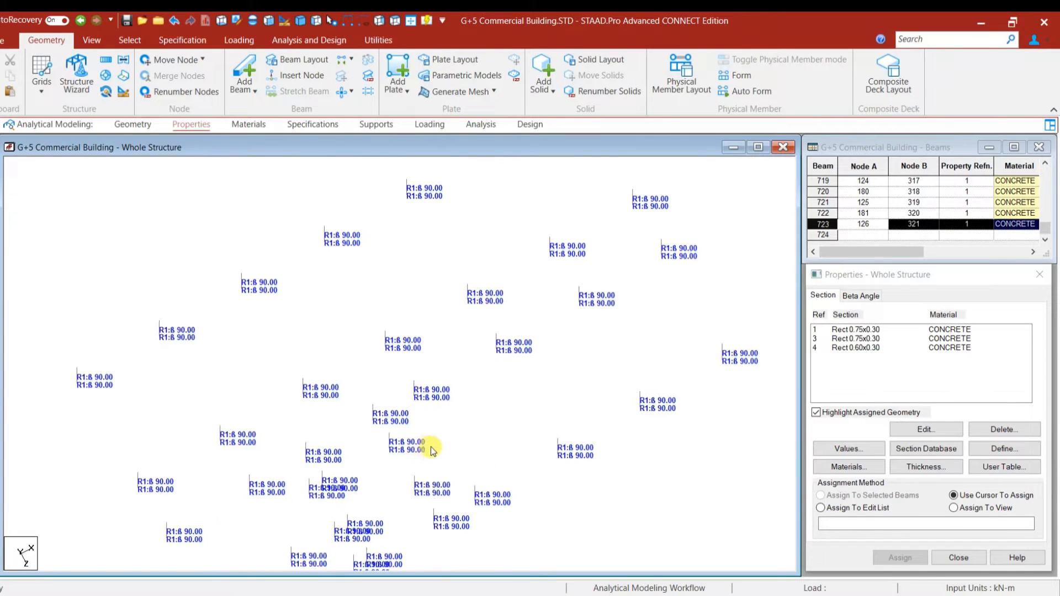
# Set the beta angle to 0 degrees for only the stair-core column that corresponds to SC2 on the framing layout.
pyautogui.click(357, 385)
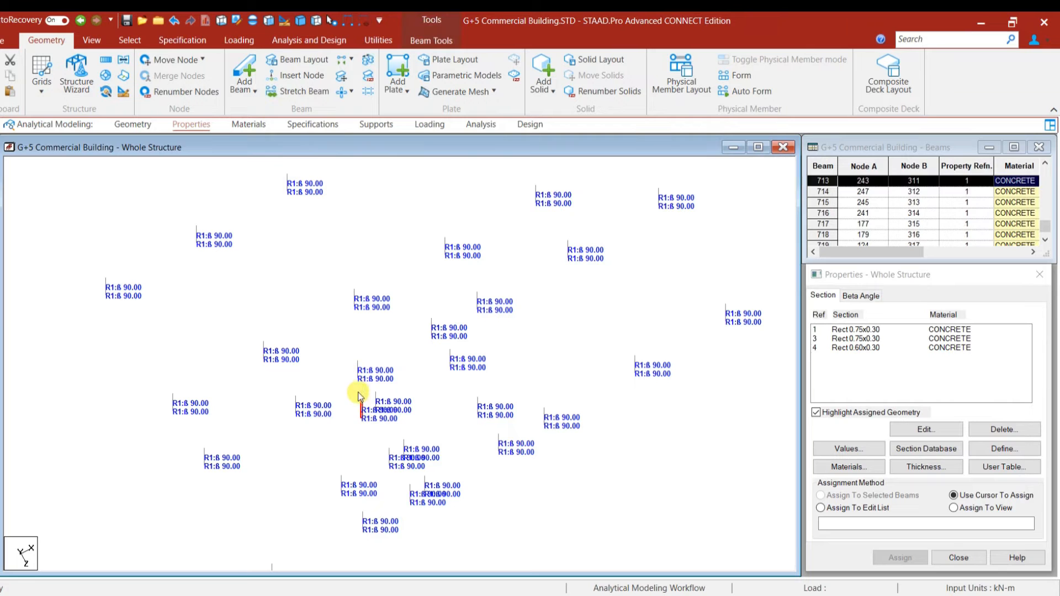
pyautogui.click(369, 411)
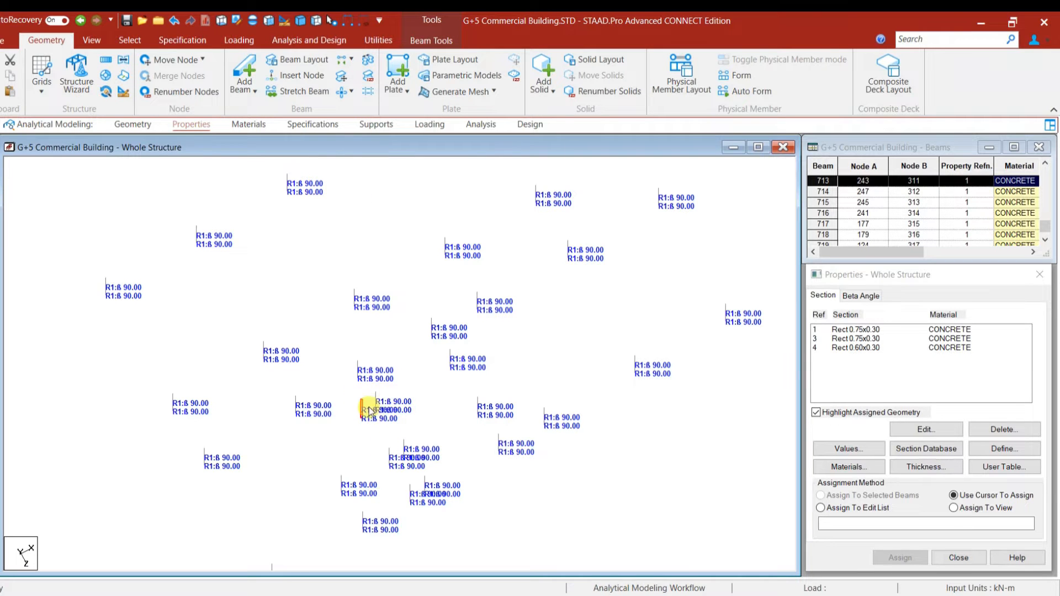
pyautogui.rightClick(361, 409)
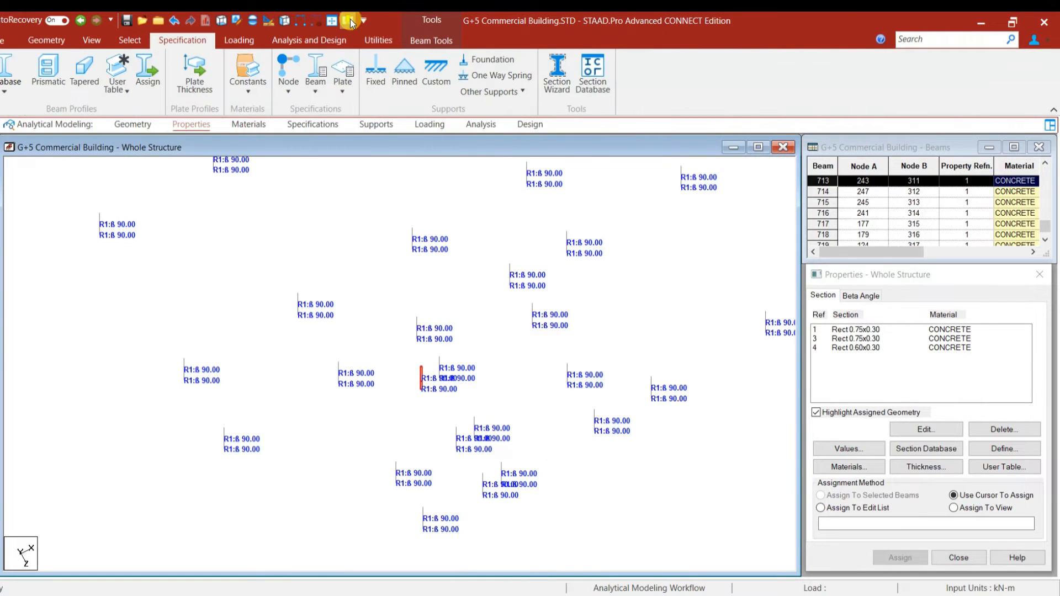
pyautogui.click(350, 22)
pyautogui.doubleClick(546, 268)
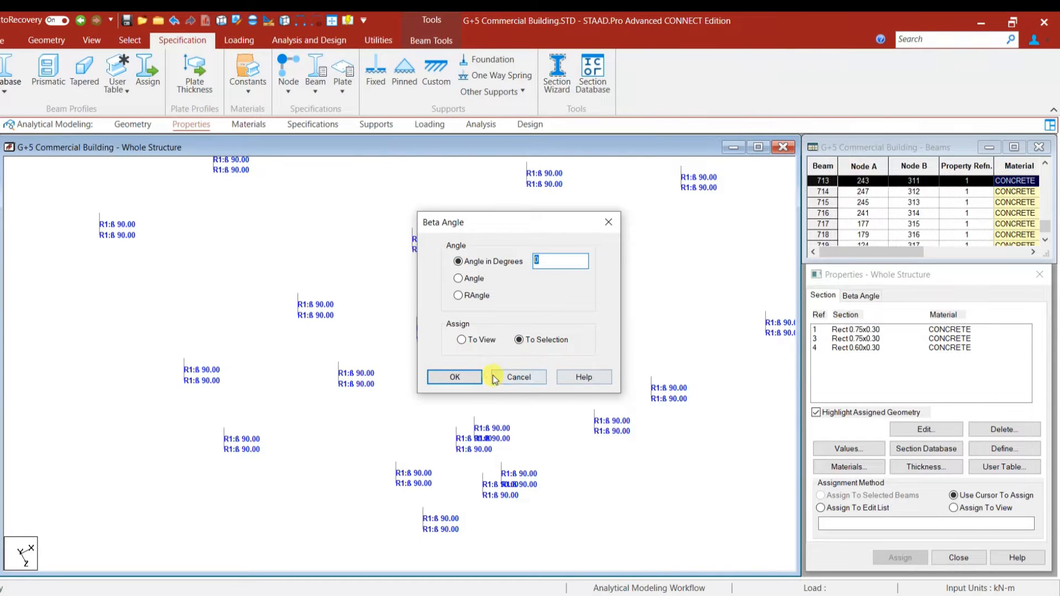
pyautogui.click(465, 378)
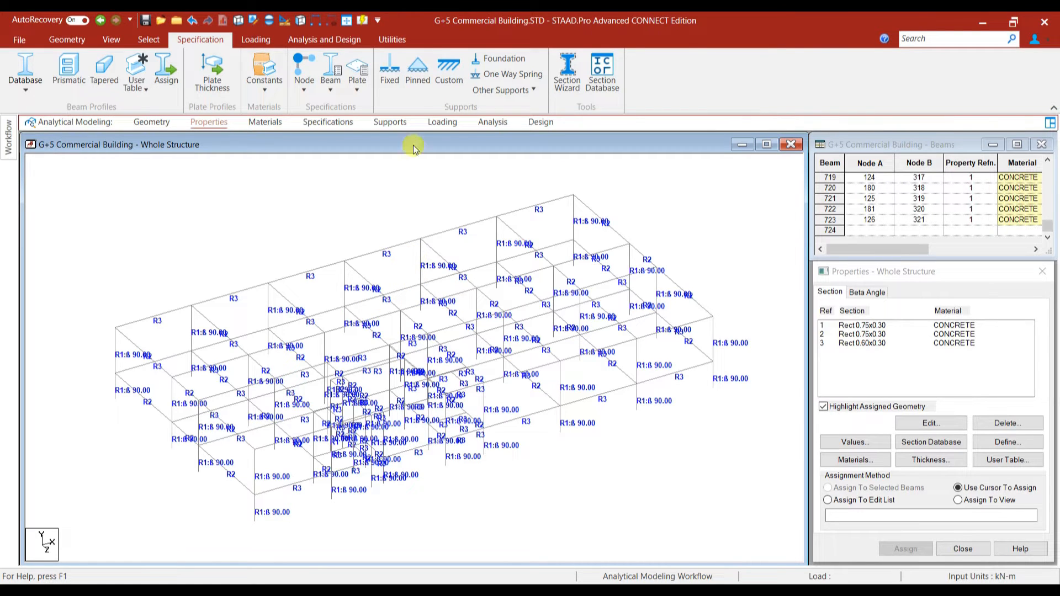
# Inspect the column orientations in a 3D rendering of the whole structure, then close the rendered view.
pyautogui.click(111, 39)
pyautogui.click(804, 72)
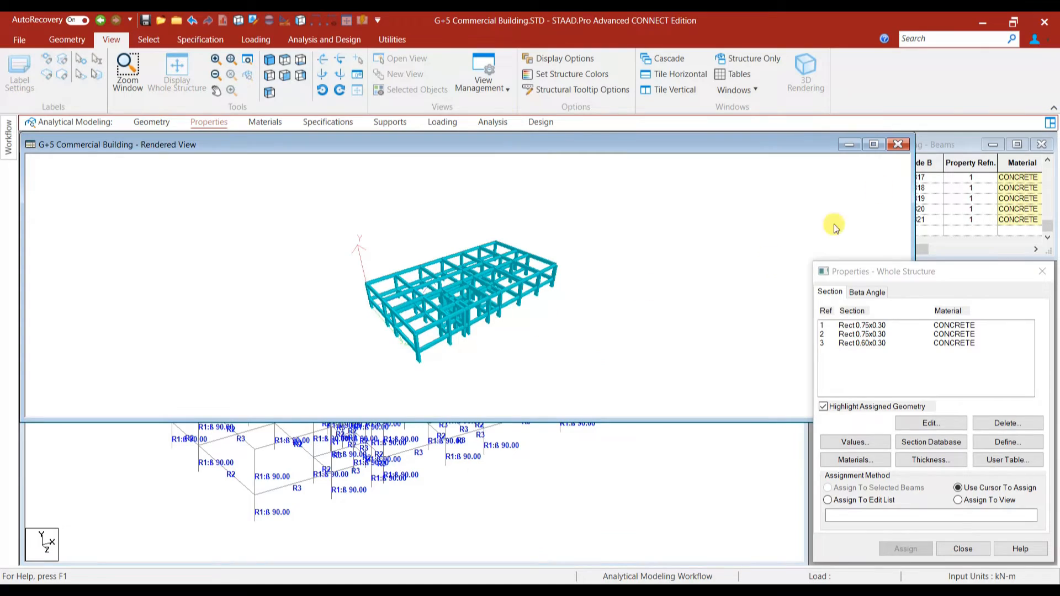
pyautogui.click(874, 144)
pyautogui.moveTo(670, 467); pyautogui.dragTo(592, 410)
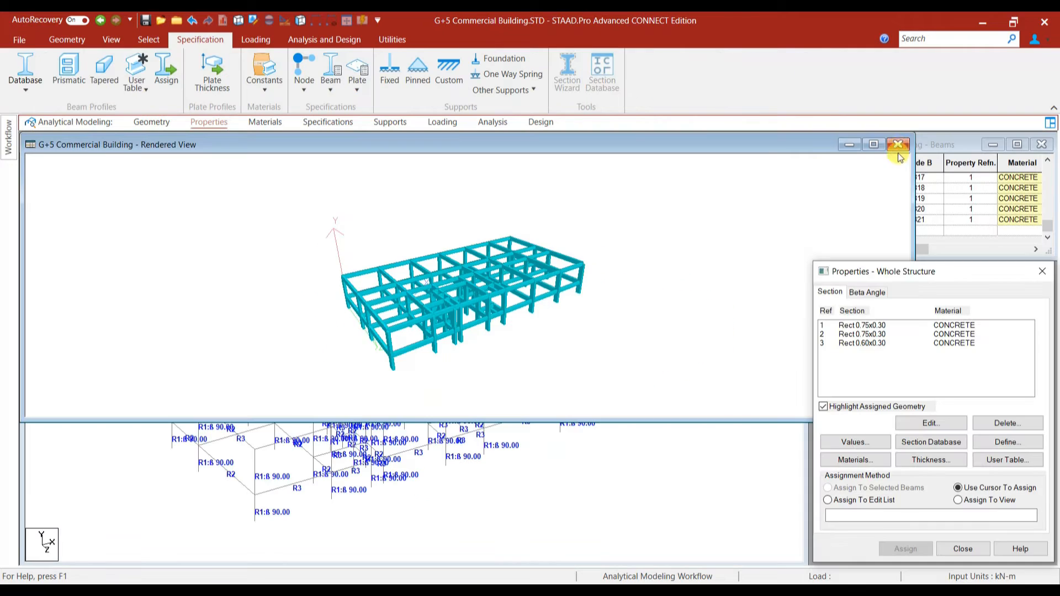
pyautogui.click(898, 145)
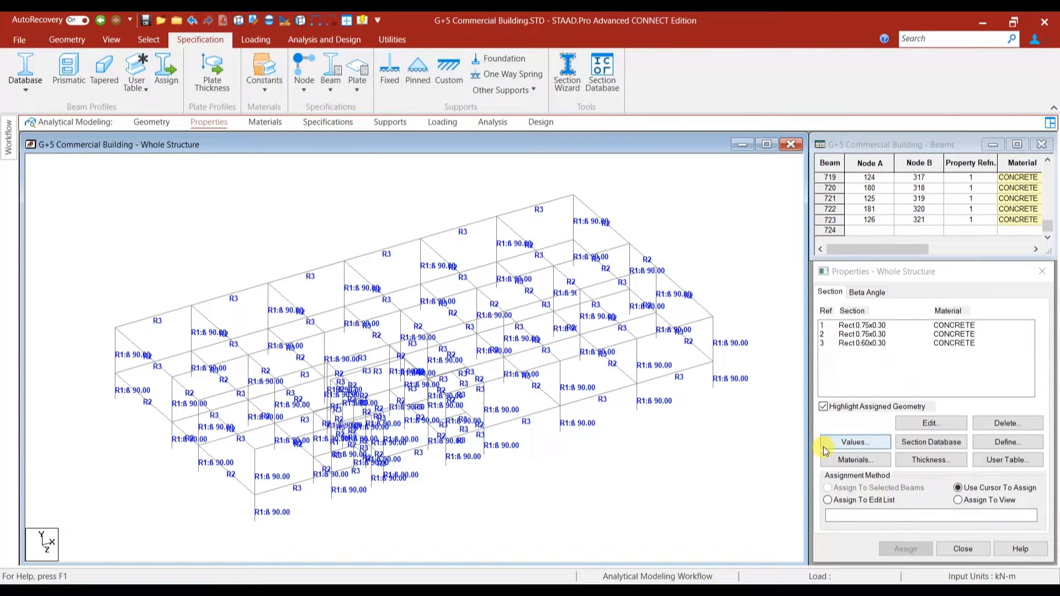
# Set the CONCRETE material's compressive strength to 30000 kN/m2, reassign it to its highlighted members, and close the material dialog.
pyautogui.click(266, 121)
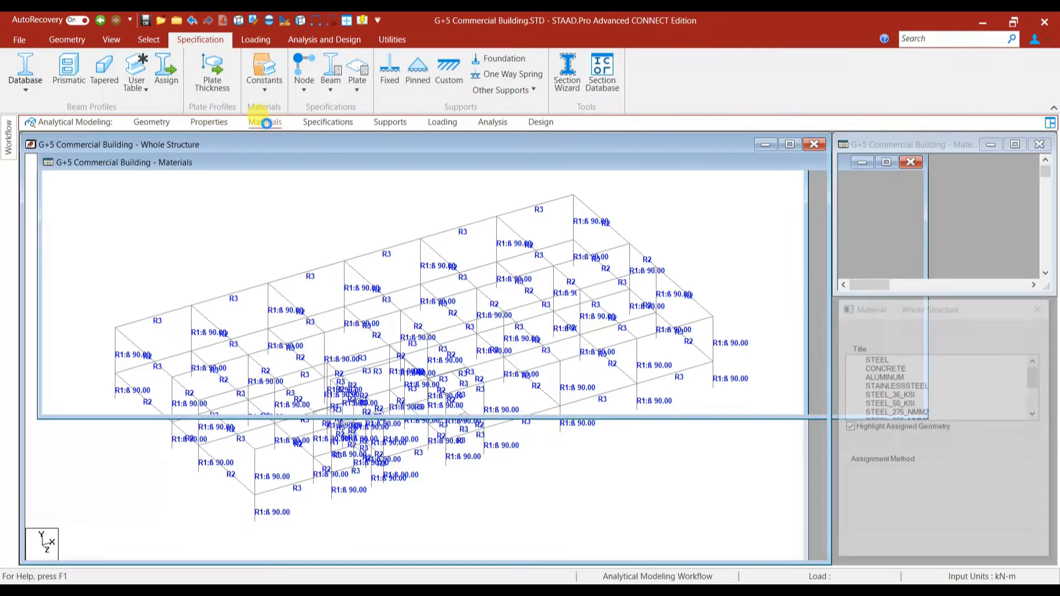
pyautogui.click(887, 368)
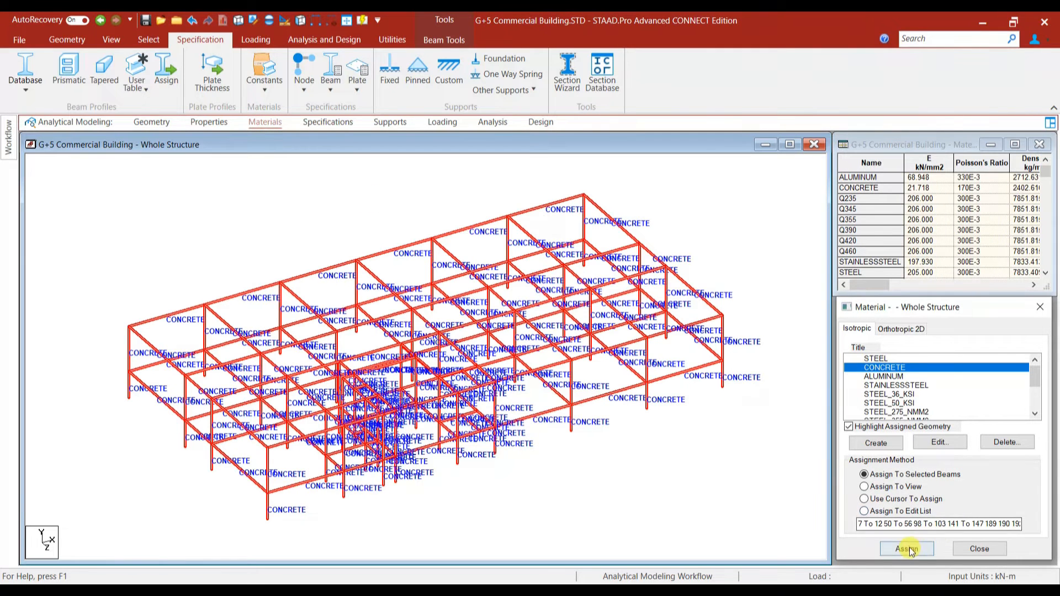
pyautogui.click(940, 442)
pyautogui.moveTo(575, 413); pyautogui.dragTo(429, 418)
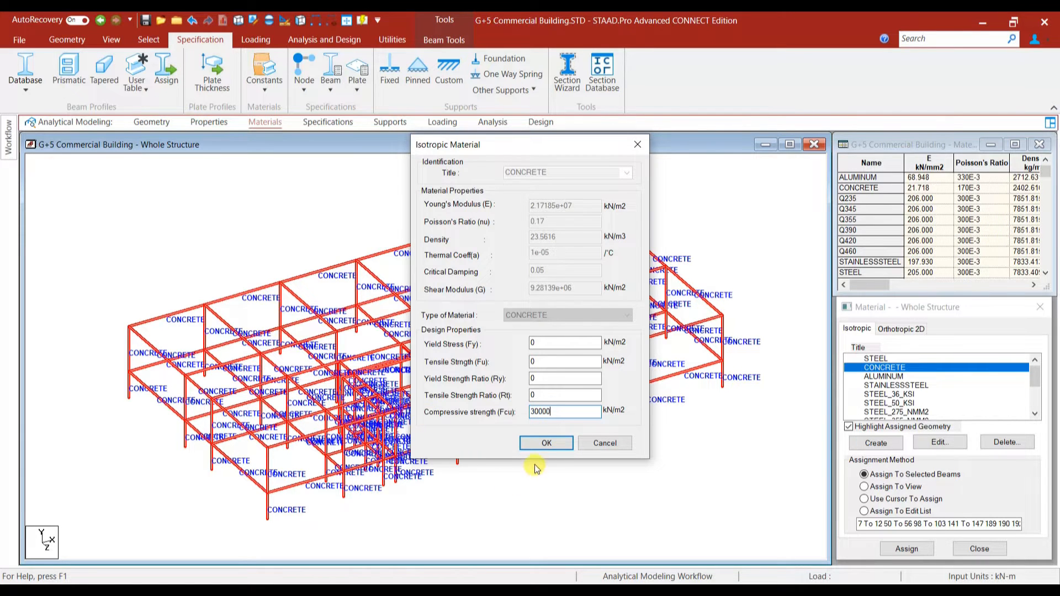
pyautogui.click(546, 443)
pyautogui.click(907, 549)
pyautogui.click(935, 473)
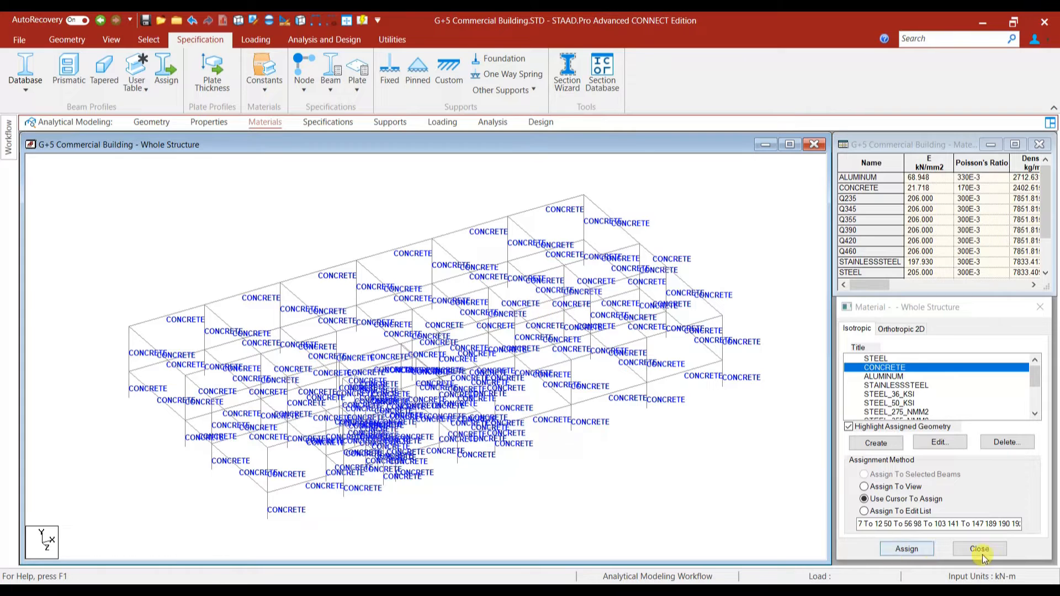
pyautogui.click(1040, 308)
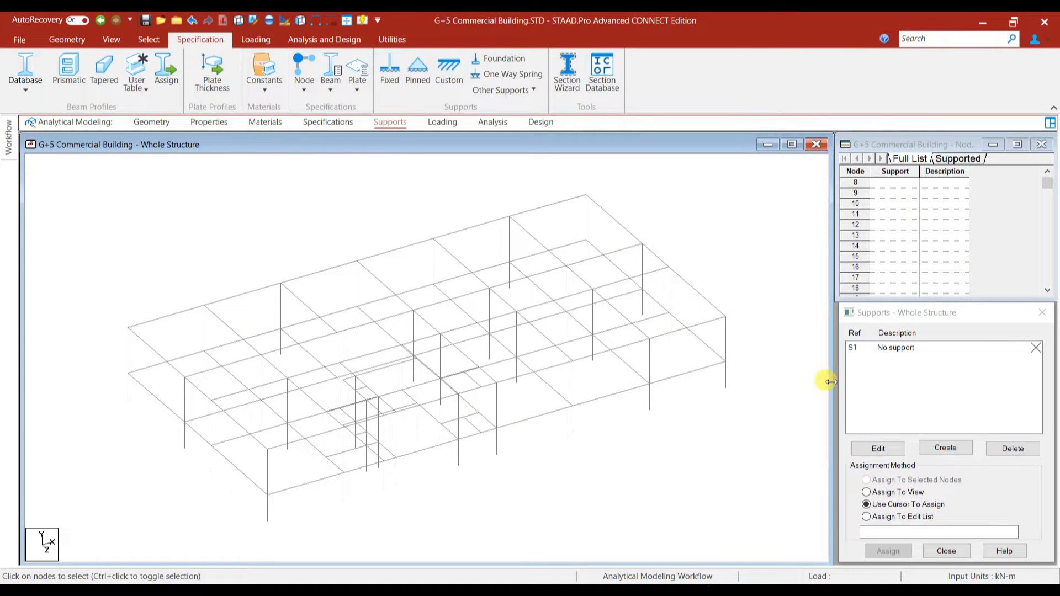
# Create a fixed support definition for the structure.
pyautogui.click(947, 448)
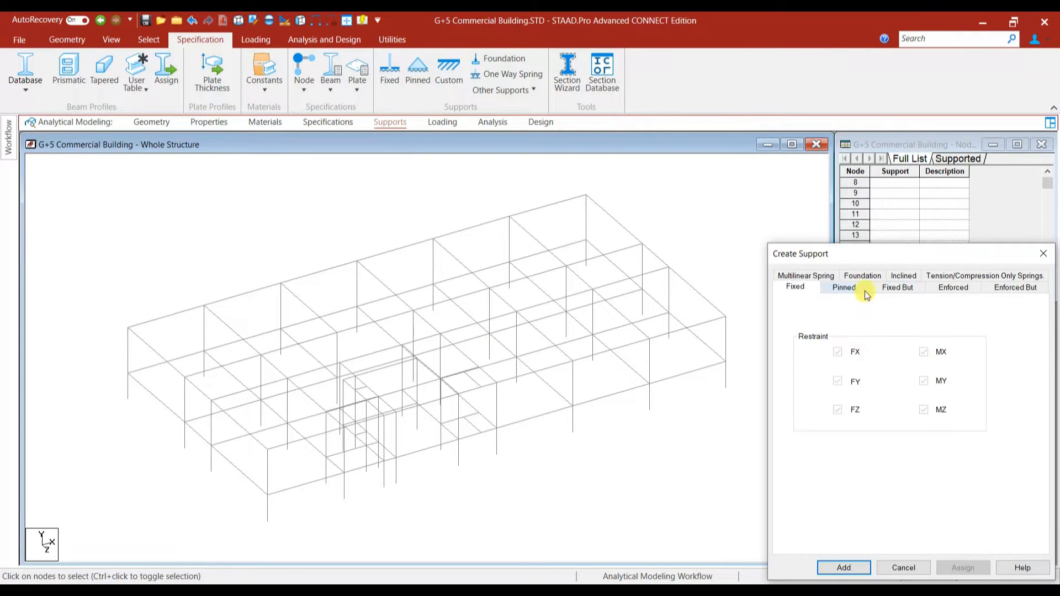
pyautogui.click(844, 567)
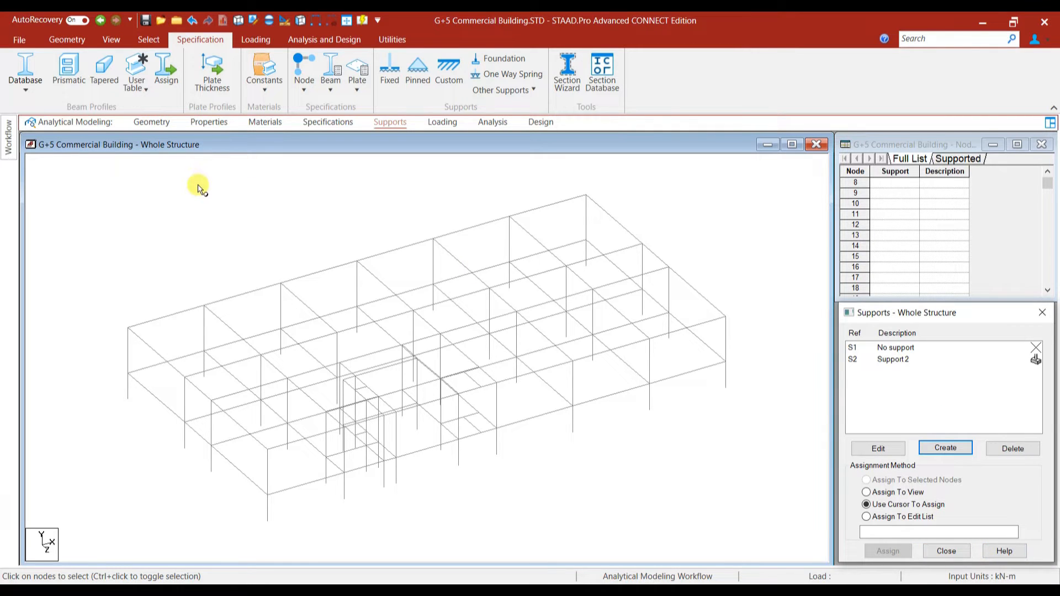
# Assign the fixed support to all column base nodes of the structure and close the supports dialog.
pyautogui.click(111, 40)
pyautogui.click(269, 61)
pyautogui.moveTo(109, 432); pyautogui.dragTo(808, 514)
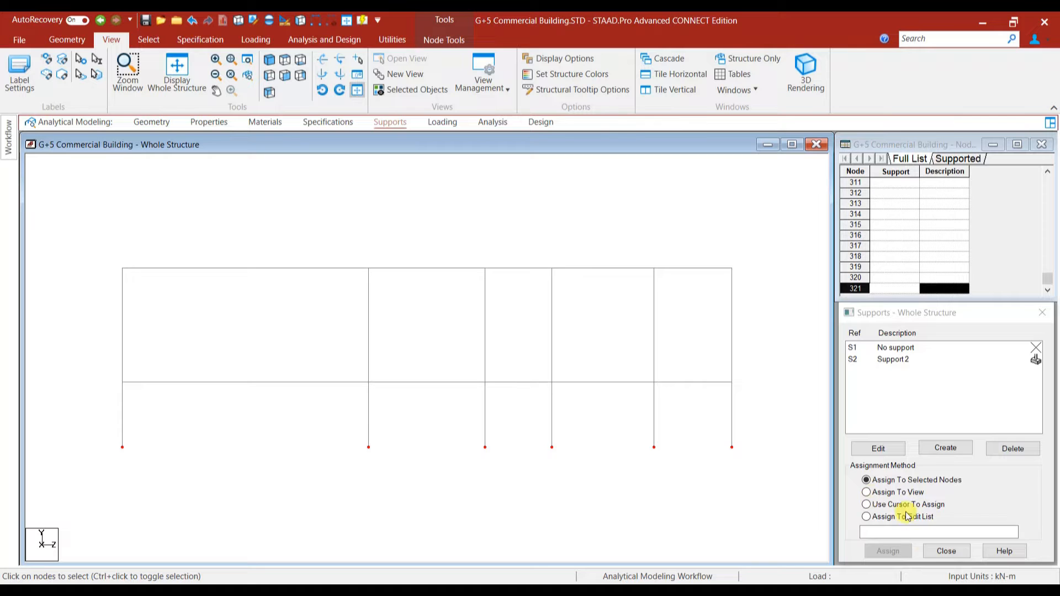
pyautogui.click(939, 426)
pyautogui.click(782, 491)
pyautogui.moveTo(111, 416); pyautogui.dragTo(784, 497)
pyautogui.click(910, 548)
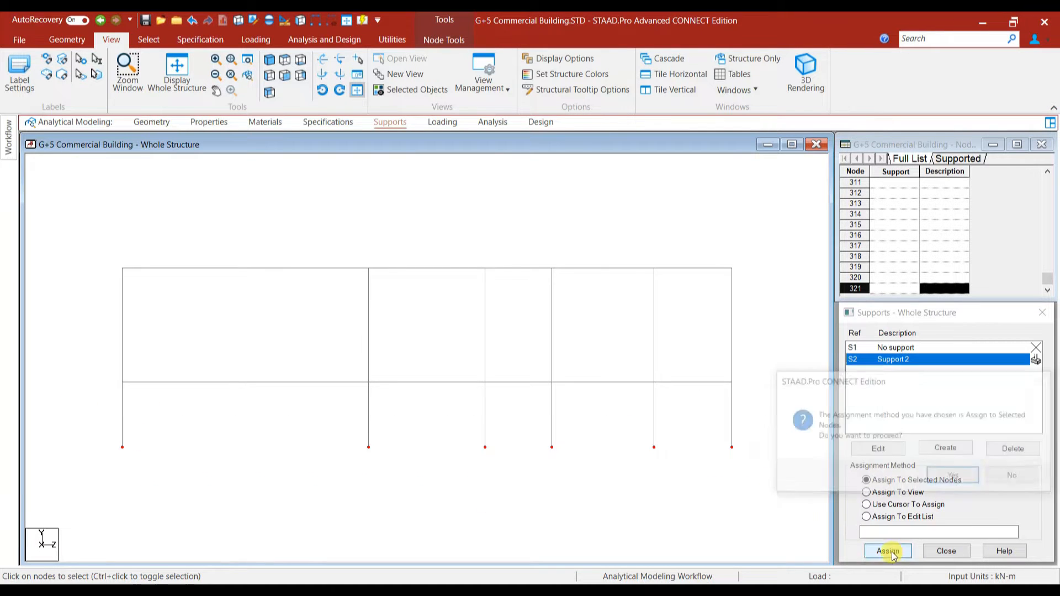
pyautogui.click(957, 480)
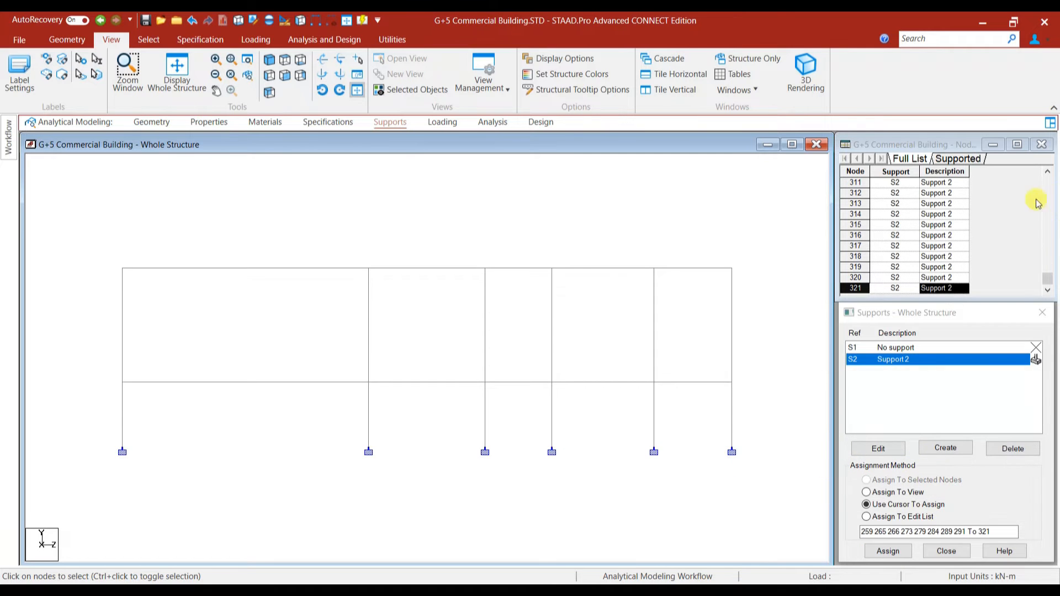
pyautogui.click(1043, 312)
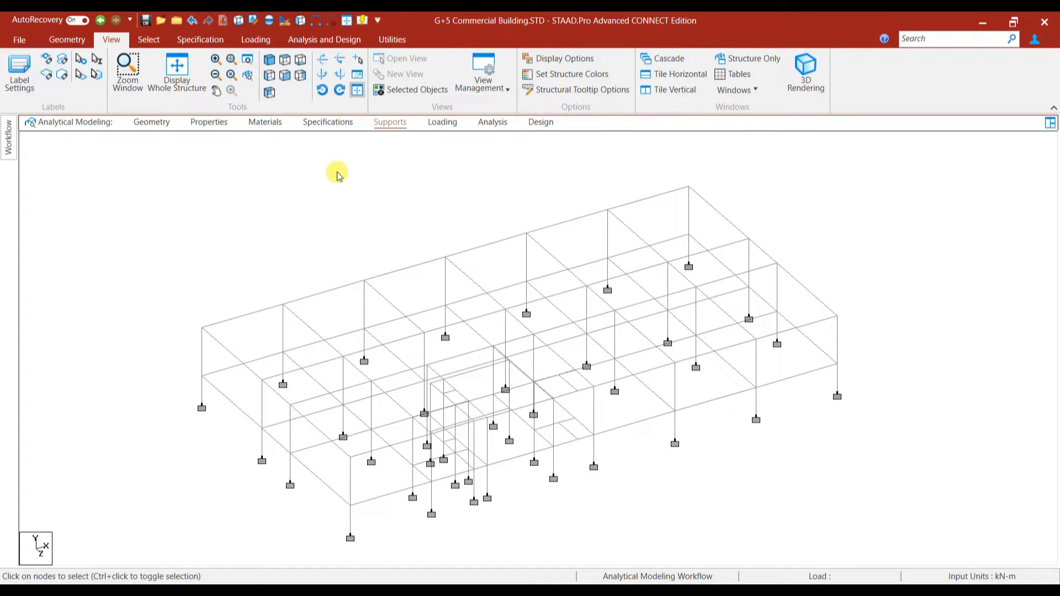
# Start a new seismic definition using the Indian IS 1893 (Part 1):2016 code type.
pyautogui.click(442, 122)
pyautogui.click(905, 178)
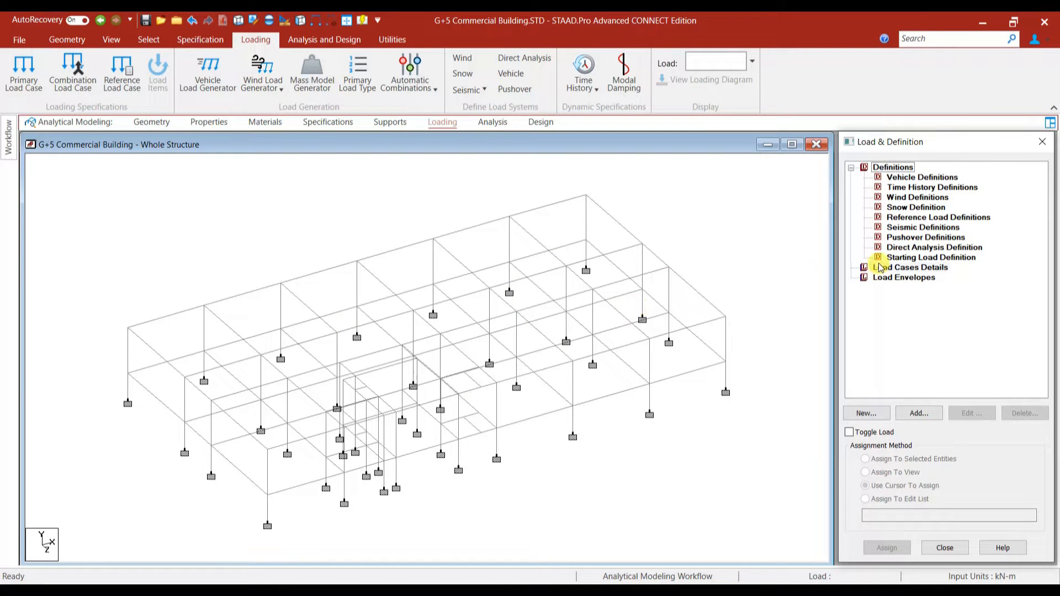
pyautogui.click(916, 227)
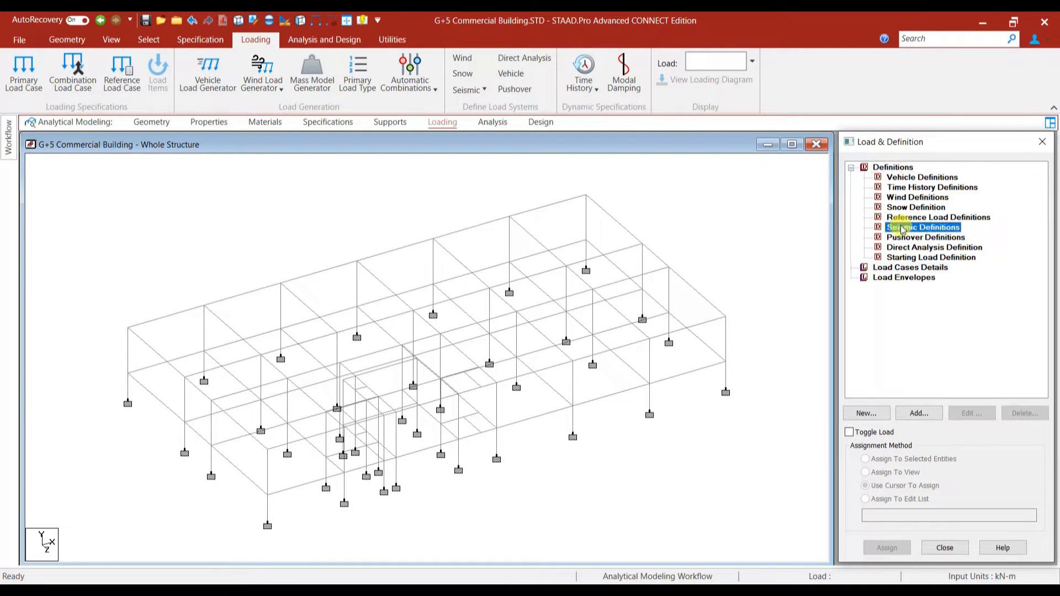
pyautogui.click(919, 414)
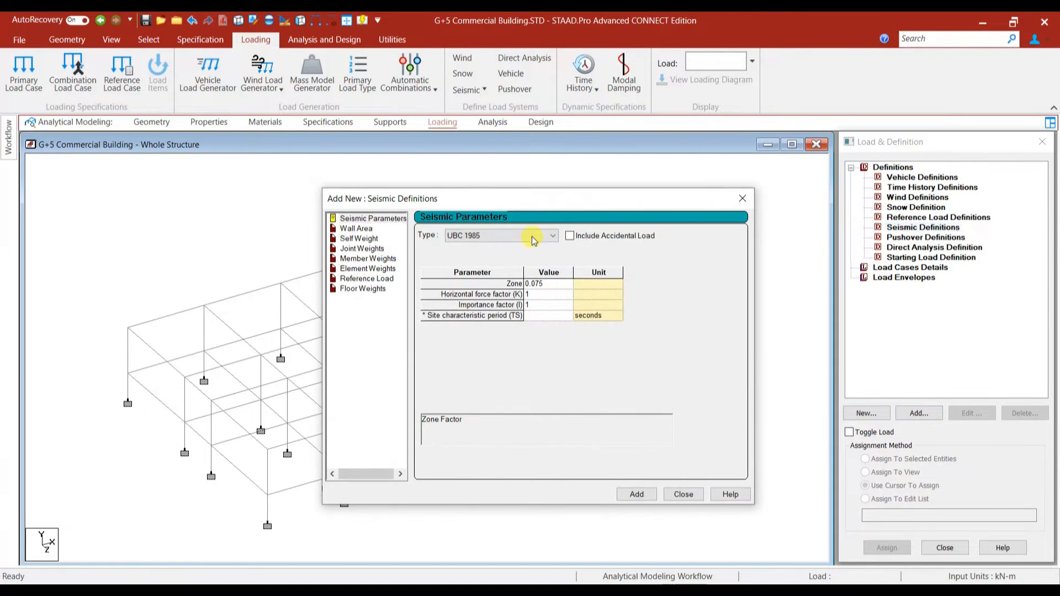
pyautogui.click(534, 236)
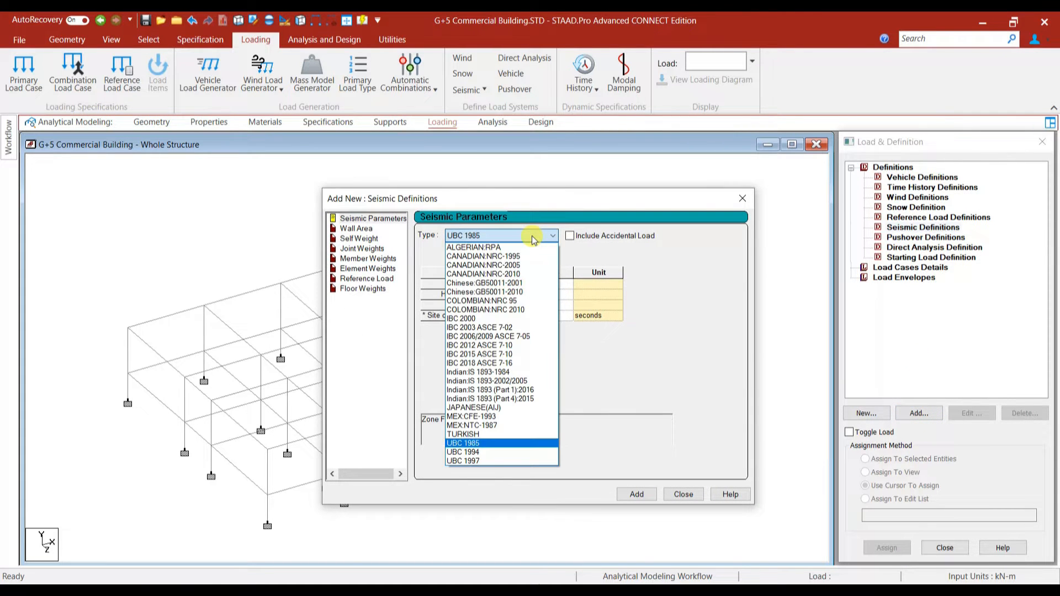
pyautogui.click(519, 390)
pyautogui.scroll(-1, 665, 355)
pyautogui.scroll(1, 650, 307)
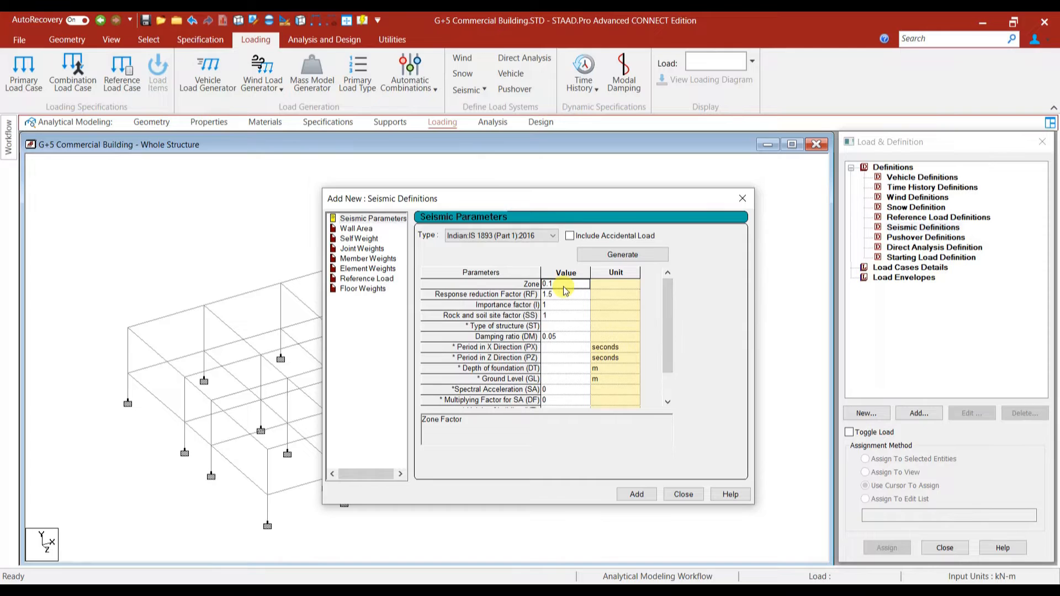
# Check the seismic zone factor table in the IS 1893 PDF and set the zone value to 0.16.
pyautogui.hotkey('alt', 'Tab')
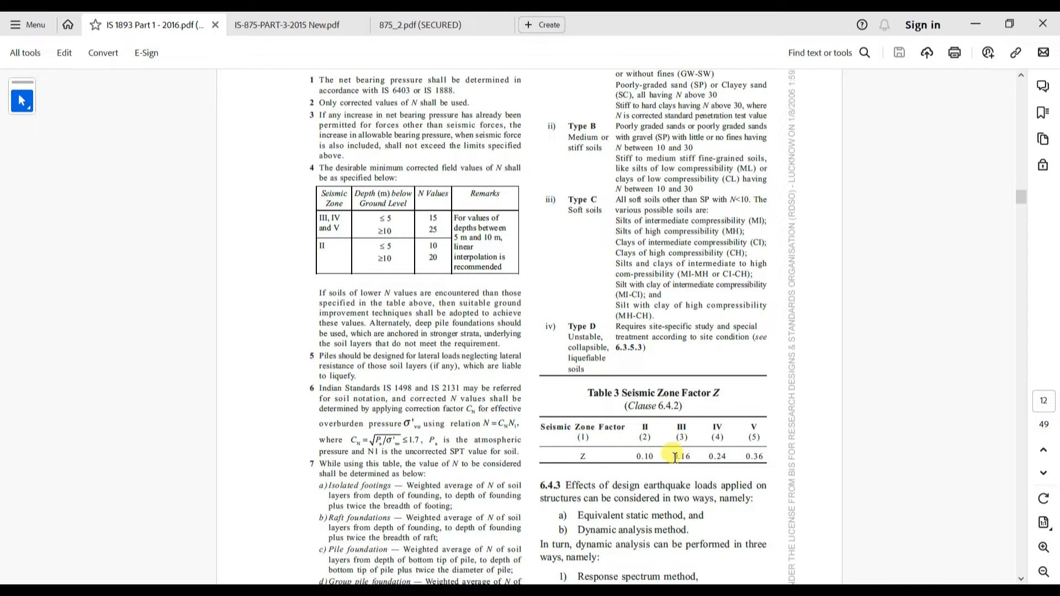
pyautogui.hotkey('alt', 'Tab')
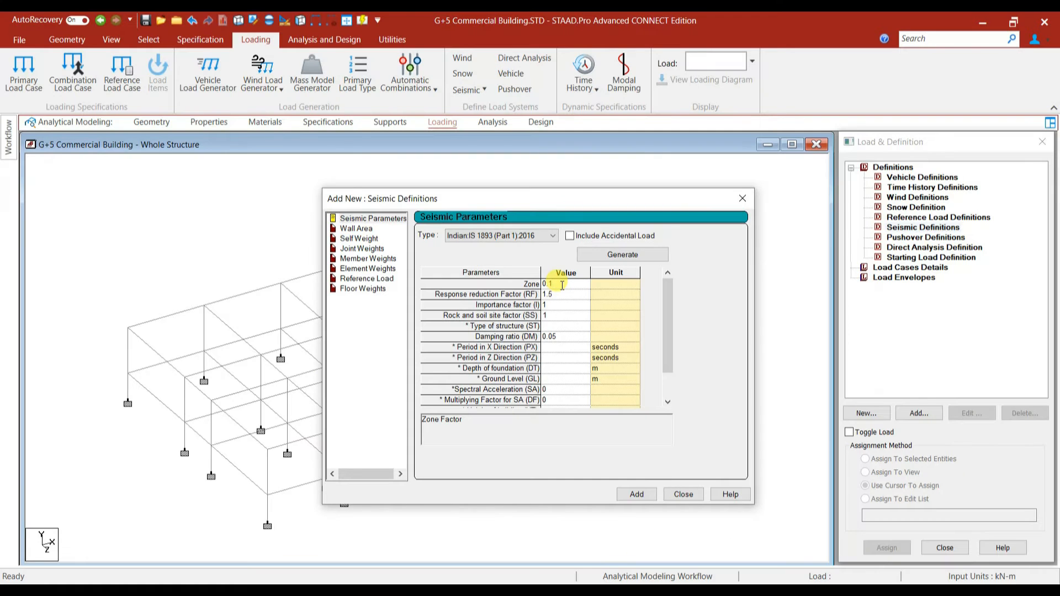
pyautogui.click(569, 296)
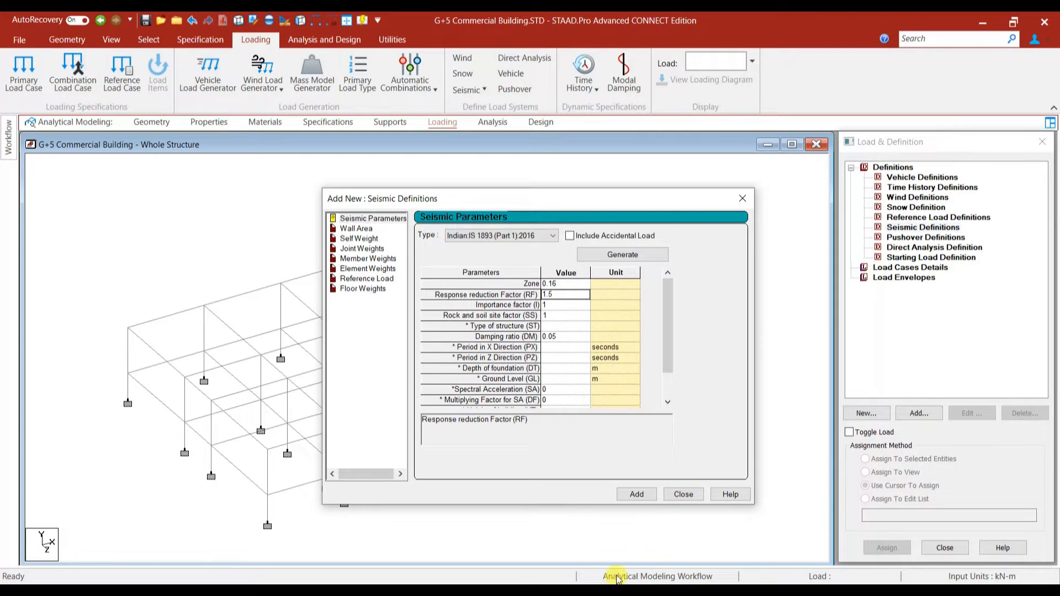
pyautogui.click(559, 306)
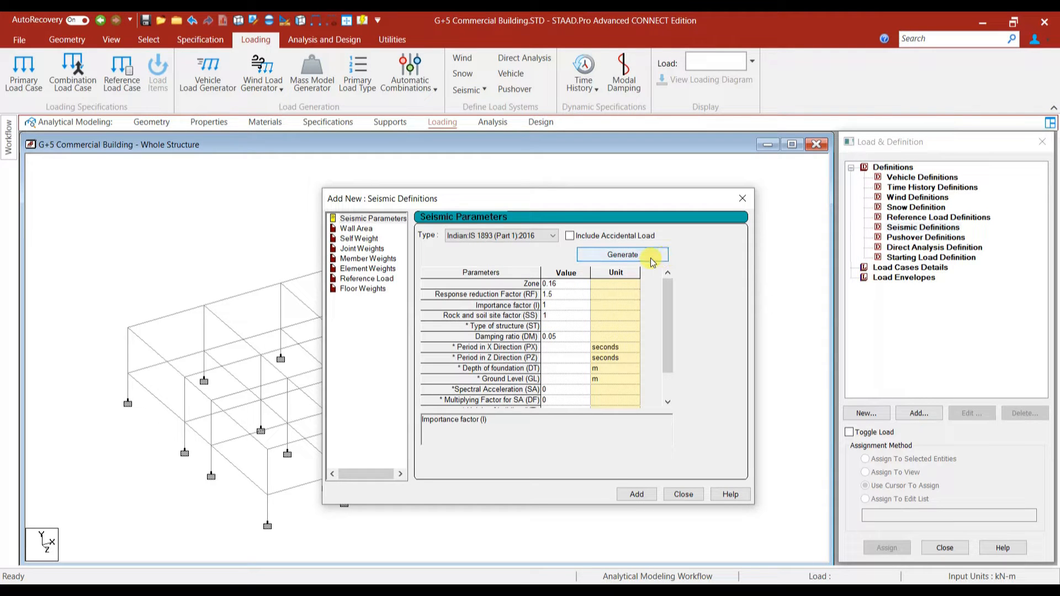
# In the IS 1893 parameter generator, choose Mumbai as the city and RC buildings with Special Moment Resisting Frame for response reduction.
pyautogui.click(631, 255)
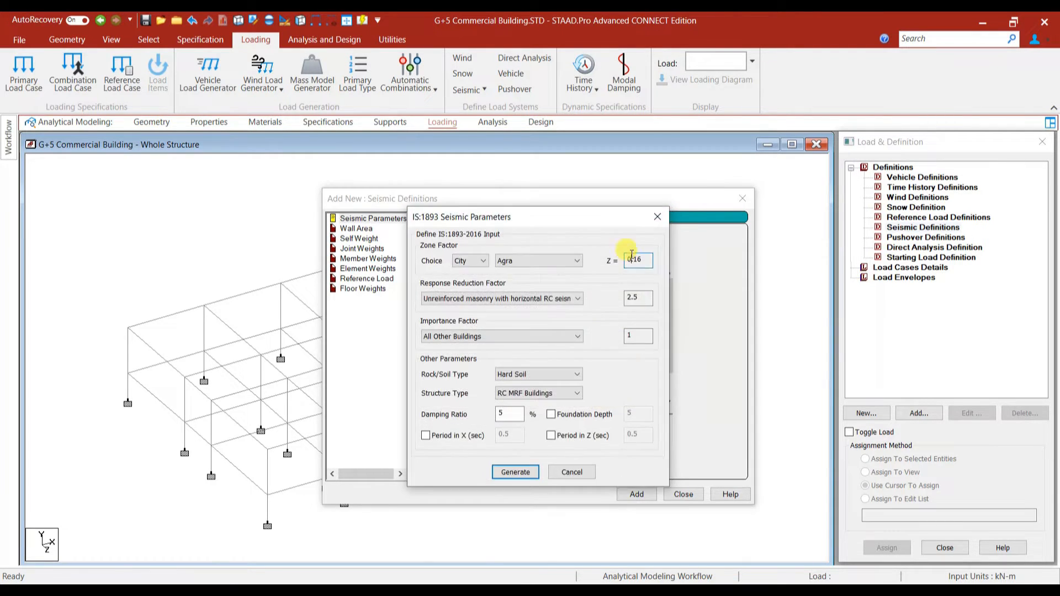
pyautogui.click(519, 262)
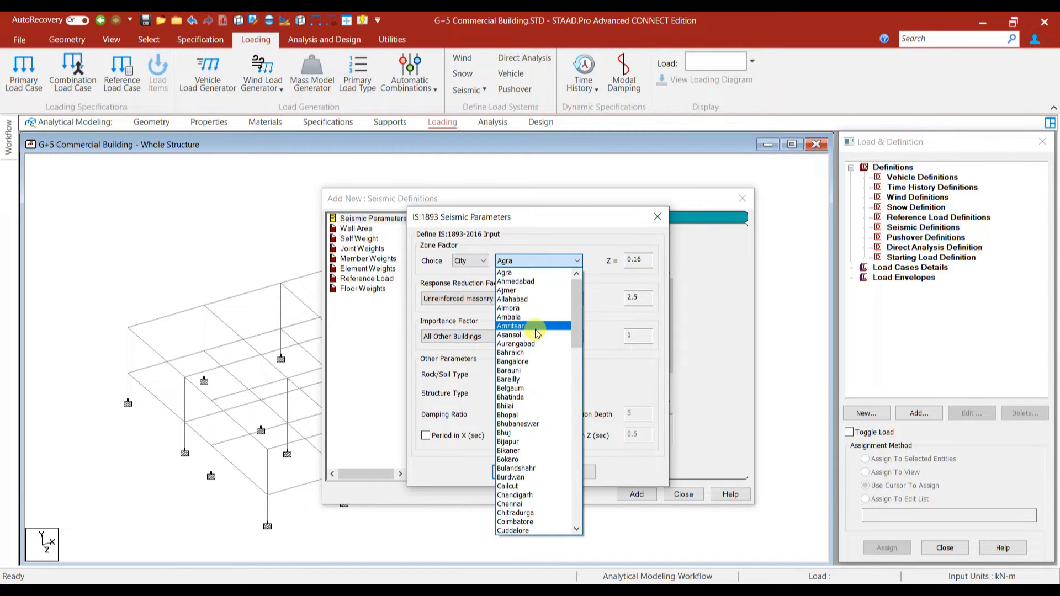
pyautogui.scroll(-10, 522, 498)
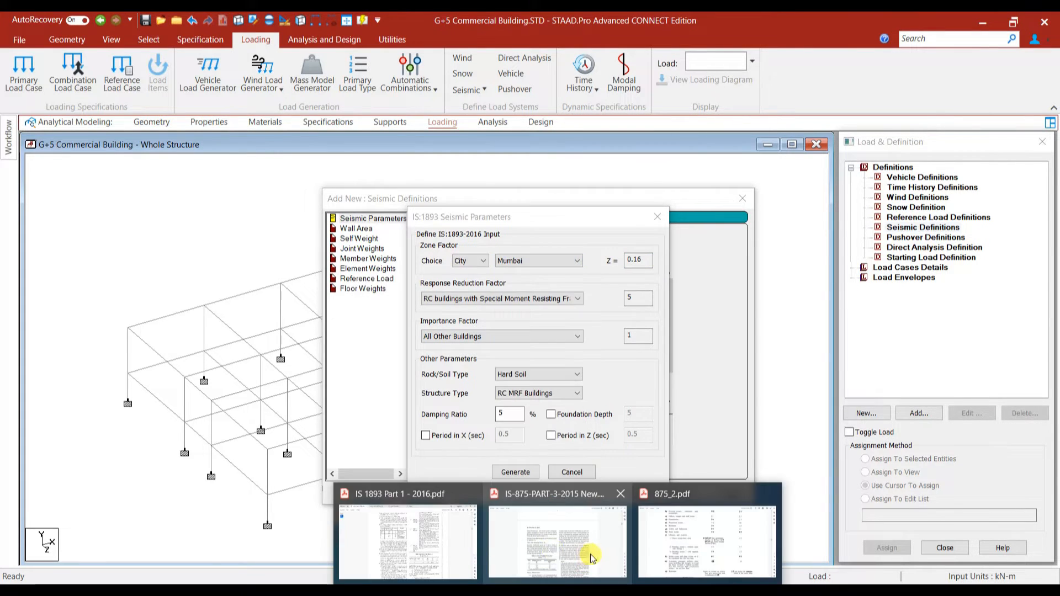
# Review Table 9 in the IS 1893 PDF, including its notes, for the response reduction factor of special moment resisting RC frames.
pyautogui.click(421, 526)
pyautogui.scroll(-10, 367, 280)
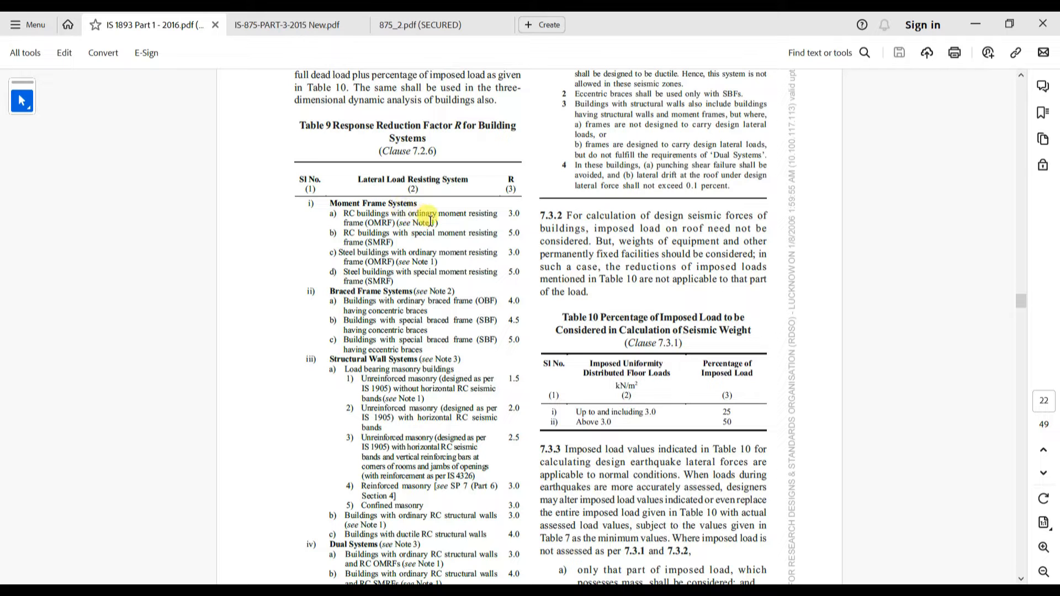
pyautogui.scroll(-2, 426, 231)
pyautogui.scroll(-12, 426, 231)
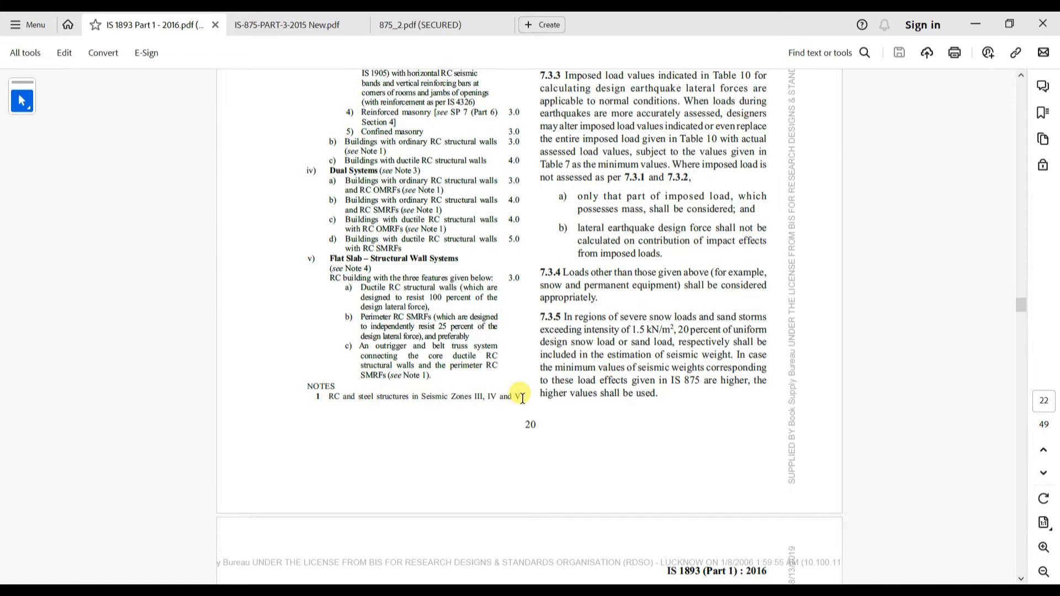
pyautogui.scroll(8, 522, 398)
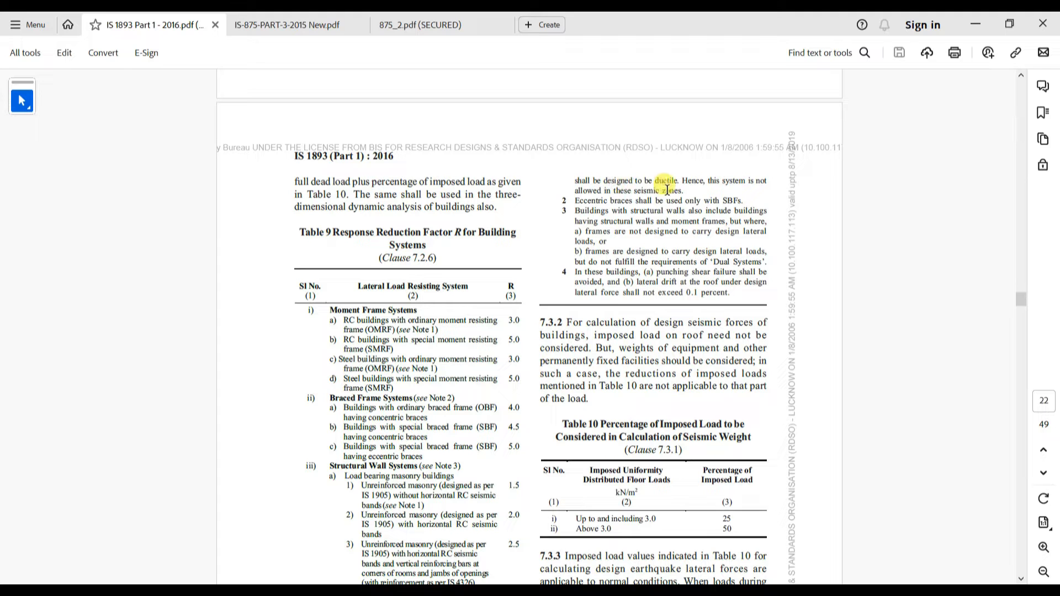
pyautogui.scroll(-2, 367, 268)
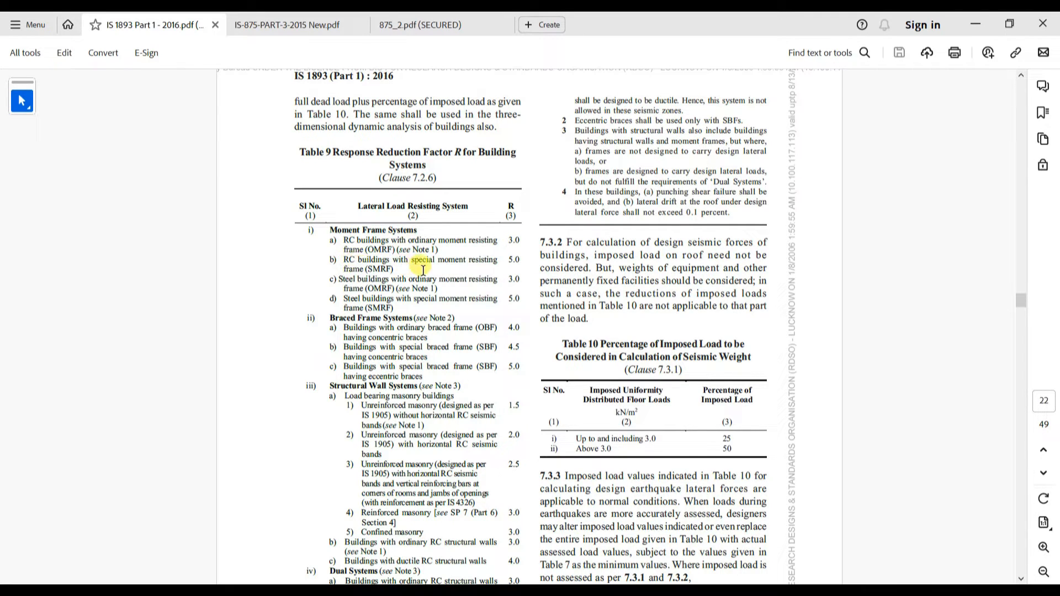
pyautogui.moveTo(524, 260); pyautogui.dragTo(505, 261)
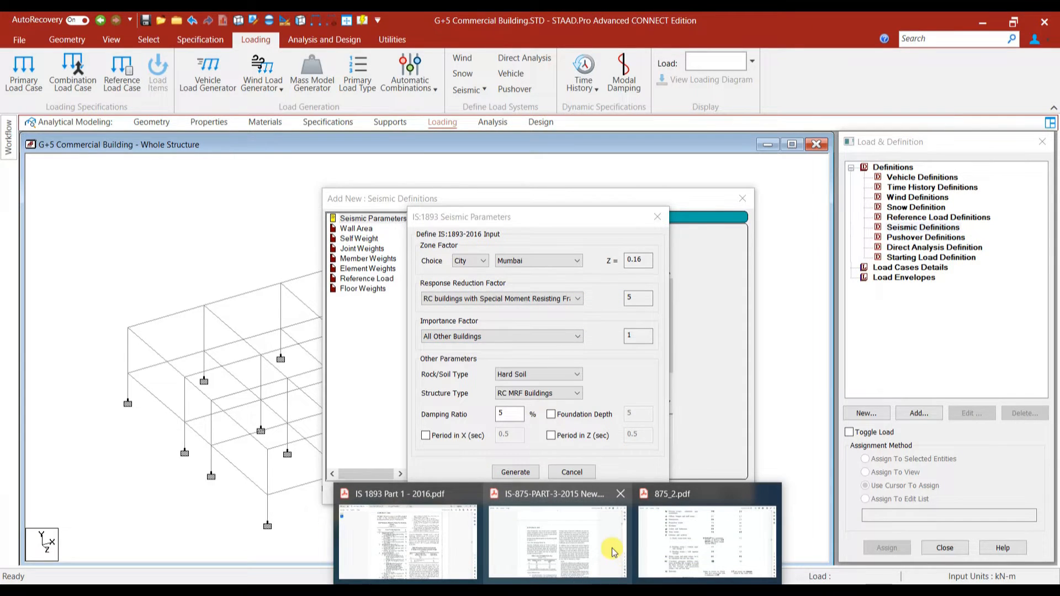
# Consult the importance factor table in IS 1893 and set the importance category to Important Buildings with factor 1.5.
pyautogui.click(611, 550)
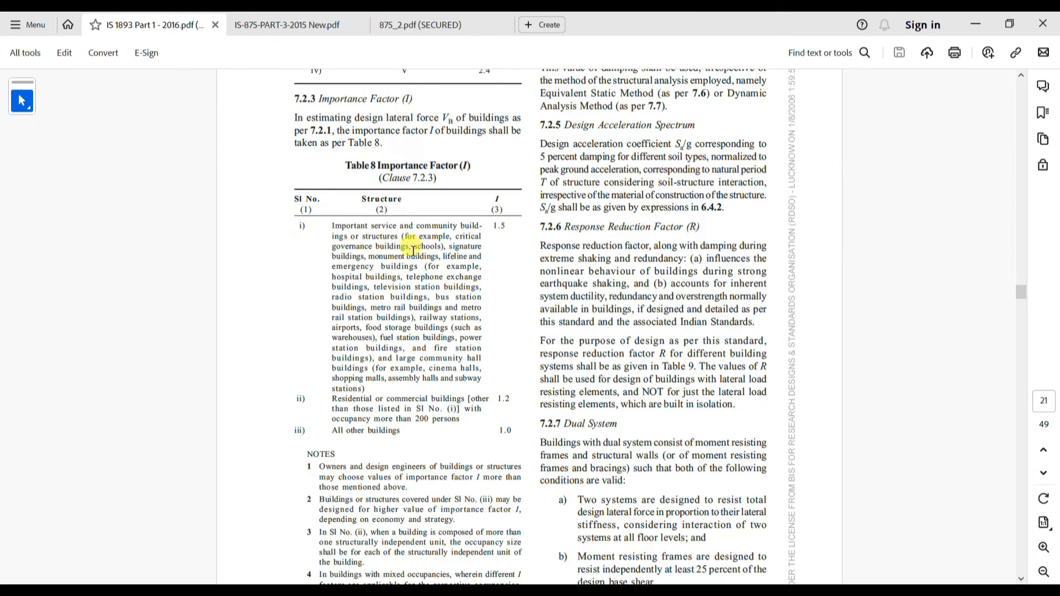
pyautogui.moveTo(492, 226); pyautogui.dragTo(507, 220)
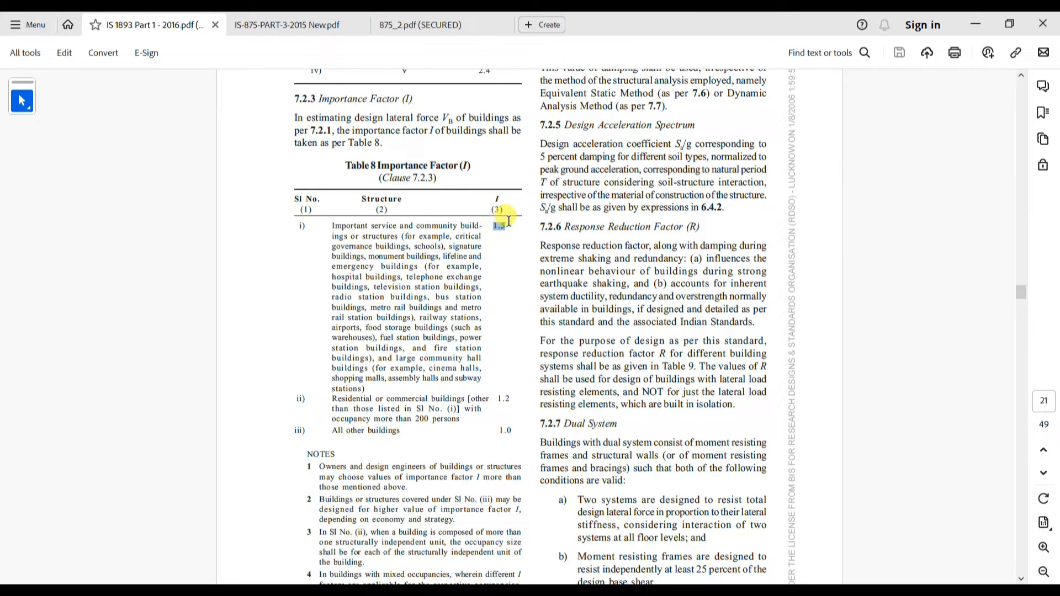
pyautogui.click(497, 589)
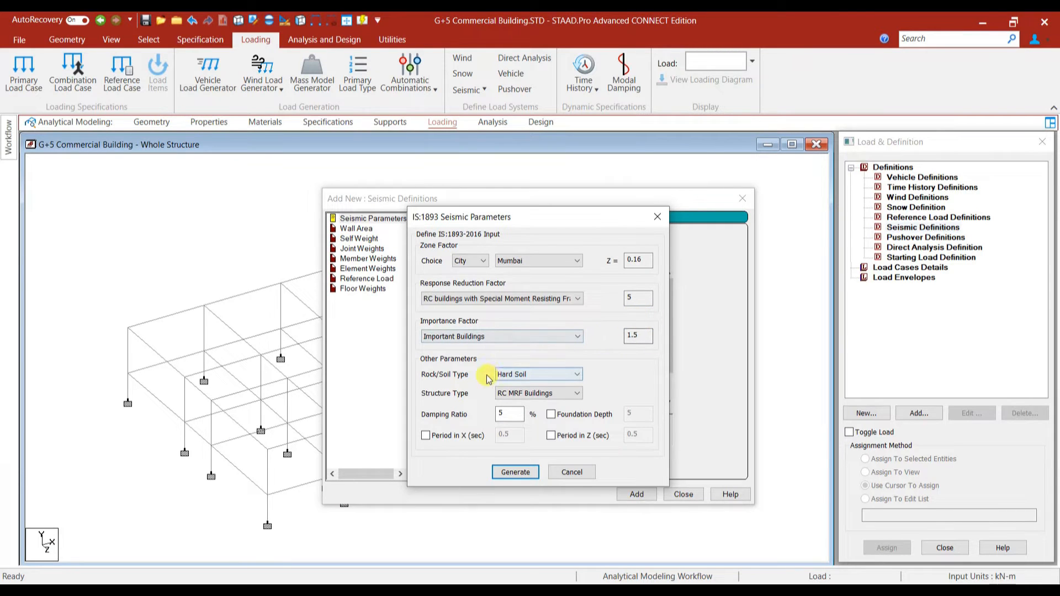
# Set medium soil and a foundation depth of 2 m, generate the seismic parameters, and add the seismic definition.
pyautogui.click(538, 375)
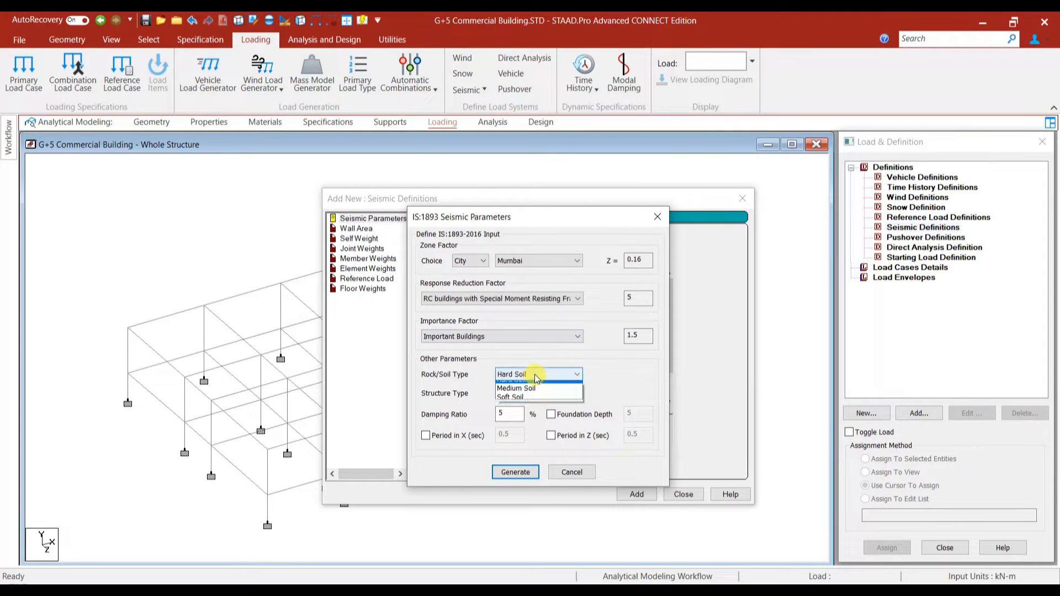
pyautogui.click(533, 391)
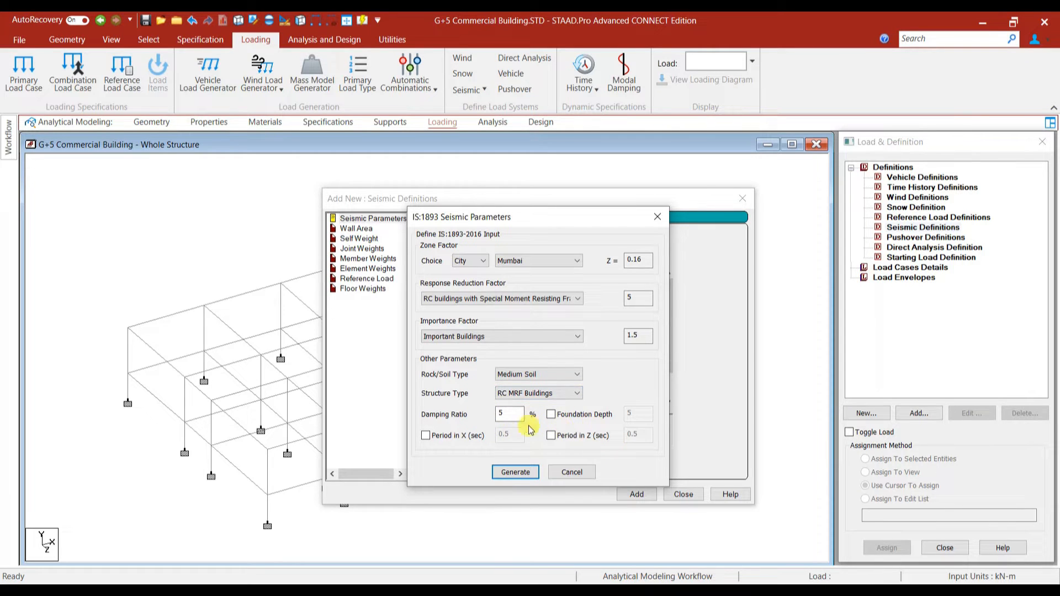
pyautogui.click(580, 415)
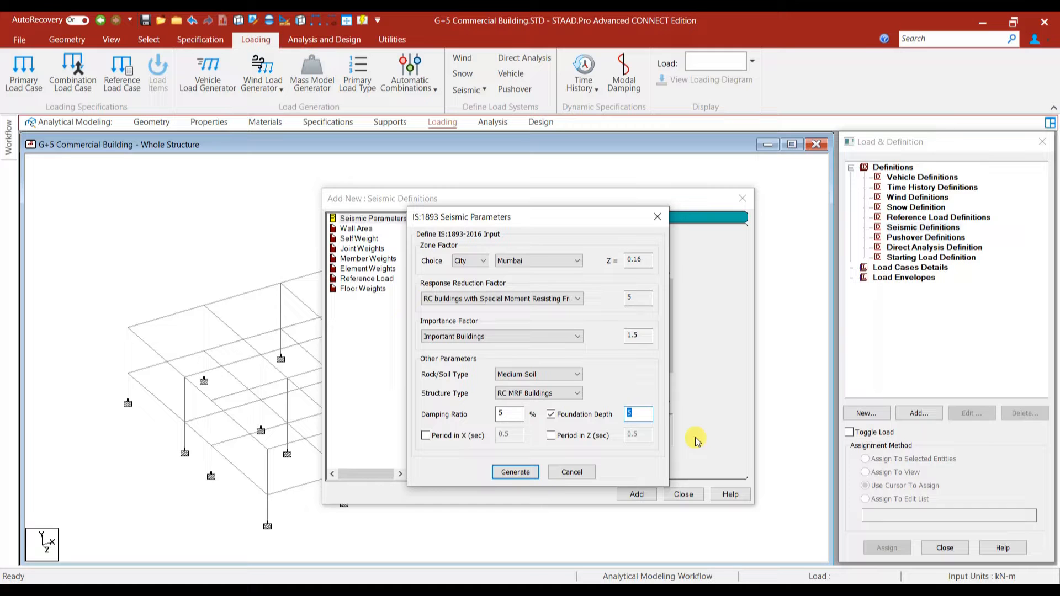
pyautogui.click(499, 472)
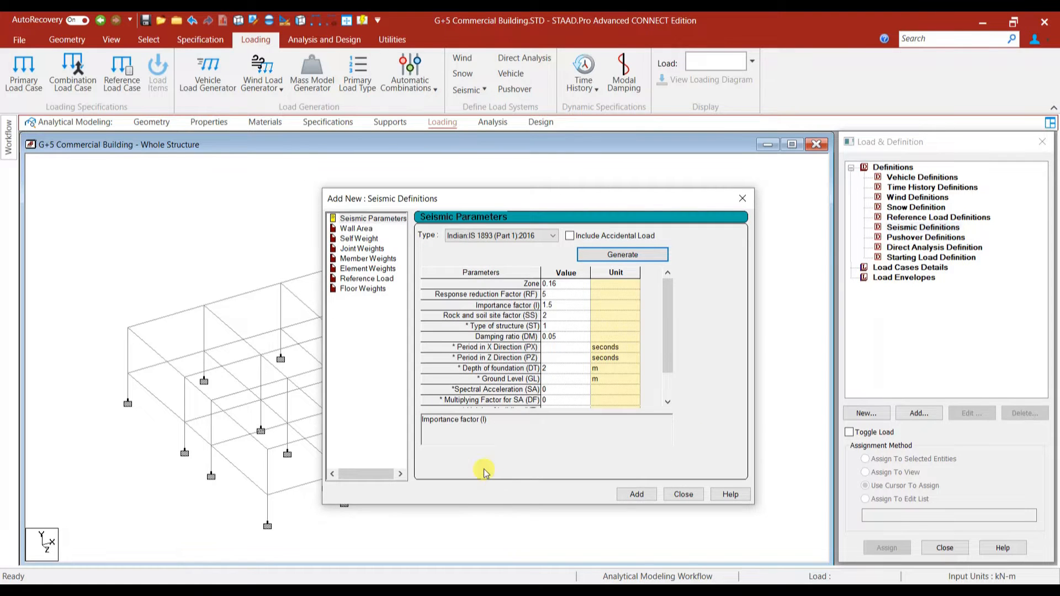
pyautogui.click(637, 495)
pyautogui.click(684, 494)
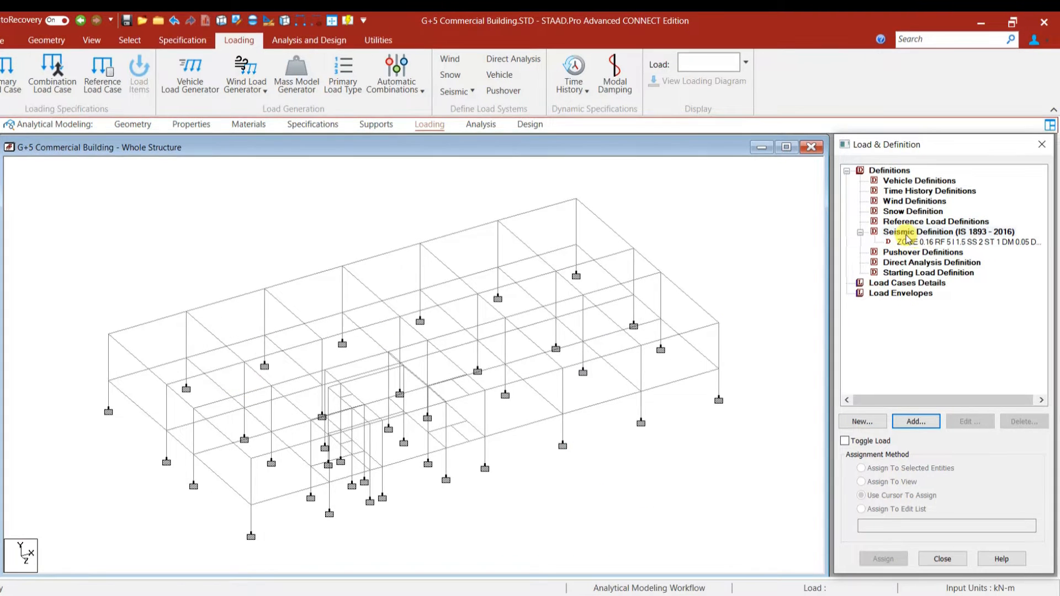
# Add primary load case 1 with loading type Seismic-H and the title EQ+X.
pyautogui.click(907, 283)
pyautogui.click(916, 421)
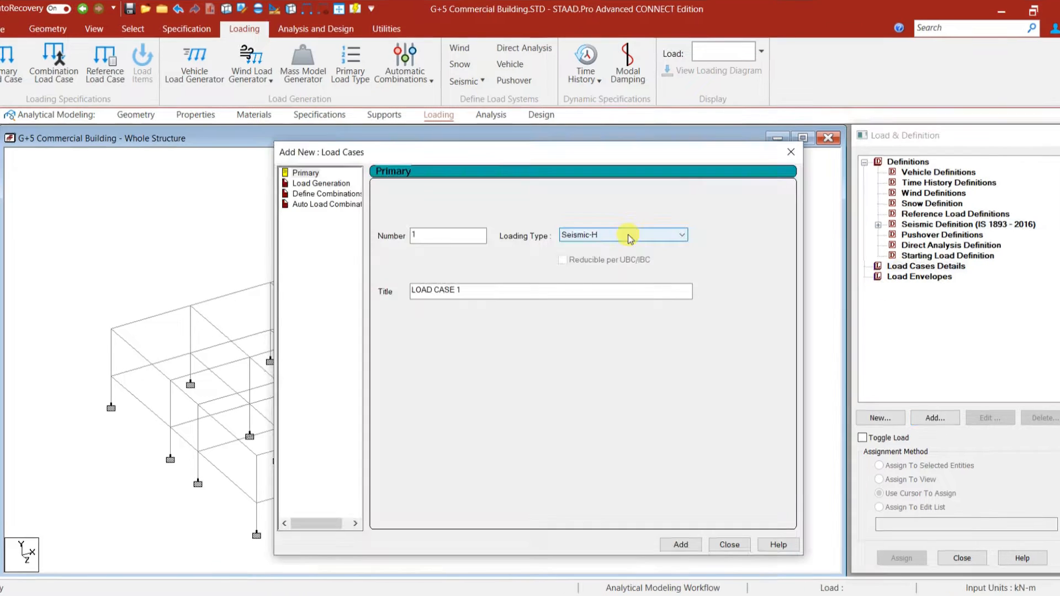
pyautogui.click(611, 242)
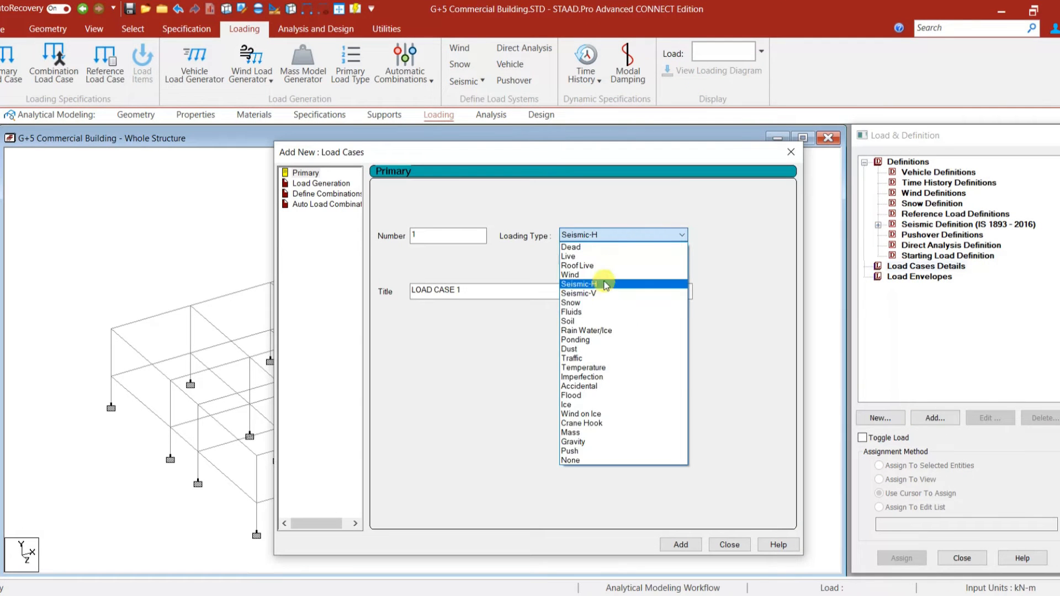
pyautogui.click(606, 285)
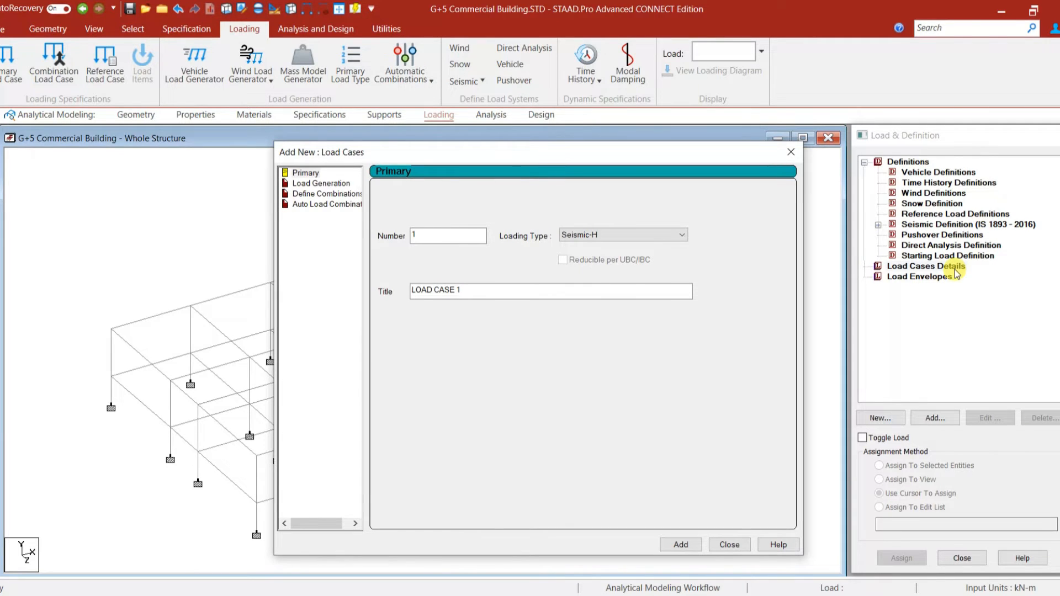
pyautogui.moveTo(539, 291); pyautogui.dragTo(361, 305)
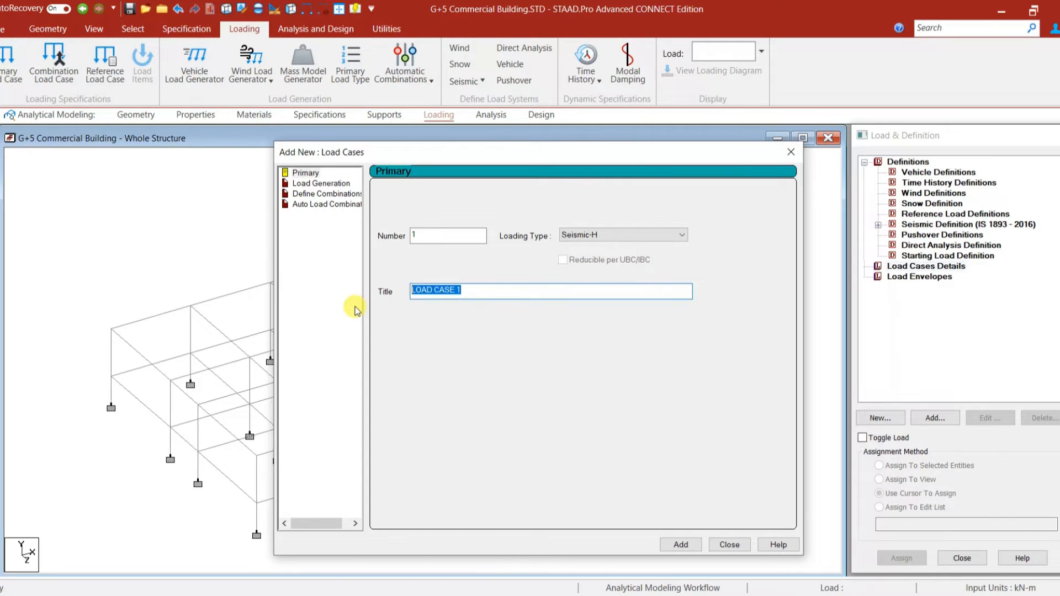
pyautogui.write('EQ+X')
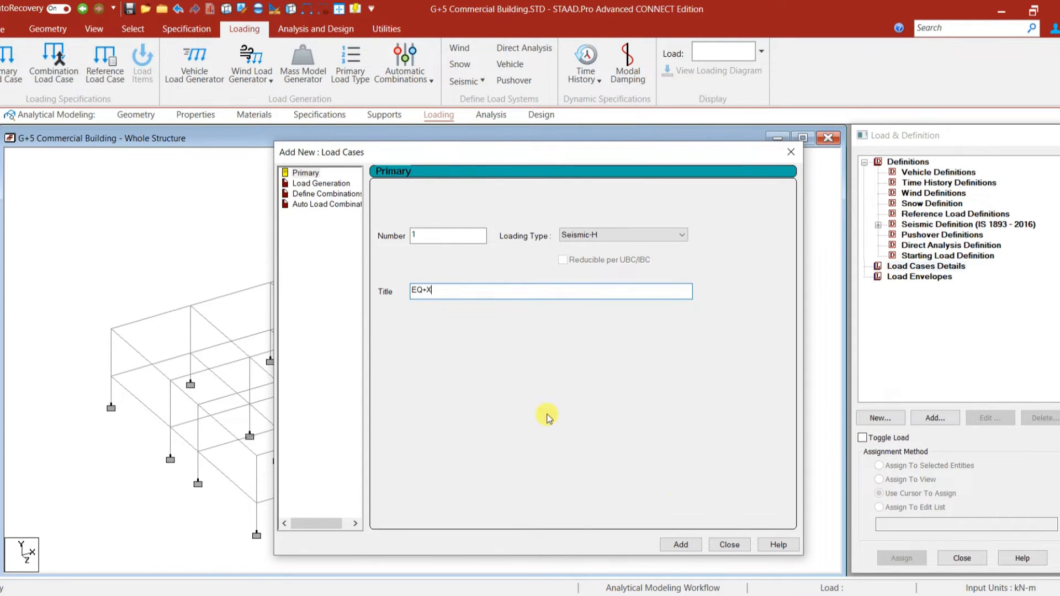
pyautogui.click(681, 546)
# Add three more Seismic-H primary load cases, numbered 2 to 4, titled EQ-X, EQ+Z and EQ-Z.
pyautogui.moveTo(486, 292); pyautogui.dragTo(408, 294)
pyautogui.write('E')
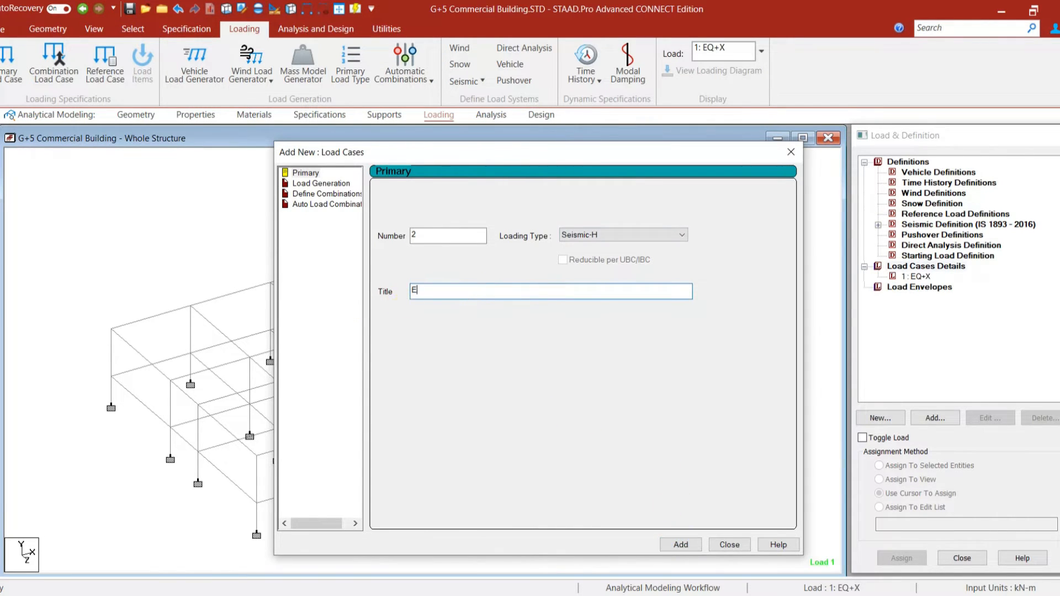
pyautogui.click(681, 546)
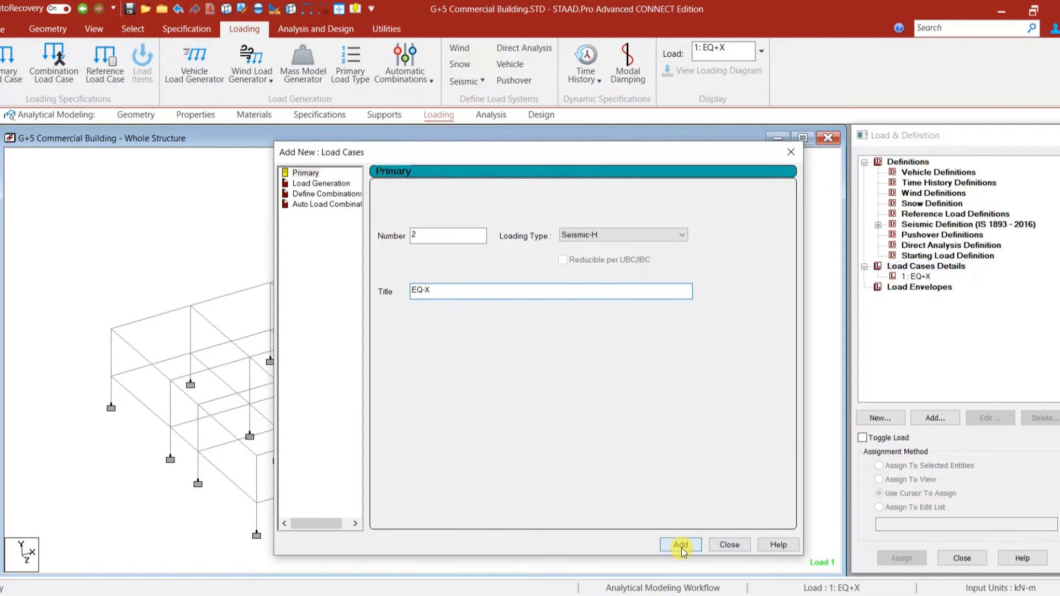
pyautogui.write('EQ+Z')
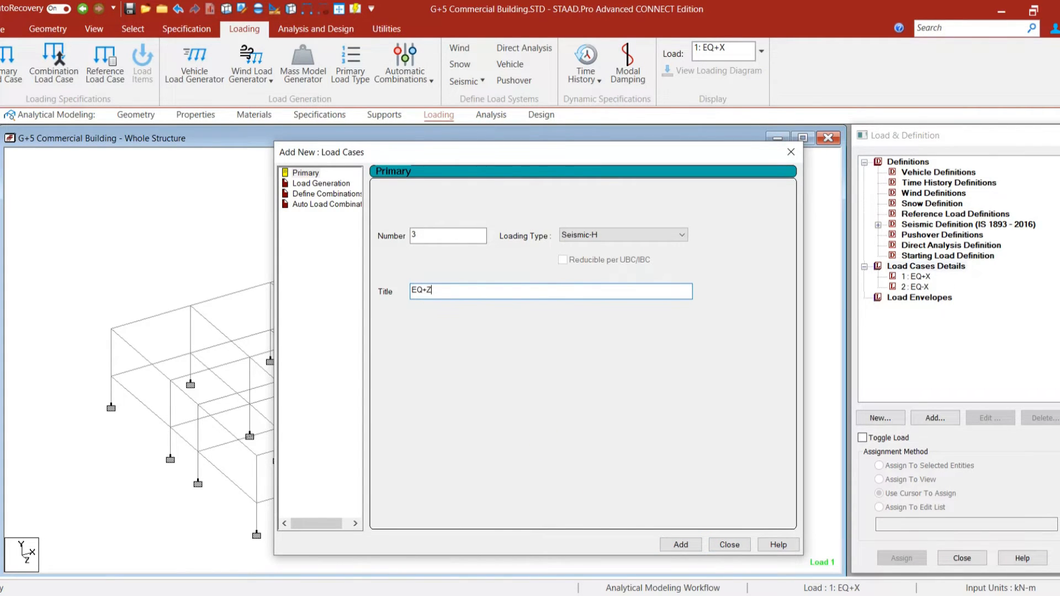
pyautogui.click(681, 545)
pyautogui.write('EQ')
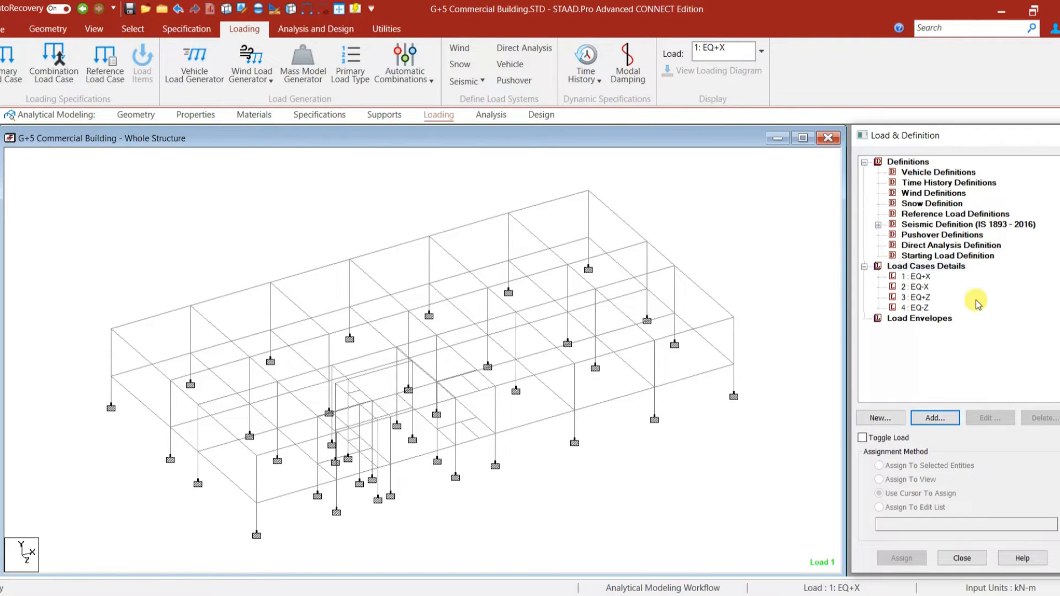
# Define a new primary load case 5 with loading type Dead and the title Dead Load.
pyautogui.click(927, 267)
pyautogui.click(948, 420)
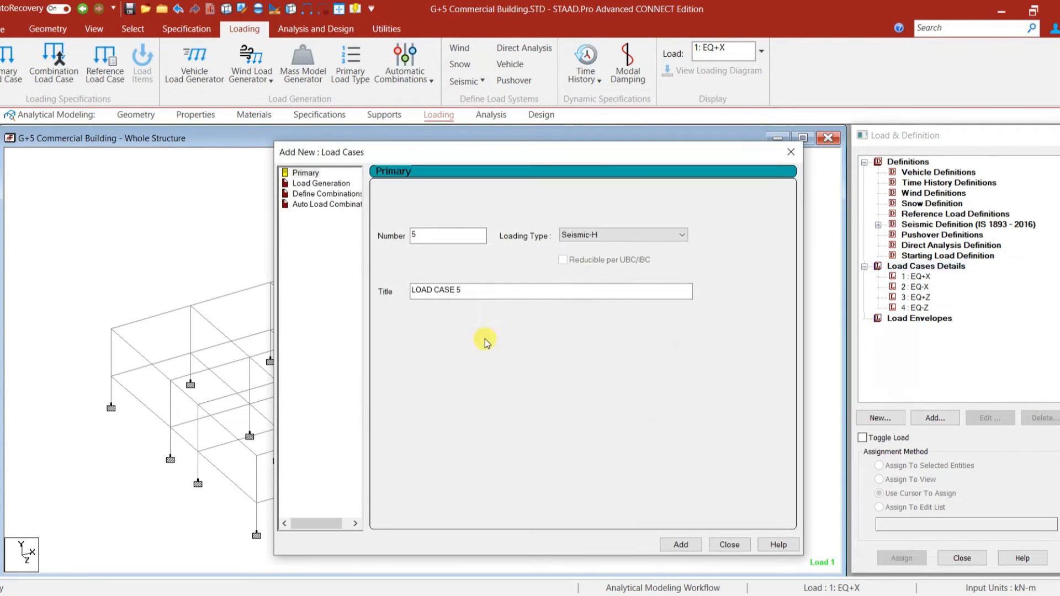
pyautogui.click(604, 238)
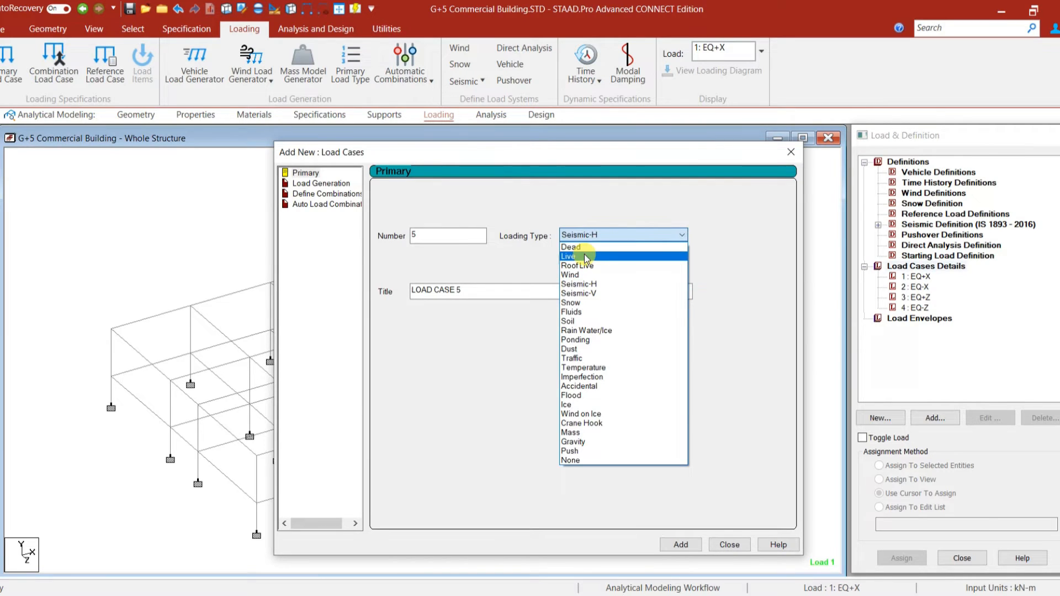
pyautogui.click(577, 247)
pyautogui.click(480, 292)
pyautogui.hotkey('ctrl', 'a')
pyautogui.write('Dead Load')
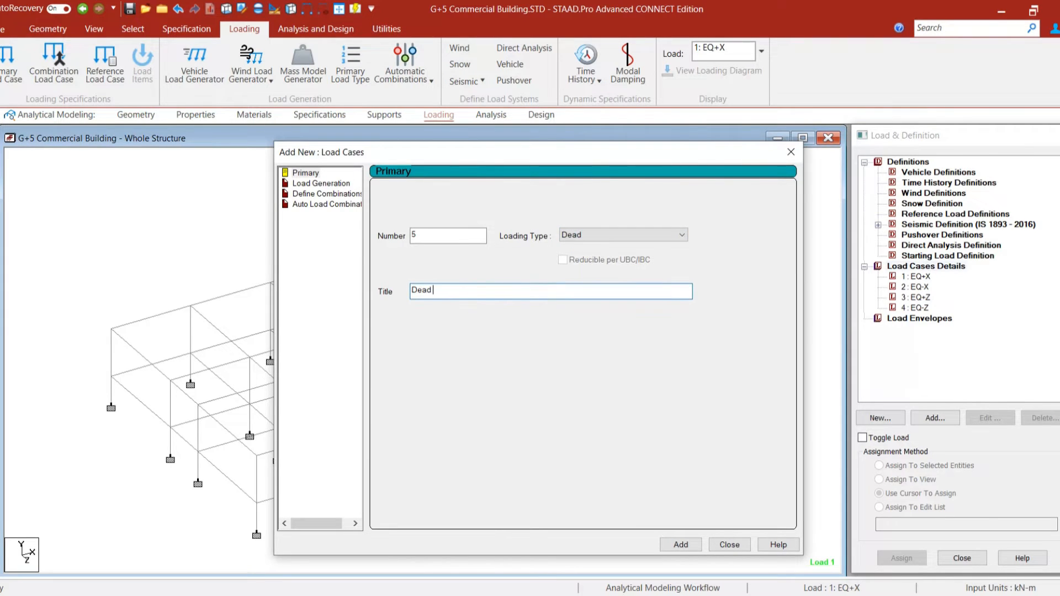
# Add load case 5 titled "Dead Load" with type Dead, and load case 6 titled "Live Load" with type Live.
pyautogui.click(681, 544)
pyautogui.click(592, 236)
pyautogui.click(580, 248)
pyautogui.click(495, 290)
pyautogui.hotkey('ctrl', 'a')
pyautogui.write('Live Load')
pyautogui.click(680, 546)
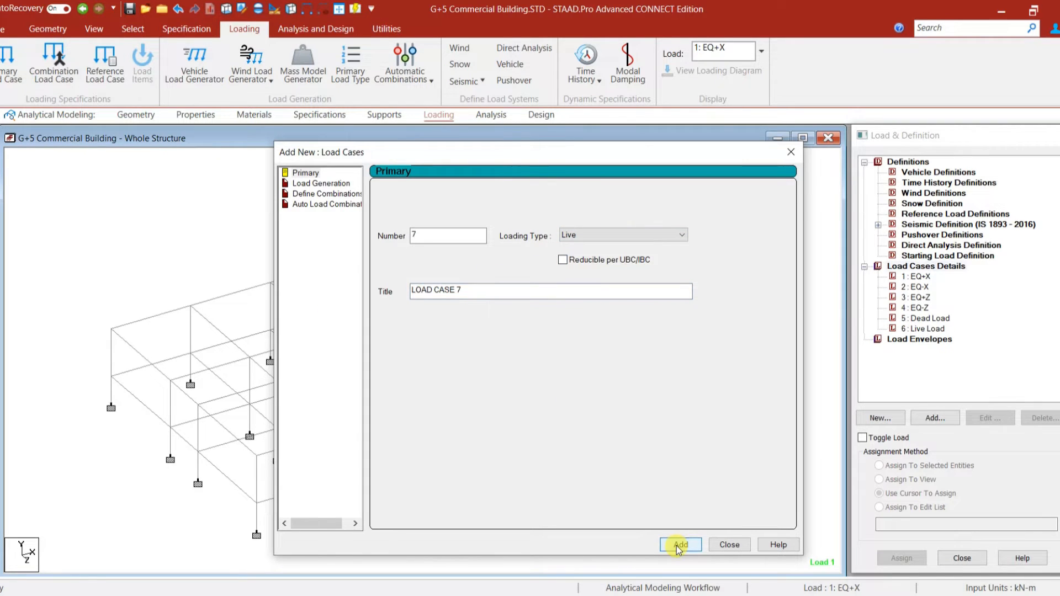
pyautogui.click(735, 546)
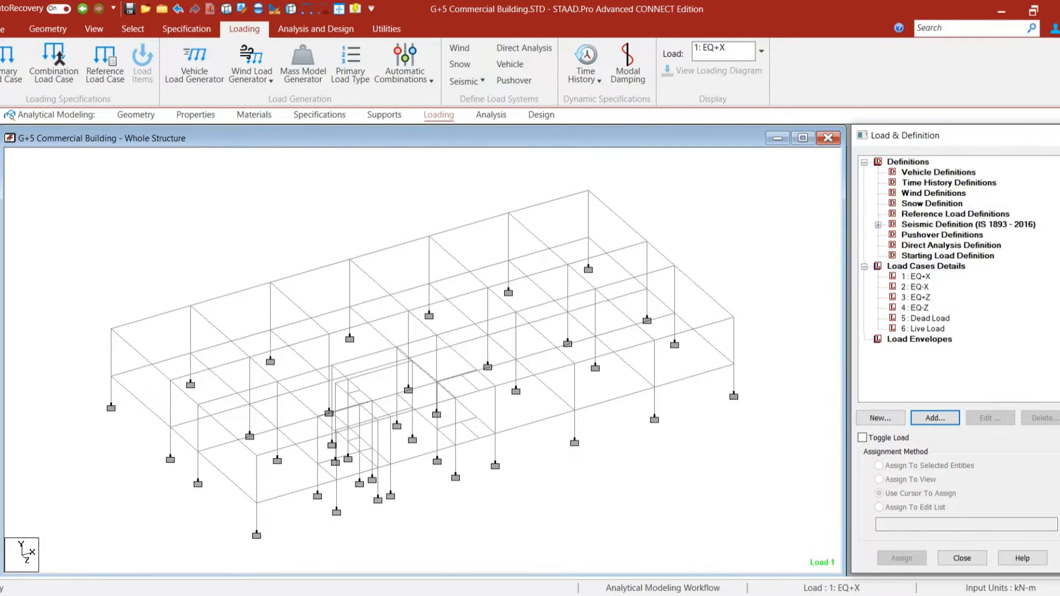
# Select the Dead Load case, switch to the G+5 Load Calculation document in Word, and examine its slab, floor finish, staircase and wall load calculations.
pyautogui.click(929, 320)
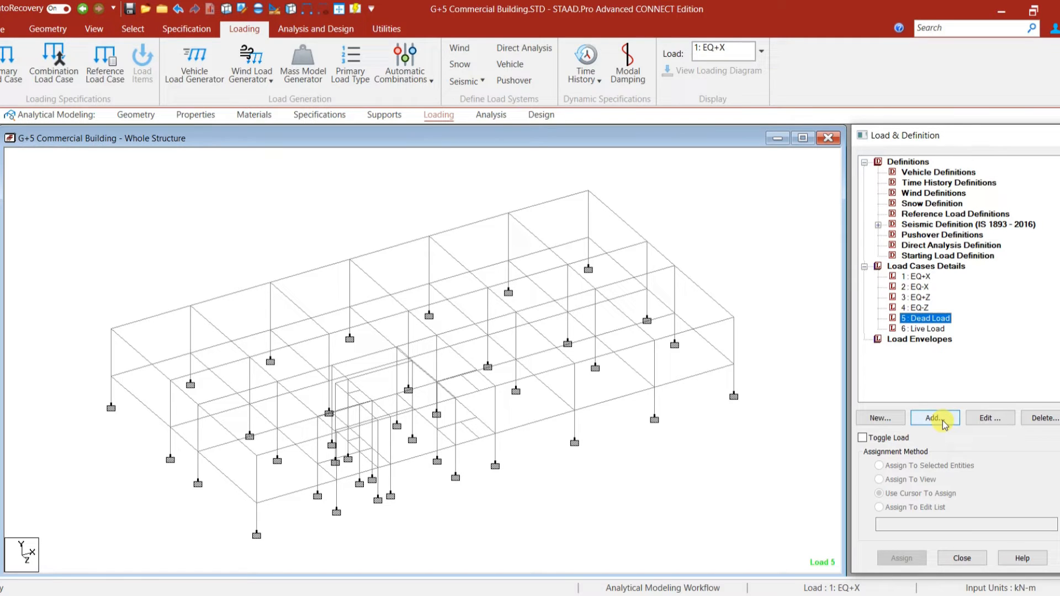
pyautogui.click(657, 595)
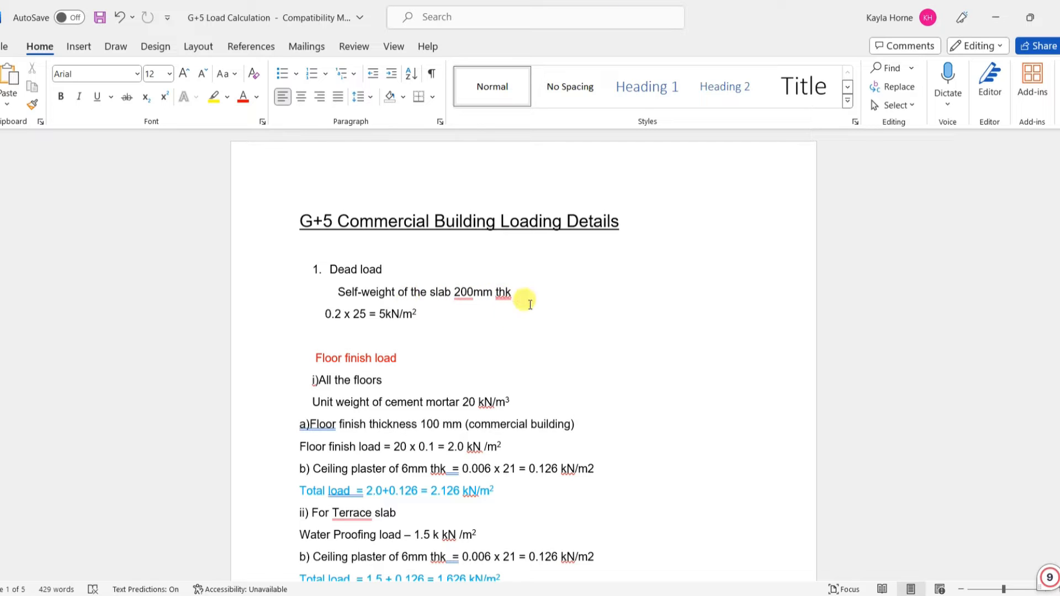
pyautogui.scroll(-1, 343, 303)
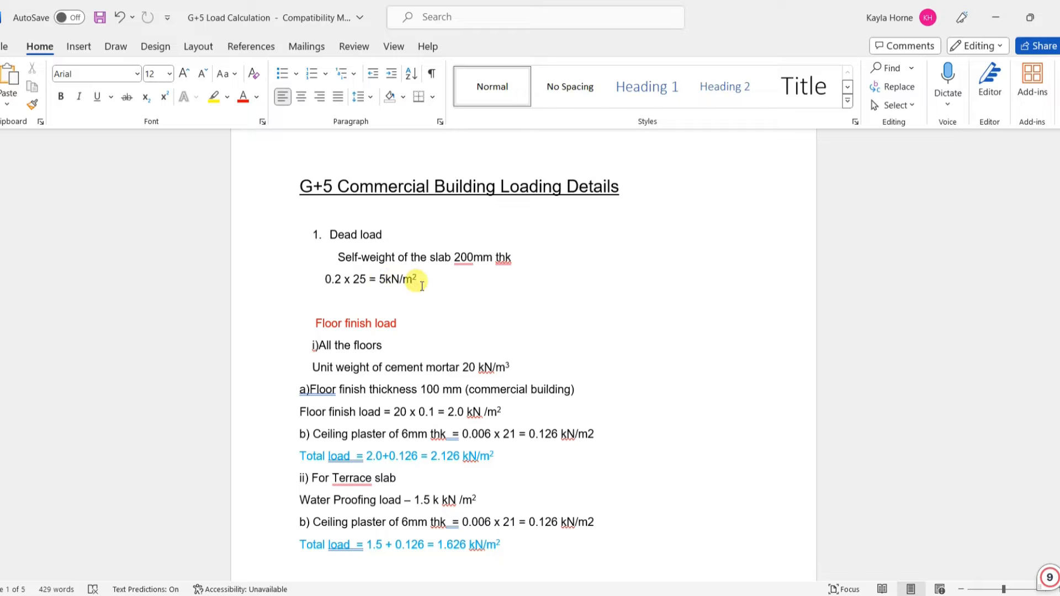
pyautogui.scroll(-3, 417, 288)
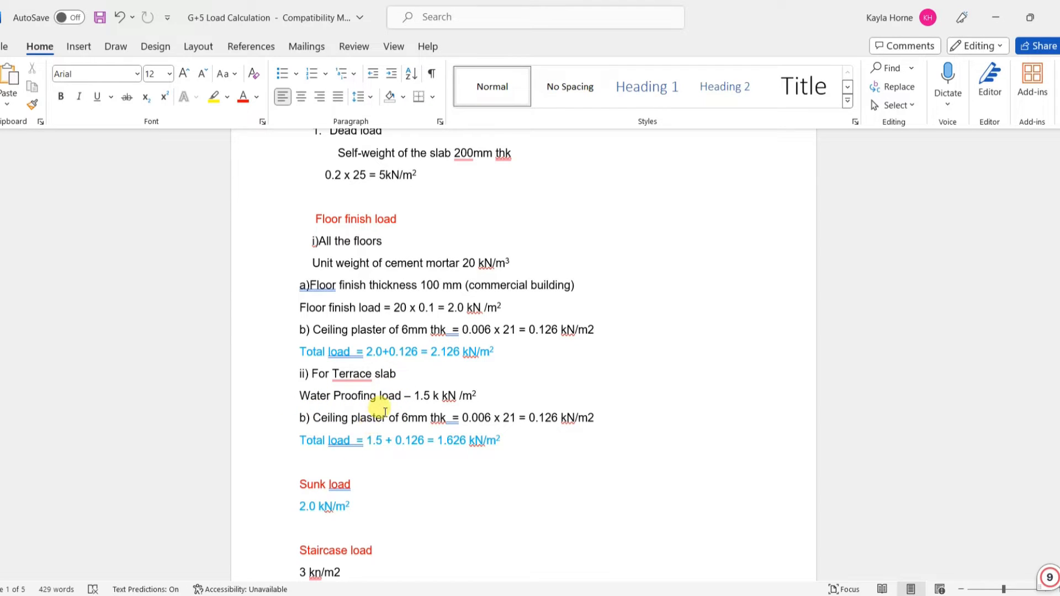
pyautogui.scroll(-3, 428, 420)
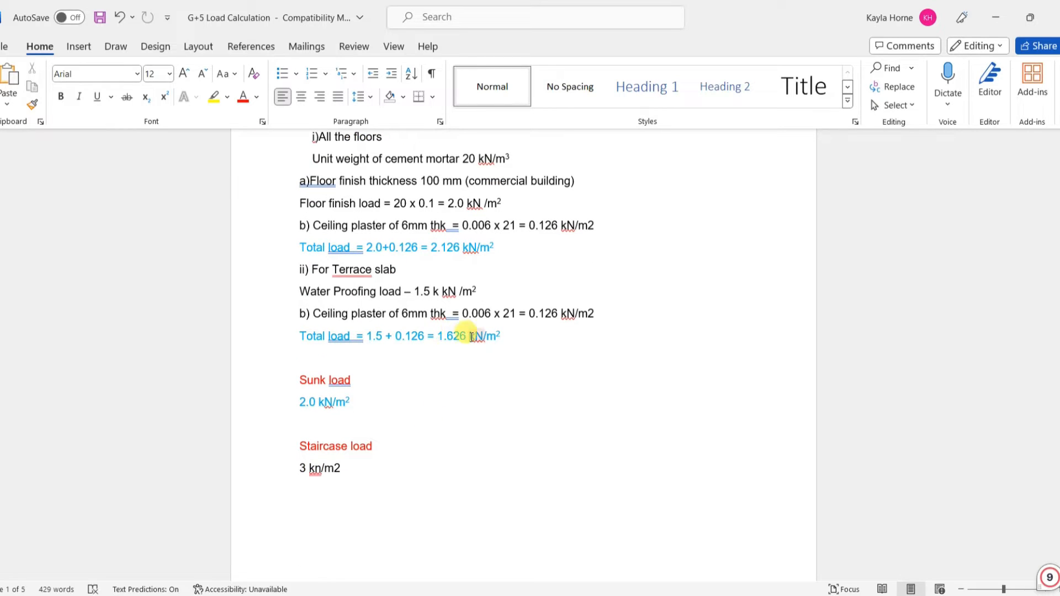
pyautogui.scroll(-1, 303, 409)
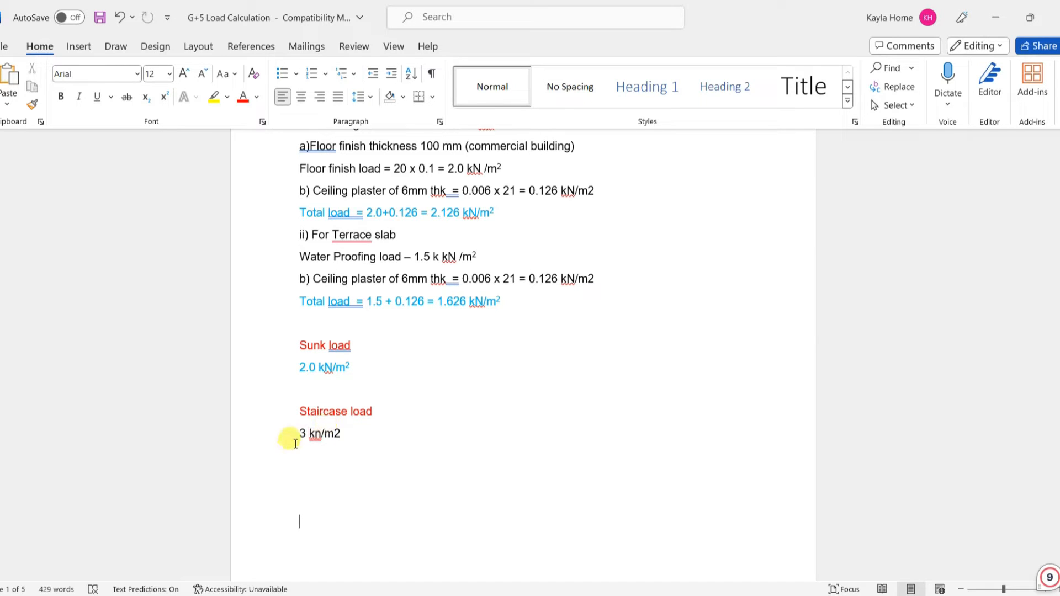
pyautogui.scroll(-8, 356, 442)
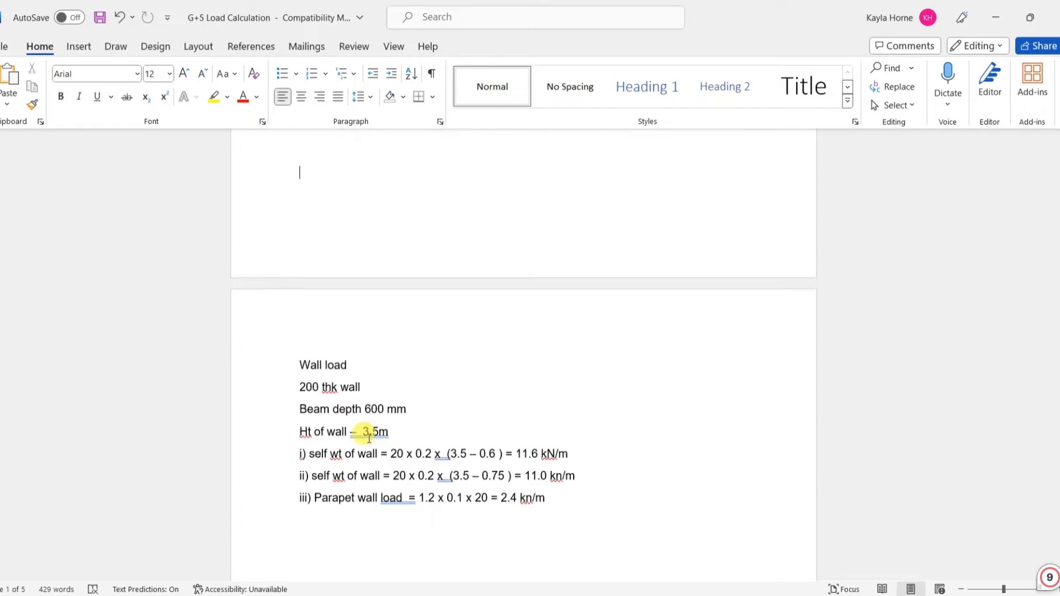
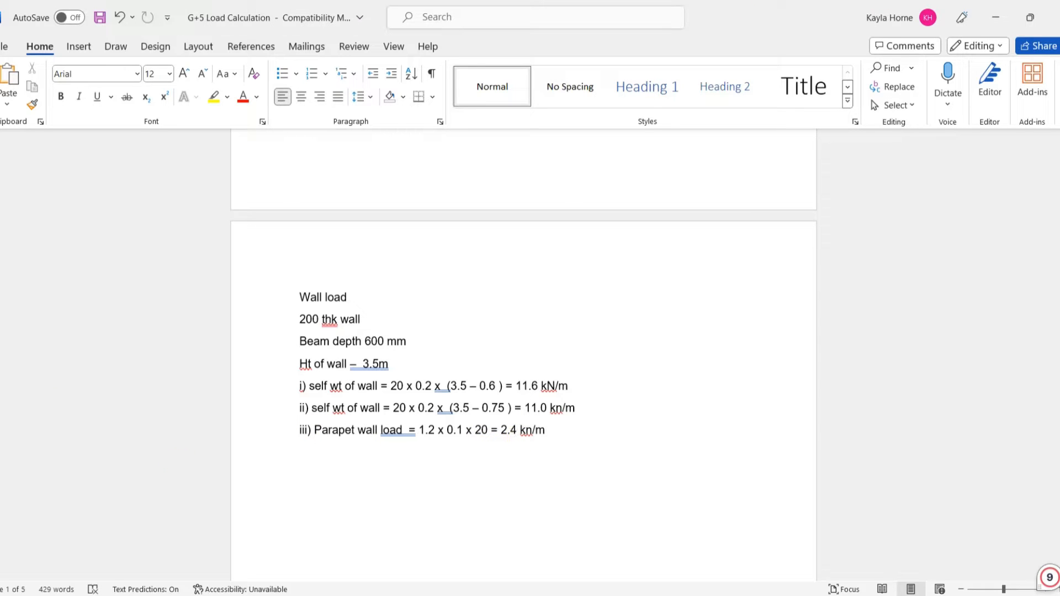
pyautogui.scroll(12, 573, 447)
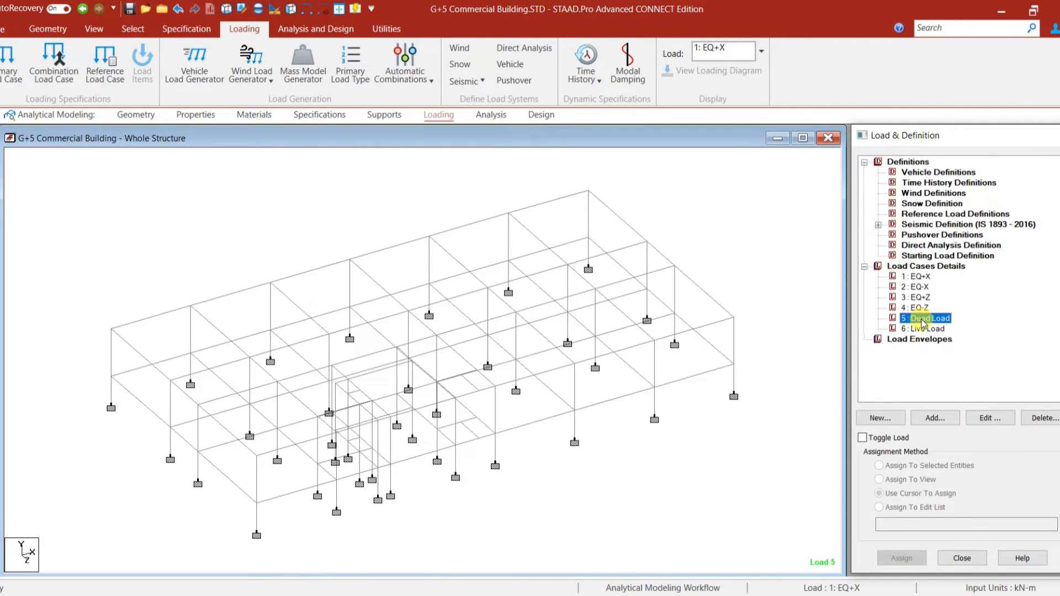
# Back in STAAD.Pro, add uniform GY member loads of -11 and -11.4 kN/m to the Dead Load case.
pyautogui.click(935, 418)
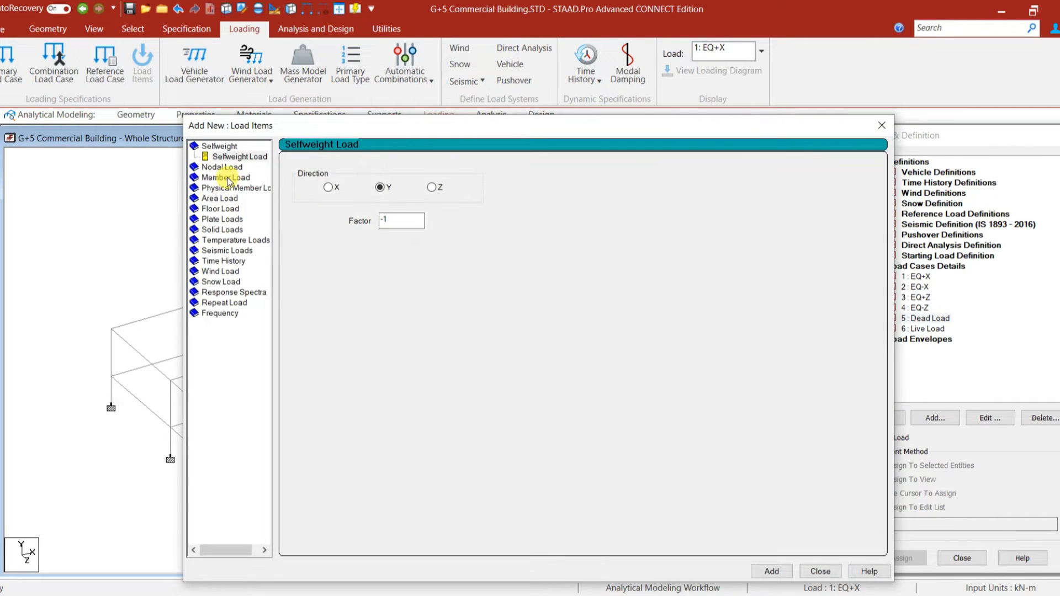
pyautogui.click(228, 180)
pyautogui.click(429, 203)
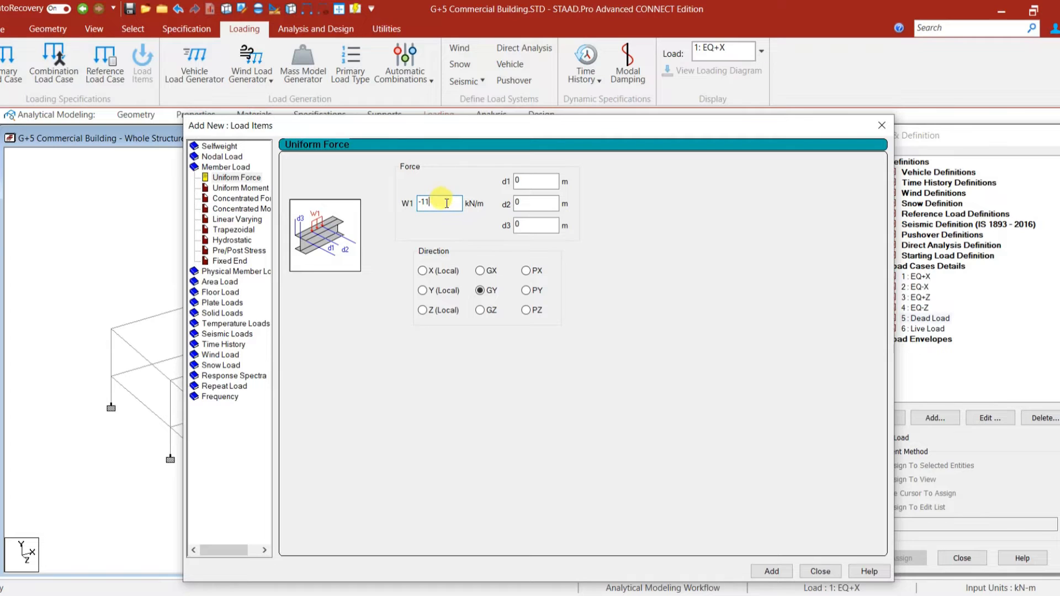
pyautogui.click(771, 572)
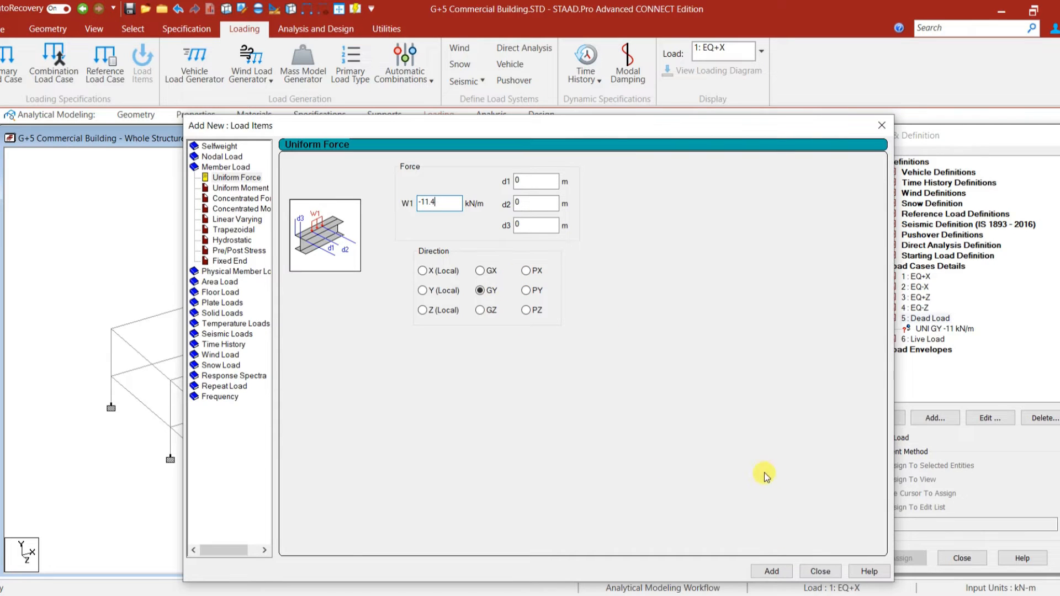
pyautogui.click(772, 573)
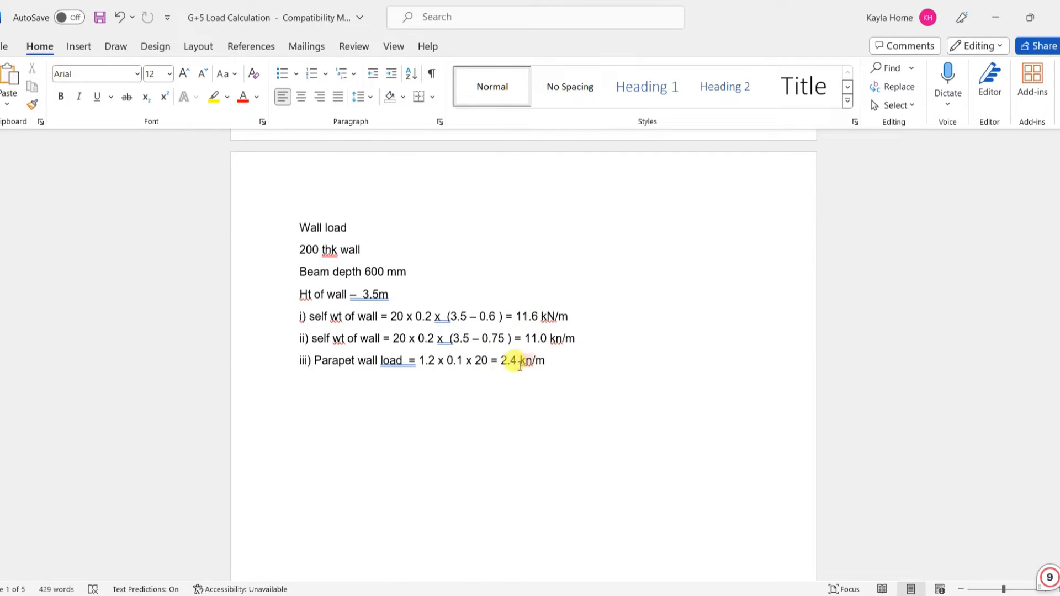
# Add uniform GY member loads of -11.6 and -2.4 kN/m to the Dead Load case, and delete its -11.4 kN/m item.
pyautogui.scroll(7, 606, 413)
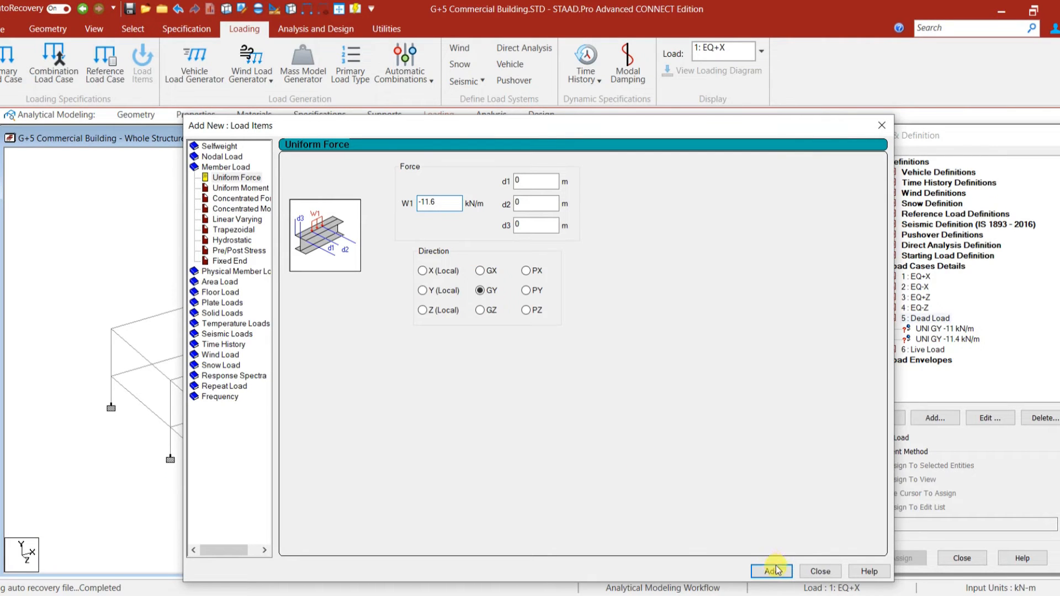
pyautogui.click(776, 571)
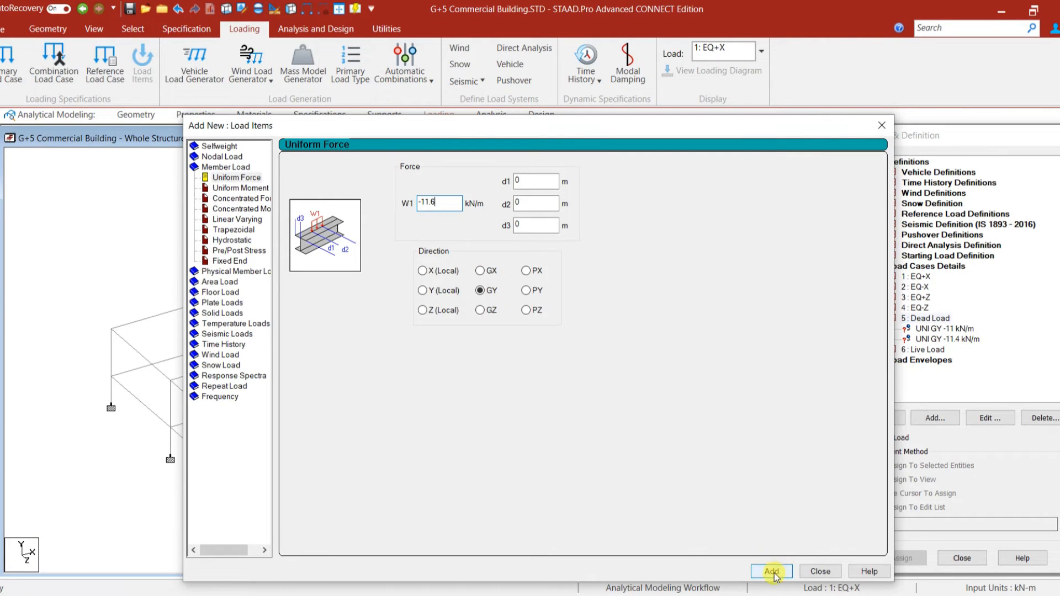
pyautogui.doubleClick(442, 202)
pyautogui.write('-2.4')
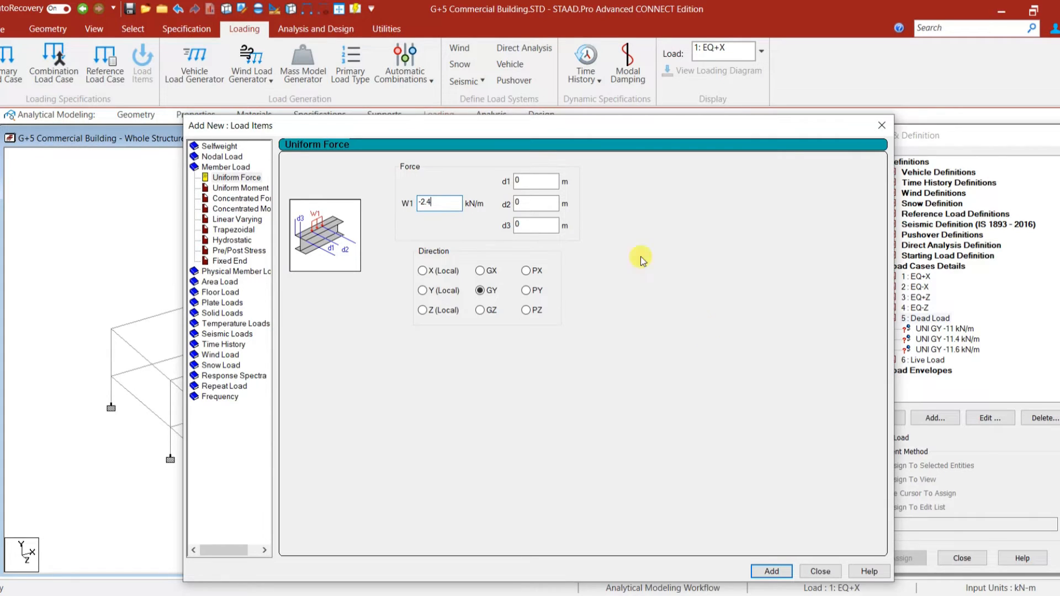
pyautogui.click(772, 571)
pyautogui.click(821, 571)
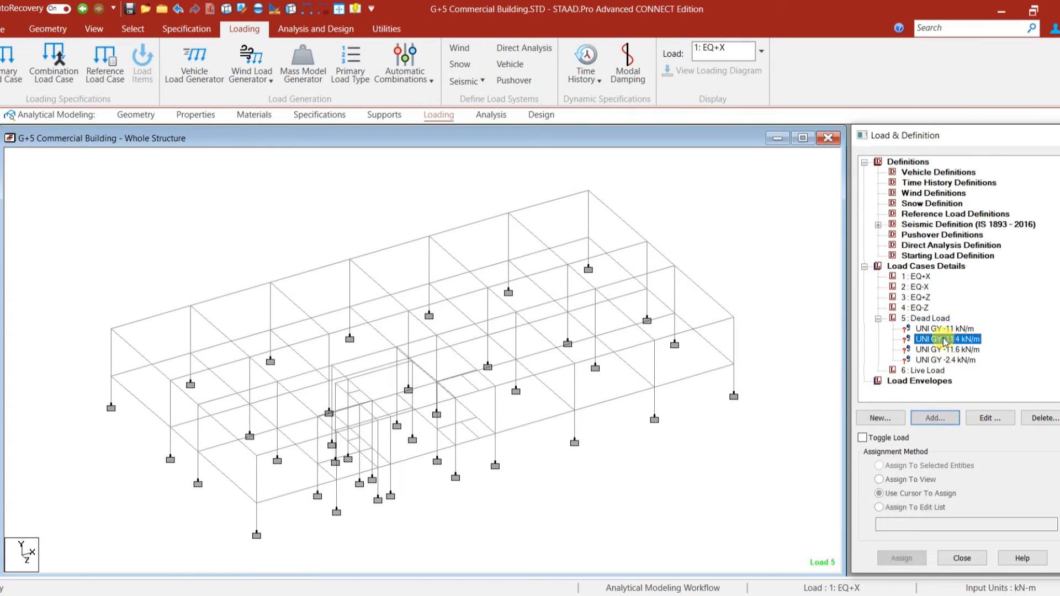
pyautogui.click(1040, 417)
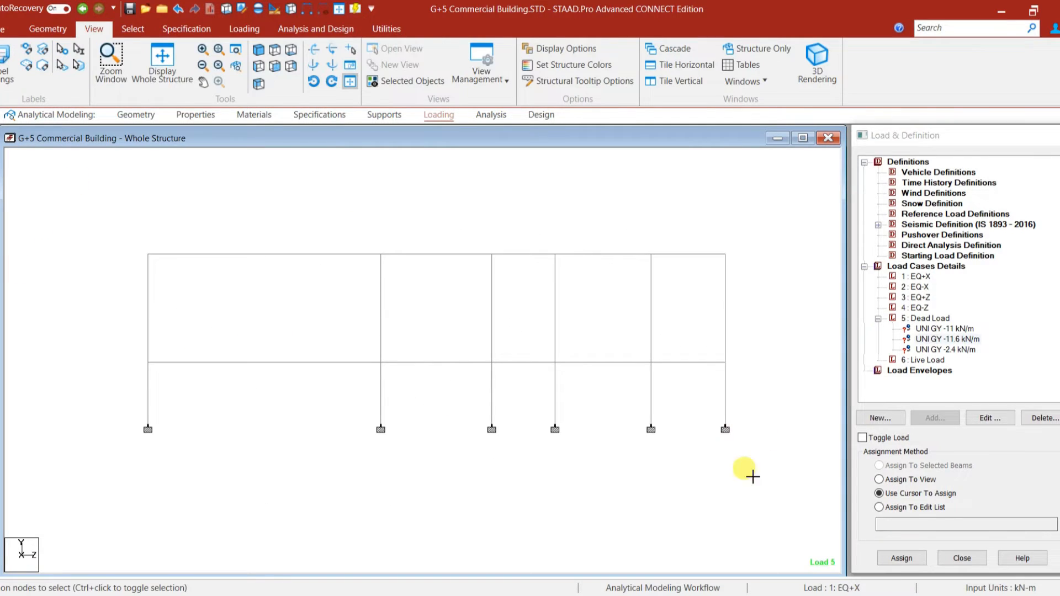
# Isolate the lower-level beams and the columns beneath them, show them in isometric view, and clear the selection.
pyautogui.moveTo(753, 477); pyautogui.dragTo(125, 361)
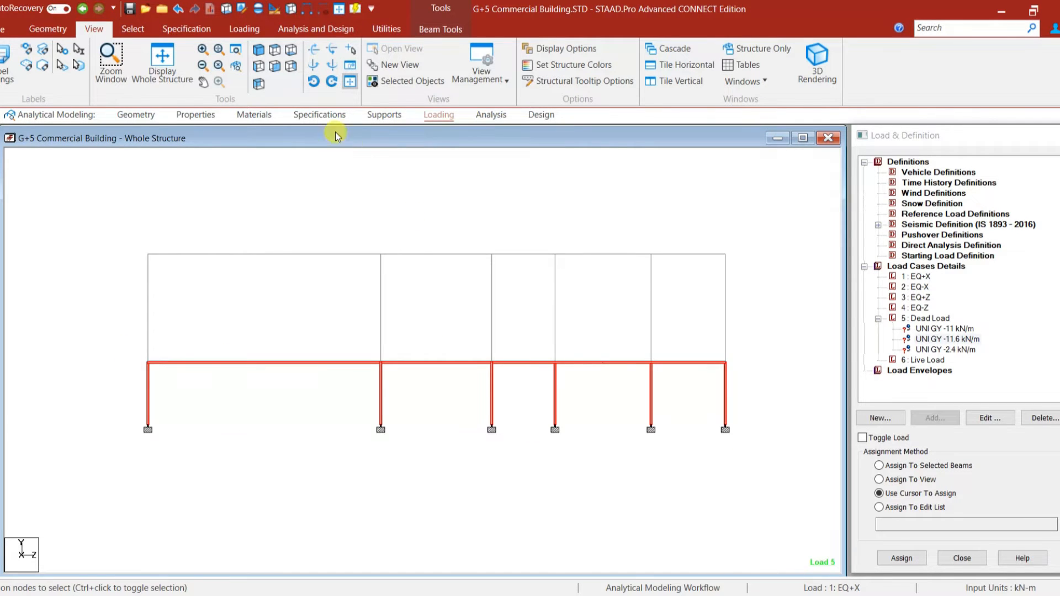
pyautogui.click(412, 81)
pyautogui.click(258, 84)
pyautogui.click(522, 407)
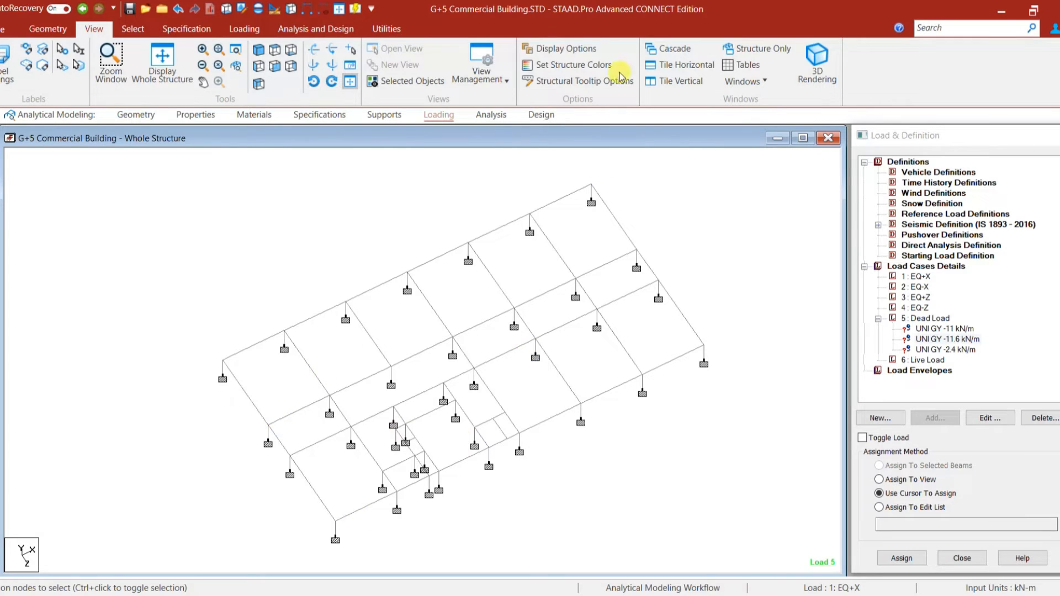
# Assign the -11 kN/m uniform dead load to all isolated beams parallel to Z.
pyautogui.click(132, 29)
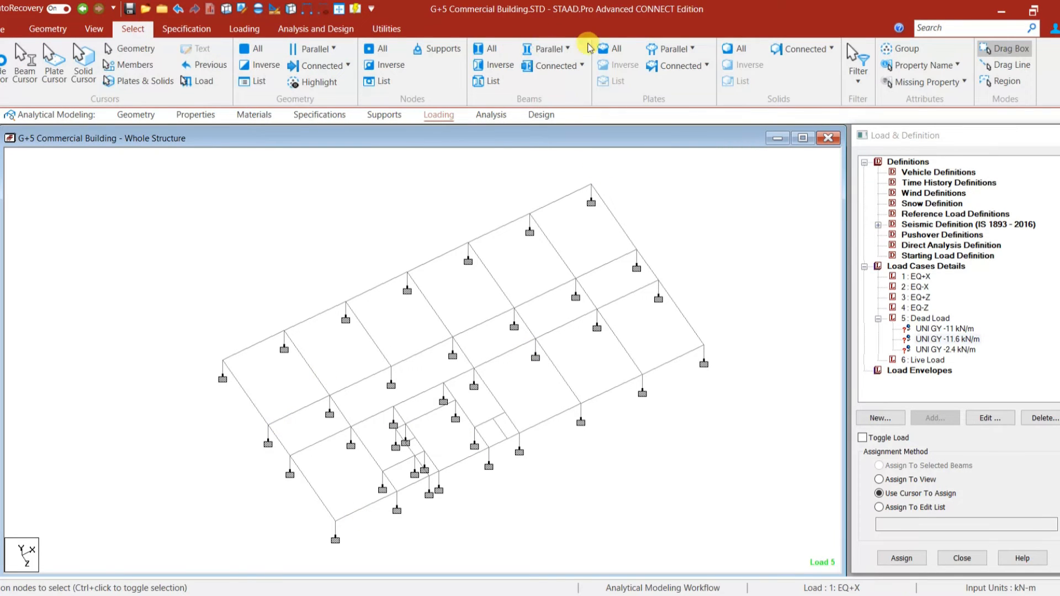
pyautogui.click(566, 48)
pyautogui.click(552, 101)
pyautogui.scroll(2, 460, 469)
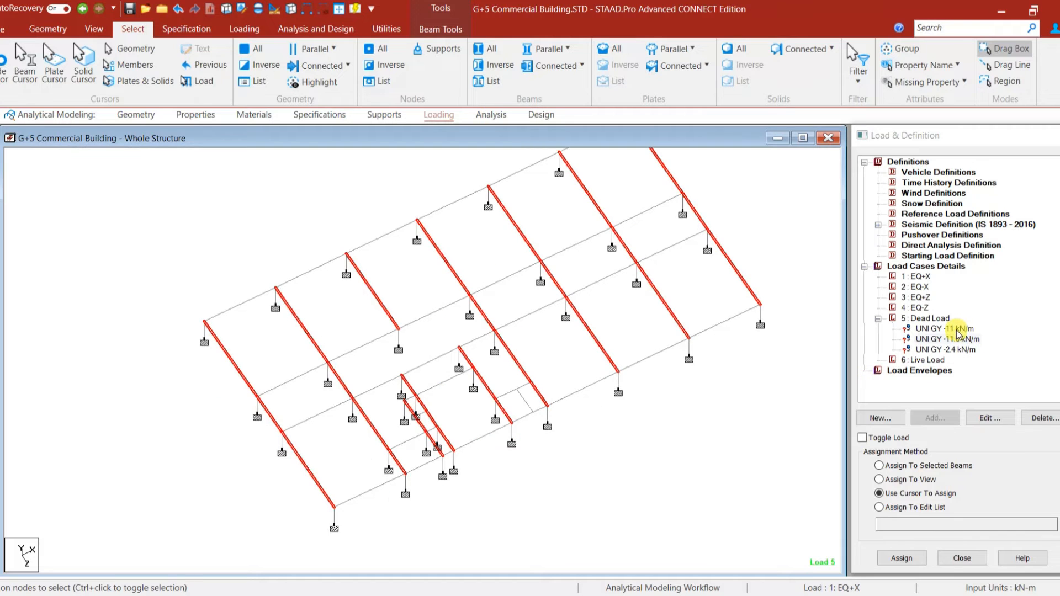
pyautogui.click(959, 330)
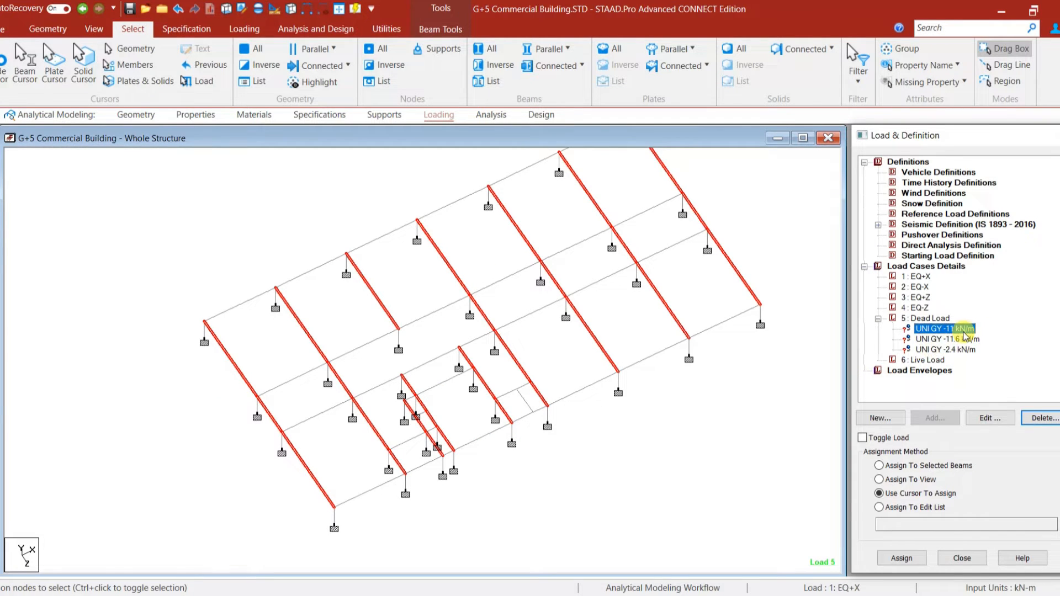
pyautogui.click(906, 559)
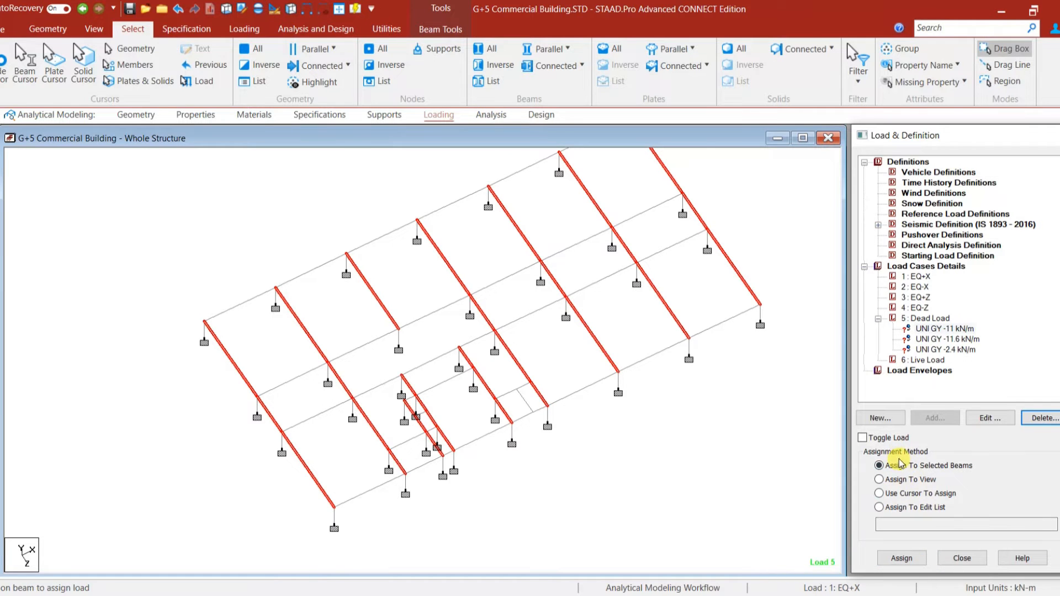
pyautogui.click(902, 558)
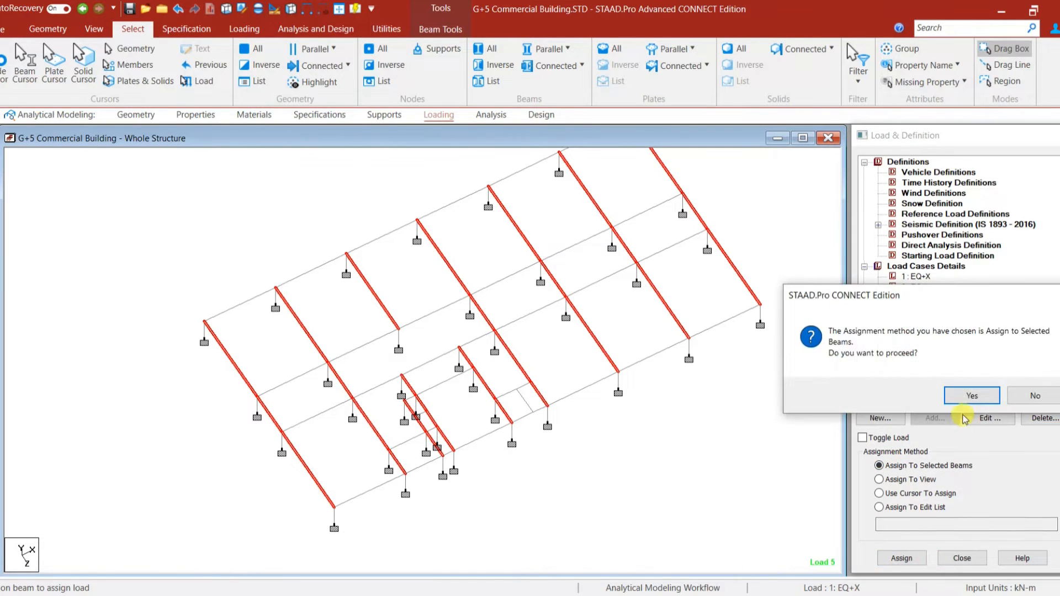
pyautogui.click(966, 396)
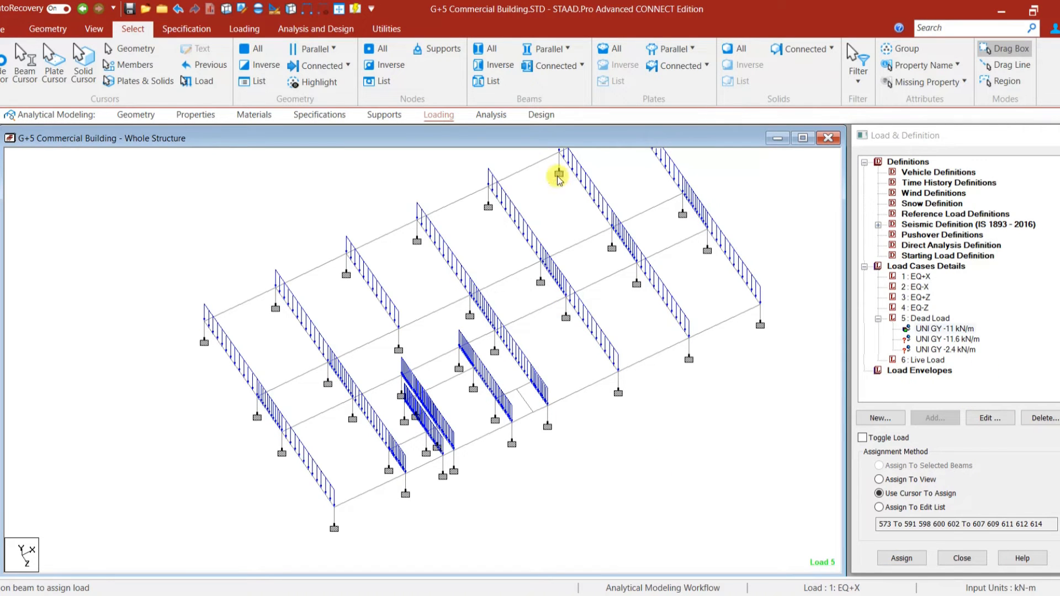
# Assign the -11.6 kN/m uniform dead load to the isolated beams parallel to X plus the short skewed beam near the front edge.
pyautogui.click(561, 49)
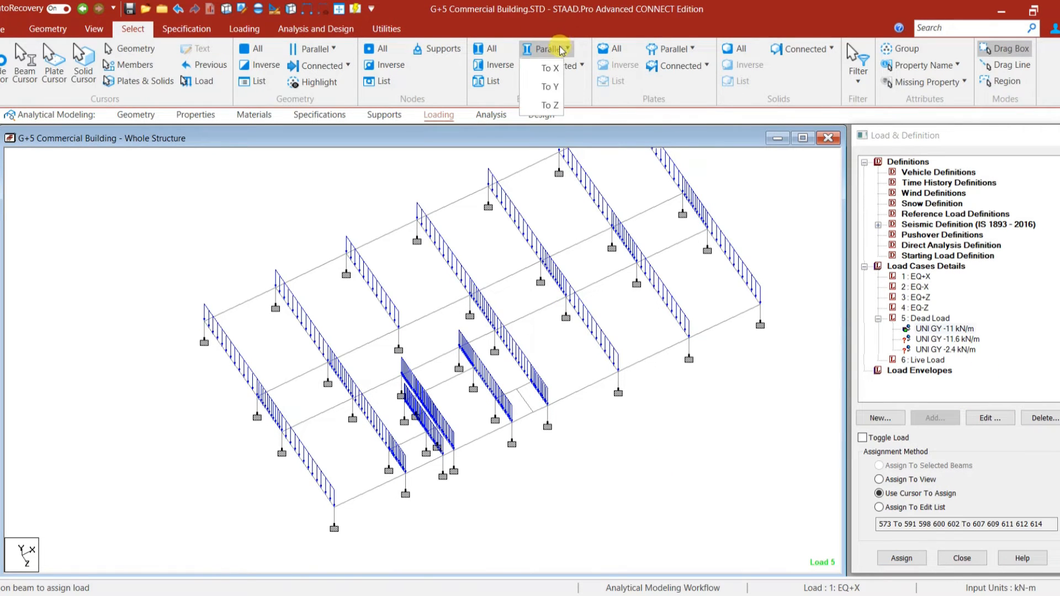
pyautogui.click(550, 68)
pyautogui.click(525, 404)
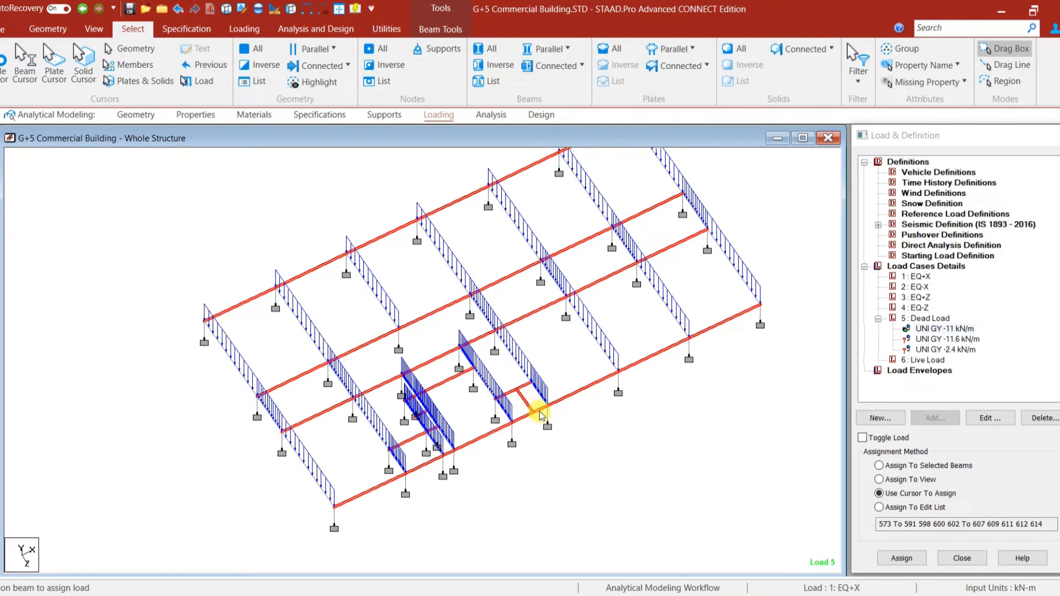
pyautogui.click(945, 339)
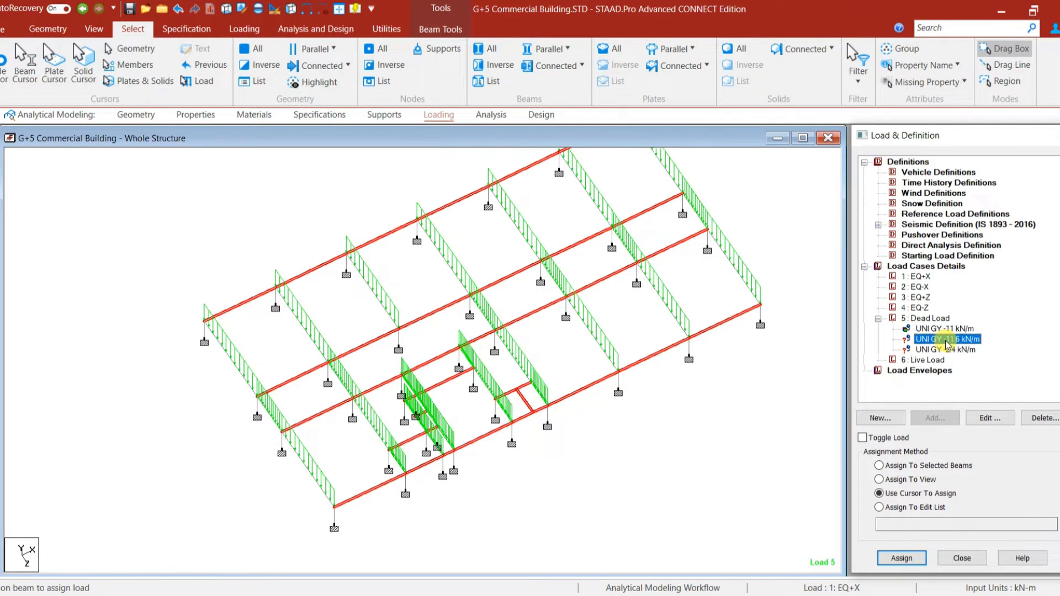
pyautogui.click(960, 465)
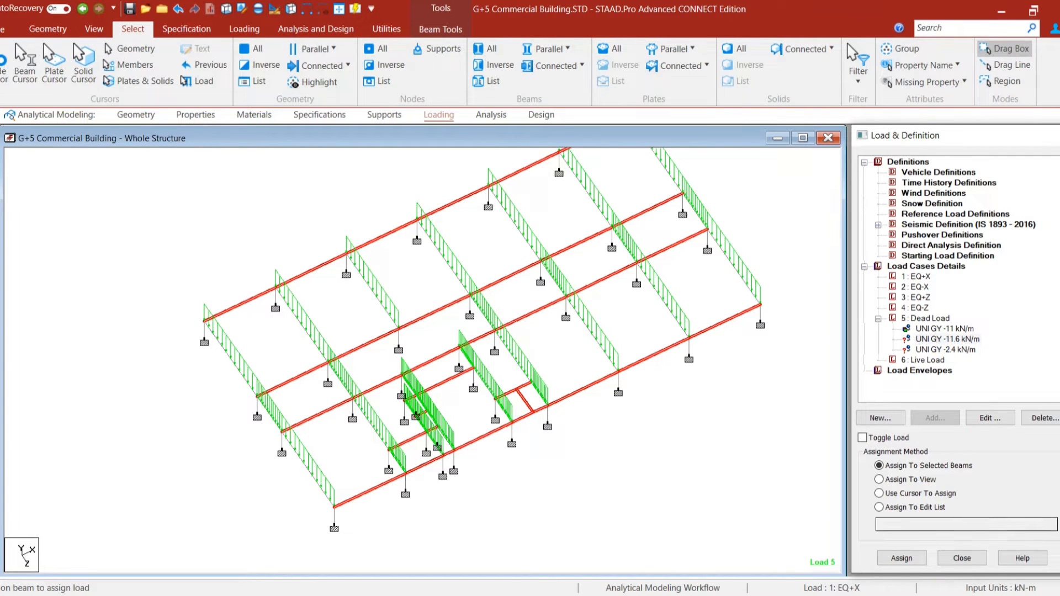
pyautogui.click(902, 559)
pyautogui.click(1006, 418)
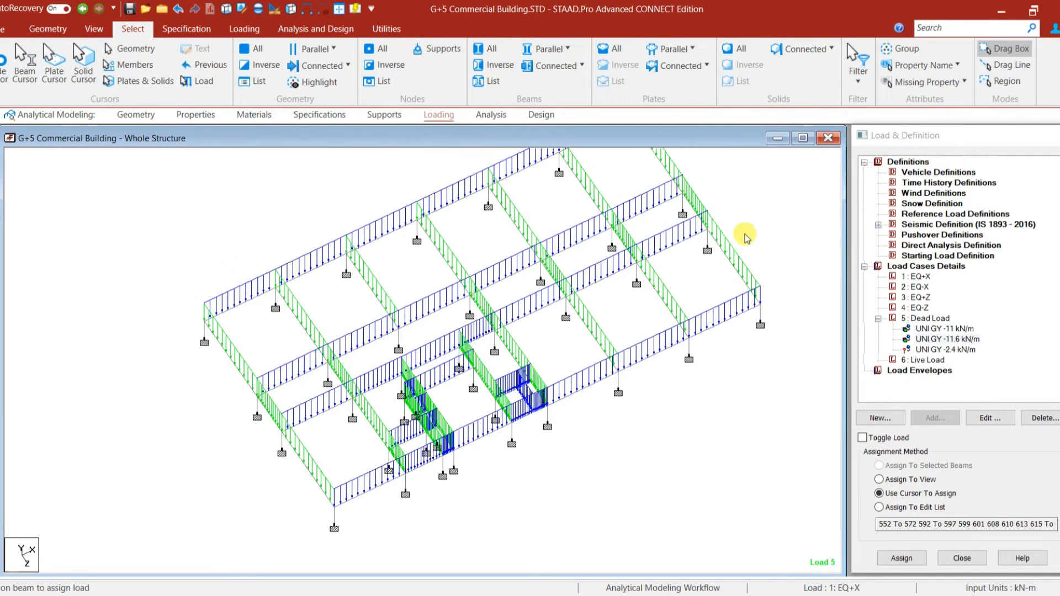
# Display the whole structure again in isometric view with the assigned dead loads.
pyautogui.moveTo(585, 283); pyautogui.dragTo(566, 335, button='middle')
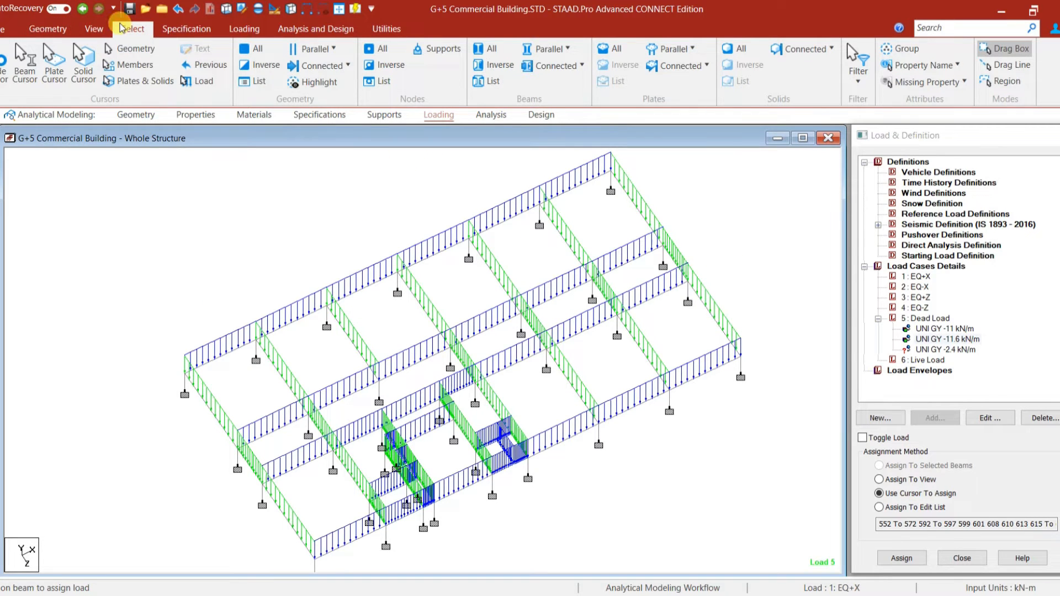
pyautogui.click(94, 30)
pyautogui.click(259, 84)
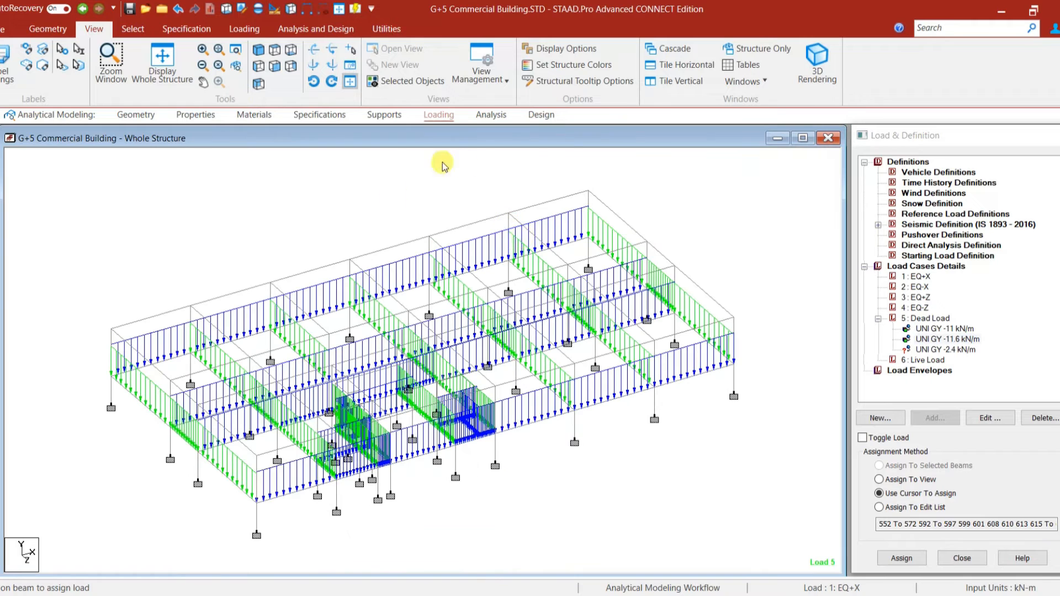
# Isolate the uppermost storey's beams and columns from the side view, show them in isometric view, and clear the selection.
pyautogui.click(310, 201)
pyautogui.click(261, 68)
pyautogui.scroll(-1, 612, 340)
pyautogui.moveTo(756, 352); pyautogui.dragTo(86, 222)
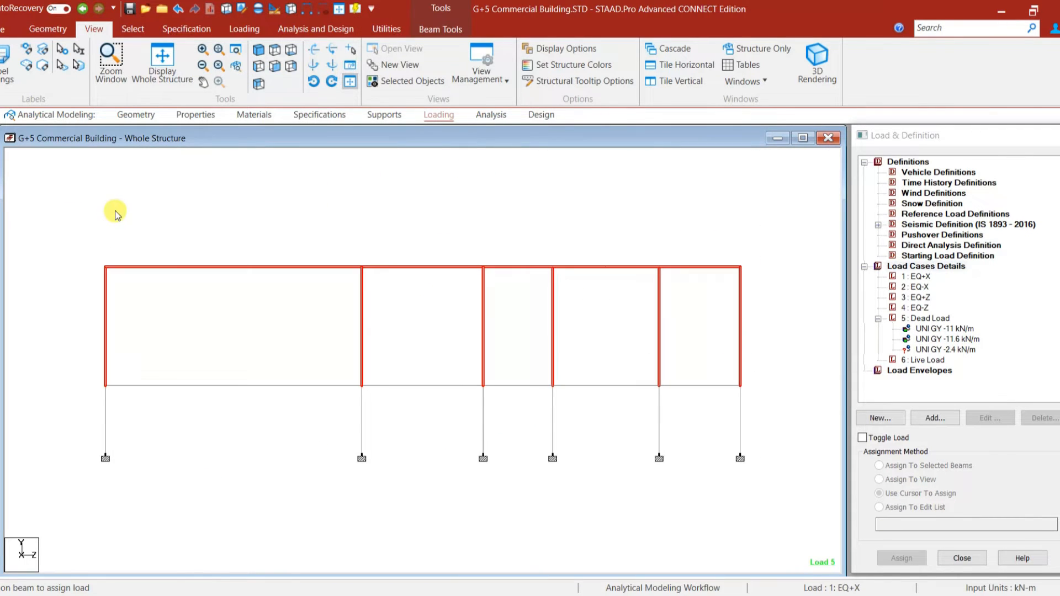
pyautogui.click(236, 48)
pyautogui.click(404, 85)
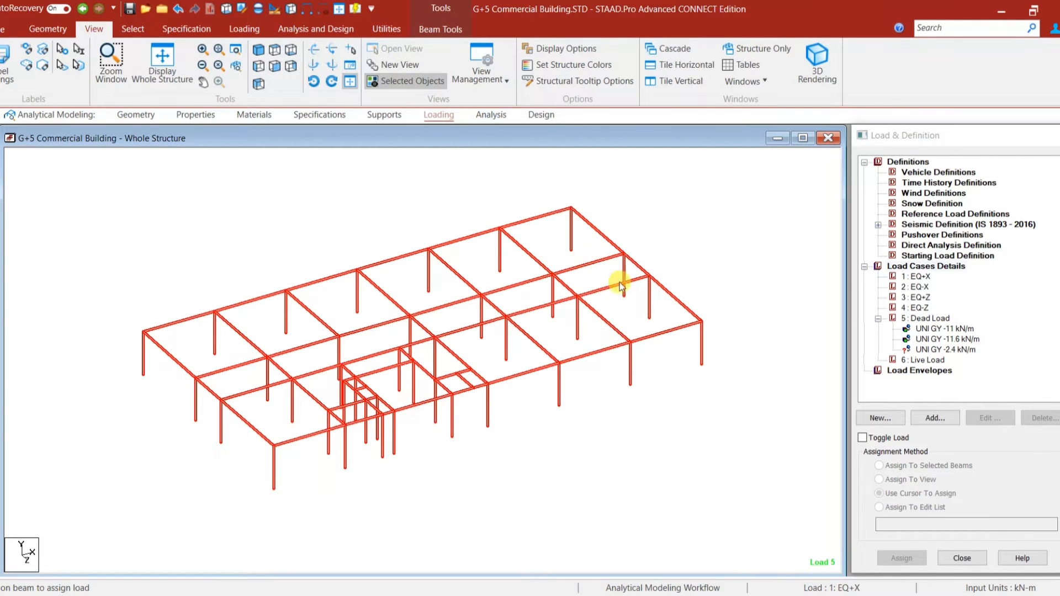
pyautogui.click(738, 266)
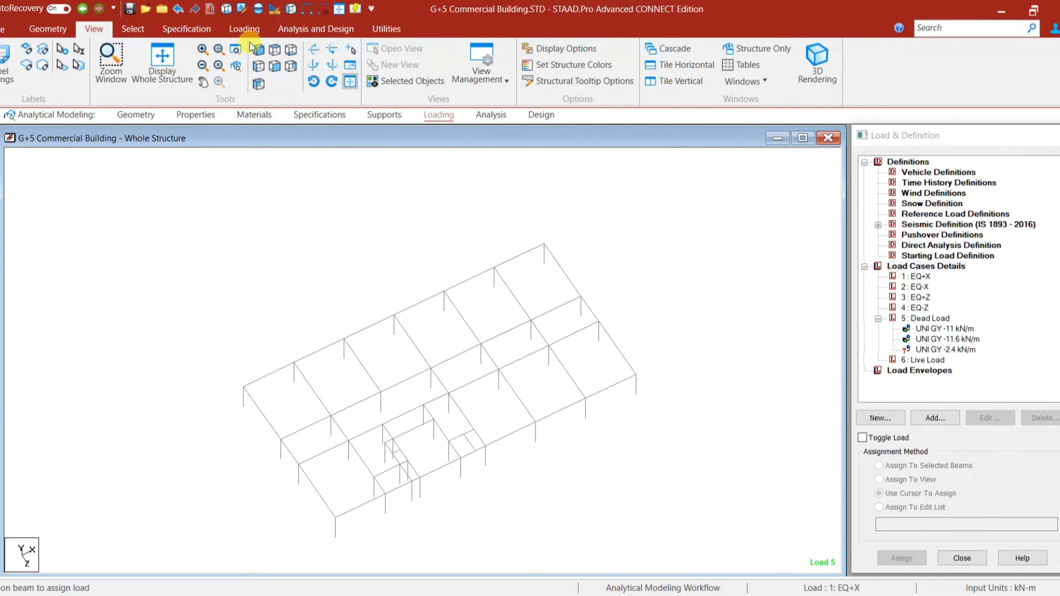
# Select all isolated beams parallel to Z and assign the -11 kN/m uniform dead load to them.
pyautogui.click(132, 29)
pyautogui.click(547, 48)
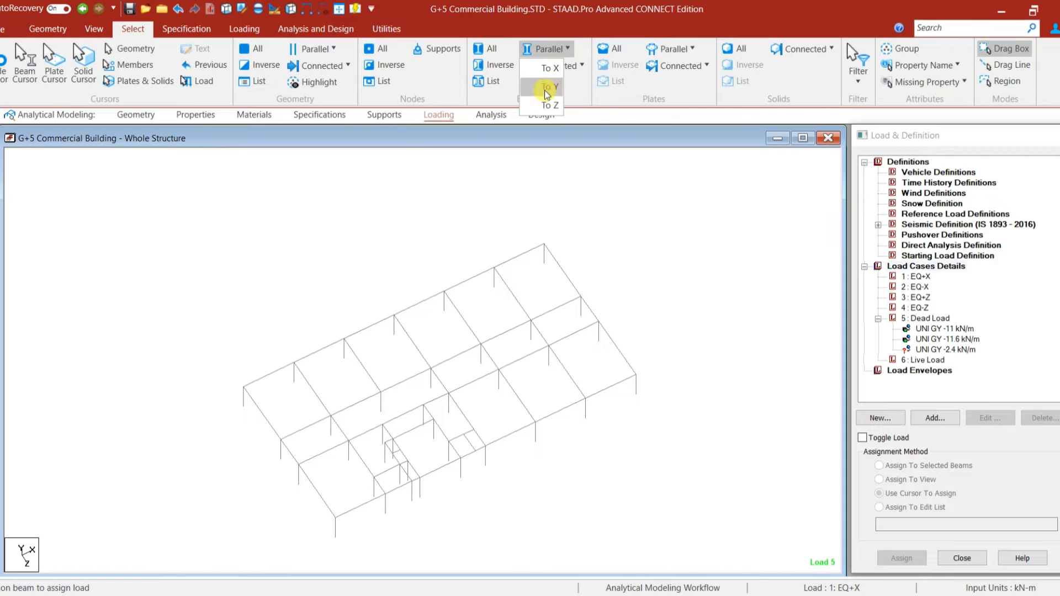
pyautogui.click(547, 105)
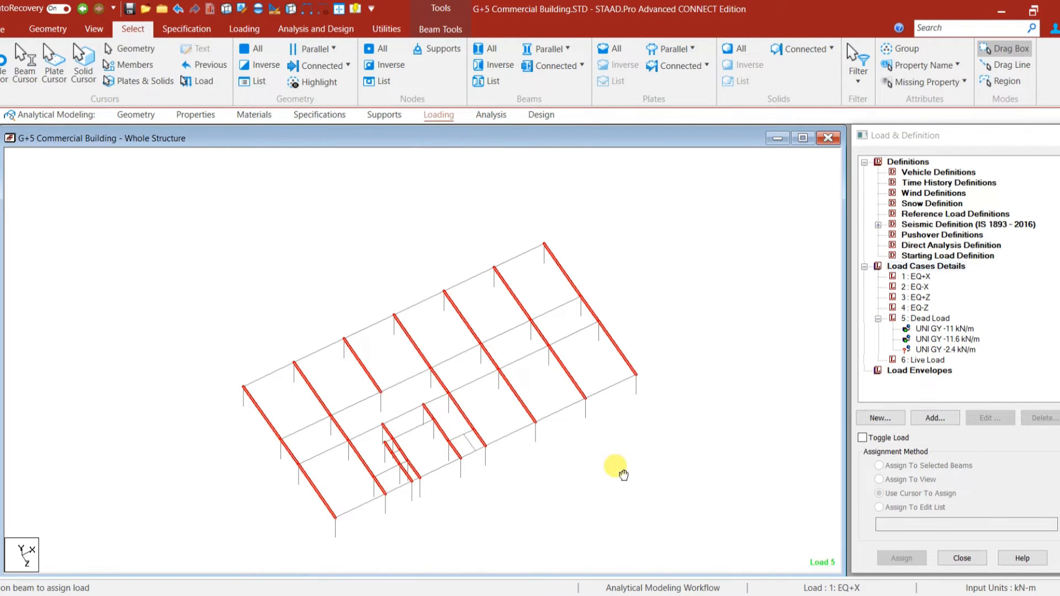
pyautogui.click(945, 329)
pyautogui.click(937, 468)
pyautogui.click(902, 559)
pyautogui.click(971, 395)
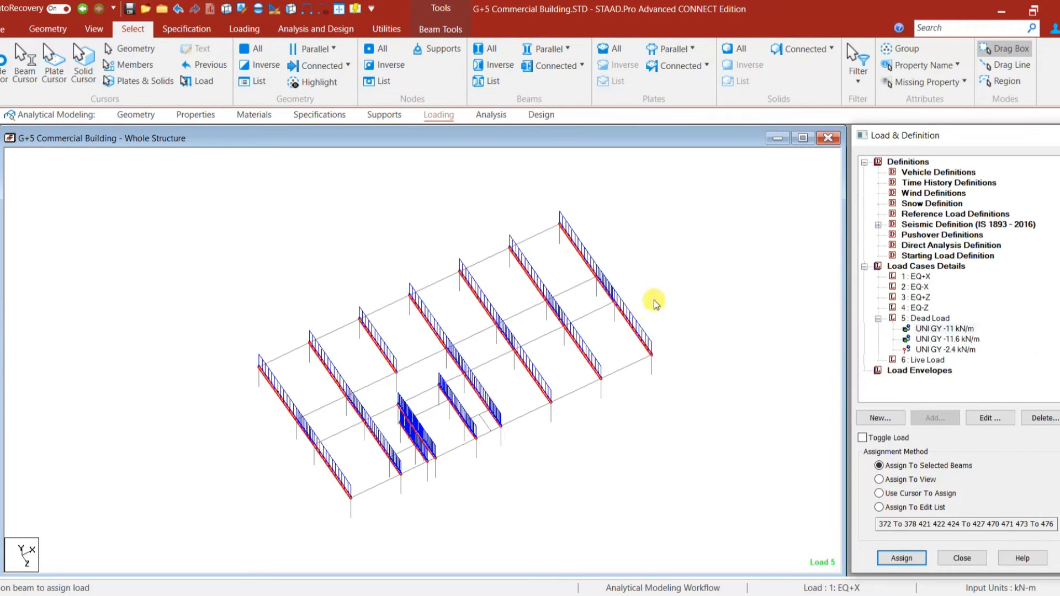
# Add the beams parallel to X and the short skewed beam to the selection and assign the -11.6 kN/m uniform dead load.
pyautogui.click(545, 51)
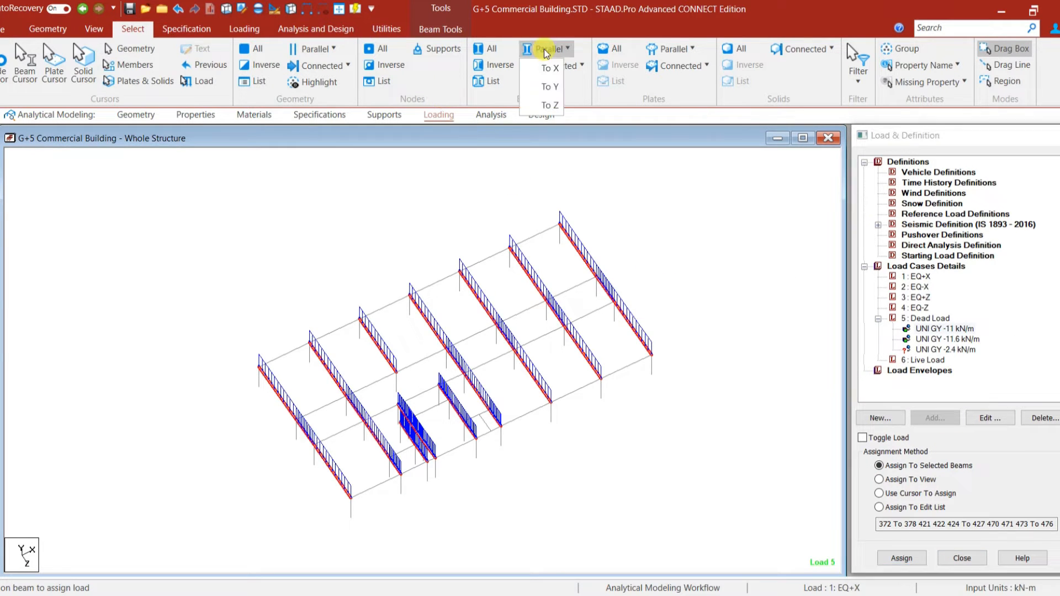
pyautogui.click(551, 69)
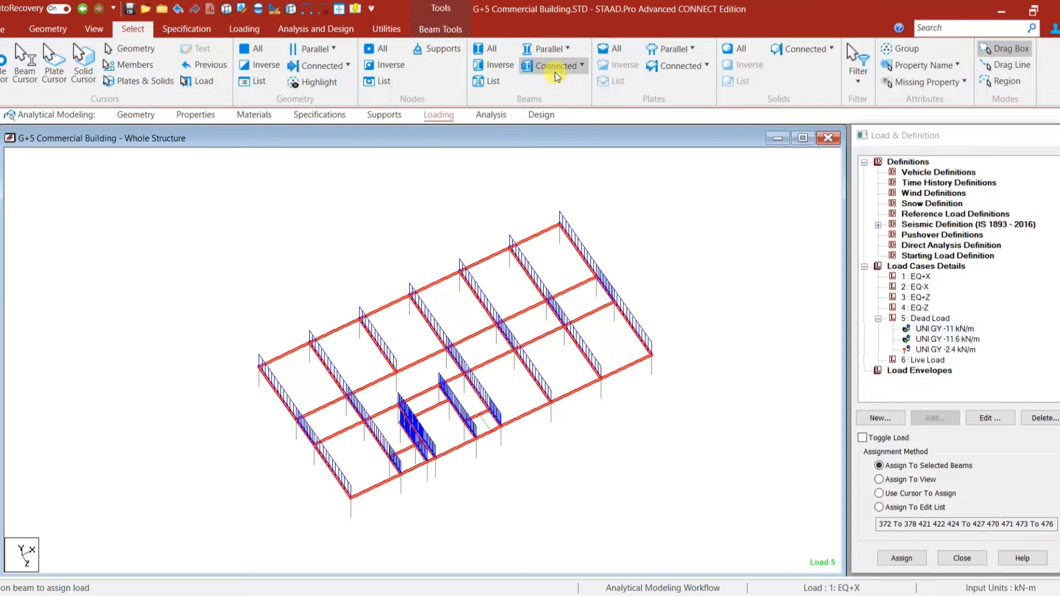
pyautogui.click(939, 340)
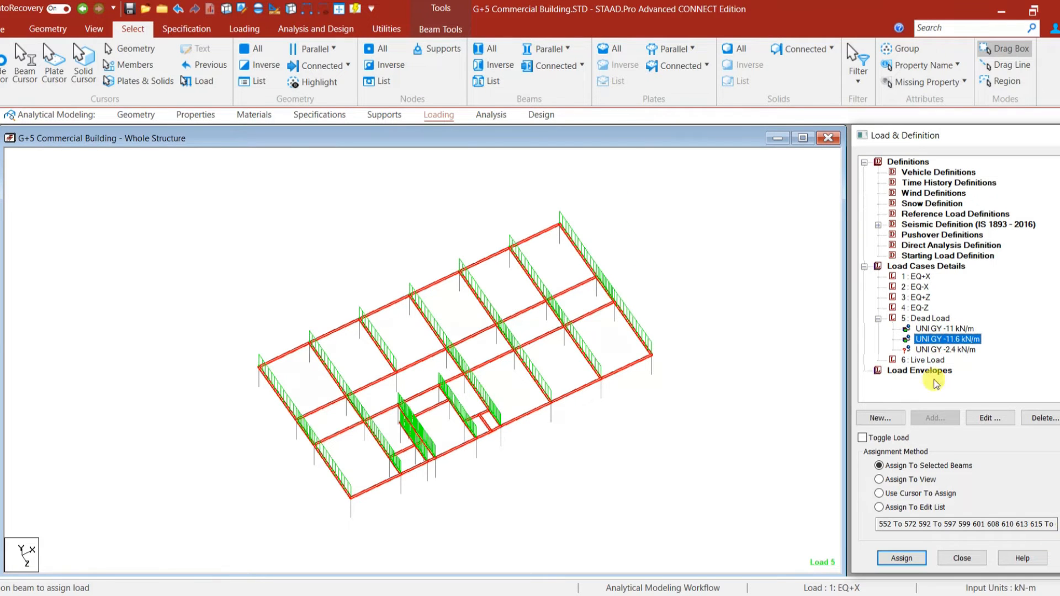
pyautogui.click(902, 558)
pyautogui.click(959, 415)
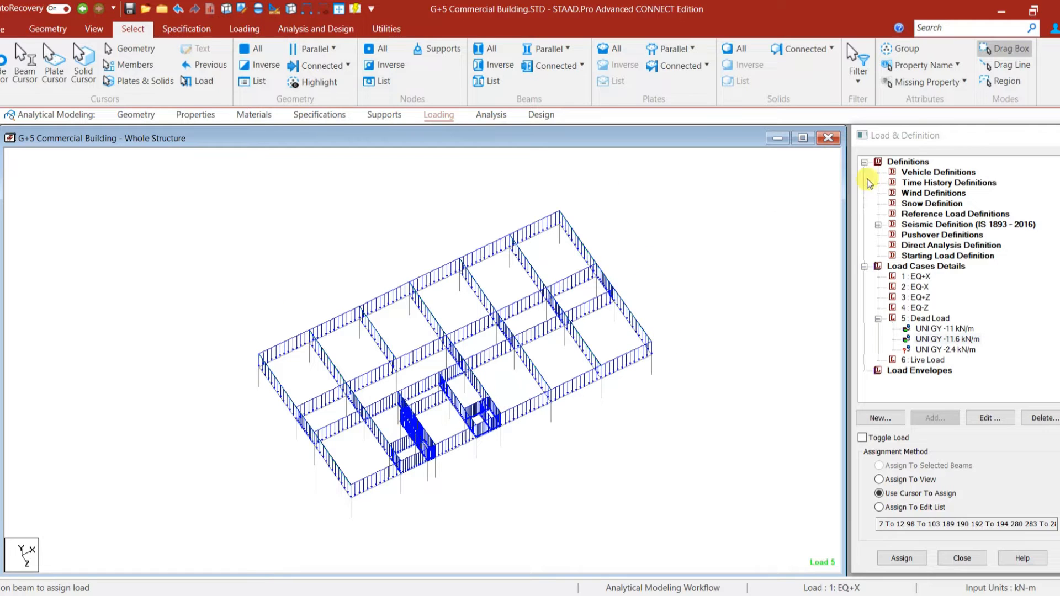
# Check the storey heights in the AutoCAD elevation and repeat the storey's beams and columns in Y with 5 steps of 3.5 m.
pyautogui.click(346, 8)
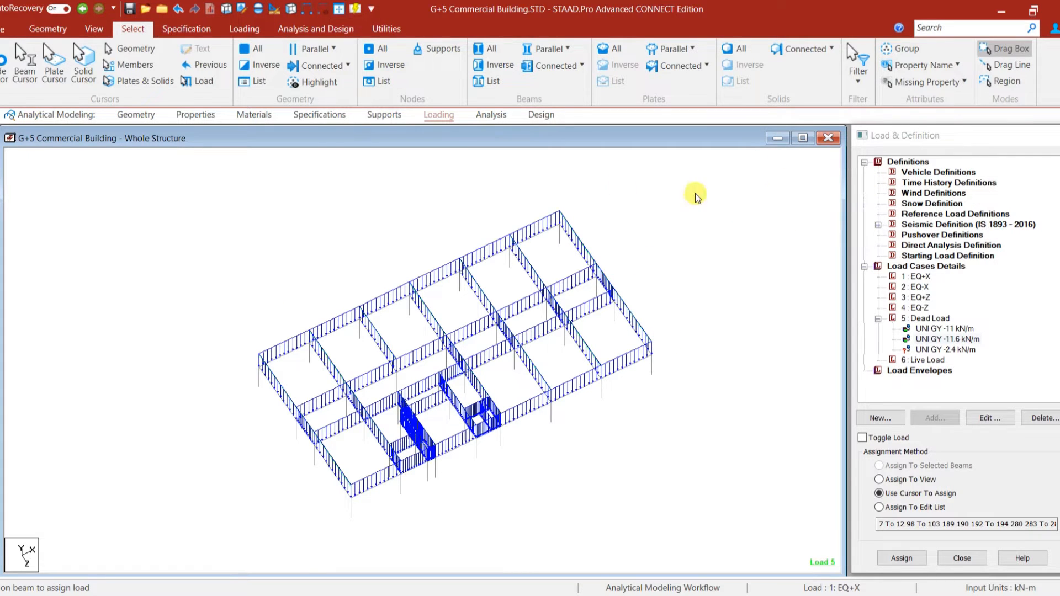
pyautogui.click(110, 53)
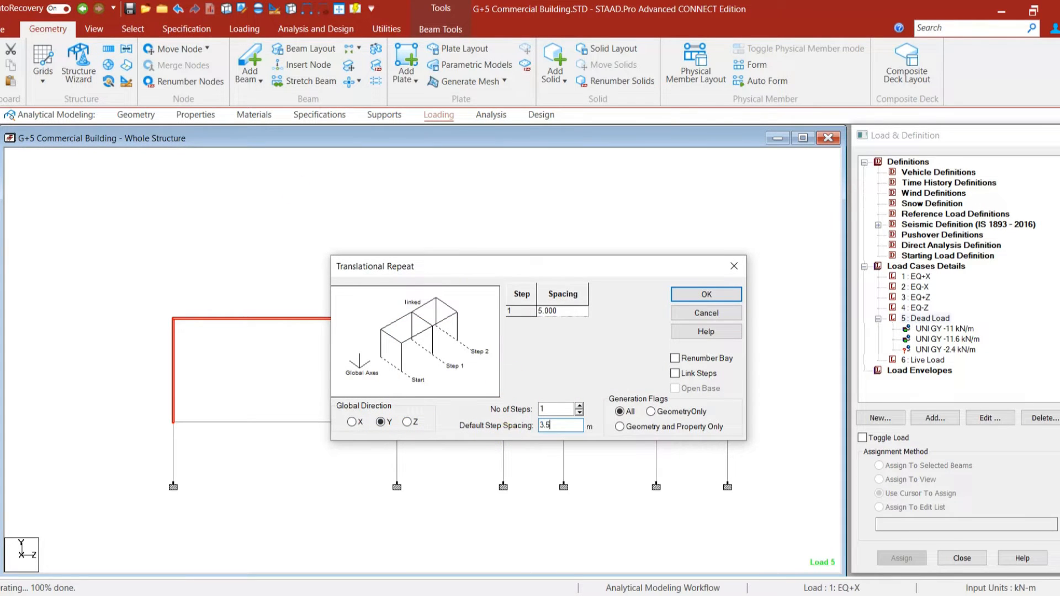
pyautogui.hotkey('alt', 'Tab')
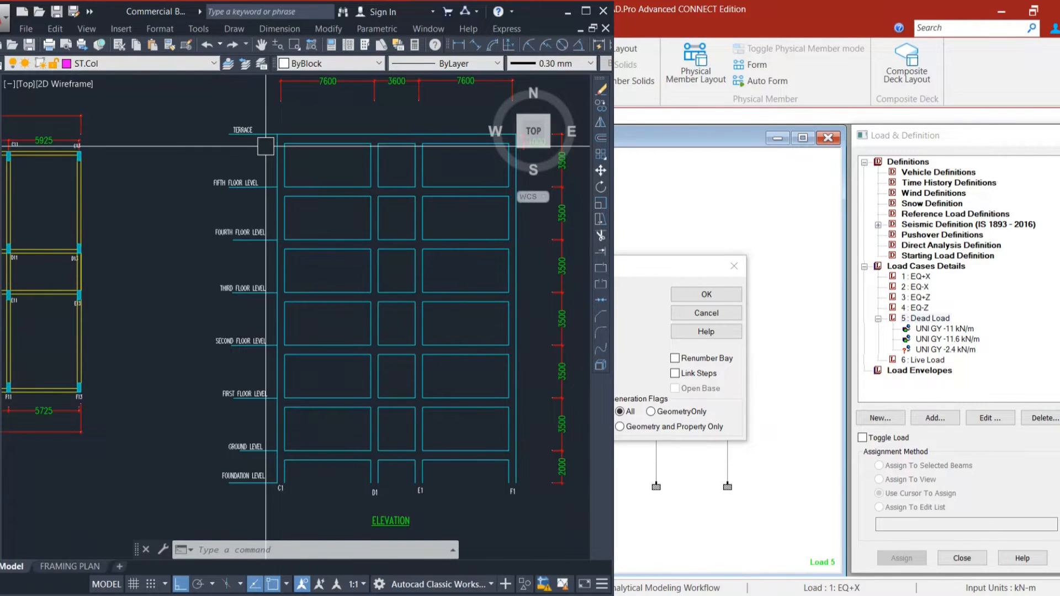
pyautogui.hotkey('alt', 'Tab')
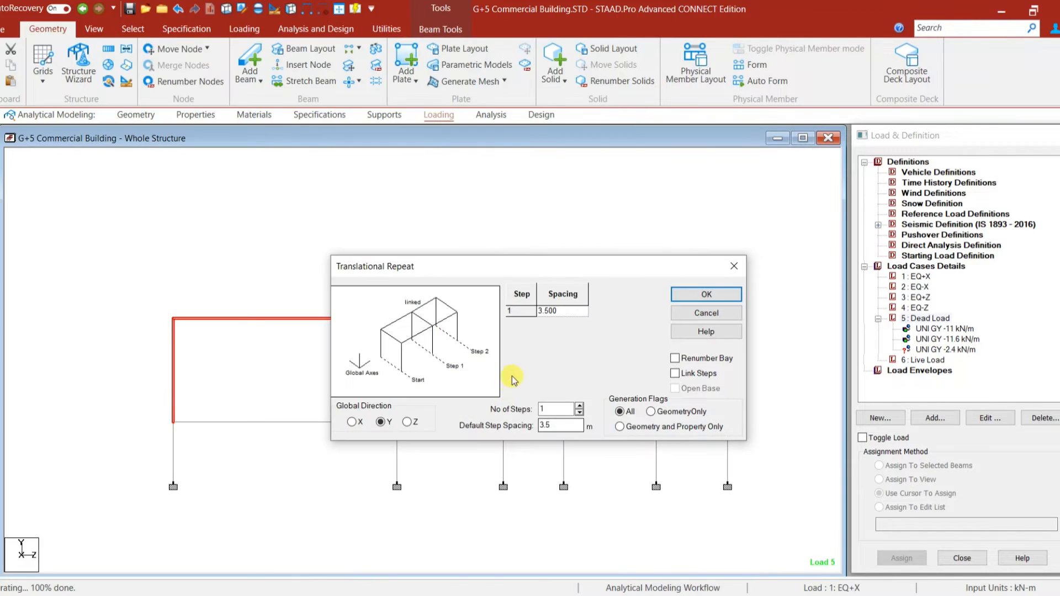
pyautogui.write('5')
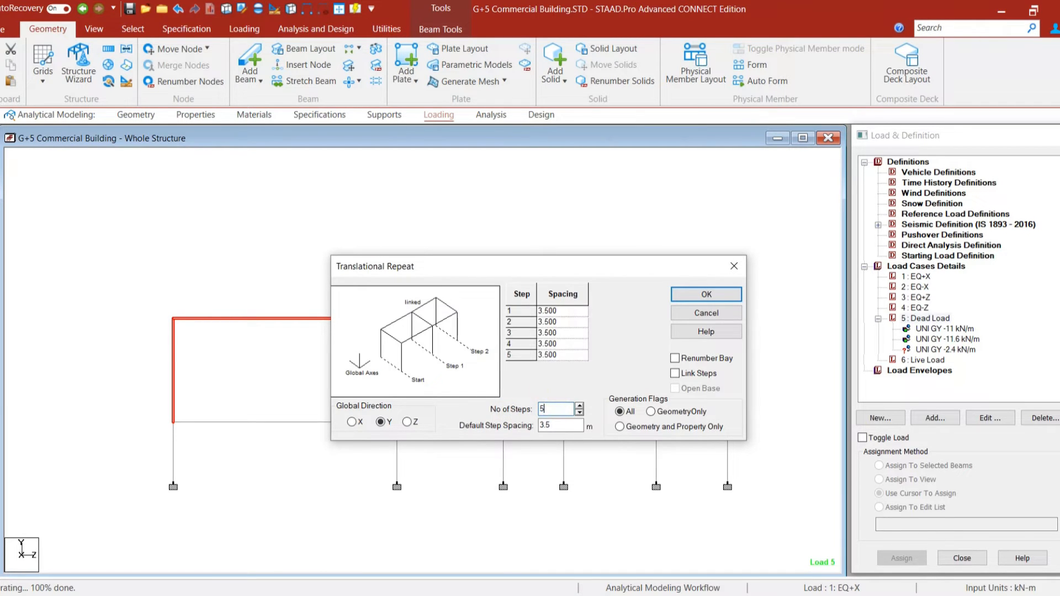
pyautogui.click(706, 295)
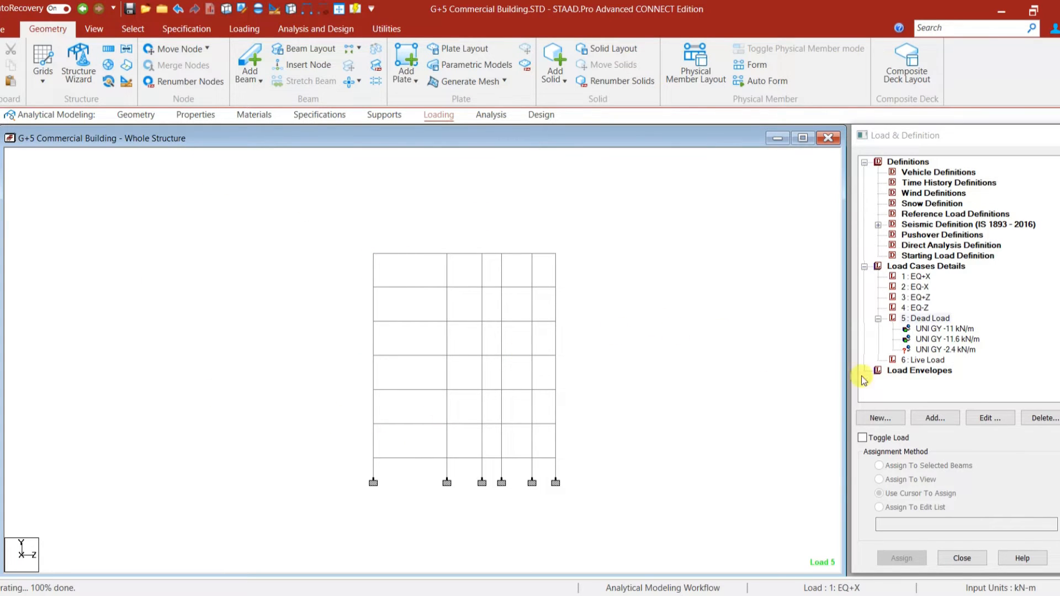
# Isolate the terrace-level beams and columns in isometric view and display the dead loads on them.
pyautogui.moveTo(563, 266); pyautogui.dragTo(338, 214)
pyautogui.moveTo(596, 282); pyautogui.dragTo(339, 215)
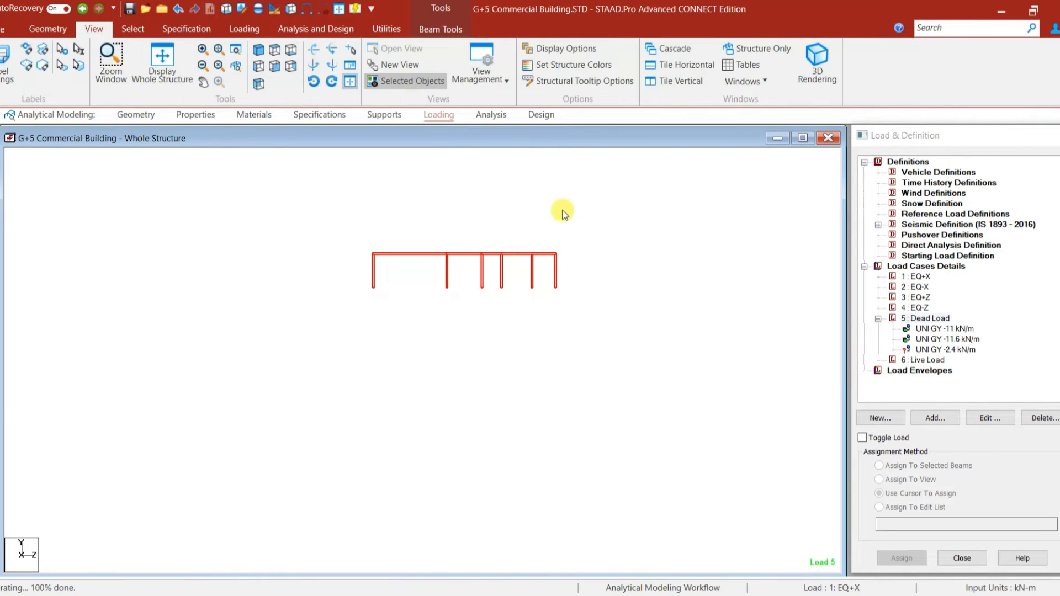
pyautogui.click(291, 9)
pyautogui.click(626, 255)
pyautogui.moveTo(608, 222); pyautogui.dragTo(681, 304, button='middle')
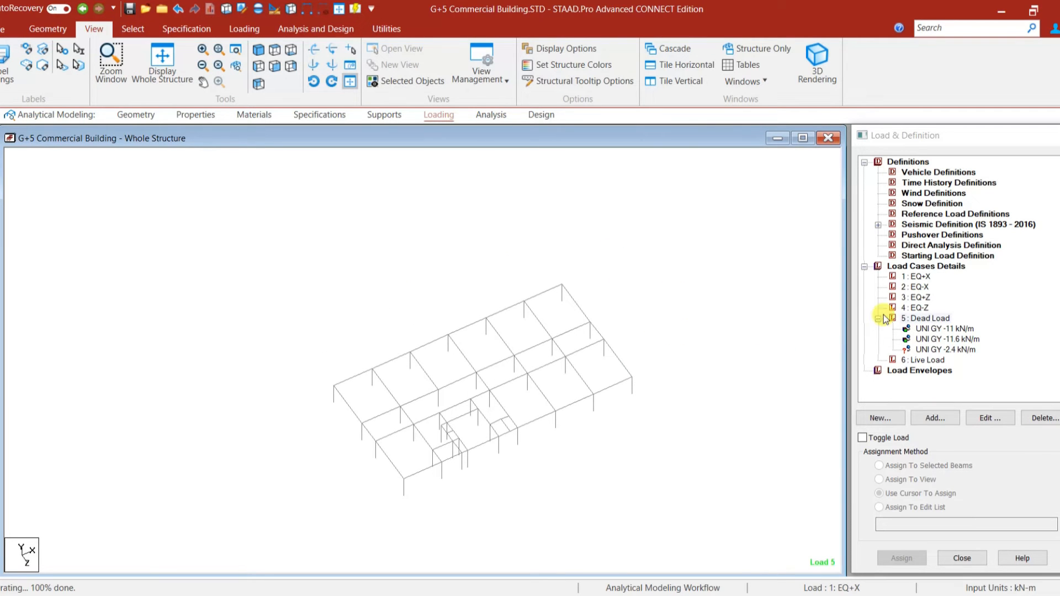
pyautogui.click(917, 328)
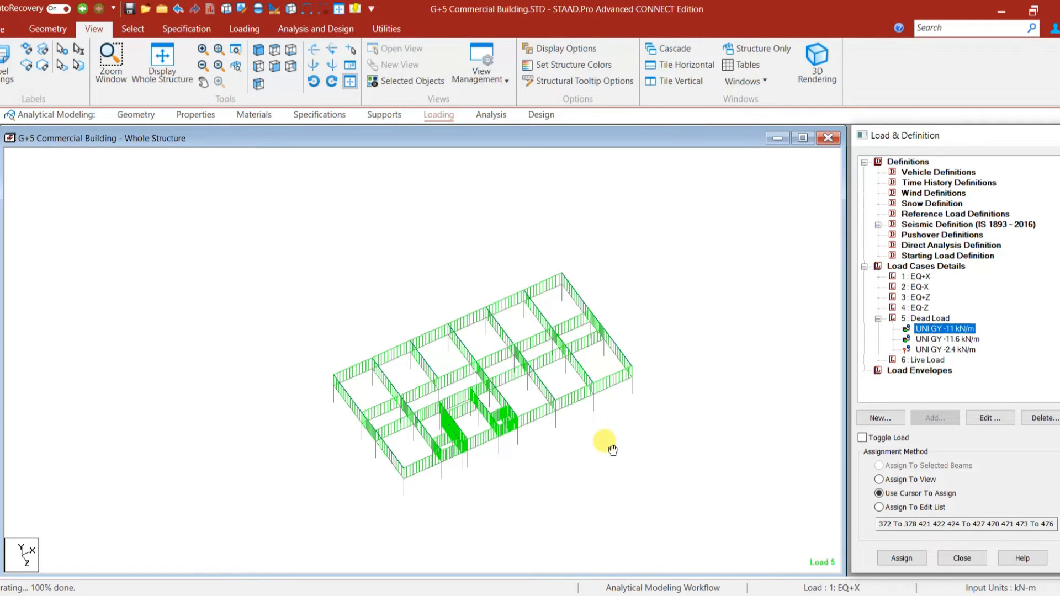
pyautogui.moveTo(606, 445); pyautogui.dragTo(551, 445, button='middle')
pyautogui.scroll(2, 552, 444)
pyautogui.click(133, 29)
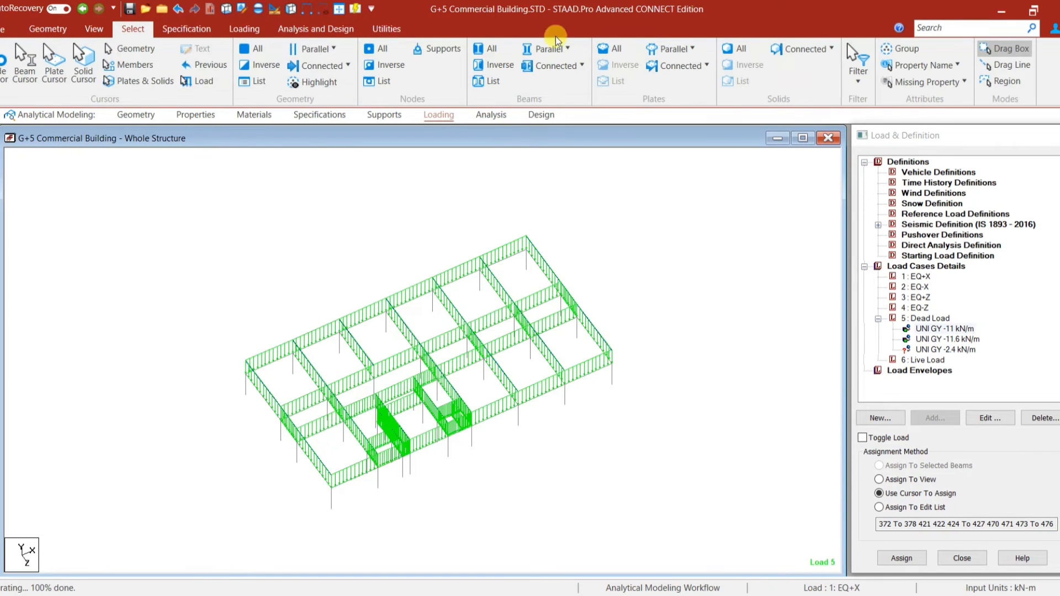
pyautogui.click(544, 52)
pyautogui.click(555, 69)
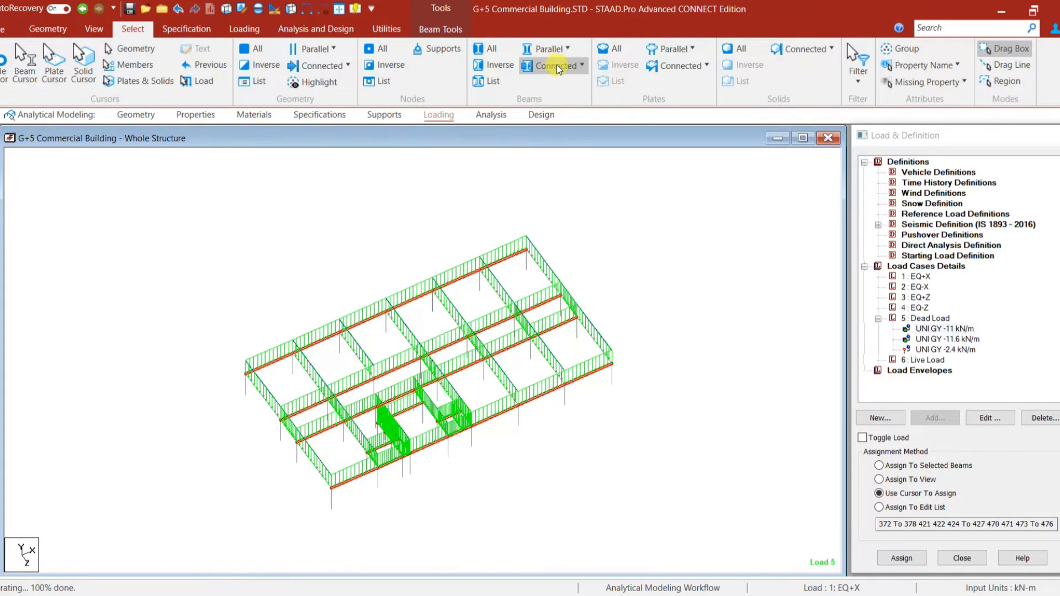
pyautogui.click(559, 51)
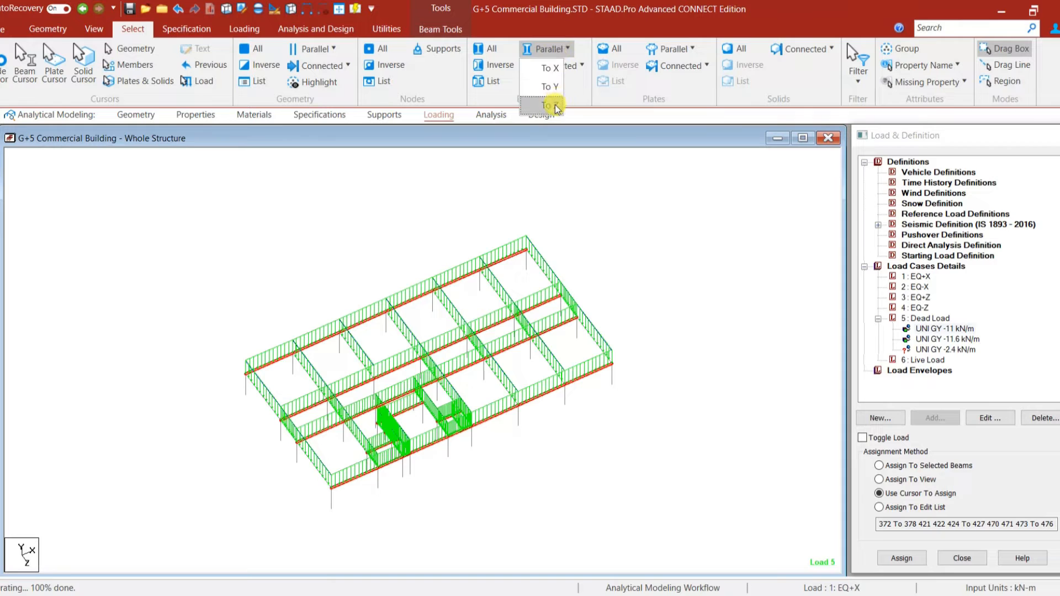
pyautogui.click(555, 105)
pyautogui.click(548, 49)
pyautogui.click(559, 74)
pyautogui.click(634, 223)
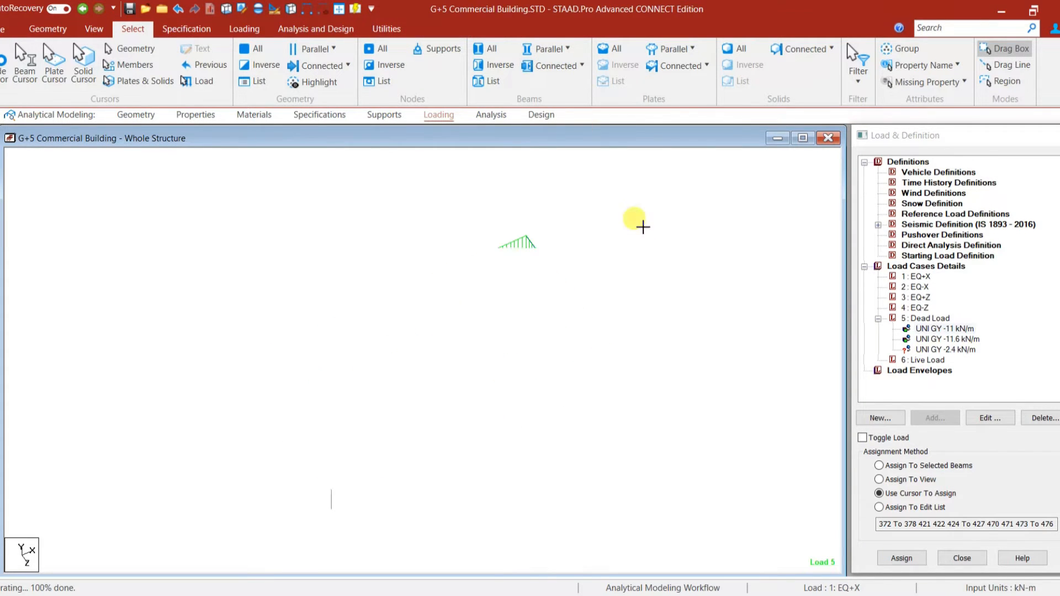
# Remove the -11.6 kN/m dead load from the terrace beams parallel to X using Toggle Load, and clear the selection.
pyautogui.click(547, 49)
pyautogui.click(552, 87)
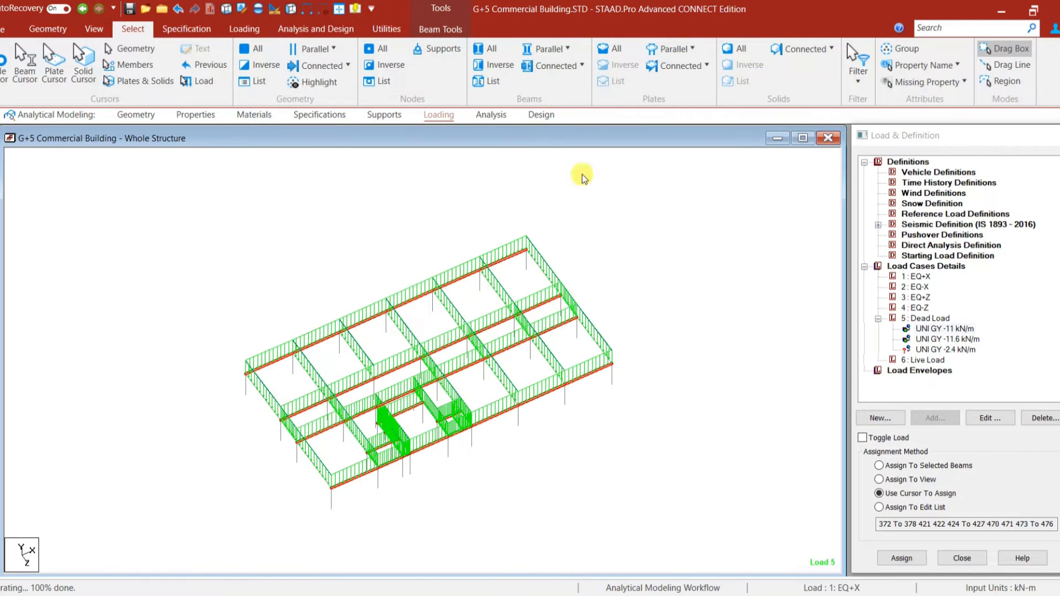
pyautogui.click(899, 466)
pyautogui.click(902, 558)
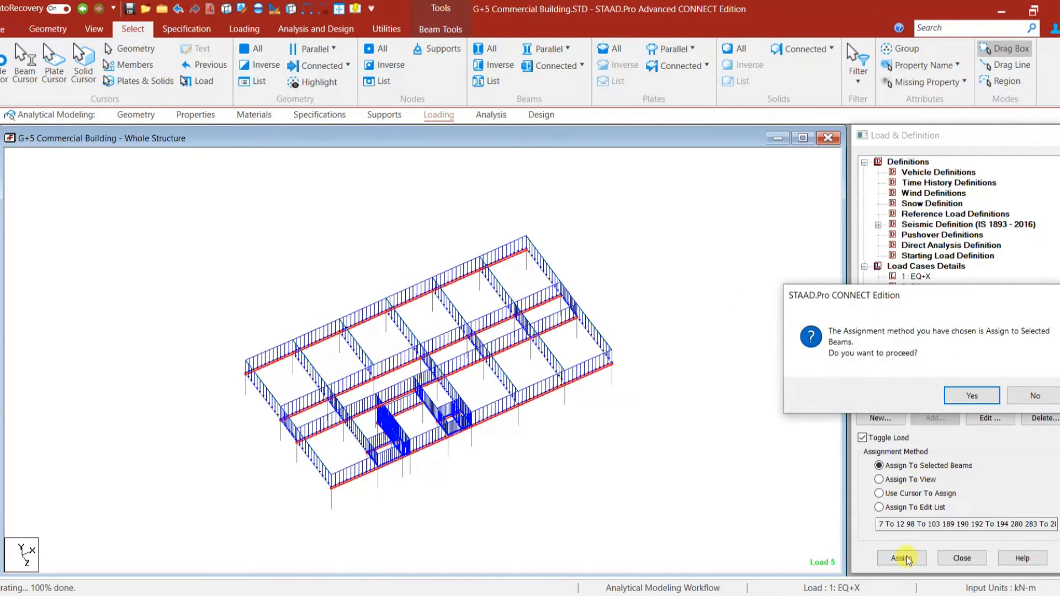
pyautogui.click(964, 397)
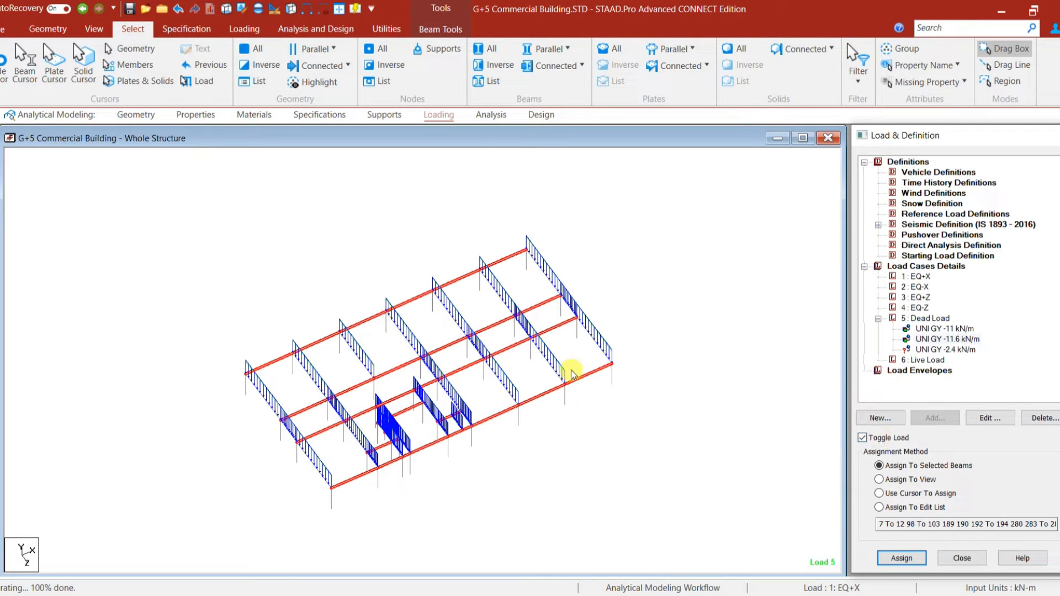
pyautogui.click(632, 178)
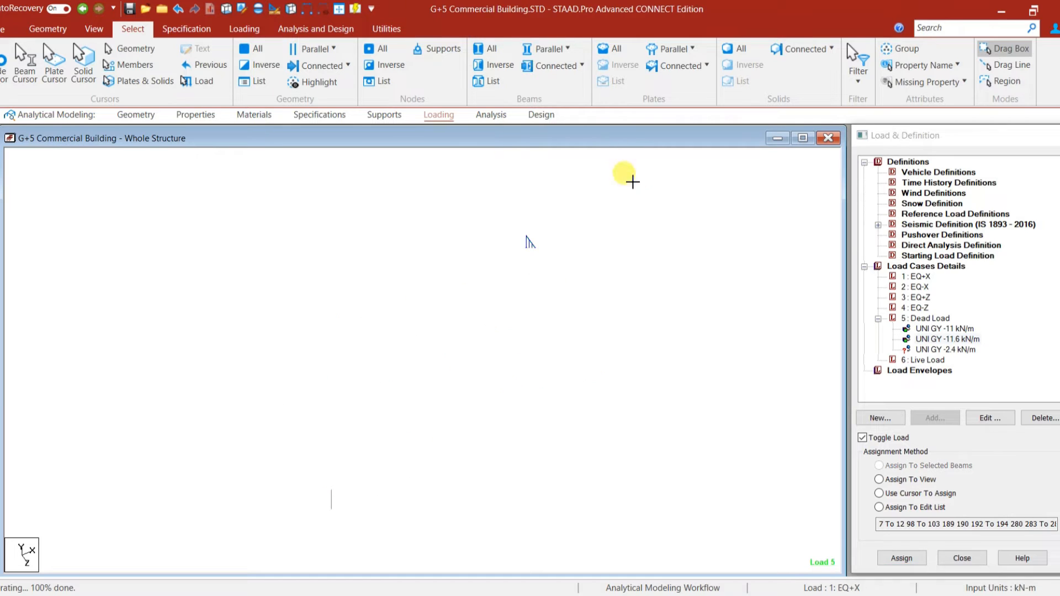
# Select the terrace beams parallel to Z and toggle off their -11 kN/m dead load.
pyautogui.click(550, 49)
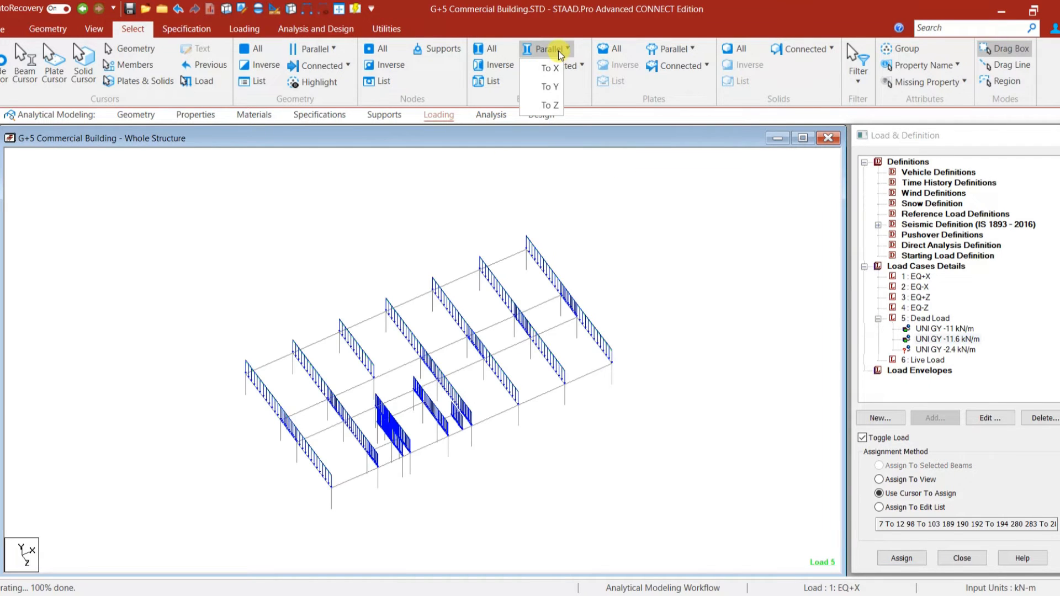
pyautogui.click(558, 86)
pyautogui.click(949, 330)
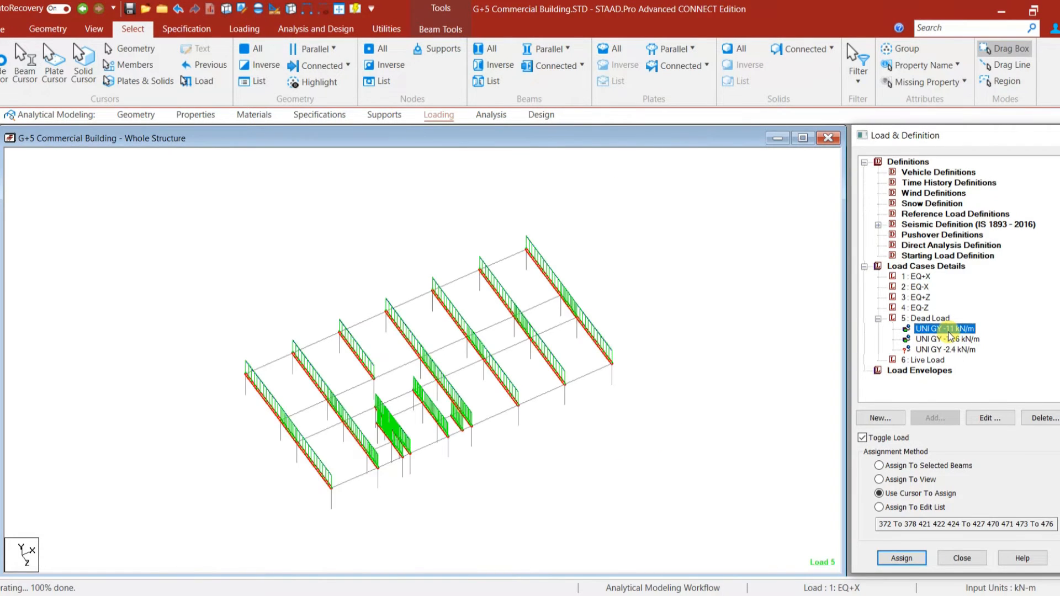
pyautogui.click(917, 465)
pyautogui.click(902, 559)
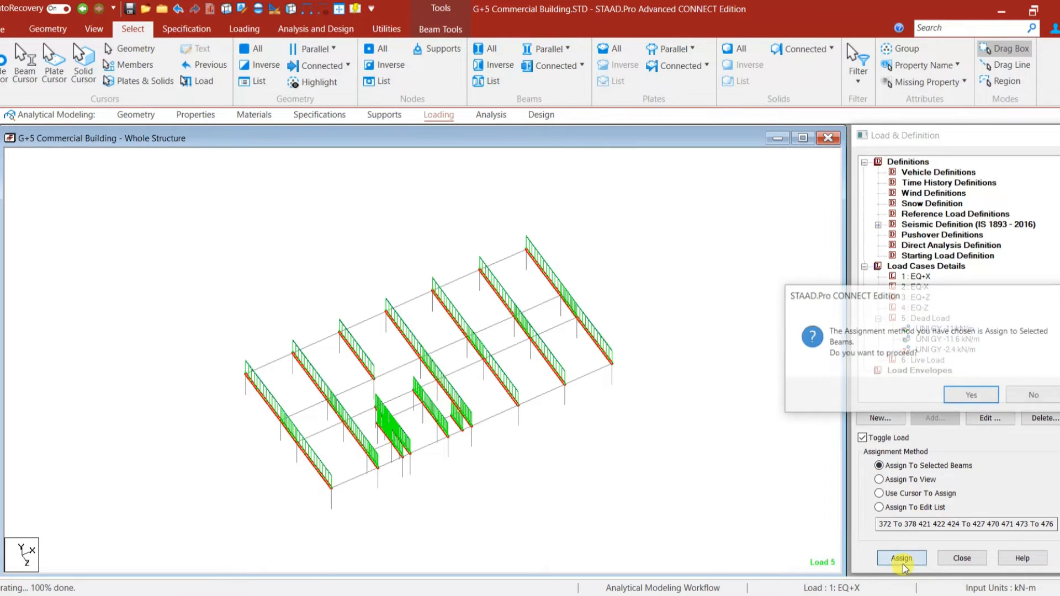
pyautogui.click(969, 398)
# Toggle off the -11.6 kN/m dead load on the selected terrace beams parallel to Z.
pyautogui.click(942, 341)
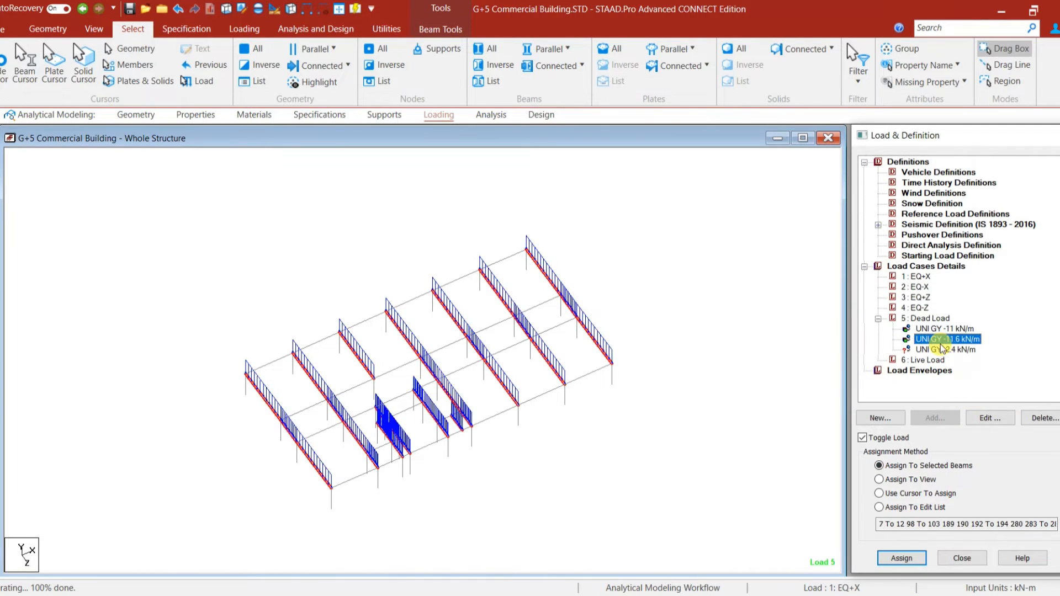
pyautogui.click(902, 559)
pyautogui.click(972, 396)
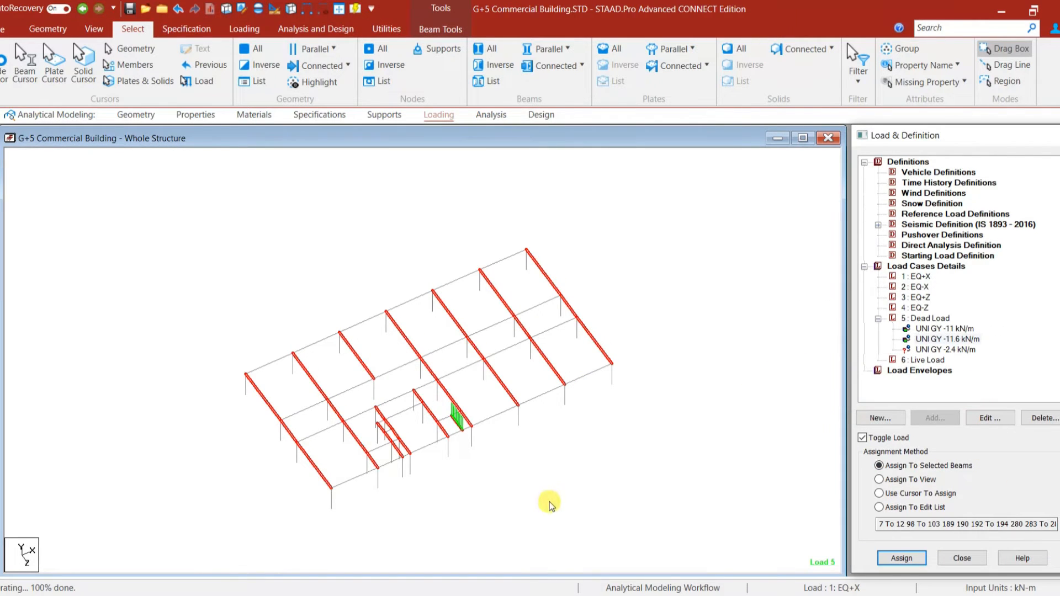
# Turn off Toggle Load and check the terrace beams for any remaining -11 and -11.6 kN/m dead loads.
pyautogui.click(959, 329)
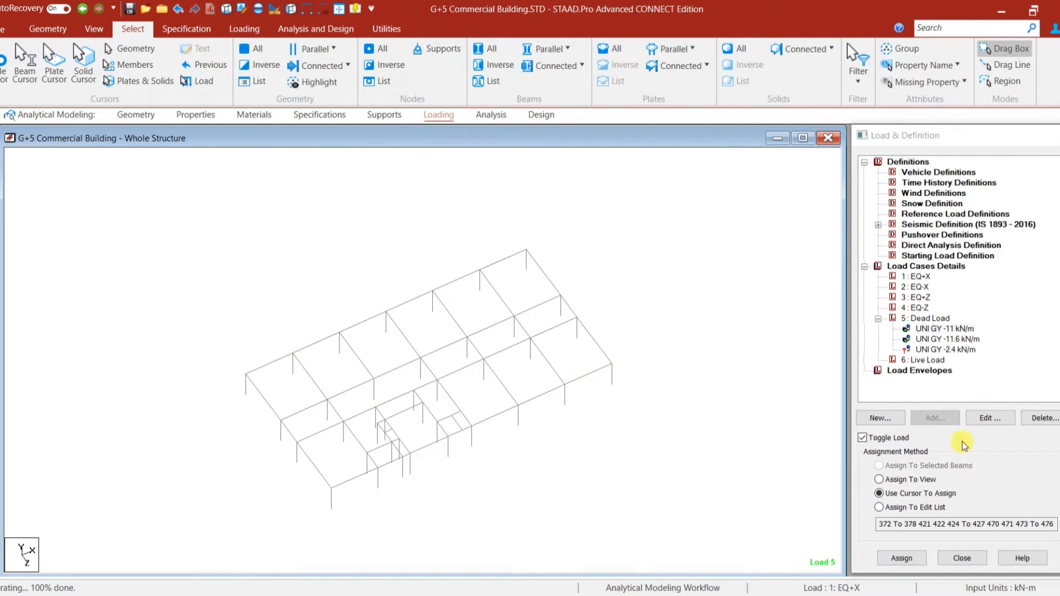
pyautogui.click(862, 437)
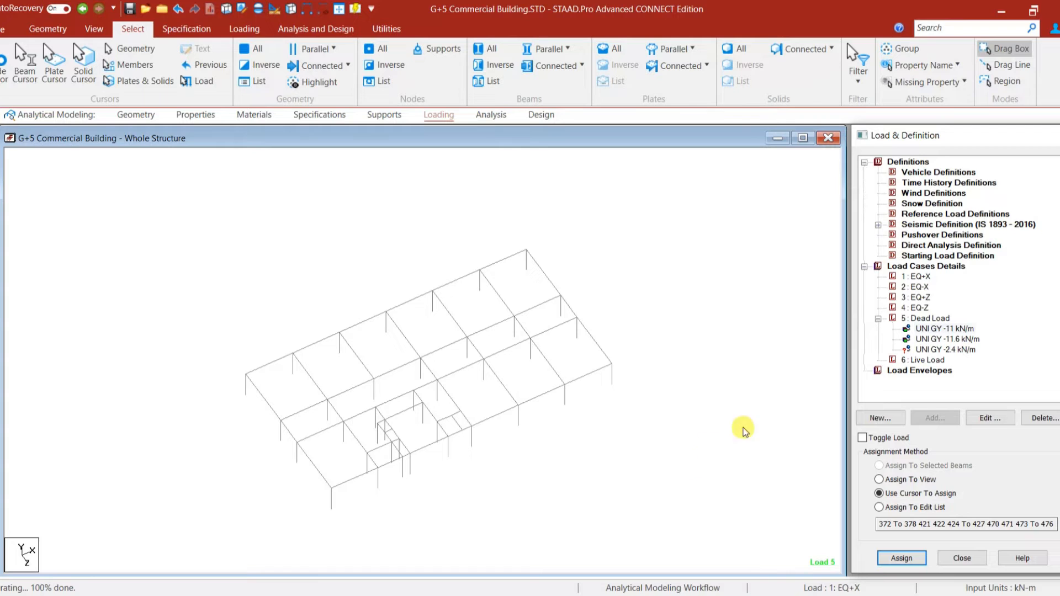
pyautogui.click(948, 339)
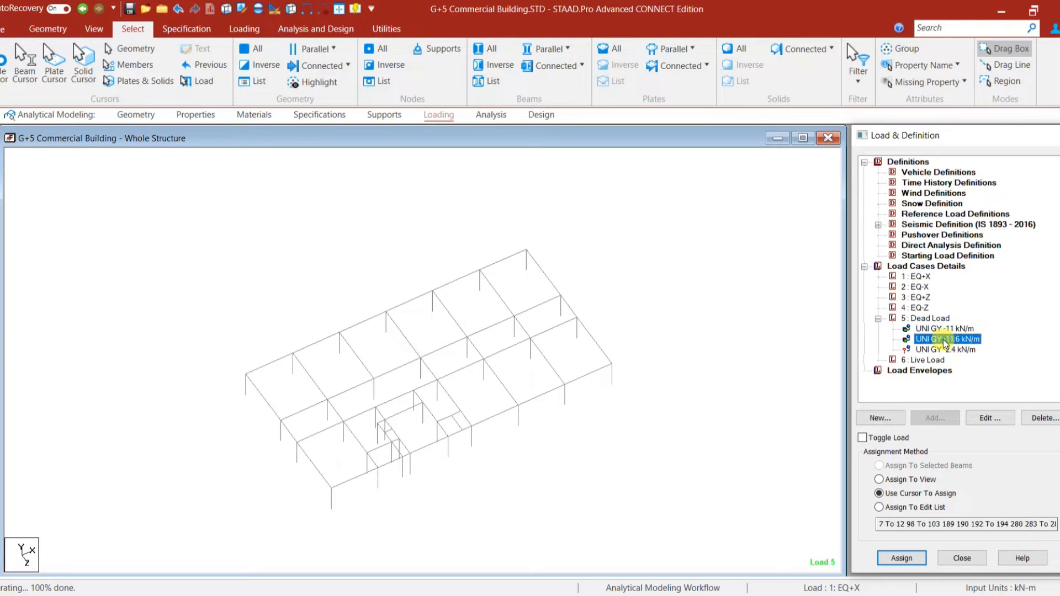
# Assign the UNI GY -2.4 kN/m dead load to all perimeter beams of the terrace level, and clear the selection.
pyautogui.click(946, 349)
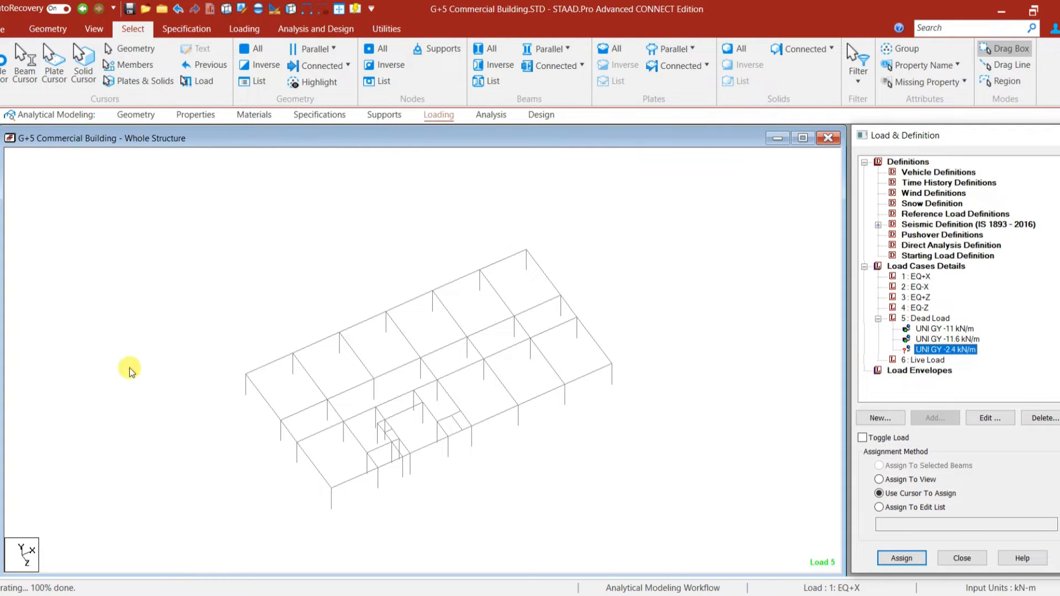
pyautogui.click(274, 363)
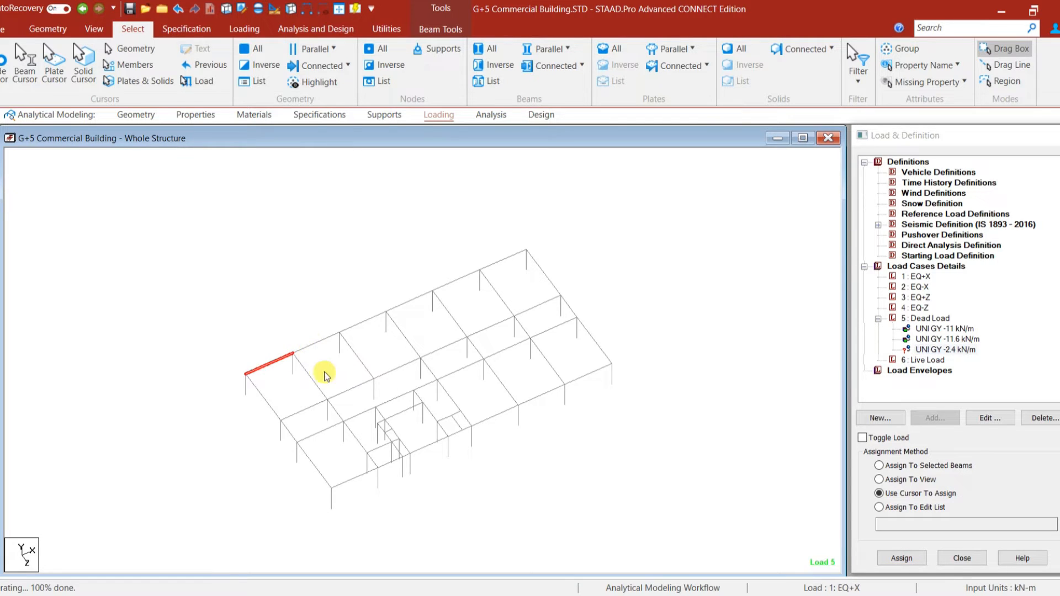
pyautogui.scroll(2, 324, 372)
pyautogui.keyDown('ctrl'); pyautogui.click(304, 322); pyautogui.keyUp('ctrl')
pyautogui.click(356, 298)
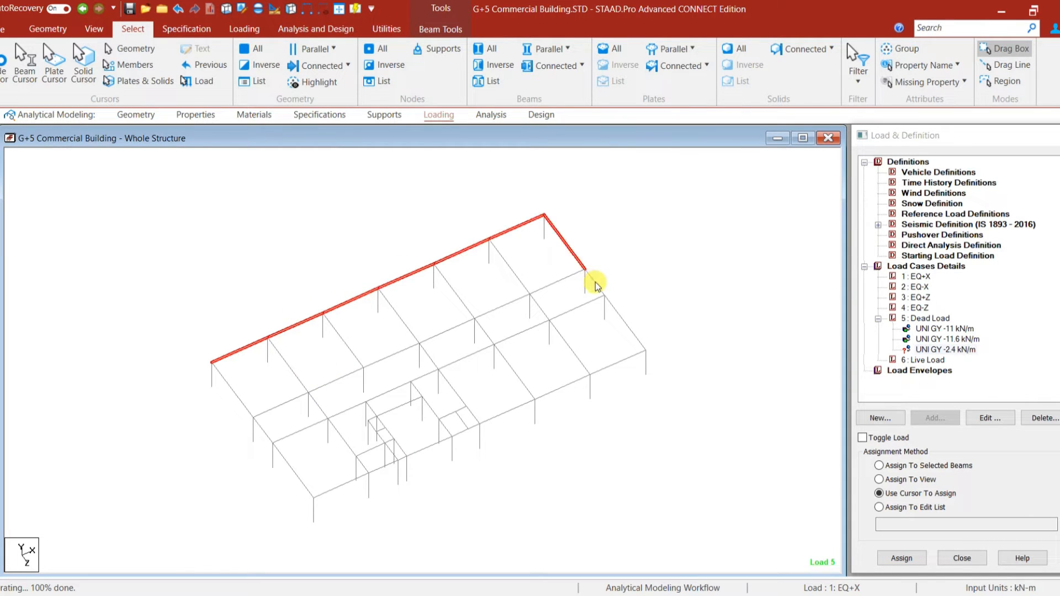
pyautogui.keyDown('ctrl'); pyautogui.click(595, 284); pyautogui.keyUp('ctrl')
pyautogui.keyDown('ctrl'); pyautogui.click(622, 318); pyautogui.keyUp('ctrl')
pyautogui.keyDown('ctrl'); pyautogui.click(591, 376); pyautogui.keyUp('ctrl')
pyautogui.keyDown('ctrl'); pyautogui.click(552, 394); pyautogui.keyUp('ctrl')
pyautogui.keyDown('ctrl'); pyautogui.click(503, 413); pyautogui.keyUp('ctrl')
pyautogui.keyDown('ctrl'); pyautogui.click(462, 440); pyautogui.keyUp('ctrl')
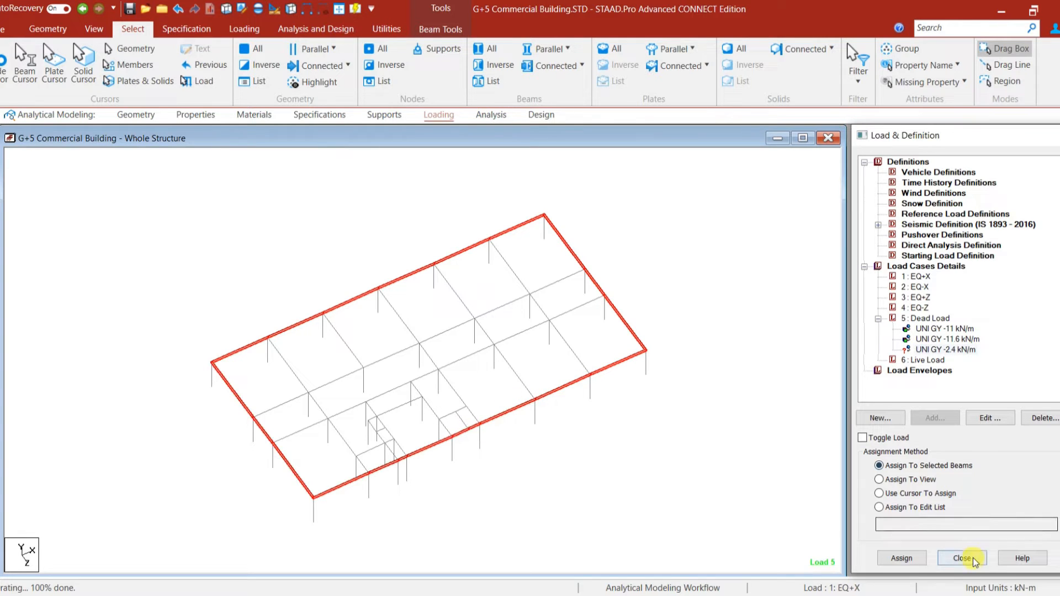
pyautogui.click(902, 558)
pyautogui.click(970, 393)
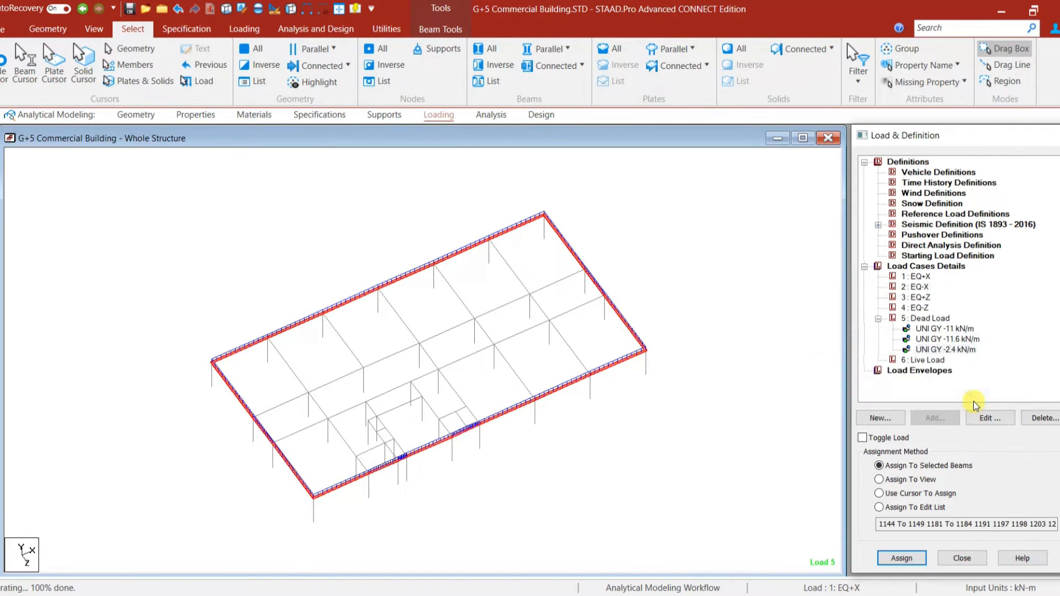
pyautogui.click(689, 510)
# Select the terrace beams around the staircase and lift areas, repeat them once by 3 m in Y, and save the modified structure.
pyautogui.click(802, 137)
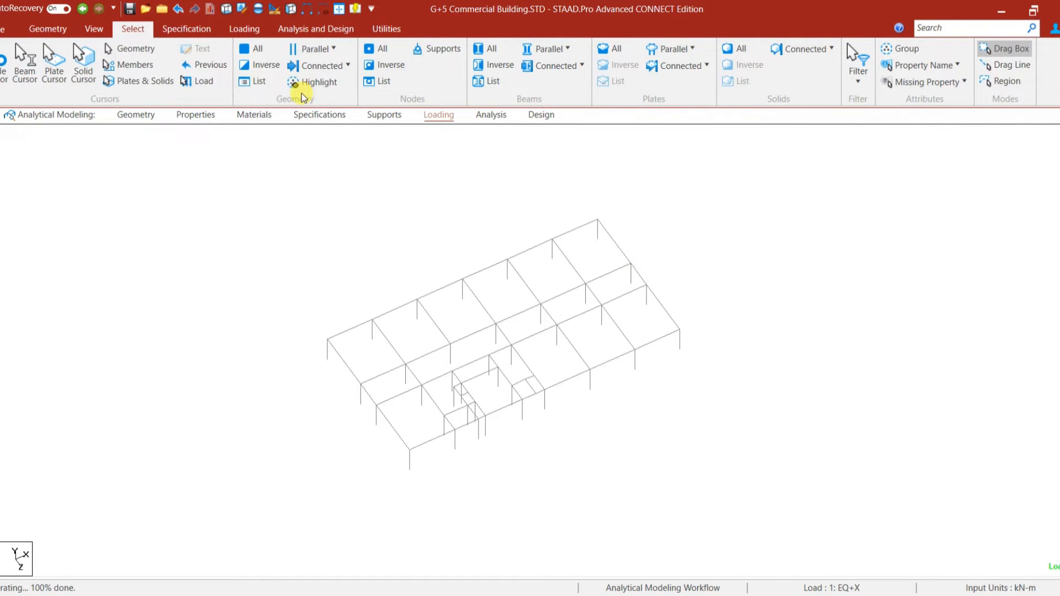
pyautogui.scroll(5, 445, 384)
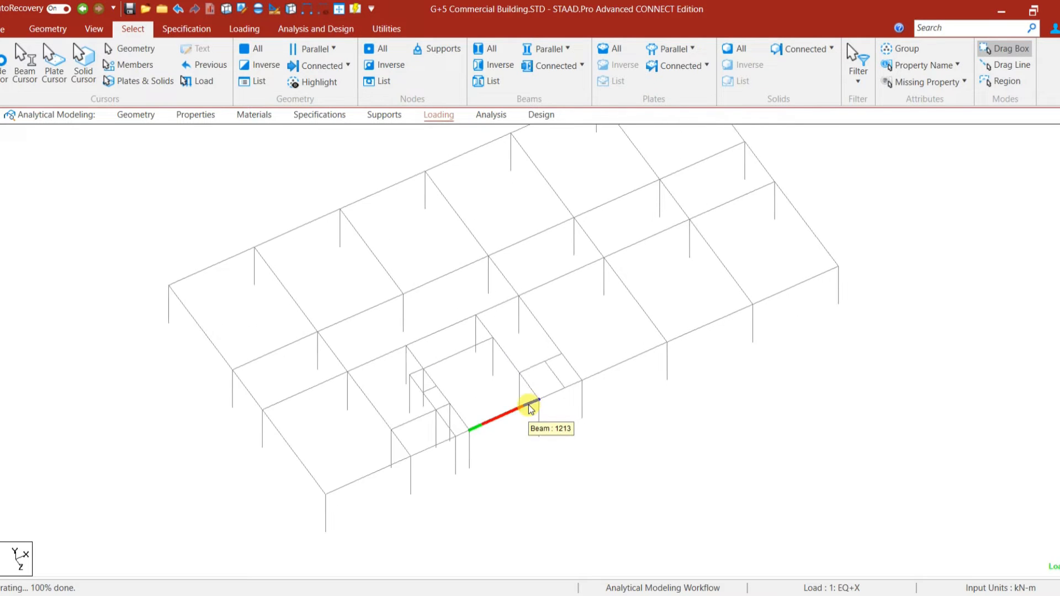
pyautogui.scroll(3, 401, 442)
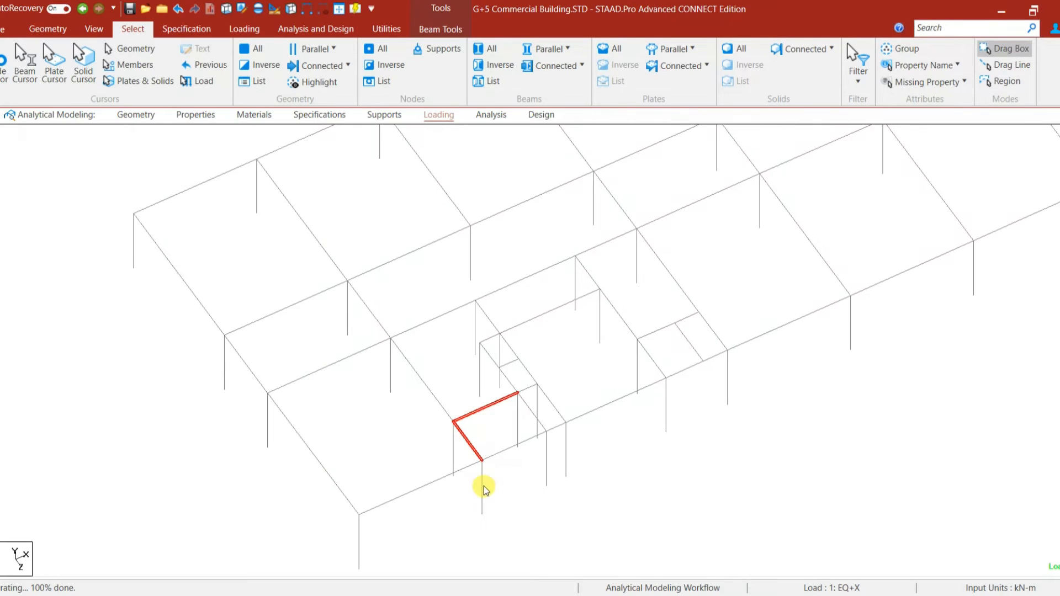
pyautogui.keyDown('ctrl'); pyautogui.click(483, 489); pyautogui.keyUp('ctrl')
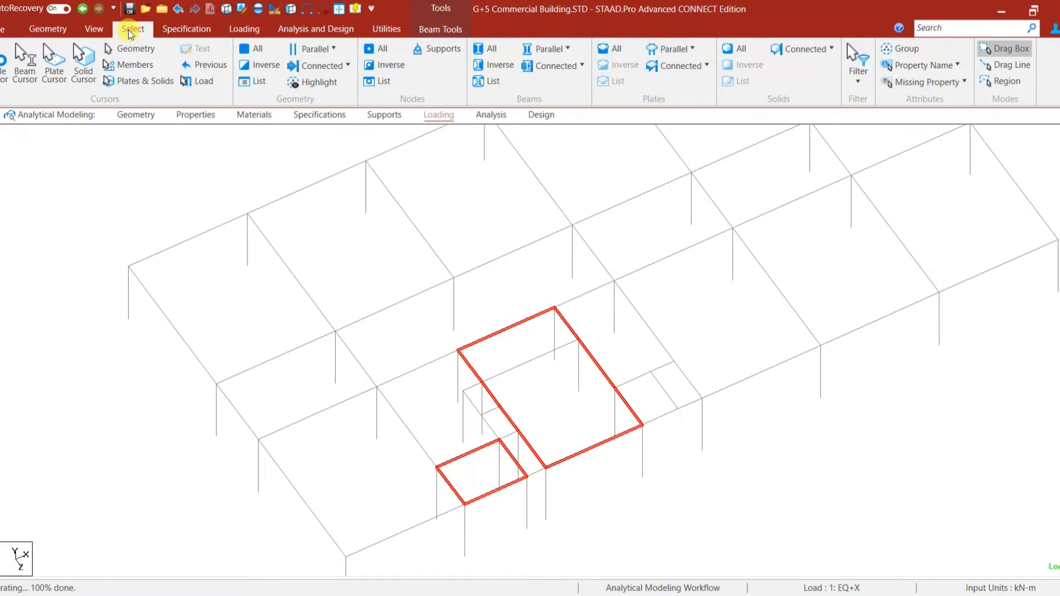
pyautogui.click(50, 30)
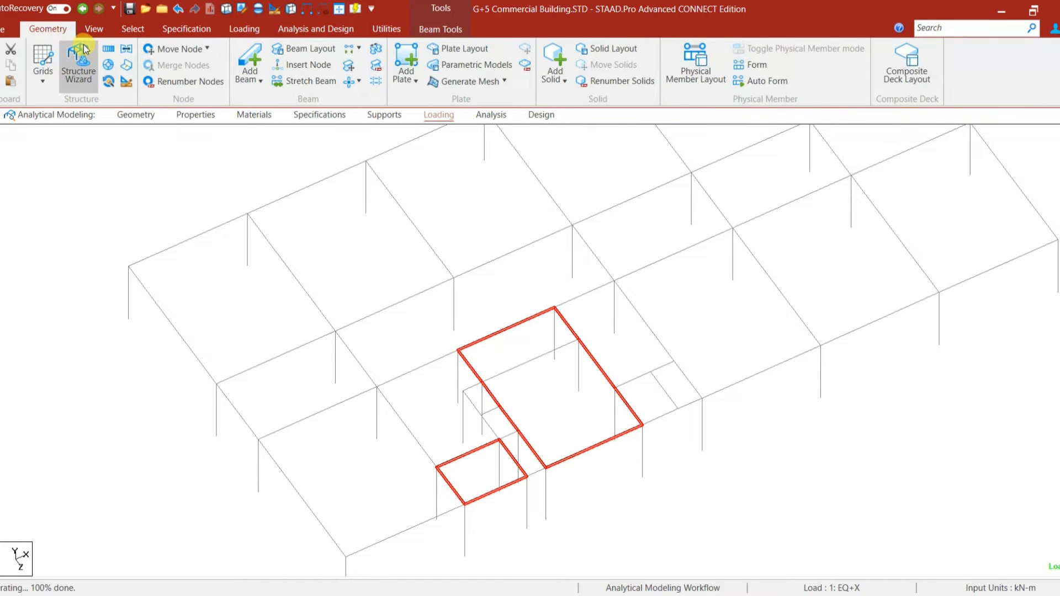
pyautogui.click(108, 49)
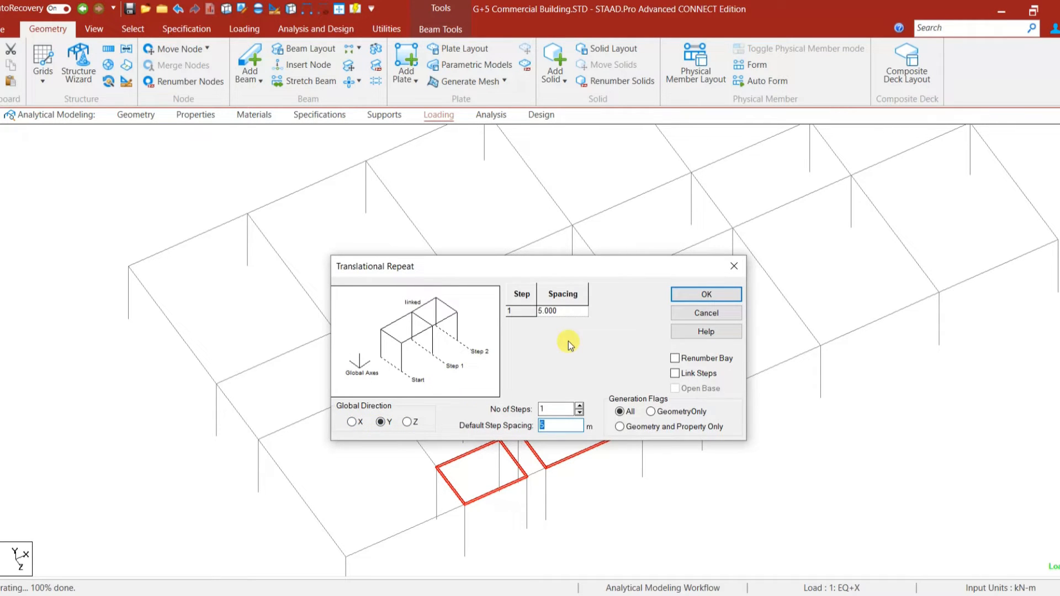
pyautogui.write('3')
pyautogui.click(707, 294)
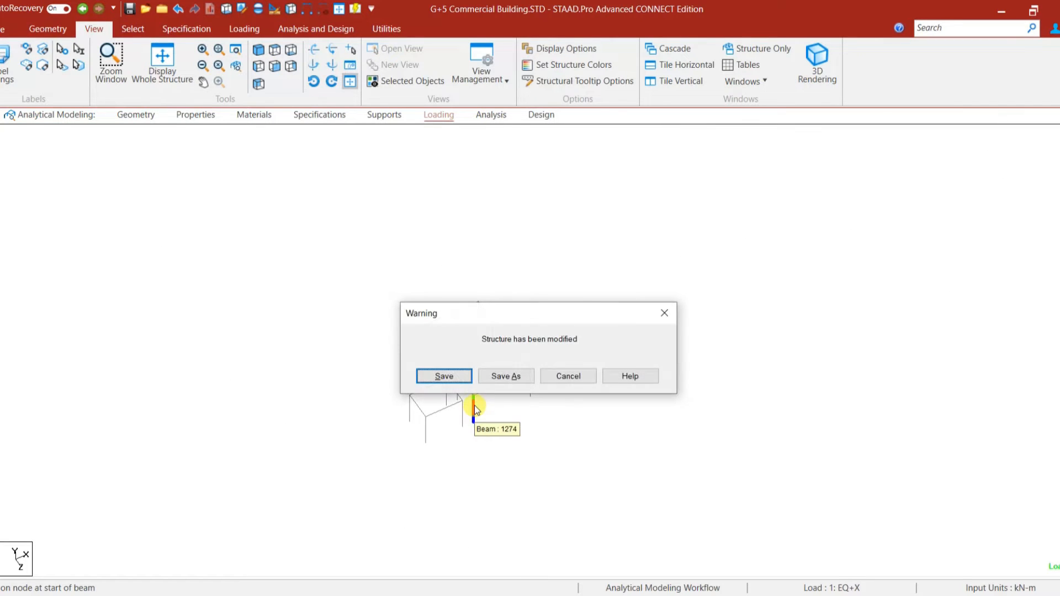
pyautogui.click(454, 375)
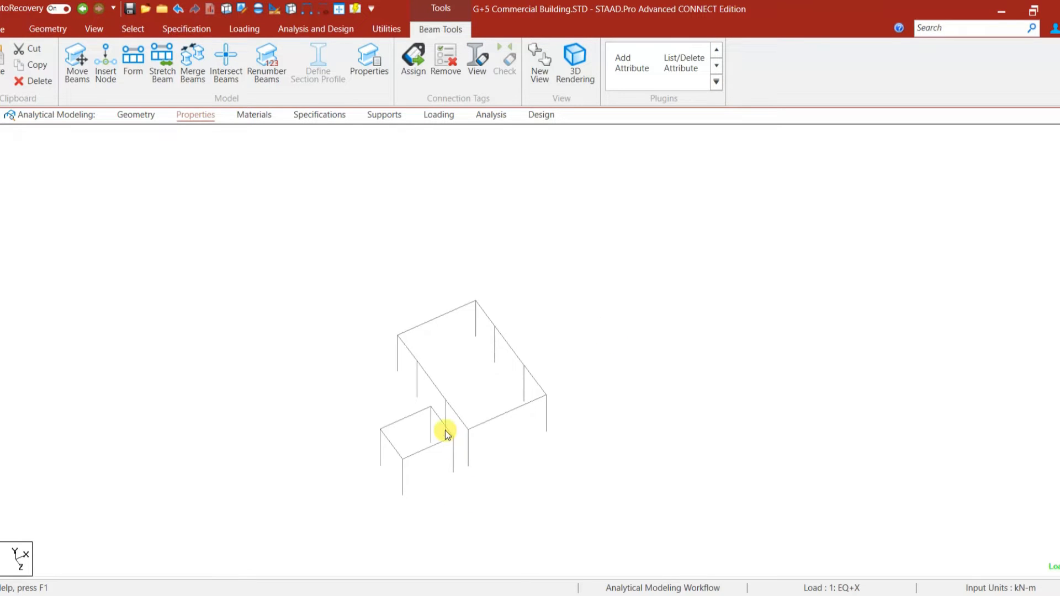
# Select all roof beams of the two raised tower blocks and copy them one step upward in Y with Translational Repeat.
pyautogui.scroll(2, 406, 429)
pyautogui.keyDown('ctrl'); pyautogui.click(371, 452); pyautogui.keyUp('ctrl')
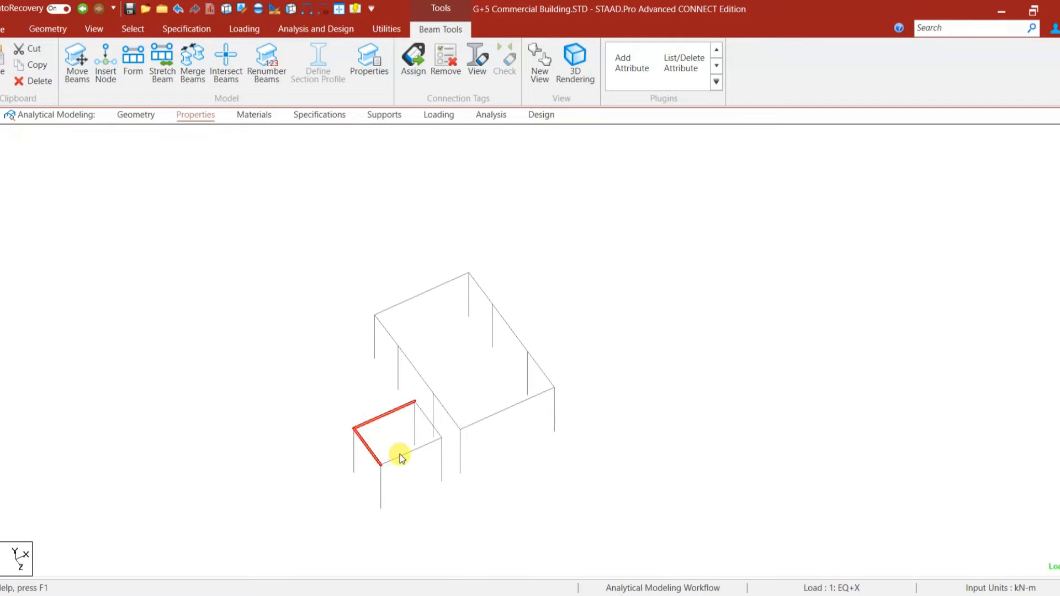
pyautogui.keyDown('ctrl'); pyautogui.click(420, 372); pyautogui.keyUp('ctrl')
pyautogui.keyDown('ctrl'); pyautogui.click(449, 416); pyautogui.keyUp('ctrl')
pyautogui.keyDown('ctrl'); pyautogui.click(490, 417); pyautogui.keyUp('ctrl')
pyautogui.keyDown('ctrl'); pyautogui.click(545, 377); pyautogui.keyUp('ctrl')
pyautogui.keyDown('ctrl'); pyautogui.click(509, 327); pyautogui.keyUp('ctrl')
pyautogui.keyDown('ctrl'); pyautogui.click(480, 287); pyautogui.keyUp('ctrl')
pyautogui.keyDown('ctrl'); pyautogui.click(428, 295); pyautogui.keyUp('ctrl')
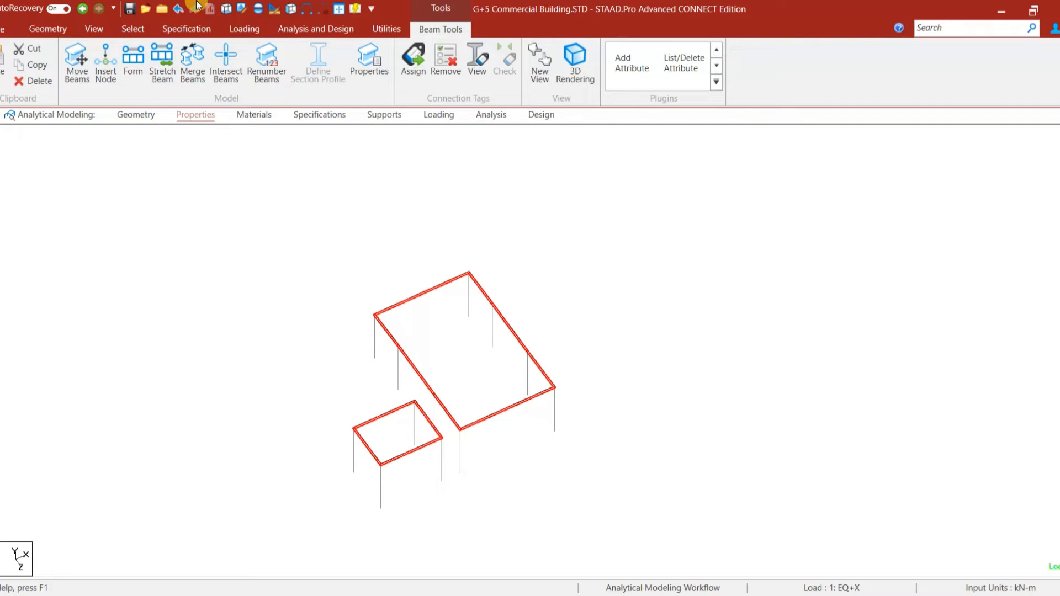
pyautogui.click(47, 28)
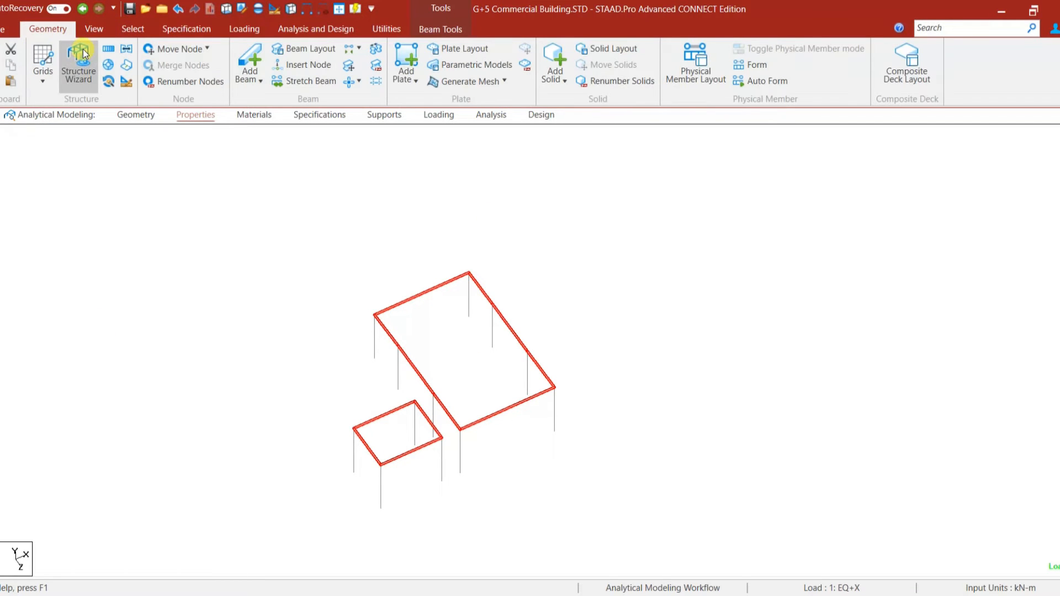
pyautogui.click(109, 48)
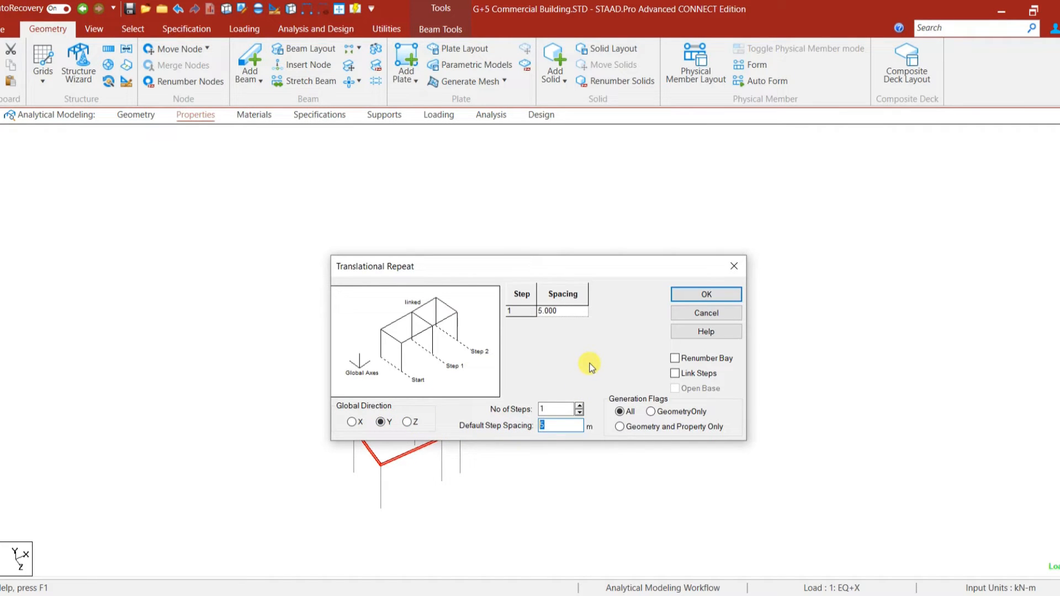
pyautogui.click(707, 294)
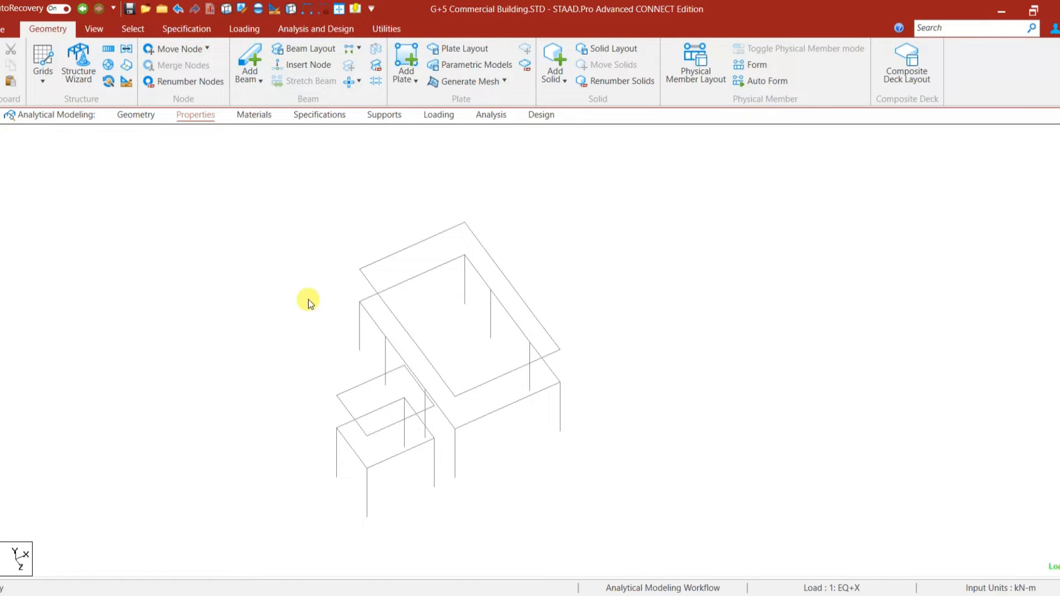
pyautogui.click(352, 393)
pyautogui.keyDown('ctrl'); pyautogui.click(497, 264); pyautogui.keyUp('ctrl')
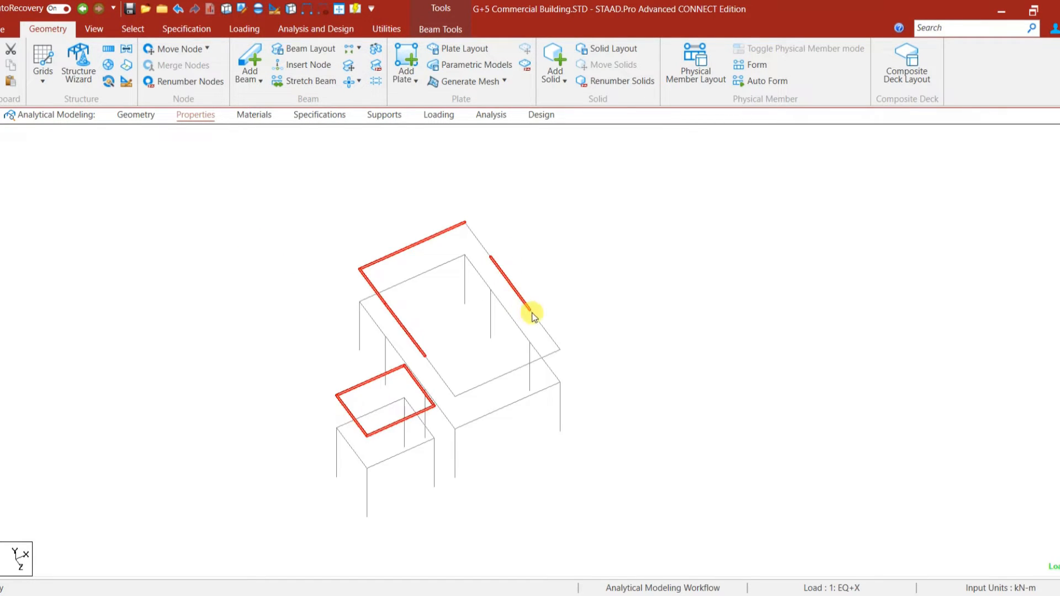
pyautogui.keyDown('ctrl'); pyautogui.click(538, 319); pyautogui.keyUp('ctrl')
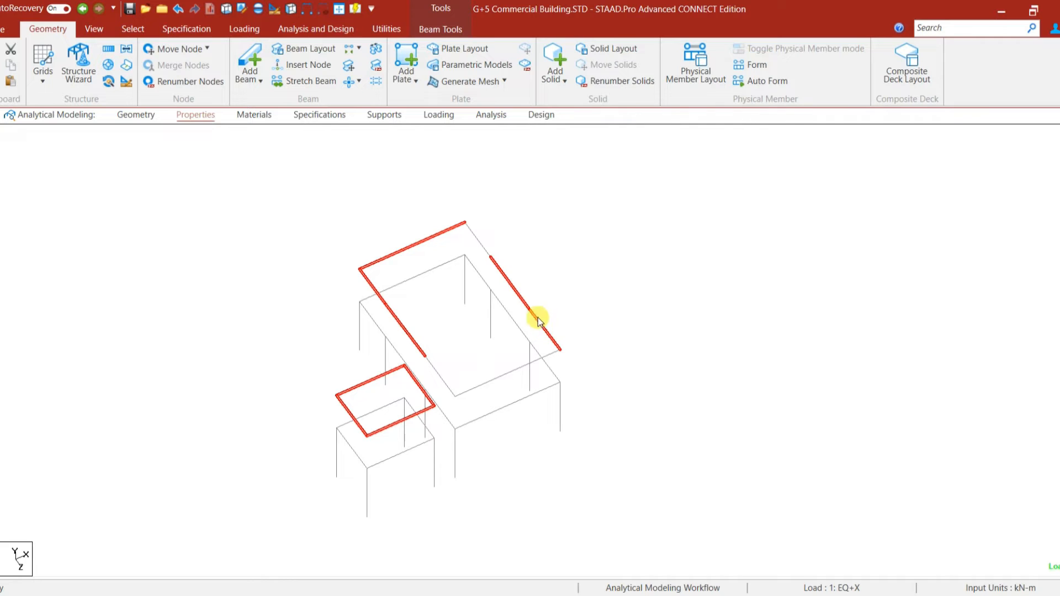
pyautogui.keyDown('ctrl'); pyautogui.click(478, 241); pyautogui.keyUp('ctrl')
pyautogui.click(509, 333)
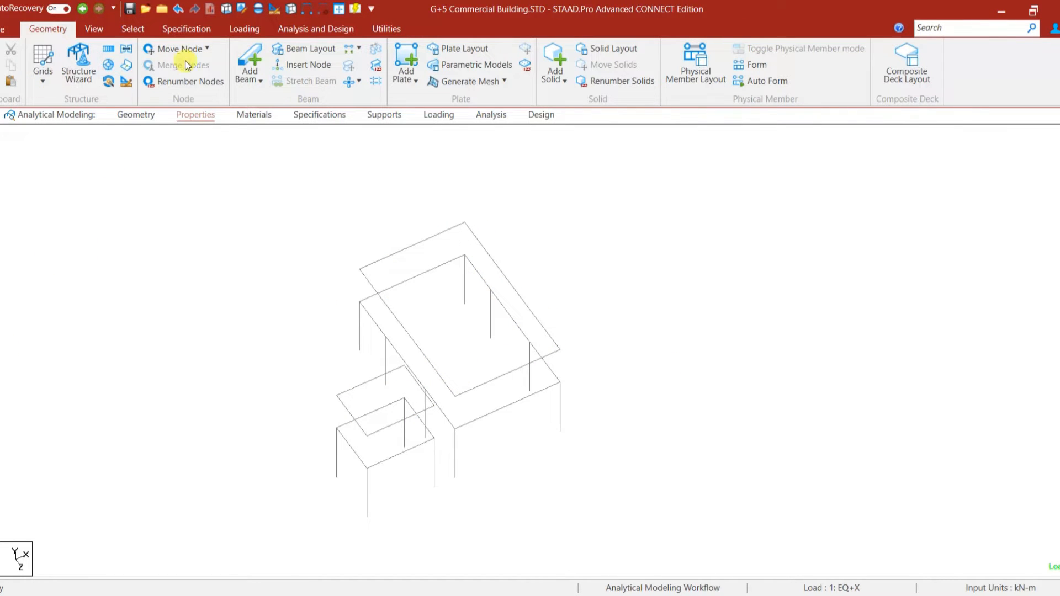
# Add column members between the two upper beam levels of the raised tower blocks.
pyautogui.click(245, 72)
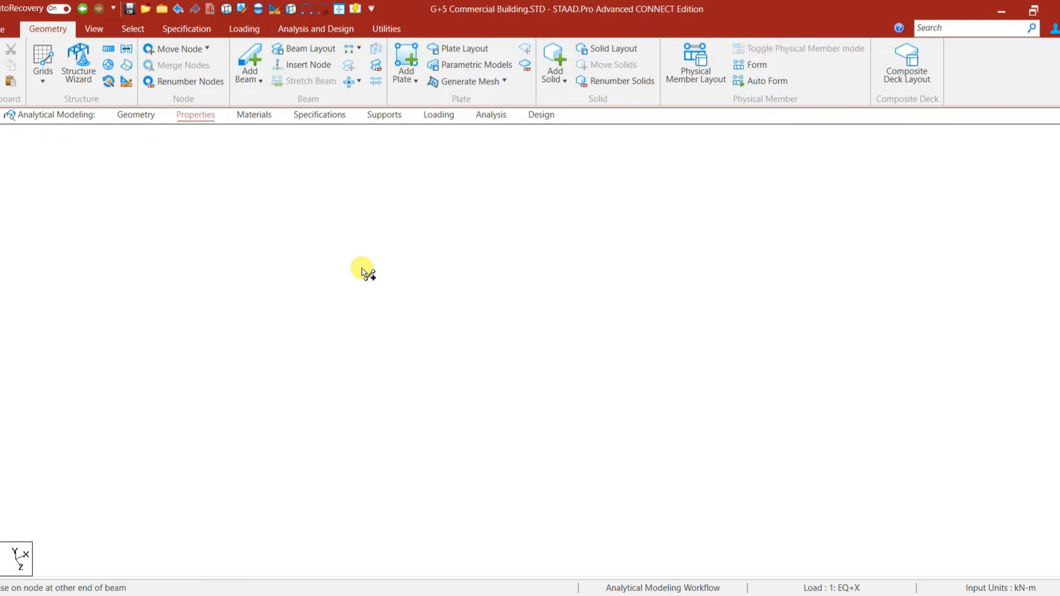
pyautogui.click(358, 298)
pyautogui.click(385, 334)
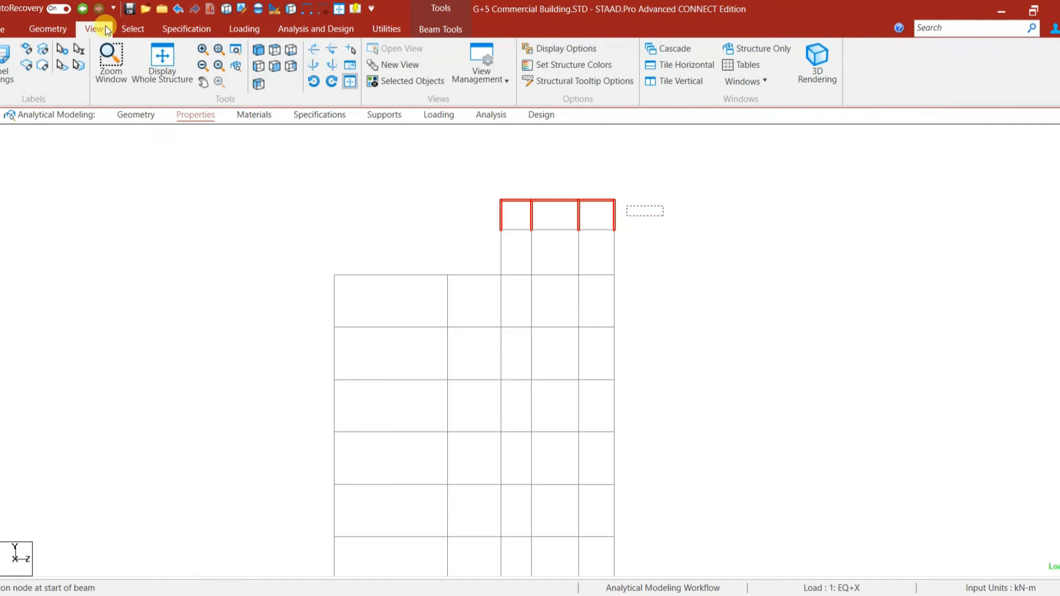
# Repeat the selected top tower storey, beams and columns, one more step upward in Y.
pyautogui.click(47, 29)
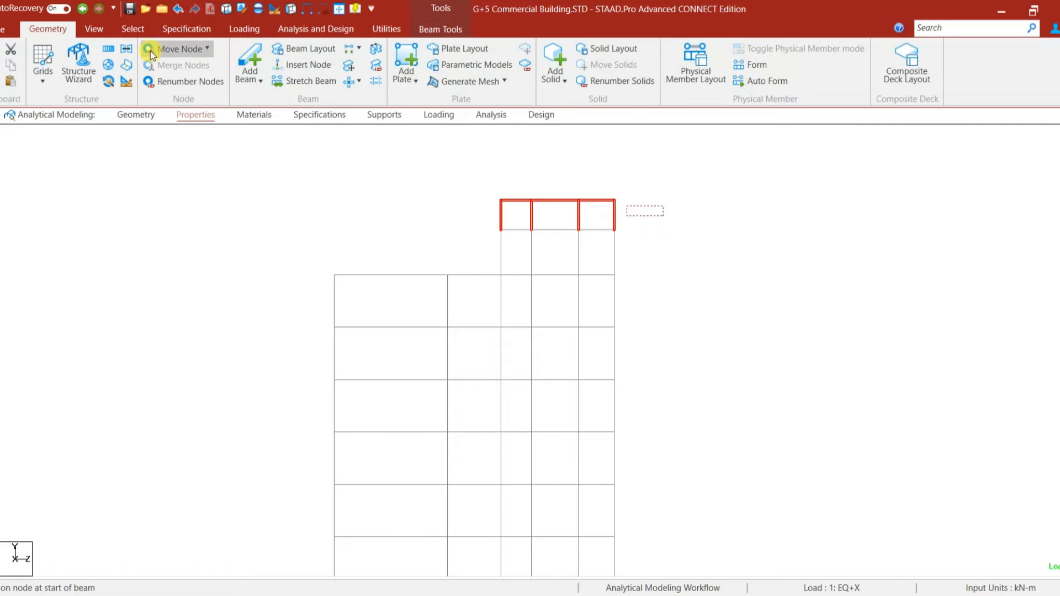
pyautogui.click(108, 50)
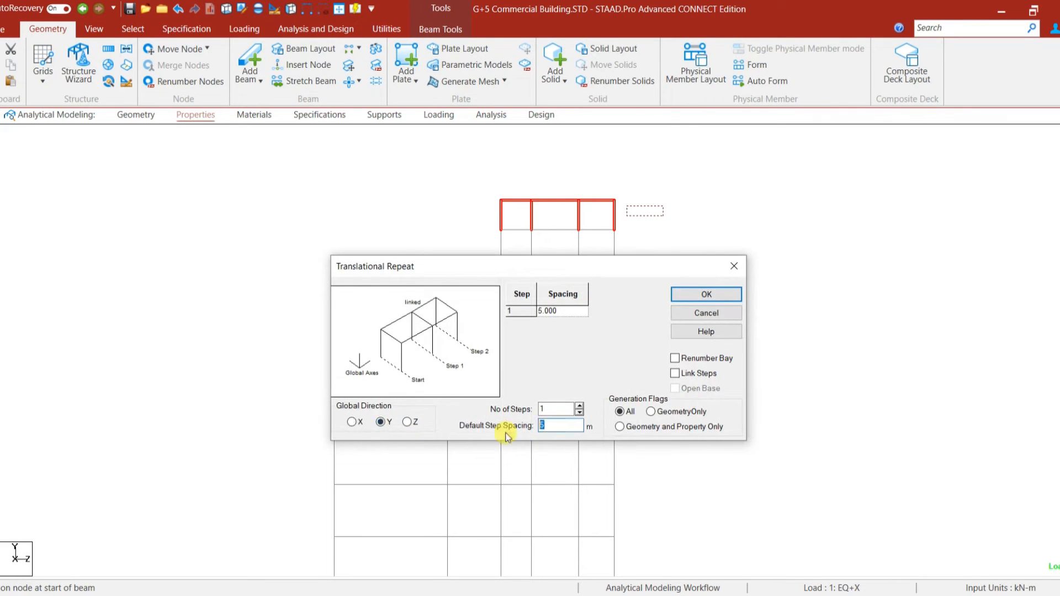
pyautogui.click(707, 294)
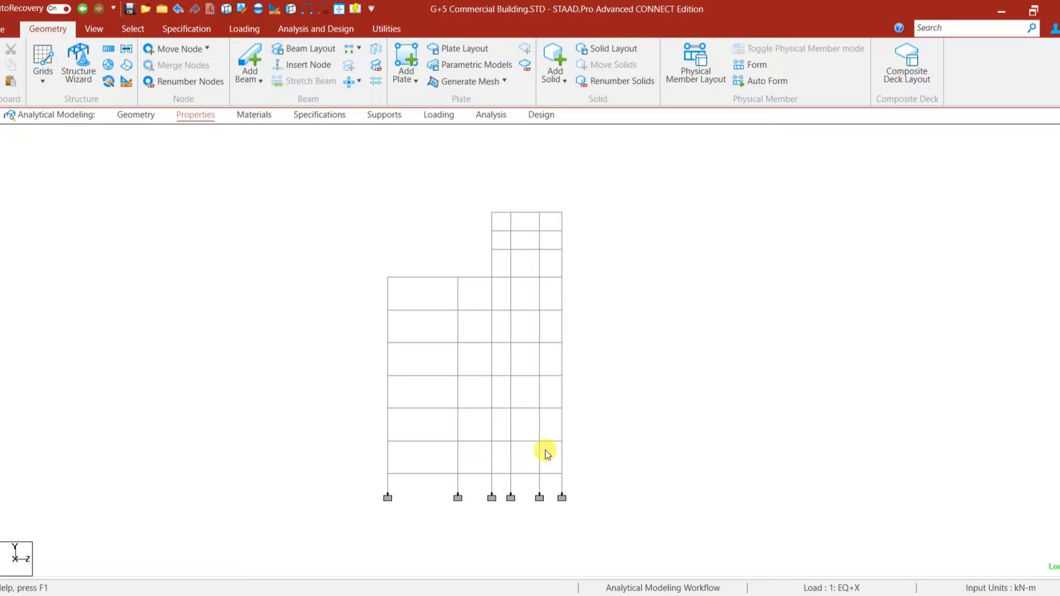
# Select the ground-floor storey's columns and roof beams in the side elevation and display only those members.
pyautogui.moveTo(584, 463); pyautogui.dragTo(369, 428)
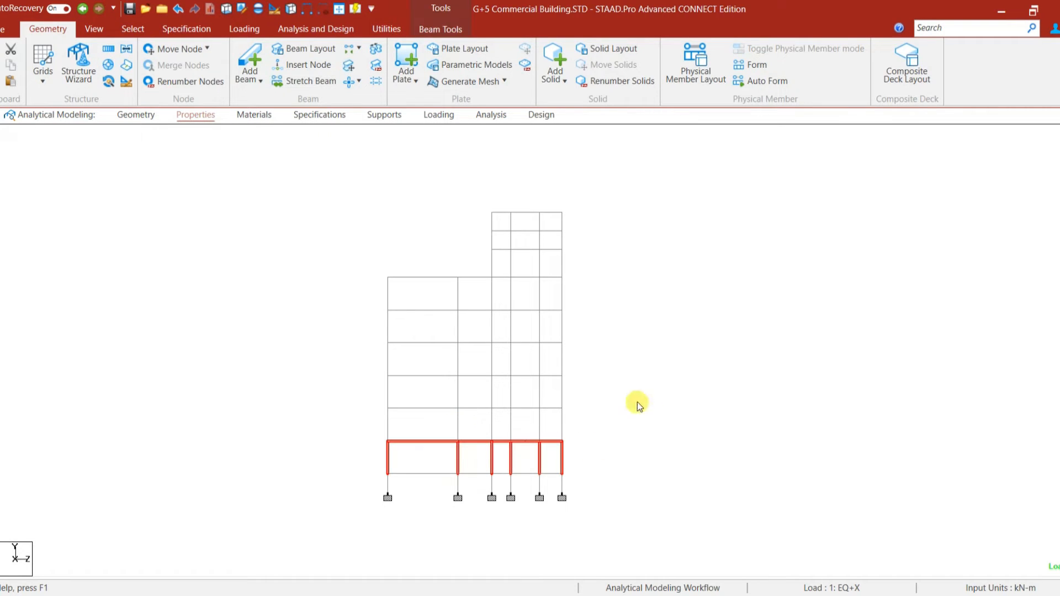
pyautogui.click(94, 28)
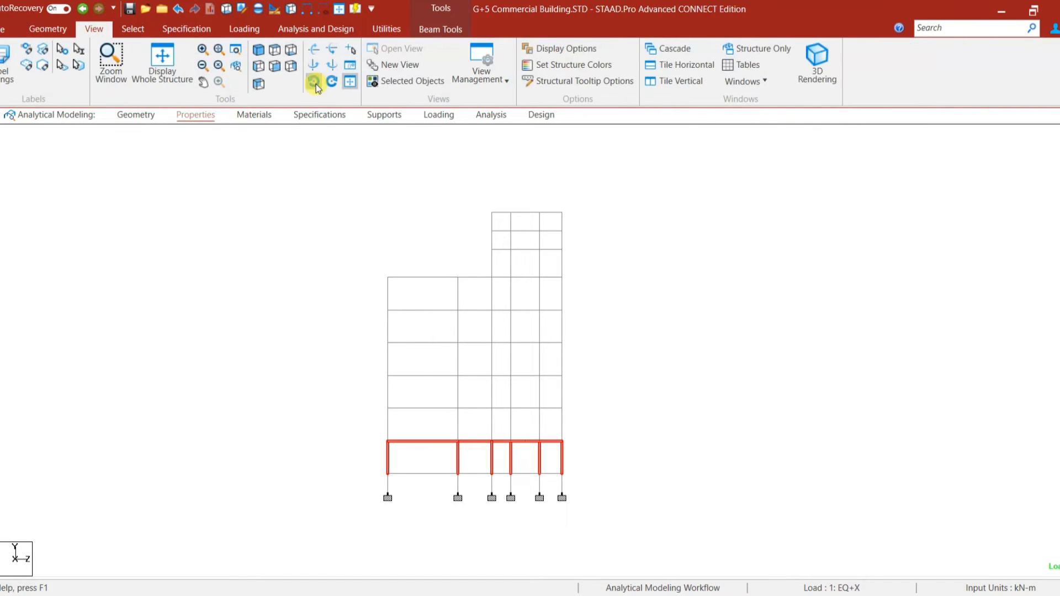
pyautogui.click(398, 85)
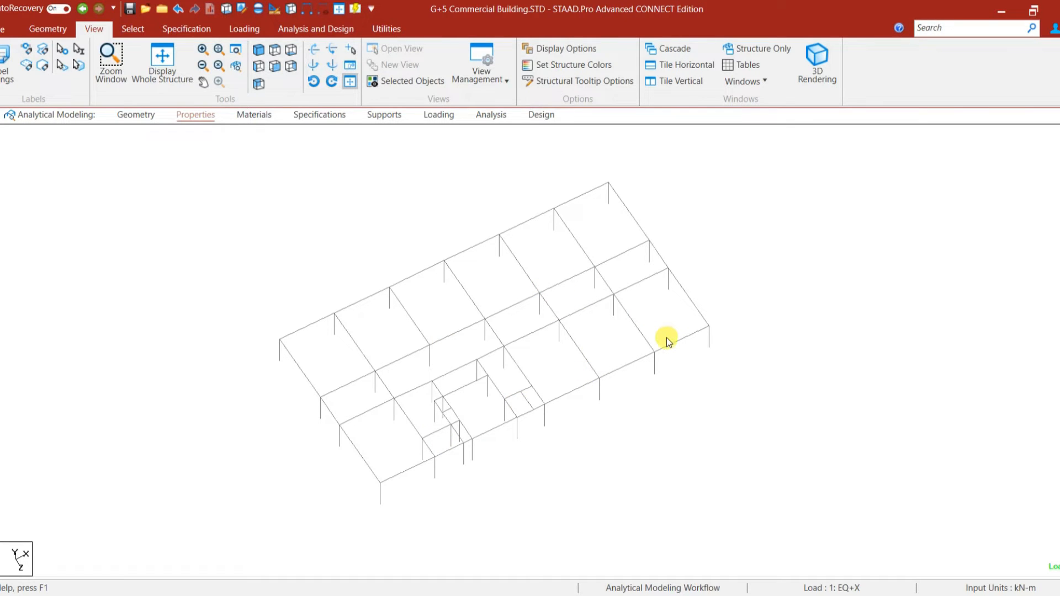
pyautogui.scroll(4, 516, 403)
# Create a Floor-type group named GFROOF for the ground-floor roof.
pyautogui.hotkey('ctrl', 'g')
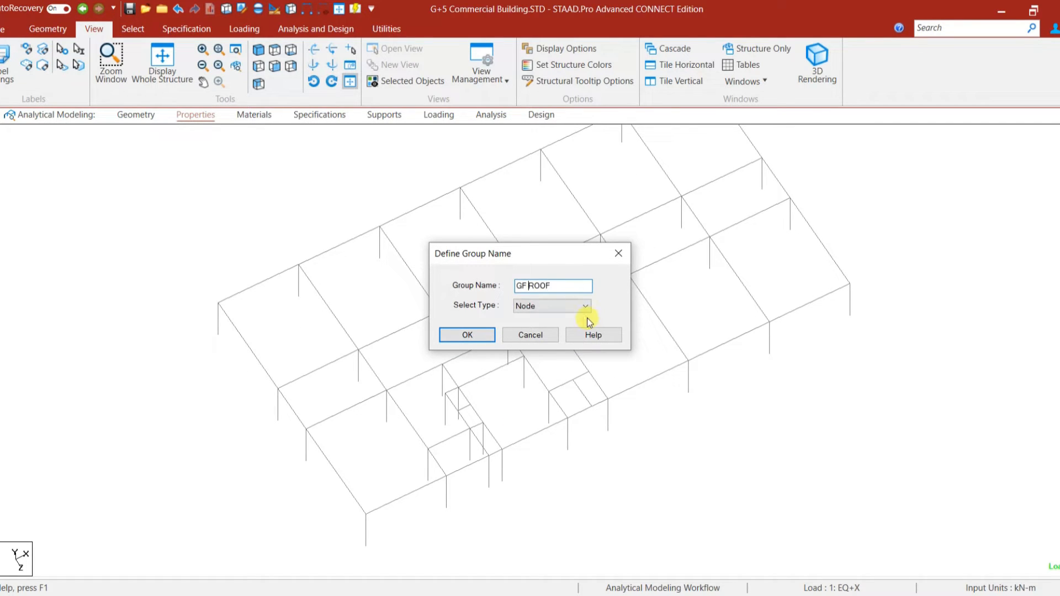
pyautogui.click(553, 305)
pyautogui.click(548, 335)
pyautogui.click(483, 334)
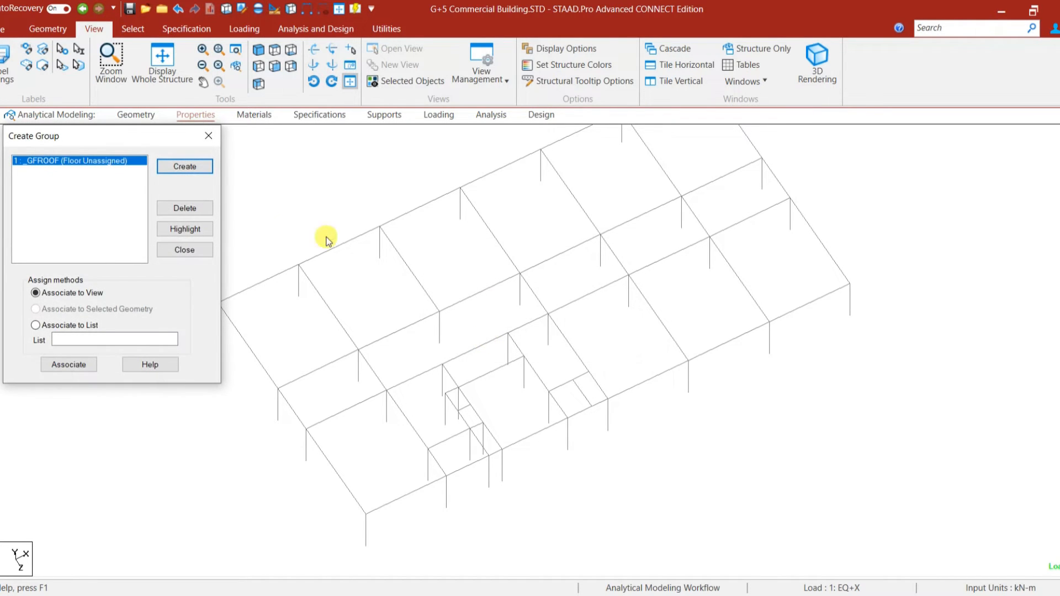
# Select the ground-floor roof beams without the columns and associate them with the GFROOF floor group.
pyautogui.moveTo(153, 134); pyautogui.dragTo(554, 206)
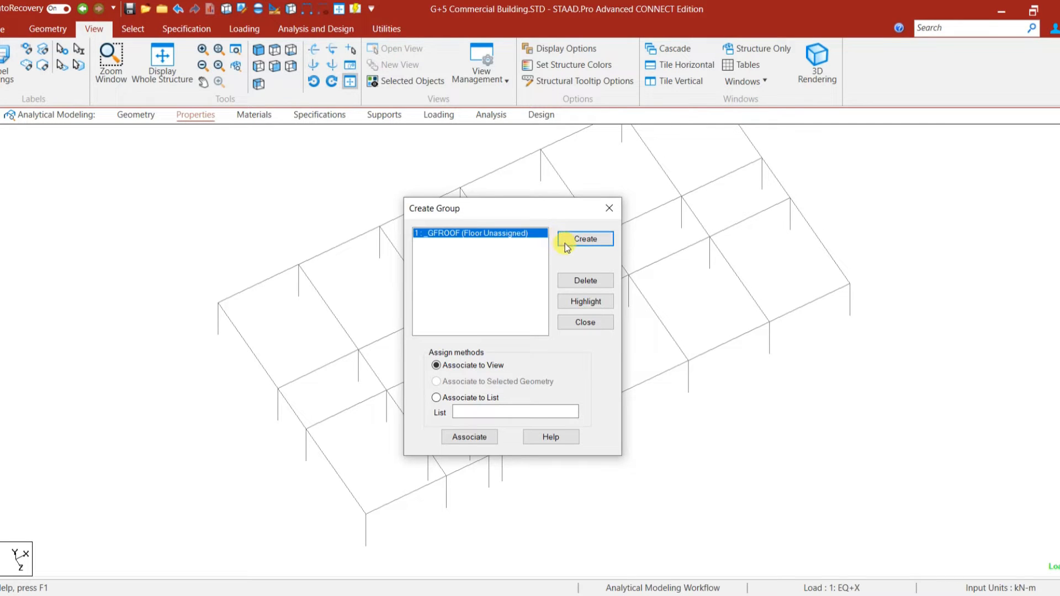
pyautogui.moveTo(525, 213); pyautogui.dragTo(860, 331)
pyautogui.click(505, 306)
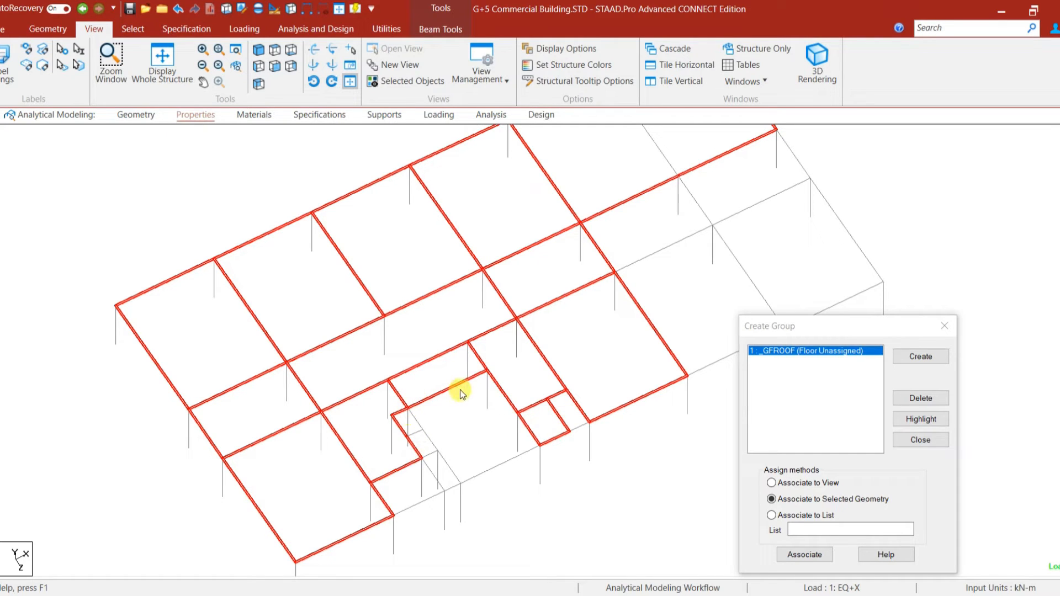
pyautogui.keyDown('ctrl'); pyautogui.click(416, 432); pyautogui.keyUp('ctrl')
pyautogui.moveTo(528, 496); pyautogui.dragTo(407, 494, button='middle')
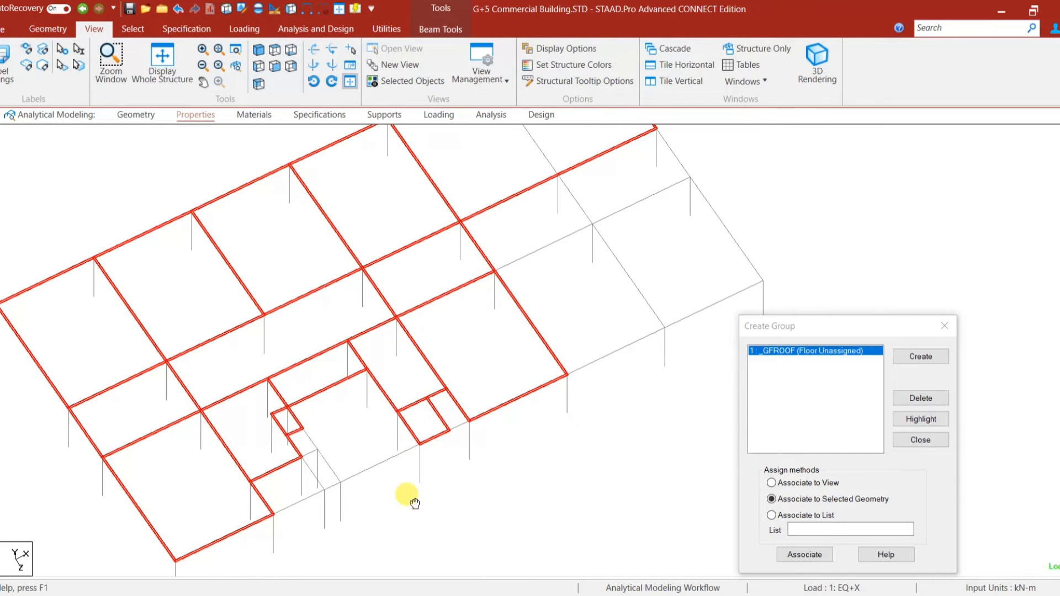
pyautogui.moveTo(547, 475); pyautogui.dragTo(551, 495, button='middle')
pyautogui.keyDown('ctrl'); pyautogui.click(633, 287); pyautogui.keyUp('ctrl')
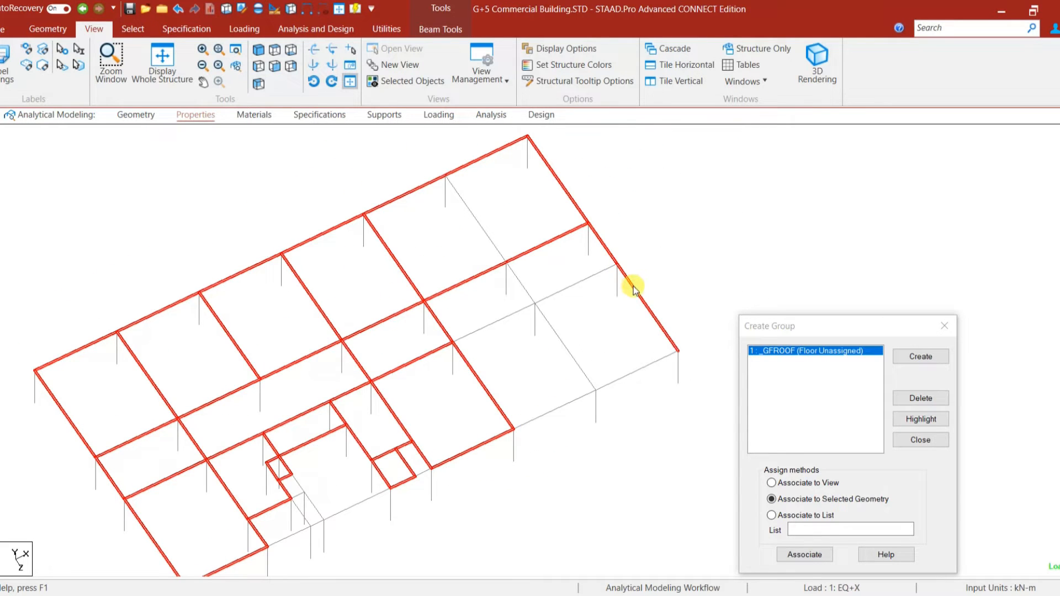
pyautogui.keyDown('ctrl'); pyautogui.click(577, 284); pyautogui.keyUp('ctrl')
pyautogui.keyDown('ctrl'); pyautogui.click(501, 319); pyautogui.keyUp('ctrl')
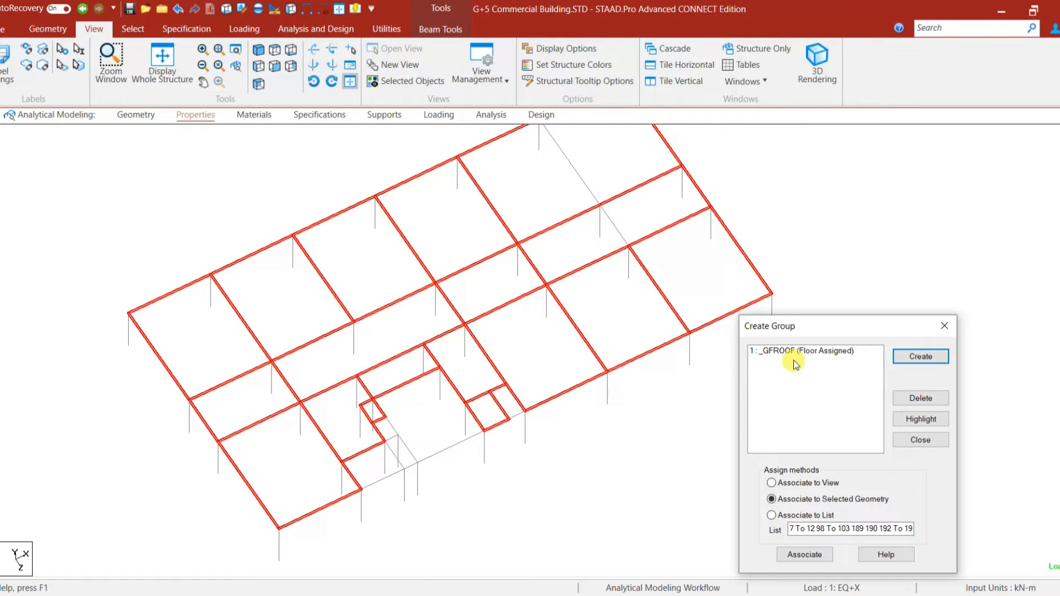
# Highlight the GFROOF group, add the missed cross beam one bay in from the far end, and reassociate the selection.
pyautogui.click(793, 356)
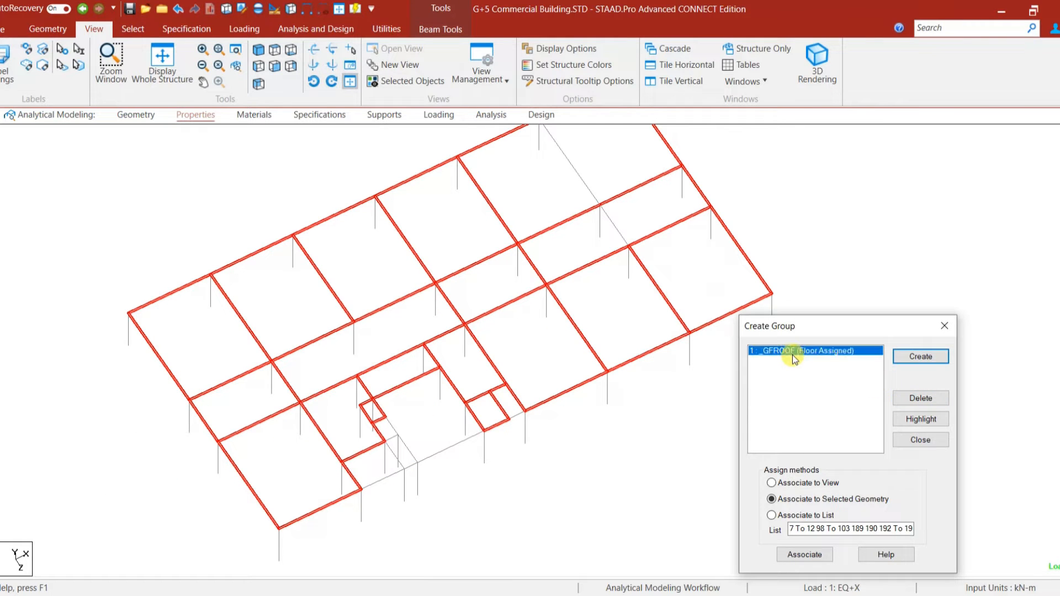
pyautogui.click(677, 422)
pyautogui.click(916, 418)
pyautogui.moveTo(645, 282); pyautogui.dragTo(604, 333, button='middle')
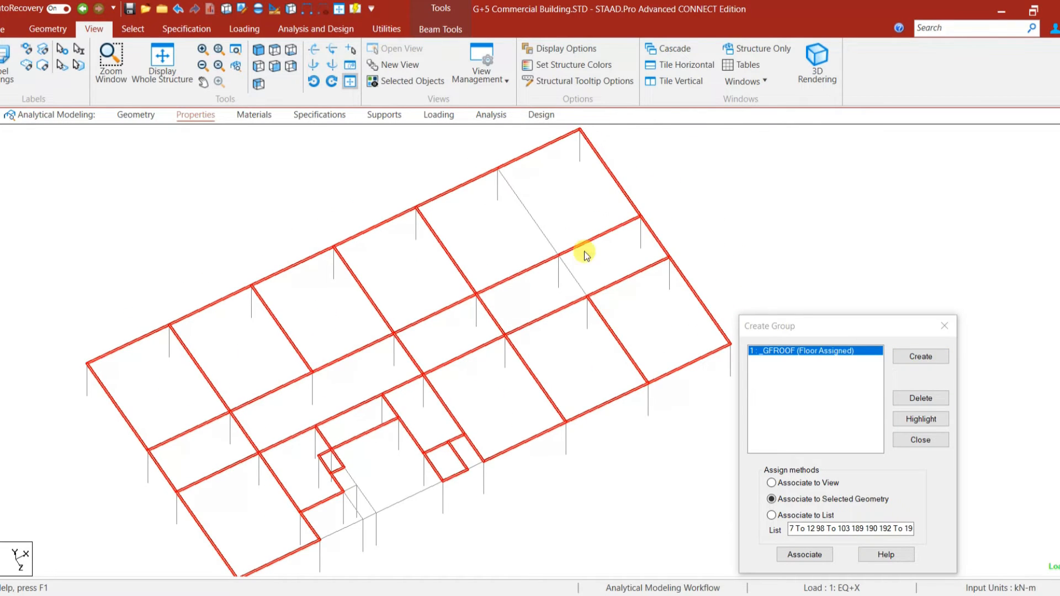
pyautogui.keyDown('ctrl'); pyautogui.click(524, 211); pyautogui.keyUp('ctrl')
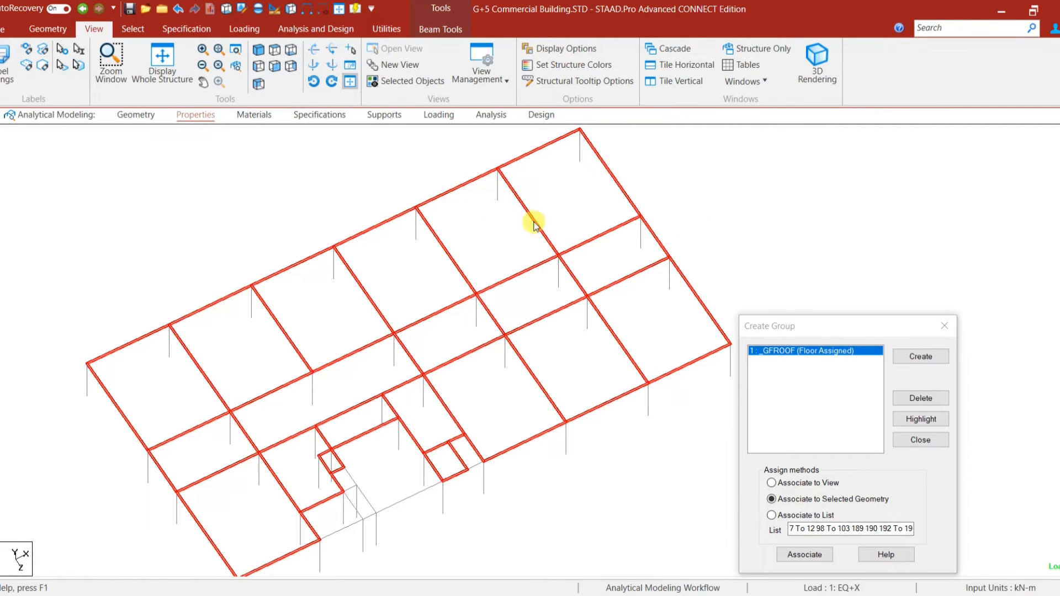
pyautogui.moveTo(473, 471); pyautogui.dragTo(495, 409, button='middle')
pyautogui.click(818, 557)
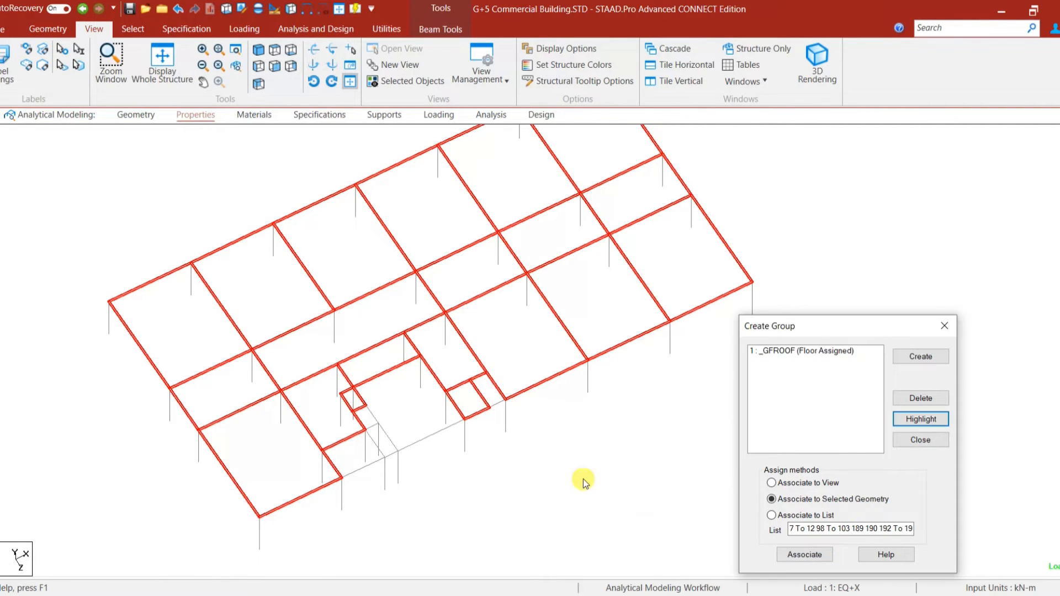
# Highlight the GFROOF group again to check which roof beams it contains.
pyautogui.click(584, 480)
pyautogui.click(823, 353)
pyautogui.click(916, 420)
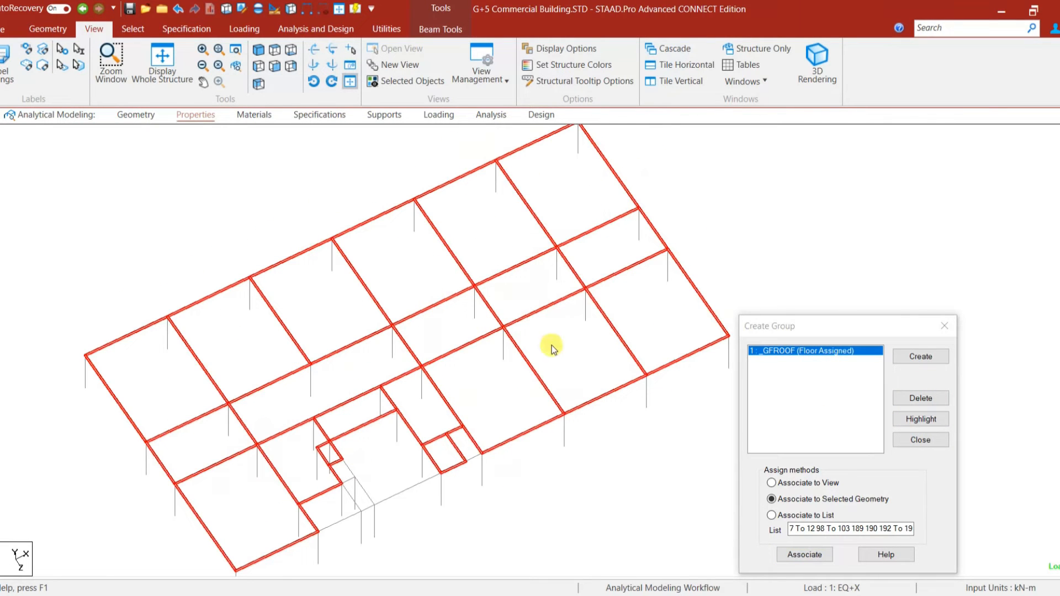
# Create Floor-type groups named FFROOF, SFROOF, TFROOF, FOFROOF and TERRACE for the upper floor levels.
pyautogui.click(552, 489)
pyautogui.click(927, 357)
pyautogui.write('FFROOF')
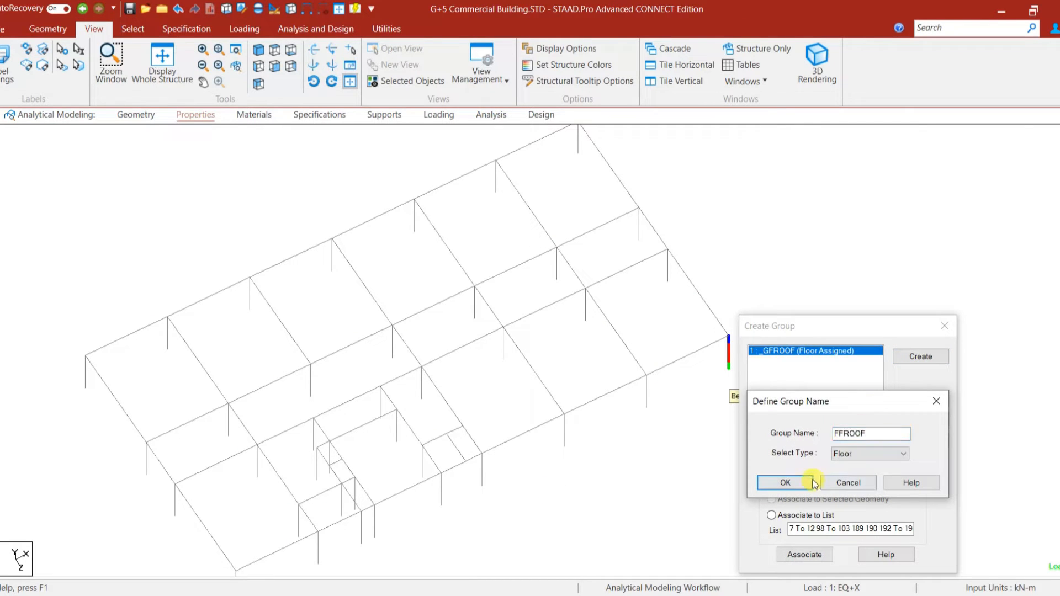
pyautogui.click(812, 482)
pyautogui.click(935, 365)
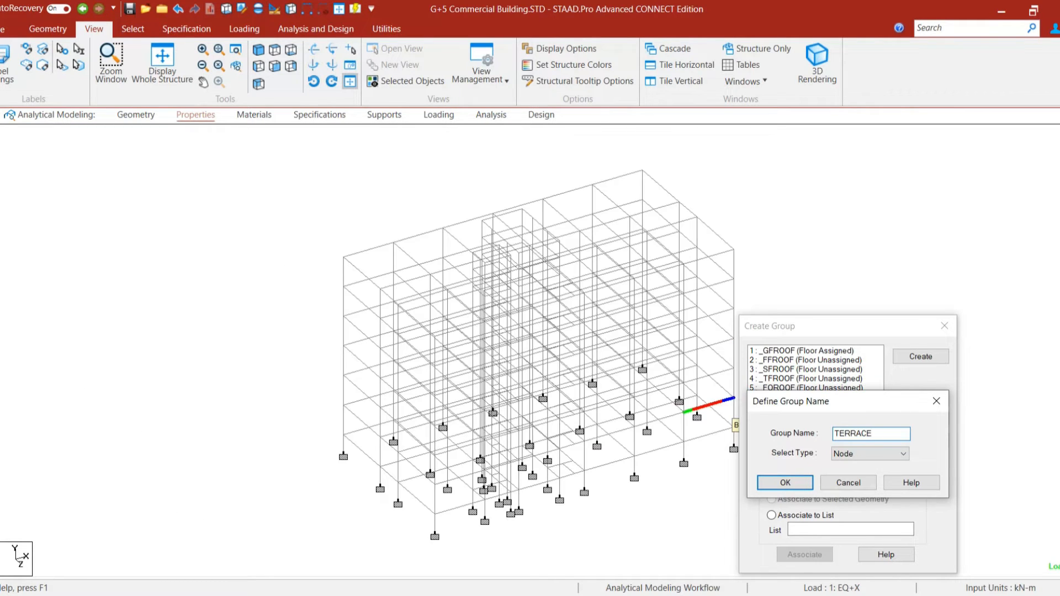
pyautogui.click(888, 457)
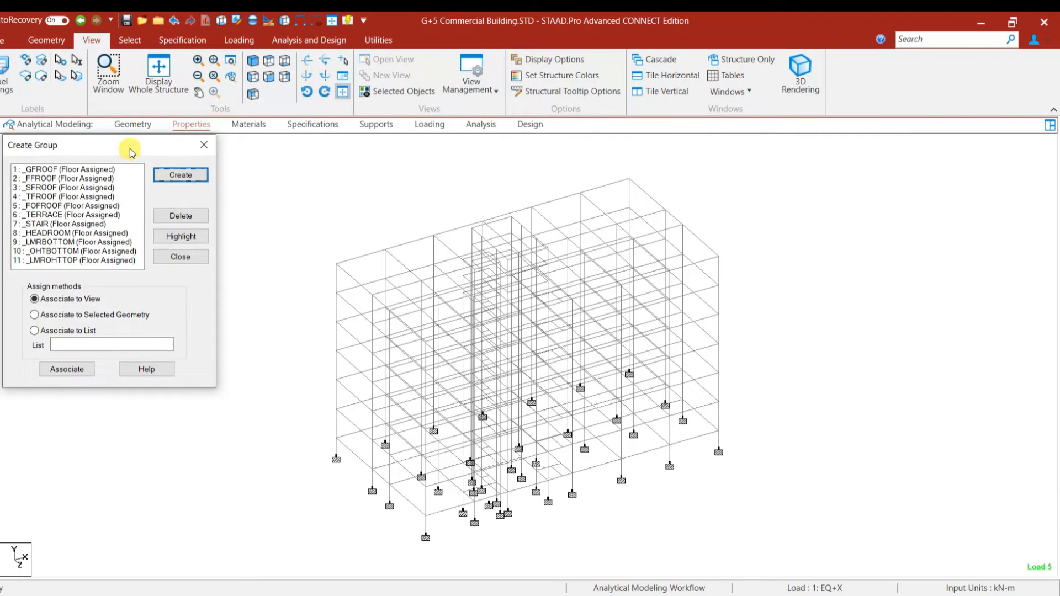
# Highlight the storey roof groups one after another, from GFROOF up to TERRACE, to check their beams.
pyautogui.moveTo(131, 145); pyautogui.dragTo(202, 196)
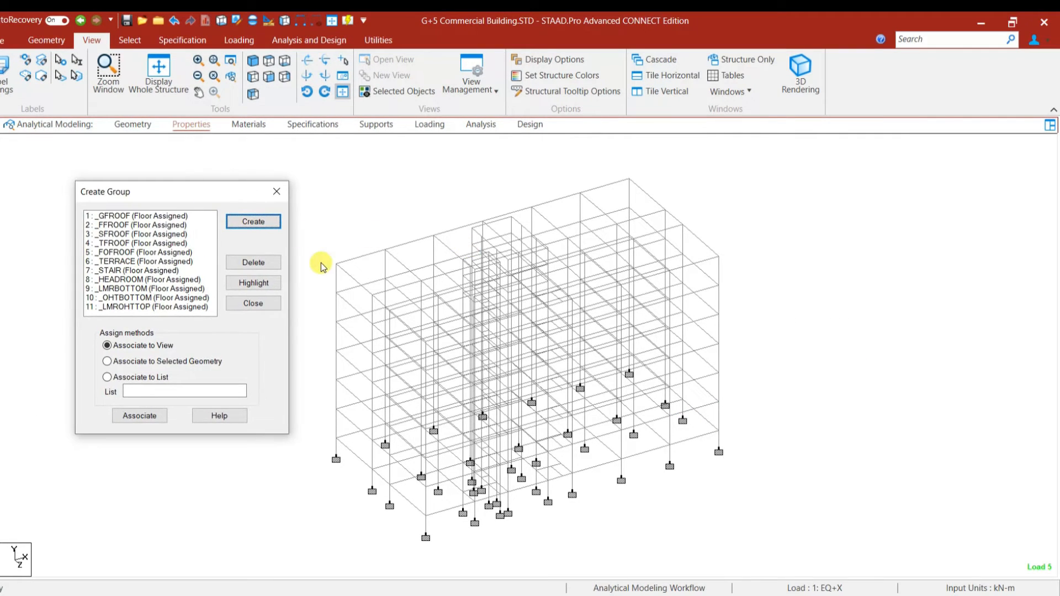
pyautogui.click(157, 217)
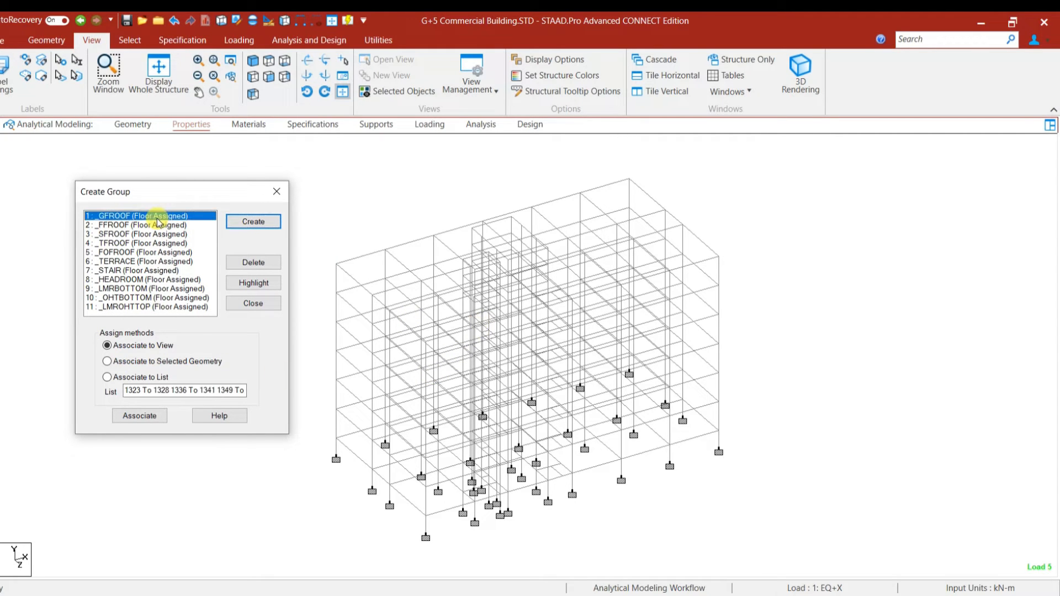
pyautogui.click(263, 293)
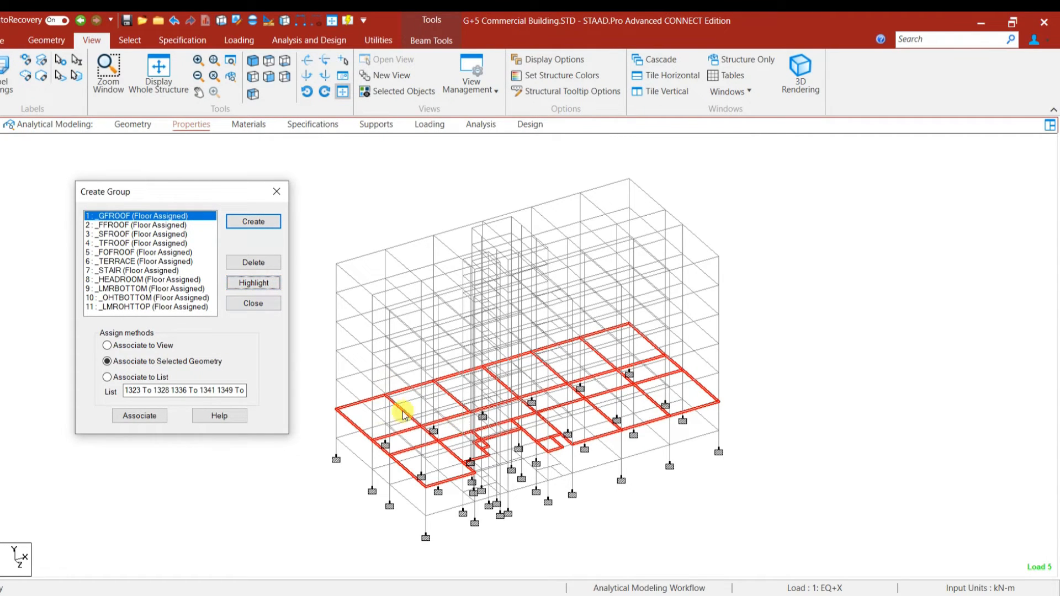
pyautogui.click(154, 225)
pyautogui.click(253, 283)
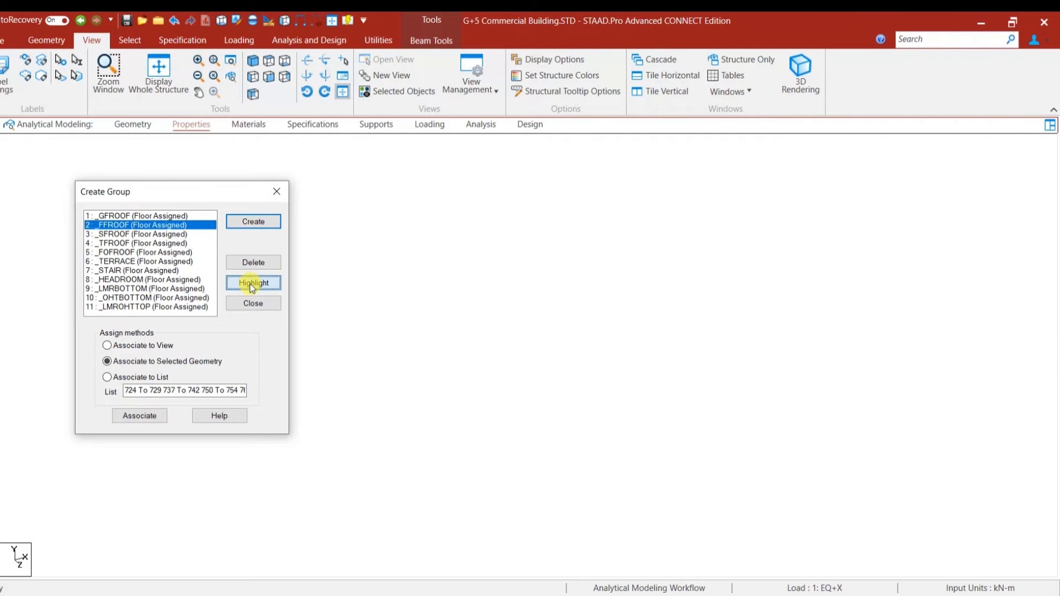
pyautogui.click(160, 236)
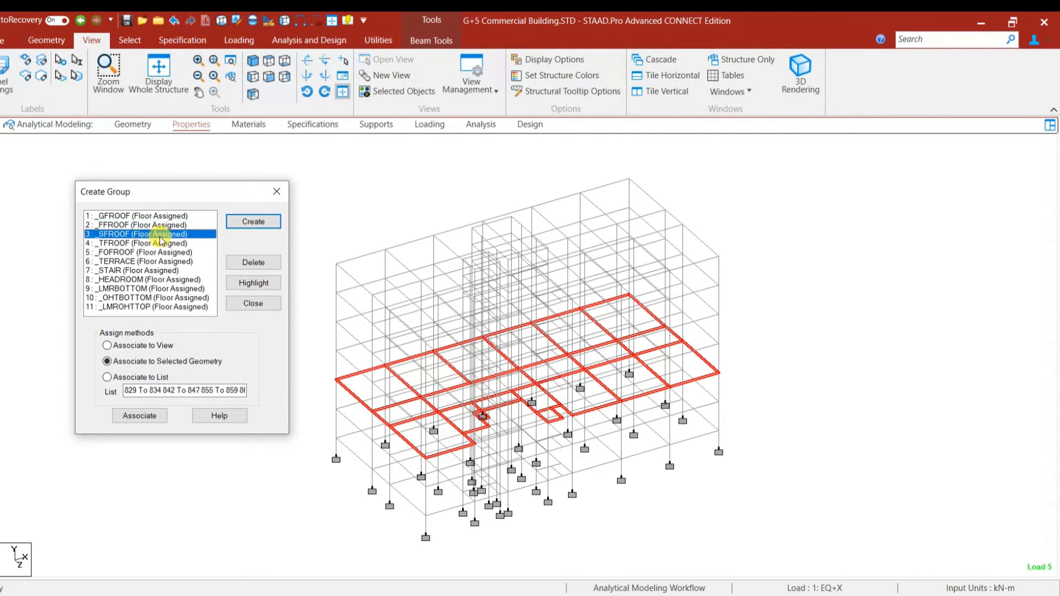
pyautogui.click(248, 284)
pyautogui.click(165, 243)
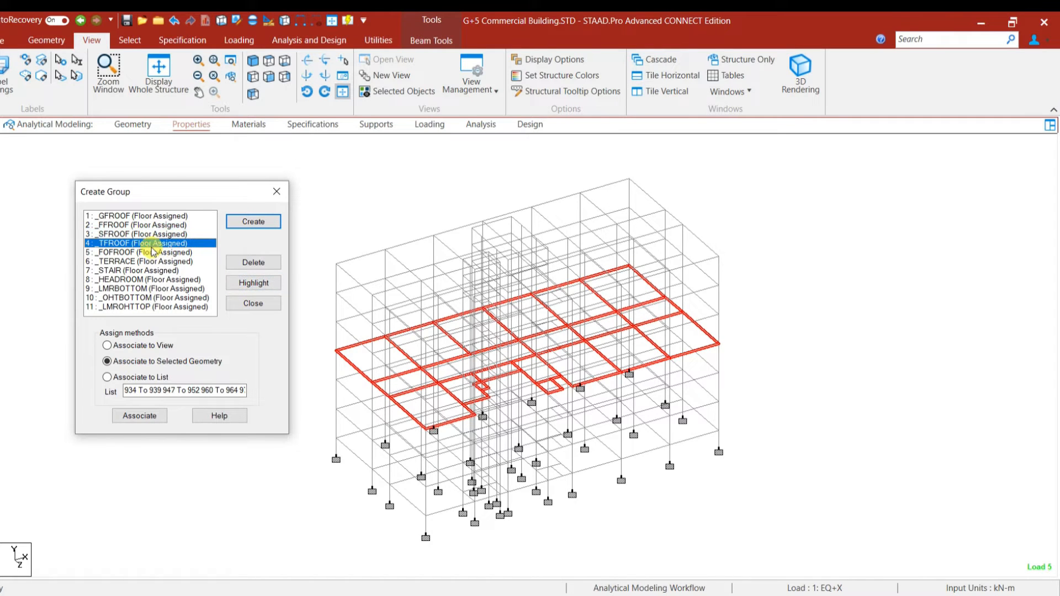
pyautogui.click(245, 284)
pyautogui.click(152, 252)
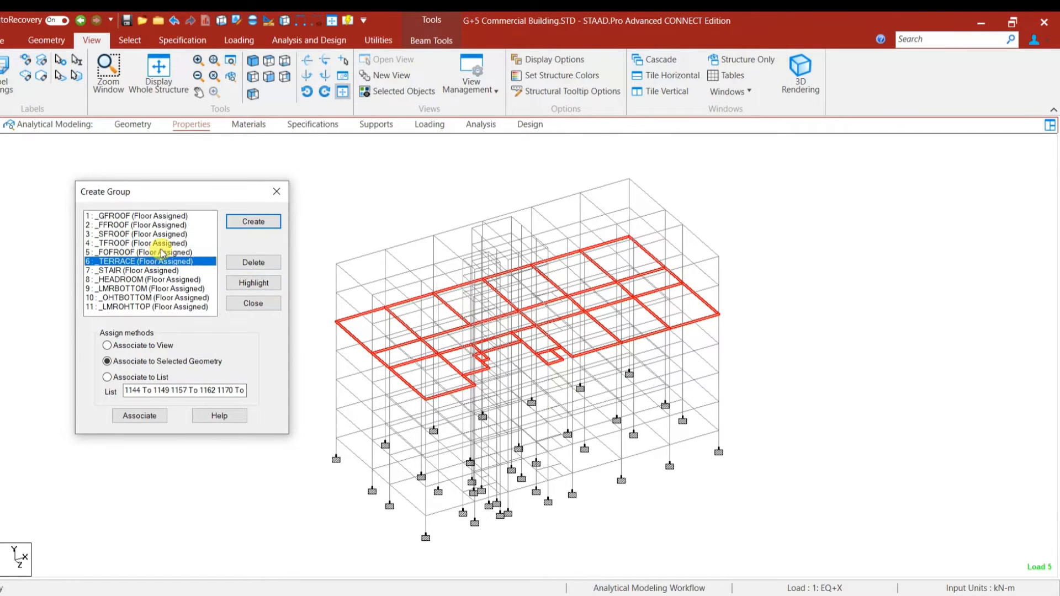
pyautogui.click(248, 287)
pyautogui.click(146, 262)
pyautogui.click(247, 286)
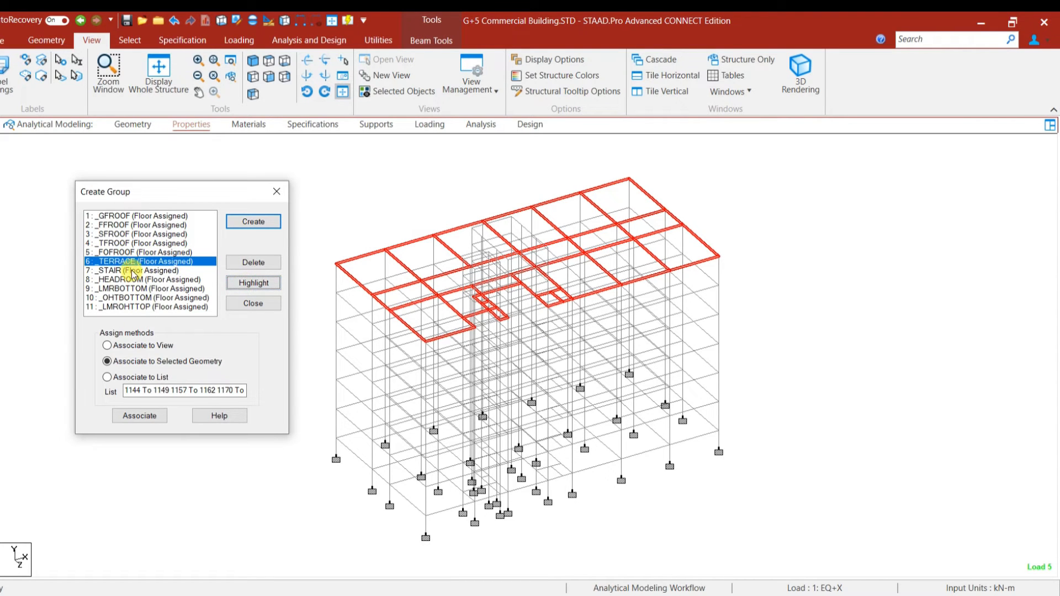
# Highlight the STAIR, HEADROOM, LMRBOTTOM, OHTBOTTOM and LMROHTTOP groups to check their beams, and finish the group review.
pyautogui.click(133, 271)
pyautogui.click(254, 285)
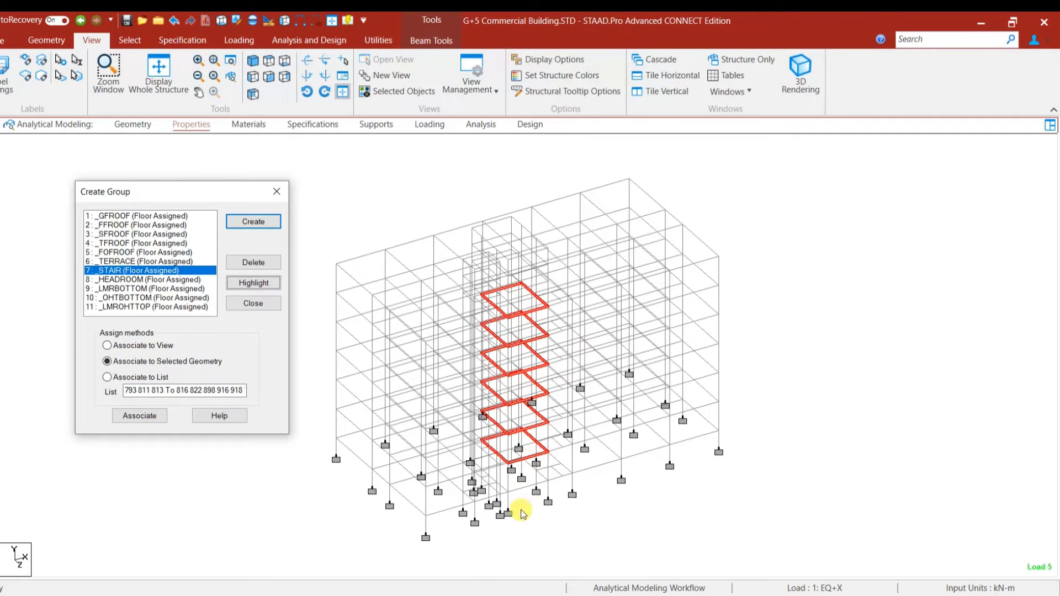
pyautogui.click(164, 280)
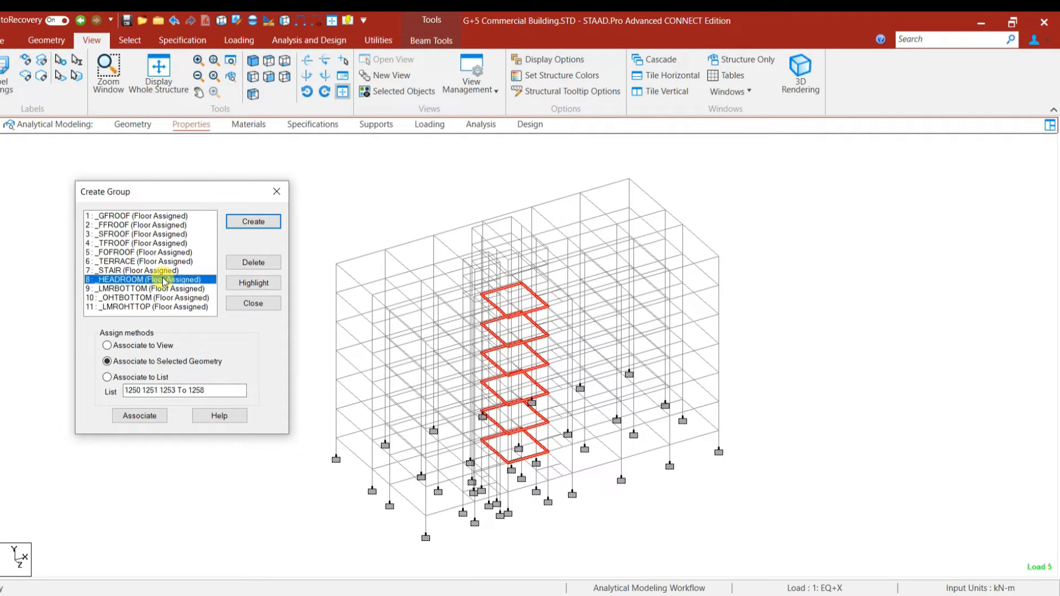
pyautogui.click(252, 283)
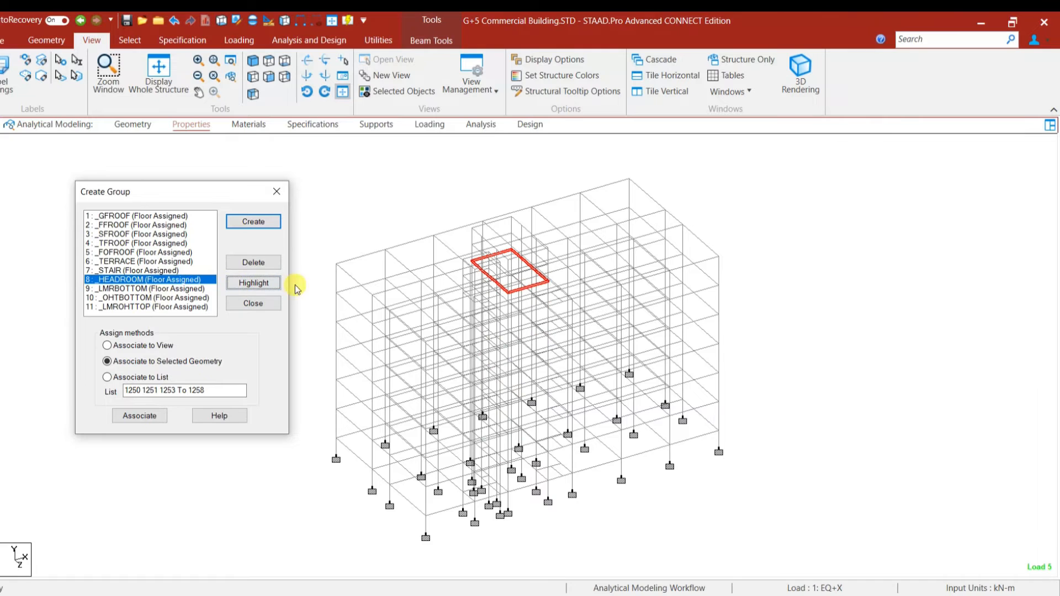
pyautogui.click(157, 289)
pyautogui.click(266, 283)
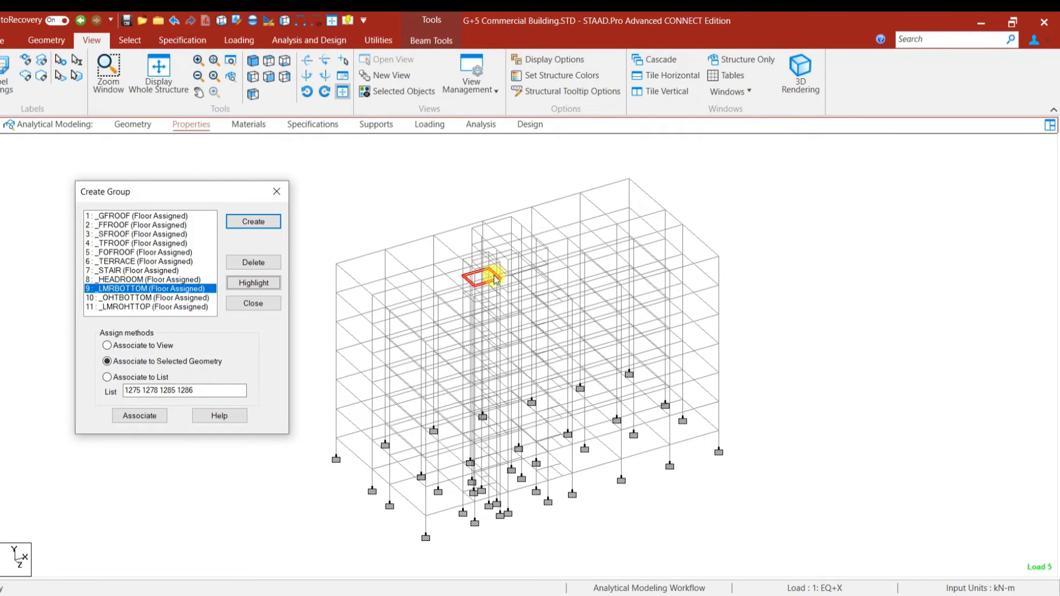
pyautogui.click(164, 298)
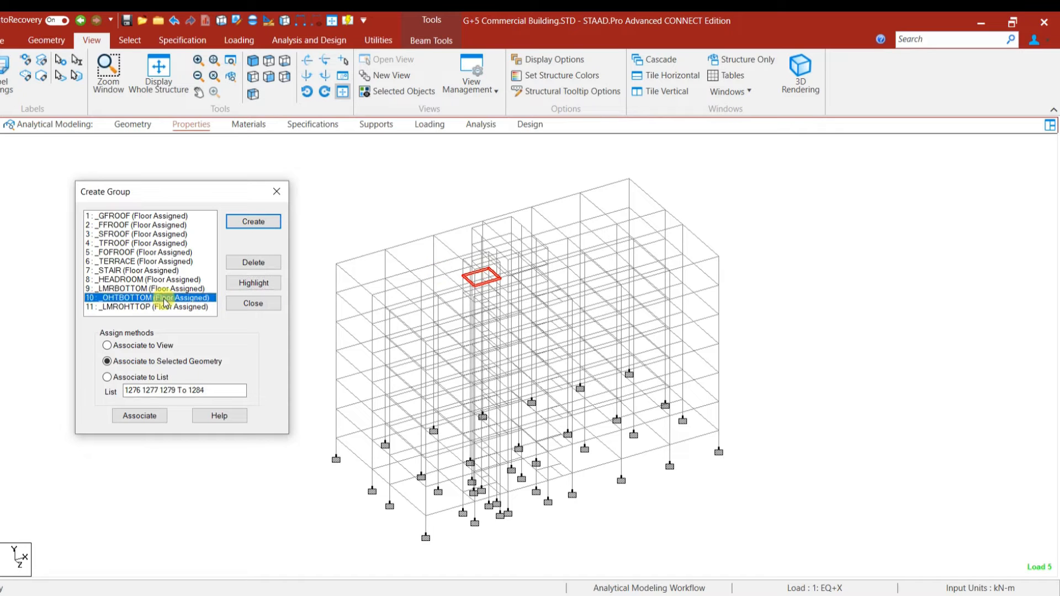
pyautogui.click(254, 283)
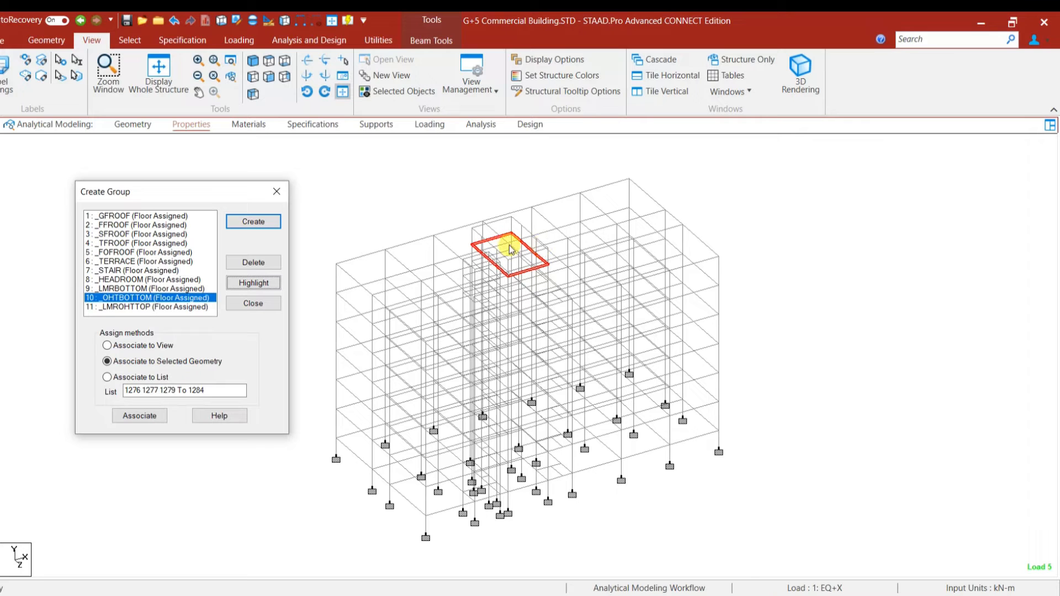
pyautogui.click(155, 307)
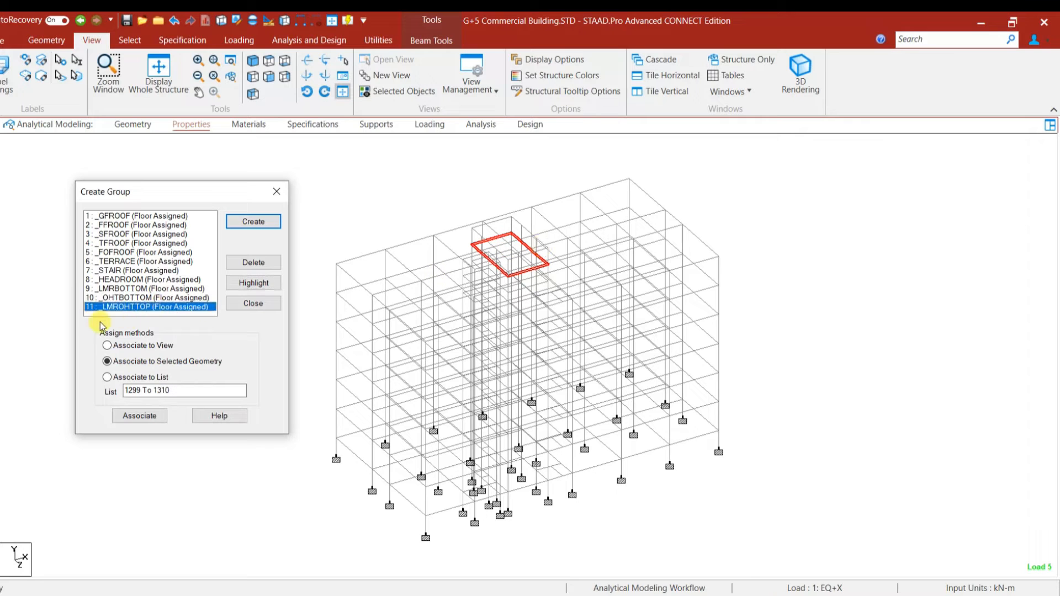
pyautogui.click(256, 285)
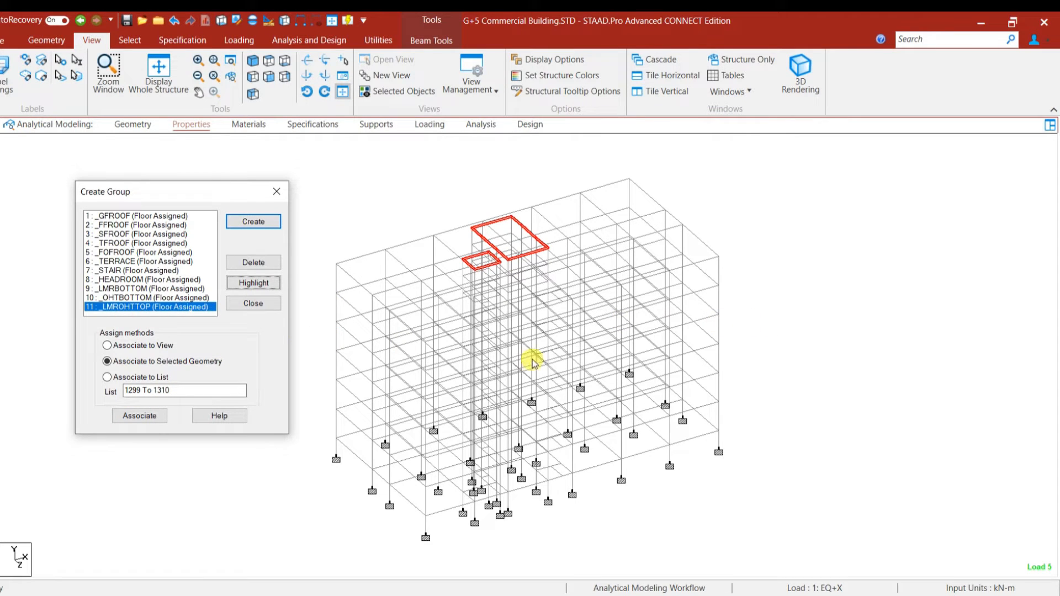
pyautogui.click(267, 303)
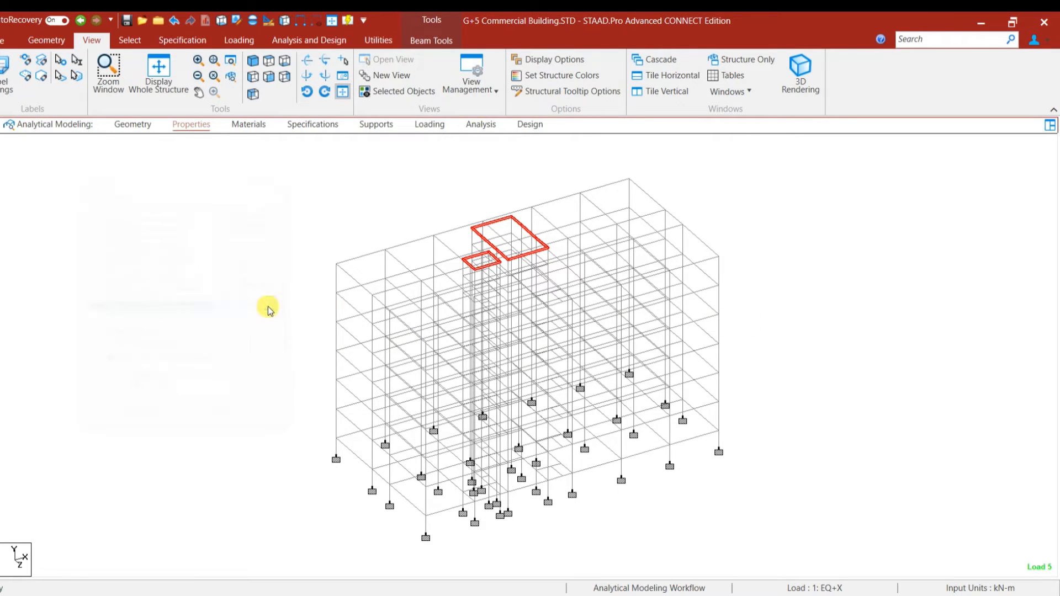
pyautogui.click(856, 305)
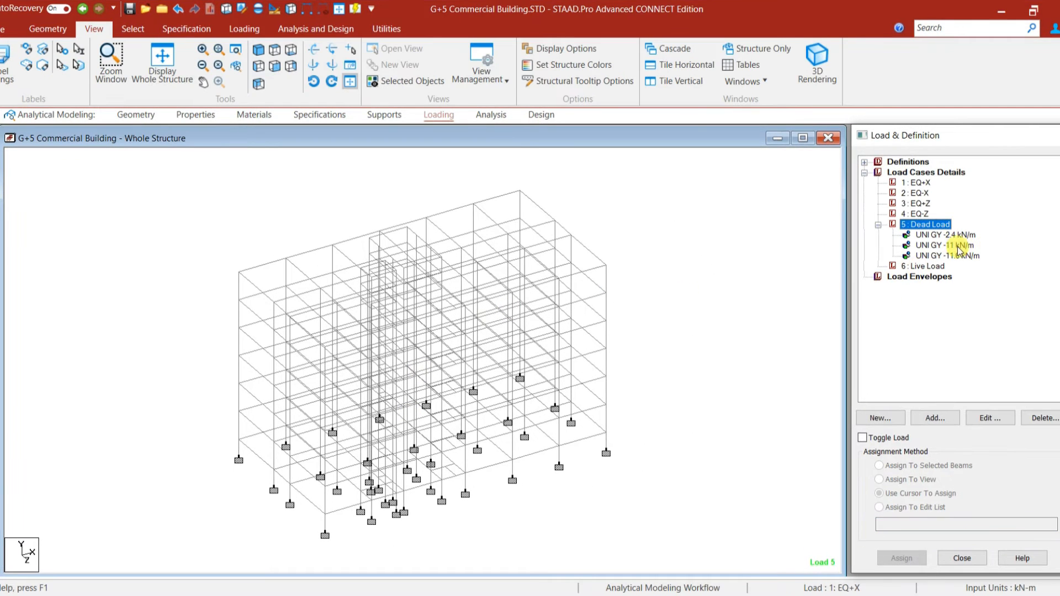
# Show where the Dead Load case's -11, -11.6 and -2.4 kN/m uniform member loads are applied.
pyautogui.click(961, 249)
pyautogui.click(949, 255)
pyautogui.click(946, 236)
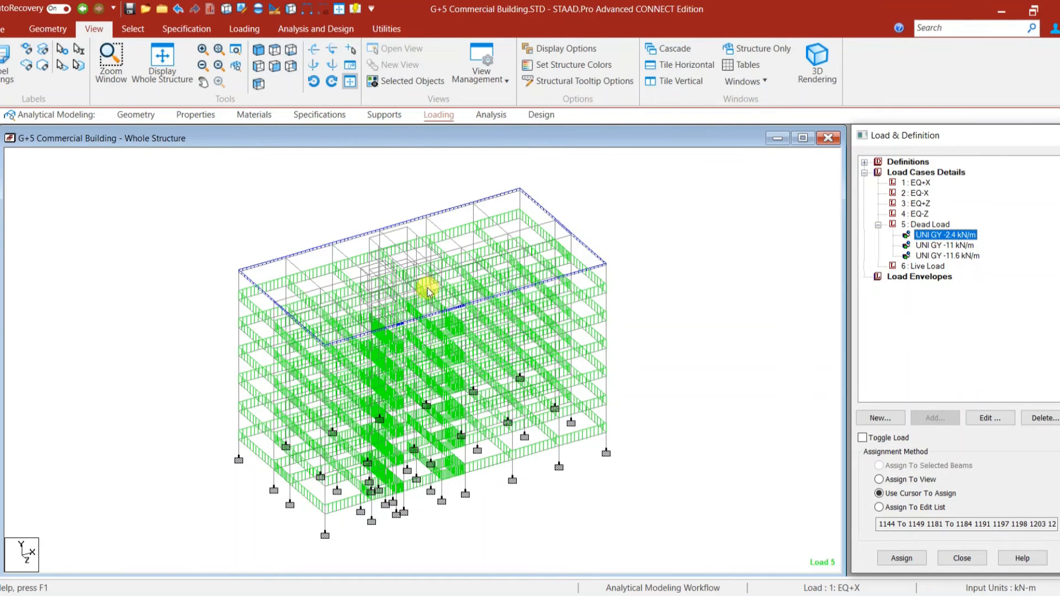
# Select all members that have no section property assigned.
pyautogui.click(132, 28)
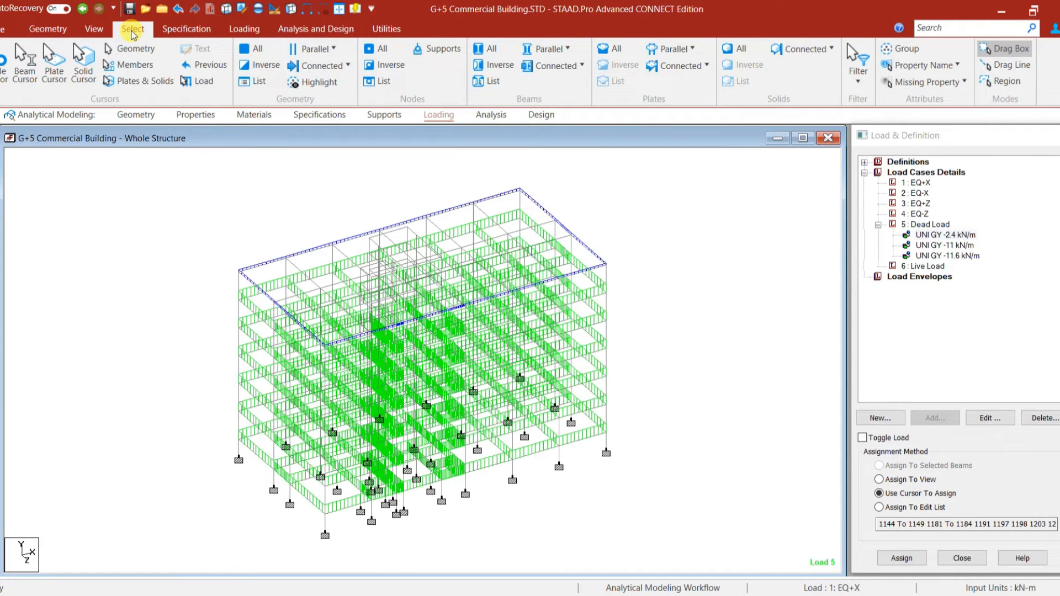
pyautogui.click(946, 81)
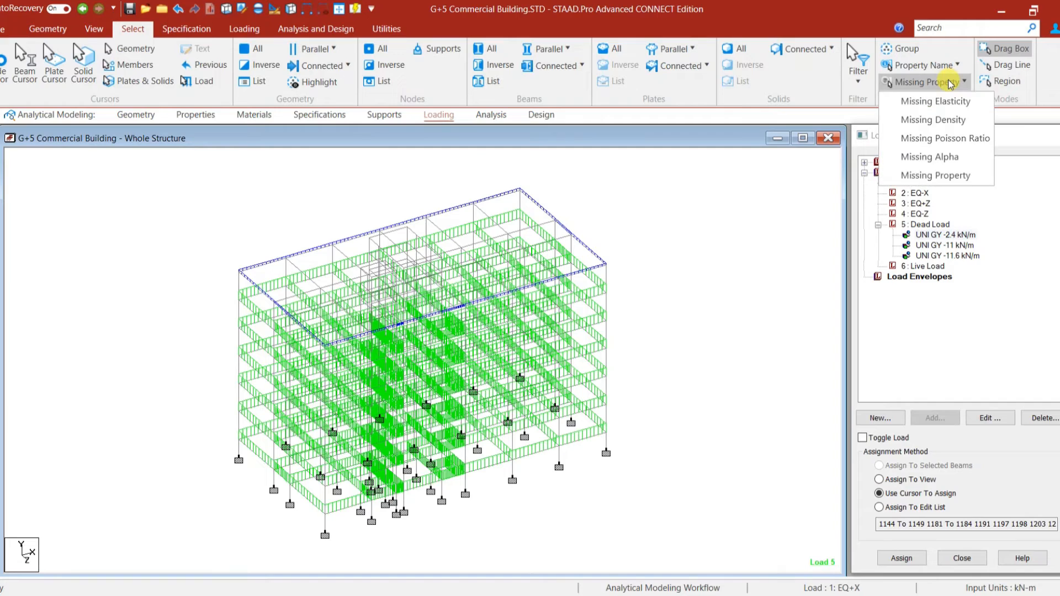
pyautogui.click(939, 174)
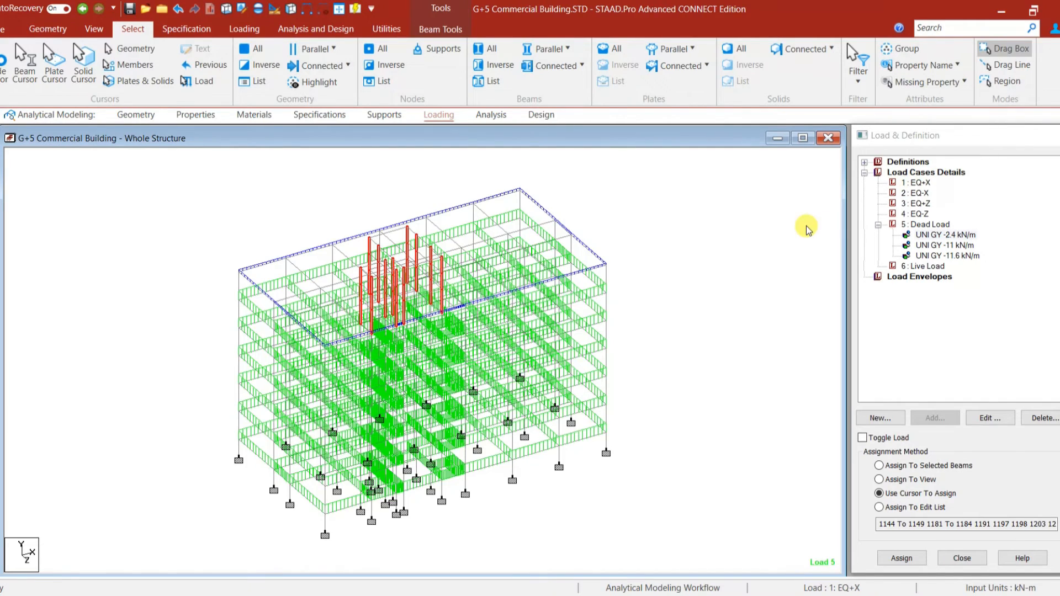
# Select the members lacking a section property, isolate them in the view, and assign the first Rect 0.75x0.30 section (reference 1) to them.
pyautogui.scroll(5, 365, 270)
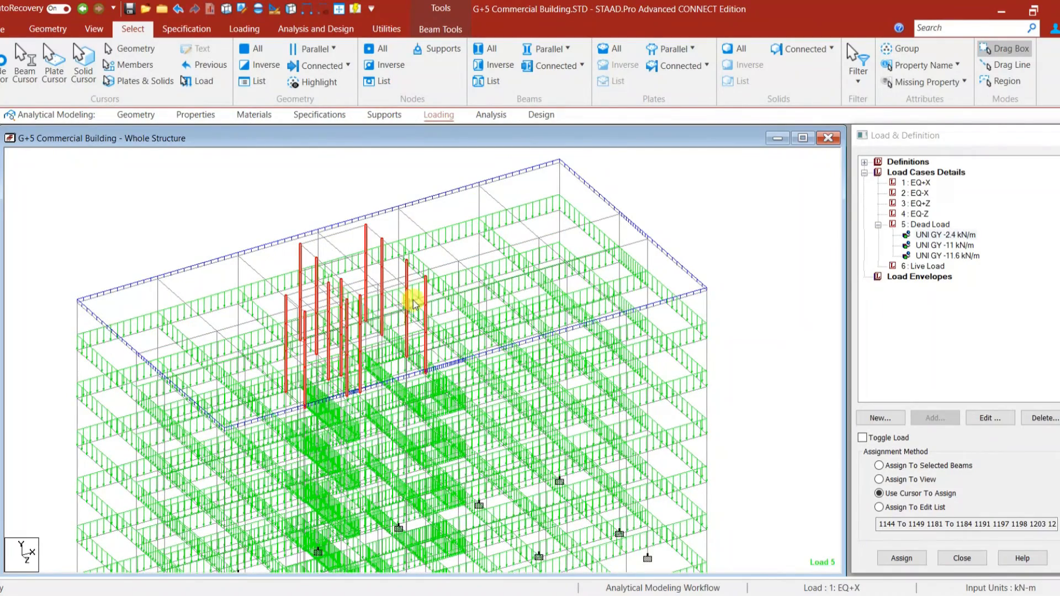
pyautogui.click(197, 114)
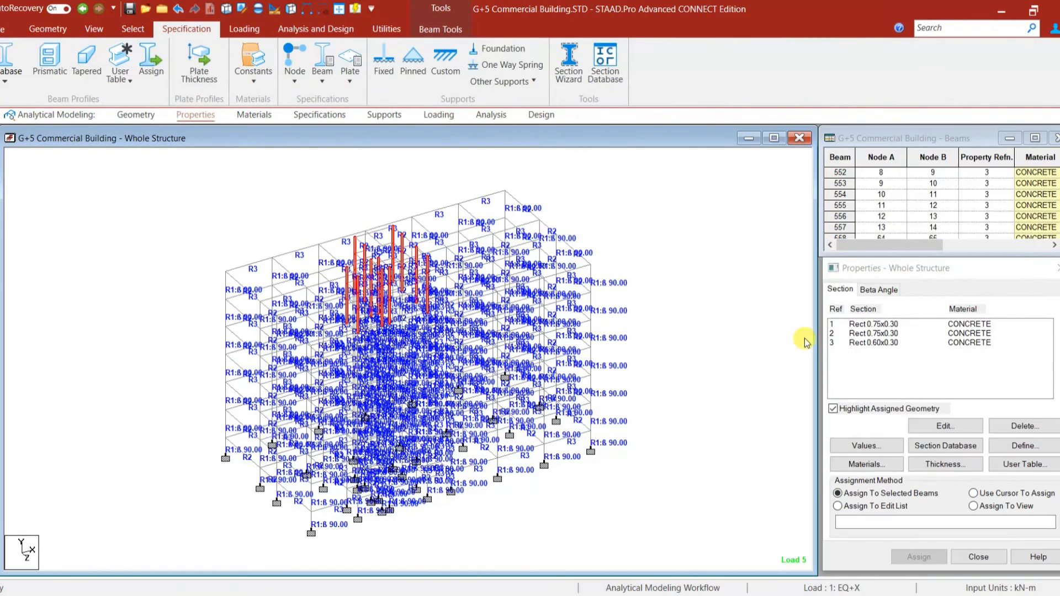
pyautogui.click(892, 326)
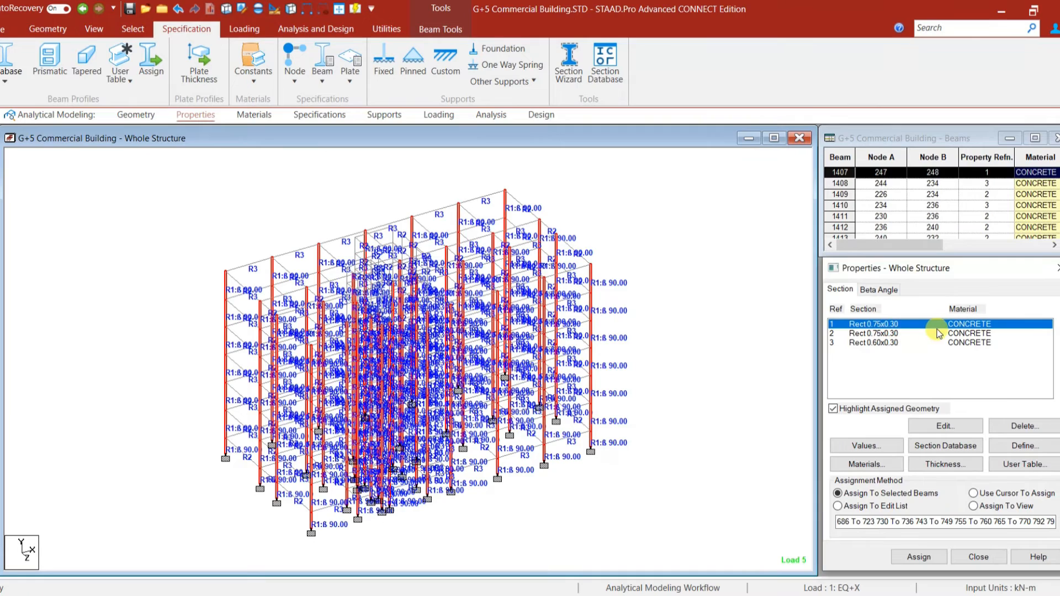
pyautogui.scroll(3, 633, 207)
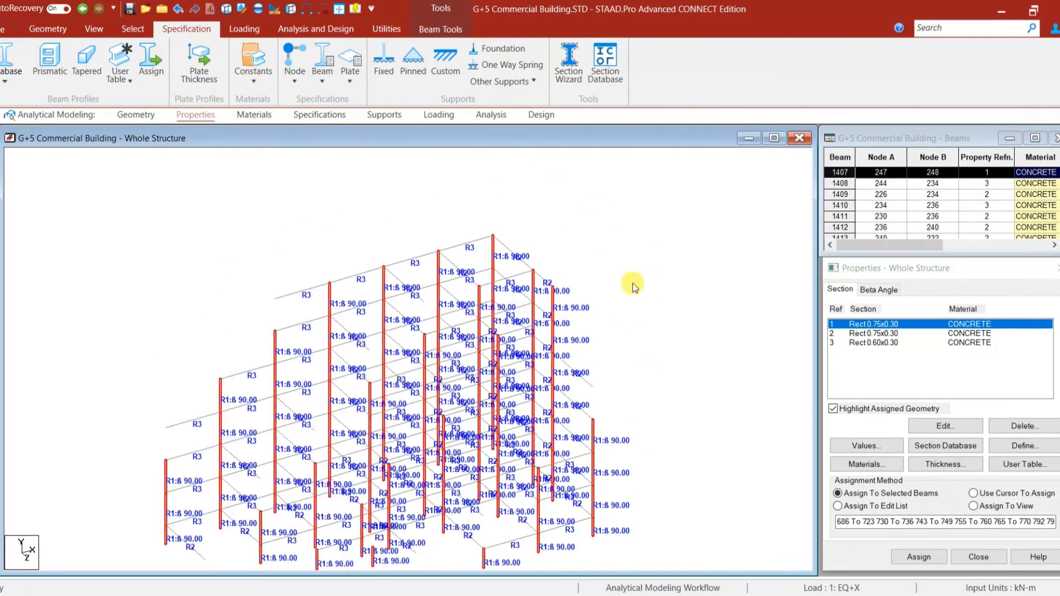
pyautogui.click(133, 29)
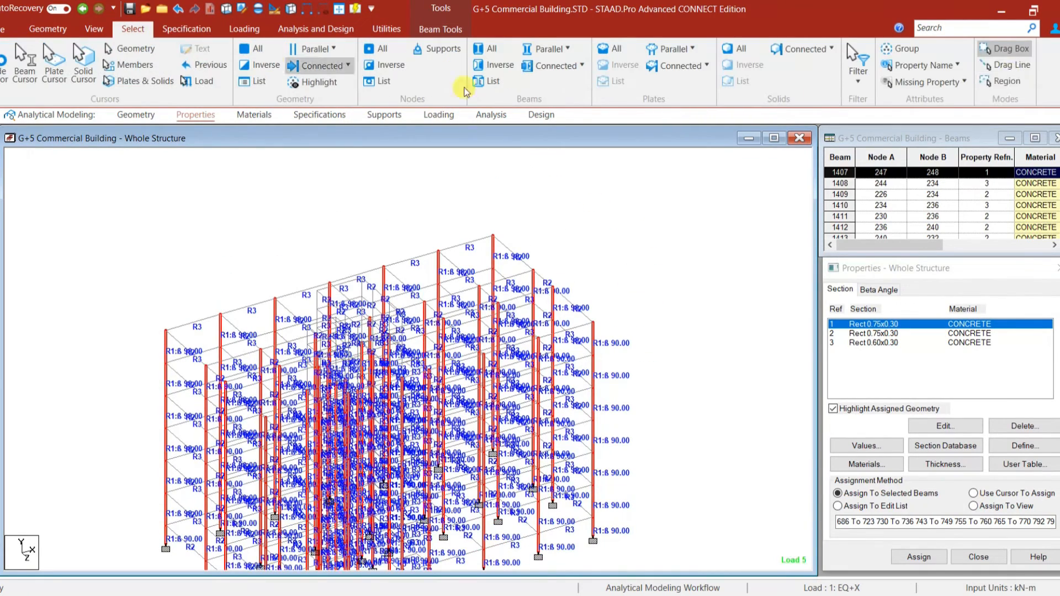
pyautogui.click(933, 83)
pyautogui.click(931, 159)
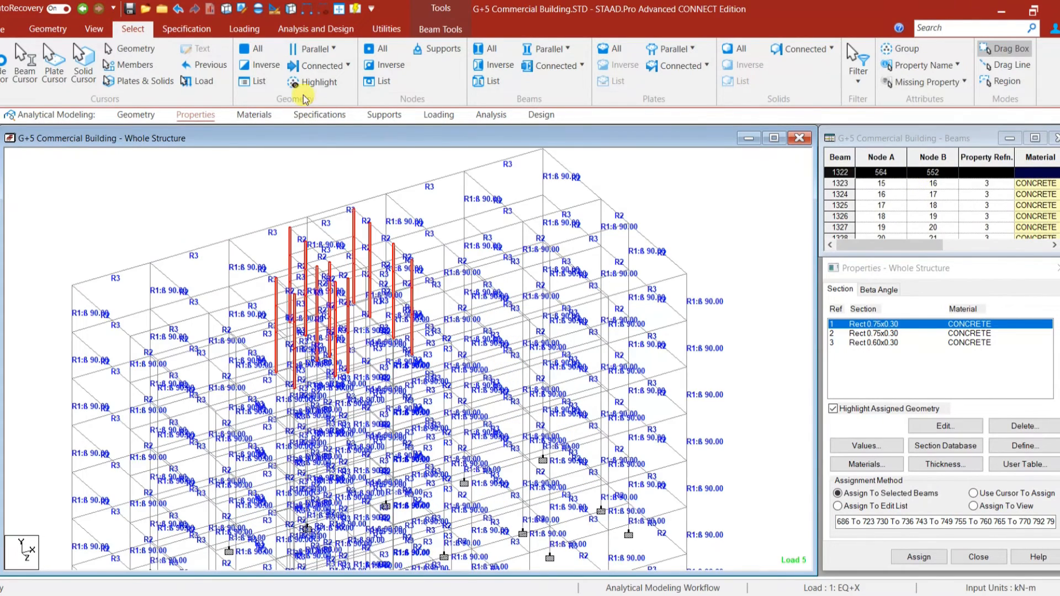
pyautogui.click(420, 83)
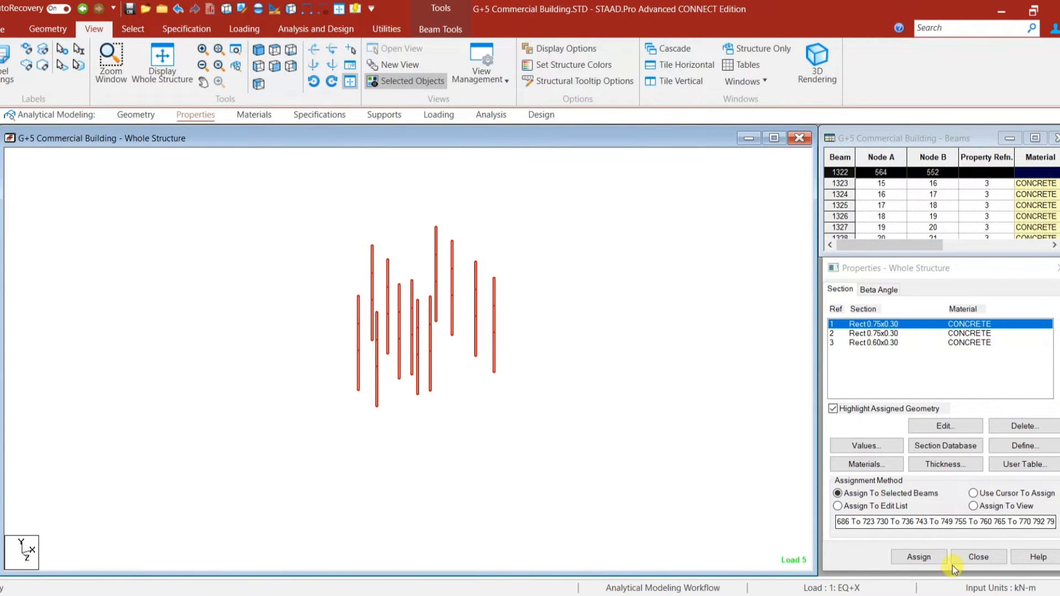
pyautogui.click(927, 558)
pyautogui.click(978, 464)
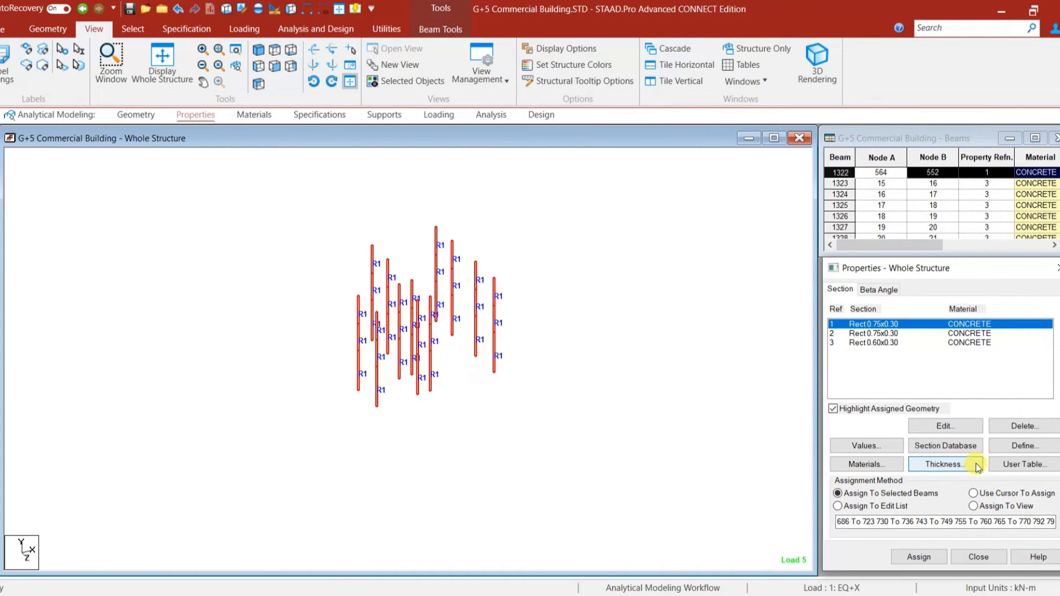
# Assign the CONCRETE material to the isolated tower columns and finish the material assignment.
pyautogui.click(266, 115)
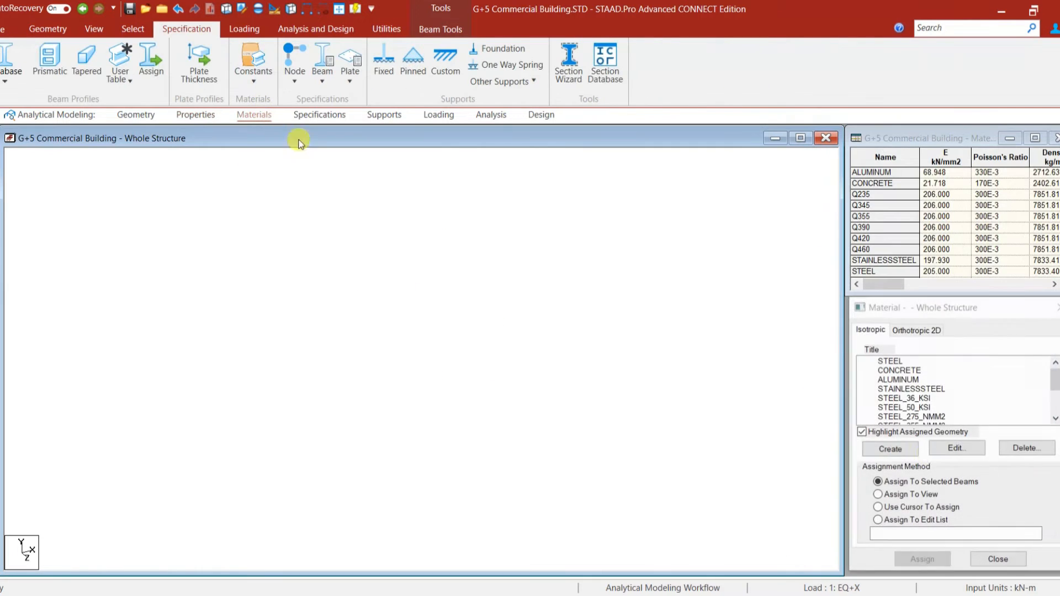
pyautogui.click(904, 374)
pyautogui.click(932, 559)
pyautogui.click(971, 482)
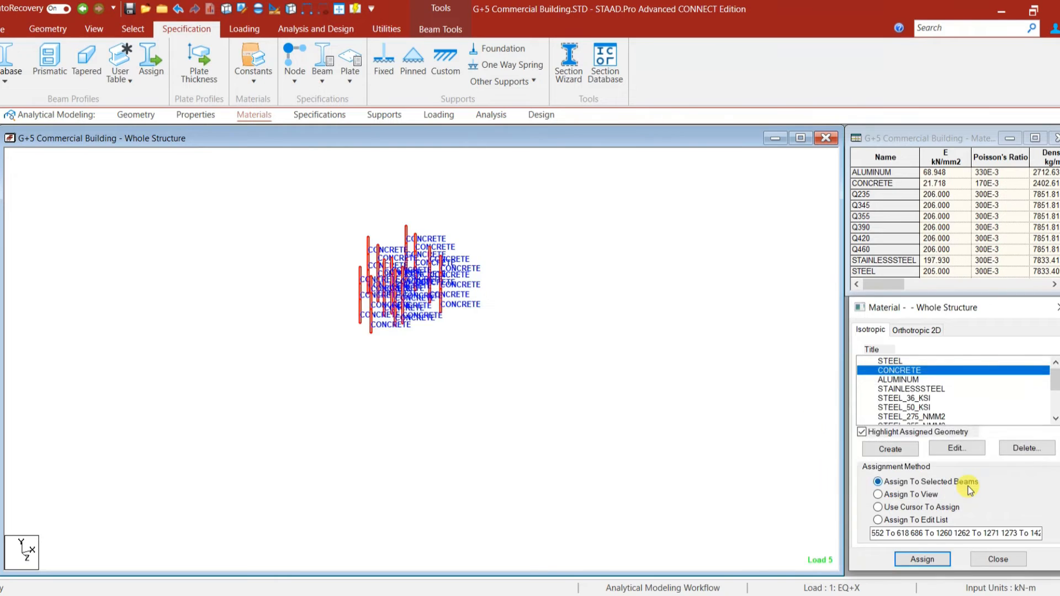
pyautogui.click(786, 435)
pyautogui.click(999, 559)
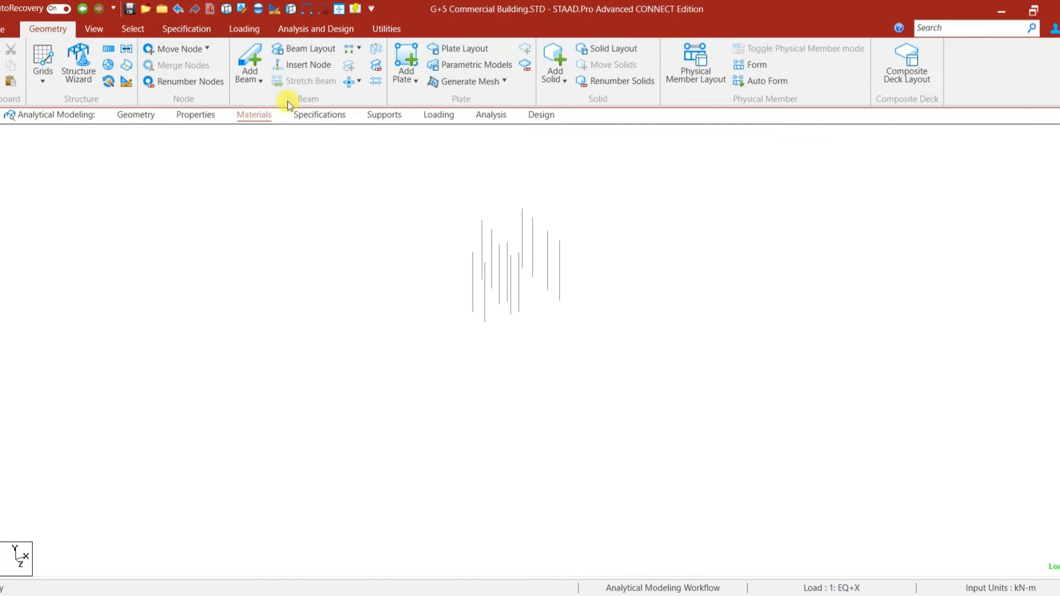
# Display the whole structure again and check for members still missing a section property.
pyautogui.click(94, 28)
pyautogui.click(162, 61)
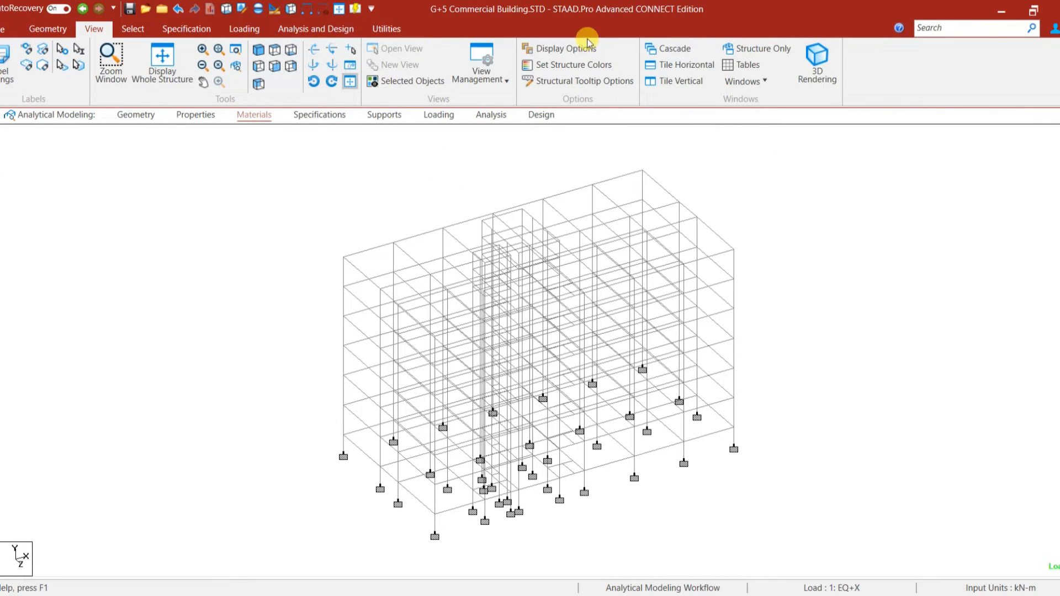
pyautogui.click(132, 28)
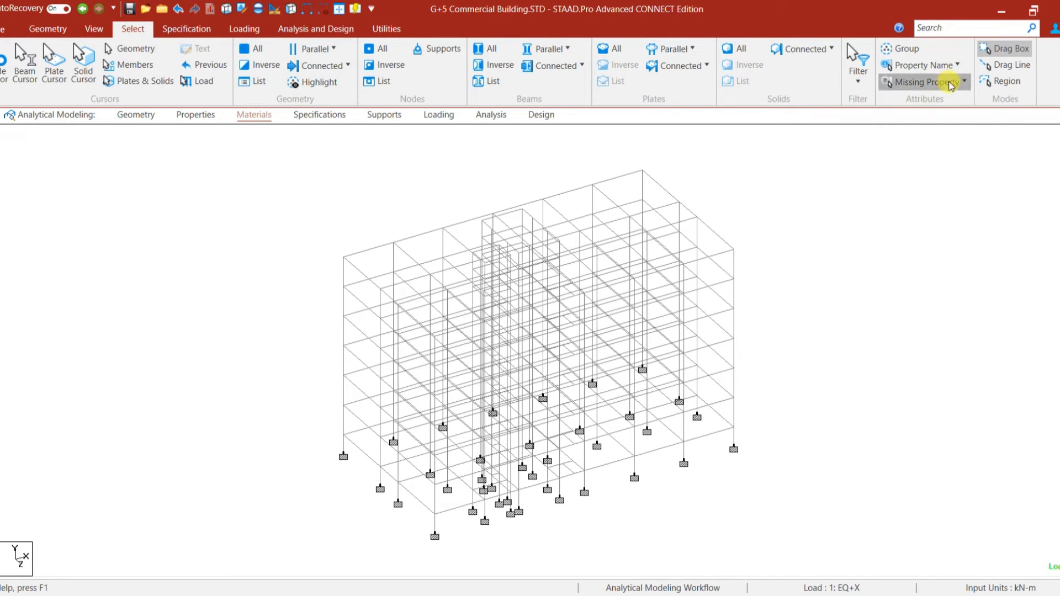
pyautogui.click(951, 83)
pyautogui.click(922, 173)
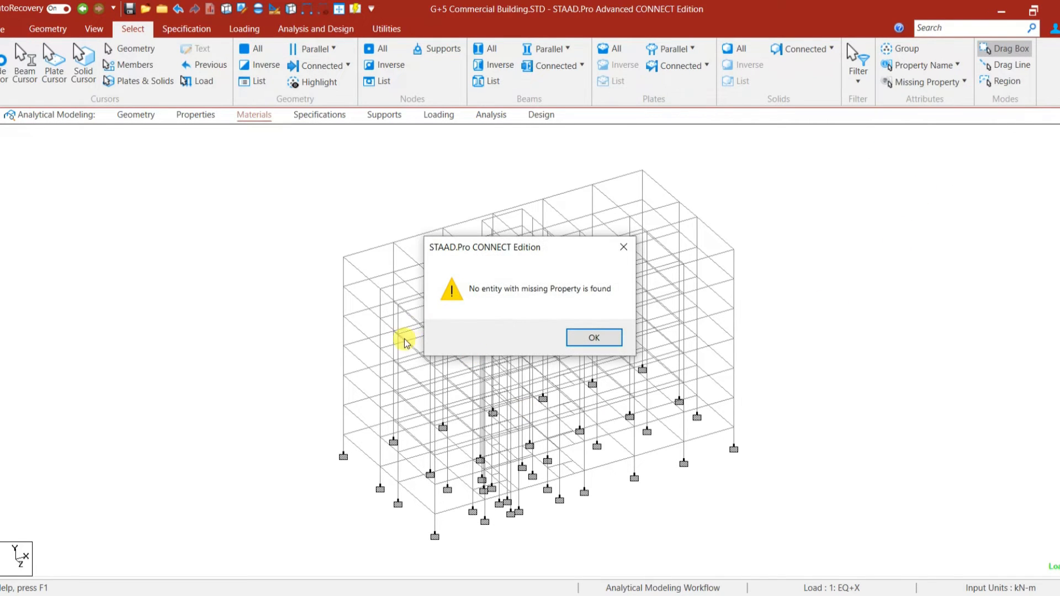
pyautogui.click(592, 327)
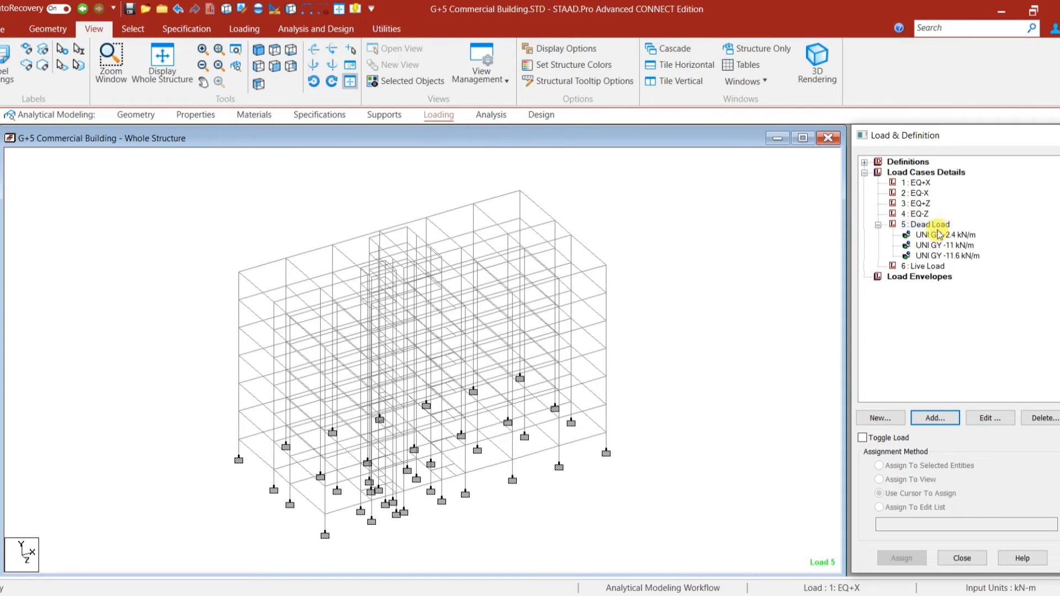
# Start a new floor load in the Dead Load case, defined by member group.
pyautogui.click(938, 226)
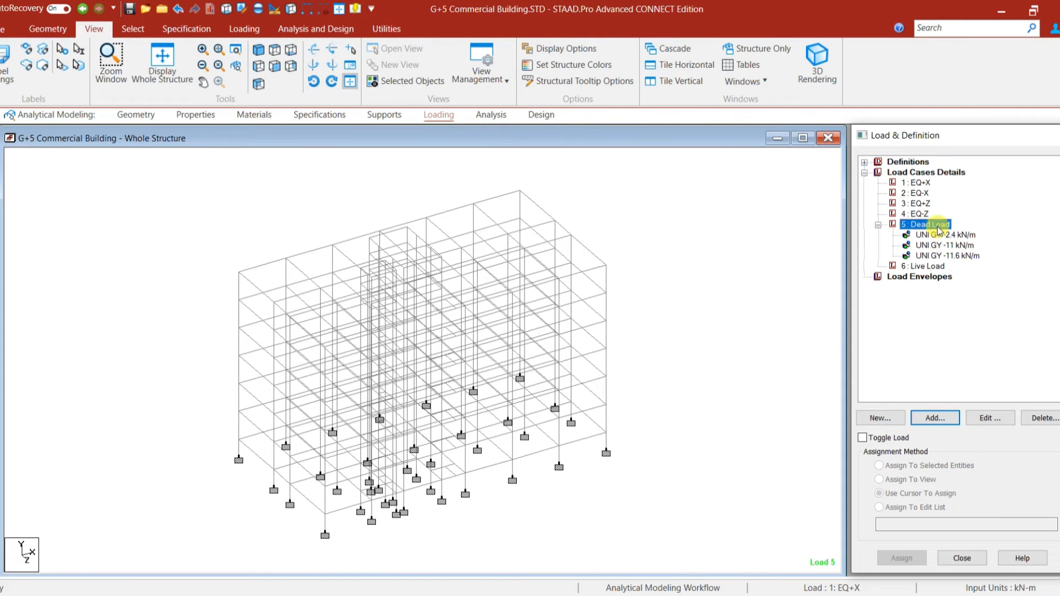
pyautogui.click(950, 422)
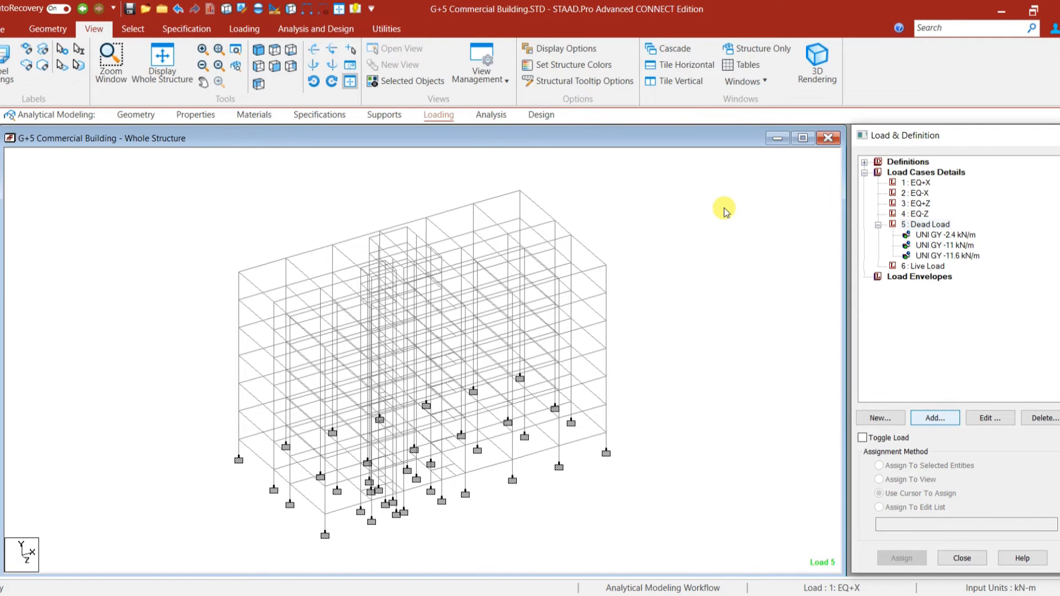
pyautogui.click(222, 209)
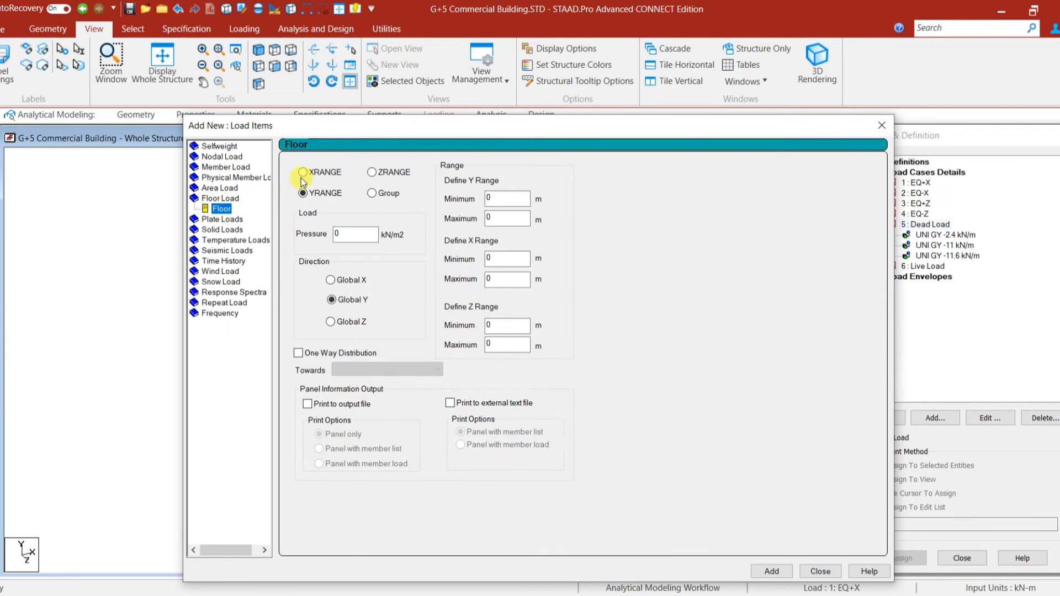
pyautogui.click(373, 193)
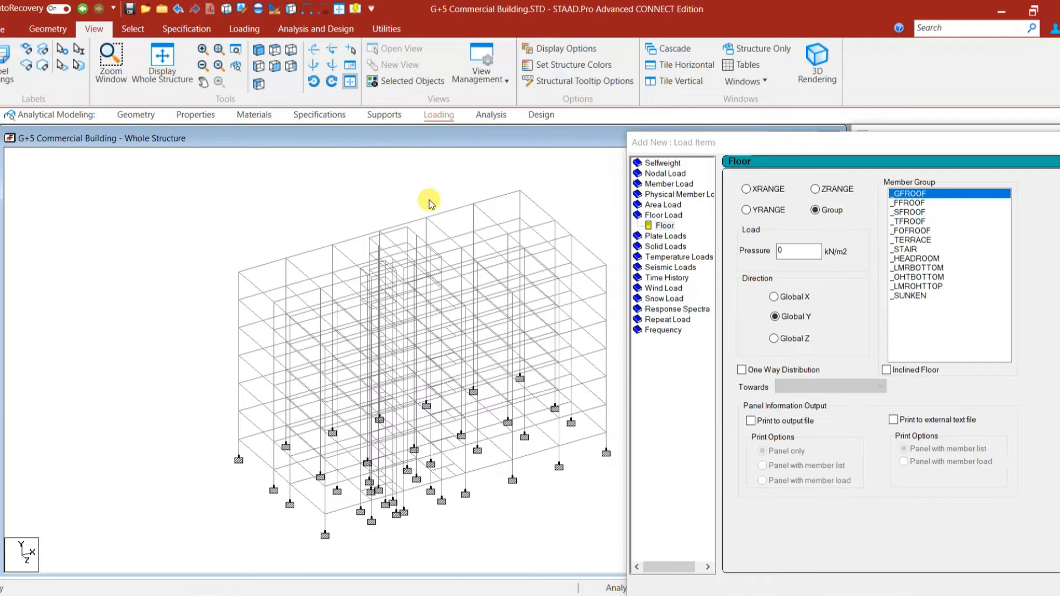
pyautogui.moveTo(484, 227); pyautogui.dragTo(389, 243, button='middle')
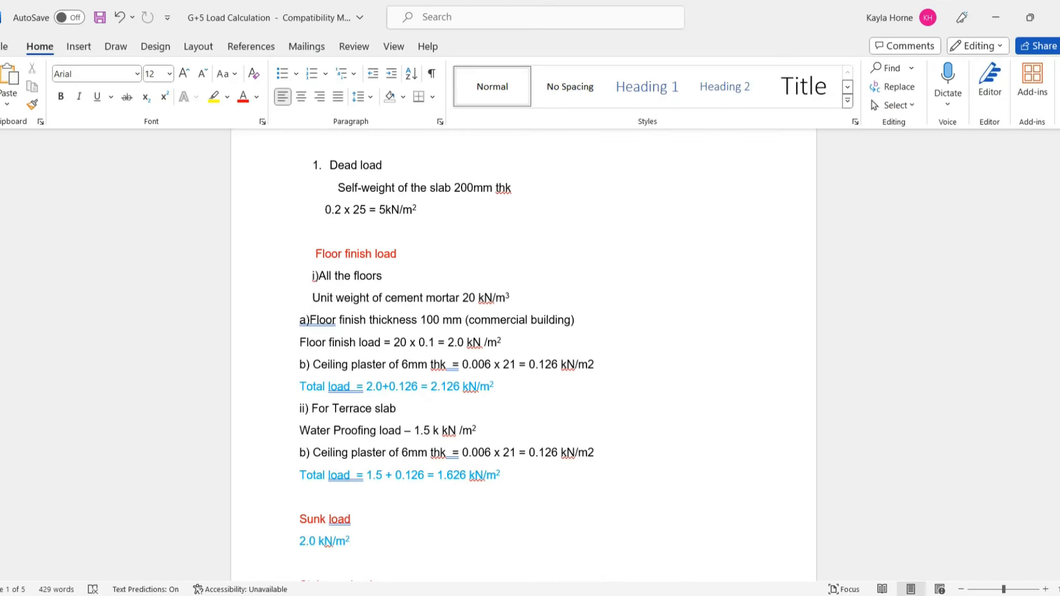
# Consult the G+5 Load Calculation in Word, and add a -7.126 kN/m2 Global Y floor load on the GFROOF group in STAAD.Pro.
pyautogui.scroll(3, 496, 386)
pyautogui.scroll(-3, 403, 326)
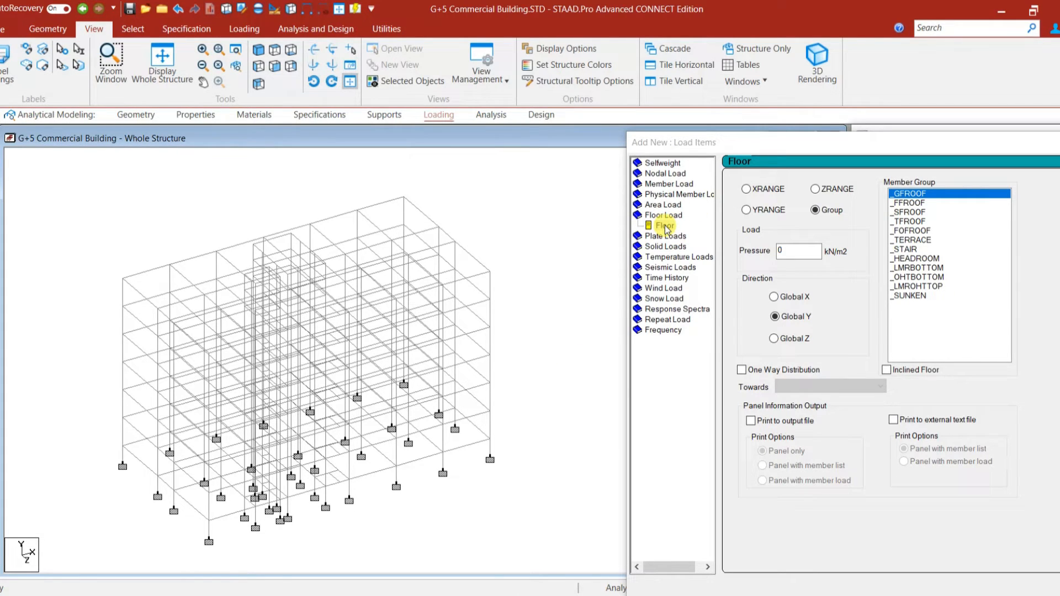
pyautogui.doubleClick(780, 252)
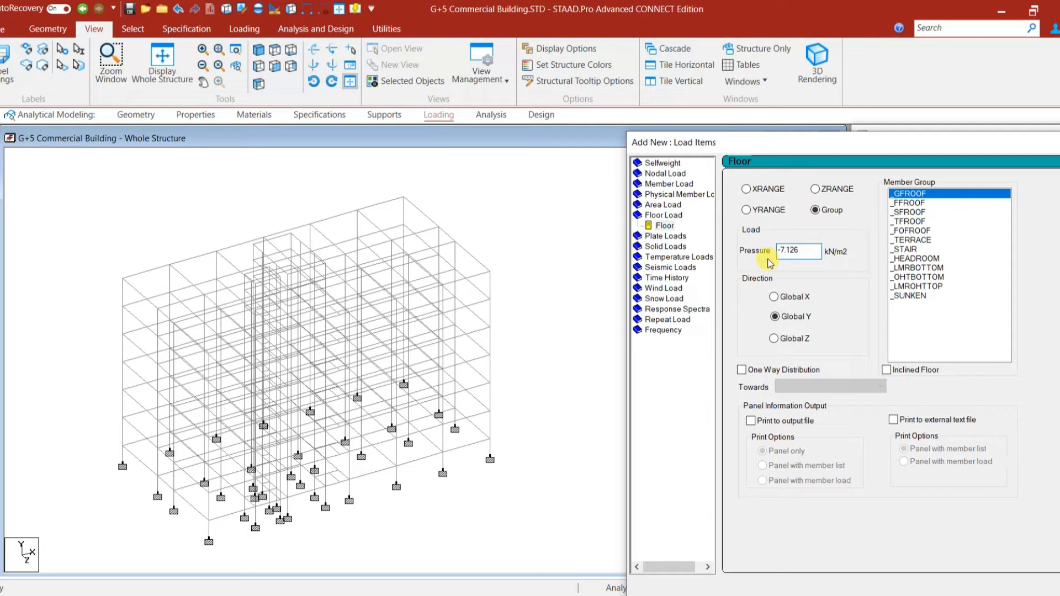
pyautogui.moveTo(766, 142); pyautogui.dragTo(647, 67)
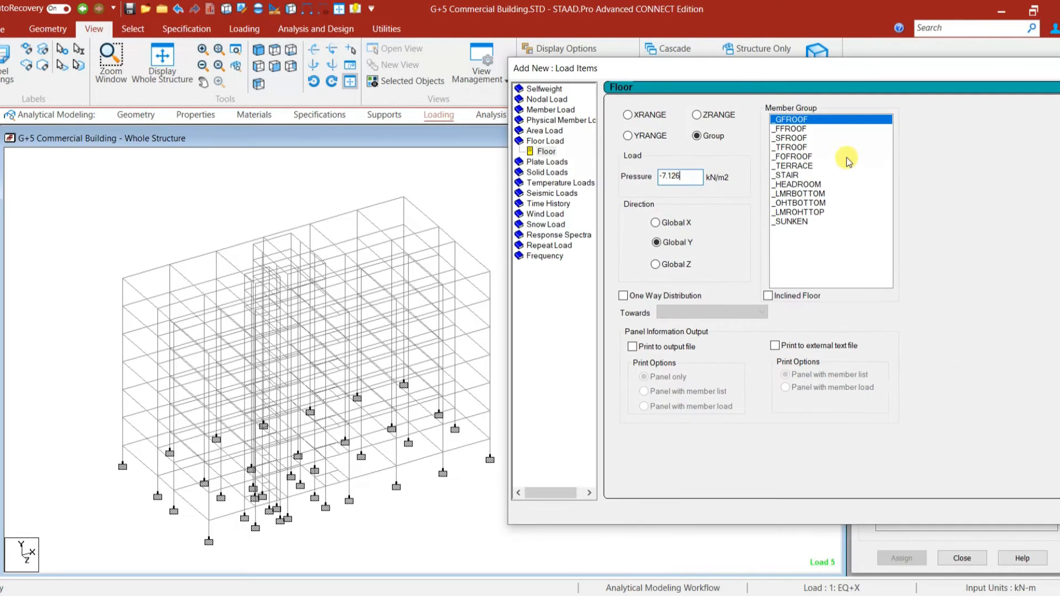
pyautogui.moveTo(848, 72); pyautogui.dragTo(663, 126)
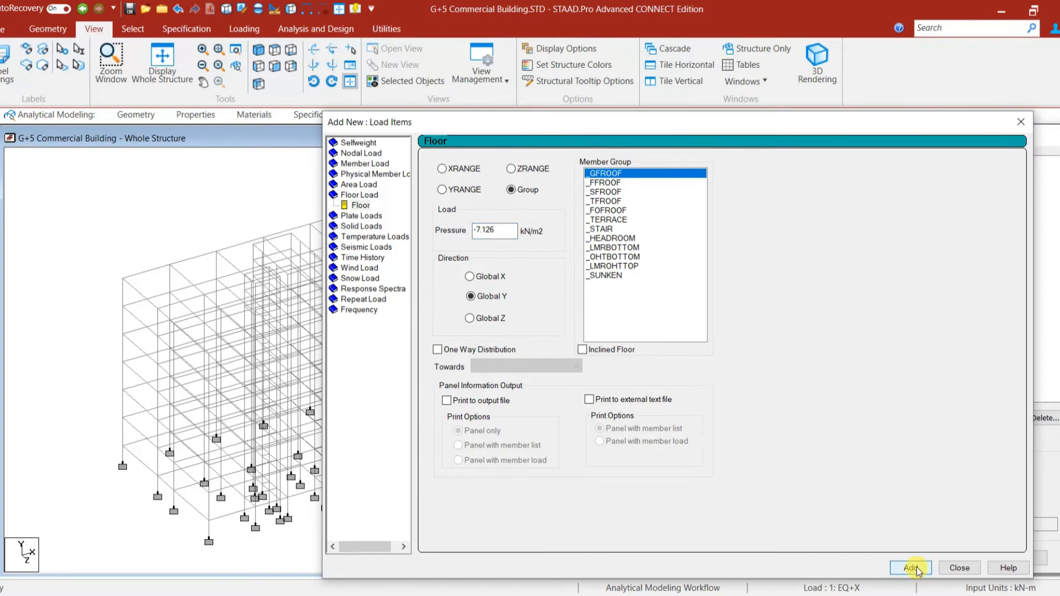
pyautogui.click(911, 569)
# Isolate the GFROOF level to examine how its floor load is distributed to the beams, and restore the whole structure view.
pyautogui.click(966, 266)
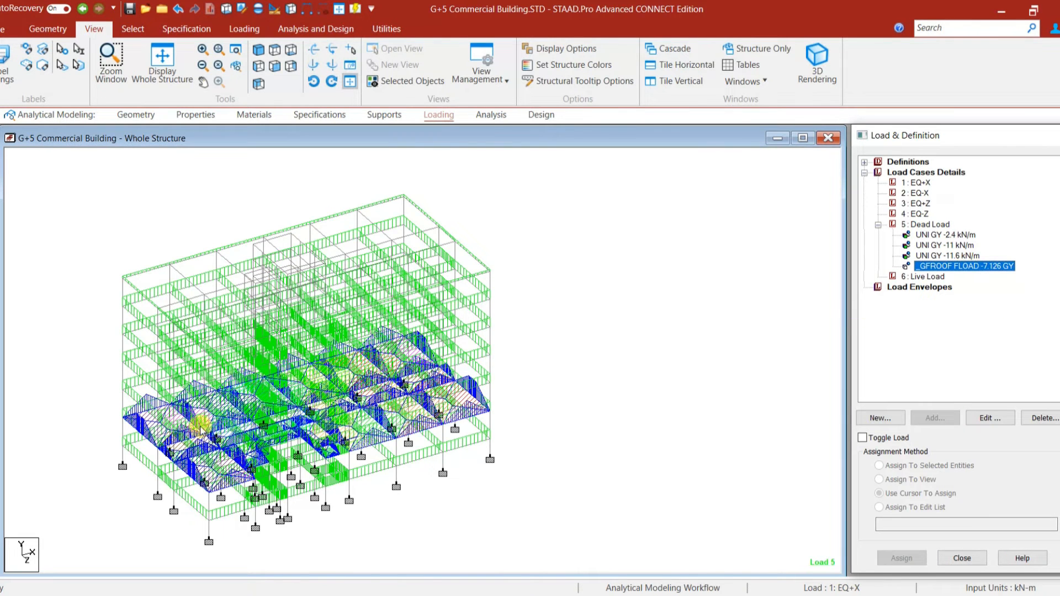
pyautogui.click(259, 83)
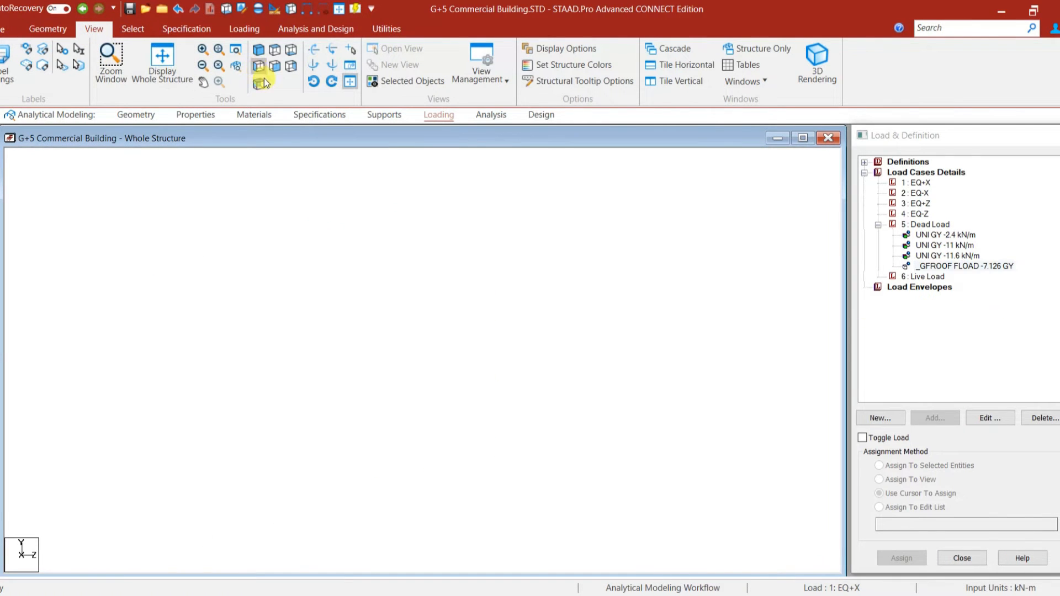
pyautogui.moveTo(182, 446); pyautogui.dragTo(434, 491)
pyautogui.scroll(2, 492, 505)
pyautogui.click(559, 410)
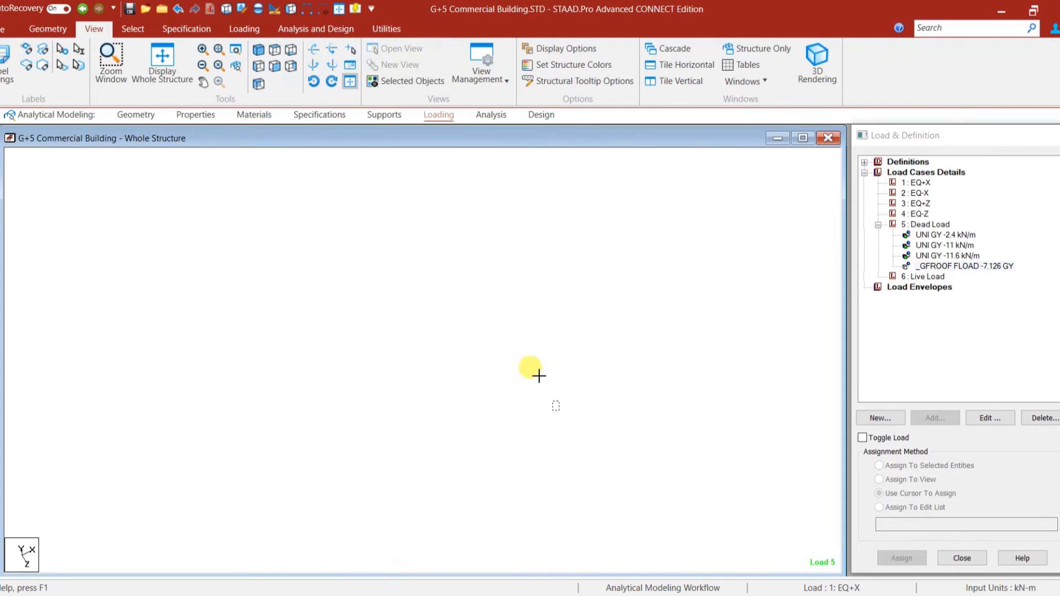
pyautogui.click(679, 403)
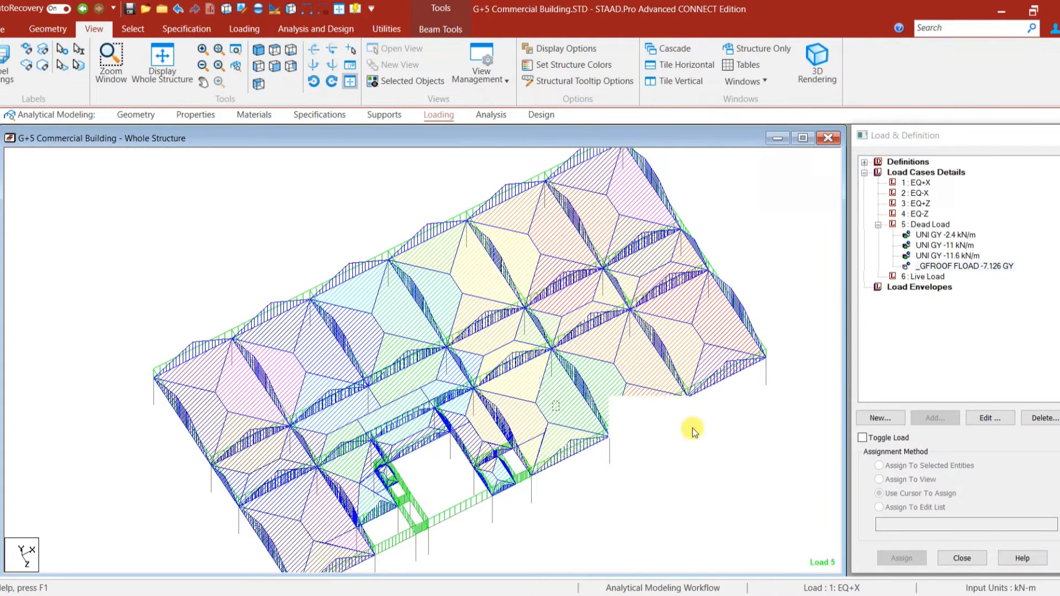
pyautogui.scroll(-1, 426, 471)
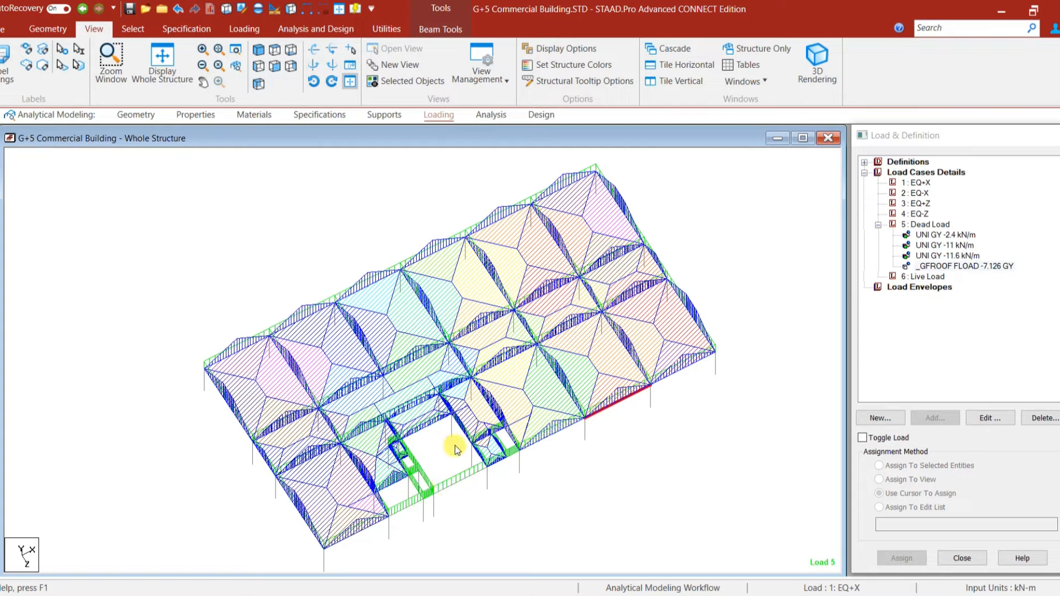
pyautogui.click(166, 71)
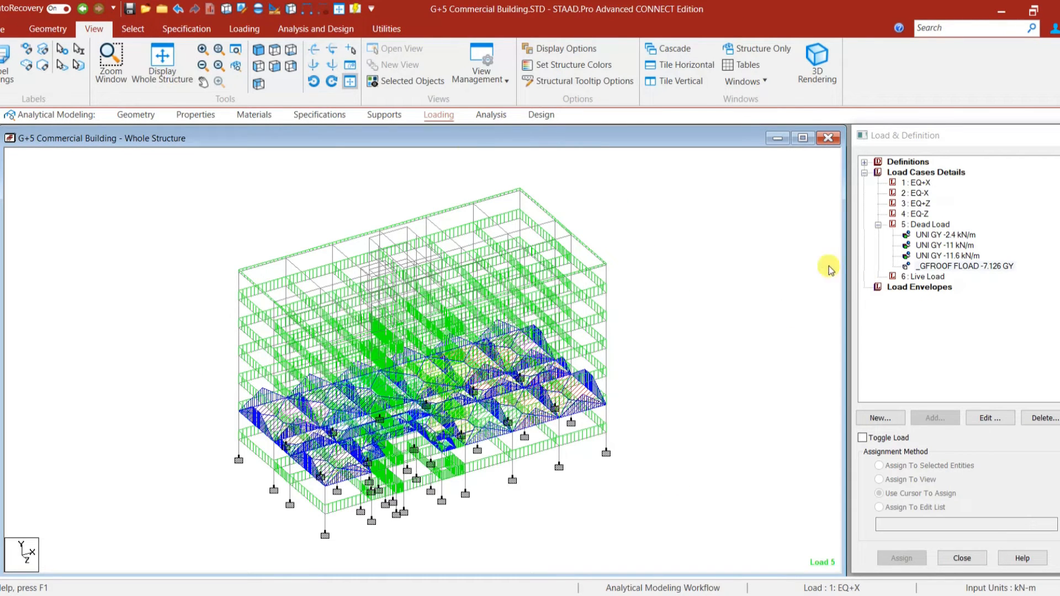
# Add a -7.126 kN/m2 Global Y floor load on the FFROOF group to the Dead Load case.
pyautogui.click(932, 225)
pyautogui.click(946, 420)
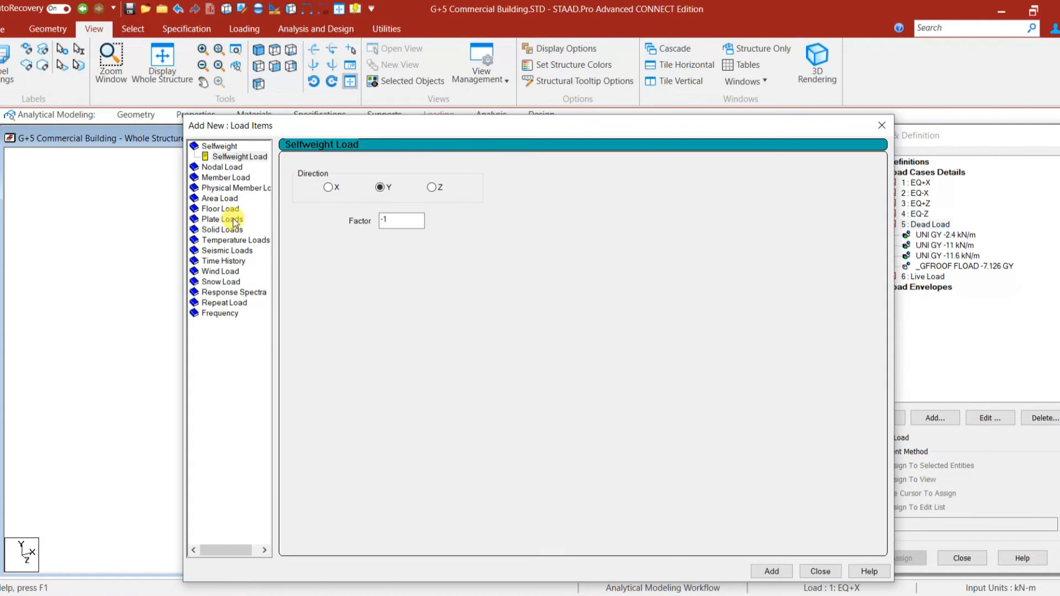
pyautogui.click(233, 217)
pyautogui.click(221, 198)
pyautogui.click(467, 186)
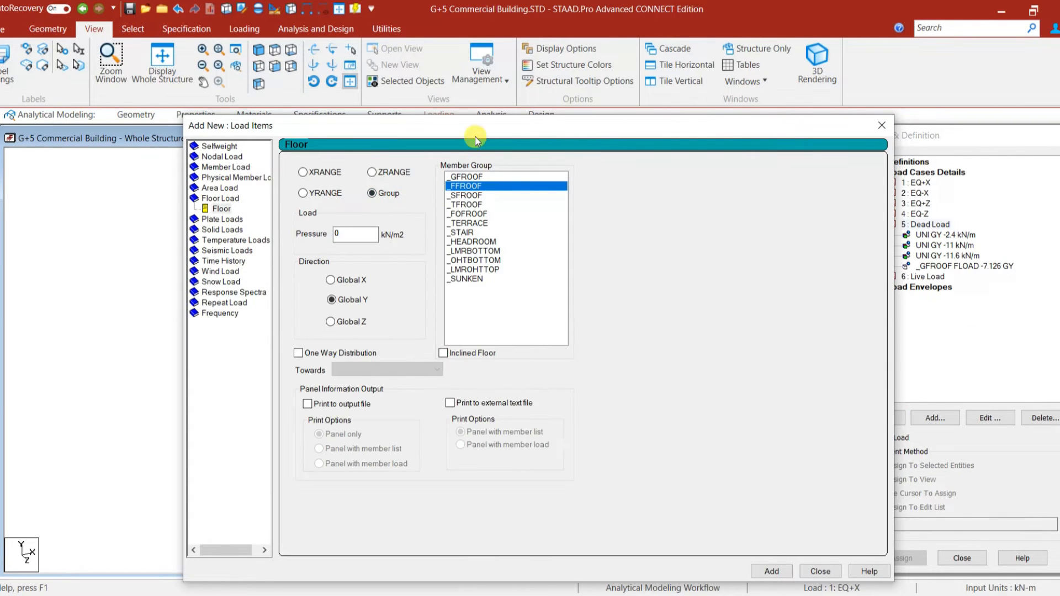
pyautogui.moveTo(511, 126); pyautogui.dragTo(1033, 151)
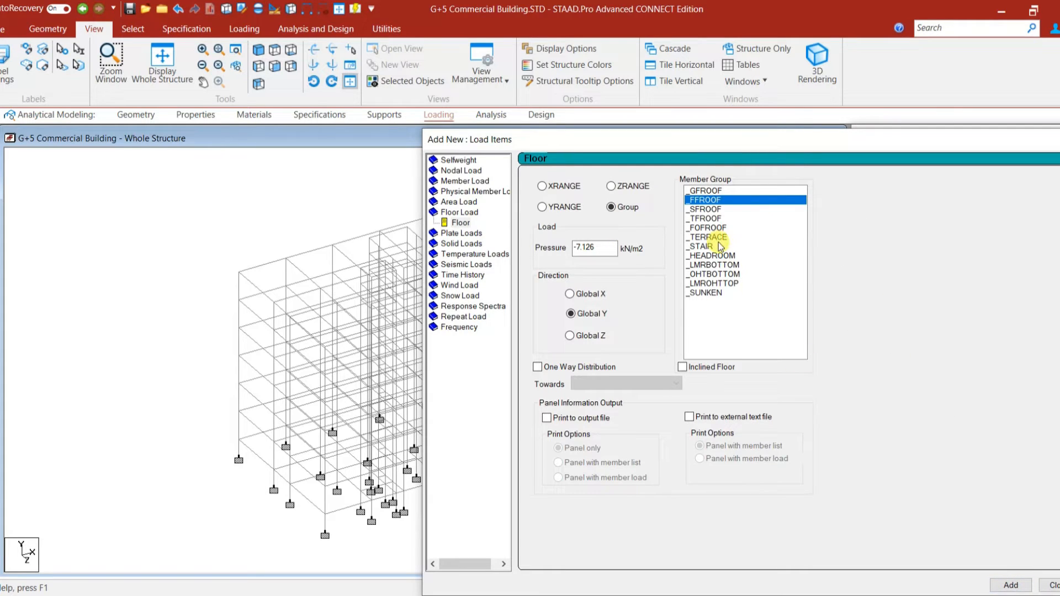
# Add -7.126 kN/m2 Global Y floor loads on the SFROOF, TFROOF and FOFROOF groups to the Dead Load case.
pyautogui.click(704, 209)
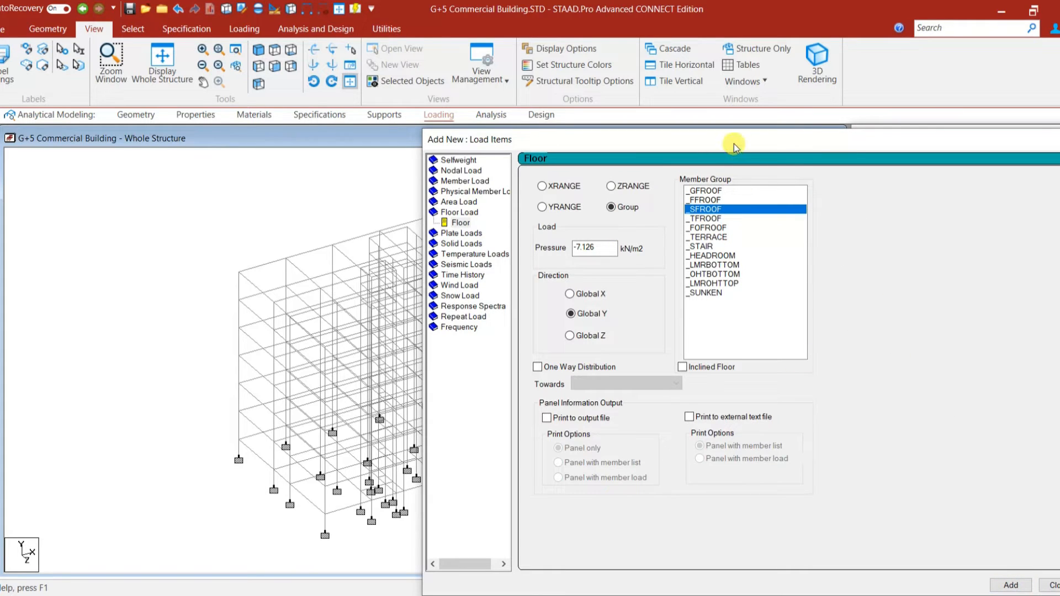
pyautogui.moveTo(734, 145); pyautogui.dragTo(574, 82)
pyautogui.click(852, 523)
pyautogui.click(551, 156)
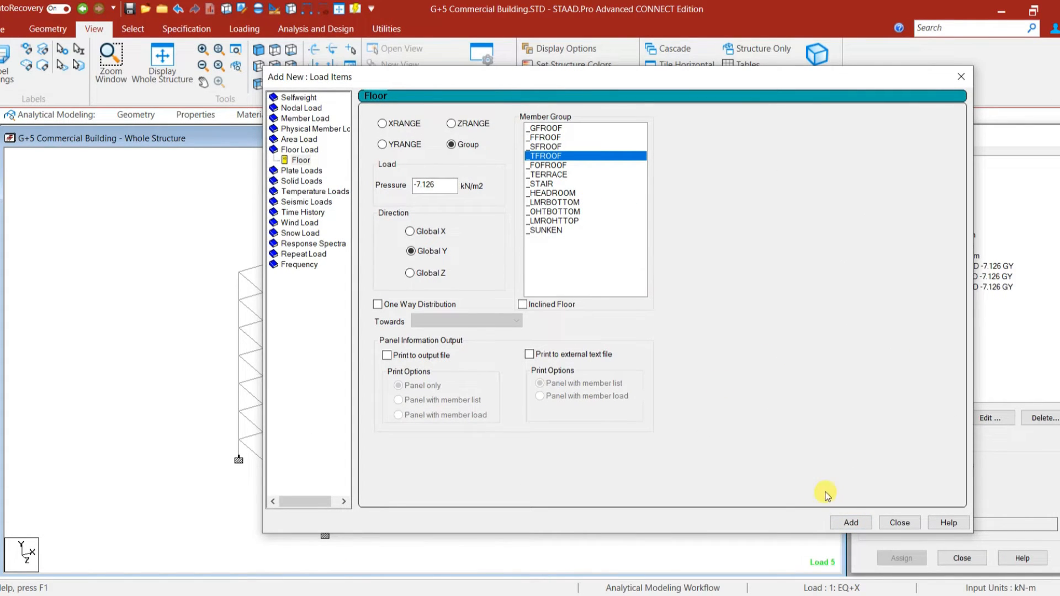
pyautogui.click(851, 522)
pyautogui.click(546, 165)
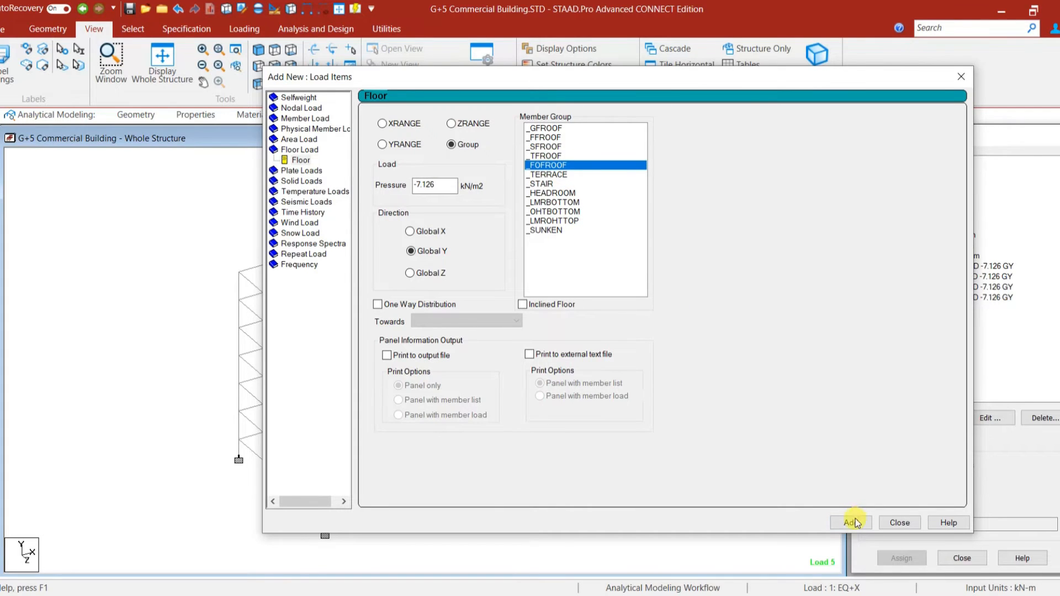
# Consult the terrace slab load in Word, and add a -6.626 kN/m2 Global Y floor load on the TERRACE group in STAAD.Pro.
pyautogui.click(548, 174)
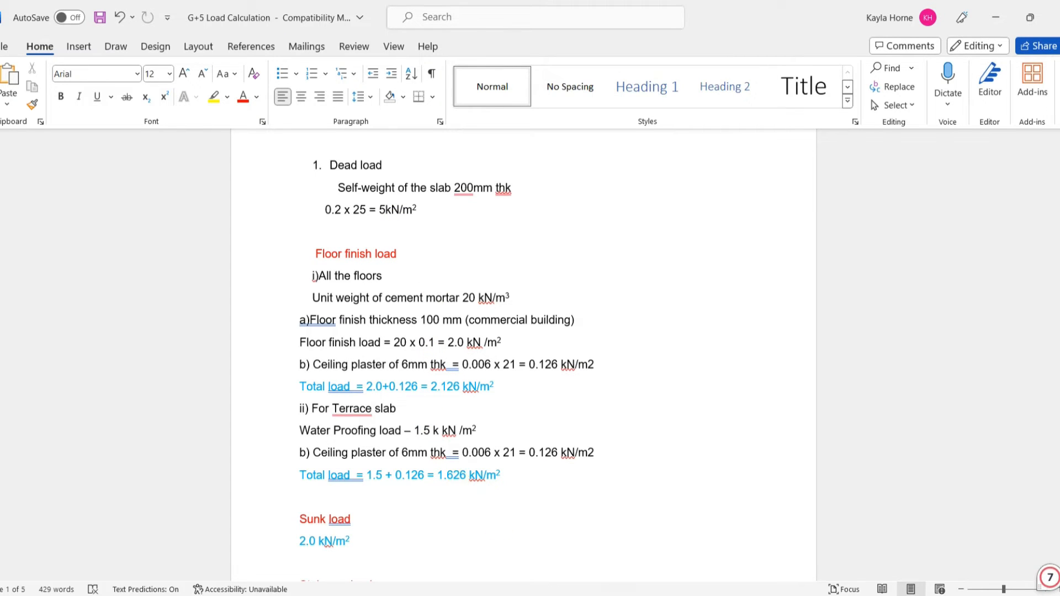
pyautogui.click(573, 595)
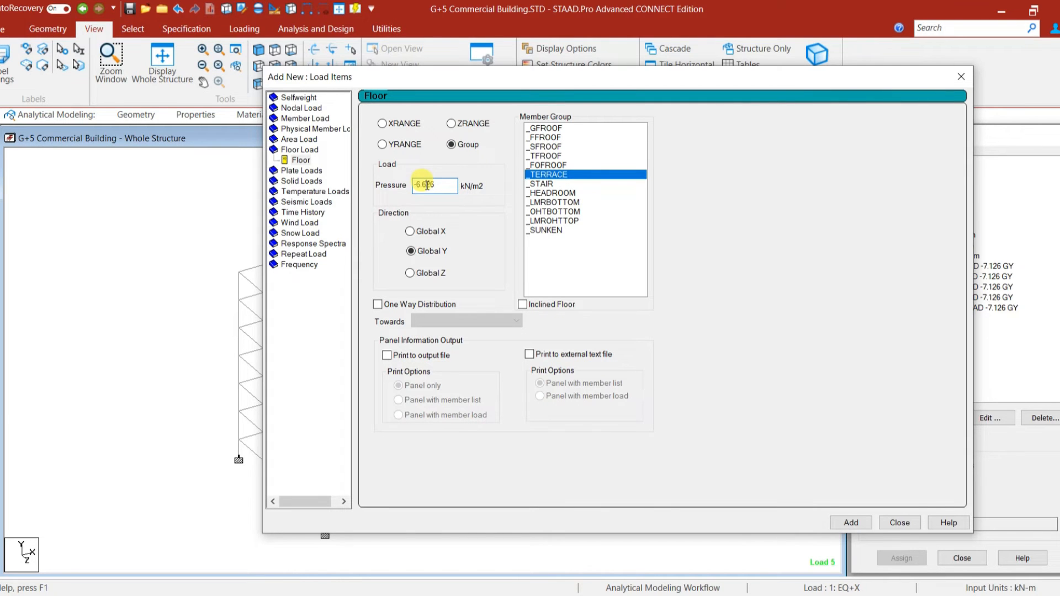
pyautogui.click(855, 528)
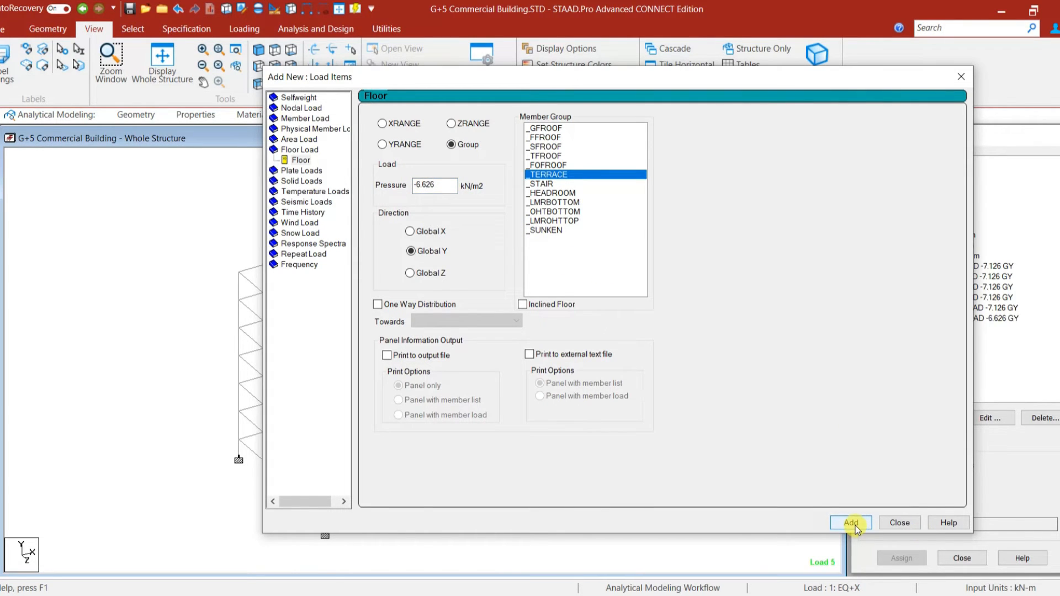
pyautogui.click(900, 523)
# Highlight the FFROOF, SFROOF, TFROOF, FOFROOF and TERRACE floor loads one after another to examine their distribution on the model.
pyautogui.click(945, 283)
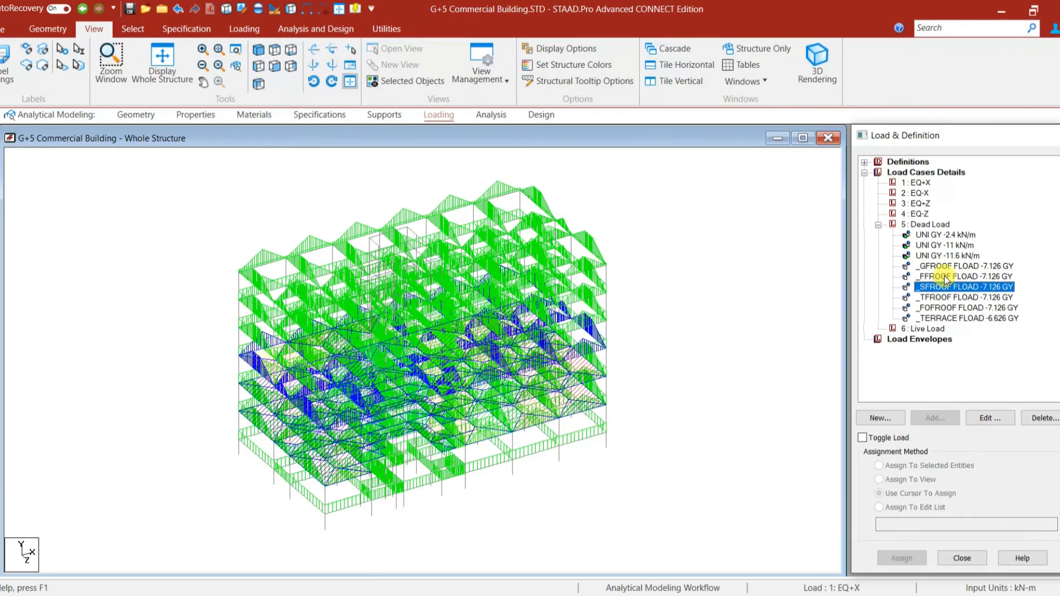
pyautogui.click(945, 277)
pyautogui.click(937, 290)
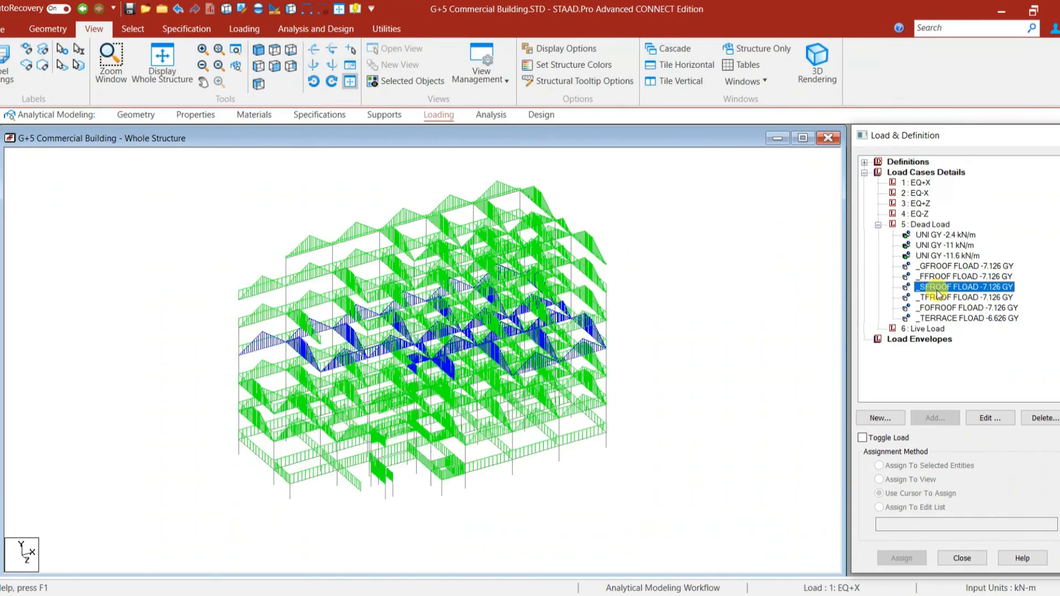
pyautogui.click(933, 299)
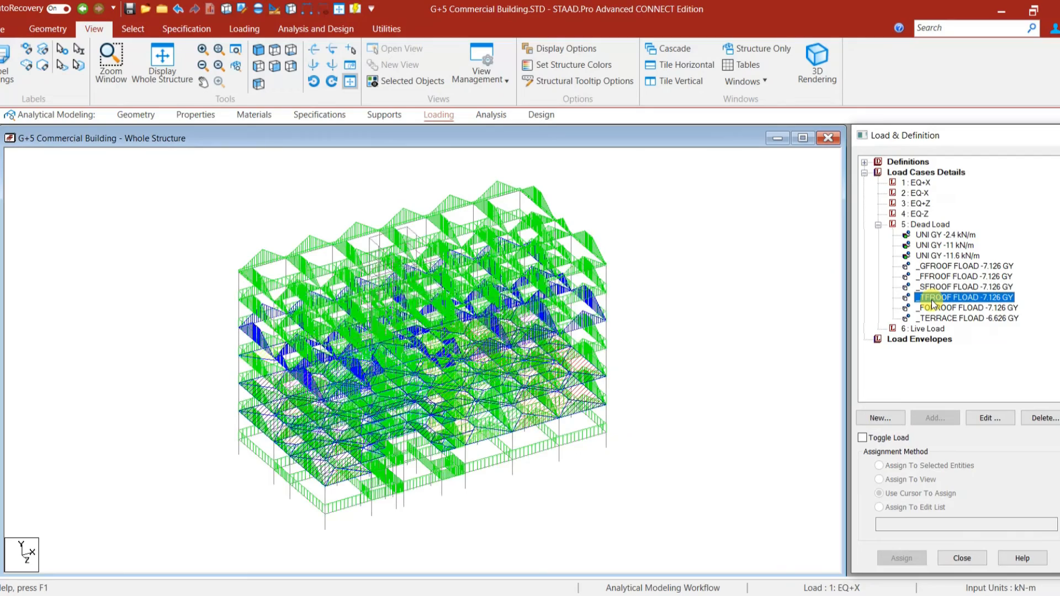
pyautogui.click(933, 308)
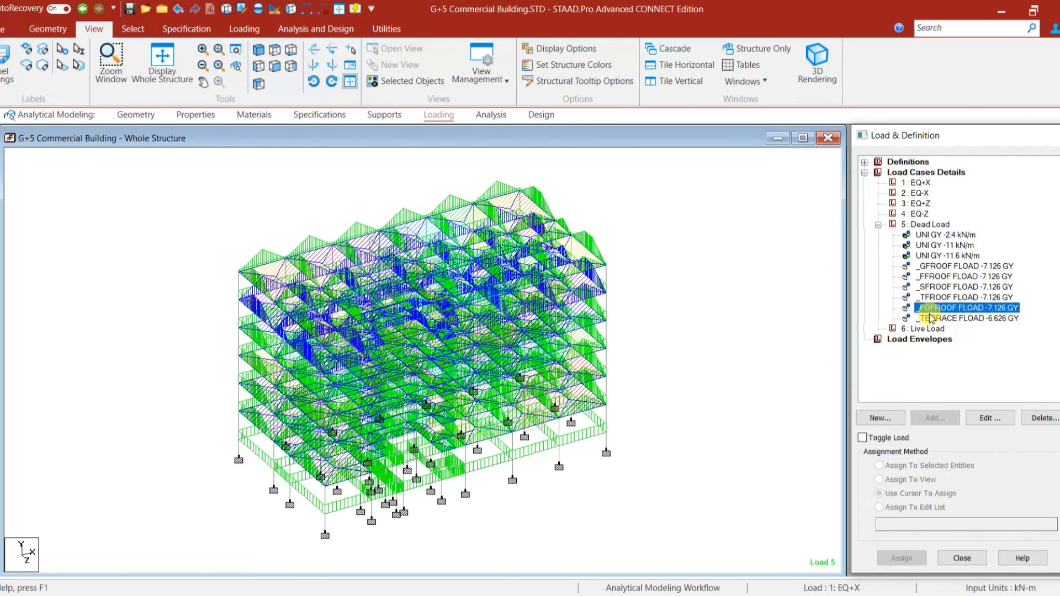
pyautogui.click(931, 318)
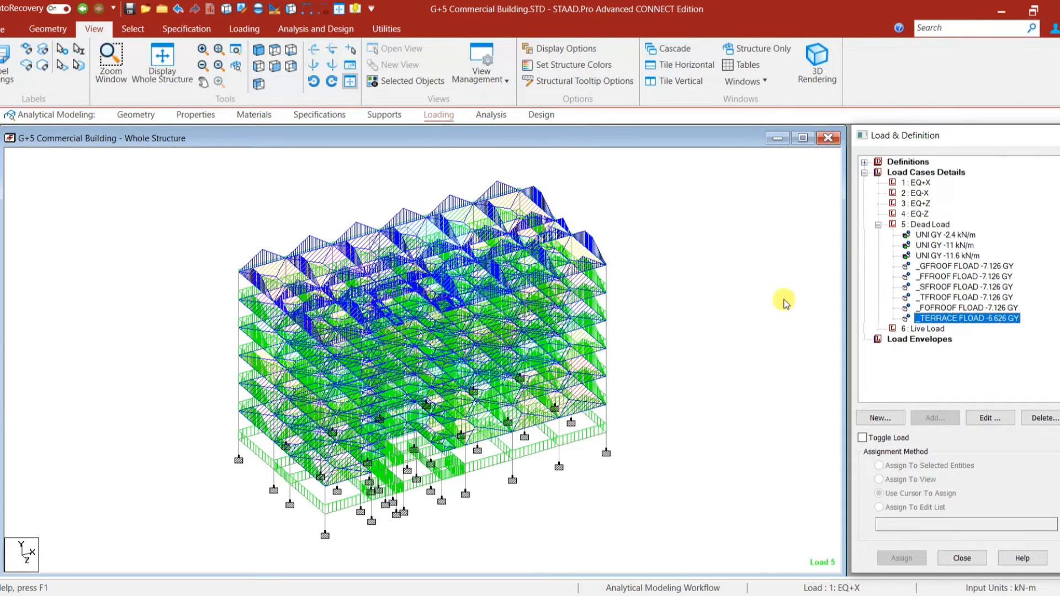
# Consult the staircase load in Word, and add a -3 kN/m2 Global Y floor load on the STAIR group to the Dead Load case in STAAD.Pro.
pyautogui.click(924, 225)
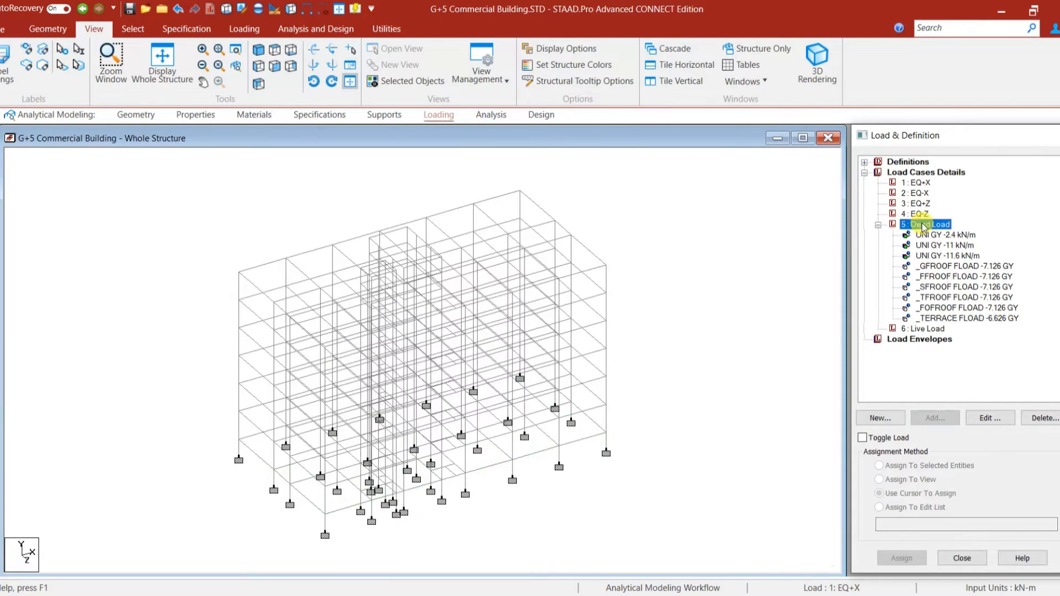
pyautogui.click(935, 418)
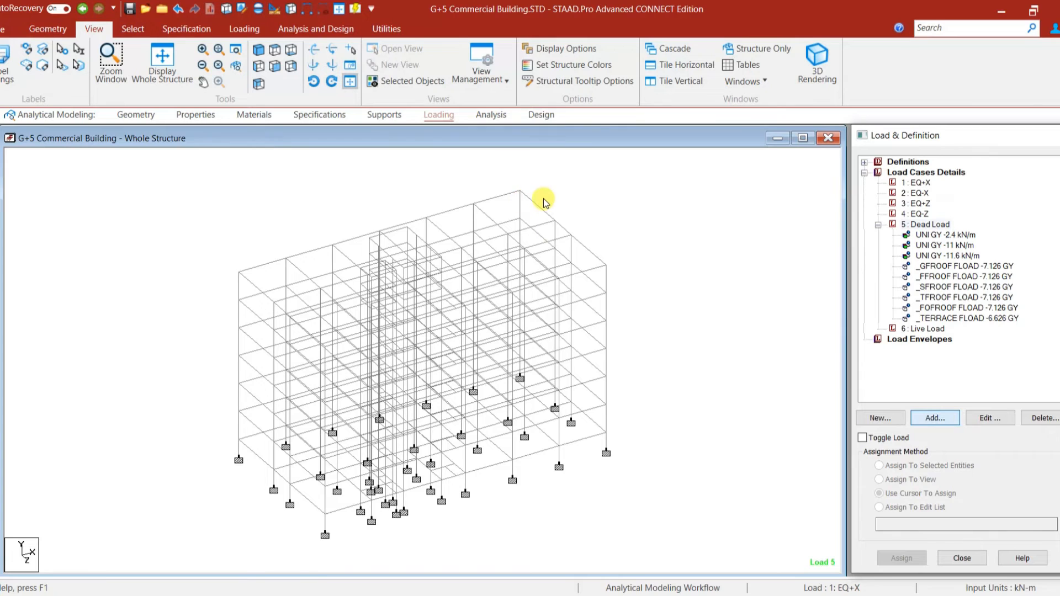
pyautogui.click(222, 209)
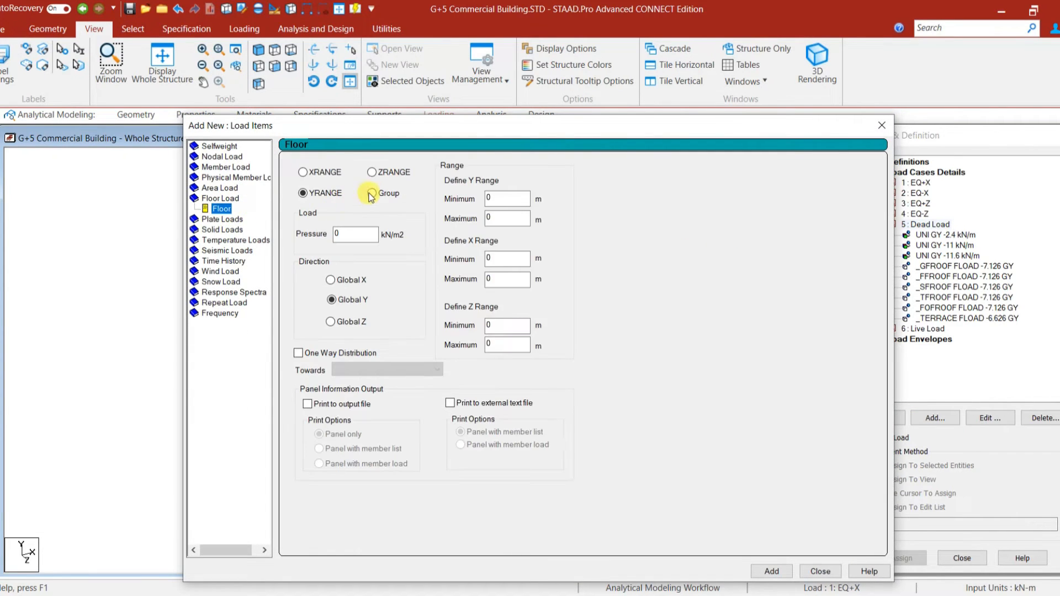
pyautogui.click(371, 193)
pyautogui.click(469, 233)
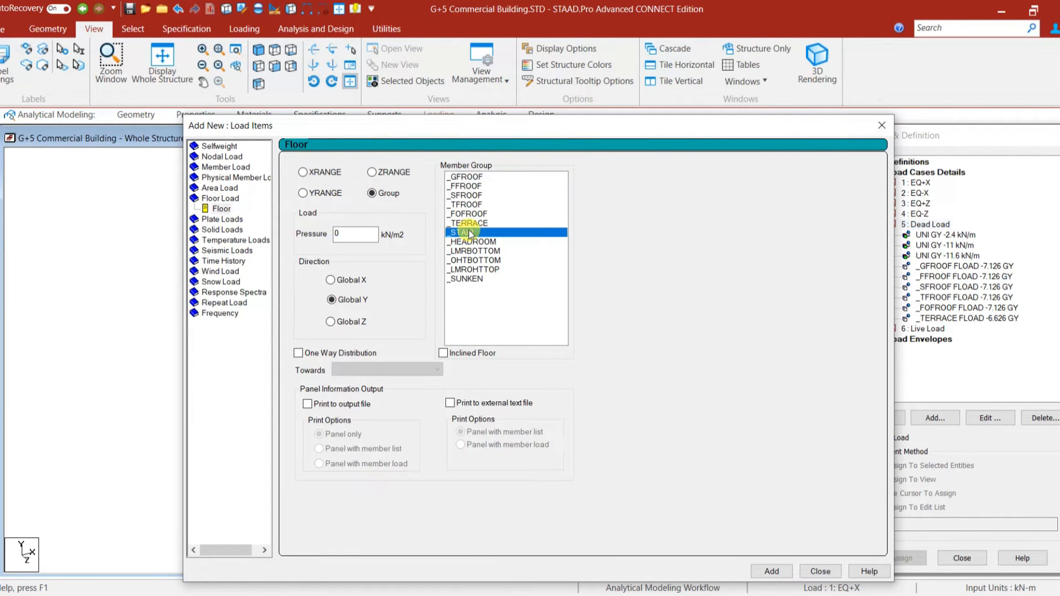
pyautogui.hotkey('alt', 'Tab')
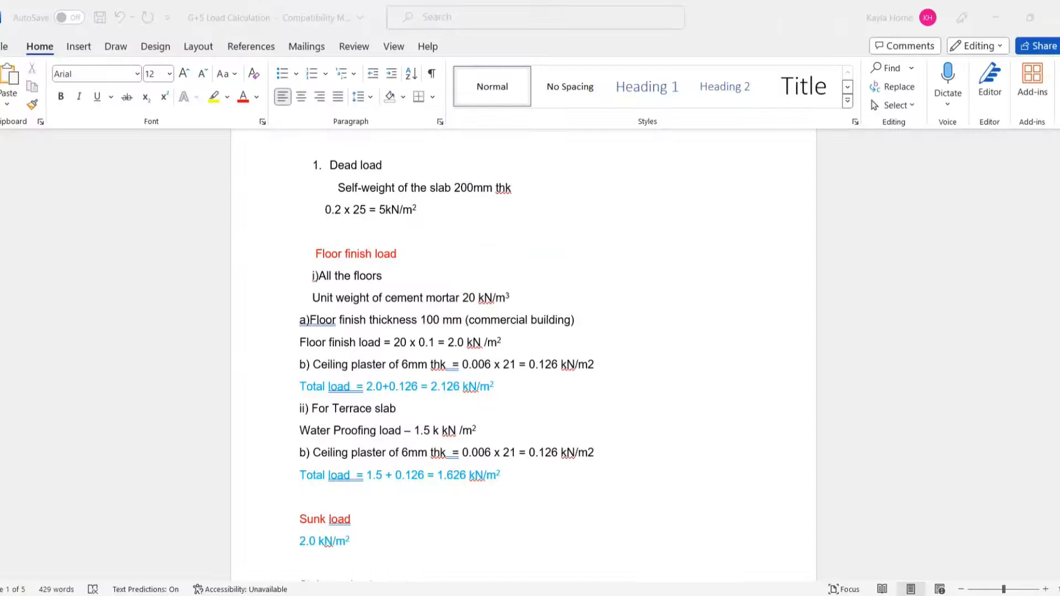
pyautogui.scroll(-3, 449, 404)
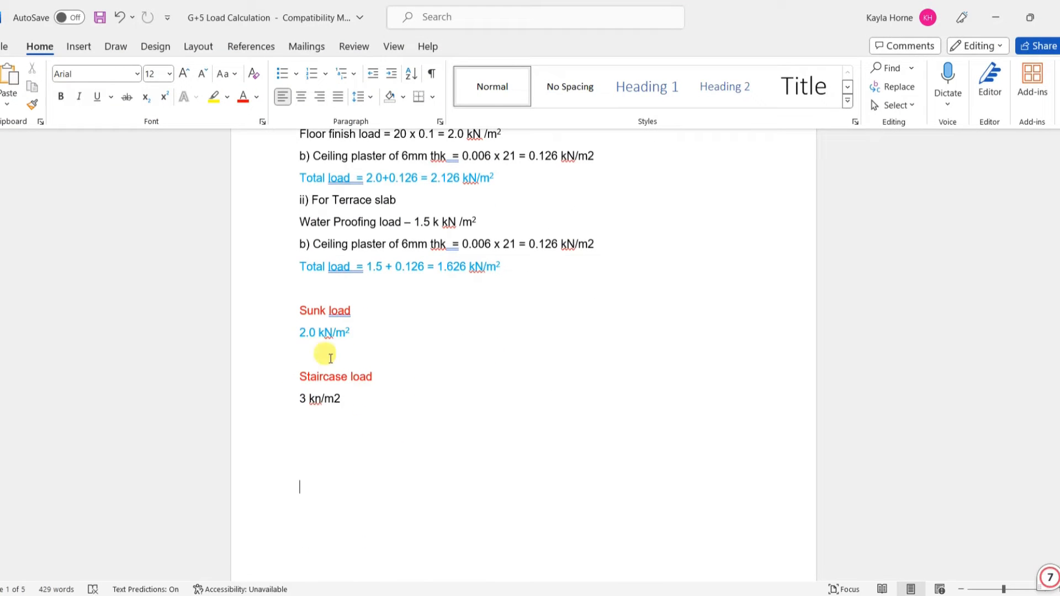
pyautogui.click(623, 551)
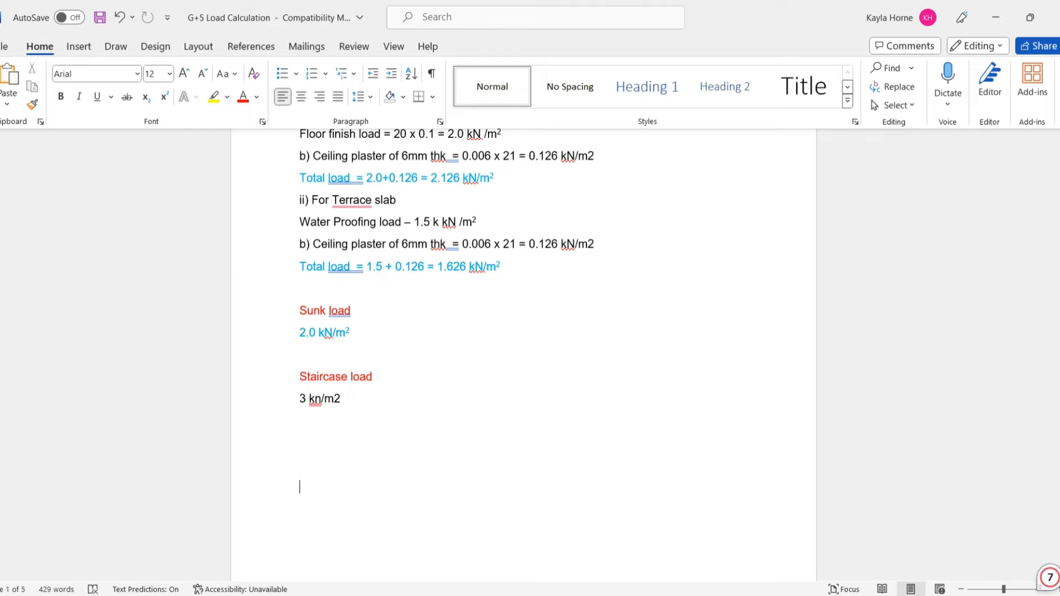
pyautogui.hotkey('alt', 'Tab')
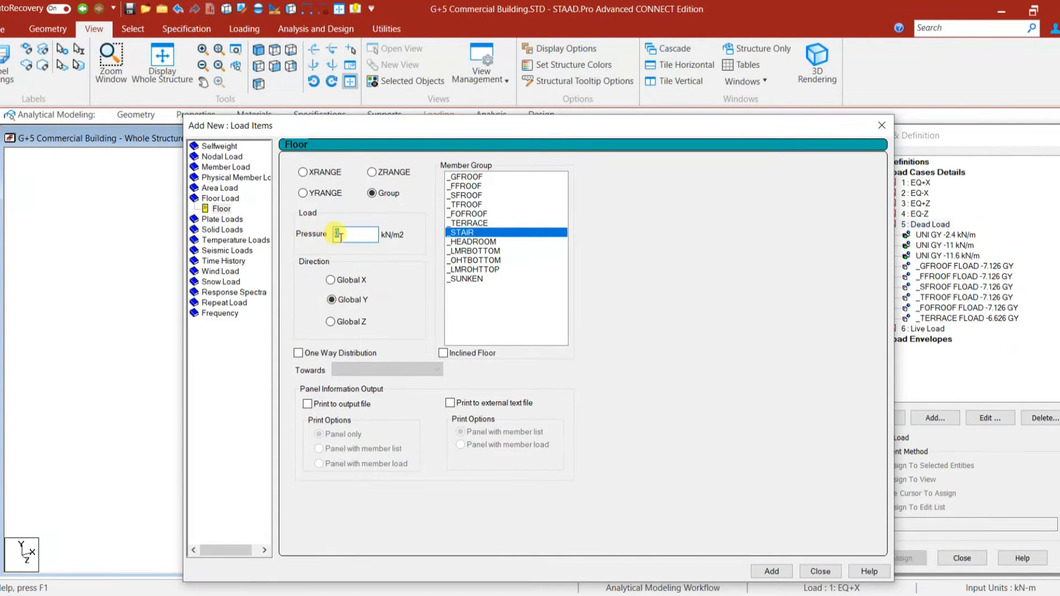
pyautogui.click(771, 572)
pyautogui.click(819, 572)
# Highlight the STAIR floor load and examine its distribution in the isometric and front views.
pyautogui.click(939, 328)
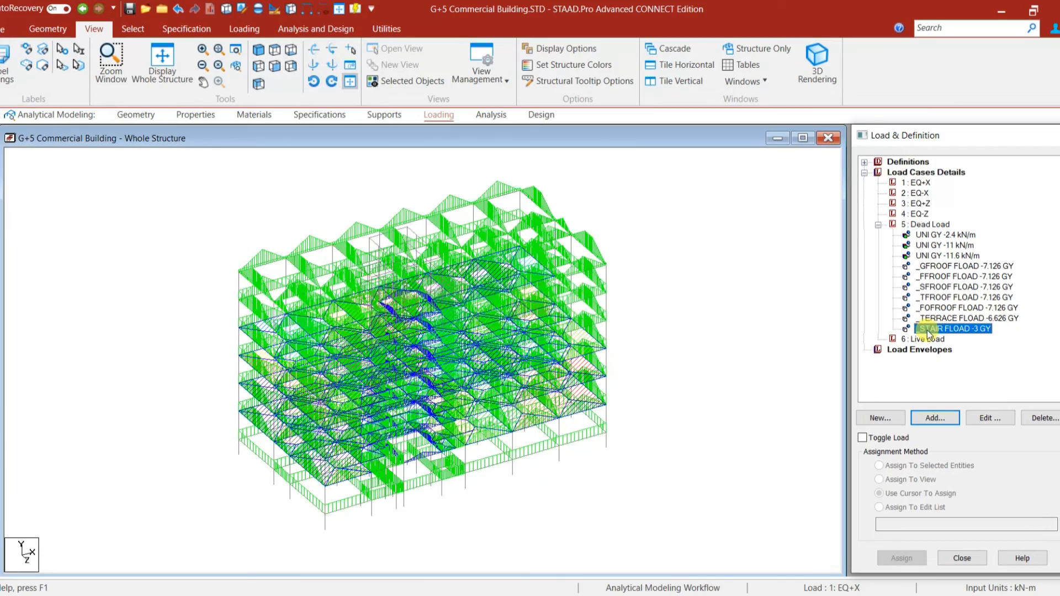
pyautogui.scroll(5, 428, 287)
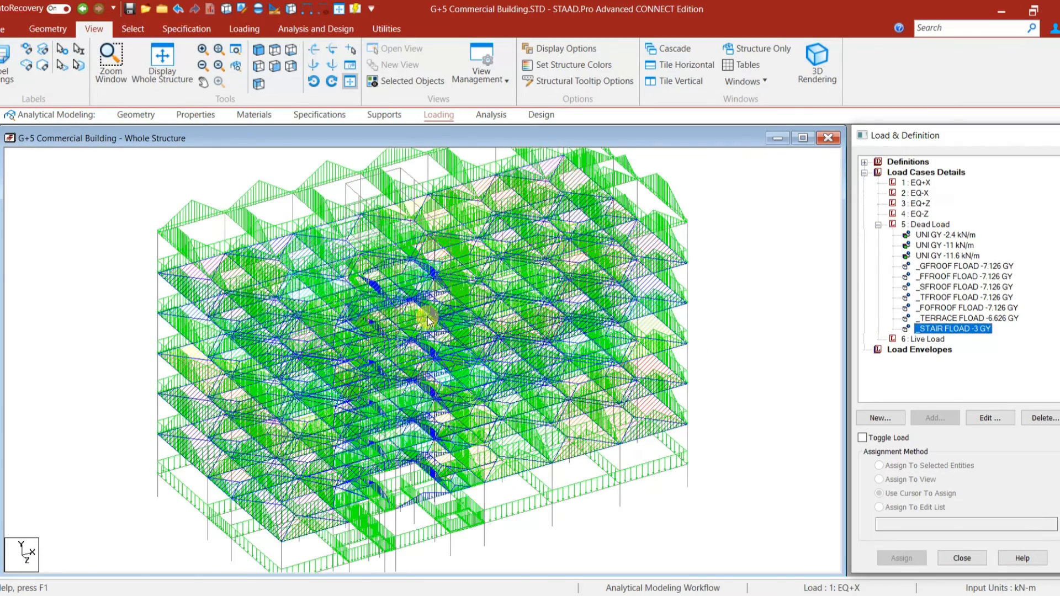
pyautogui.scroll(-5, 428, 320)
pyautogui.click(258, 66)
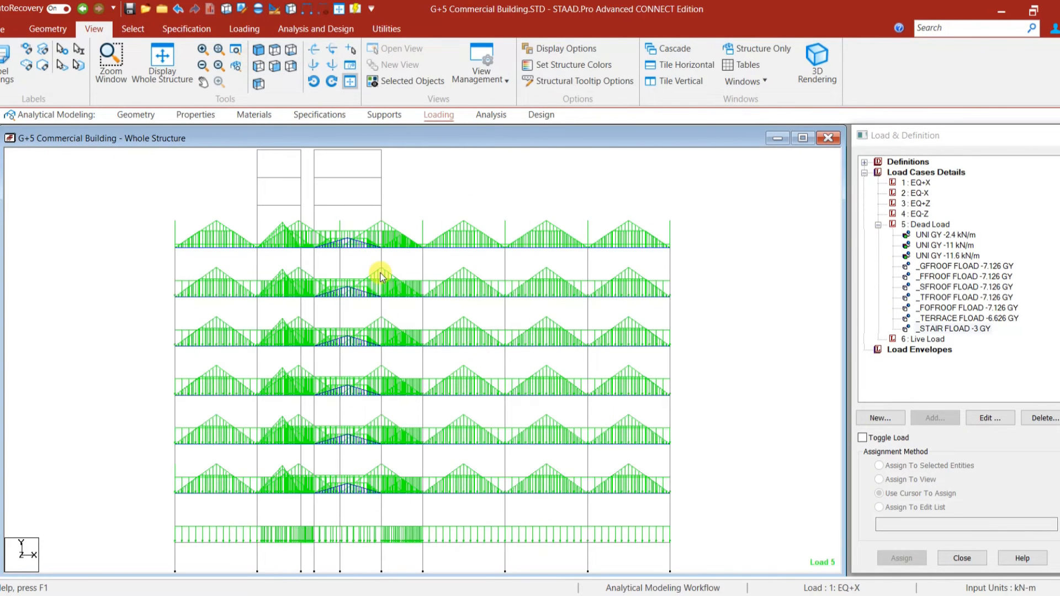
# Add a -5 kN/m2 Global Y floor load on the HEADROOM group to the Dead Load case.
pyautogui.click(917, 225)
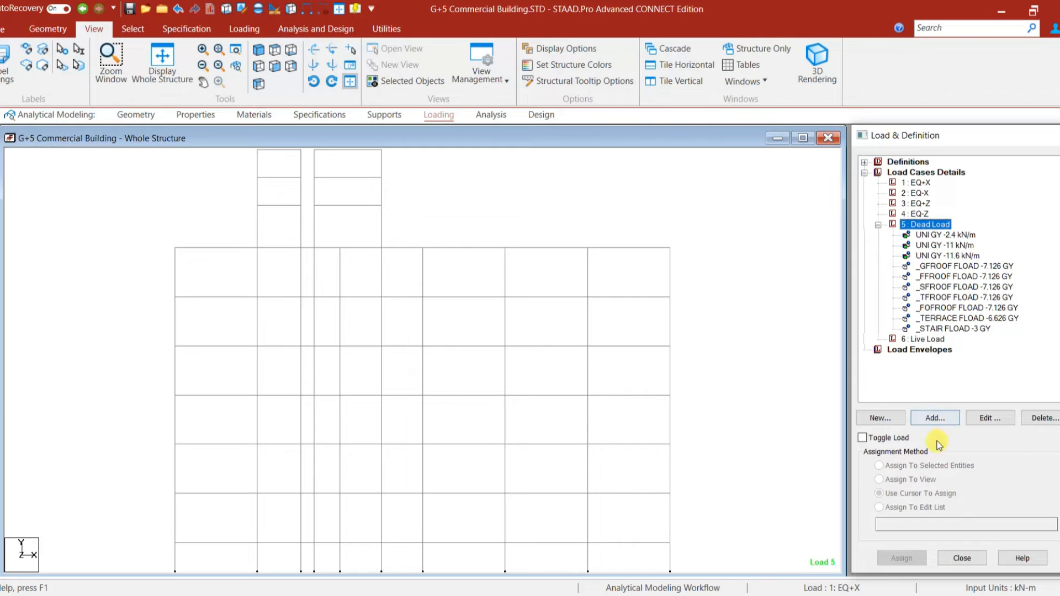
pyautogui.click(934, 418)
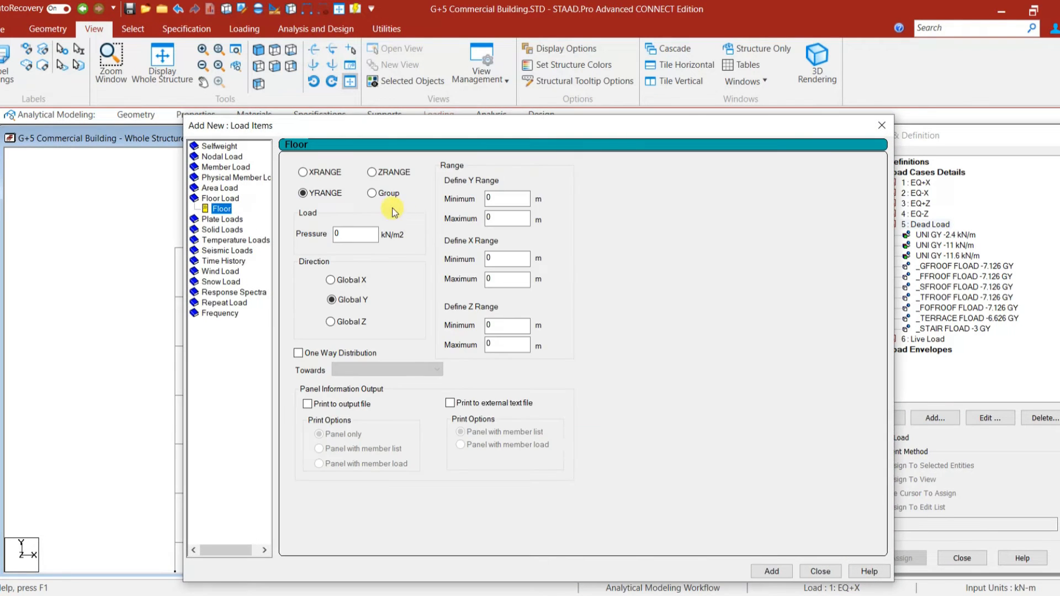
pyautogui.click(387, 193)
pyautogui.click(470, 242)
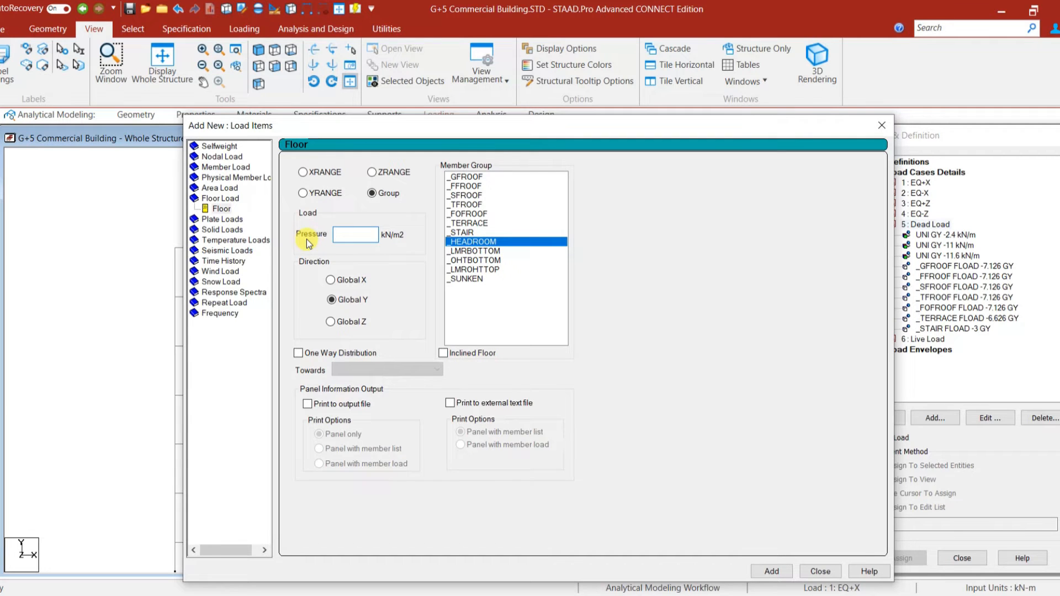
pyautogui.write('-5')
pyautogui.click(769, 572)
pyautogui.click(823, 572)
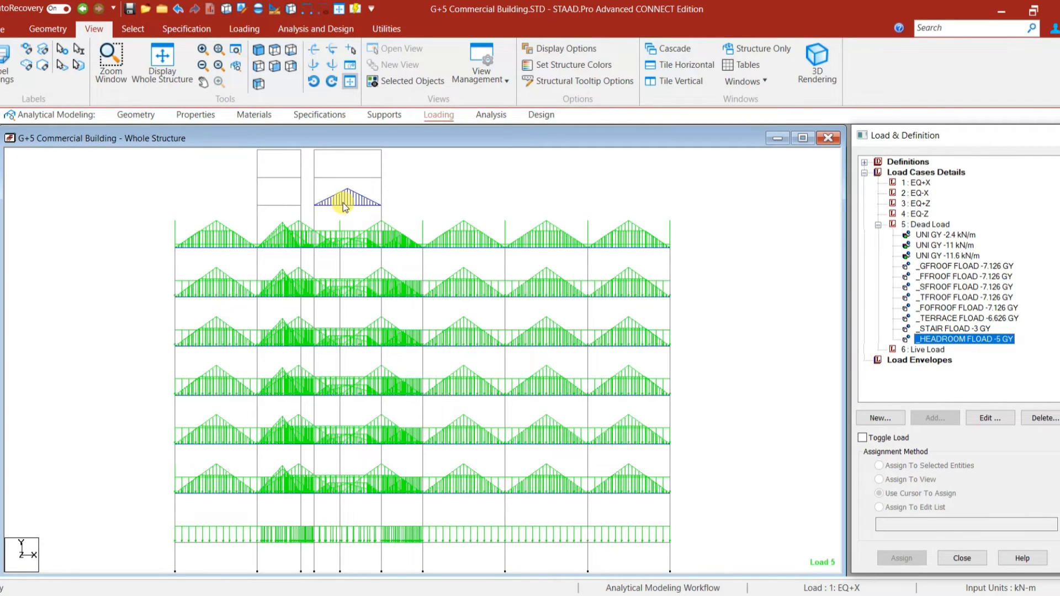
# Try to add a -10 kN/m2 Global Y floor load on the LMRBOTTOM group to the Dead Load case.
pyautogui.click(926, 224)
pyautogui.click(944, 421)
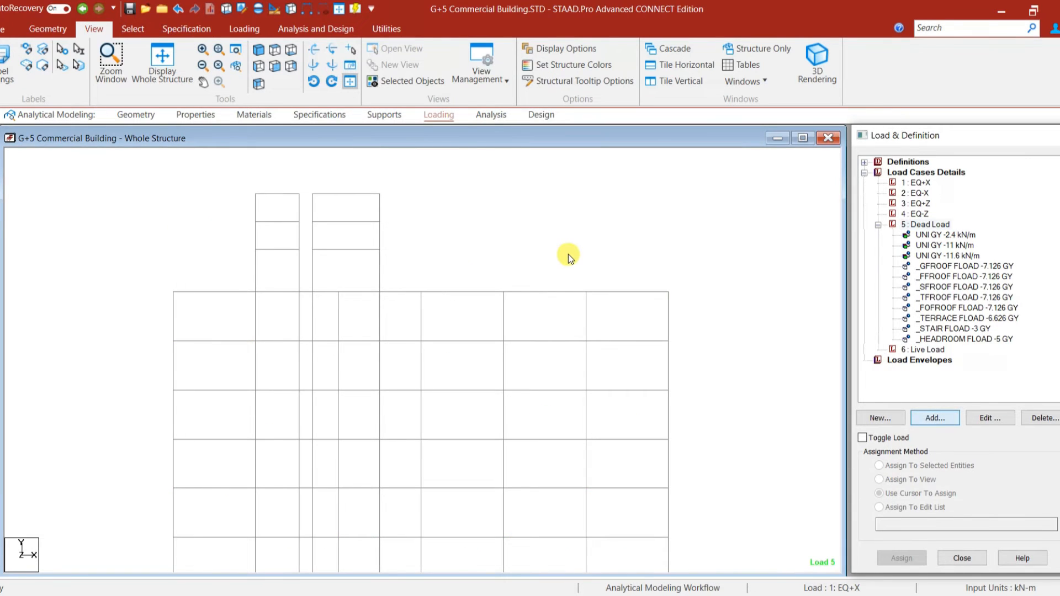
pyautogui.click(378, 193)
pyautogui.click(475, 251)
pyautogui.doubleClick(366, 235)
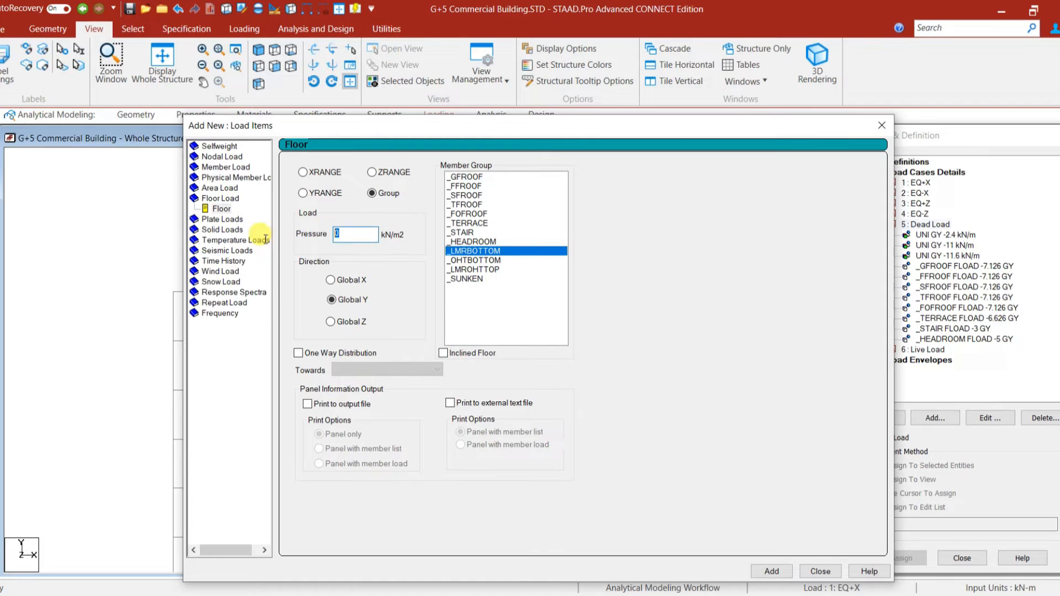
pyautogui.write('-10')
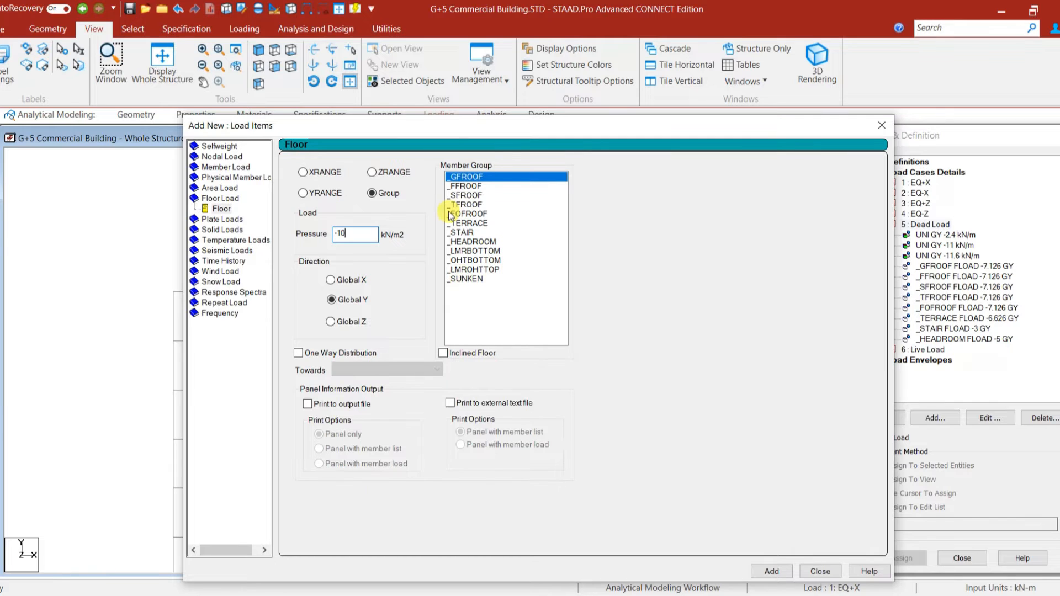
pyautogui.click(767, 572)
# Add Global Y floor loads of -14 kN/m2 on the OHTBOTTOM group and -5 kN/m2 on the LMROHTTOP group.
pyautogui.click(483, 261)
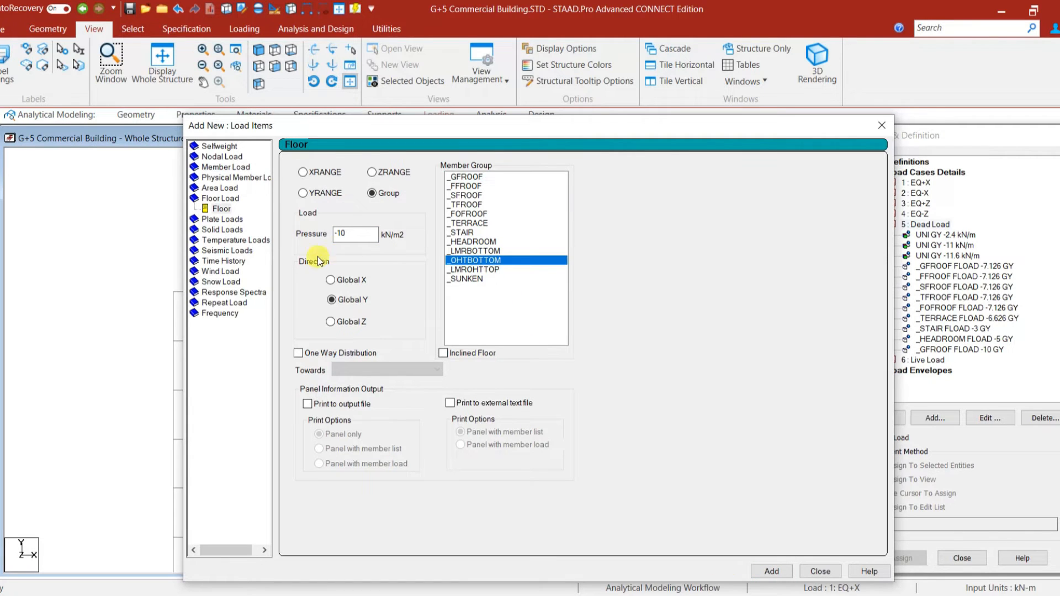
pyautogui.click(771, 571)
pyautogui.click(470, 269)
pyautogui.click(365, 239)
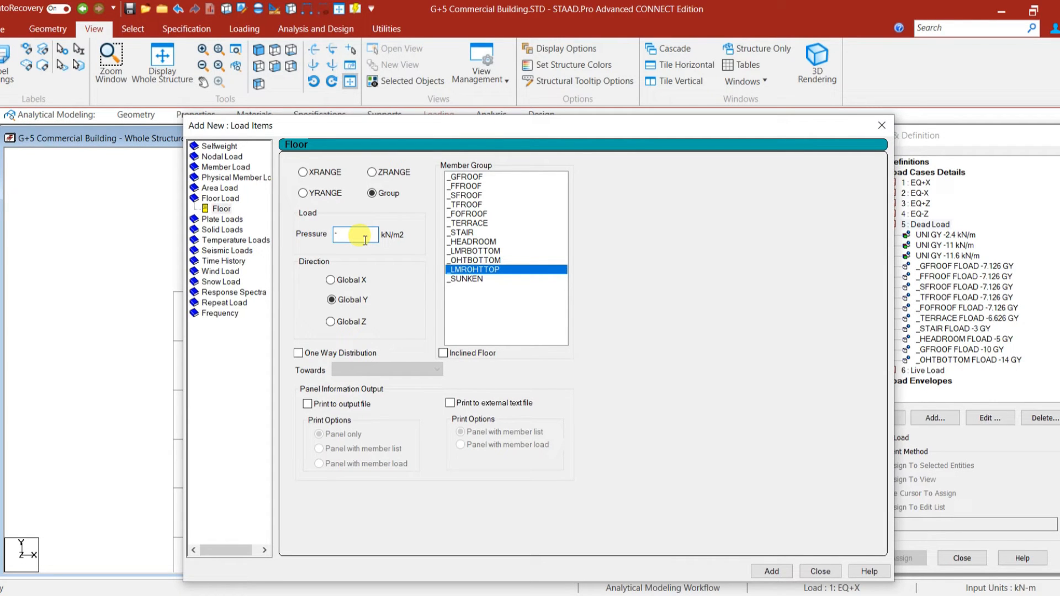
pyautogui.click(774, 570)
# Select the SUNKEN group and check the toilet areas in the AutoCAD plan and the sunk load in the Word load calculation.
pyautogui.click(473, 280)
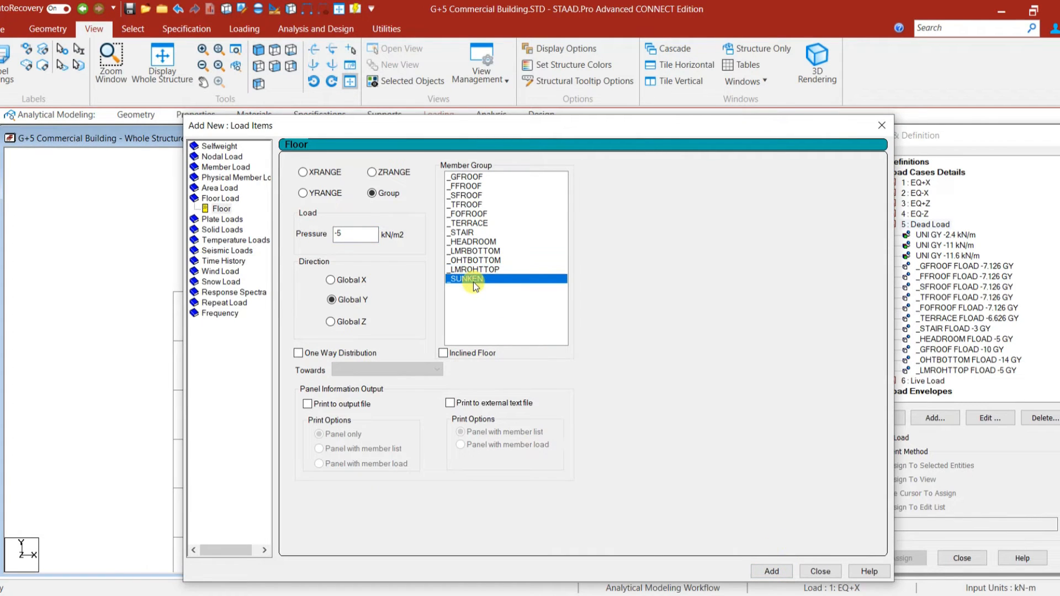
pyautogui.click(600, 593)
pyautogui.scroll(-6, 450, 310)
pyautogui.scroll(5, 378, 318)
pyautogui.scroll(8, 377, 319)
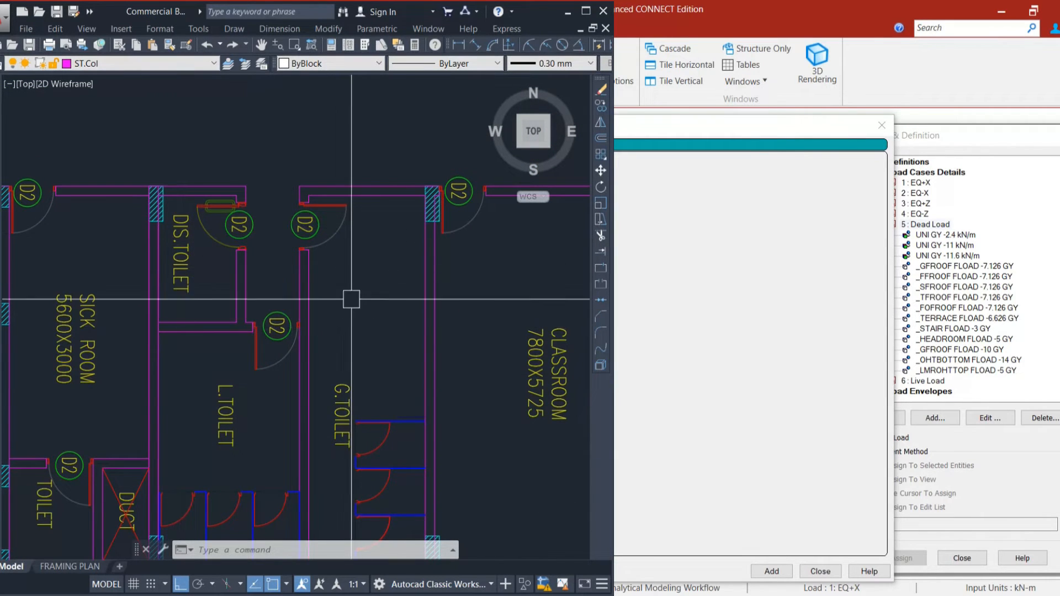
pyautogui.scroll(-2, 351, 304)
pyautogui.hotkey('alt', 'Tab')
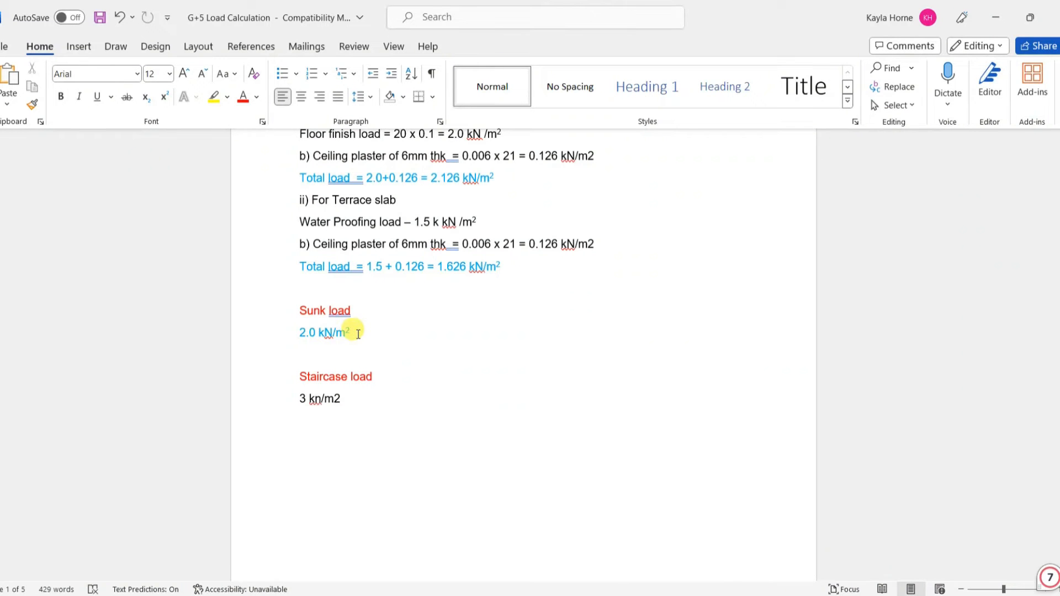
pyautogui.hotkey('alt', 'Tab')
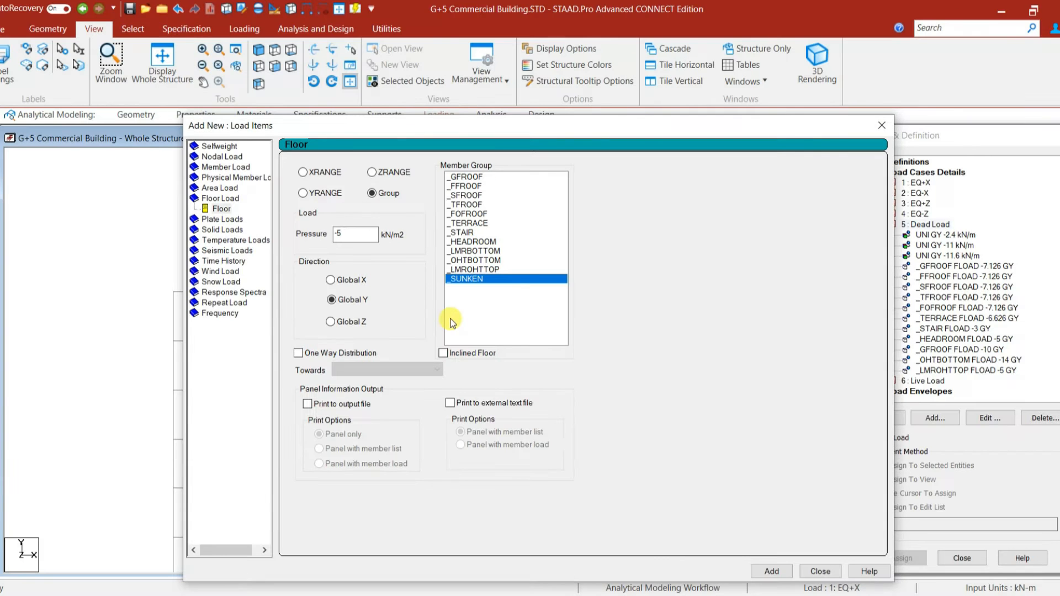
# Add a -2 kN/m2 Global Y floor load on the SUNKEN group to the Dead Load case.
pyautogui.click(356, 232)
pyautogui.write('-2')
pyautogui.click(771, 572)
pyautogui.click(820, 572)
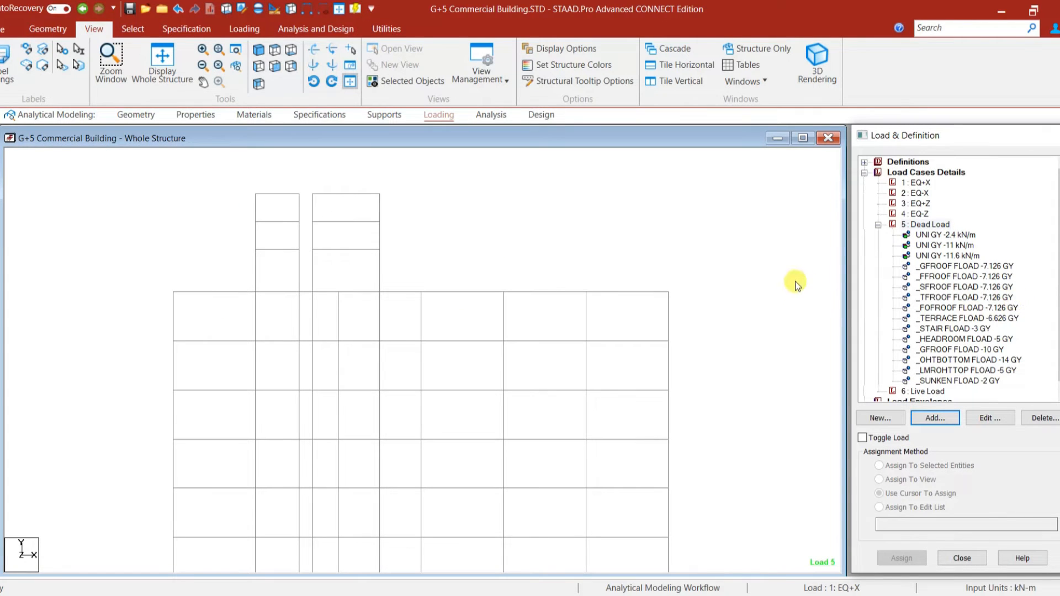
# Highlight the STAIR, HEADROOM and -10 kN/m2 GFROOF floor loads in turn to check where they act on the frame.
pyautogui.click(959, 330)
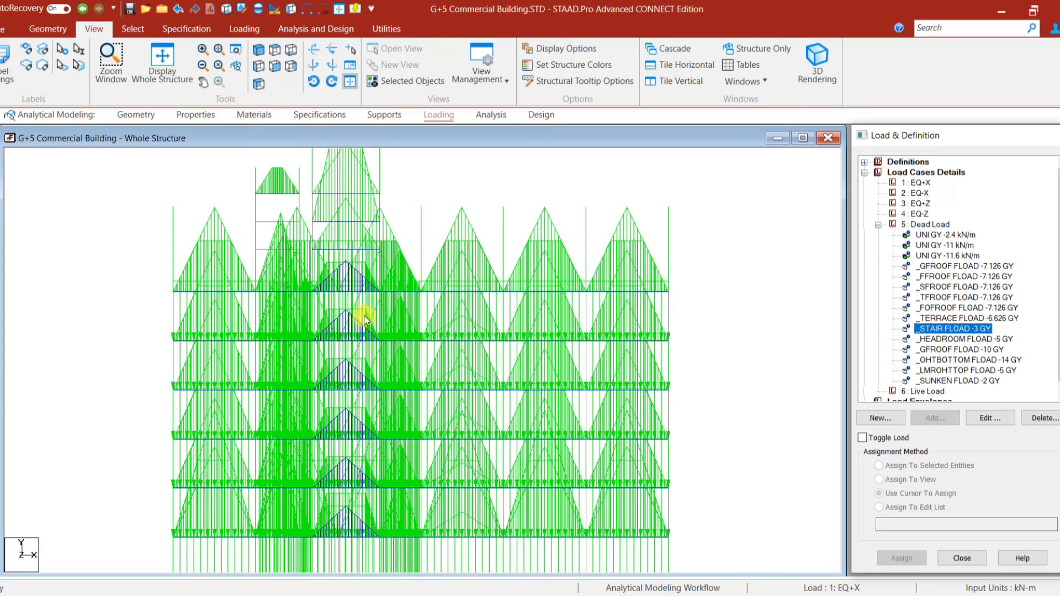
pyautogui.click(980, 339)
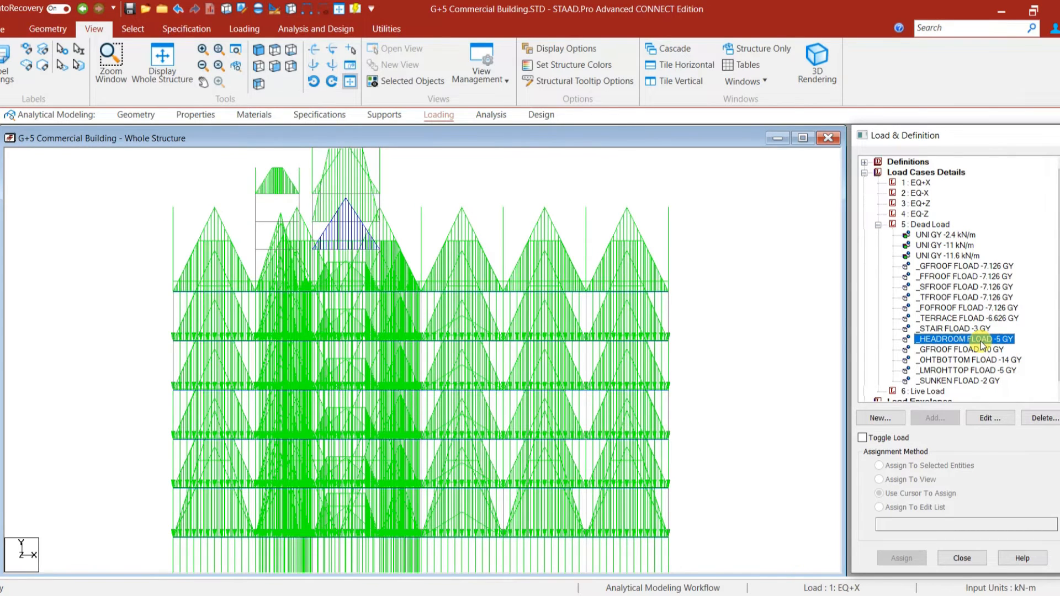
pyautogui.click(942, 361)
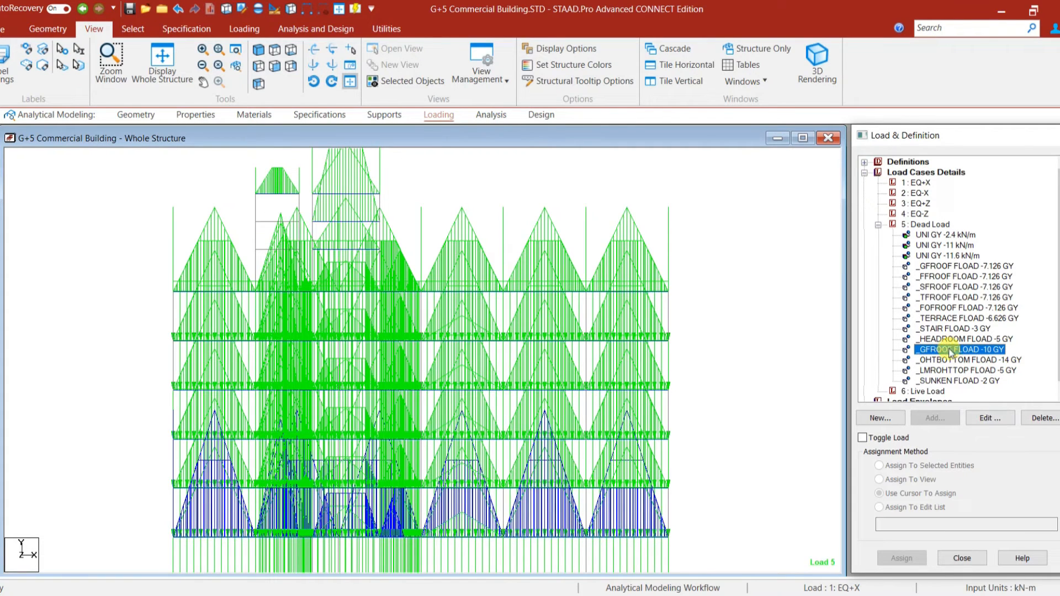
# Try to reassign the -10 kN/m2 GFROOF floor load to the LMRBOTTOM group.
pyautogui.click(986, 419)
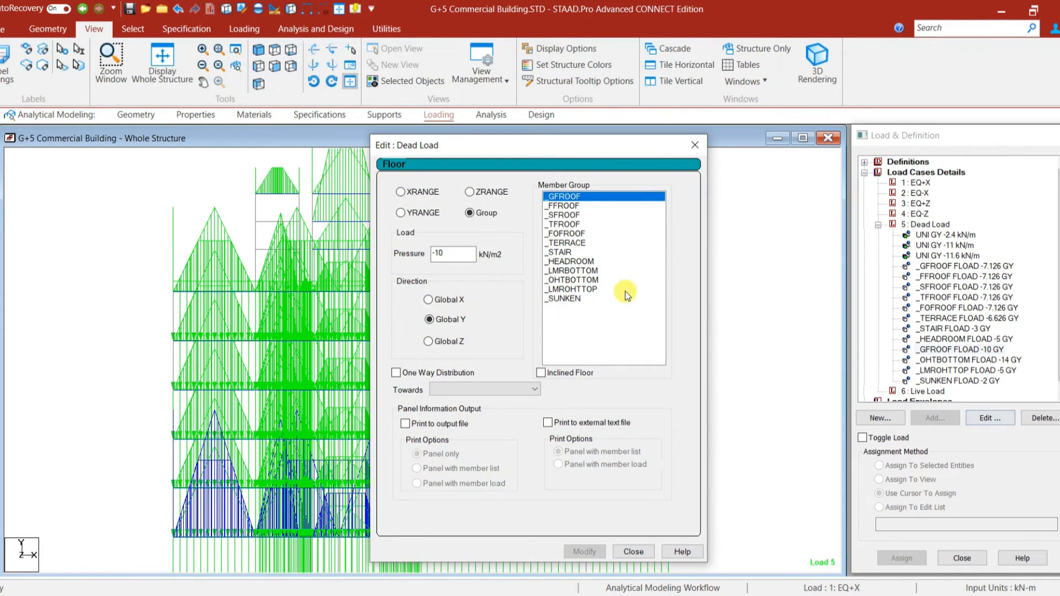
pyautogui.click(577, 271)
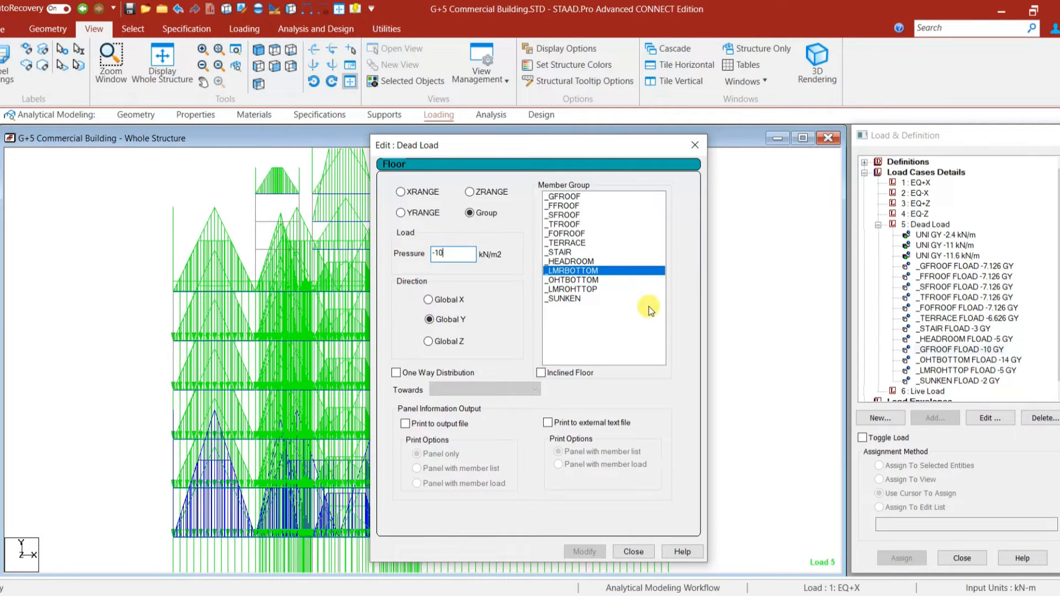
pyautogui.click(633, 552)
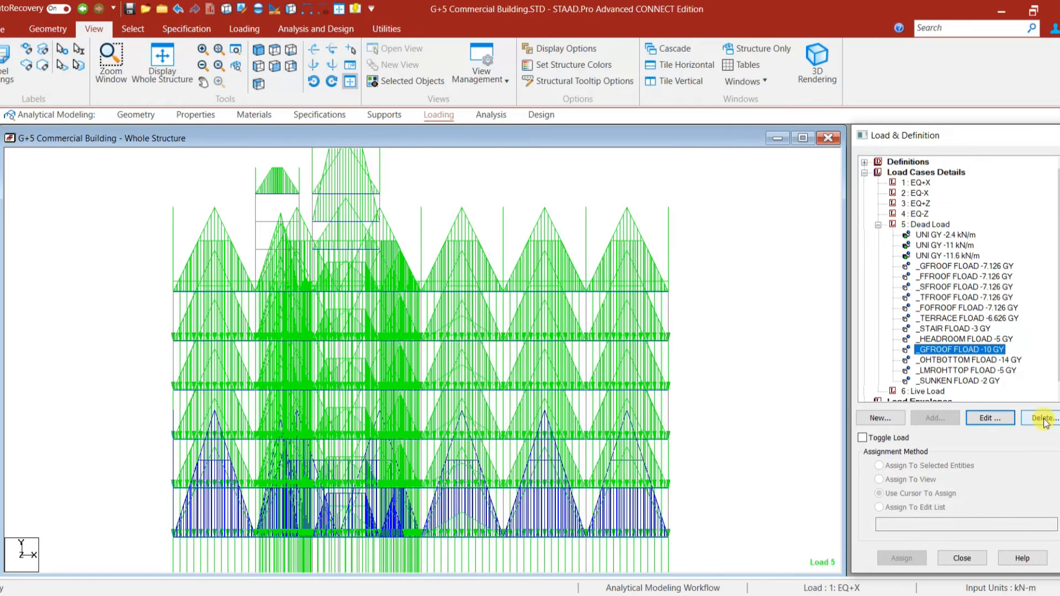
# Delete the -10 kN/m2 GFROOF floor load and add a -10 kN/m2 Global Y floor load on the LMRBOTTOM group to the Dead Load case.
pyautogui.click(1042, 420)
pyautogui.click(926, 225)
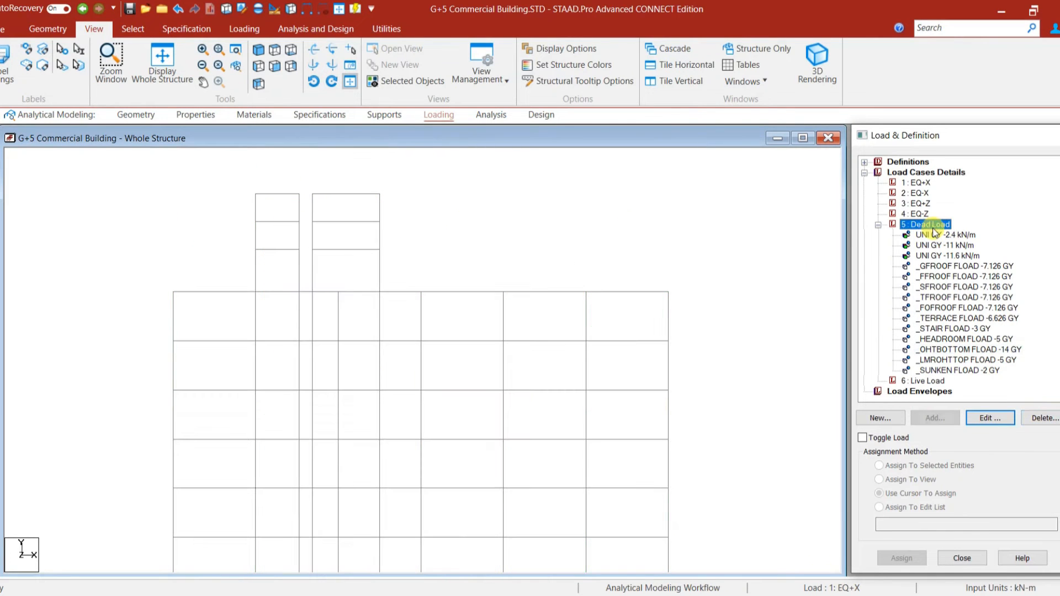
pyautogui.click(989, 418)
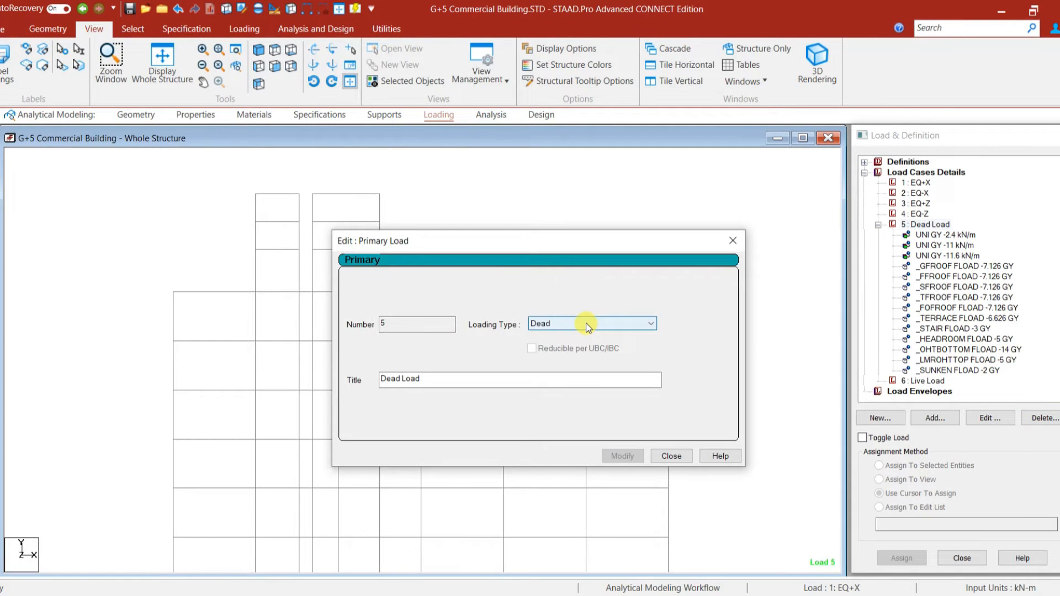
pyautogui.click(677, 455)
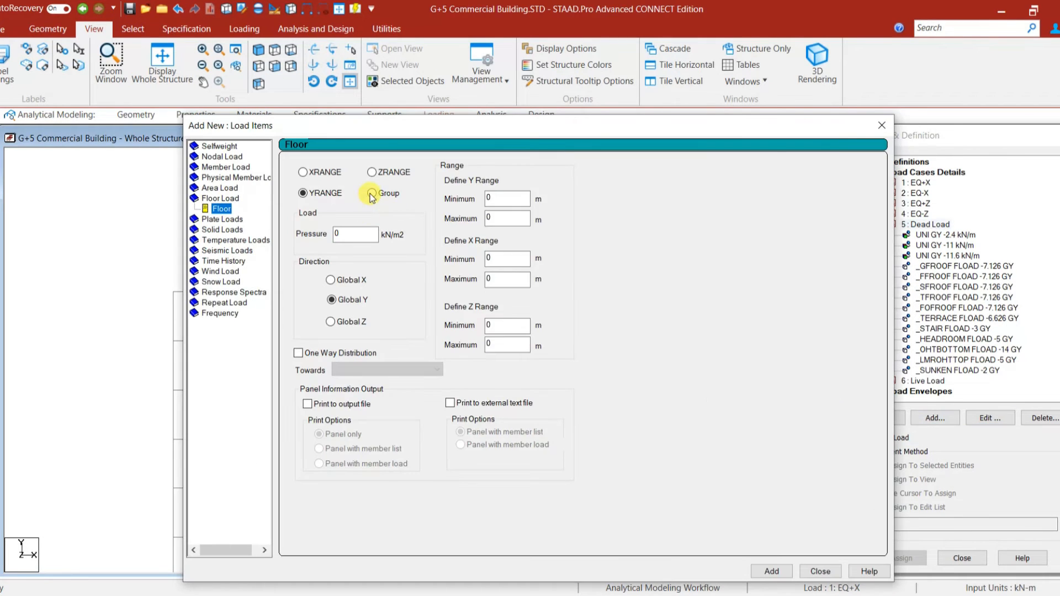
pyautogui.click(371, 193)
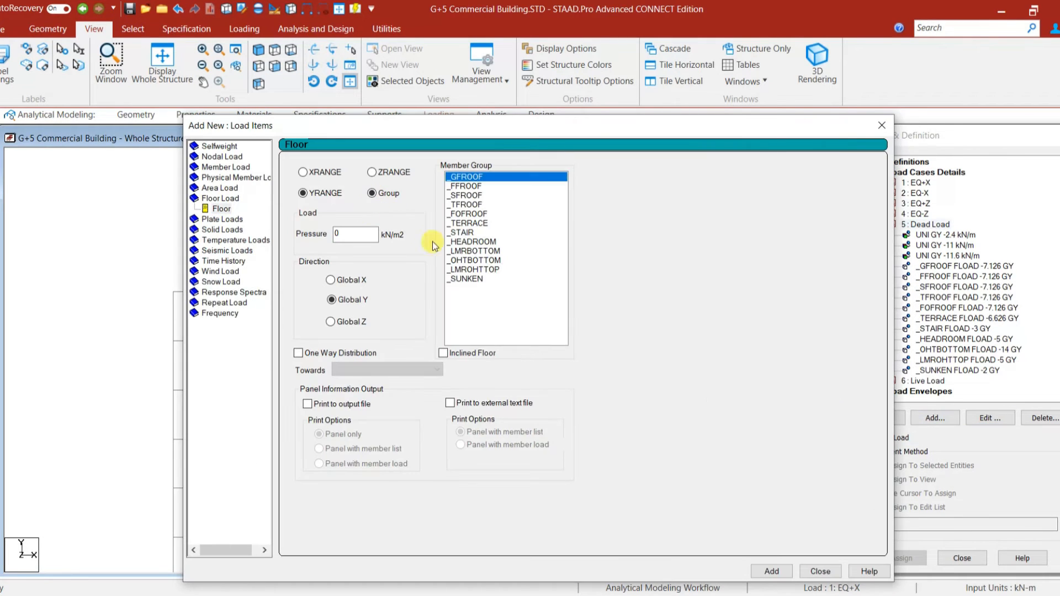
pyautogui.click(474, 251)
pyautogui.doubleClick(350, 235)
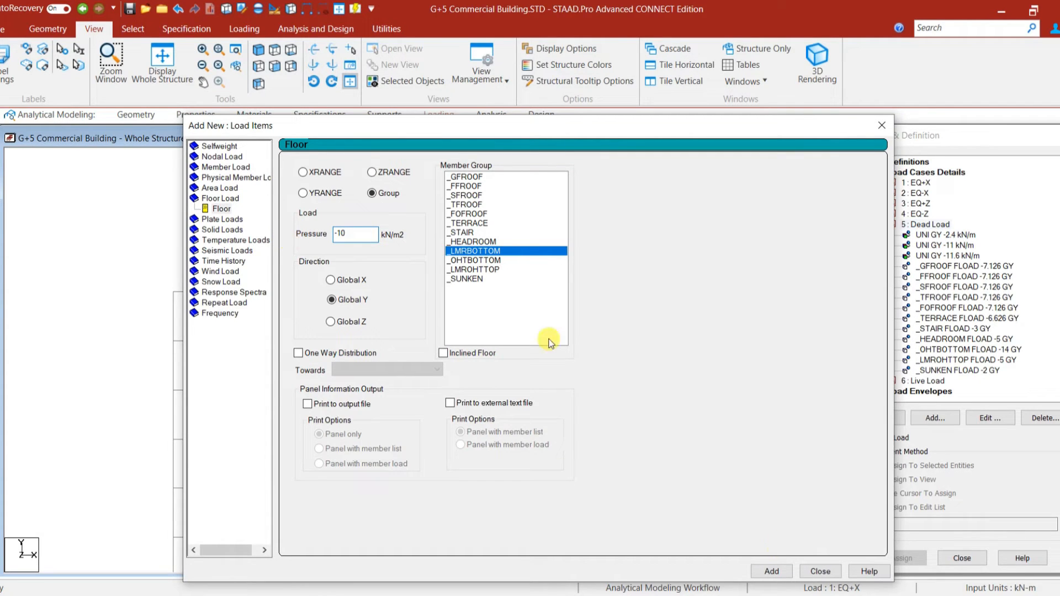
pyautogui.click(772, 572)
pyautogui.click(819, 572)
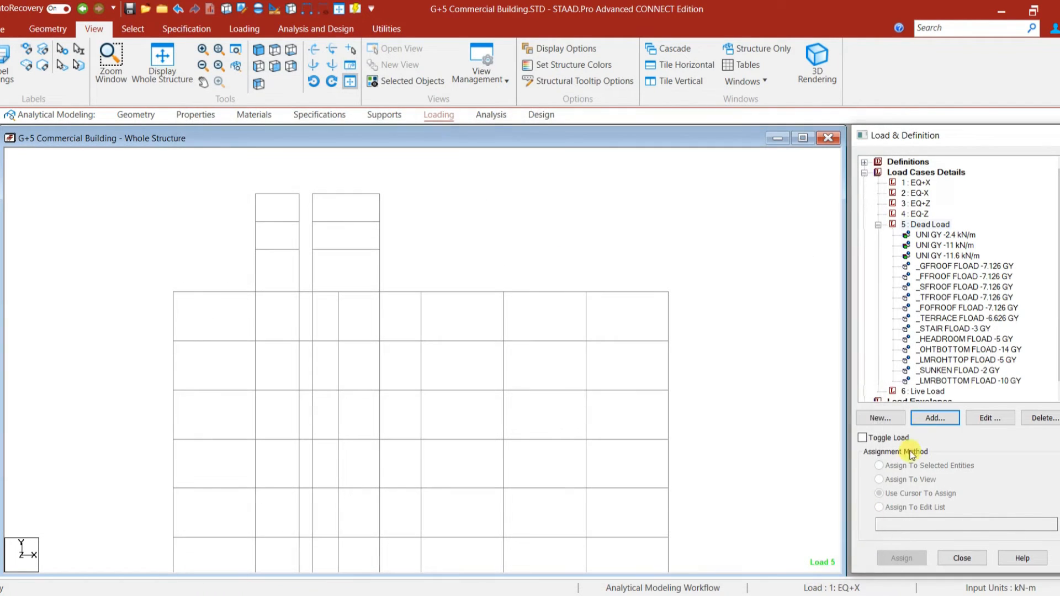
# Highlight the HEADROOM, OHTBOTTOM, LMROHTTOP, SUNKEN and LMRBOTTOM dead loads in turn to check where each acts.
pyautogui.click(934, 339)
pyautogui.click(935, 350)
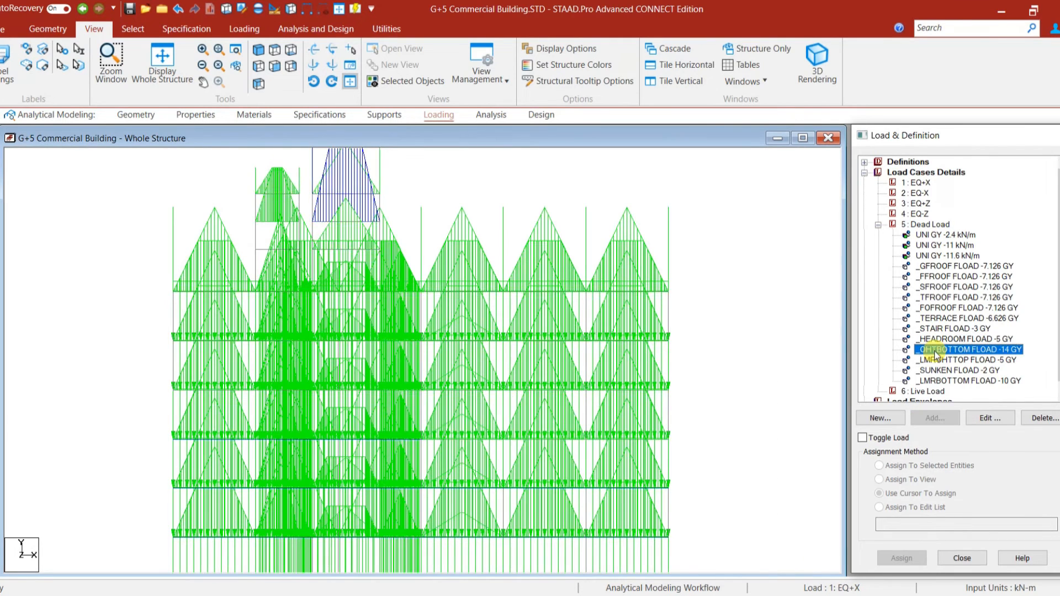
pyautogui.click(936, 361)
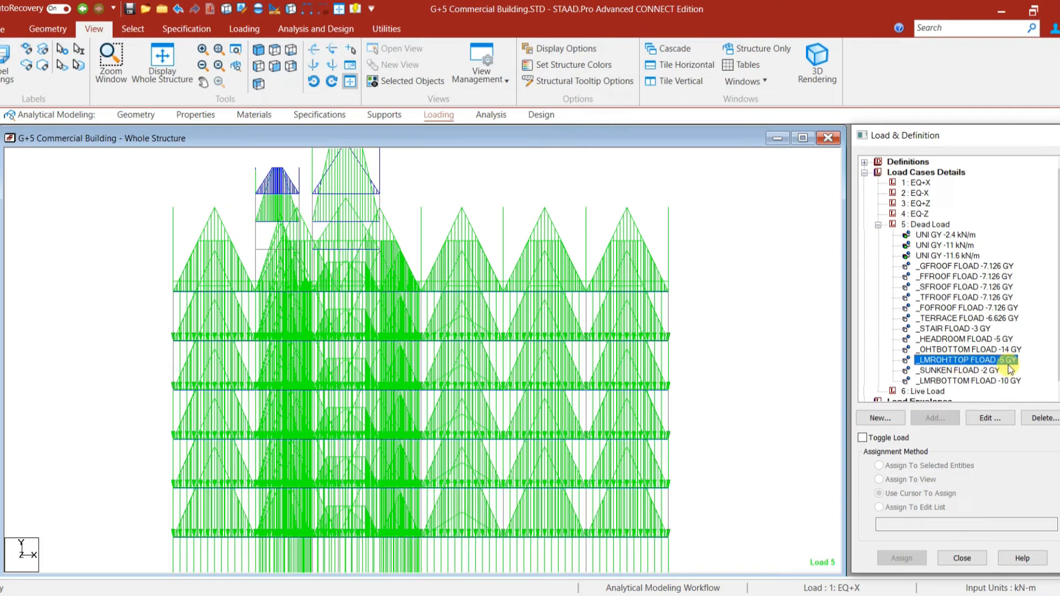
pyautogui.click(945, 371)
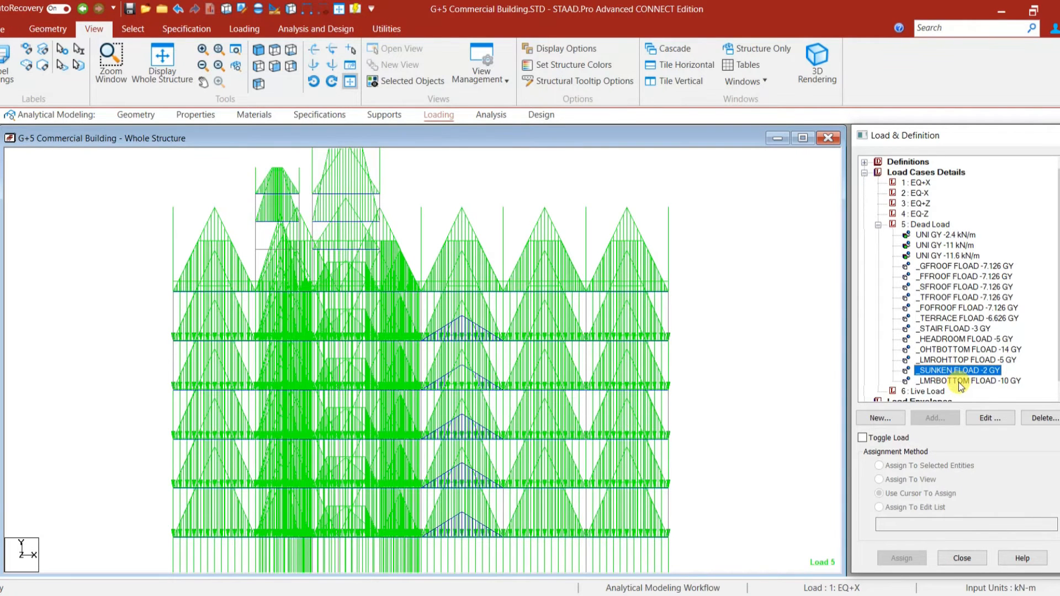
pyautogui.click(960, 382)
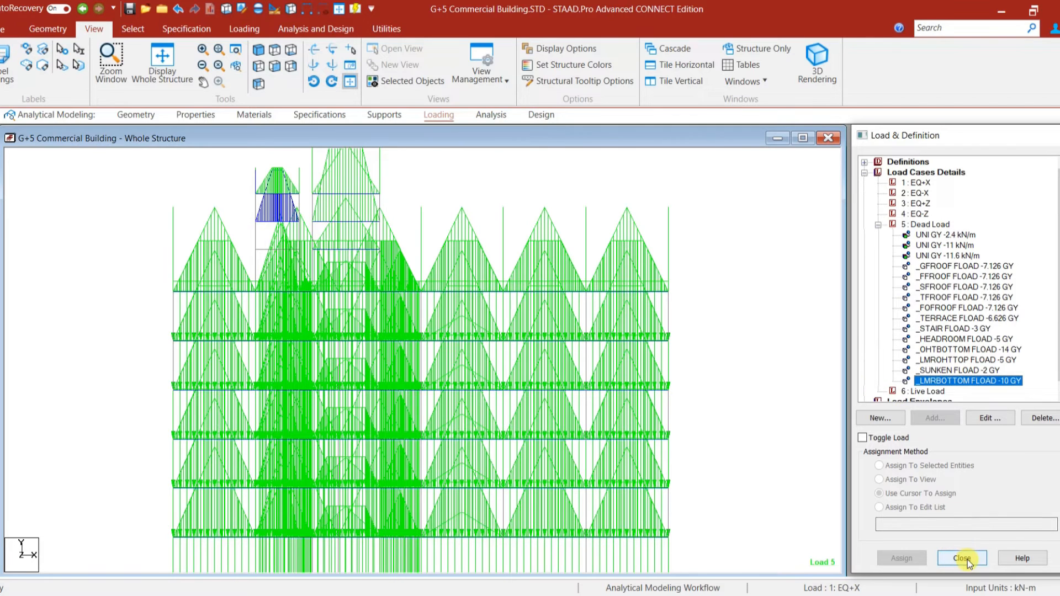
pyautogui.scroll(-1, 923, 251)
pyautogui.click(775, 267)
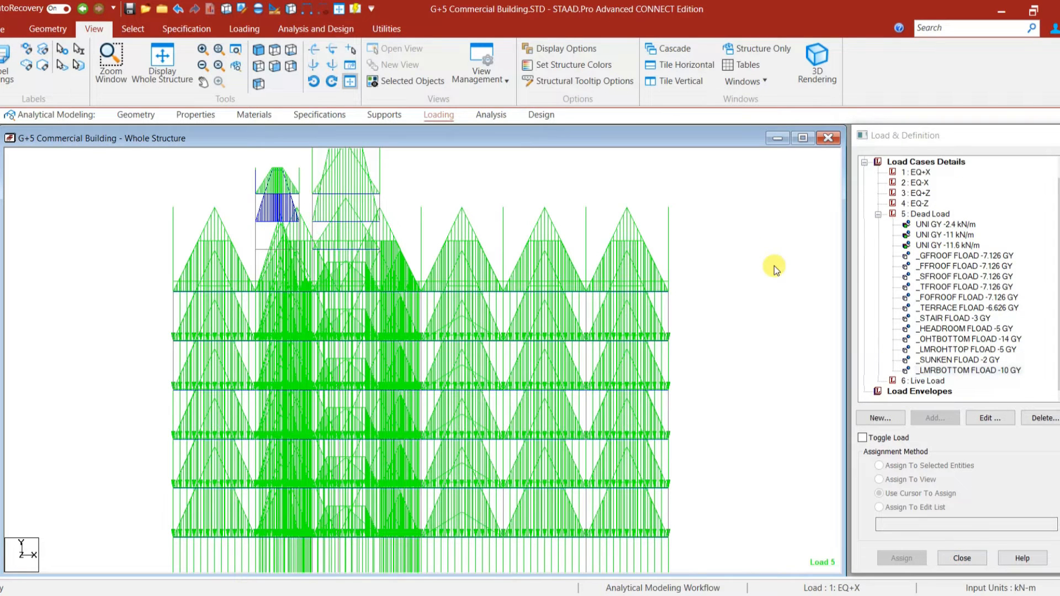
# Add -4 kN/m2 Global Y floor loads on the GFROOF, FFROOF and SFROOF groups to the Live Load case.
pyautogui.click(928, 381)
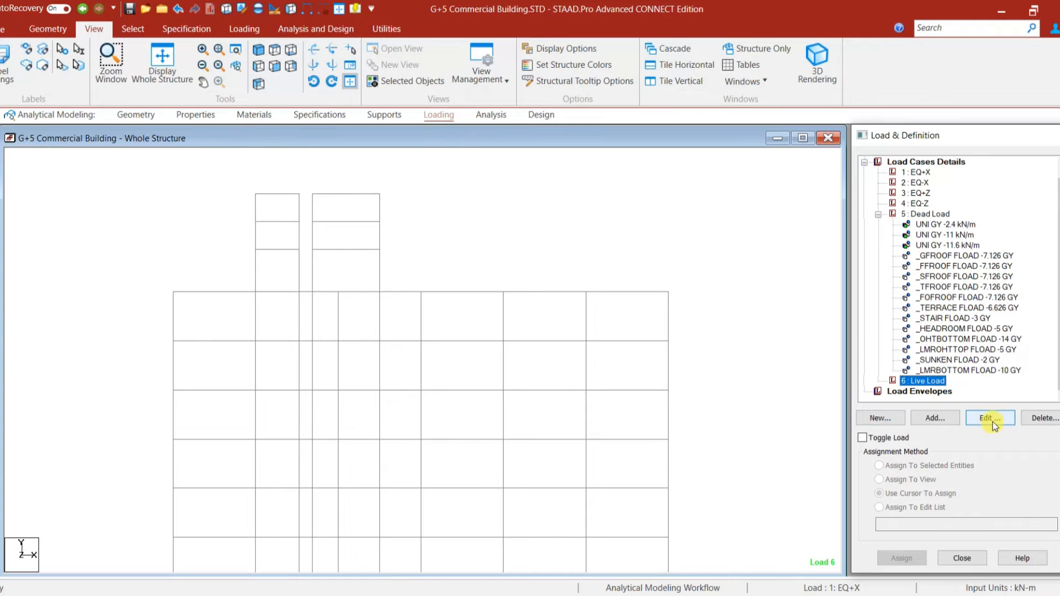
pyautogui.click(936, 418)
pyautogui.click(371, 192)
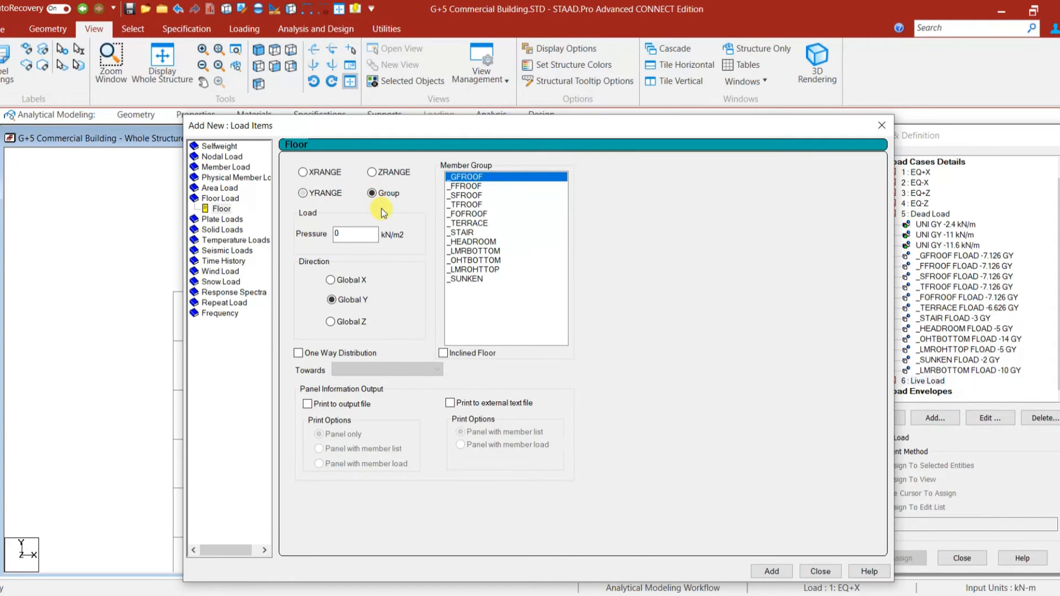
pyautogui.doubleClick(339, 235)
pyautogui.write('-4')
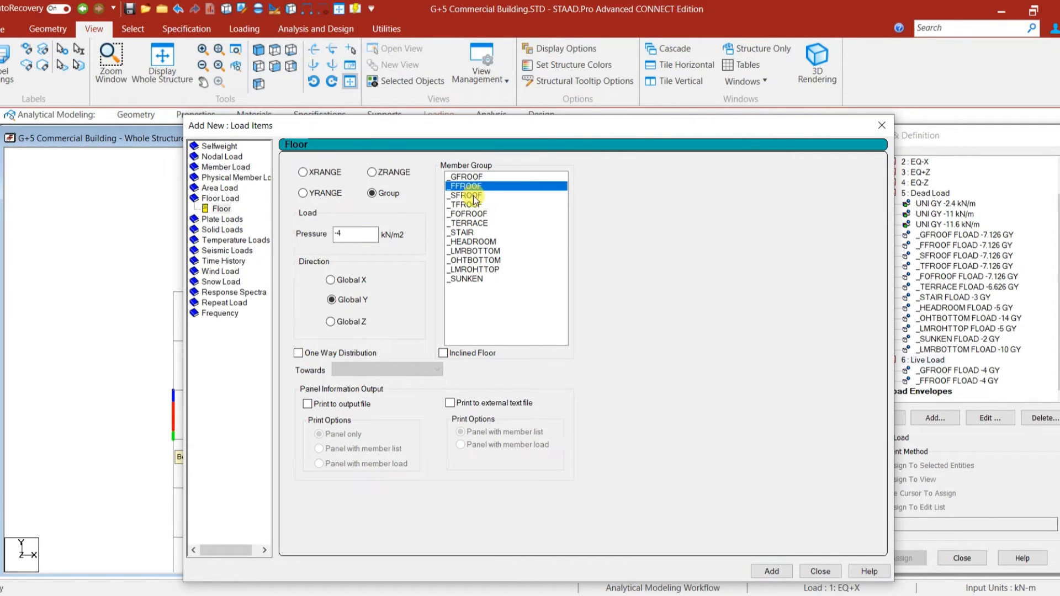
pyautogui.click(473, 196)
pyautogui.click(772, 572)
# Add -4 kN/m2 Global Y floor loads on the TFROOF and FOFROOF groups to the Live Load case.
pyautogui.click(466, 205)
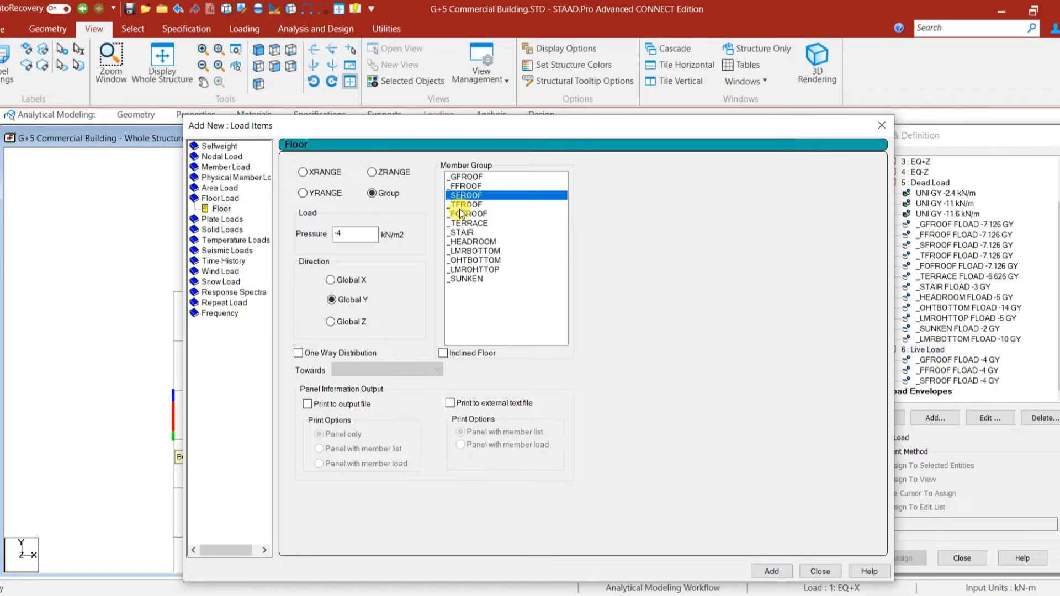
pyautogui.click(511, 186)
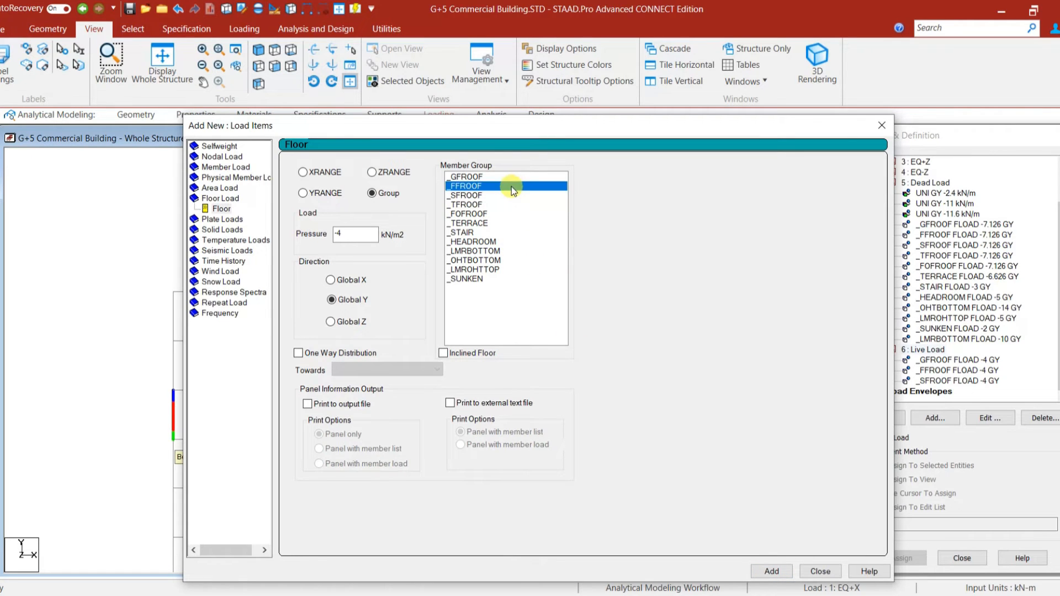
pyautogui.click(471, 197)
pyautogui.click(467, 205)
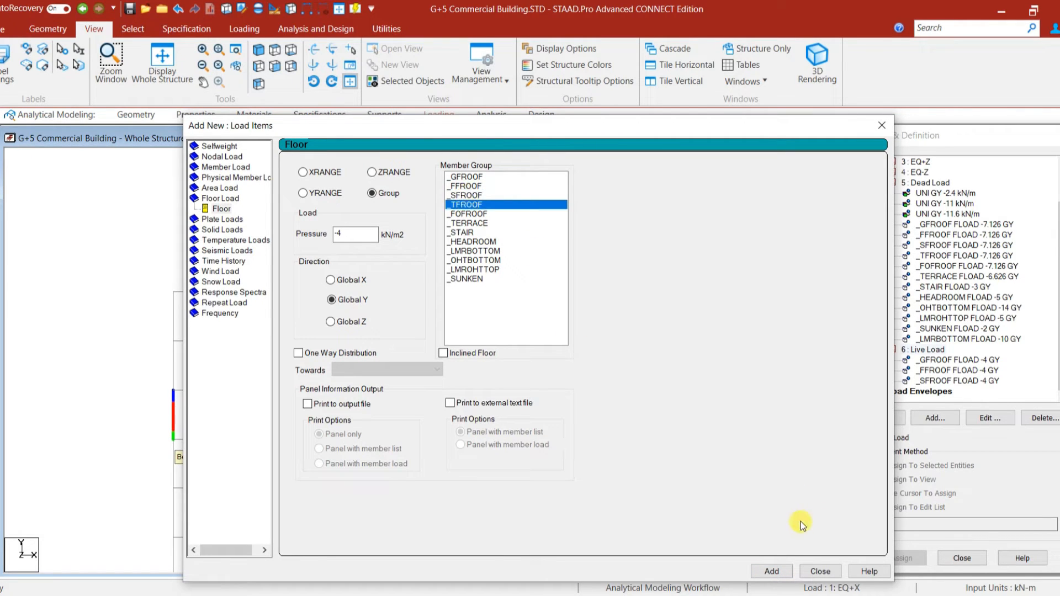
pyautogui.click(777, 570)
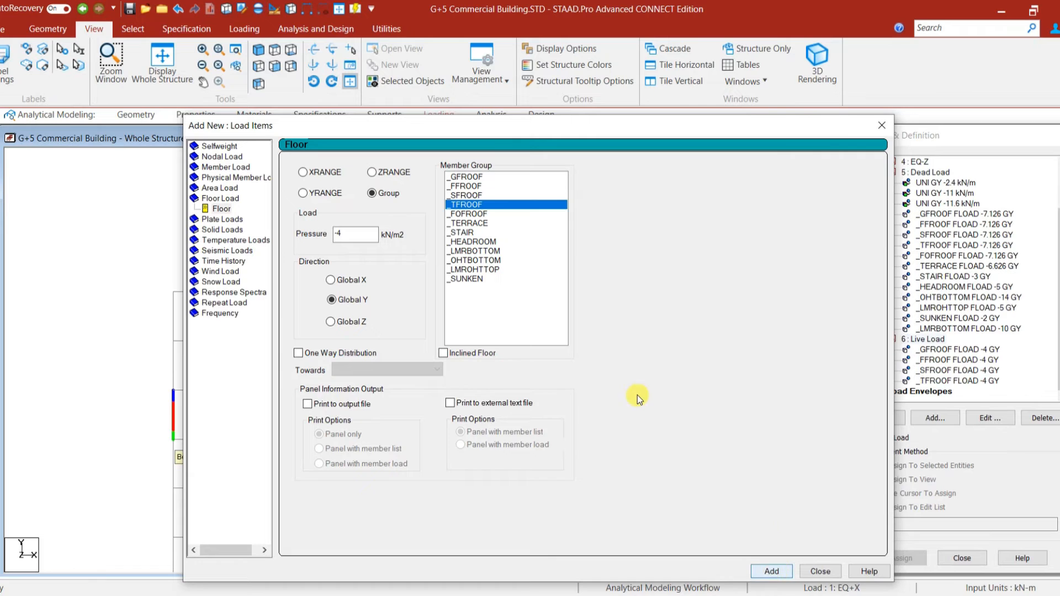
pyautogui.click(472, 214)
pyautogui.click(789, 571)
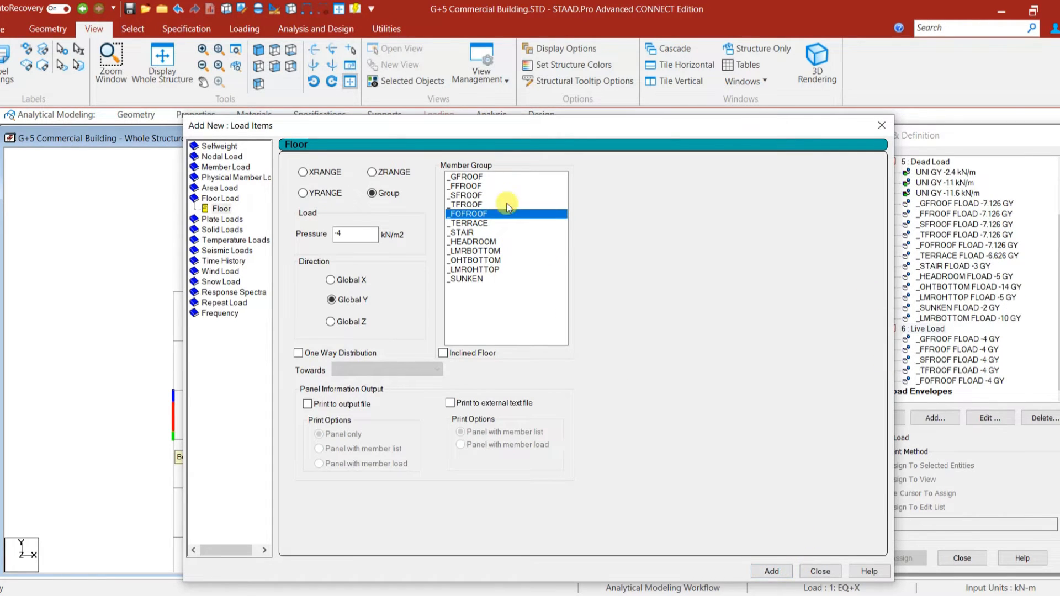
# Add Global Y floor loads of -2 kN/m2 on the TERRACE group and -0.75 kN/m2 on the HEADROOM group to the Live Load case.
pyautogui.click(484, 224)
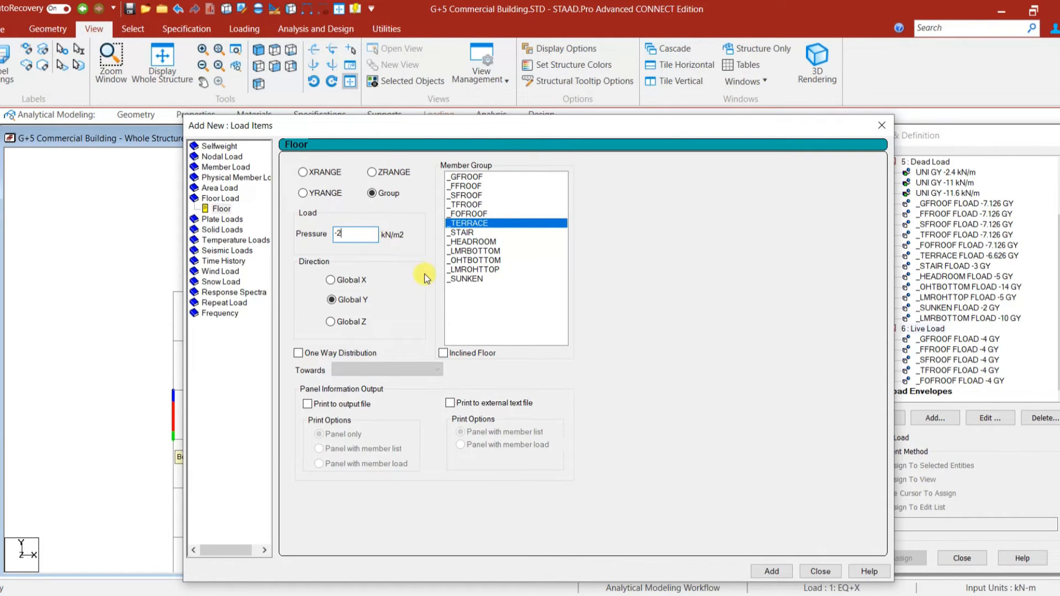
pyautogui.click(772, 572)
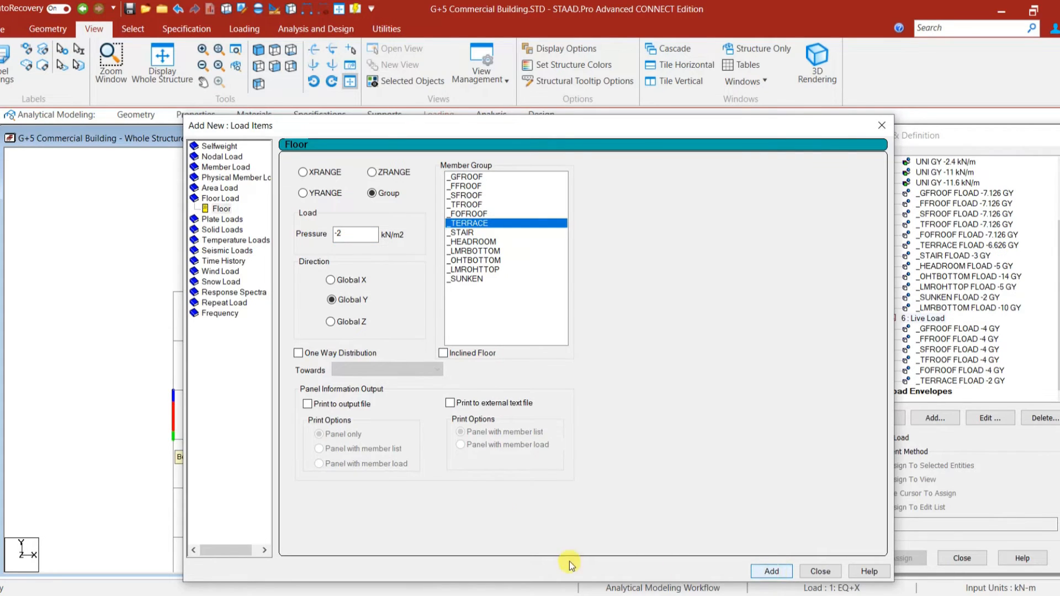
pyautogui.click(471, 251)
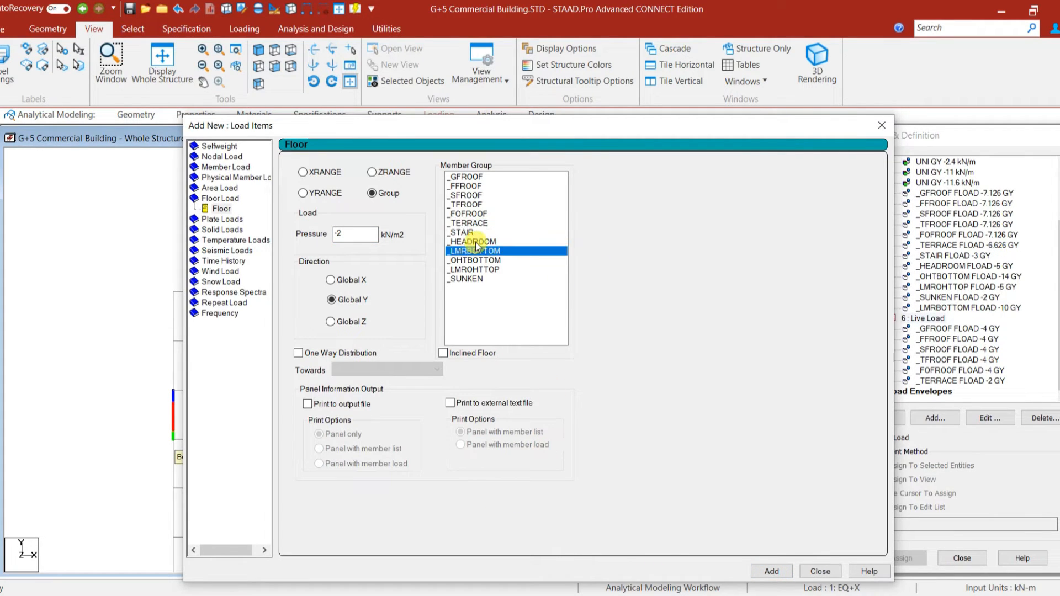
pyautogui.click(470, 242)
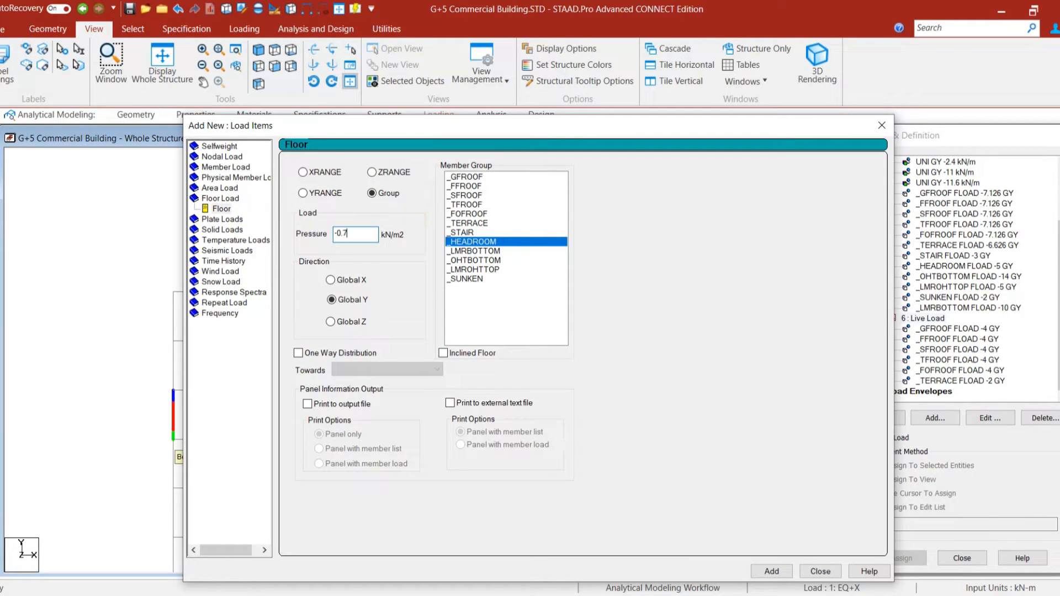
pyautogui.click(772, 571)
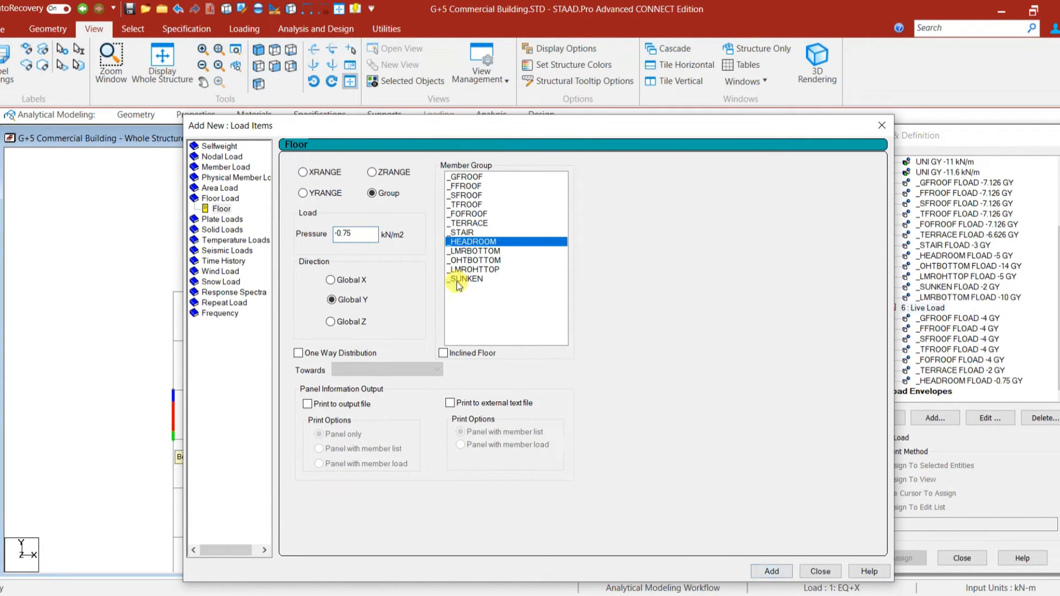
# Add a -0.75 kN/m2 Global Y floor load on the LMROHTTOP group to the Live Load case and highlight the roof-level live loads for checking.
pyautogui.click(475, 270)
pyautogui.click(771, 572)
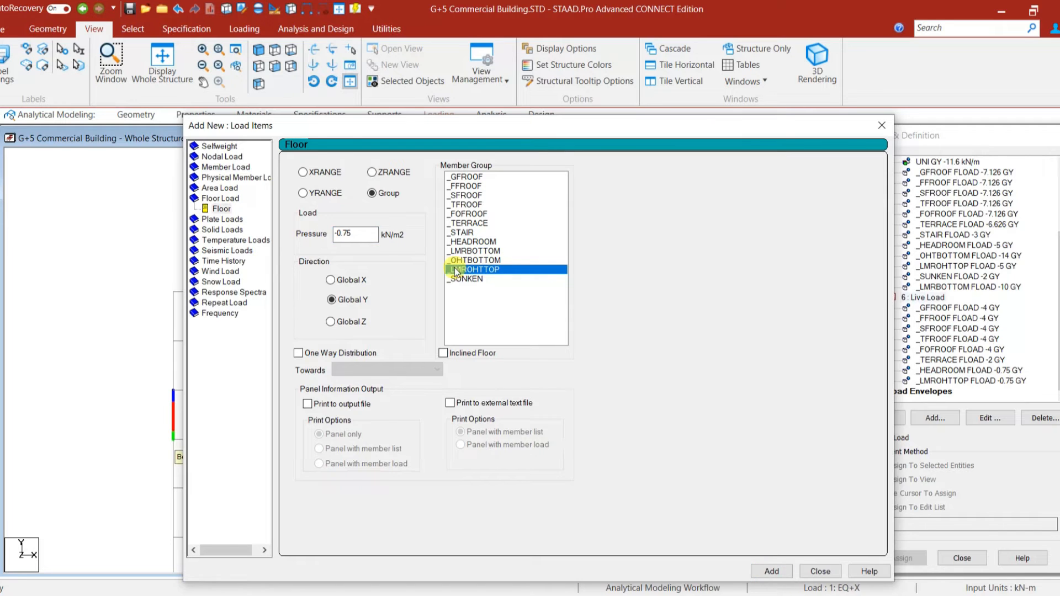
pyautogui.click(944, 351)
pyautogui.click(945, 360)
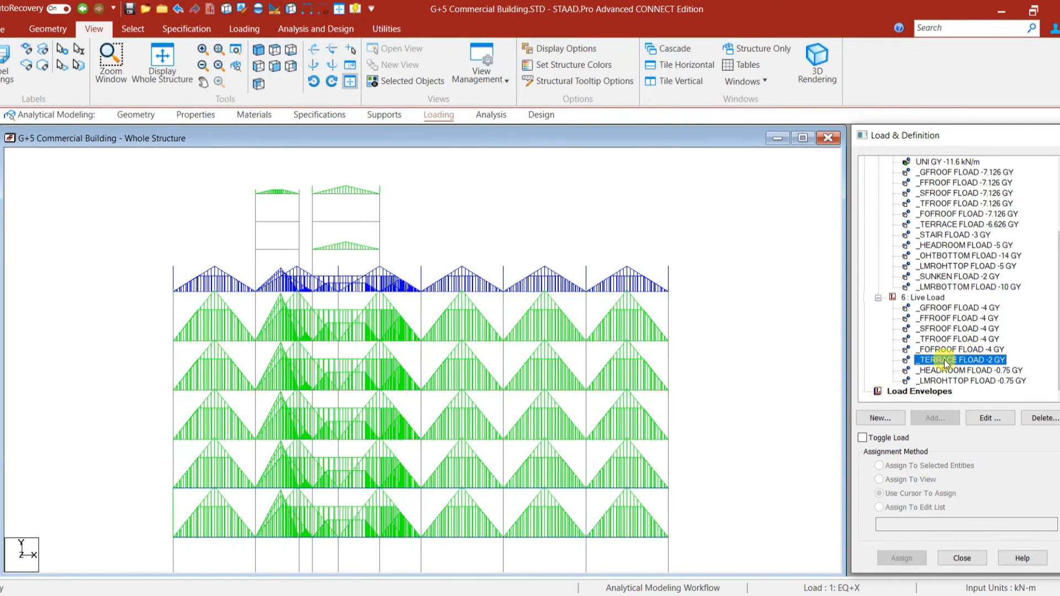
pyautogui.click(945, 371)
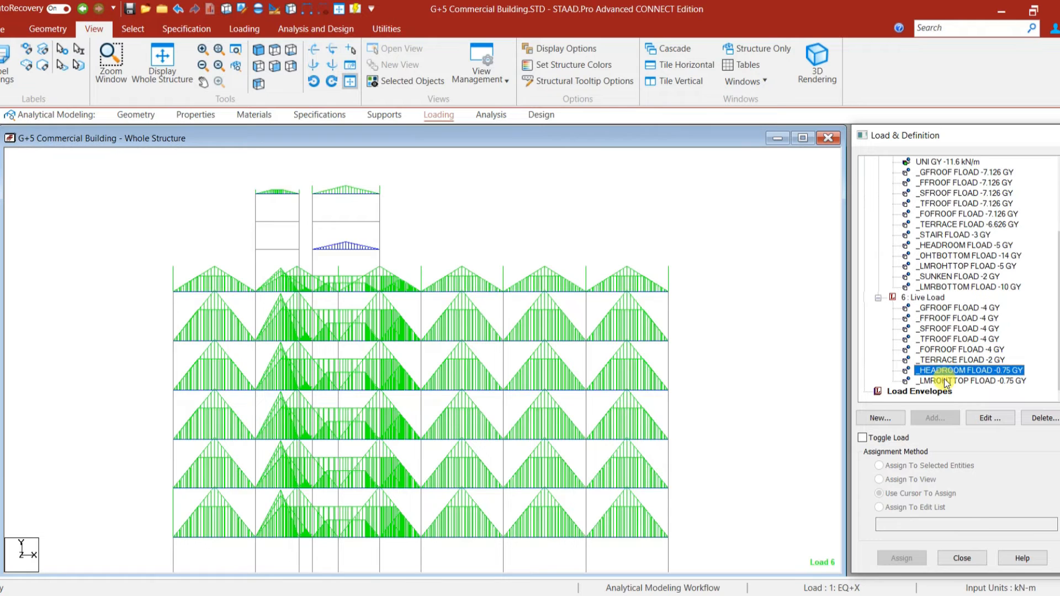
pyautogui.click(947, 381)
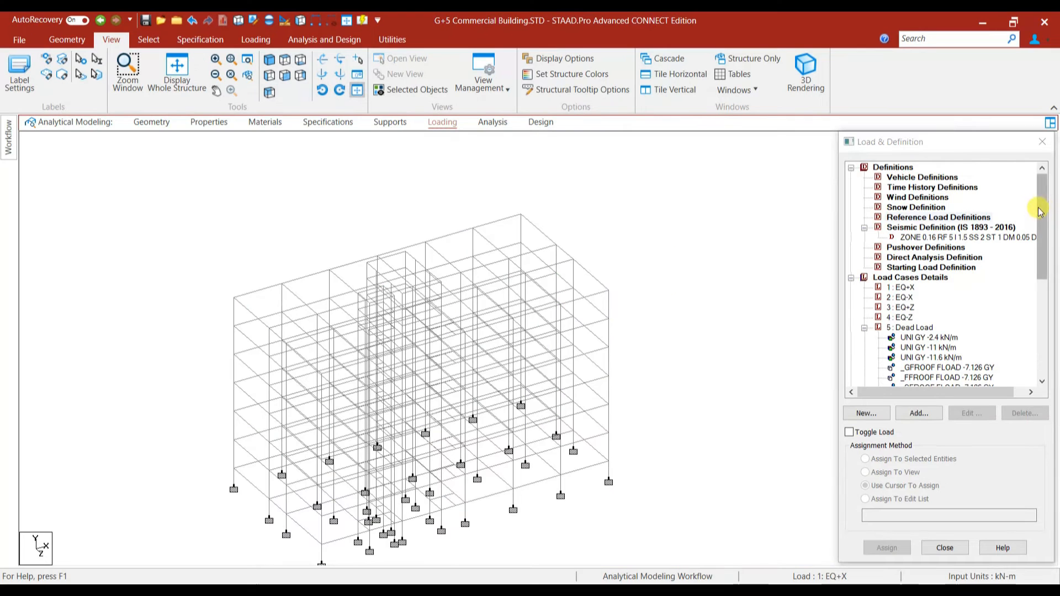
# Add a selfweight load in the Y direction with factor -1 to the Dead Load case.
pyautogui.moveTo(1035, 208); pyautogui.dragTo(1035, 235)
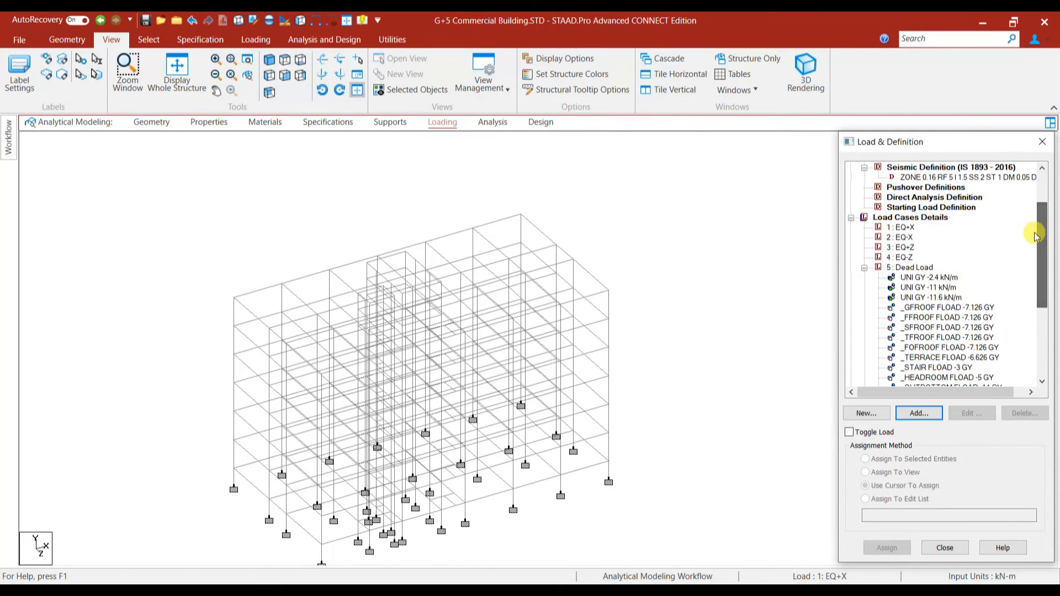
pyautogui.click(910, 267)
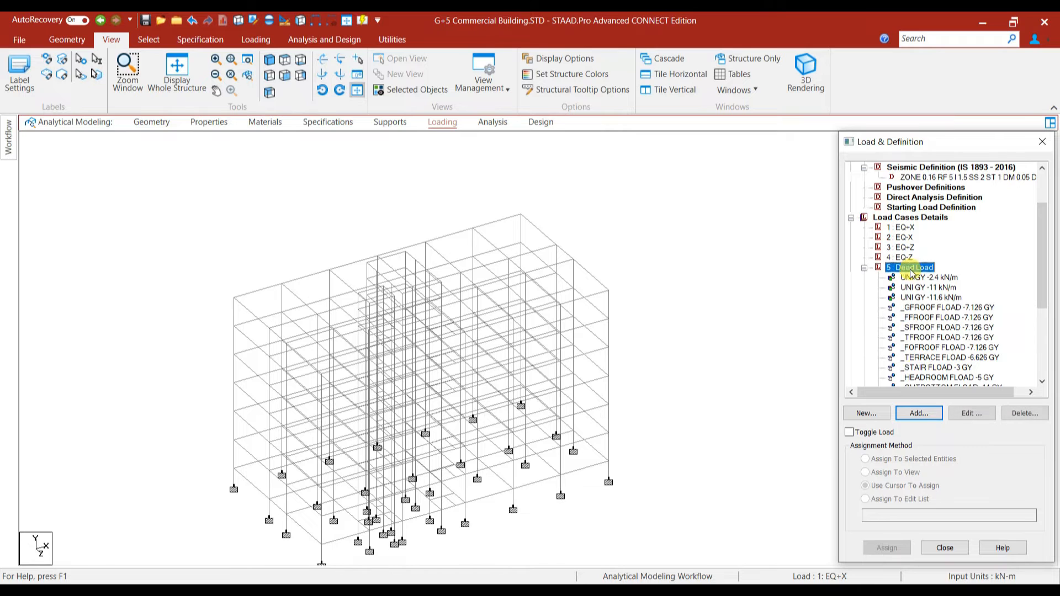
pyautogui.click(918, 414)
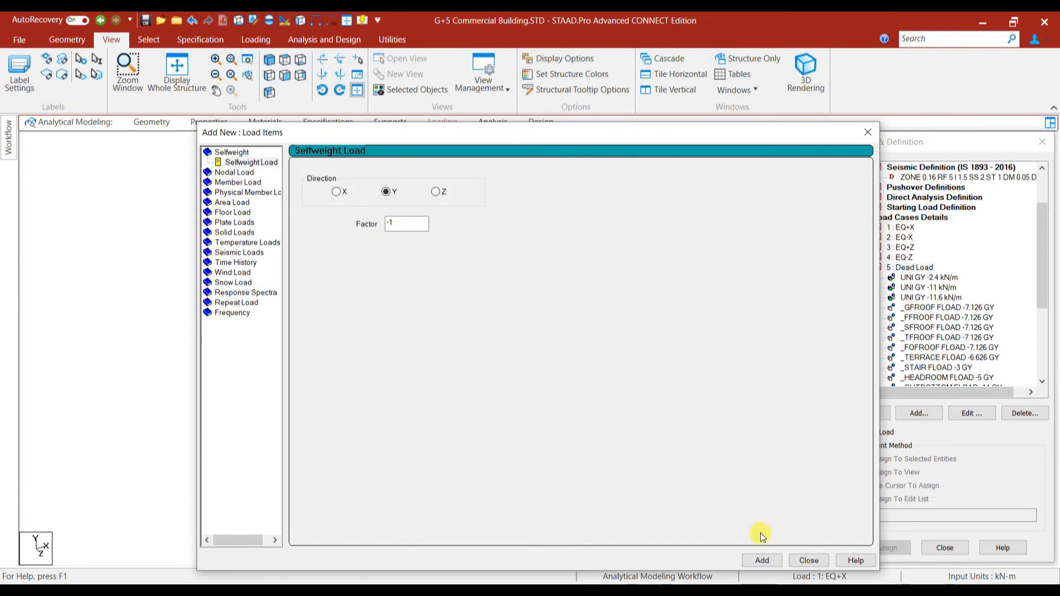
pyautogui.click(761, 560)
pyautogui.click(807, 561)
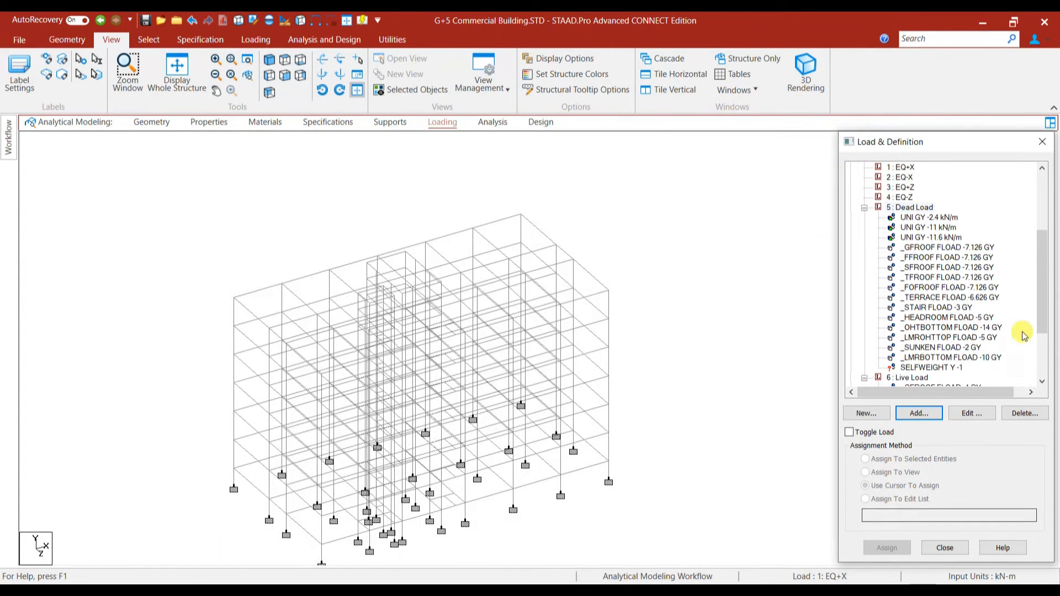
# Assign the Y selfweight load to all beams of the building.
pyautogui.moveTo(179, 180); pyautogui.dragTo(642, 561)
pyautogui.click(910, 460)
pyautogui.click(887, 548)
pyautogui.click(942, 390)
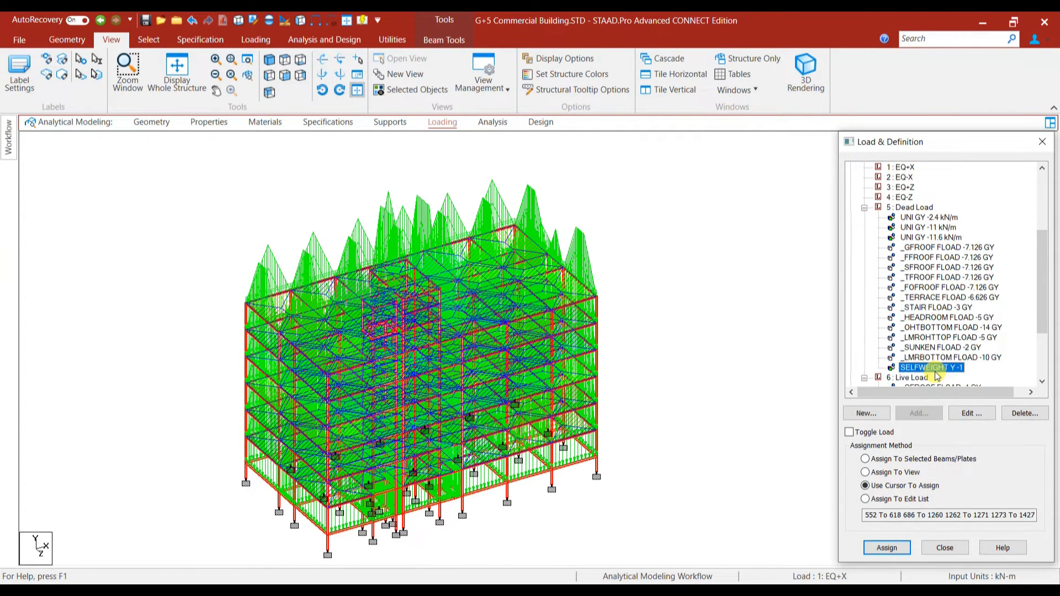
pyautogui.click(765, 361)
# Collapse the Dead Load and Live Load cases in the load tree.
pyautogui.click(865, 208)
pyautogui.click(869, 298)
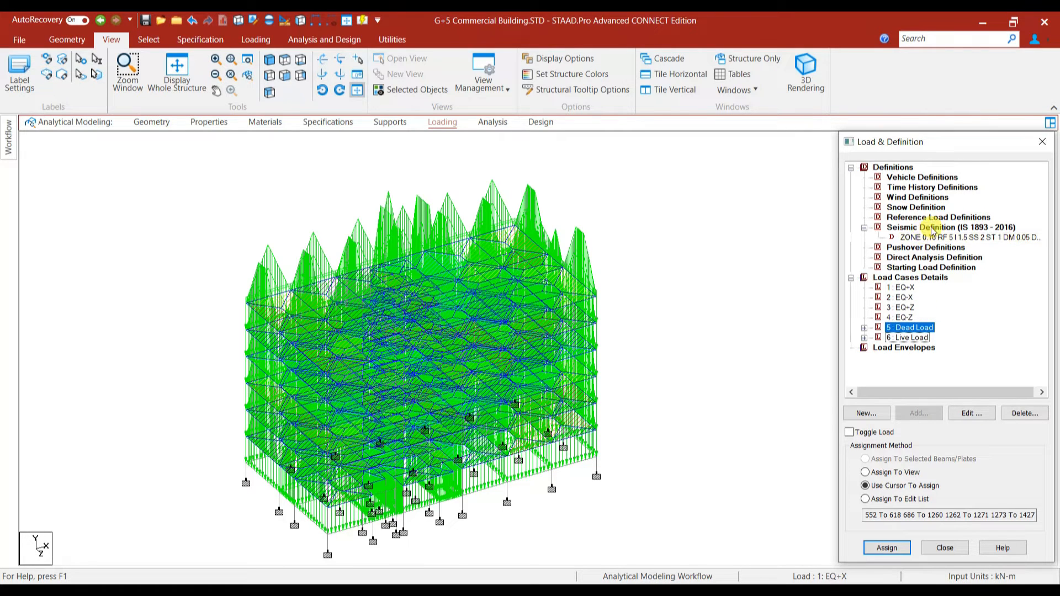
pyautogui.click(728, 267)
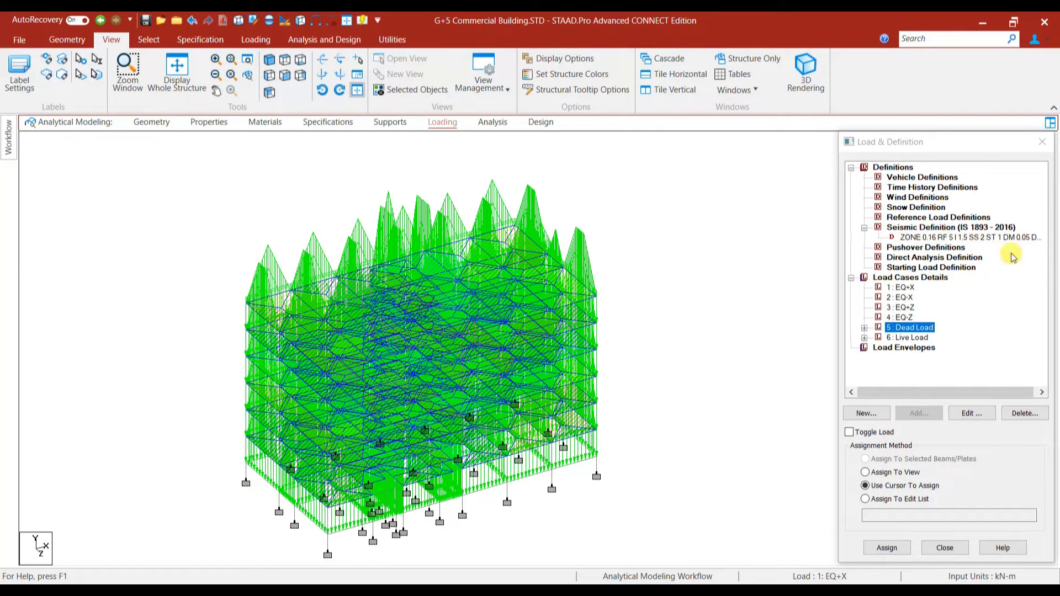
# Add a reference load definition numbered 1 with loading type Mass.
pyautogui.click(907, 218)
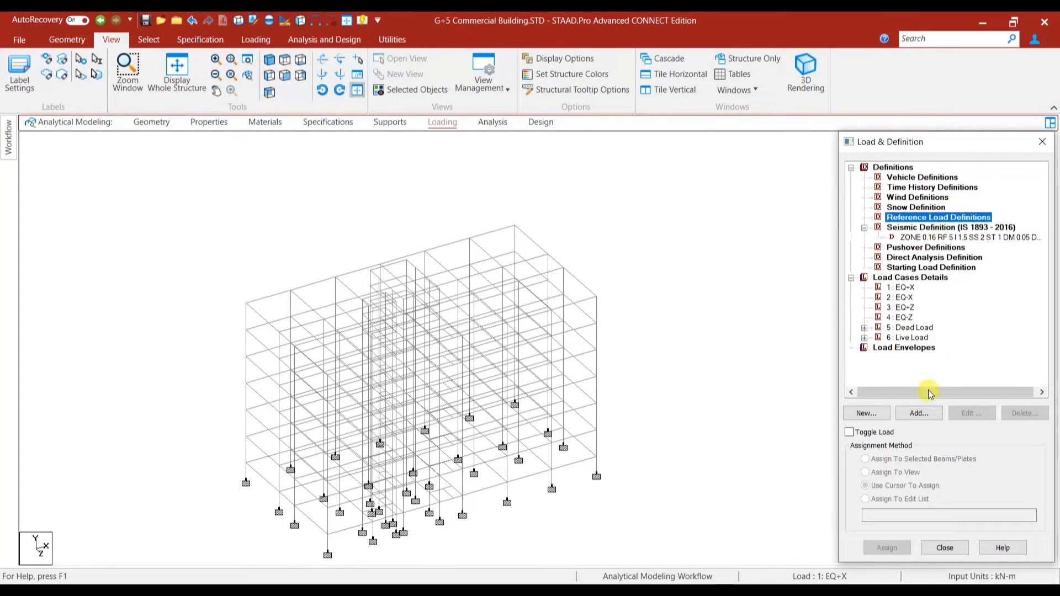
pyautogui.click(930, 412)
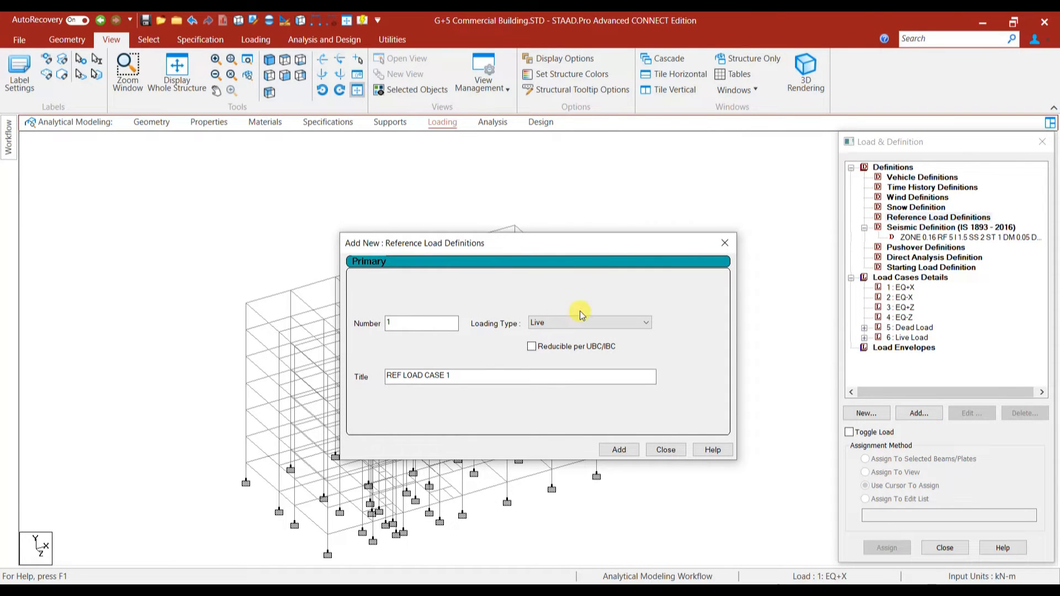
pyautogui.click(559, 324)
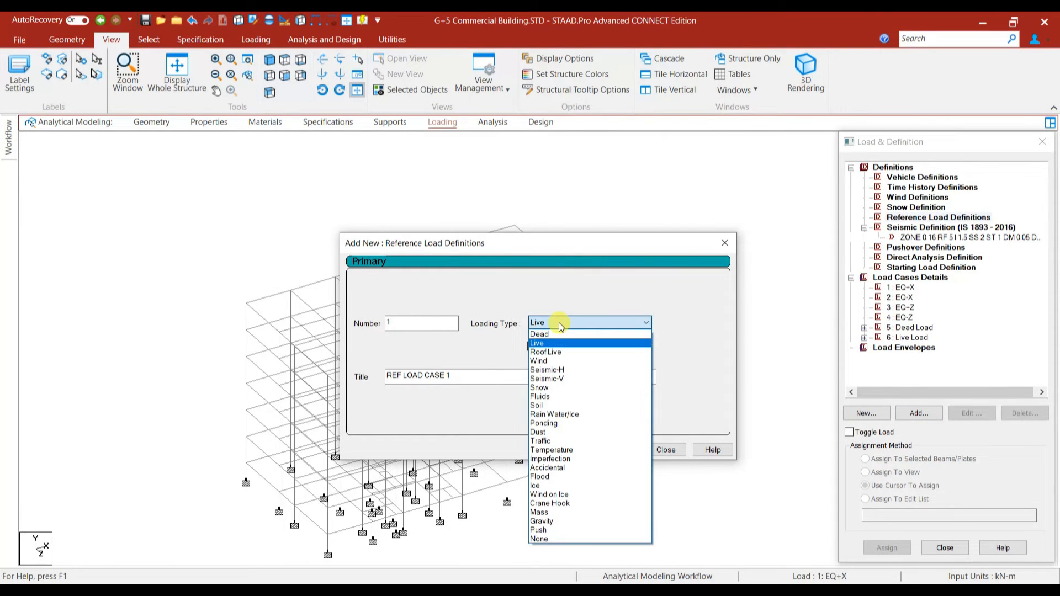
pyautogui.click(539, 512)
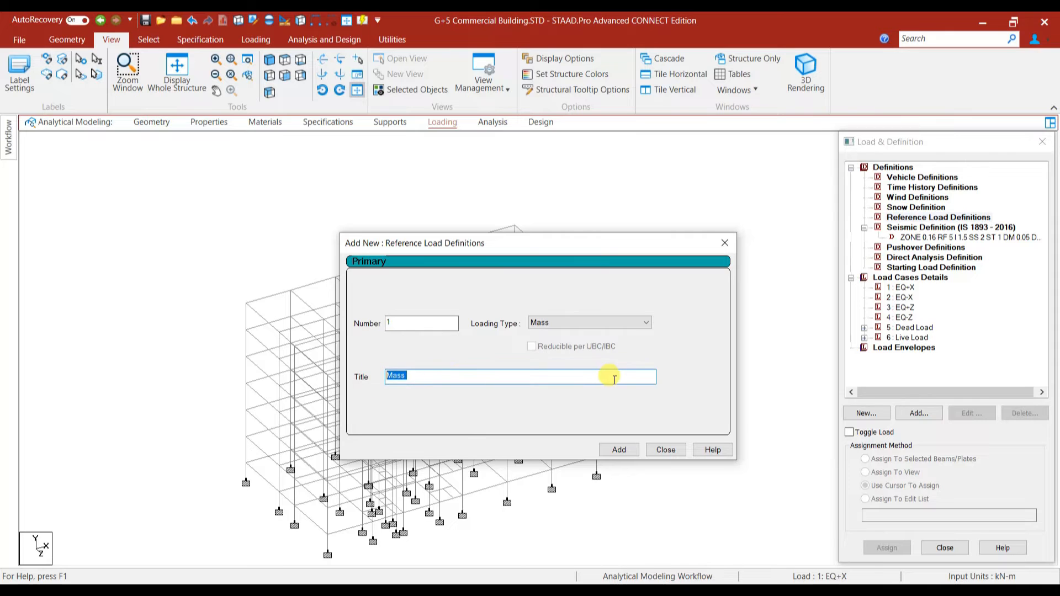
pyautogui.click(618, 449)
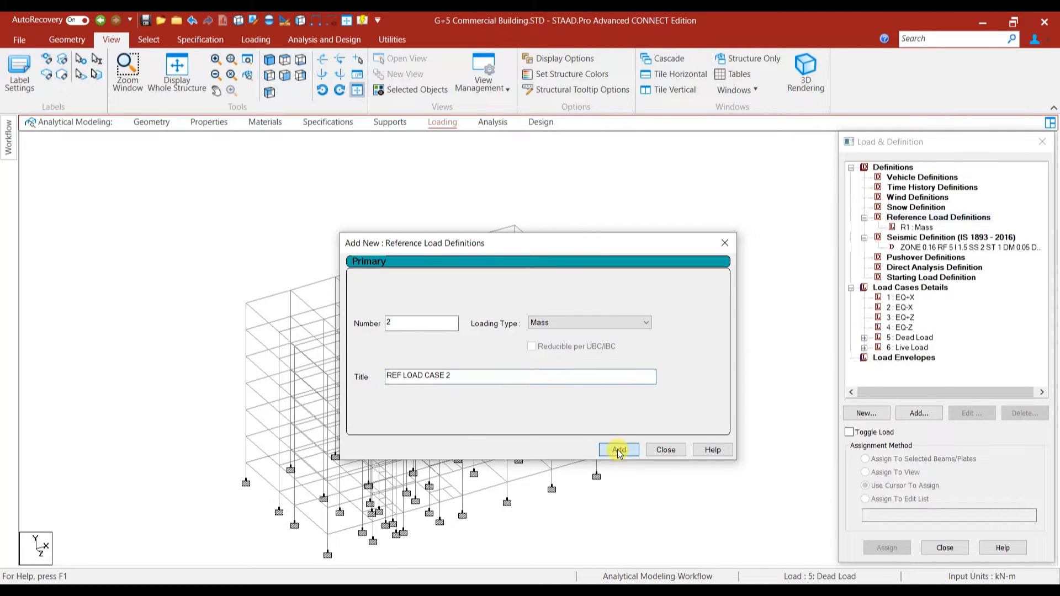
pyautogui.click(666, 449)
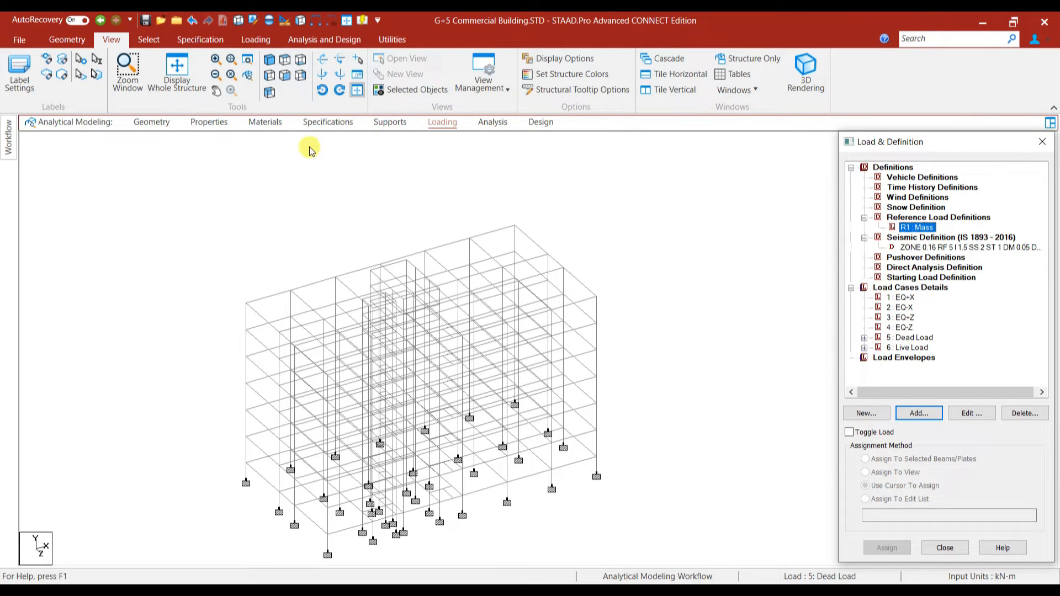
# Examine the group definitions, member loads and floor loads in the model's command file.
pyautogui.click(442, 124)
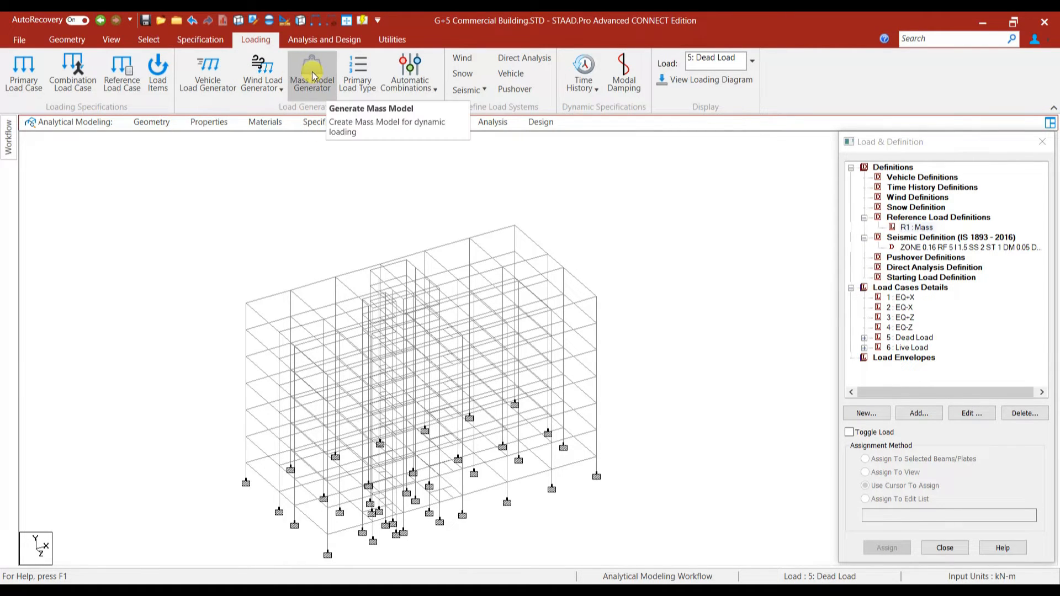
pyautogui.click(254, 25)
pyautogui.click(490, 371)
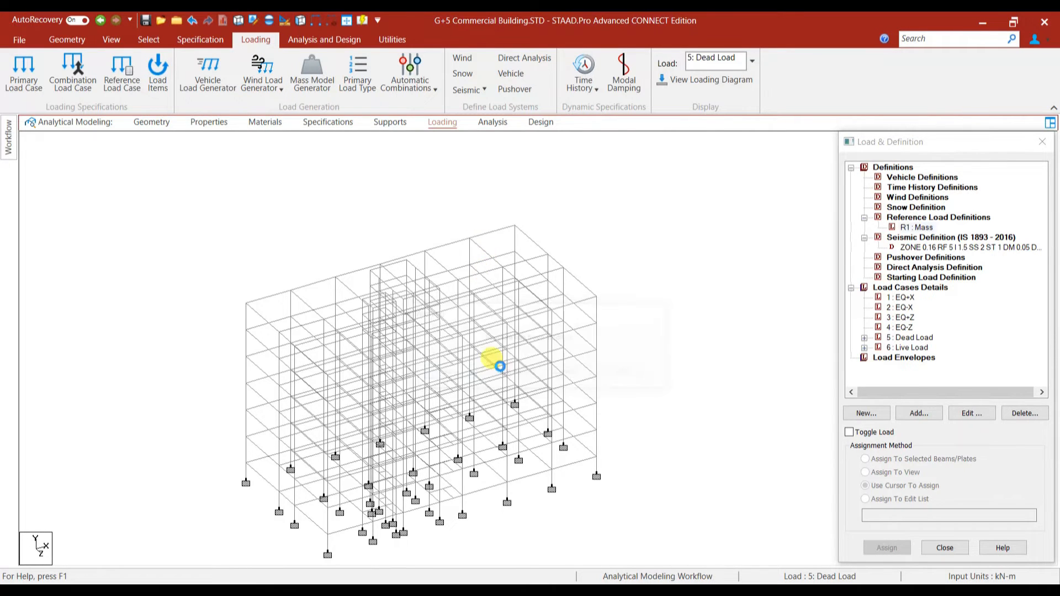
pyautogui.scroll(-20, 434, 363)
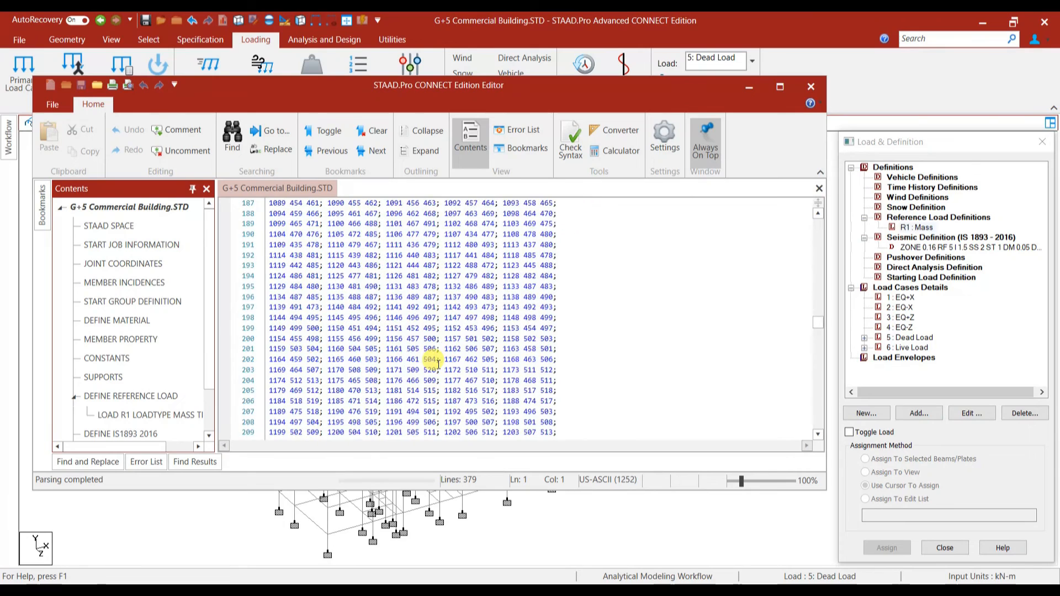
pyautogui.scroll(-15, 439, 363)
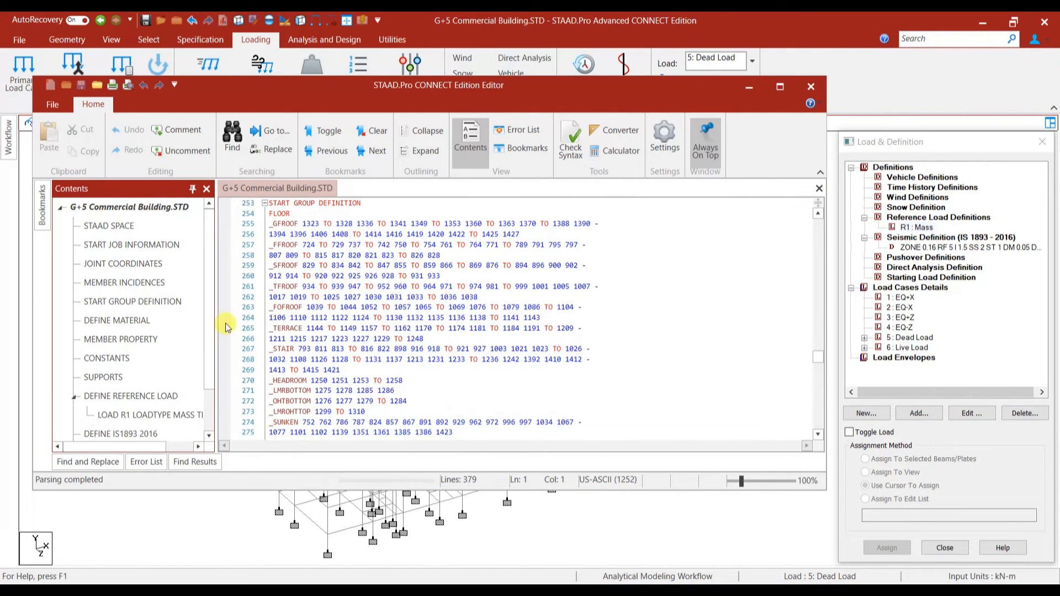
pyautogui.scroll(-2, 263, 324)
pyautogui.scroll(5, 355, 367)
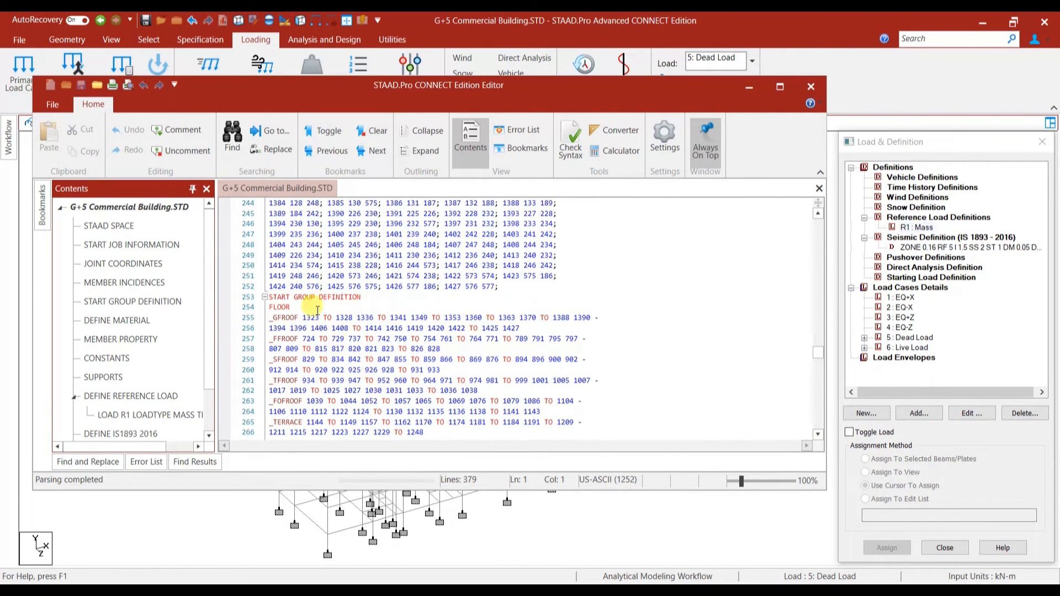
pyautogui.scroll(-20, 310, 307)
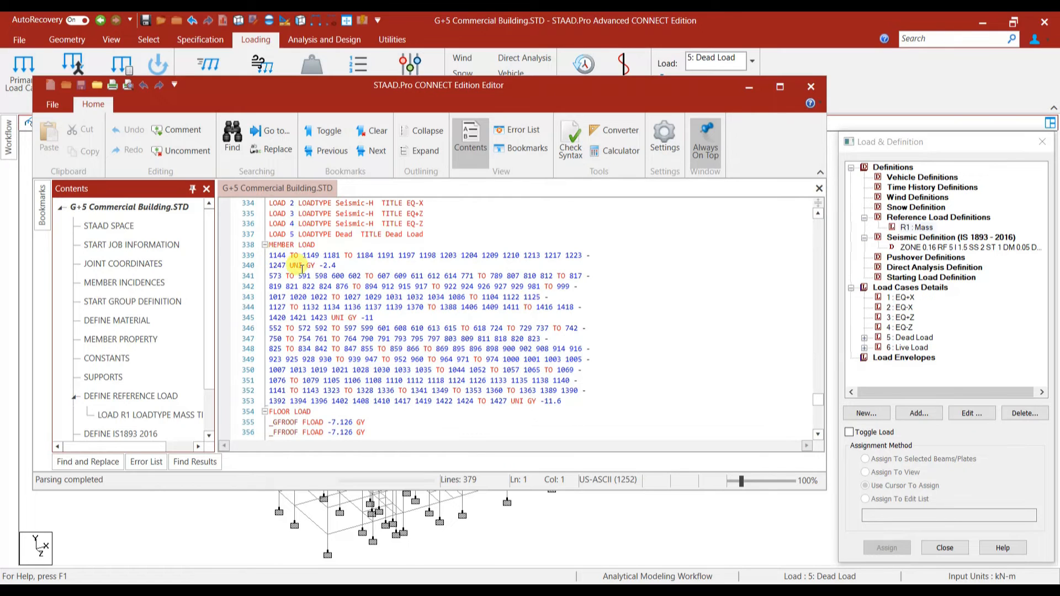
pyautogui.scroll(-4, 441, 381)
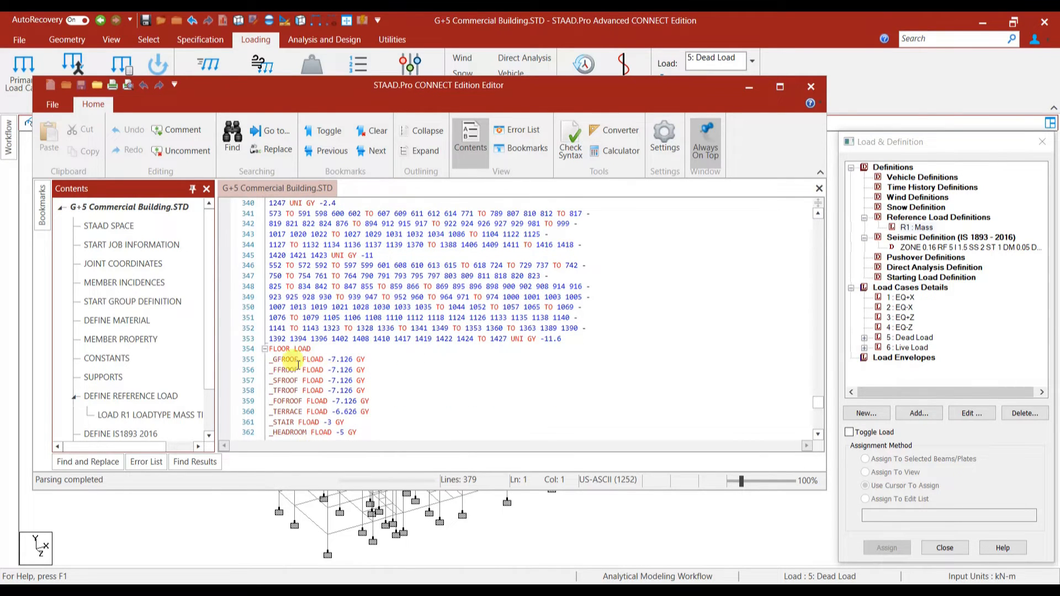
pyautogui.scroll(-3, 330, 377)
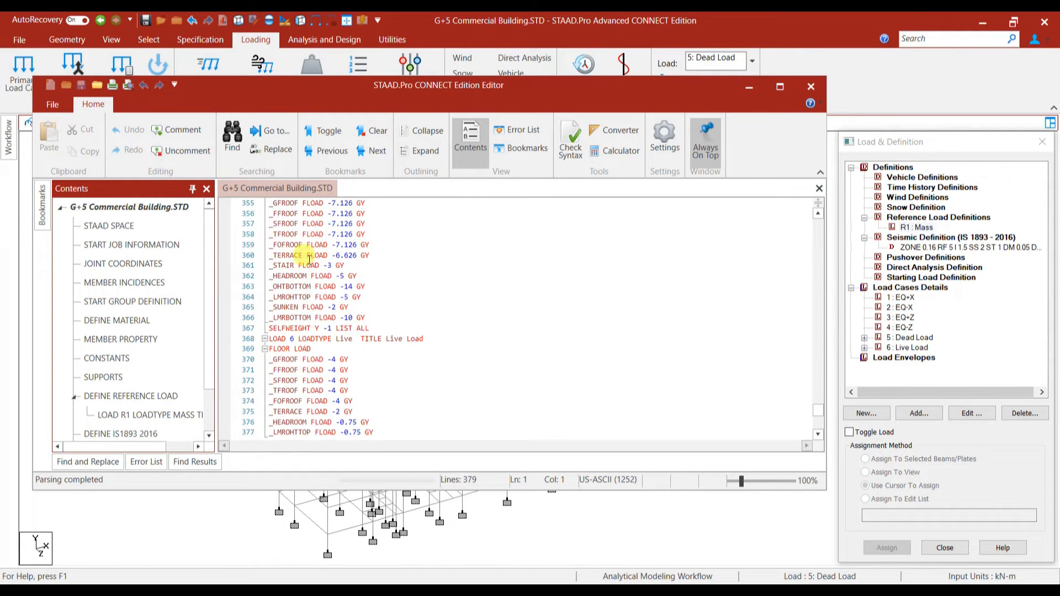
pyautogui.click(807, 89)
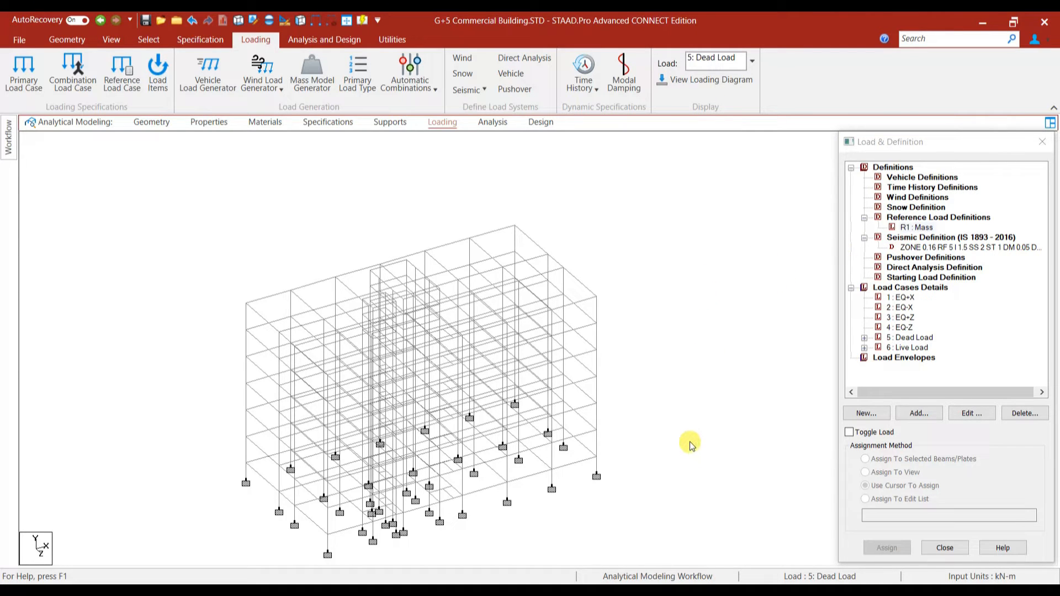
# Check the seismic weight clause in the IS 1893 PDF and generate a new reference mass case from Dead Load at 1.000 and Live Load at 0.500.
pyautogui.hotkey('alt', 'Tab')
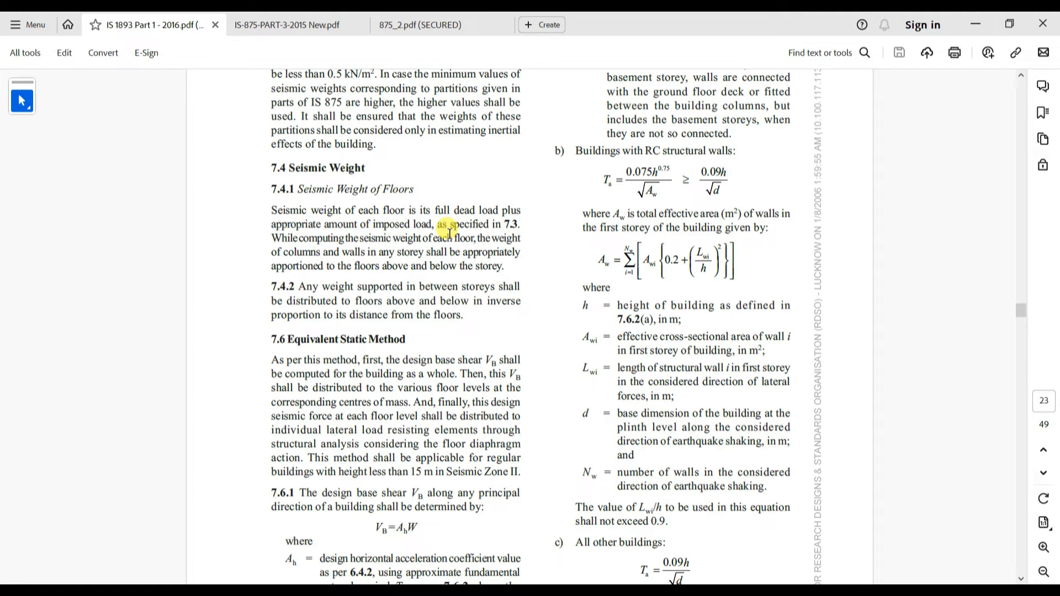
pyautogui.scroll(-10, 629, 266)
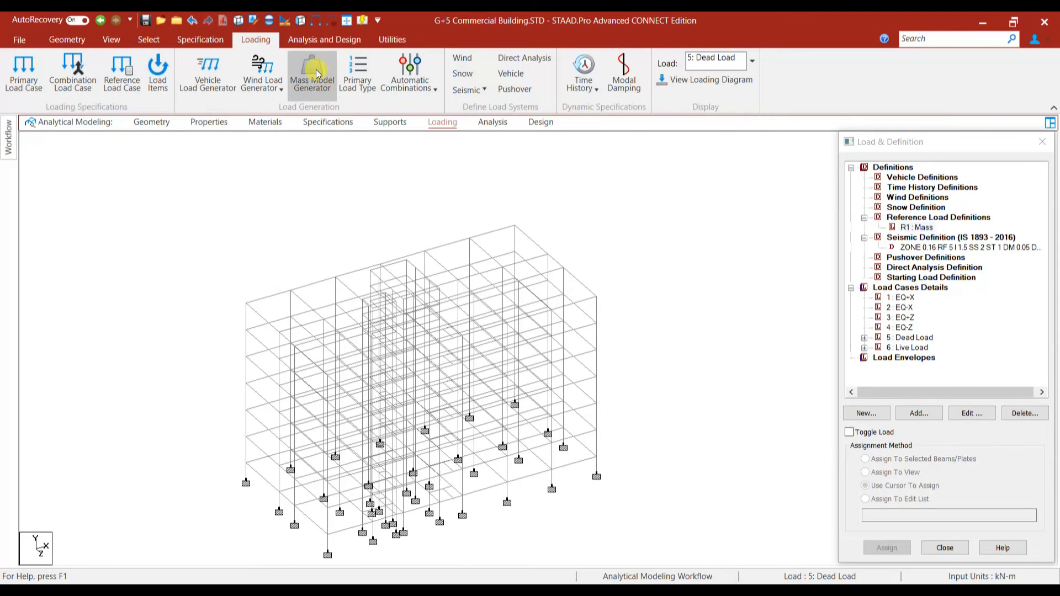
pyautogui.click(317, 74)
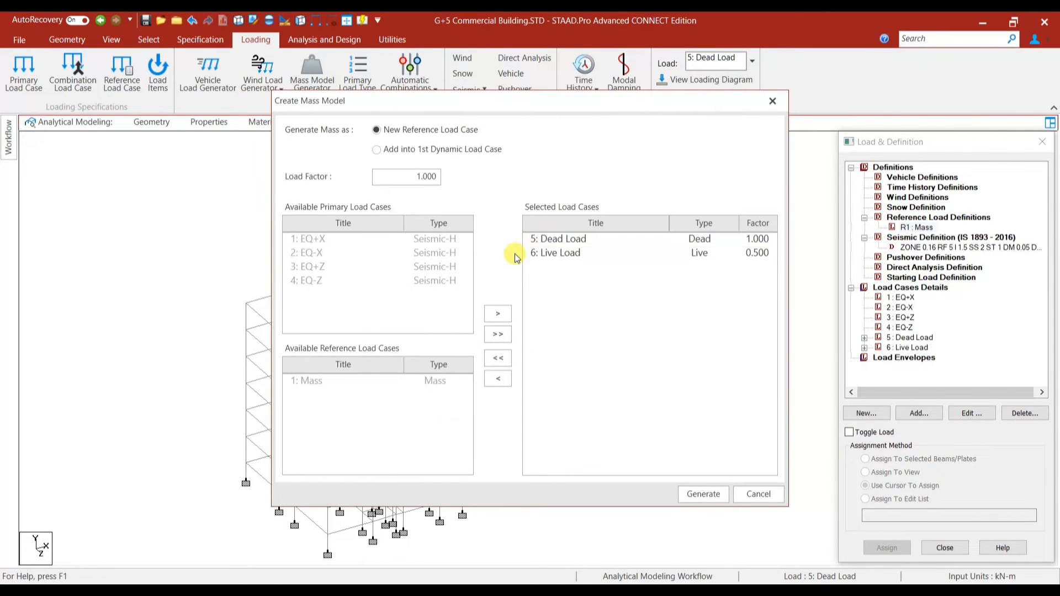
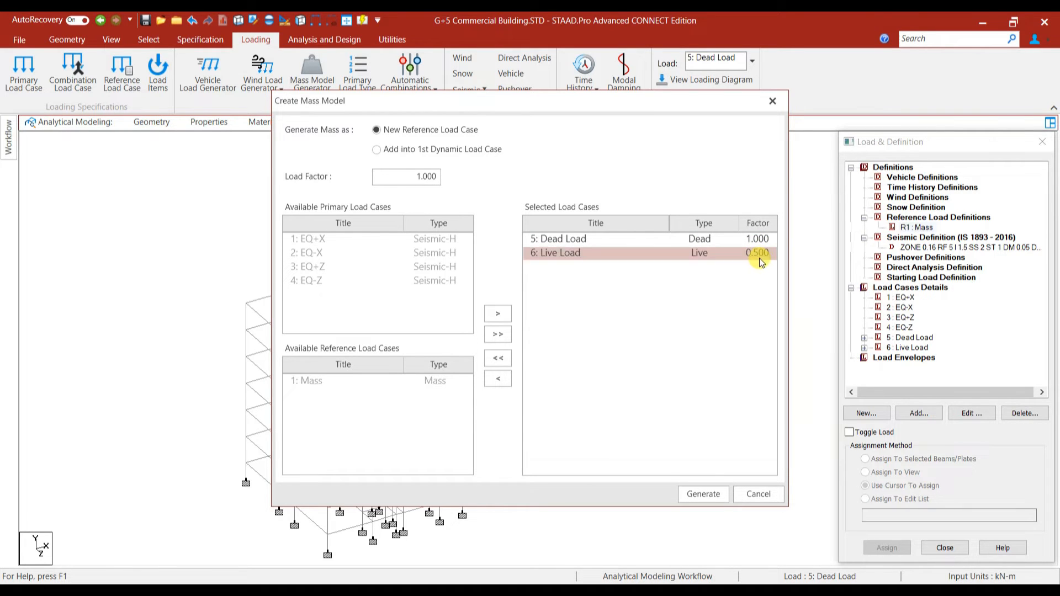
pyautogui.click(695, 495)
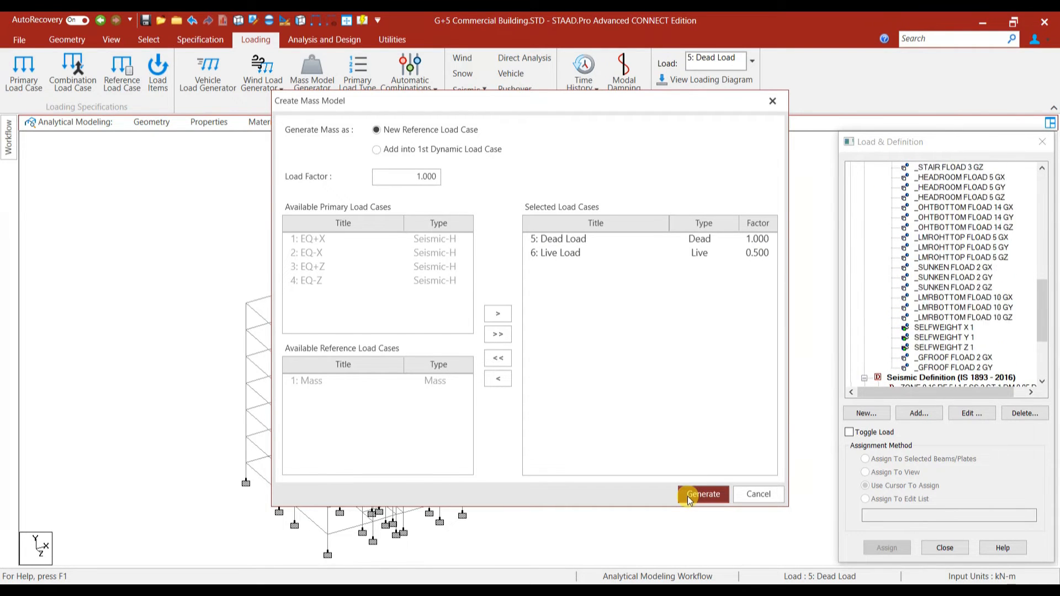
# Review the loads in the generated mass model and delete the empty R1 Mass reference load.
pyautogui.scroll(10, 982, 260)
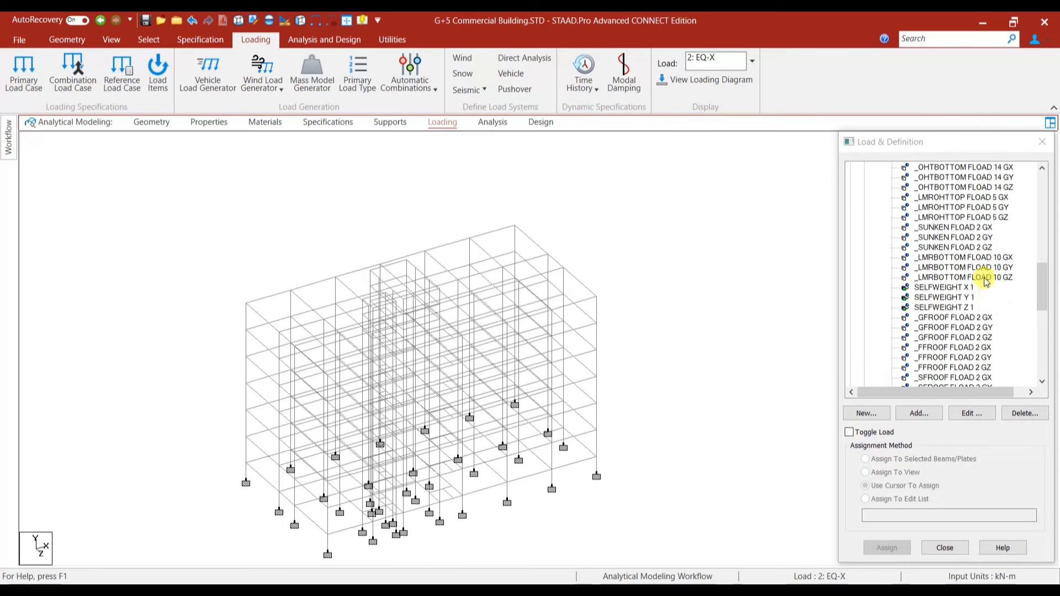
pyautogui.scroll(10, 984, 277)
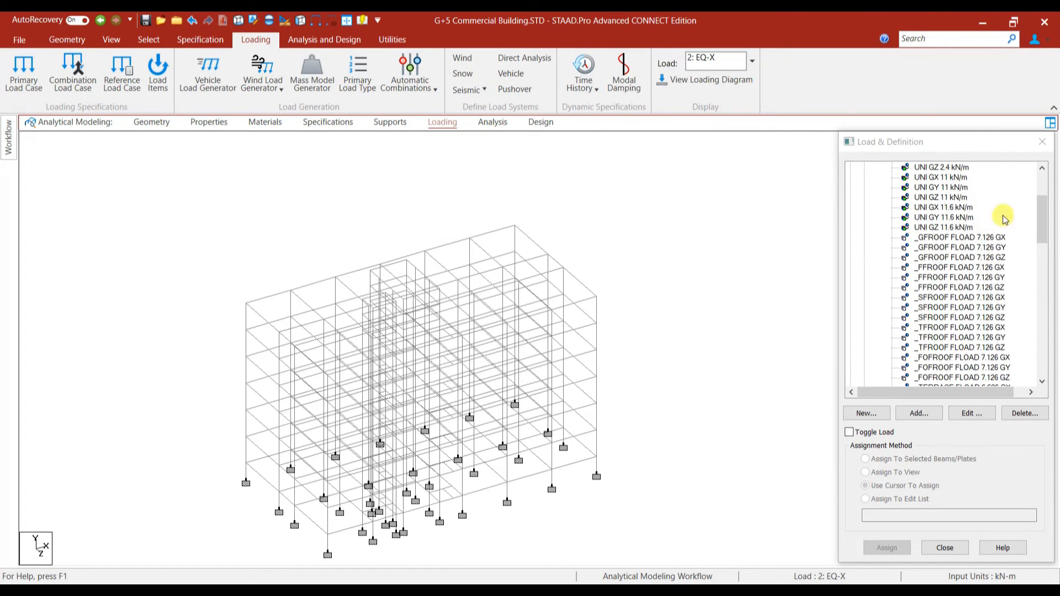
pyautogui.scroll(2, 956, 230)
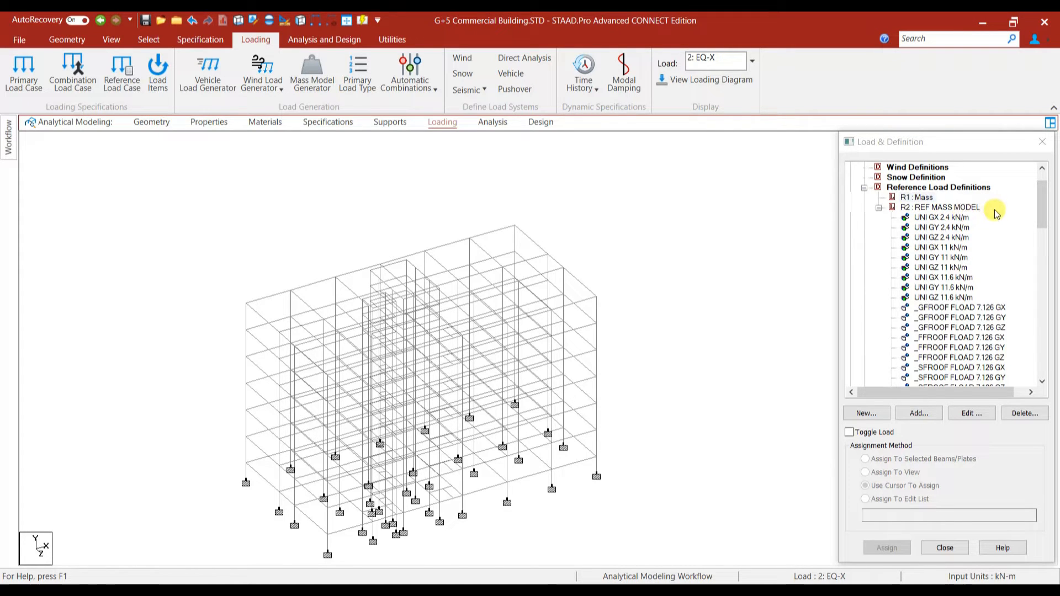
pyautogui.click(953, 390)
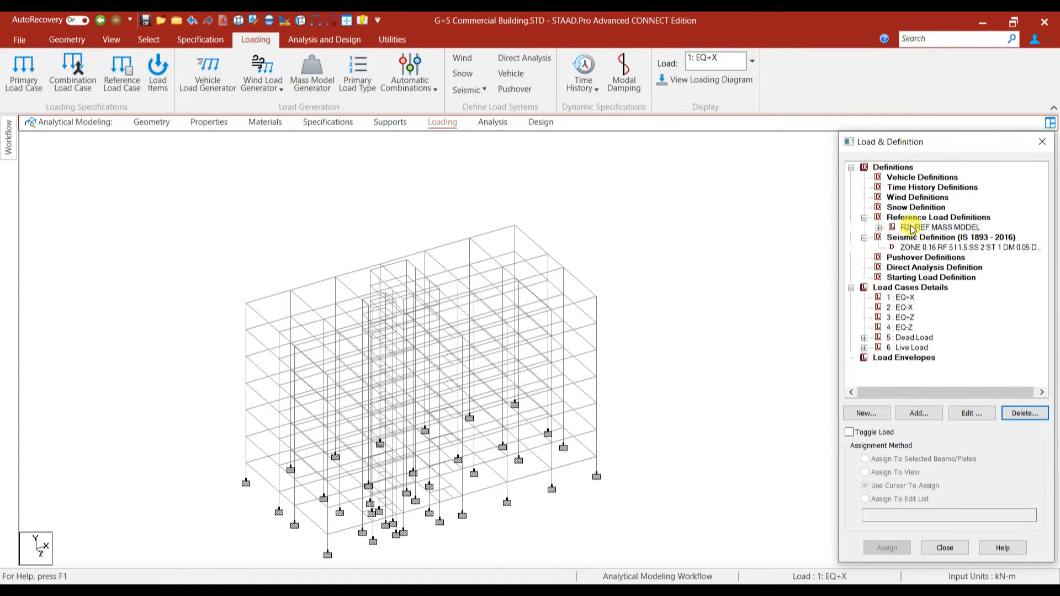
# Examine the uniform member, floor and selfweight loads in the X, Y and Z directions under the REF MASS MODEL reference load.
pyautogui.click(913, 228)
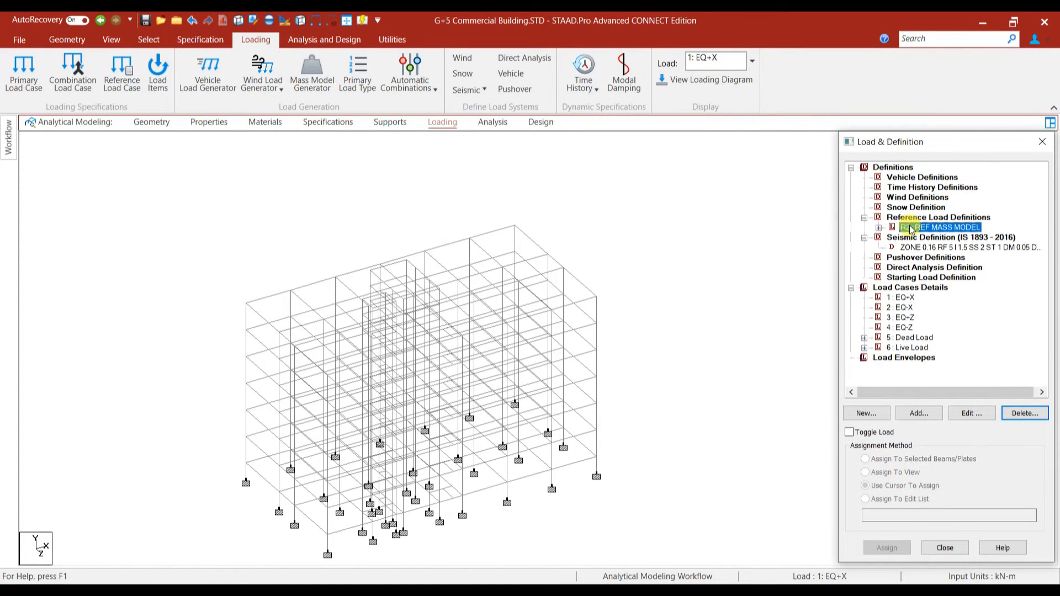
pyautogui.click(879, 228)
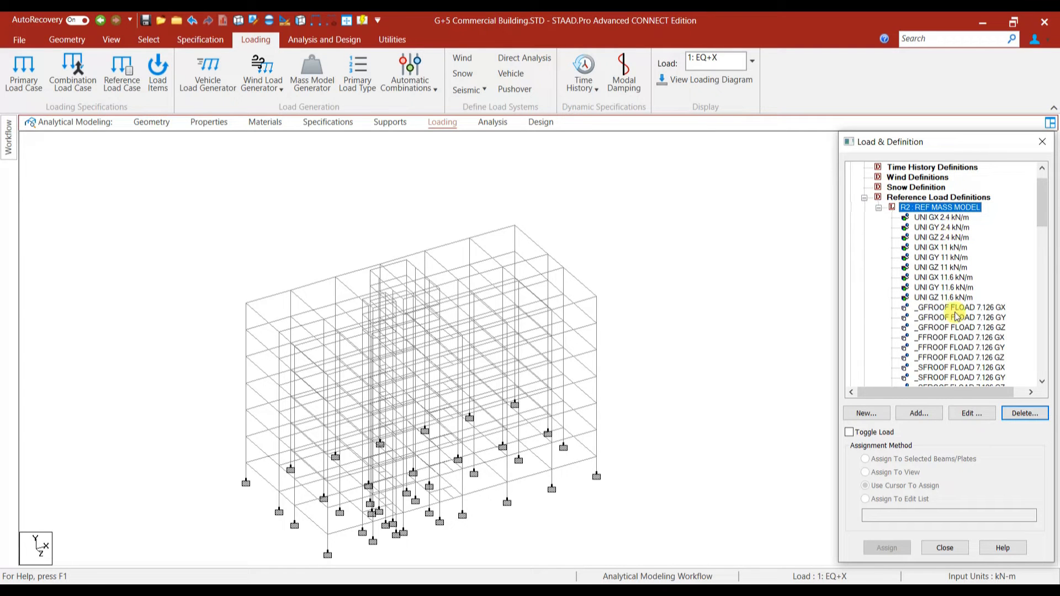
pyautogui.scroll(-5, 949, 279)
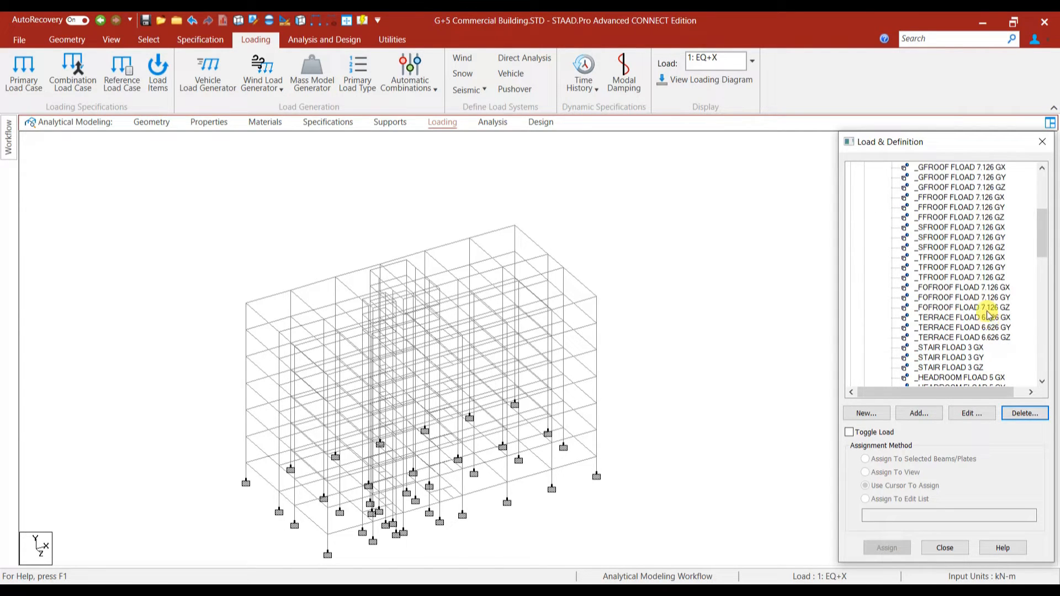
pyautogui.scroll(-4, 988, 314)
pyautogui.scroll(-3, 986, 315)
pyautogui.scroll(-2, 971, 328)
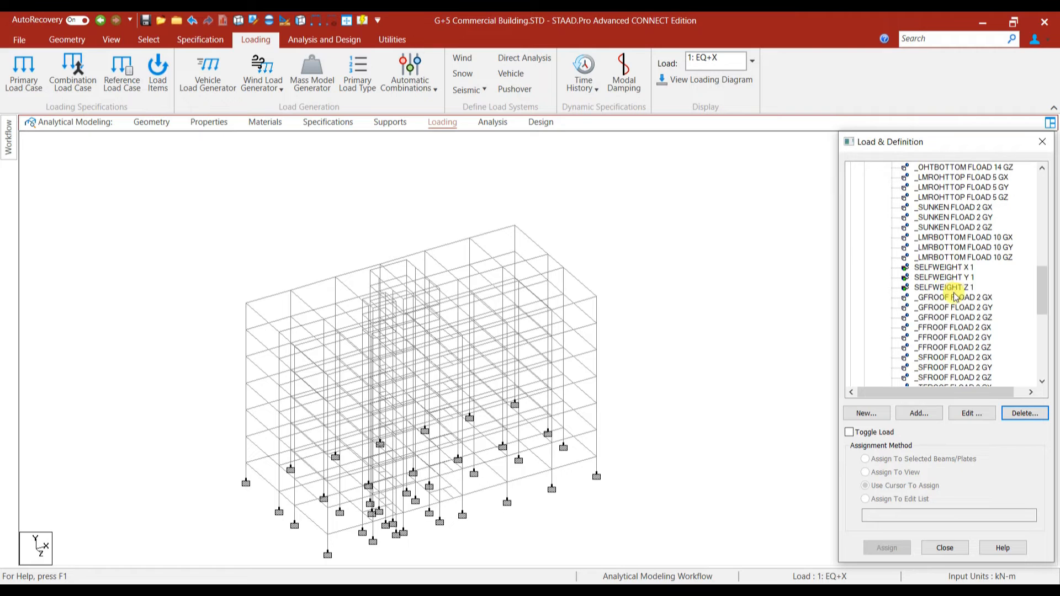
pyautogui.scroll(-3, 955, 299)
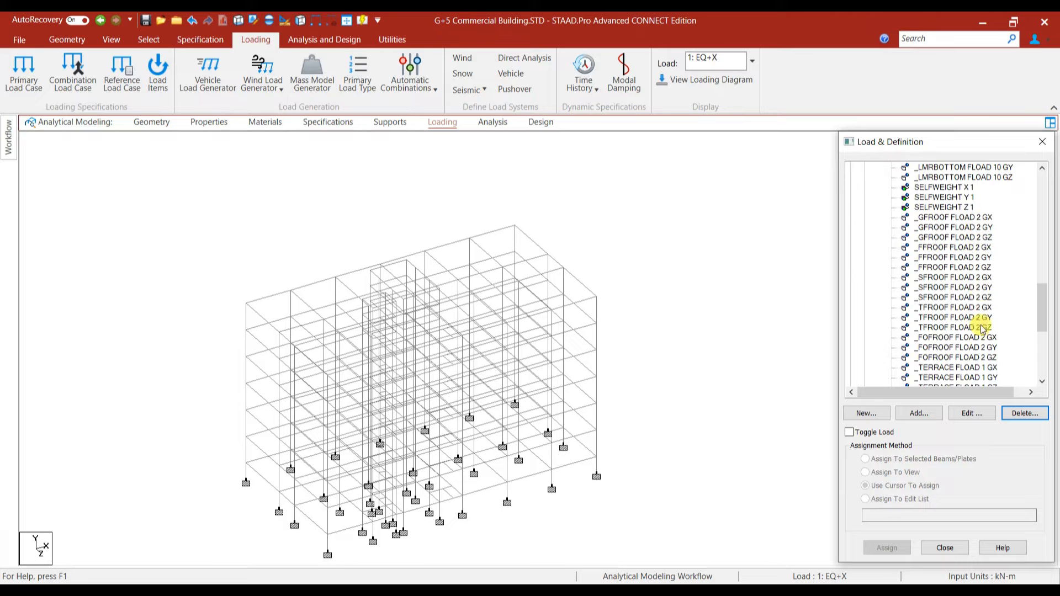
pyautogui.scroll(-3, 979, 317)
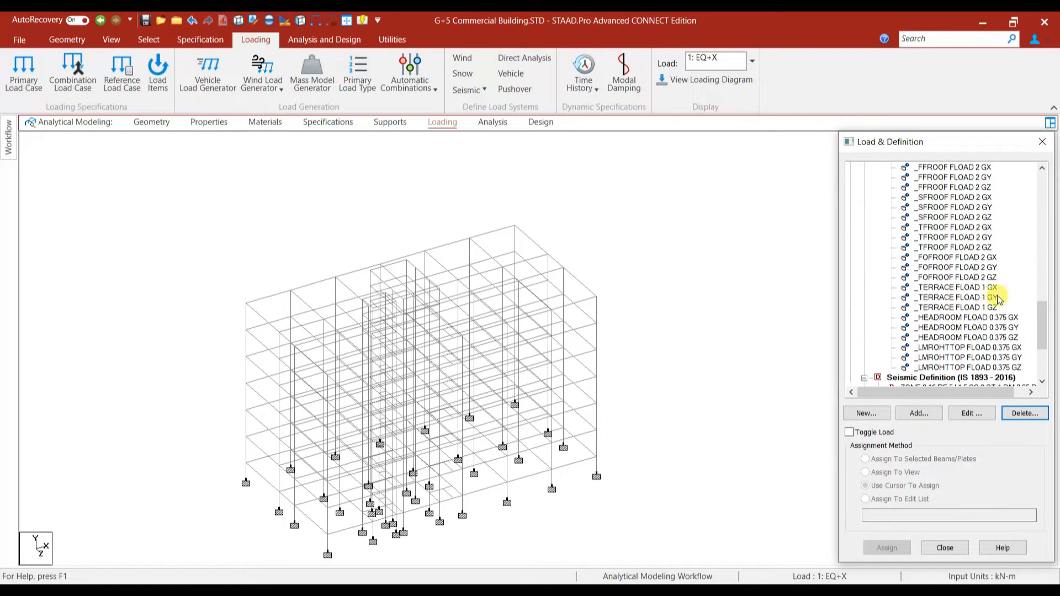
# Save the modified structure and open its command file in the editor to find the reference load definition.
pyautogui.click(254, 22)
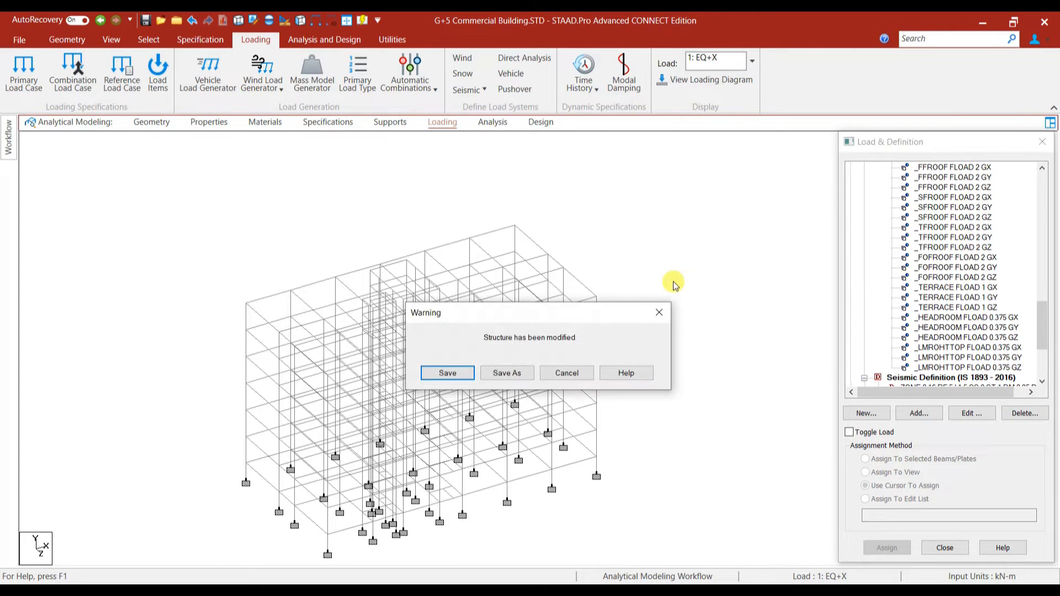
pyautogui.click(448, 372)
pyautogui.scroll(-20, 989, 274)
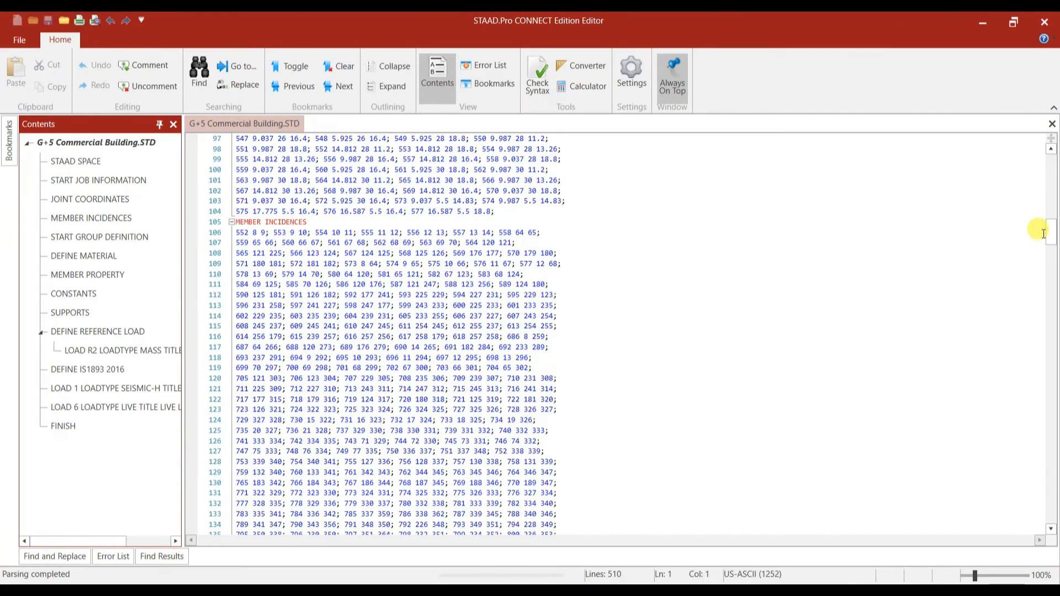
pyautogui.moveTo(1049, 232); pyautogui.dragTo(1049, 262)
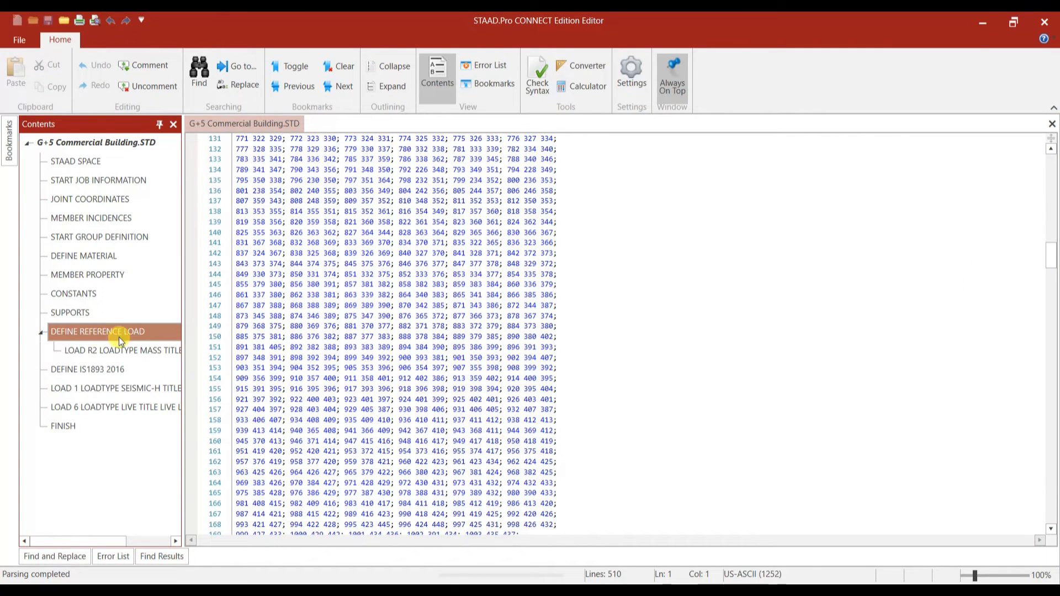
# Delete the _TERRACE, _HEADROOM and _LMROHTTOP floor-load blocks on lines 449–460 of the reference load definition and save the input file.
pyautogui.click(127, 355)
pyautogui.scroll(-20, 409, 371)
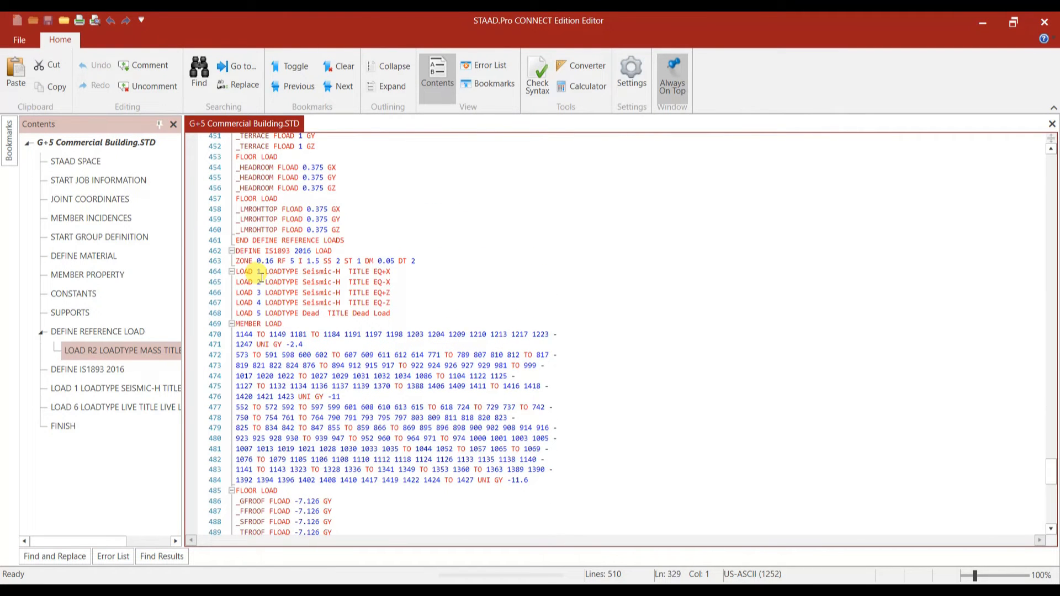
pyautogui.scroll(4, 310, 361)
pyautogui.scroll(3, 310, 362)
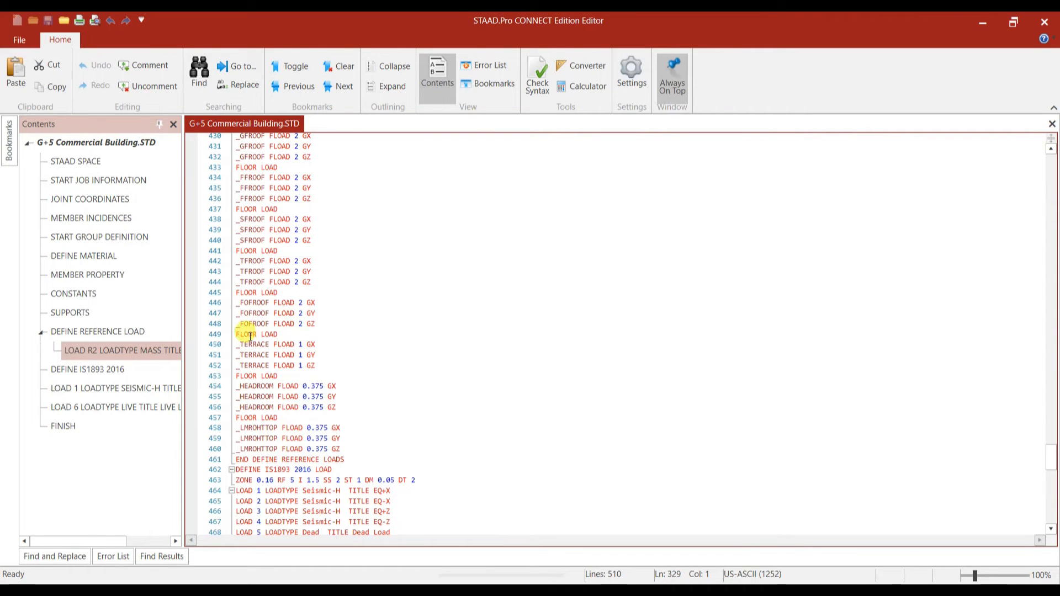
pyautogui.moveTo(237, 335); pyautogui.dragTo(324, 448)
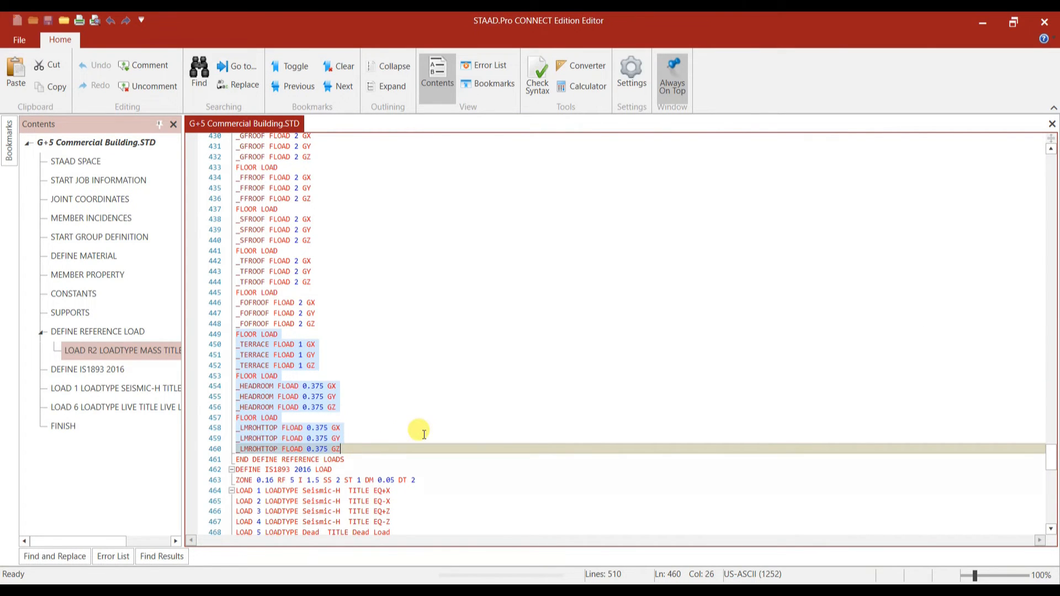
pyautogui.press('Delete')
pyautogui.press('Delete')
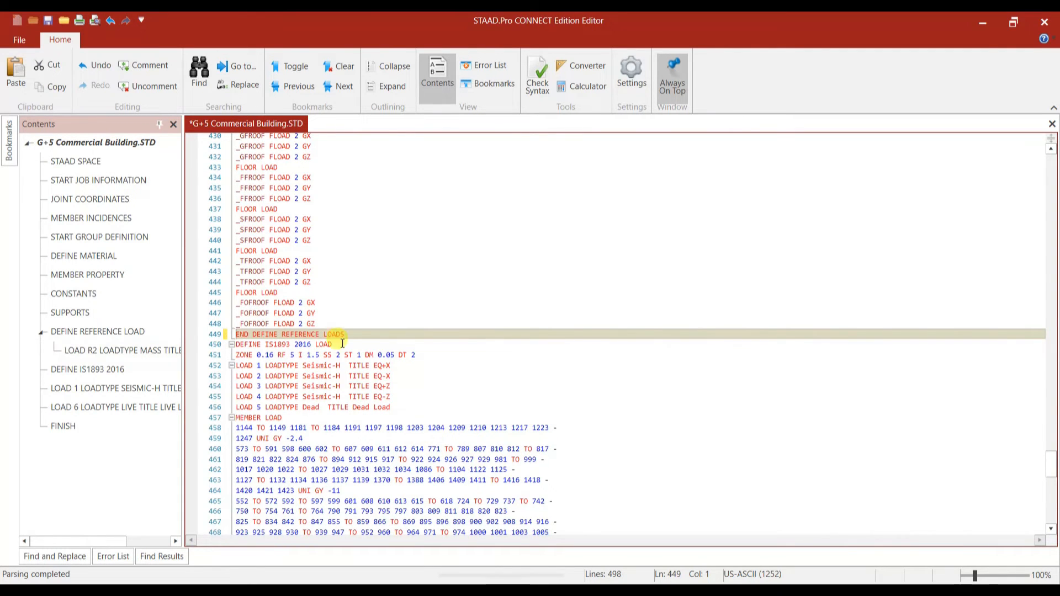
pyautogui.click(48, 21)
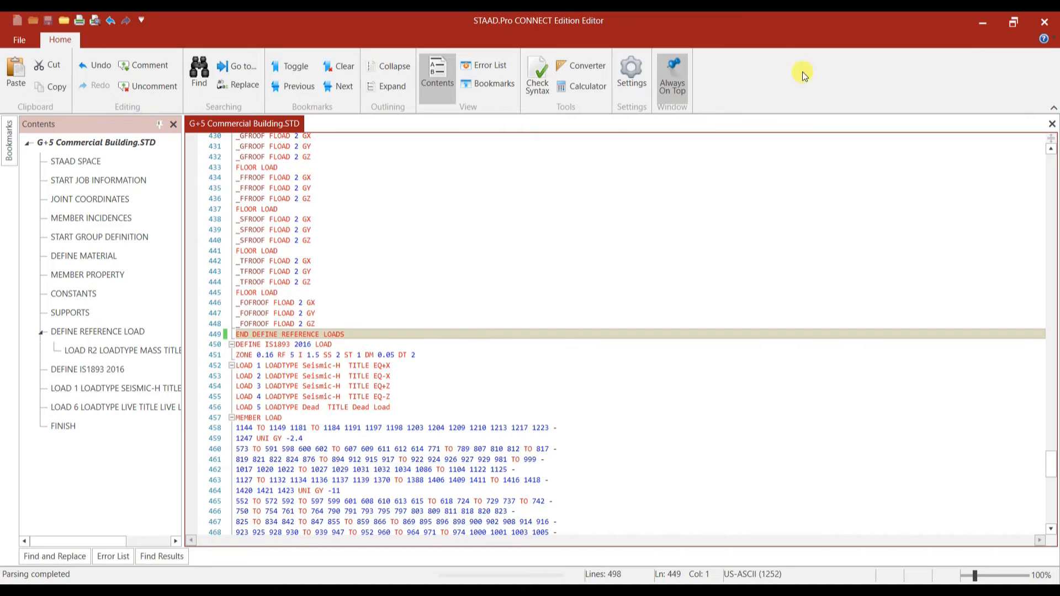
pyautogui.click(1044, 21)
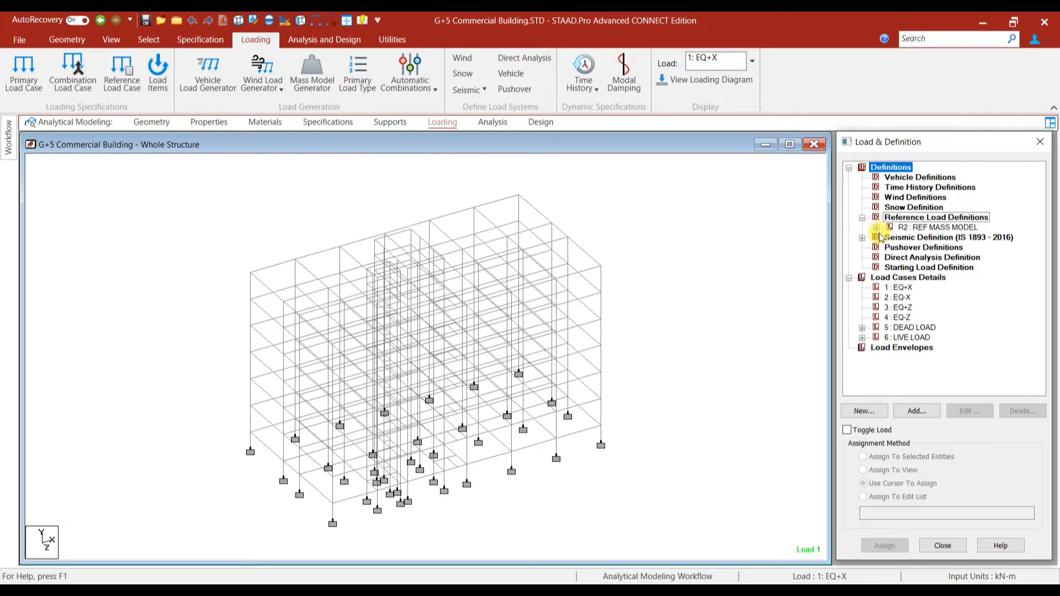
# Review the R2 reference load and seismic definition, and add an X-direction seismic load with factor 1 to load case EQ+X.
pyautogui.click(877, 228)
pyautogui.scroll(1, 886, 185)
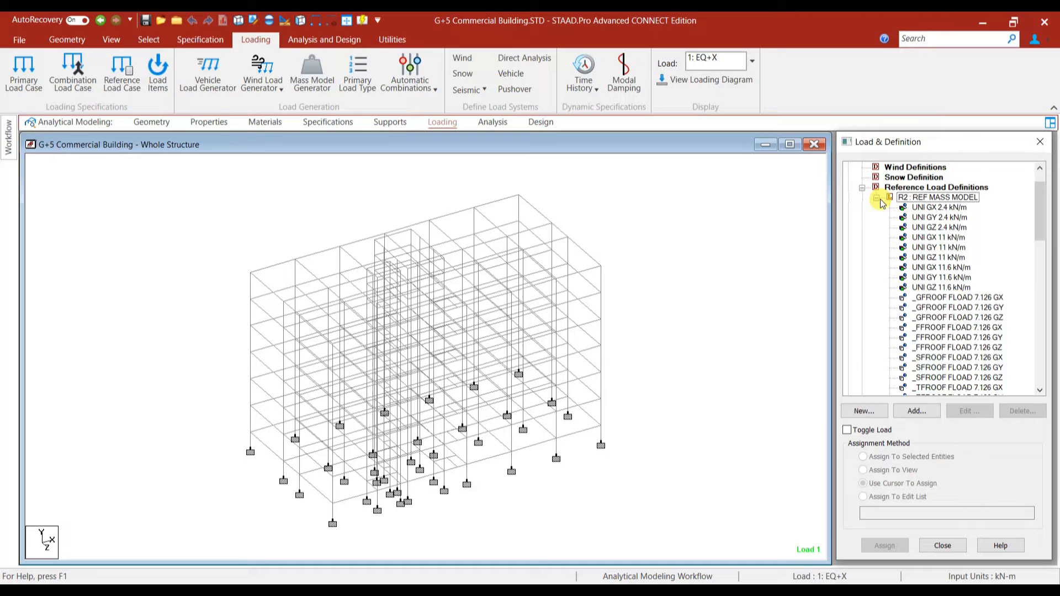
pyautogui.click(877, 198)
pyautogui.click(862, 238)
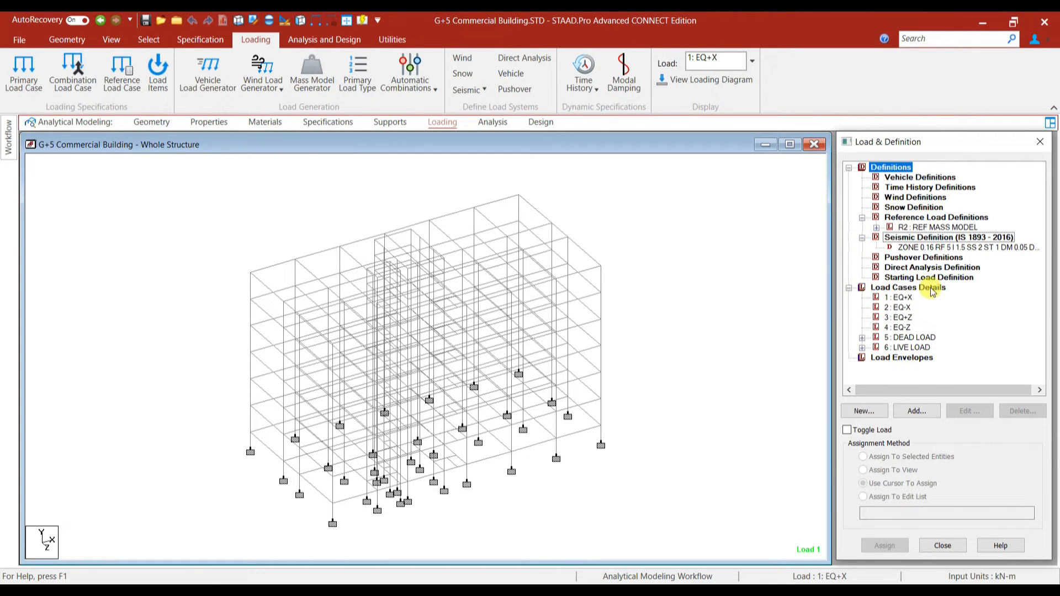
pyautogui.click(888, 298)
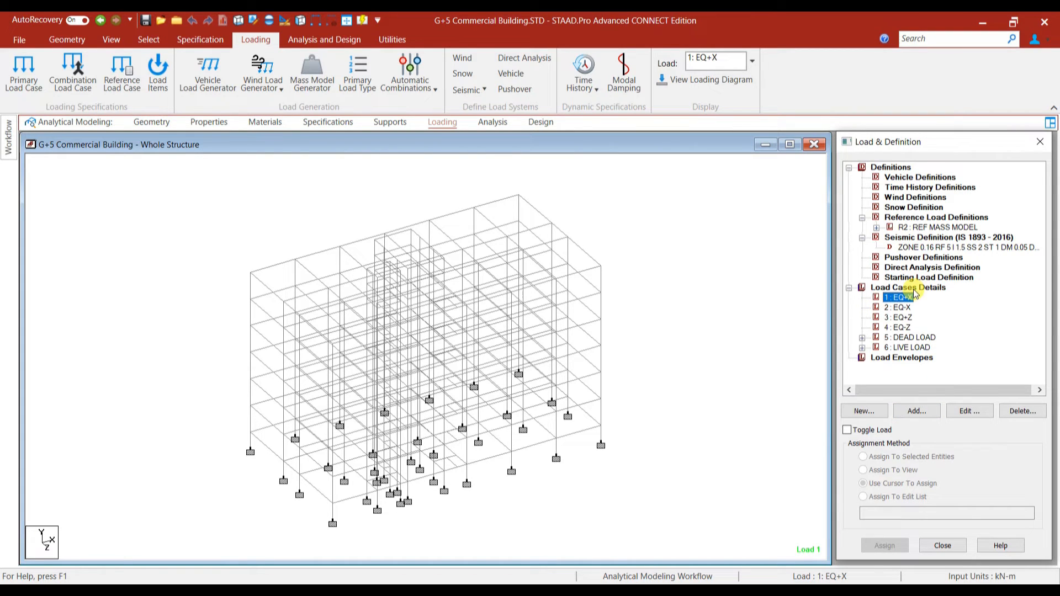
pyautogui.click(917, 416)
pyautogui.click(251, 253)
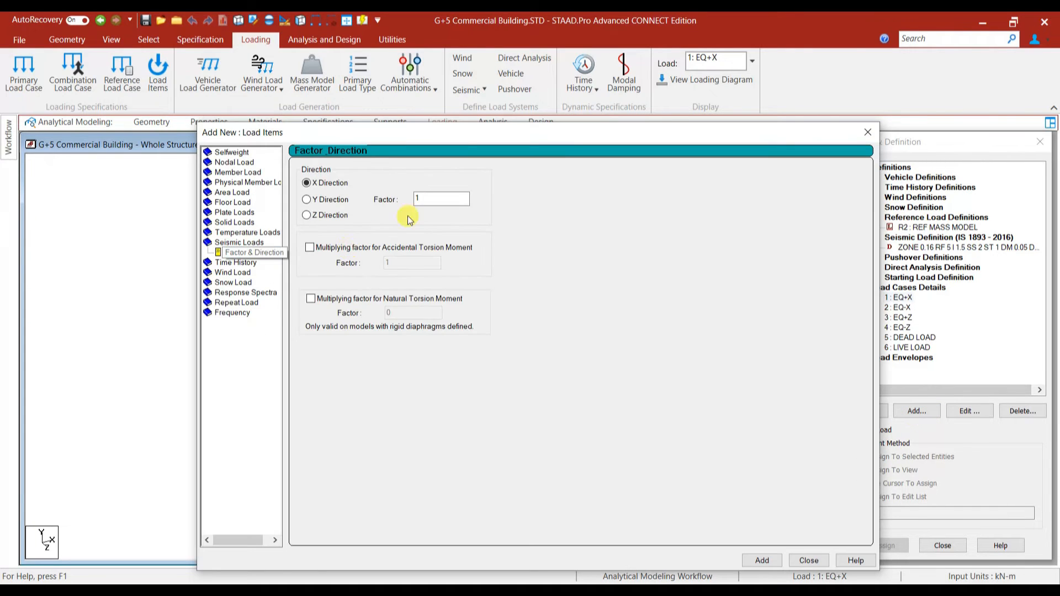
pyautogui.click(765, 560)
# Add an X-direction seismic load with factor -1 to load case EQ-X.
pyautogui.click(936, 417)
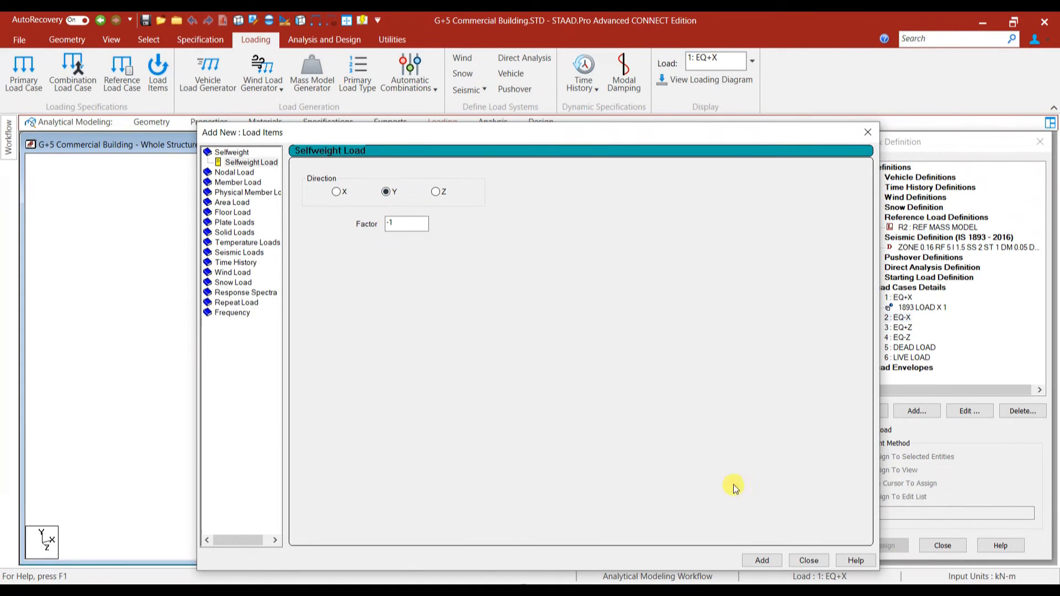
pyautogui.click(760, 562)
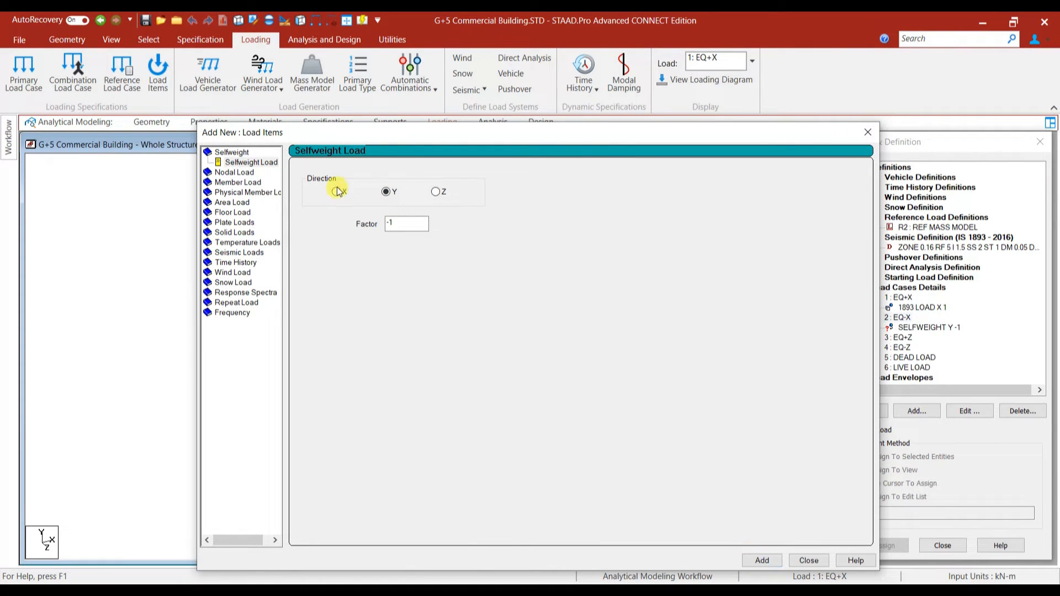
pyautogui.click(243, 253)
pyautogui.moveTo(425, 199); pyautogui.dragTo(382, 210)
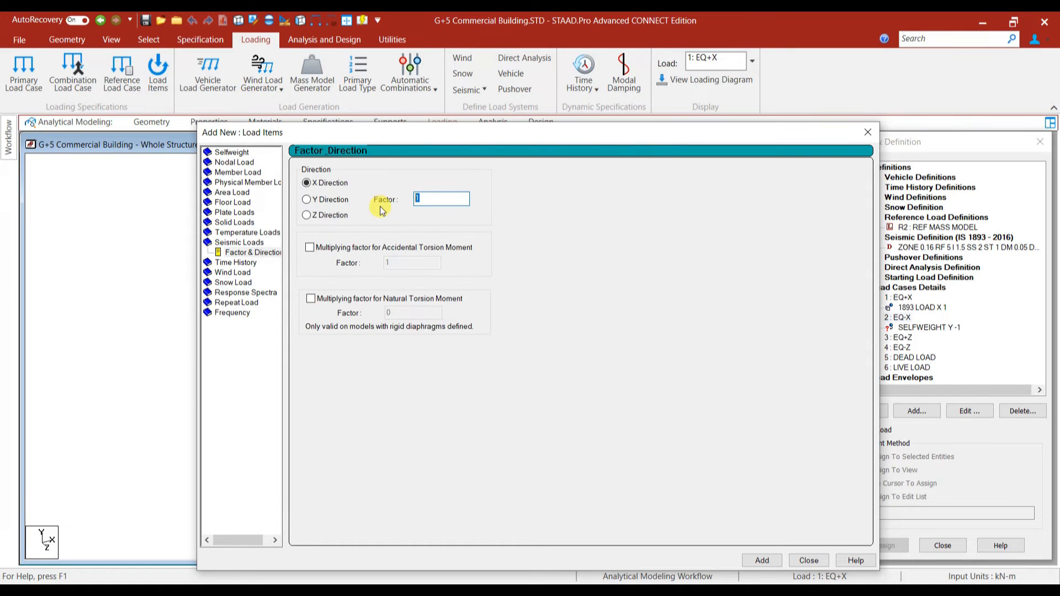
pyautogui.write('-1')
pyautogui.click(762, 560)
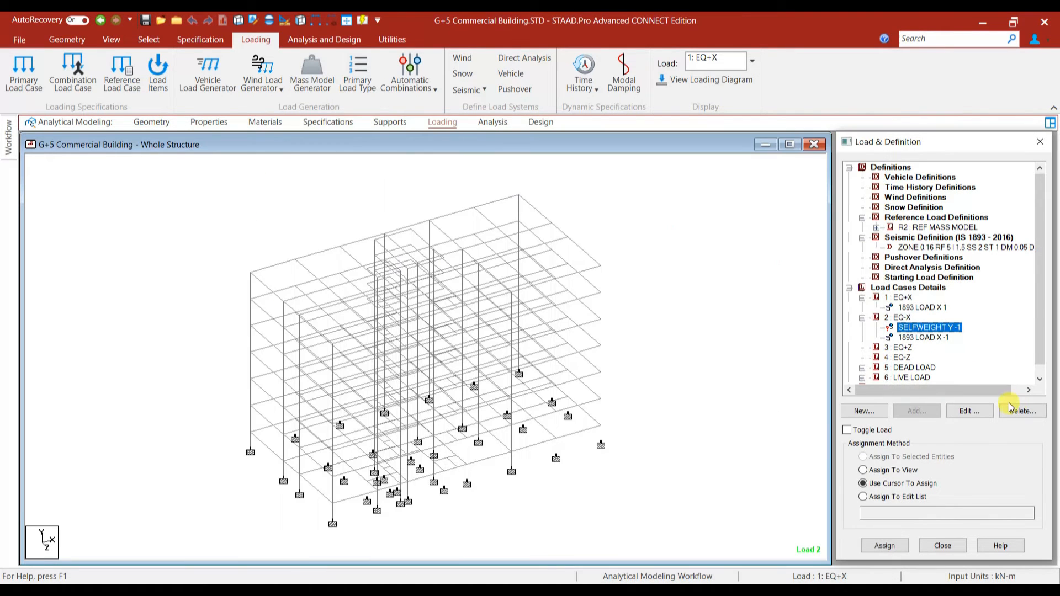
# Add an X-direction seismic load with factor 1 to load case EQ+Z.
pyautogui.click(905, 338)
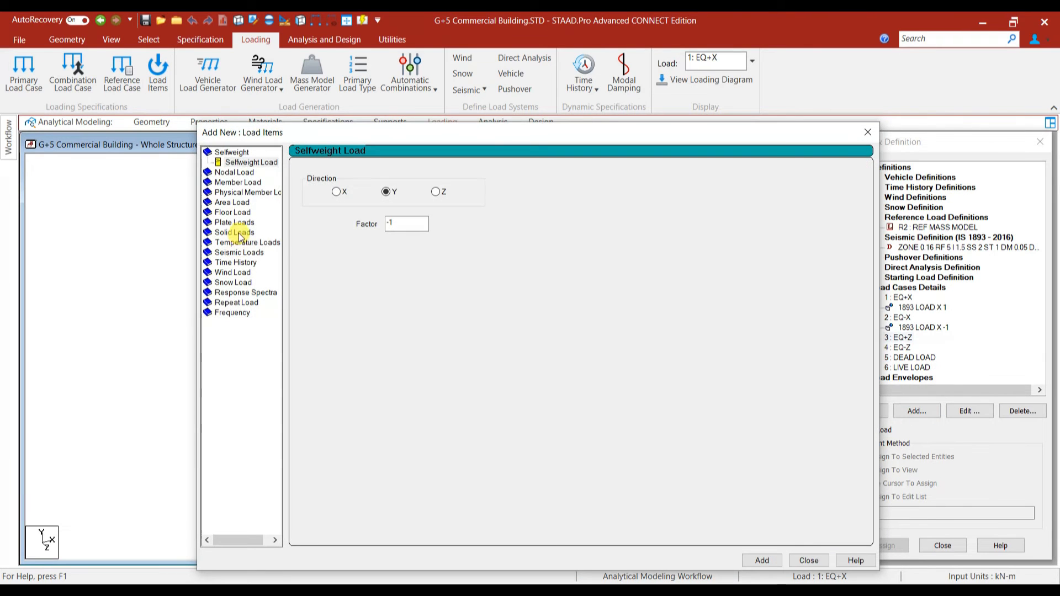
pyautogui.click(246, 253)
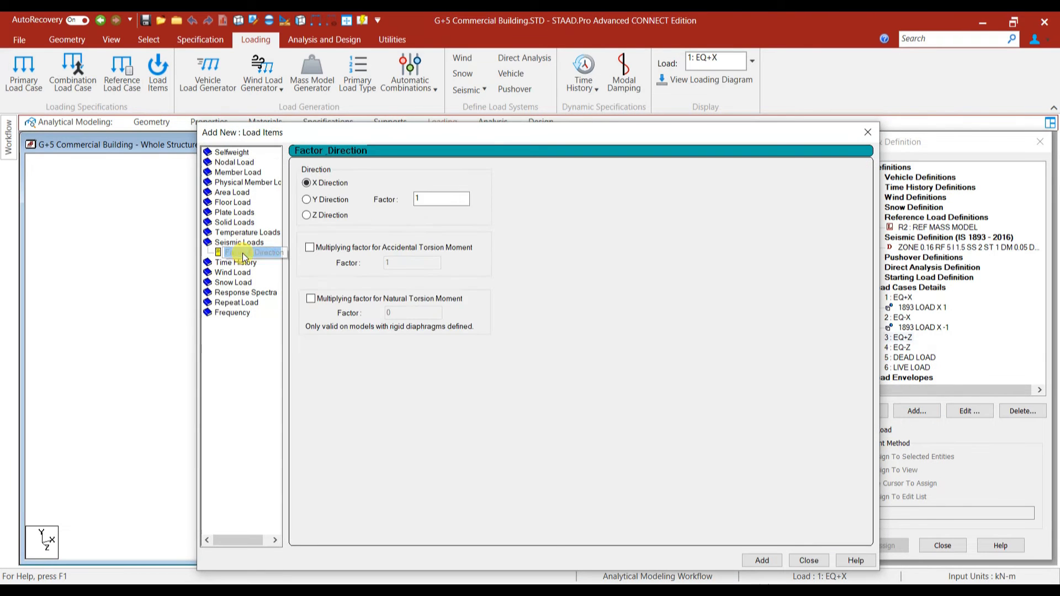
pyautogui.click(762, 561)
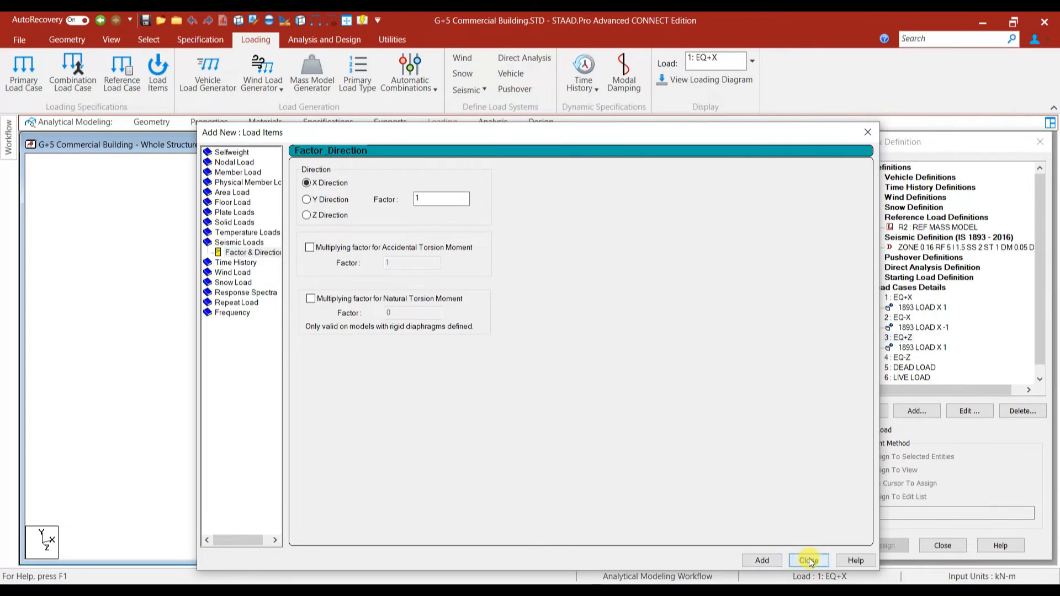
pyautogui.click(809, 561)
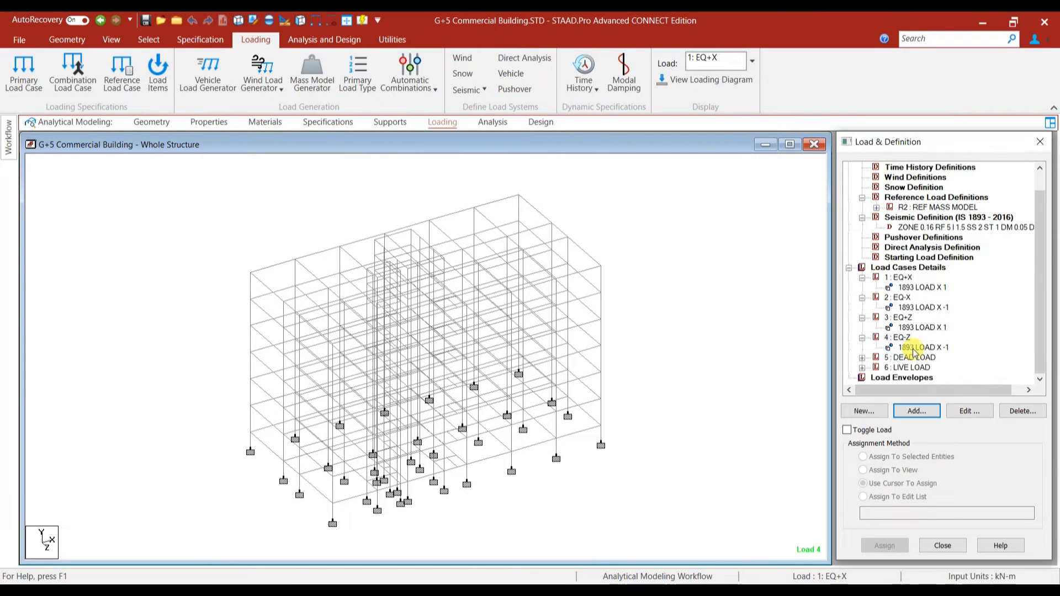
# Create primary load case 7 with loading type Seismic-H and the title RS+X.
pyautogui.click(914, 268)
pyautogui.click(917, 411)
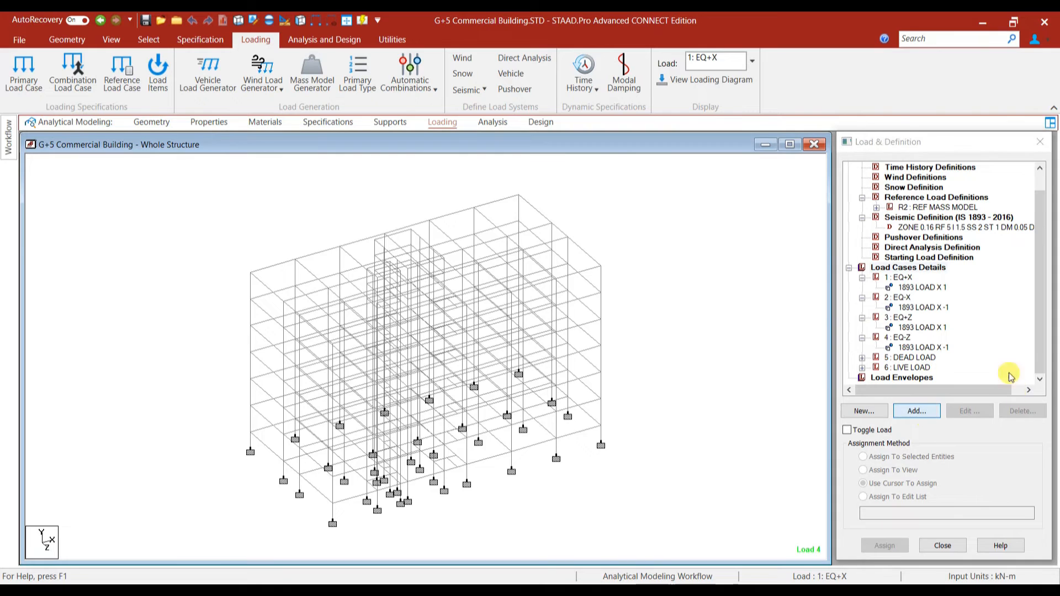
pyautogui.click(599, 239)
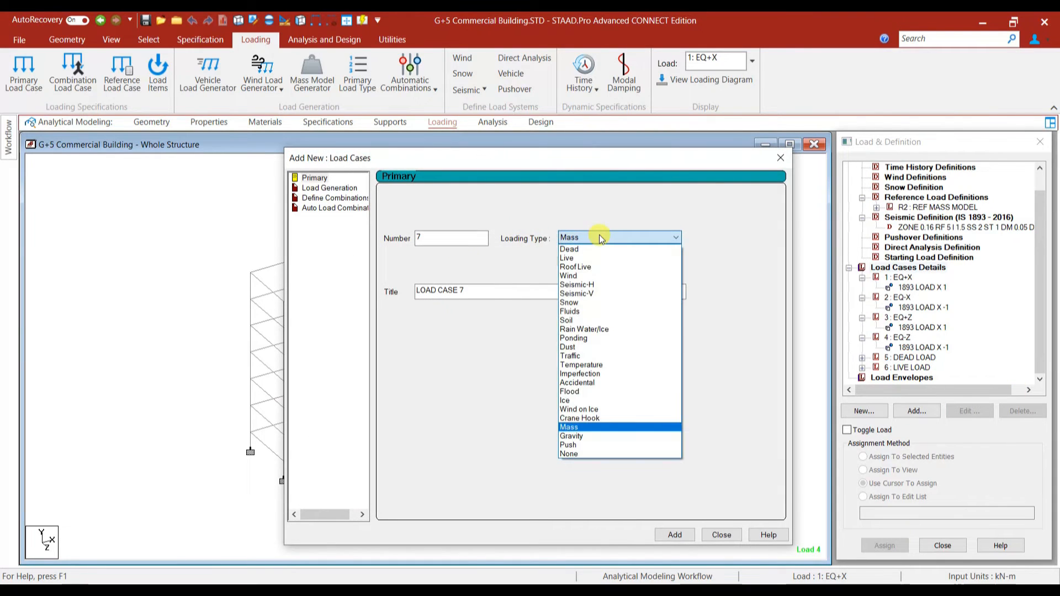
pyautogui.click(590, 286)
pyautogui.moveTo(467, 291); pyautogui.dragTo(409, 300)
pyautogui.write('RS+X')
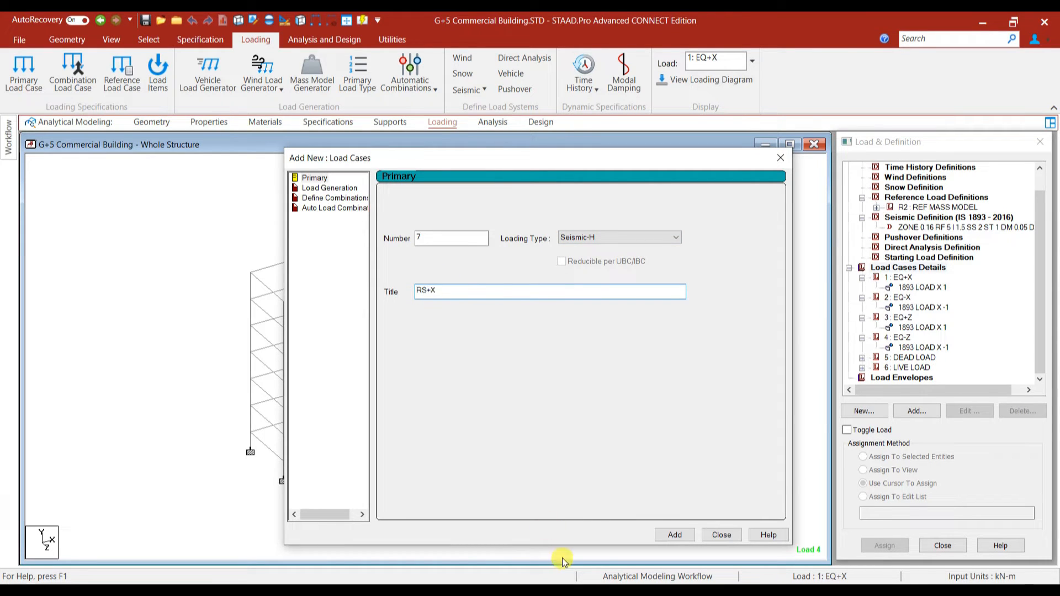
pyautogui.click(675, 535)
# Create Seismic-H primary load cases 8, 9 and 10 titled RS-X, RS+Z and RS-Z.
pyautogui.moveTo(468, 292); pyautogui.dragTo(394, 296)
pyautogui.write('R')
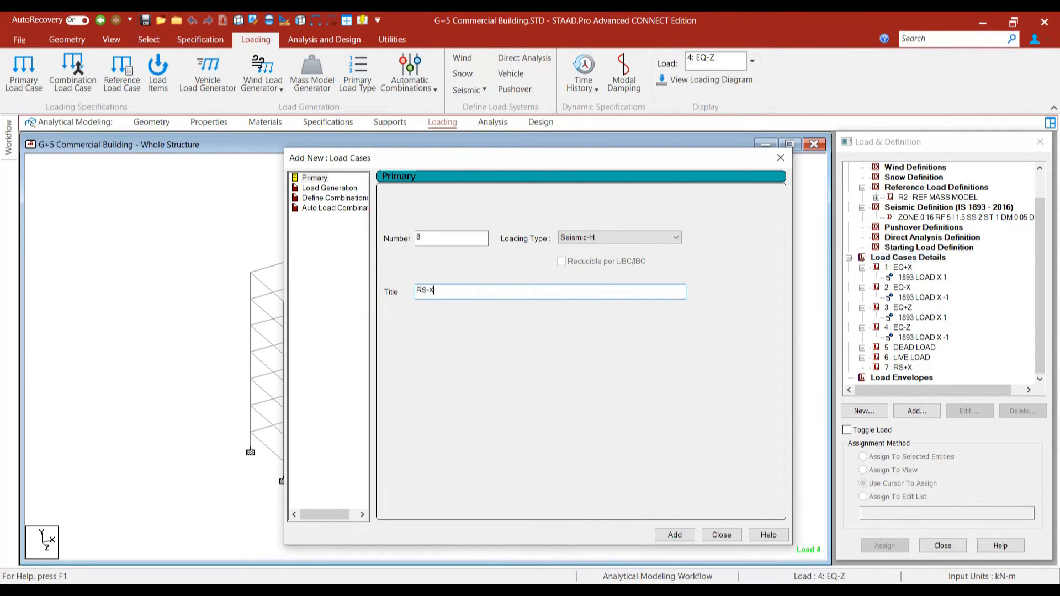
pyautogui.click(675, 534)
pyautogui.moveTo(468, 291); pyautogui.dragTo(394, 296)
pyautogui.write('RS')
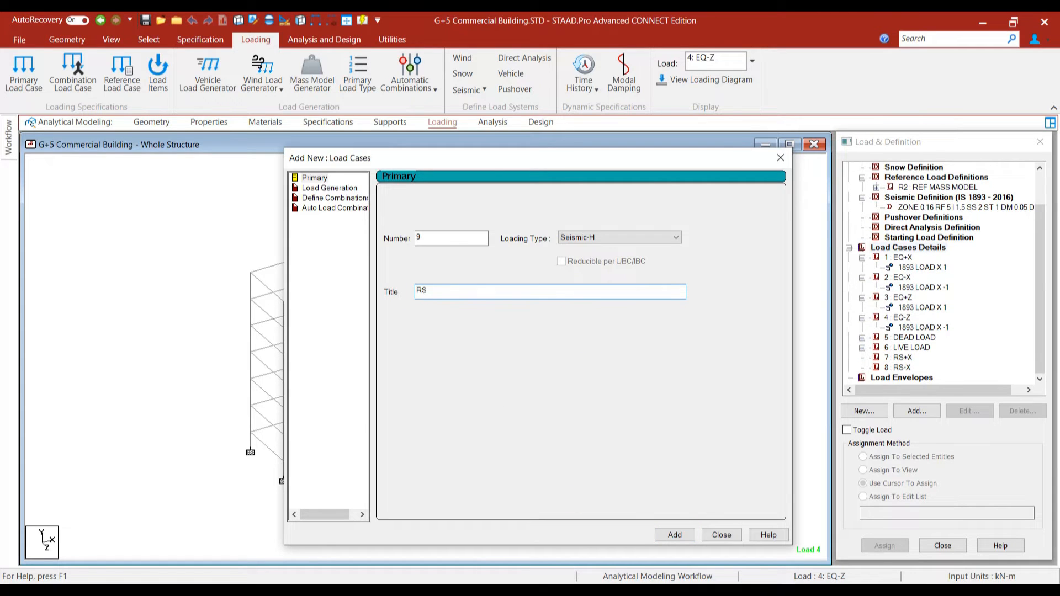
pyautogui.click(675, 535)
pyautogui.moveTo(470, 292); pyautogui.dragTo(393, 296)
pyautogui.write('RS')
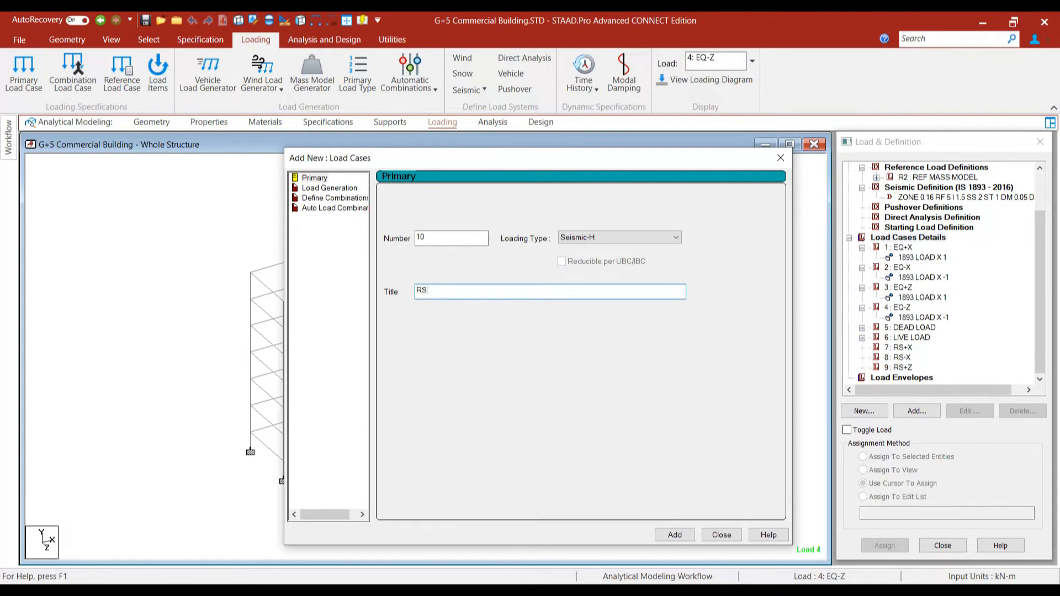
pyautogui.click(675, 534)
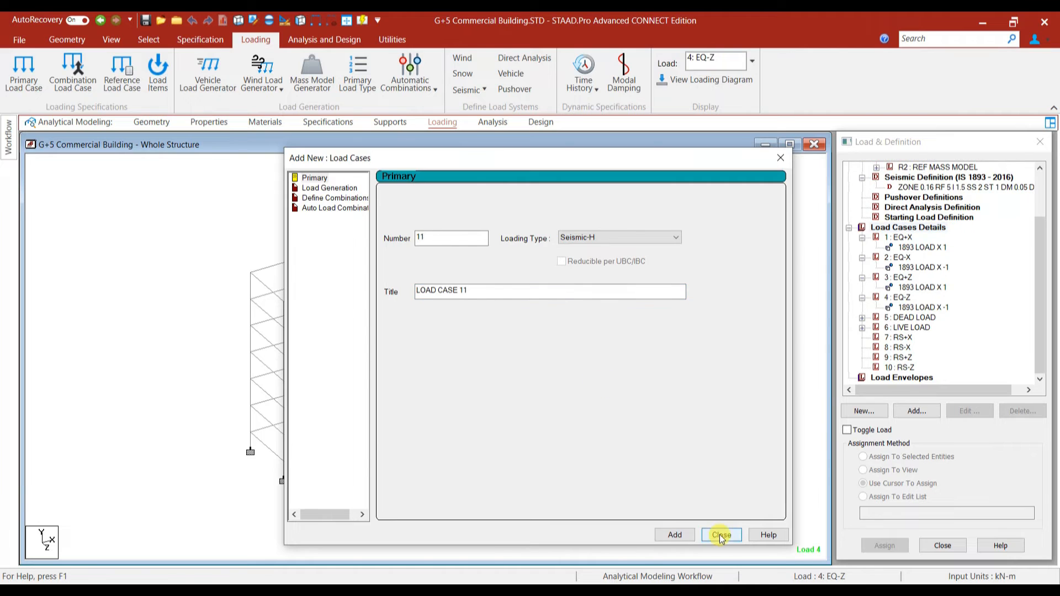
pyautogui.click(721, 535)
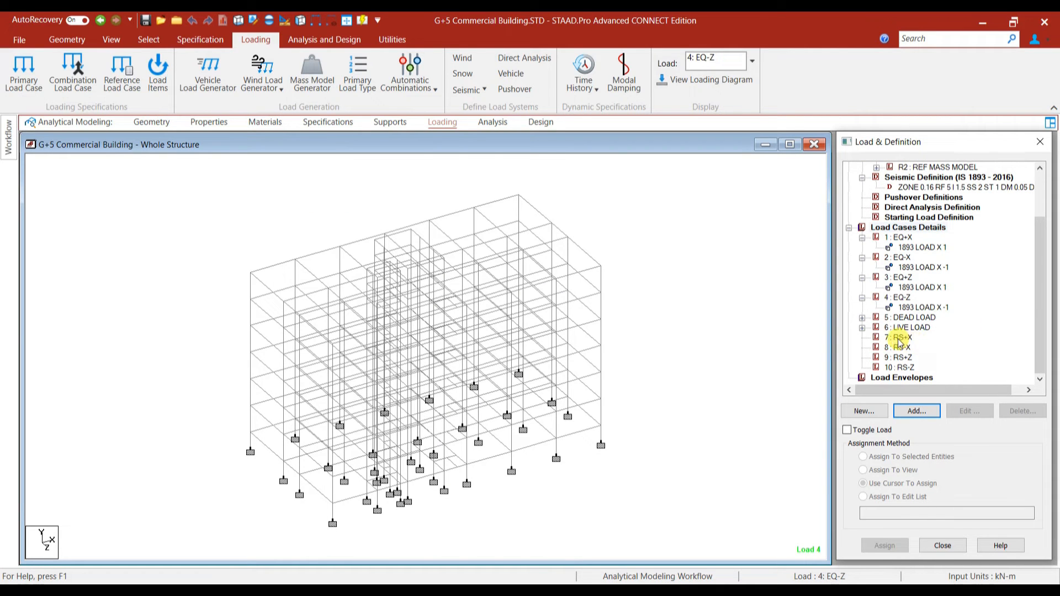
# Start a response spectrum load for case RS+X with code IS 1893 (Part 1): 2016 and the CQC combination method.
pyautogui.click(901, 348)
pyautogui.click(916, 411)
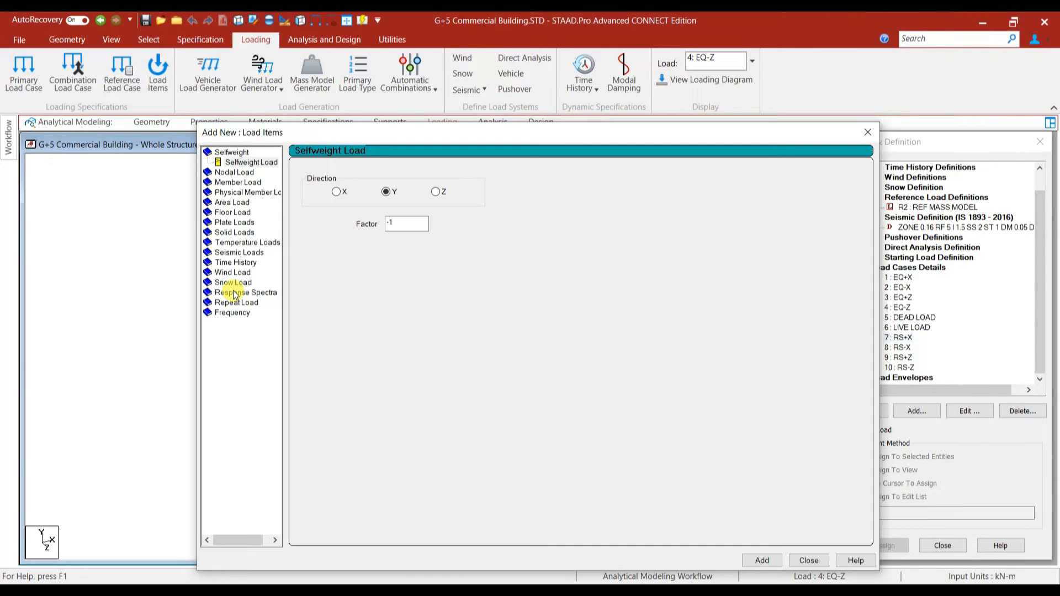
pyautogui.click(234, 293)
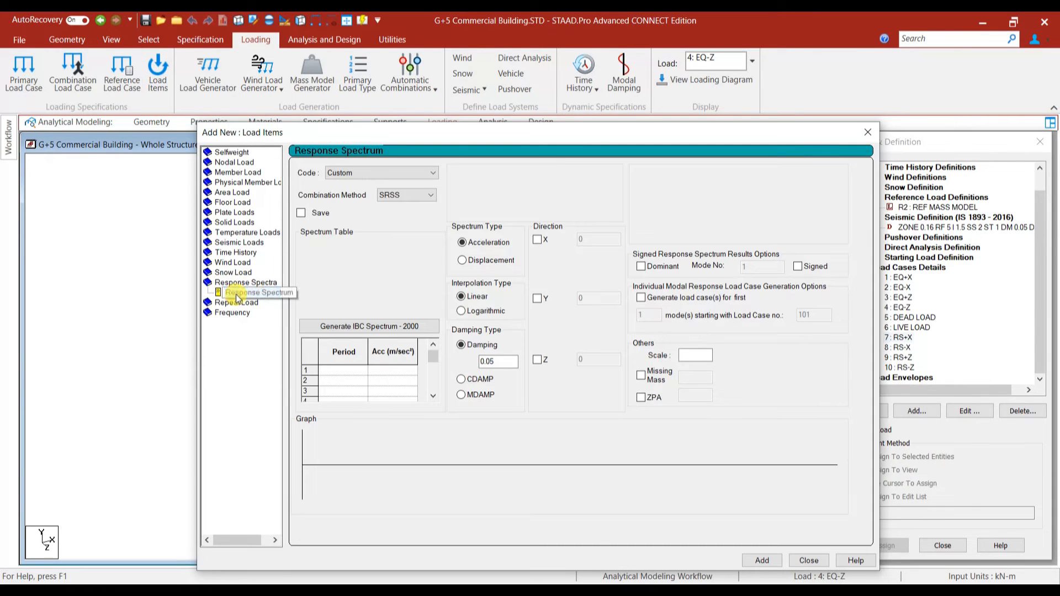
pyautogui.click(356, 174)
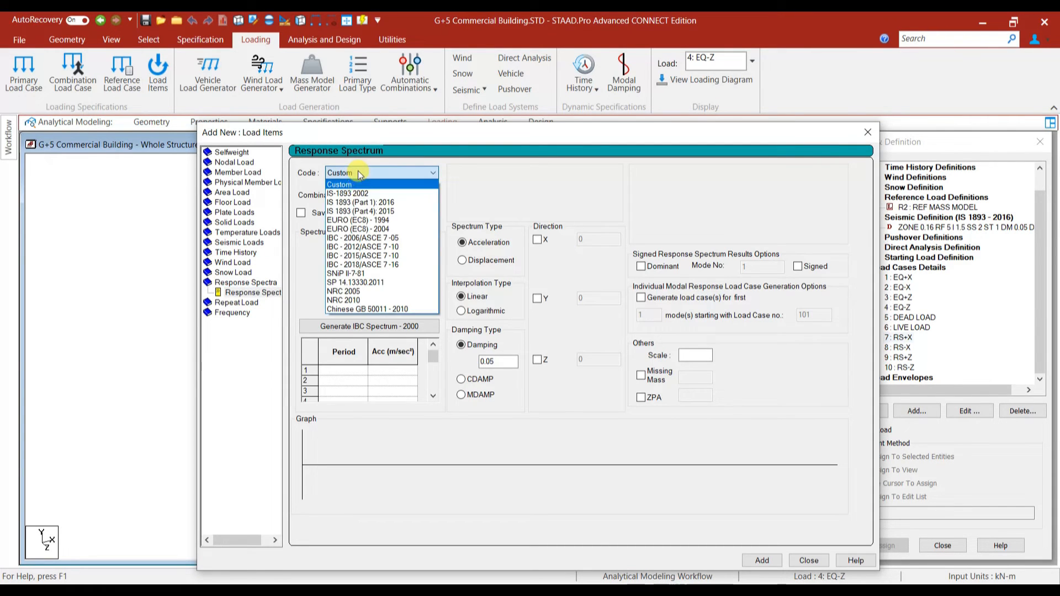
pyautogui.click(389, 203)
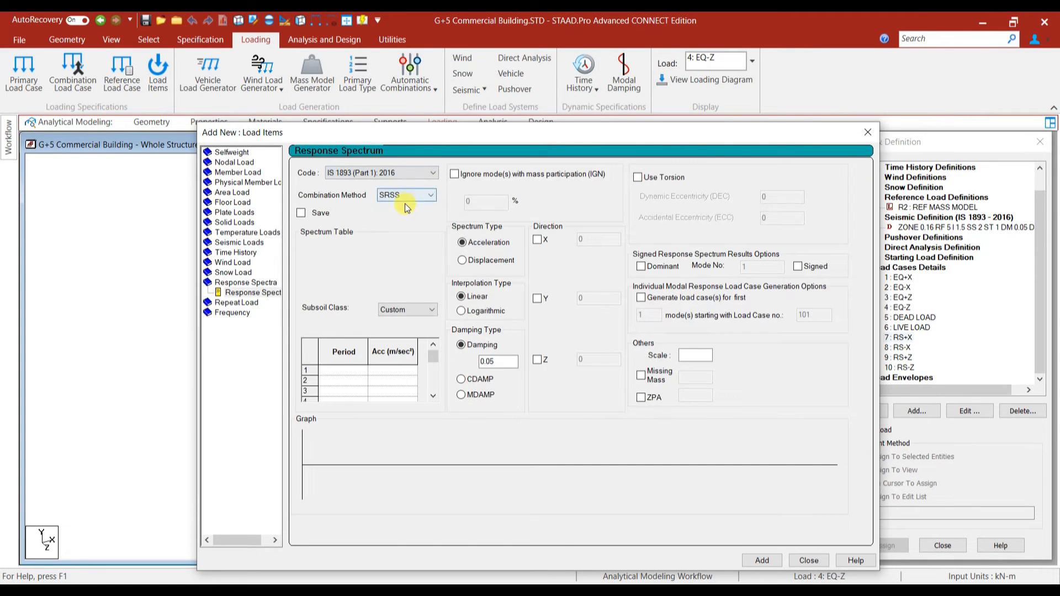
pyautogui.click(407, 196)
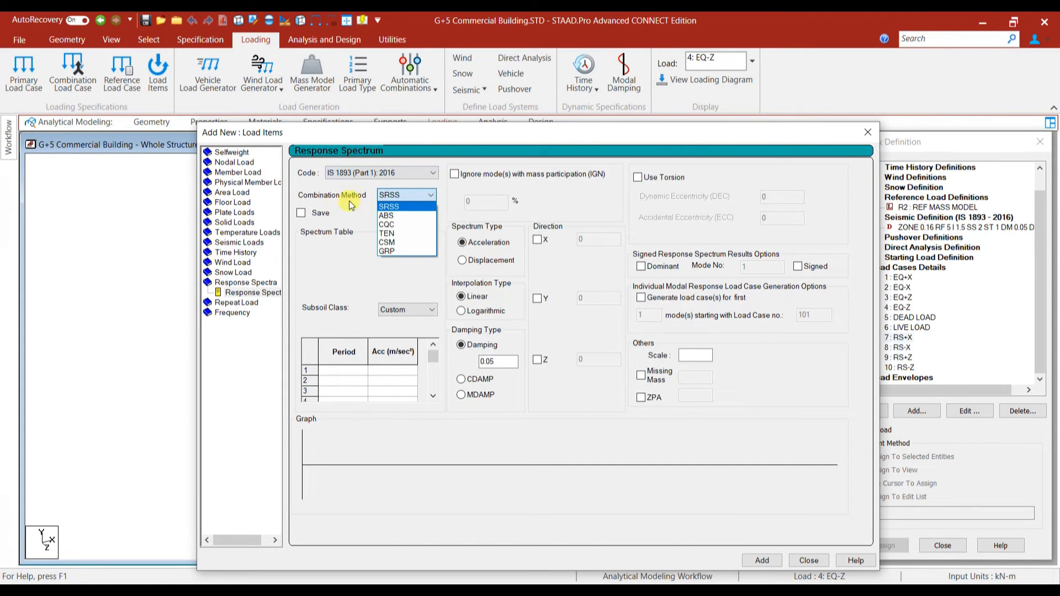
pyautogui.click(387, 224)
# Set the spectrum's subsoil class to Medium Soil and its X direction factor to 0.024, and add it to RS+X.
pyautogui.click(407, 310)
pyautogui.click(395, 330)
pyautogui.click(537, 239)
pyautogui.moveTo(614, 238); pyautogui.dragTo(562, 238)
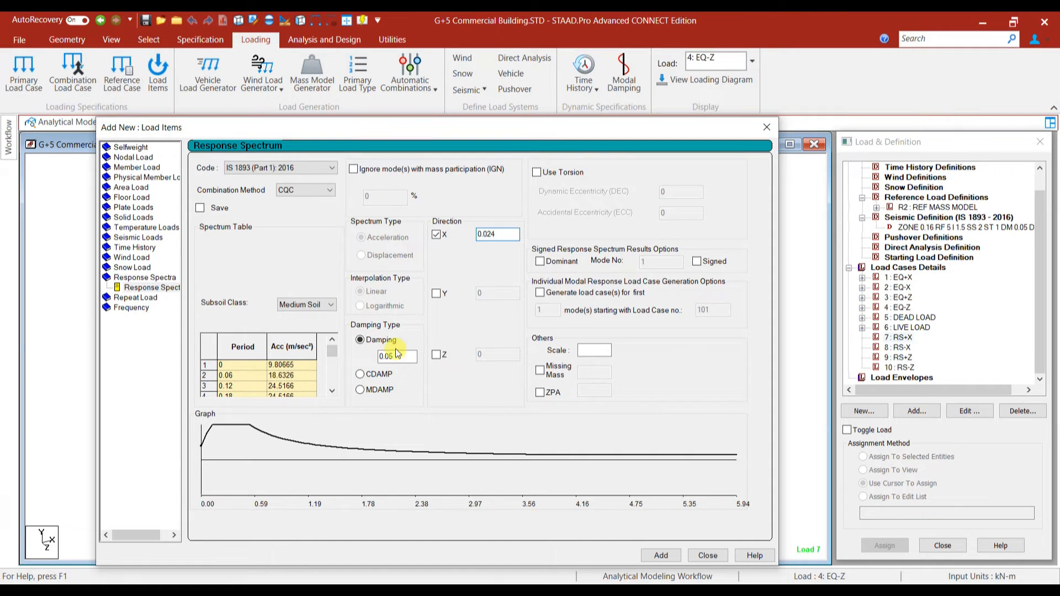
pyautogui.click(660, 556)
pyautogui.scroll(-1, 1041, 287)
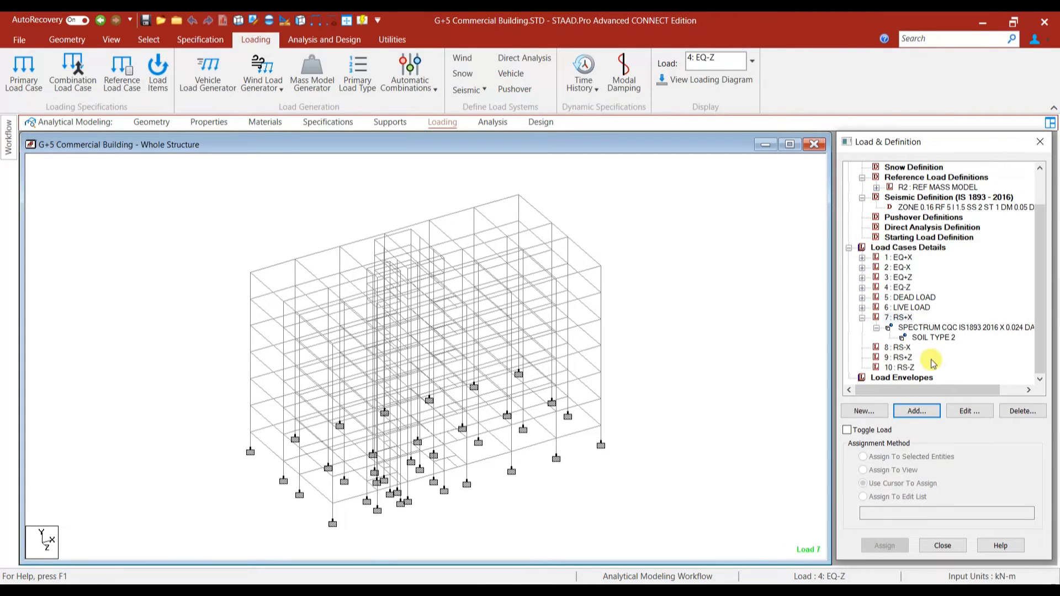
# Start a response spectrum load for case RS-X with code IS 1893 (Part 1): 2016 and the CQC combination method.
pyautogui.click(897, 348)
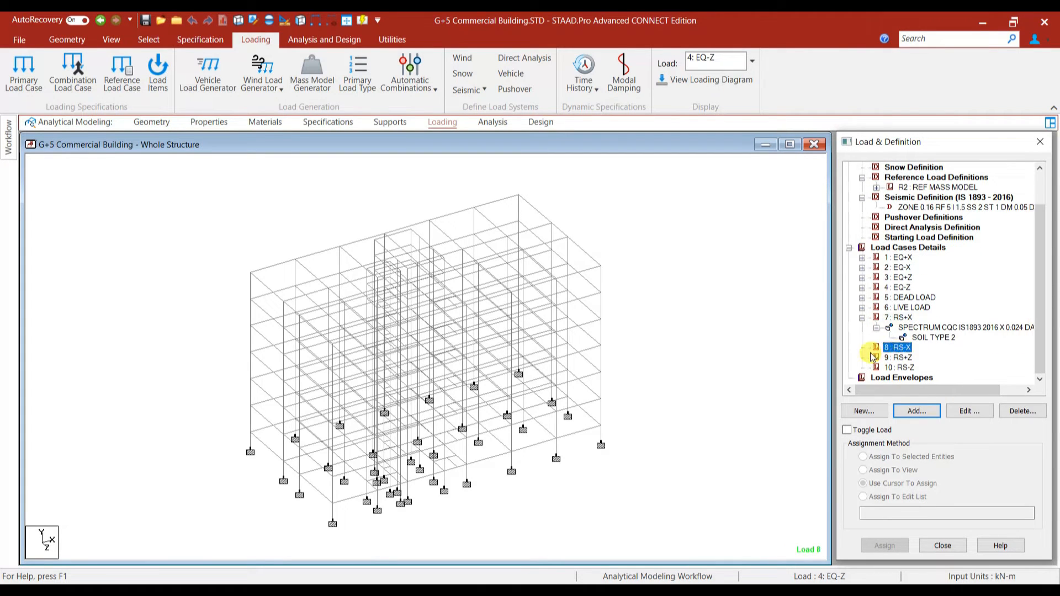
pyautogui.click(918, 412)
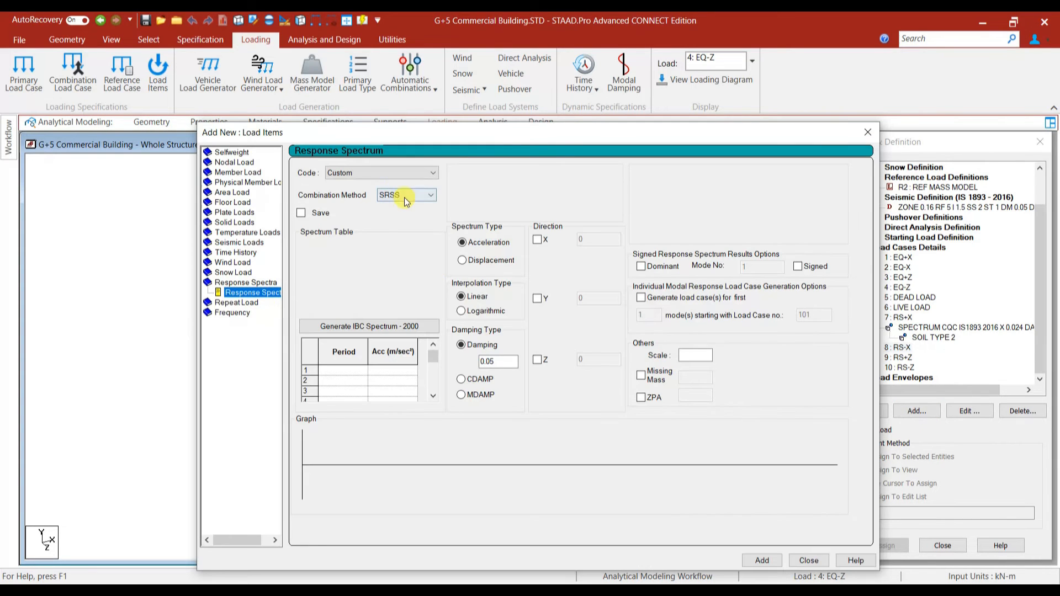
pyautogui.click(392, 174)
pyautogui.click(397, 233)
# Set the spectrum's subsoil class to Medium Soil and its X direction factor to -0.024, and add it to RS-X.
pyautogui.click(419, 310)
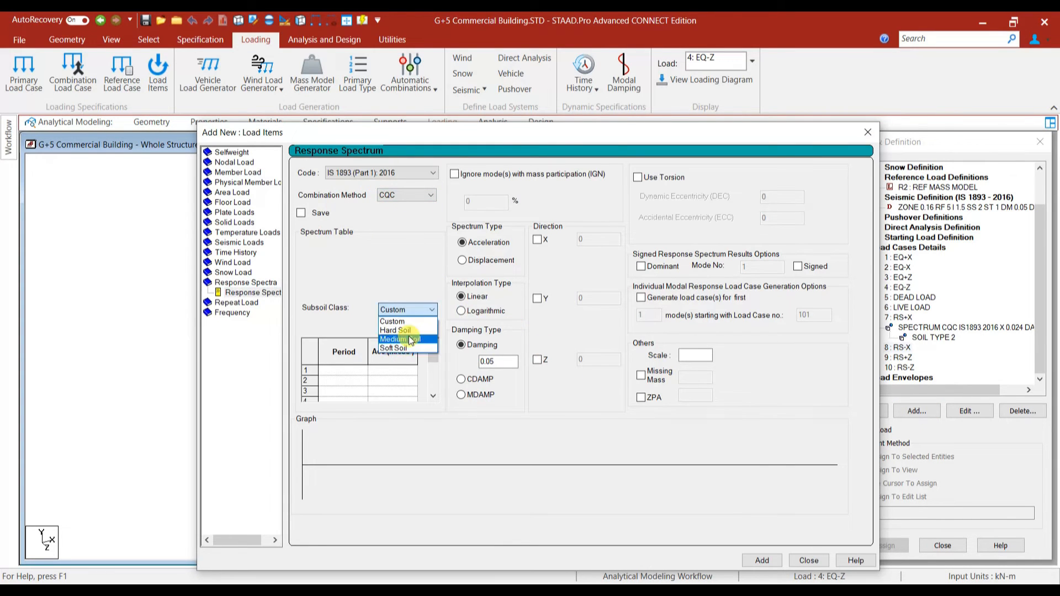
pyautogui.click(411, 340)
pyautogui.click(538, 241)
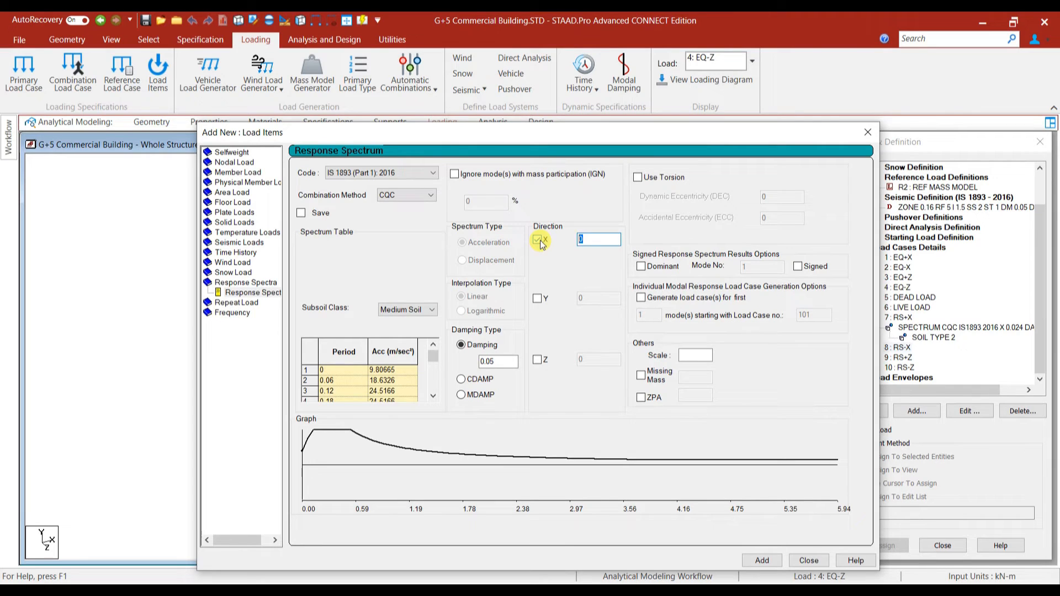
pyautogui.write('-0.024')
pyautogui.click(762, 560)
pyautogui.click(808, 560)
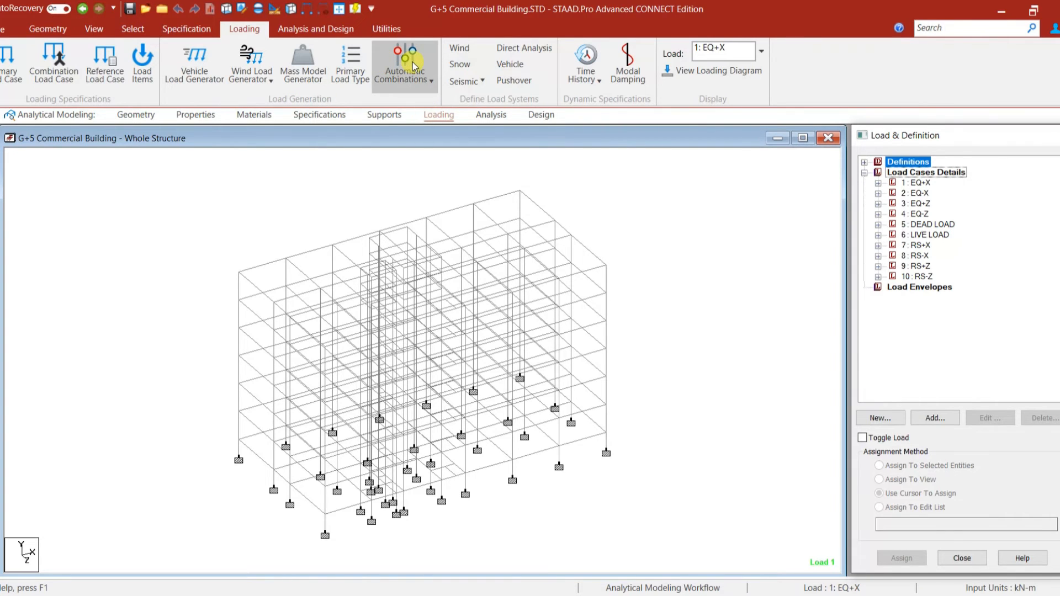
# Set up automatic load combinations with code IS:456/IS:800 and category IS456:2000 Table18, and list the existing load cases for reference.
pyautogui.click(416, 79)
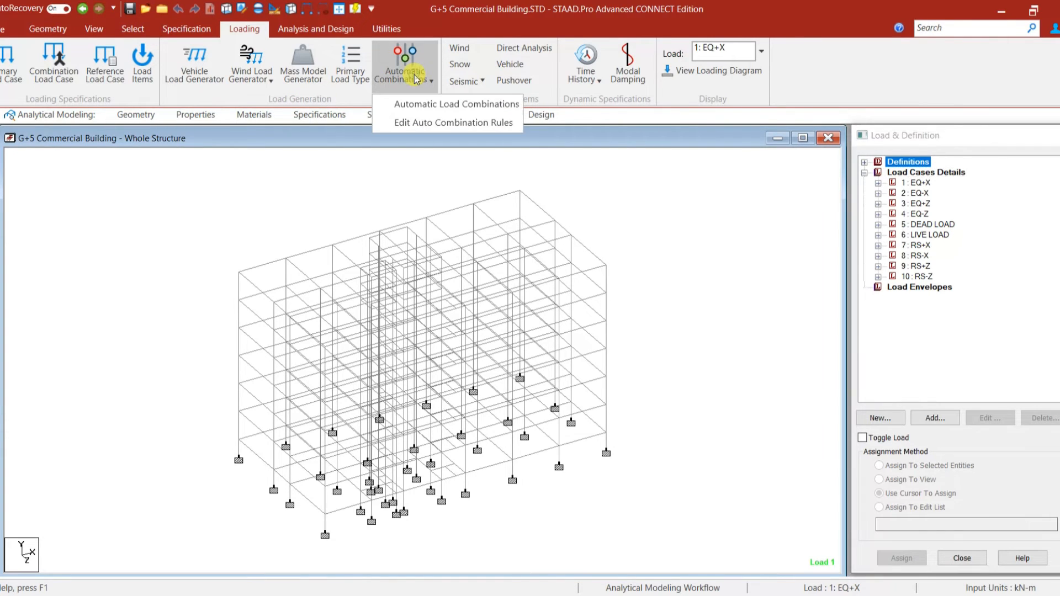
pyautogui.click(426, 104)
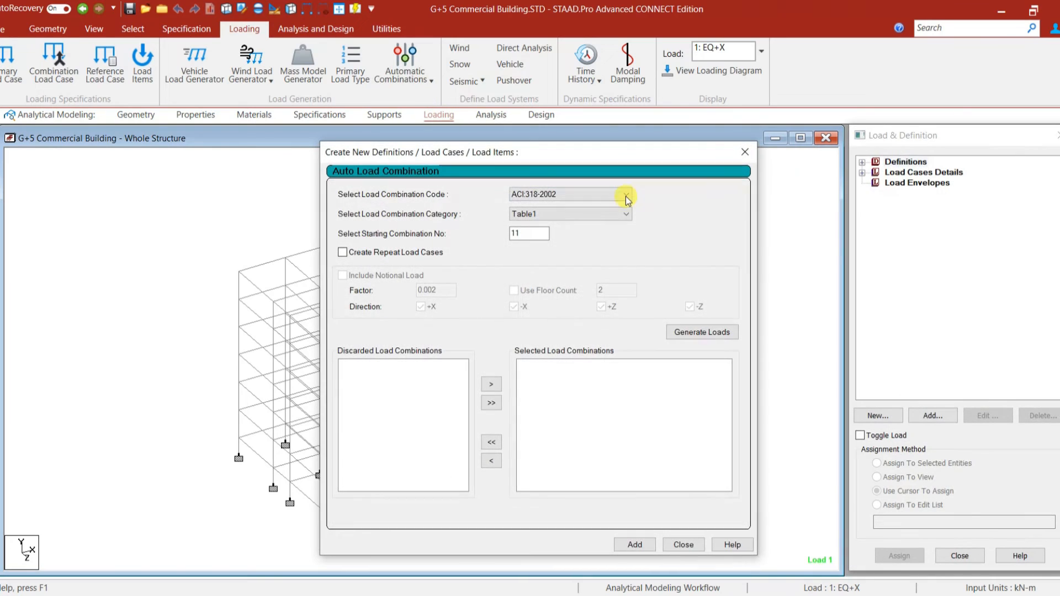
pyautogui.click(574, 196)
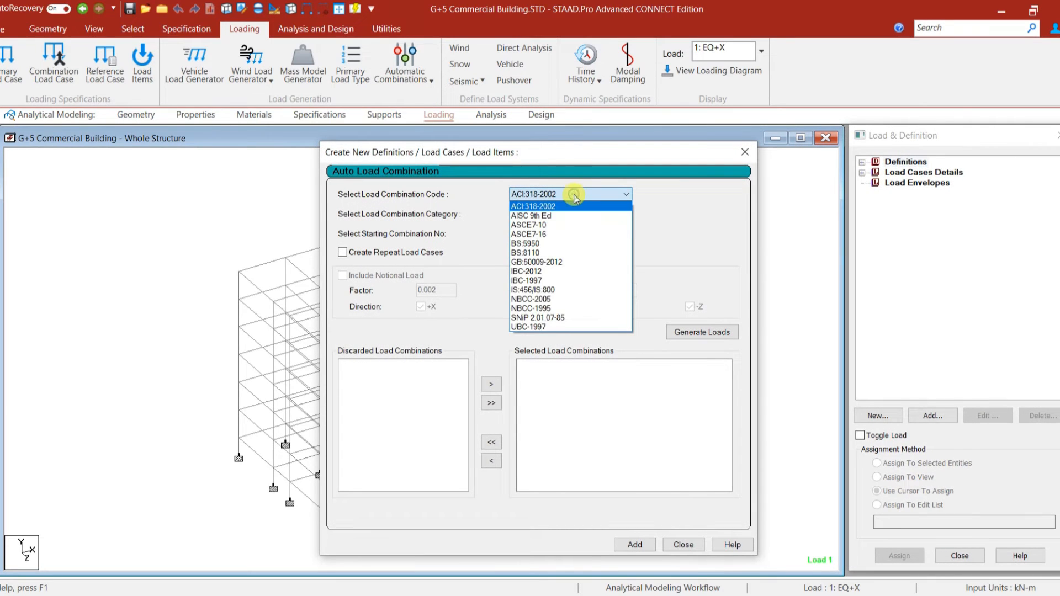
pyautogui.click(529, 291)
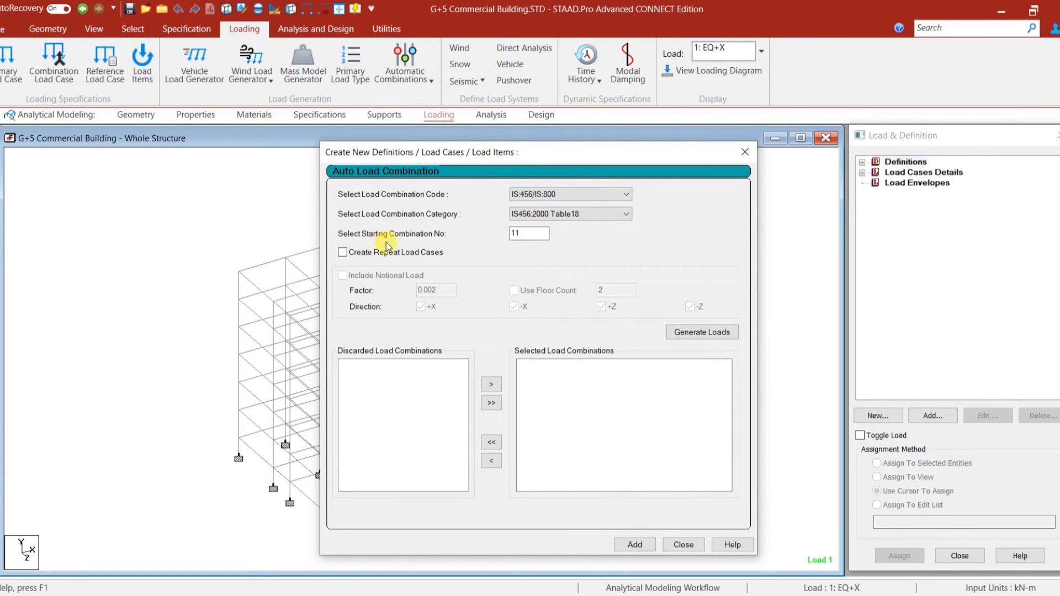
pyautogui.click(862, 173)
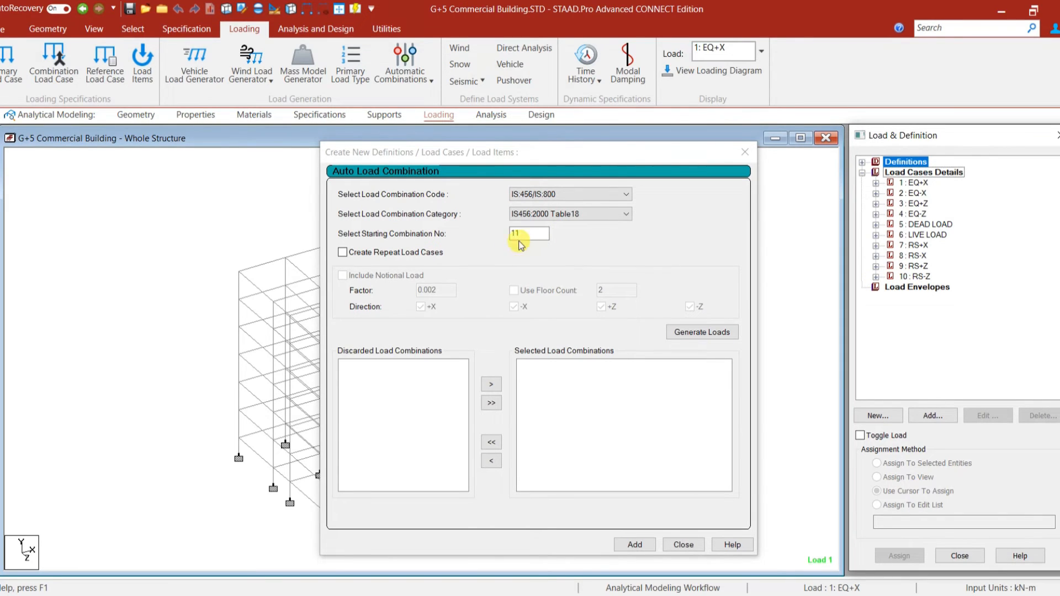
# Generate the automatic load combinations starting from number 11 and add all of them to the model.
pyautogui.click(690, 334)
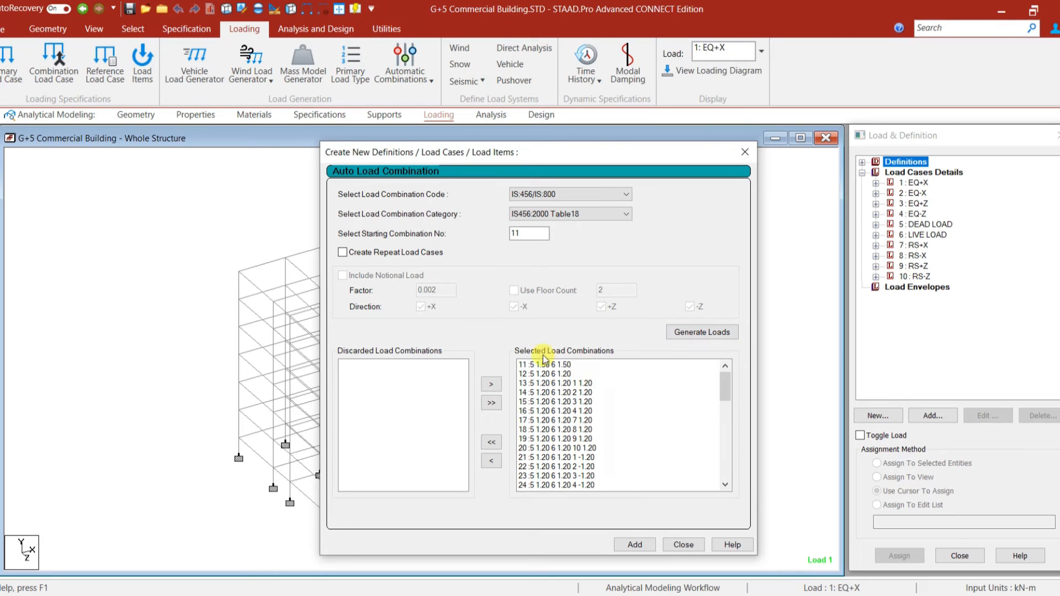
pyautogui.scroll(-13, 586, 403)
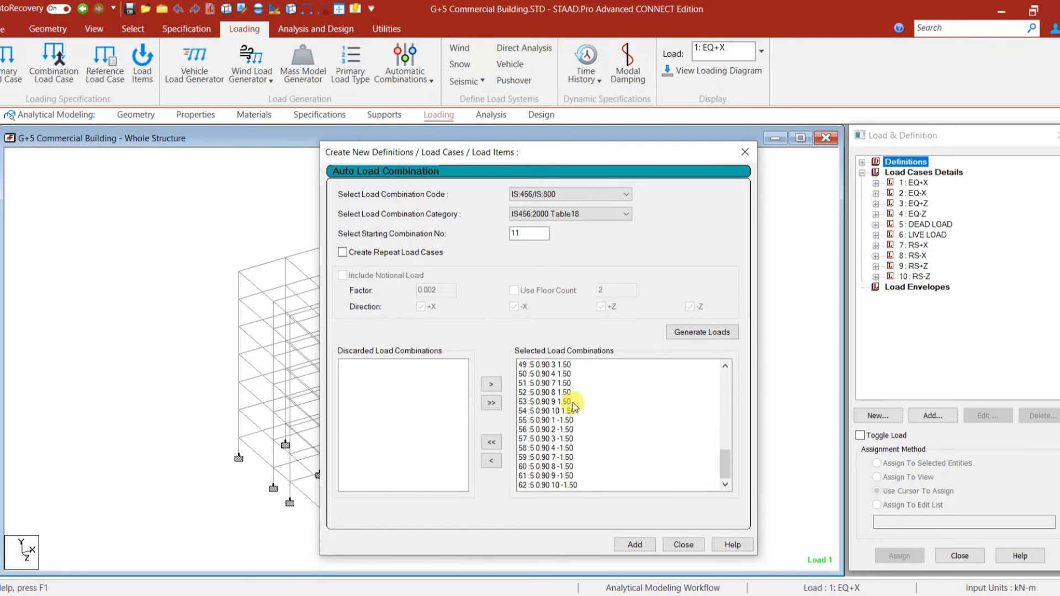
pyautogui.click(636, 545)
pyautogui.click(684, 546)
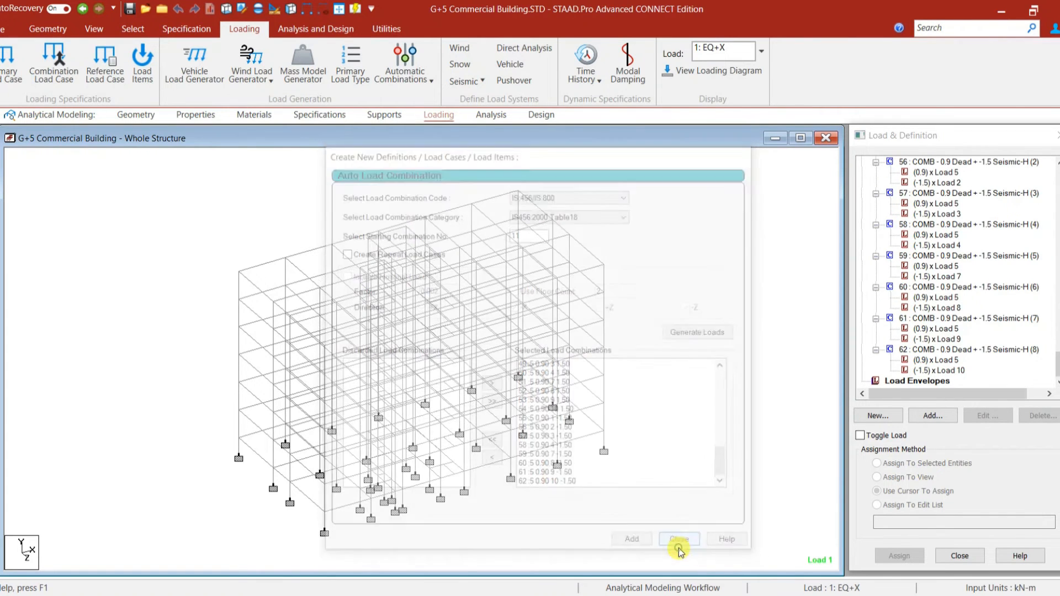
# Review the generated load combinations in the load case list and in the STAAD command file.
pyautogui.scroll(18, 967, 304)
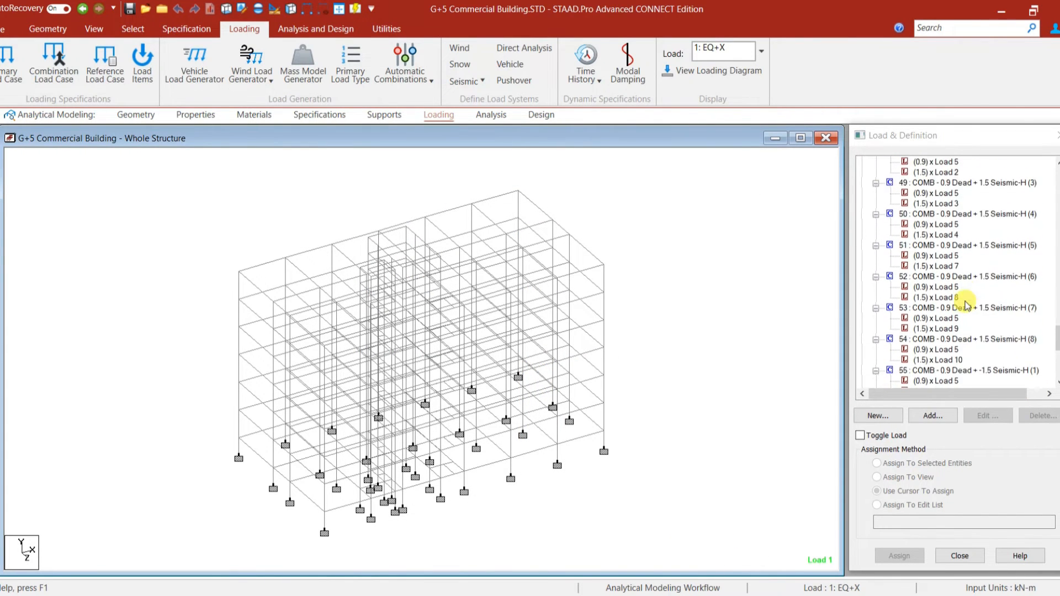
pyautogui.scroll(20, 966, 304)
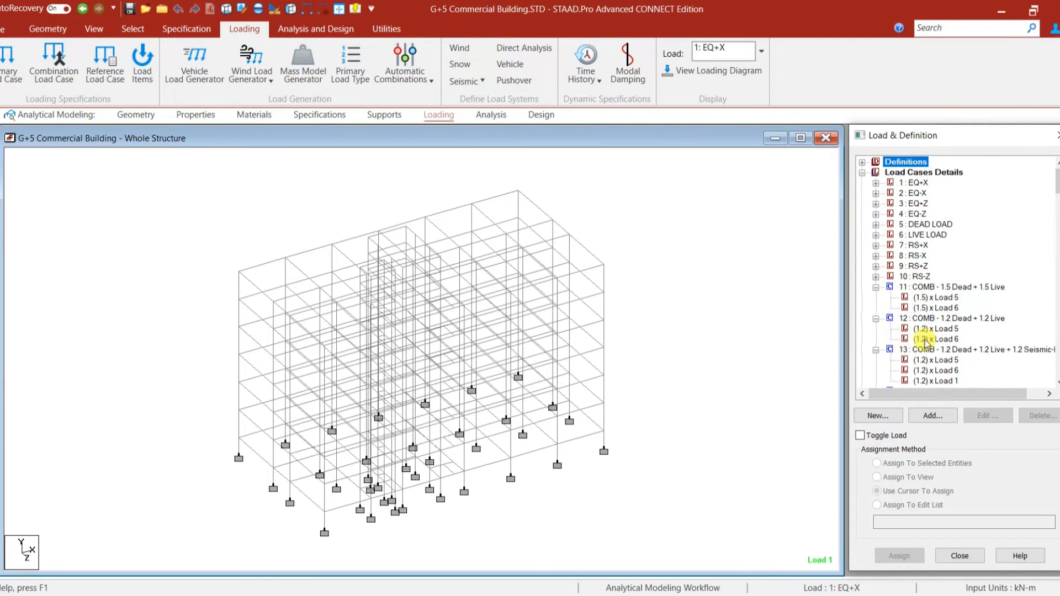
pyautogui.click(243, 9)
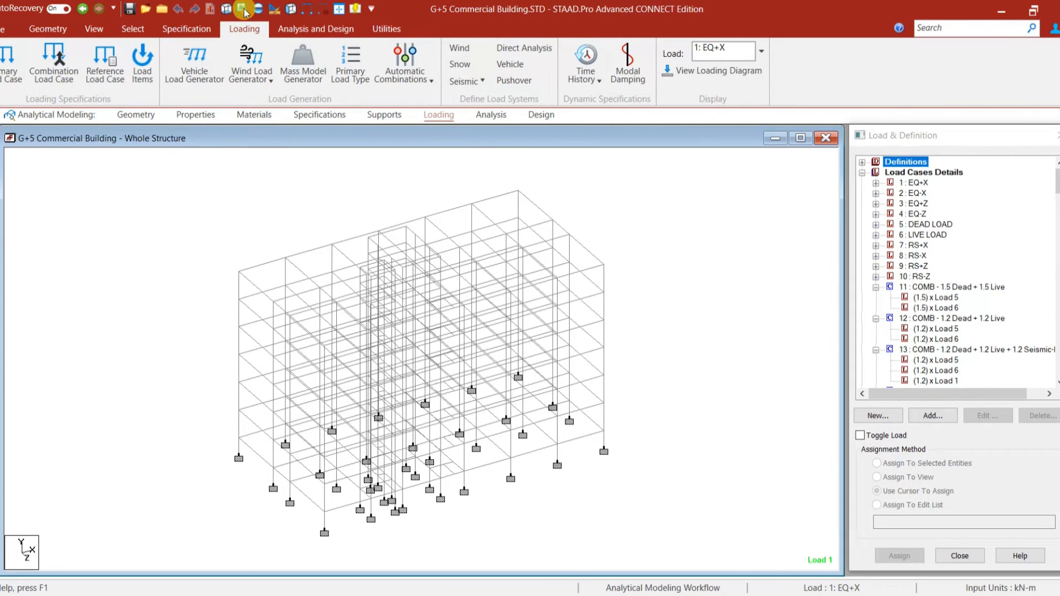
pyautogui.click(446, 378)
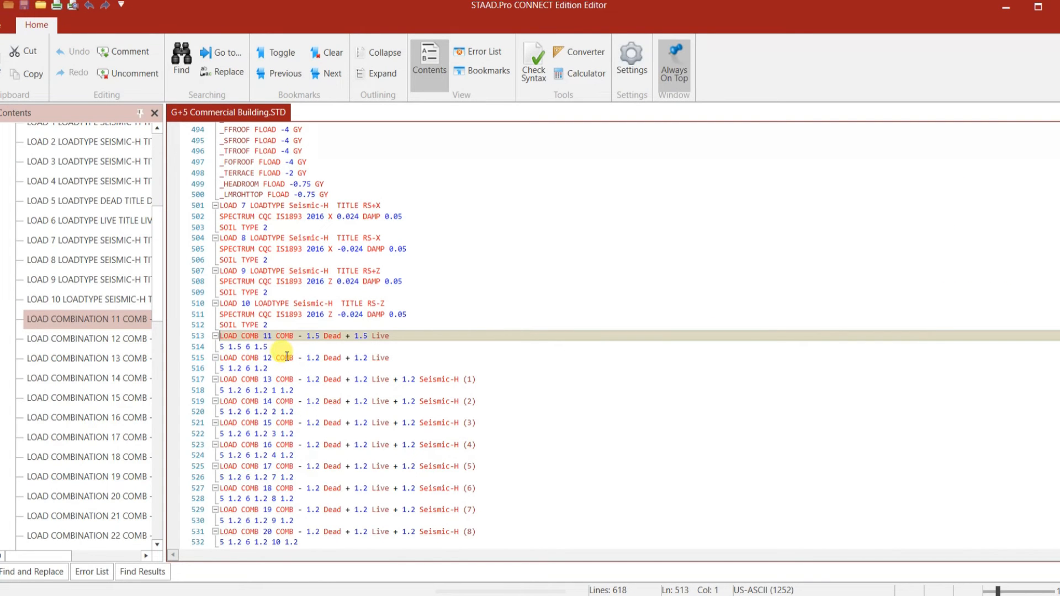
pyautogui.scroll(-11, 343, 350)
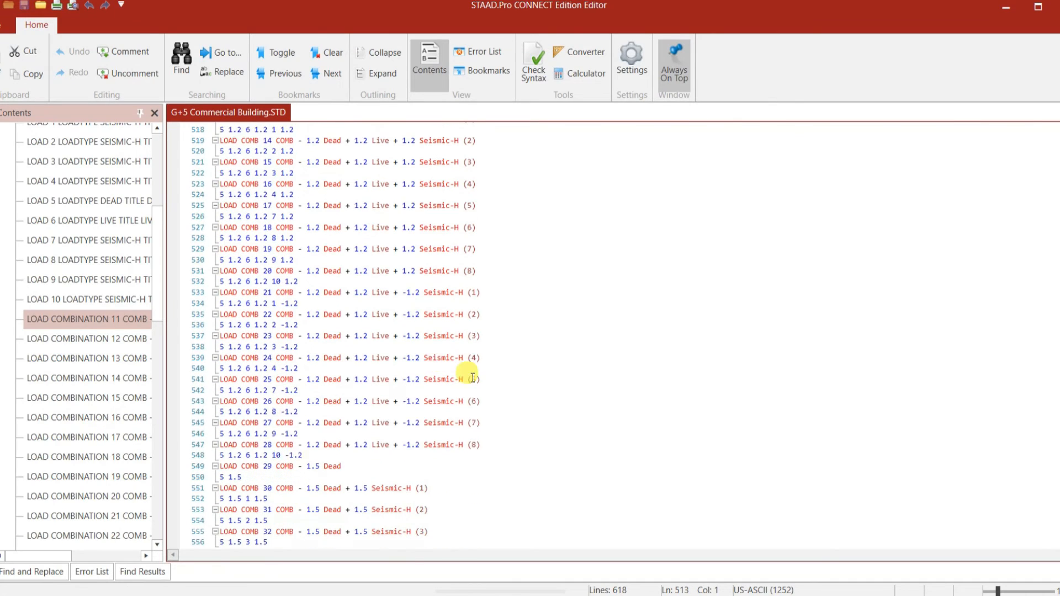
pyautogui.scroll(5, 422, 414)
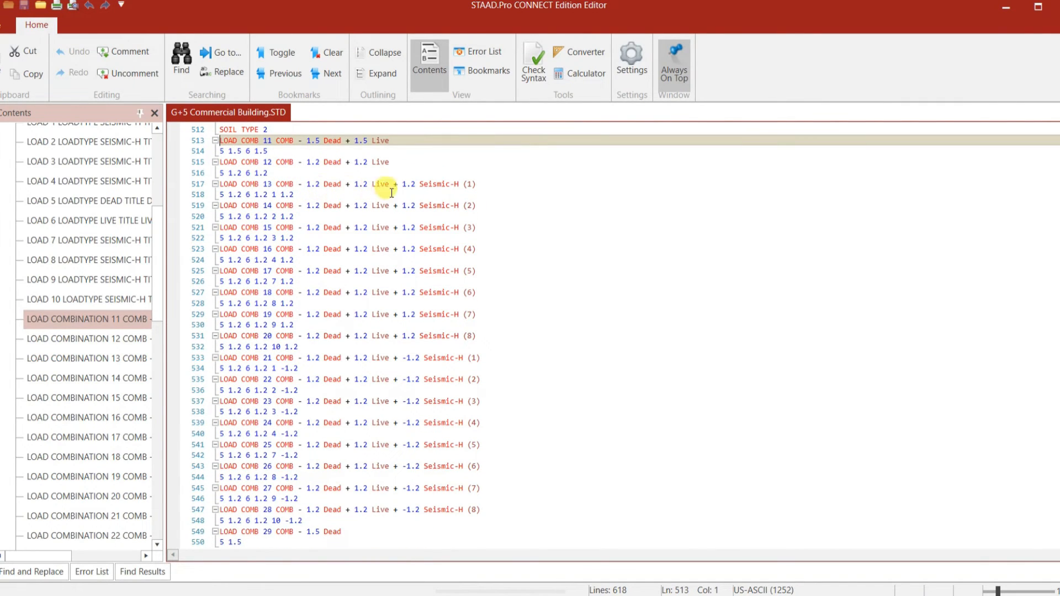
pyautogui.scroll(1, 448, 193)
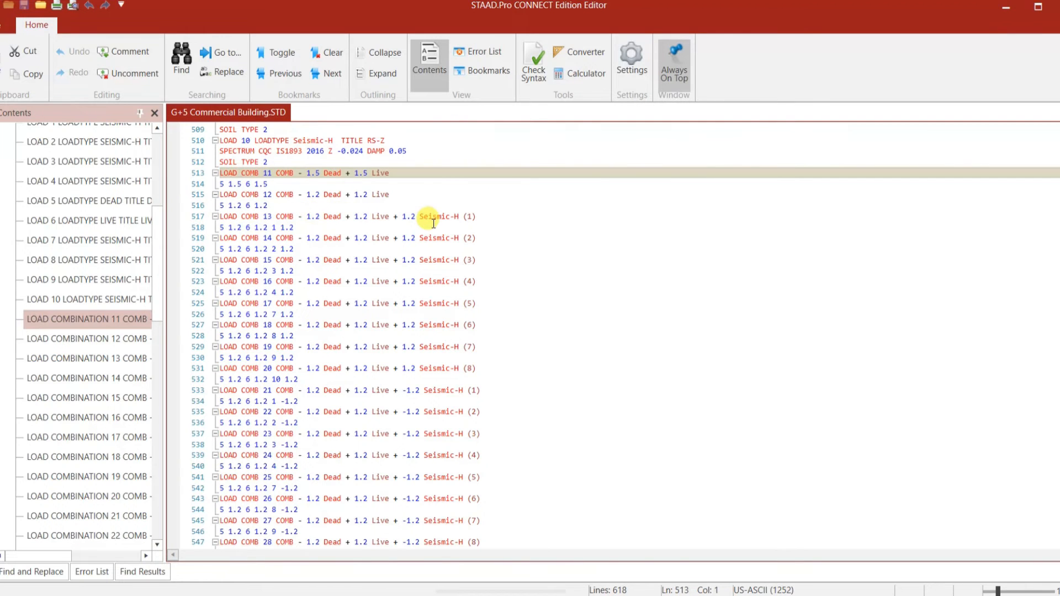
pyautogui.scroll(-11, 436, 224)
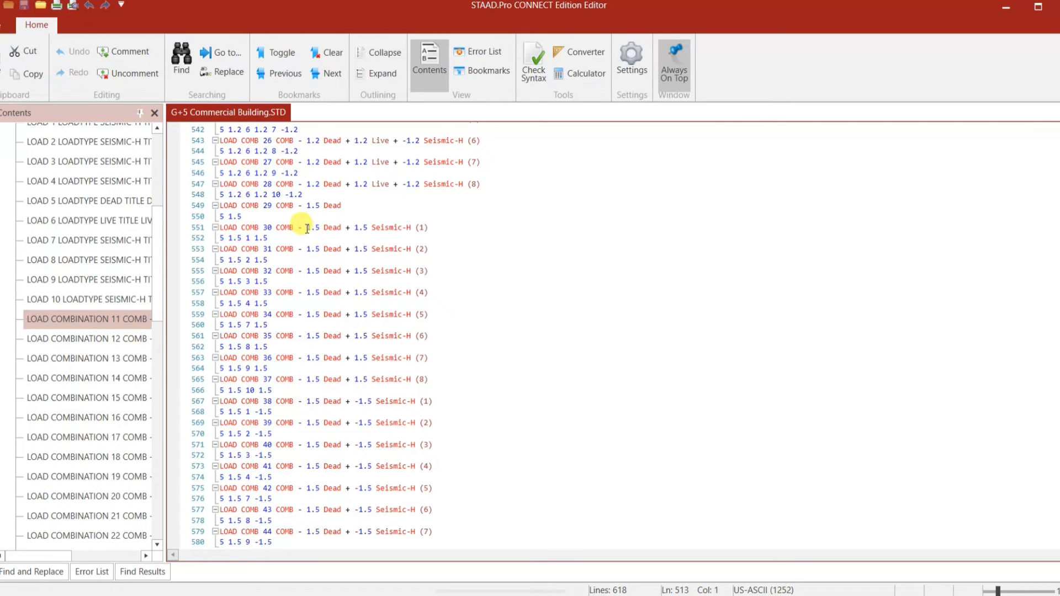
pyautogui.scroll(-9, 409, 367)
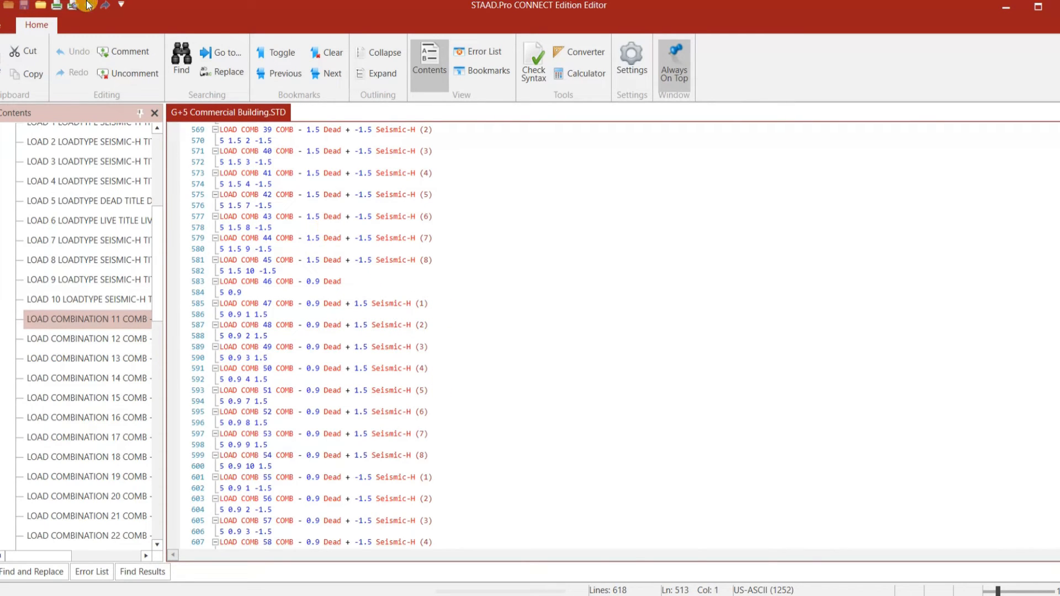
pyautogui.click(1059, 5)
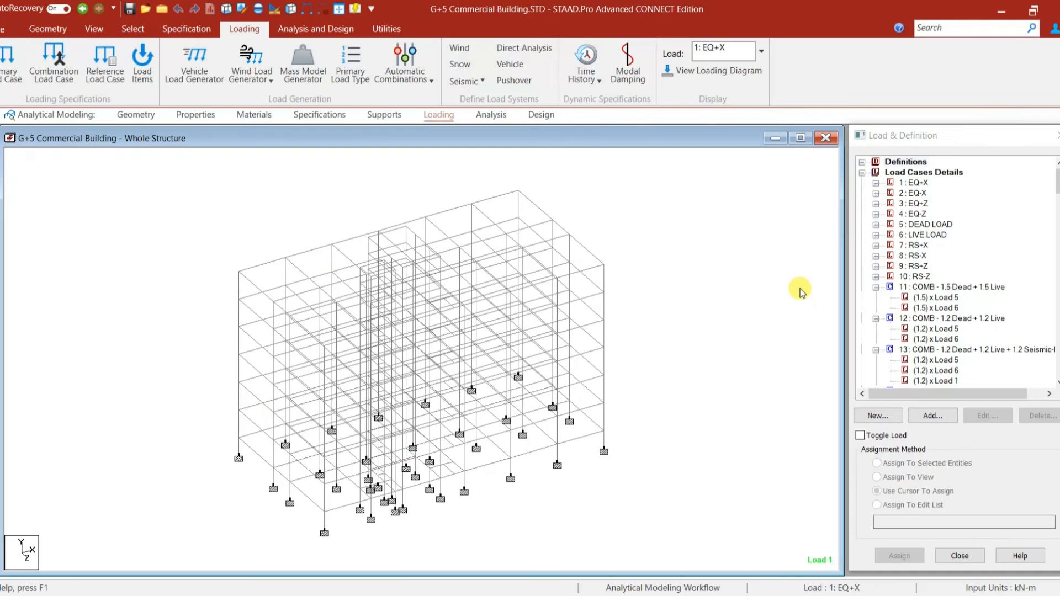
# Add a Perform Analysis command with the All print option.
pyautogui.click(316, 28)
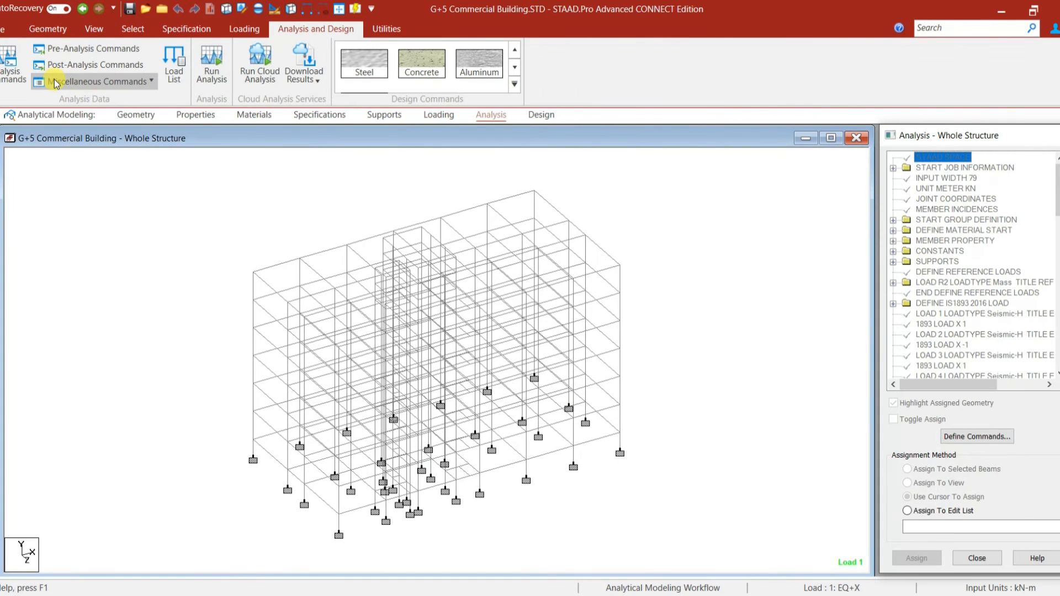
pyautogui.click(72, 65)
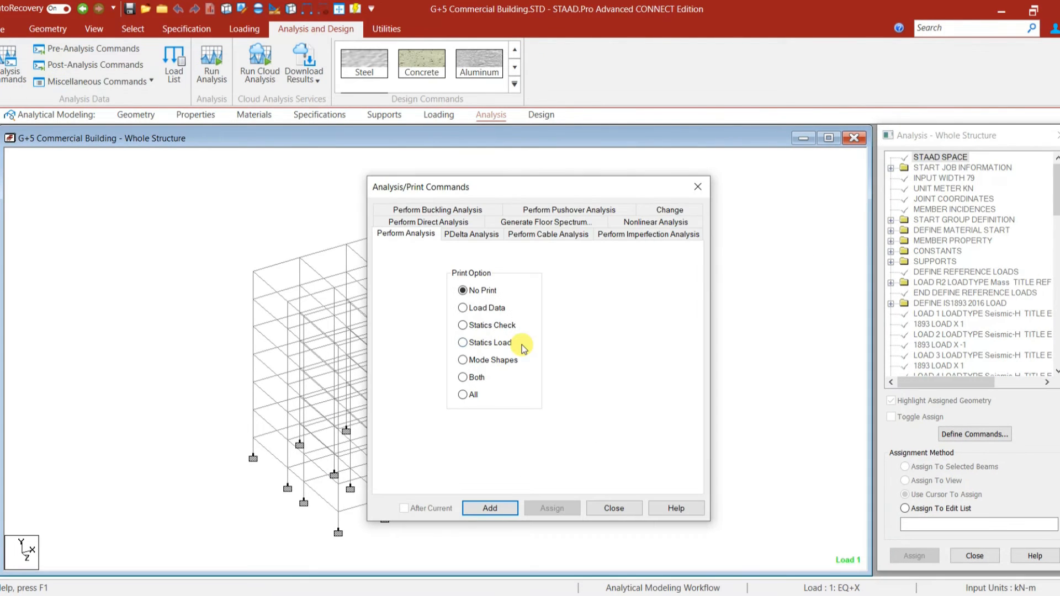
pyautogui.click(473, 394)
pyautogui.click(497, 509)
pyautogui.click(625, 508)
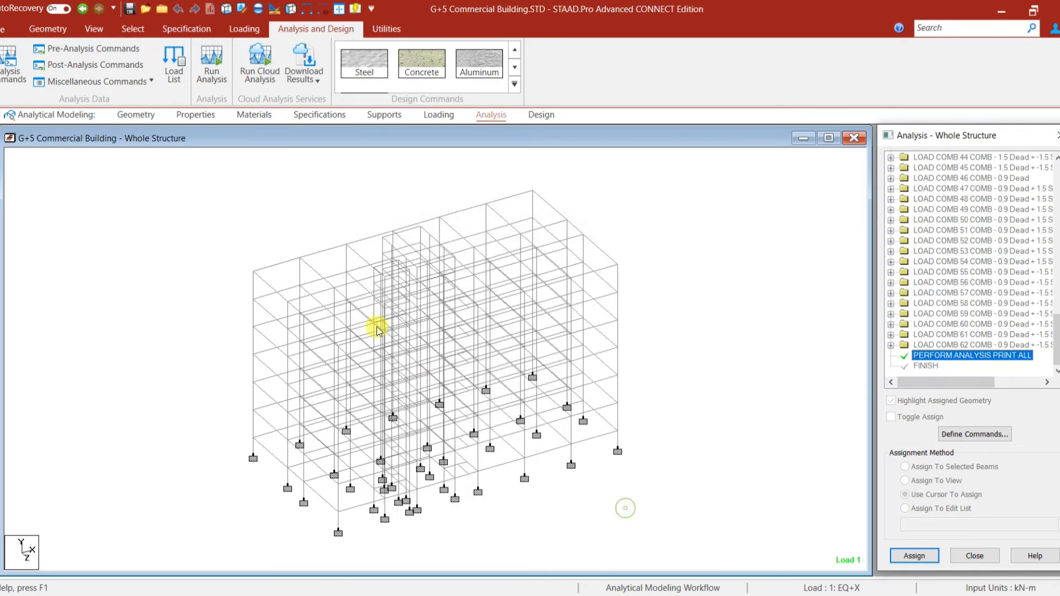
# Check the model for multiple structures and highlight Structure 1.
pyautogui.click(49, 31)
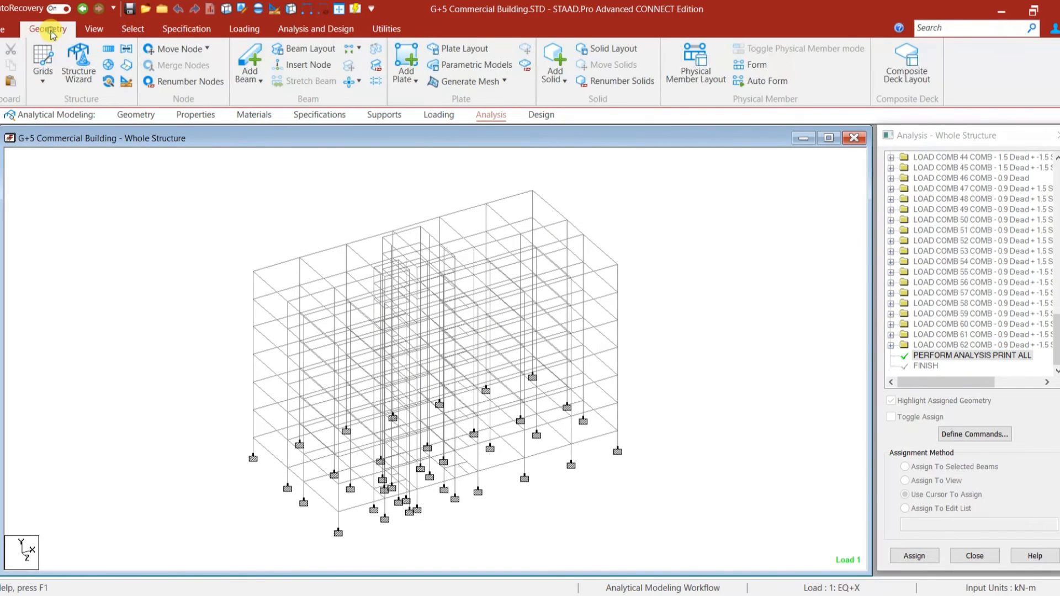
pyautogui.click(390, 29)
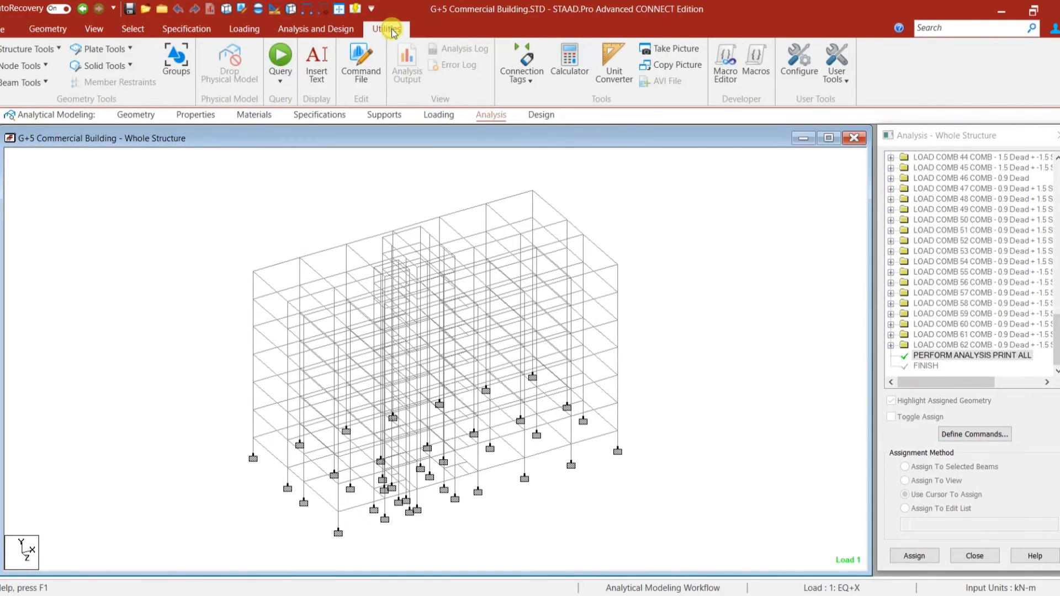
pyautogui.click(43, 50)
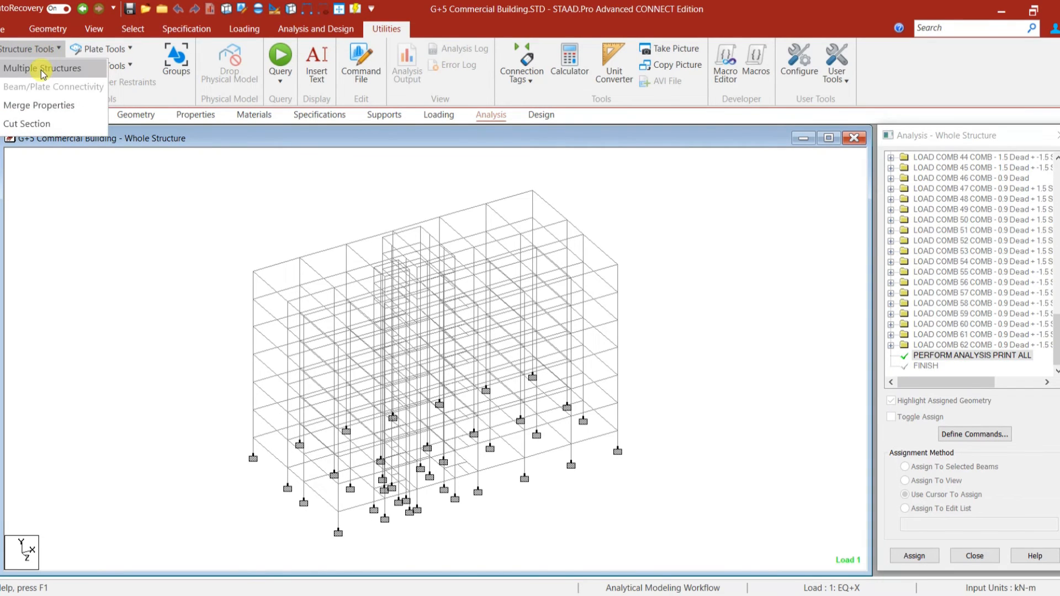
pyautogui.click(40, 67)
pyautogui.click(466, 254)
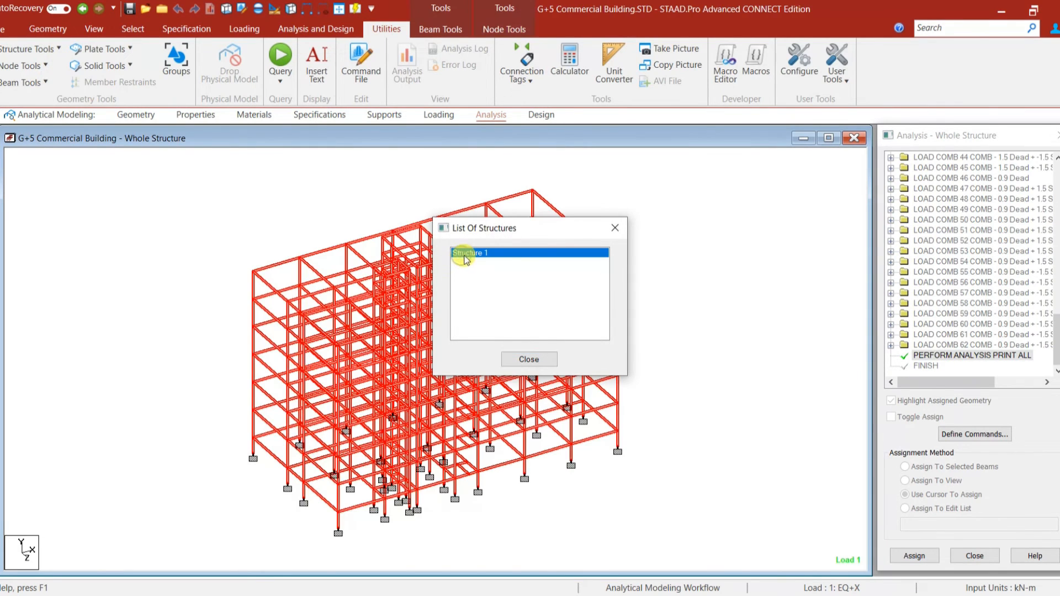
pyautogui.click(529, 359)
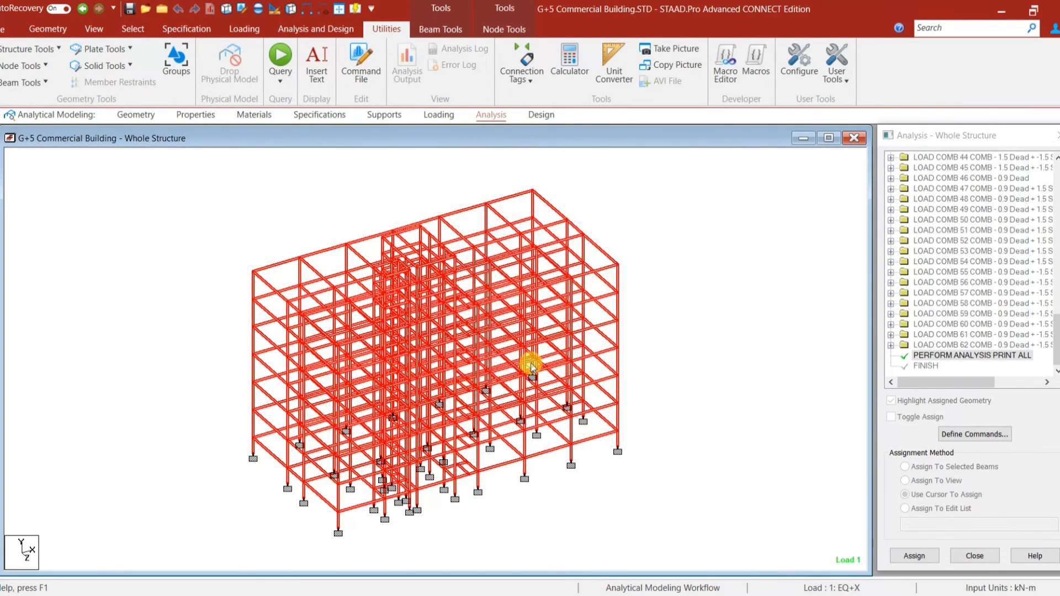
# Check the model for duplicate nodes with a tolerance of 0.001 m and run a further node check.
pyautogui.click(39, 66)
pyautogui.click(49, 86)
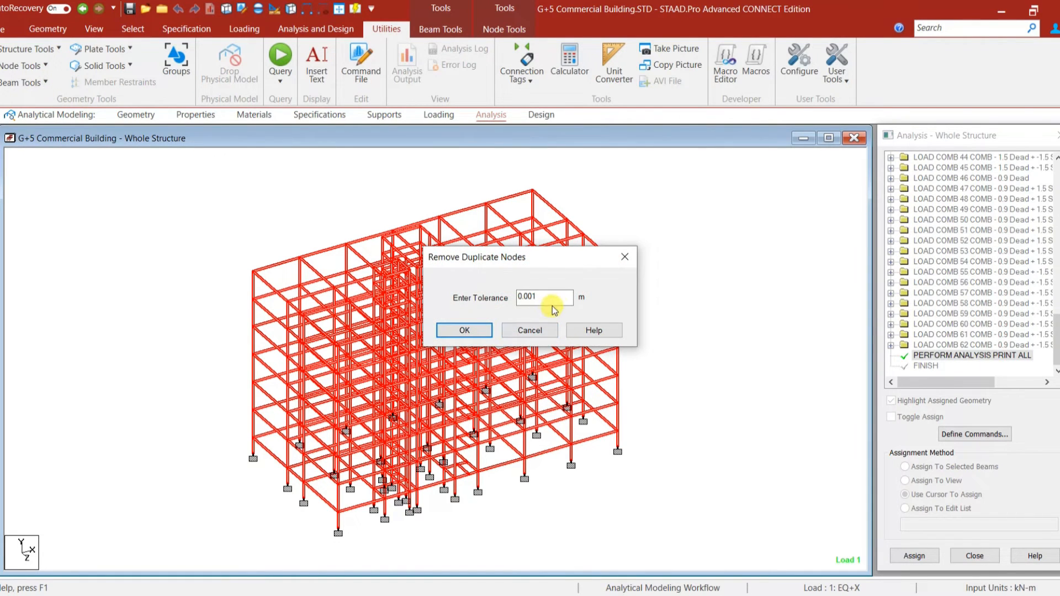
pyautogui.click(456, 330)
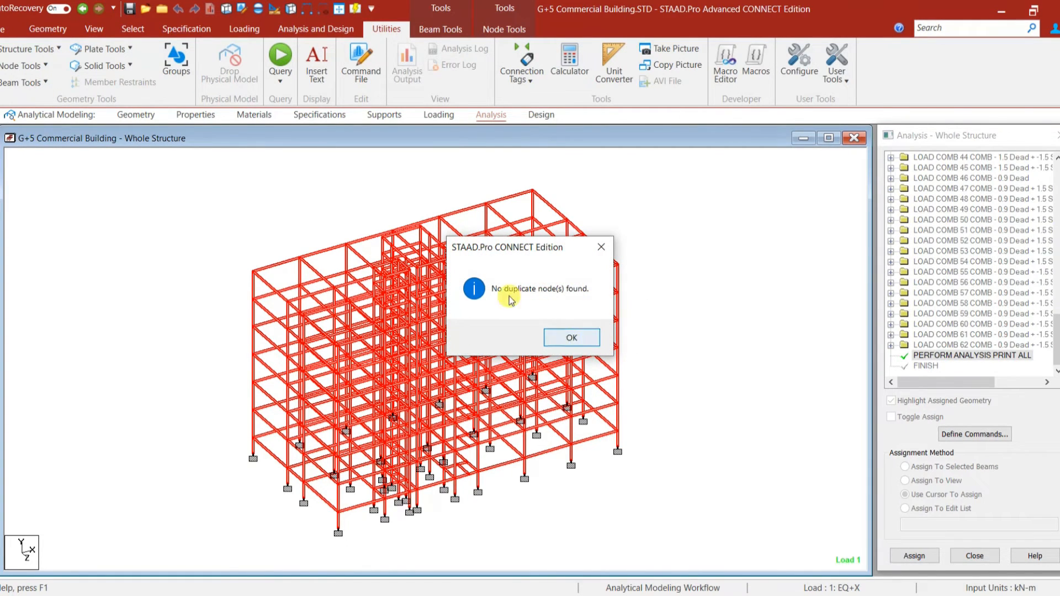
pyautogui.click(572, 337)
pyautogui.click(22, 66)
pyautogui.click(39, 114)
pyautogui.click(563, 338)
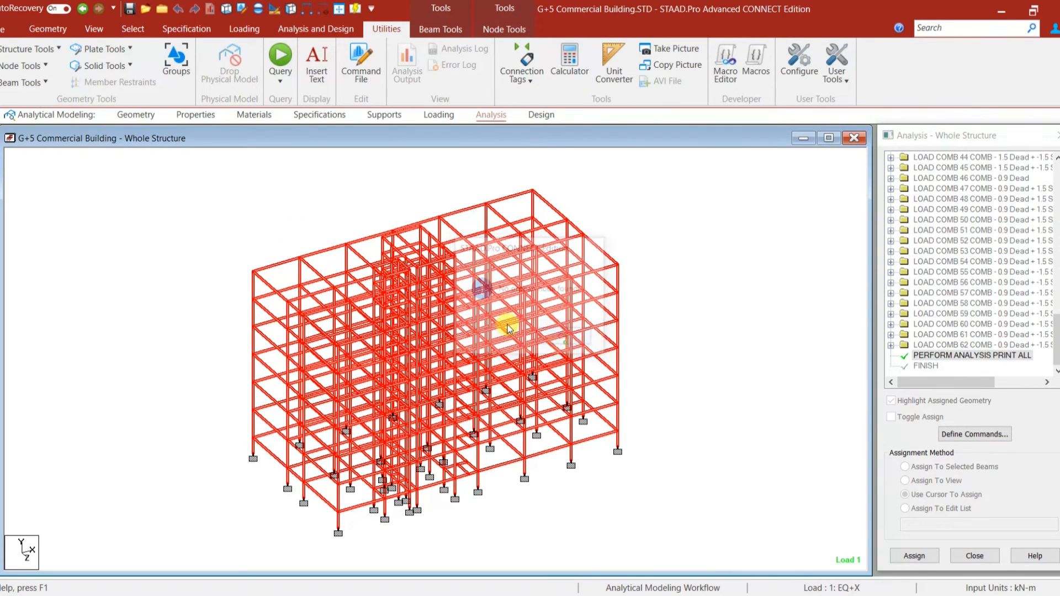
# Check the model for duplicate members and for zero-length beams with a tolerance of 0.001 m.
pyautogui.click(14, 85)
pyautogui.click(35, 101)
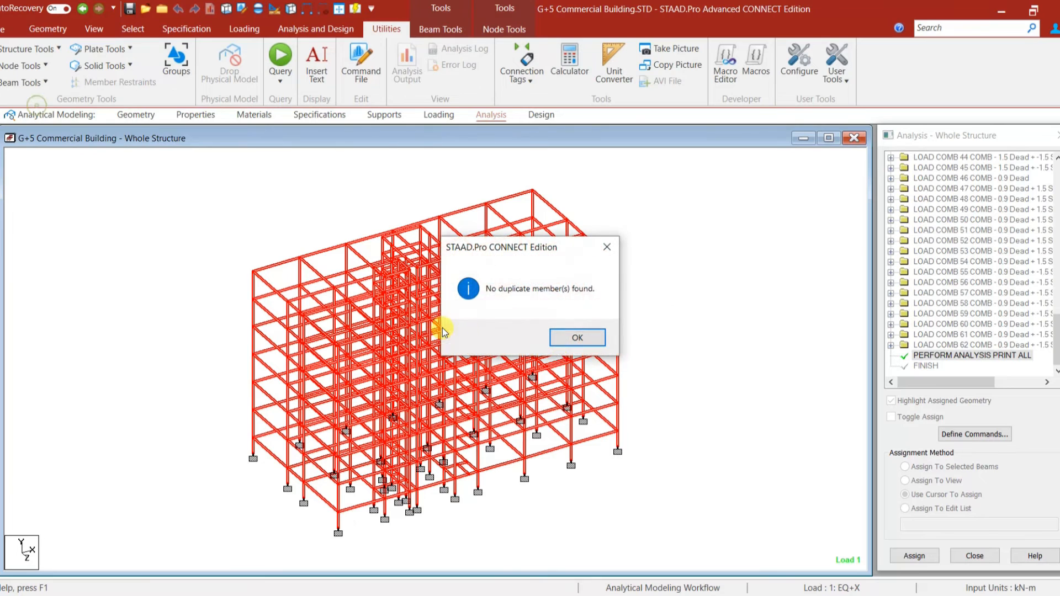
pyautogui.click(577, 337)
pyautogui.click(20, 82)
pyautogui.click(39, 117)
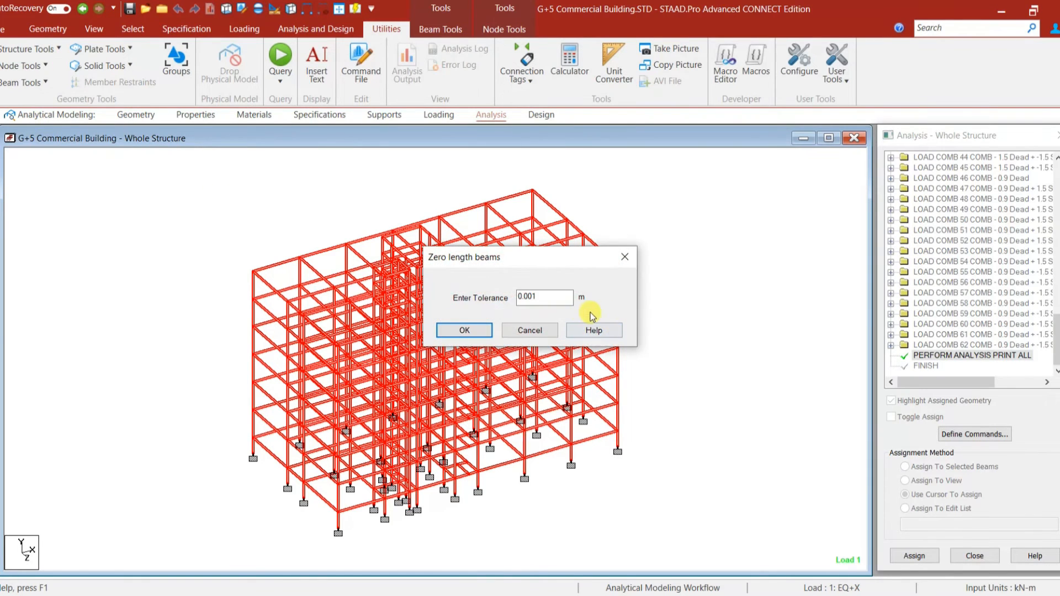
pyautogui.click(467, 330)
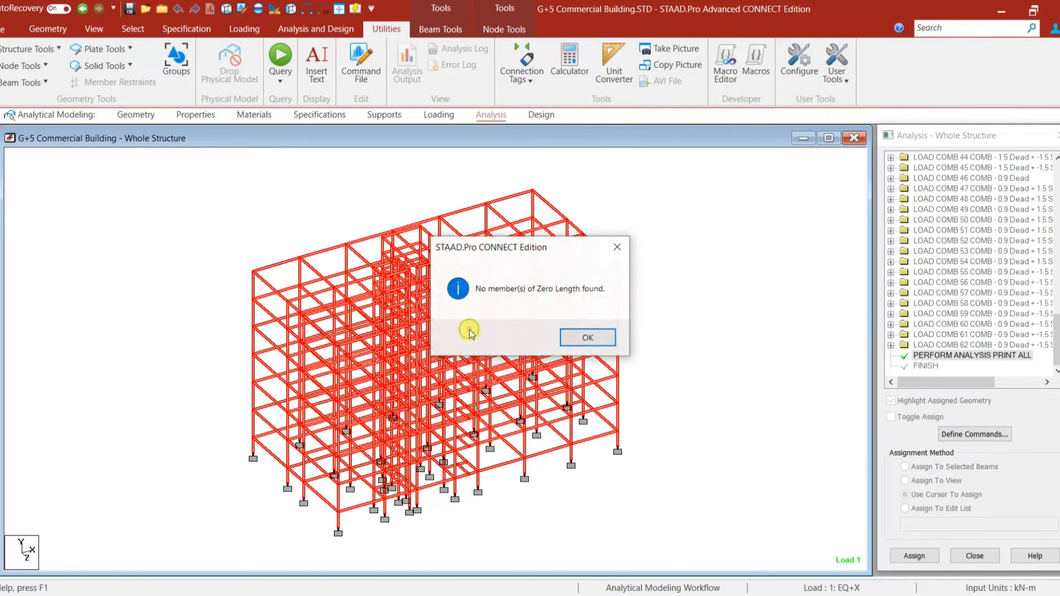
pyautogui.click(587, 337)
# Check the model for overlapping collinear beams and clear the member selection.
pyautogui.click(12, 67)
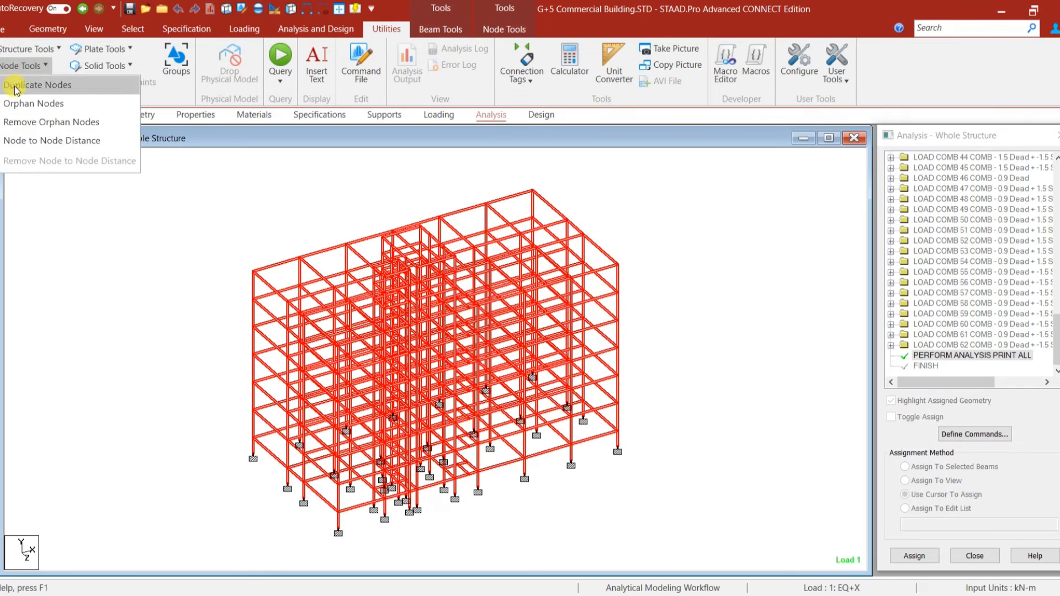
pyautogui.click(18, 82)
pyautogui.click(75, 140)
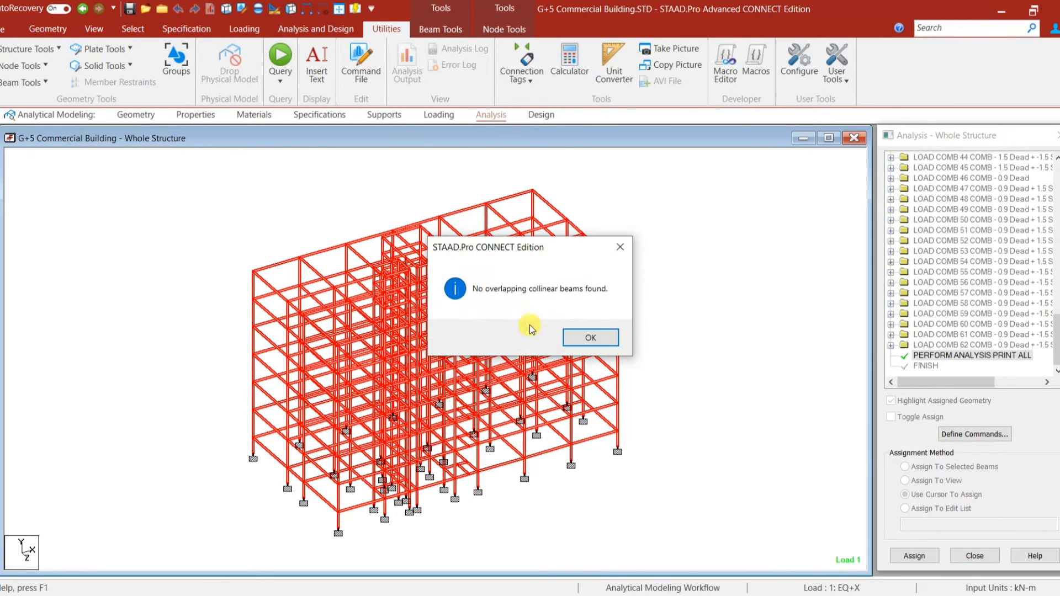
pyautogui.click(586, 337)
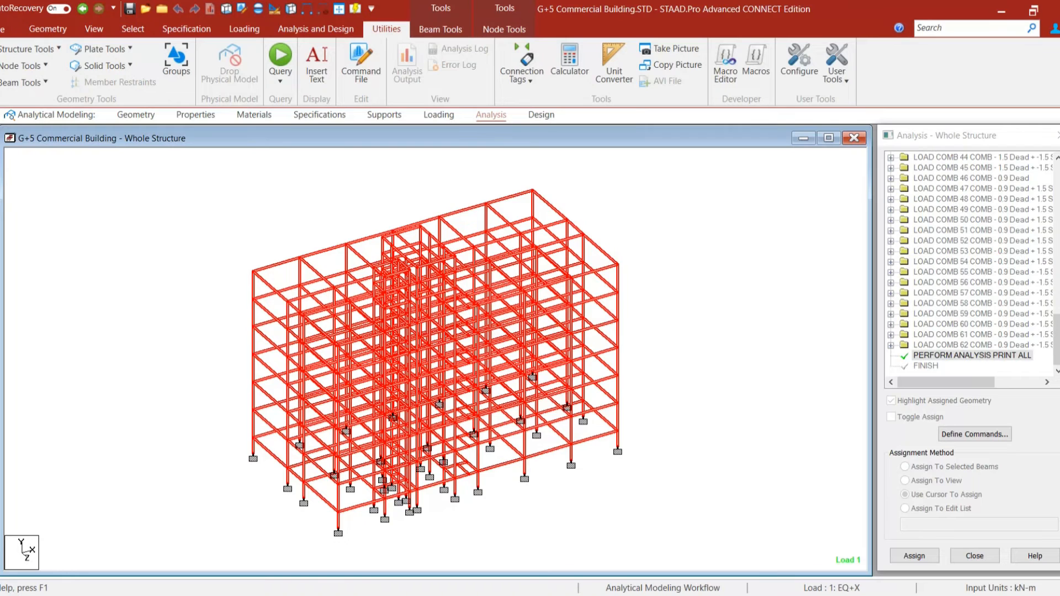
pyautogui.click(786, 268)
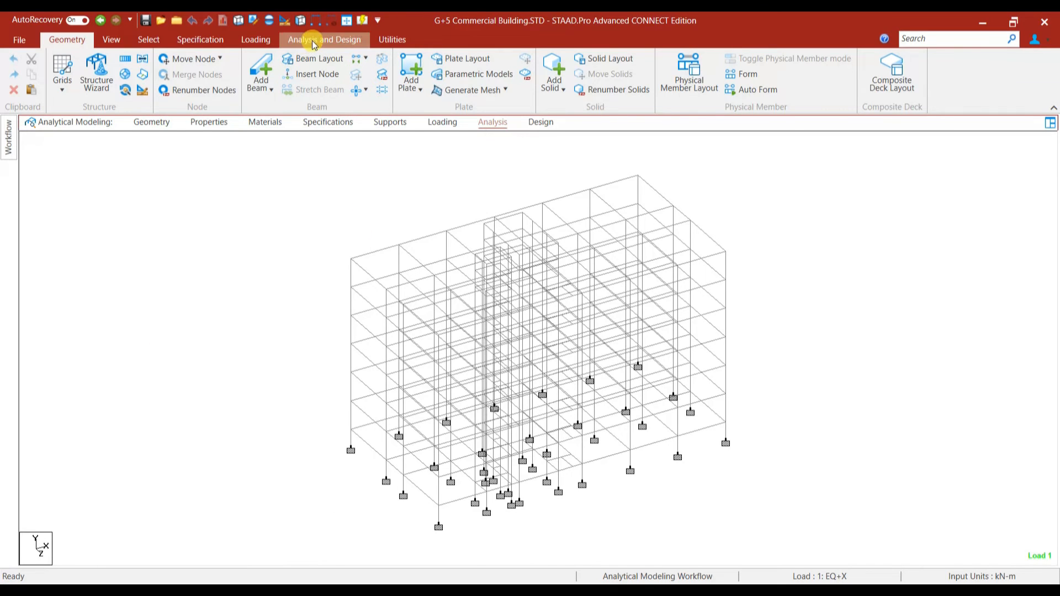
pyautogui.click(316, 41)
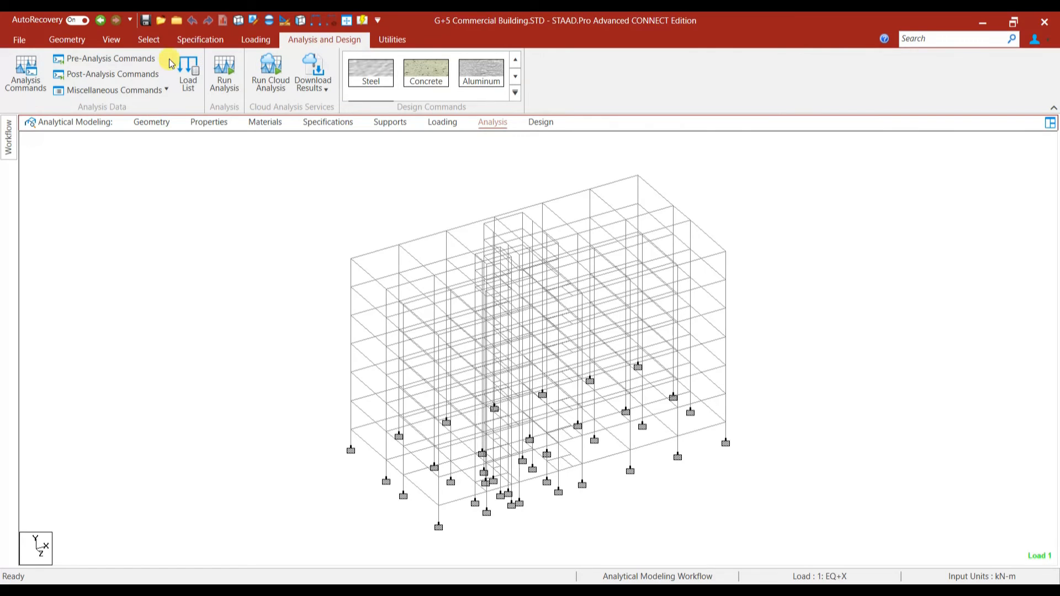
pyautogui.click(88, 74)
pyautogui.click(469, 394)
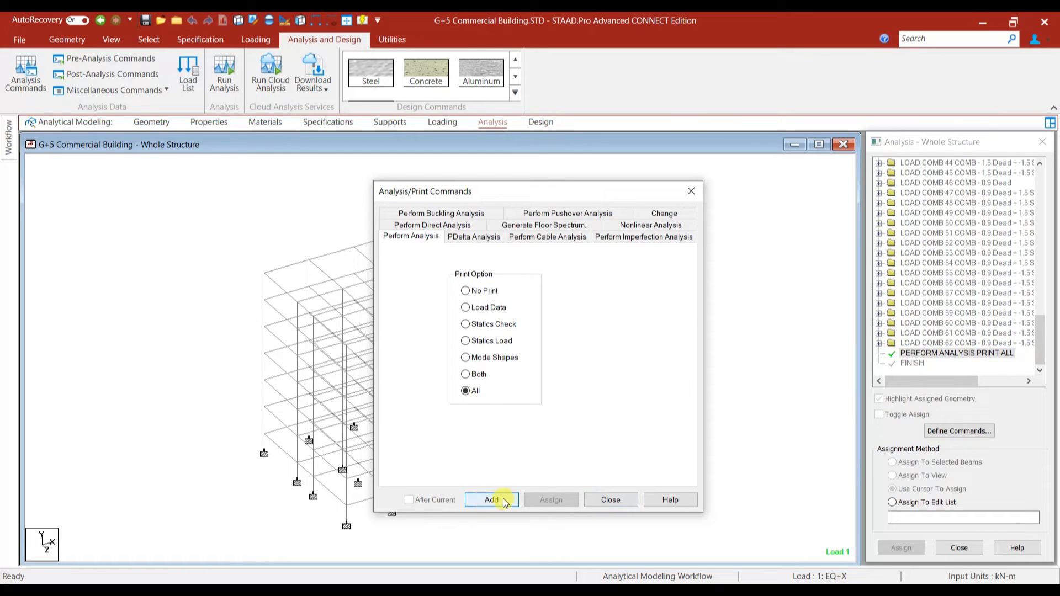
pyautogui.click(611, 500)
# Start the concrete design definition with IS456 as the current code.
pyautogui.click(421, 71)
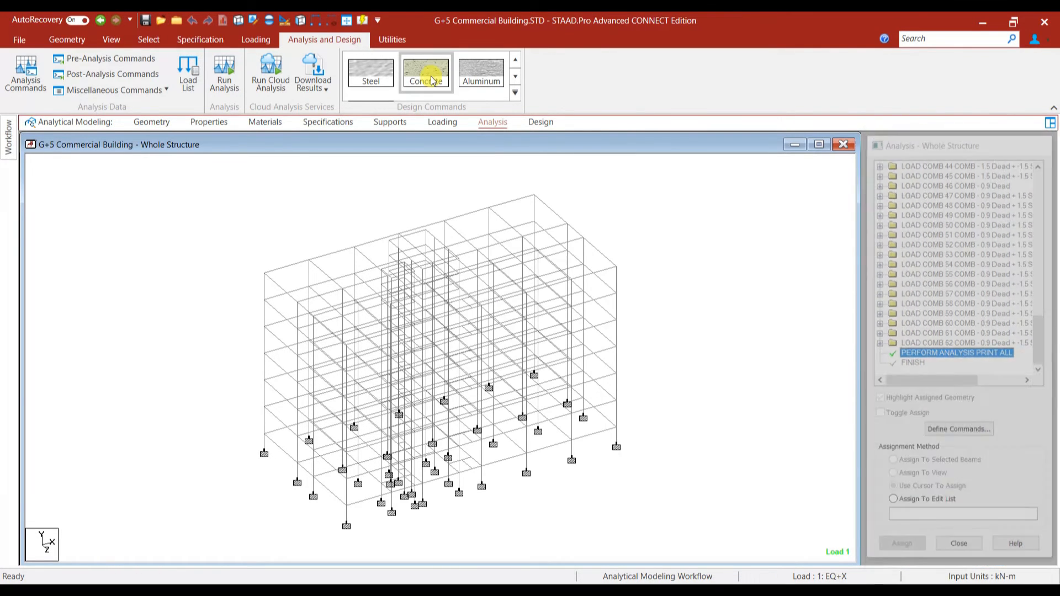
pyautogui.click(971, 166)
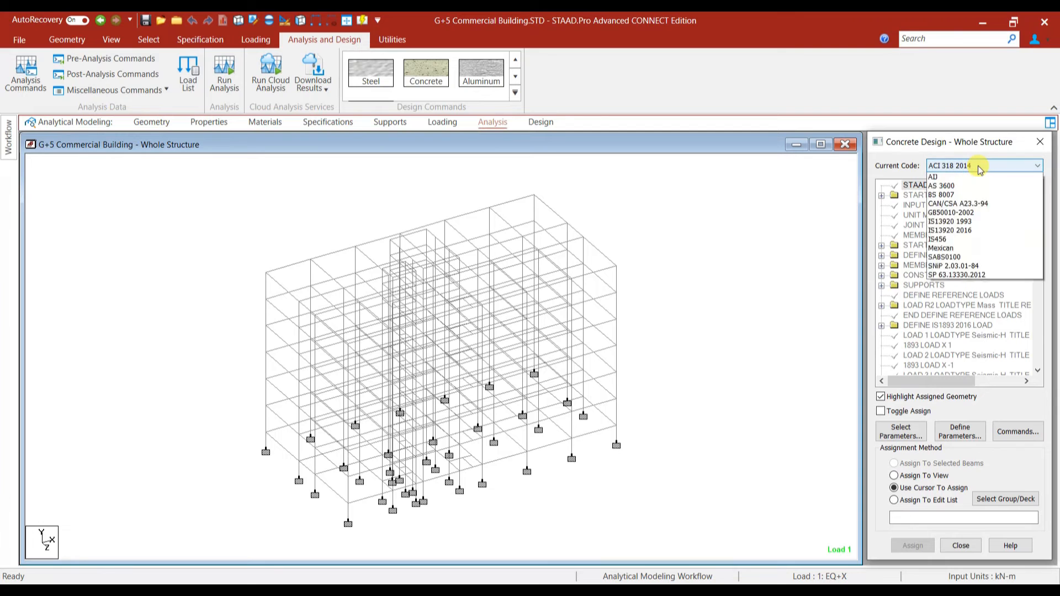
pyautogui.click(967, 294)
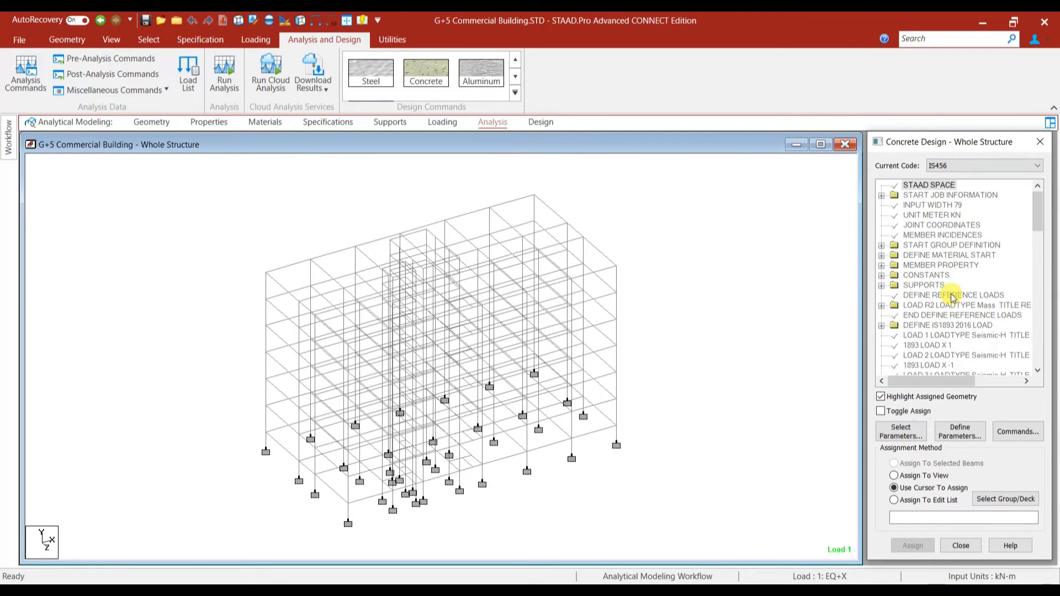
# Choose the Clb bottom clear cover, Fc concrete strength and Fymain main steel yield strength as design parameters.
pyautogui.click(901, 431)
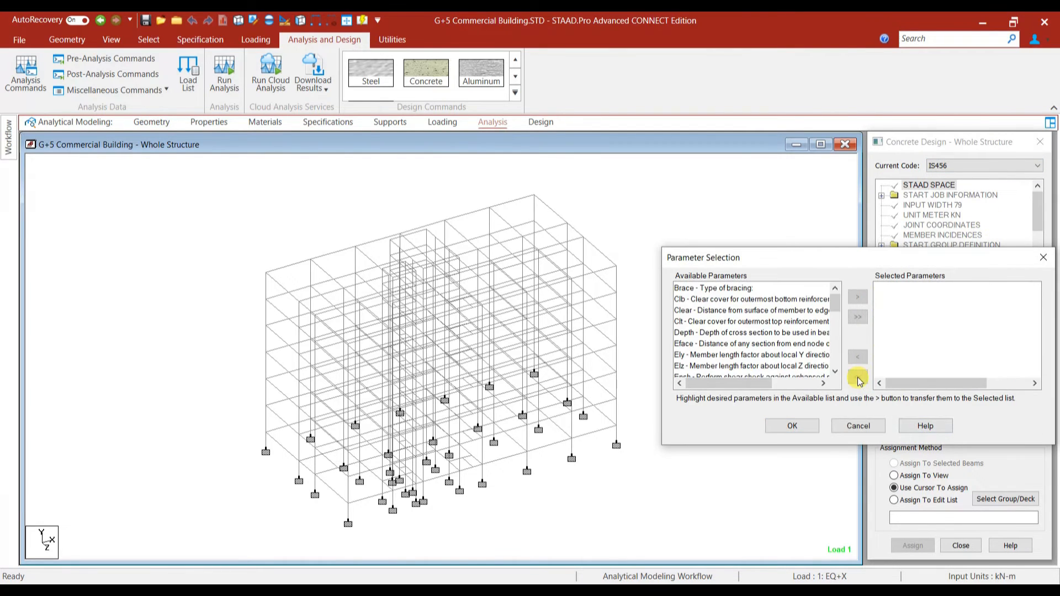
pyautogui.moveTo(776, 254); pyautogui.dragTo(539, 254)
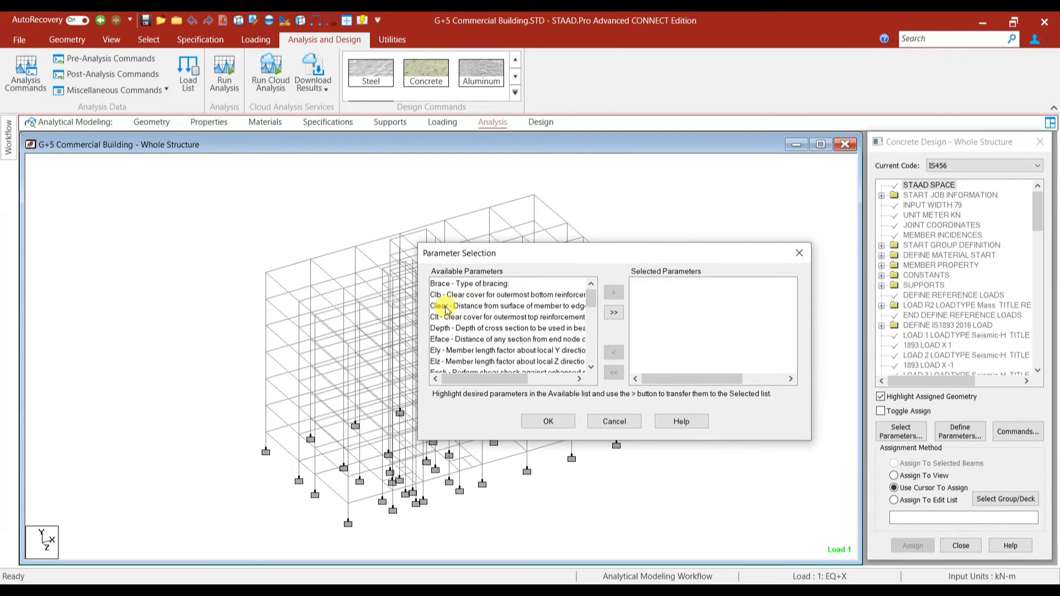
pyautogui.click(514, 295)
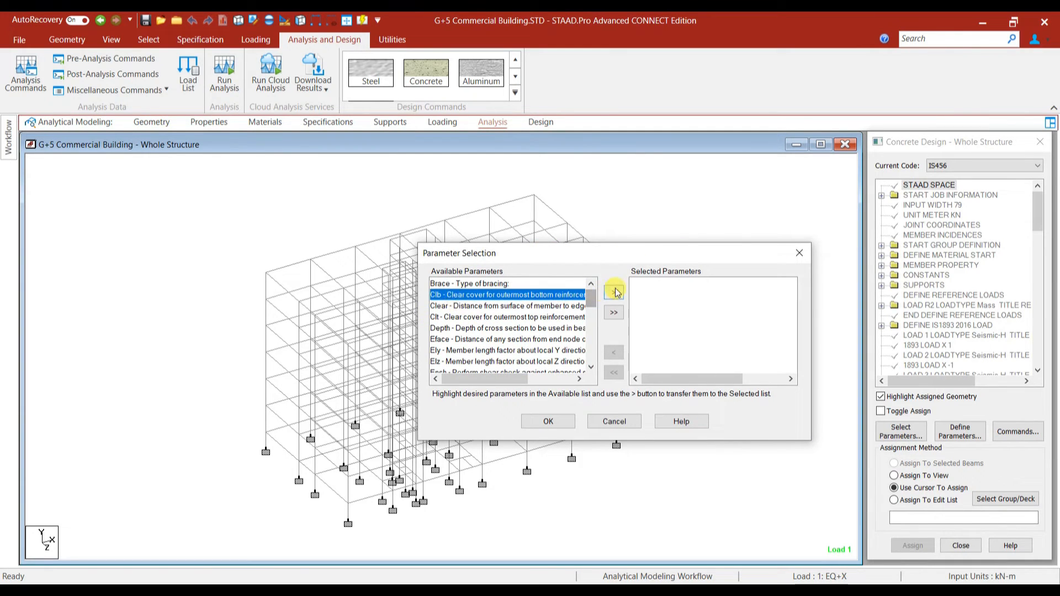
pyautogui.click(615, 293)
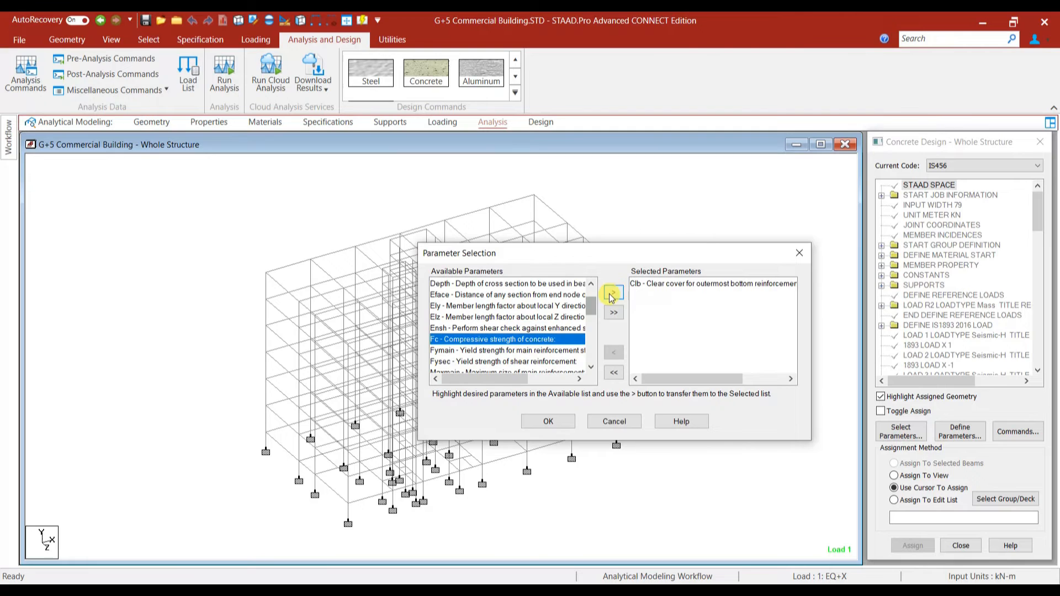
pyautogui.click(613, 295)
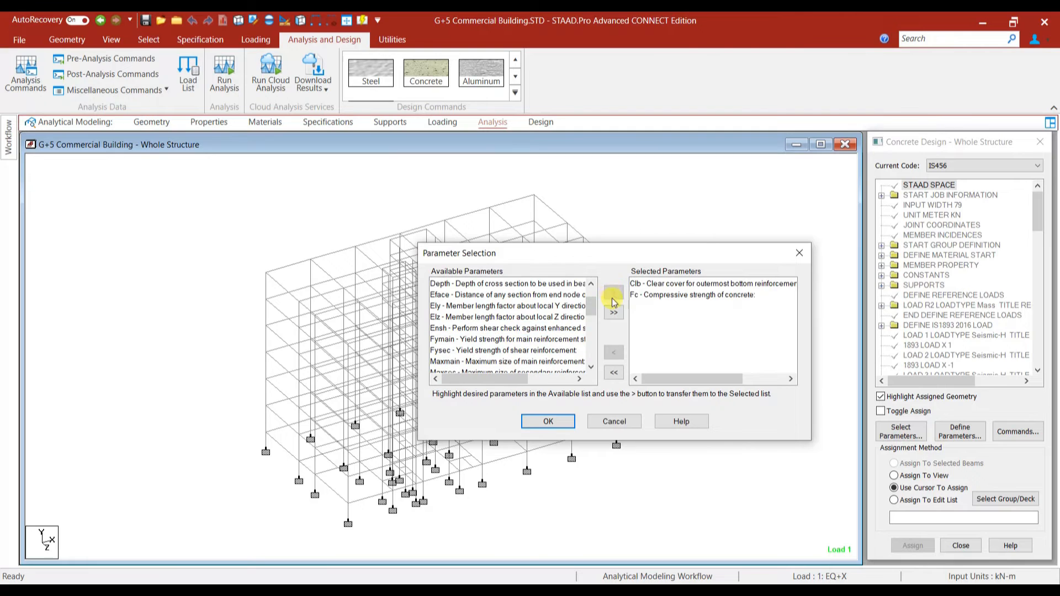
pyautogui.click(486, 339)
pyautogui.click(613, 293)
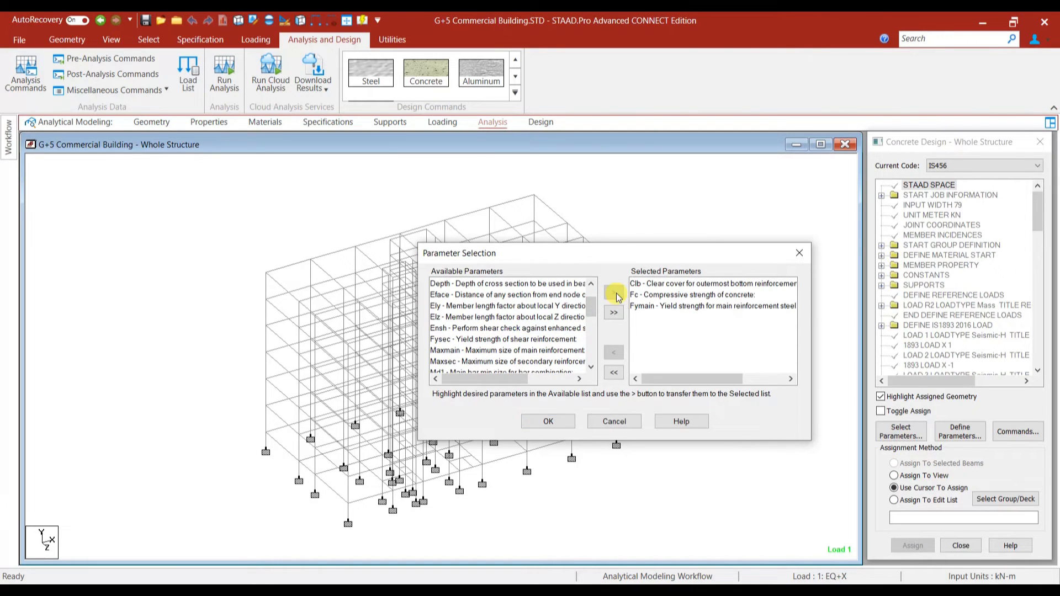
# Include Fysec, Maxmain, Maxsec and Ratio in the selected design parameters and accept the parameter selection.
pyautogui.click(467, 339)
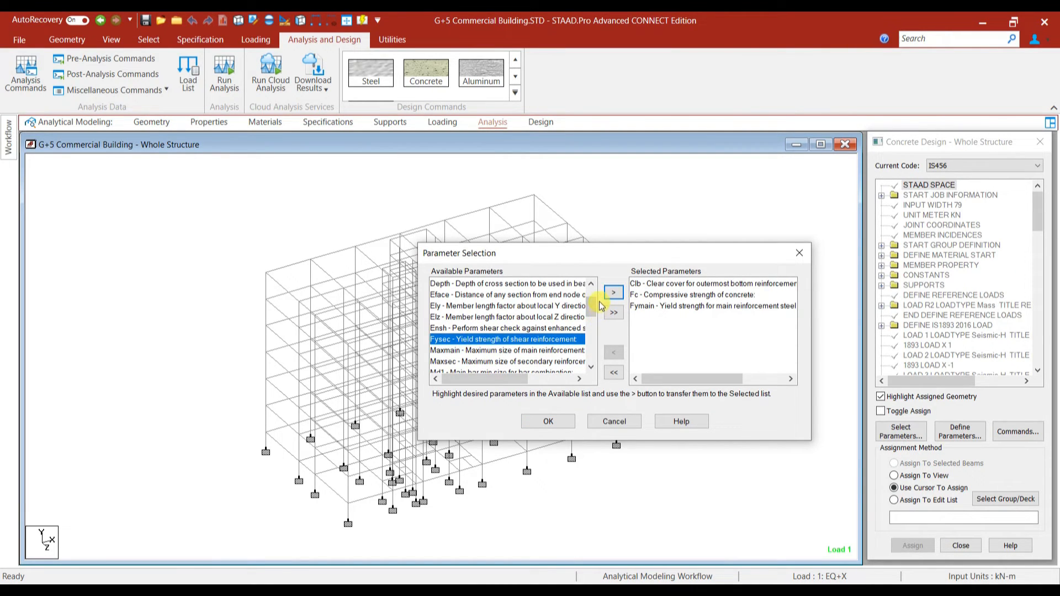
pyautogui.click(614, 292)
pyautogui.click(533, 339)
pyautogui.click(613, 293)
pyautogui.click(541, 339)
pyautogui.click(612, 292)
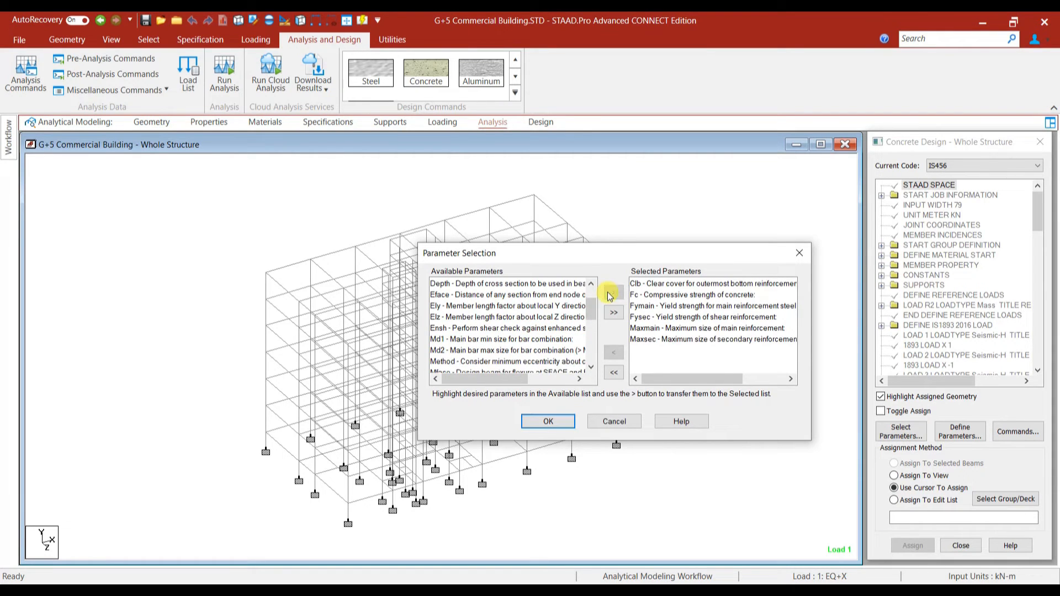
pyautogui.scroll(-1, 509, 354)
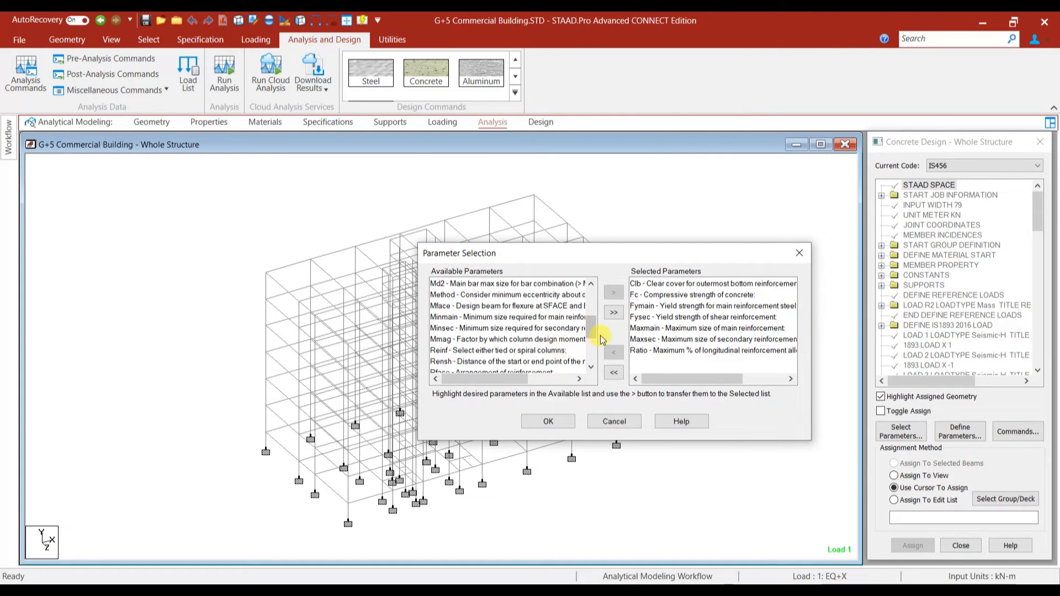
pyautogui.click(549, 421)
# Add two CLB clear cover parameters for the bottom reinforcement in beams, 0.025 m and 0.040 m.
pyautogui.click(960, 431)
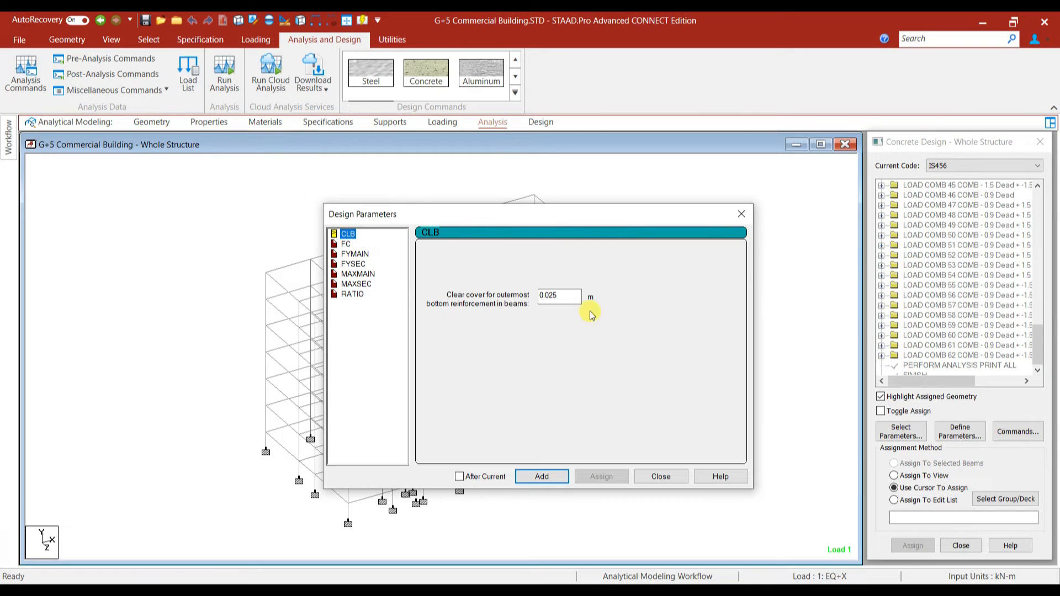
pyautogui.press('Tab')
pyautogui.click(560, 476)
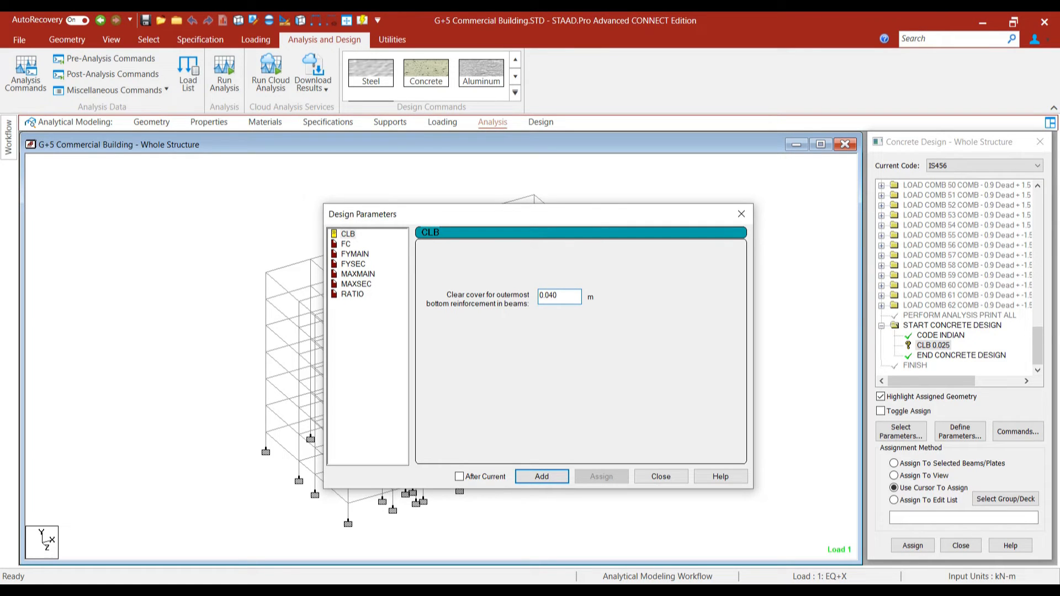
pyautogui.click(533, 474)
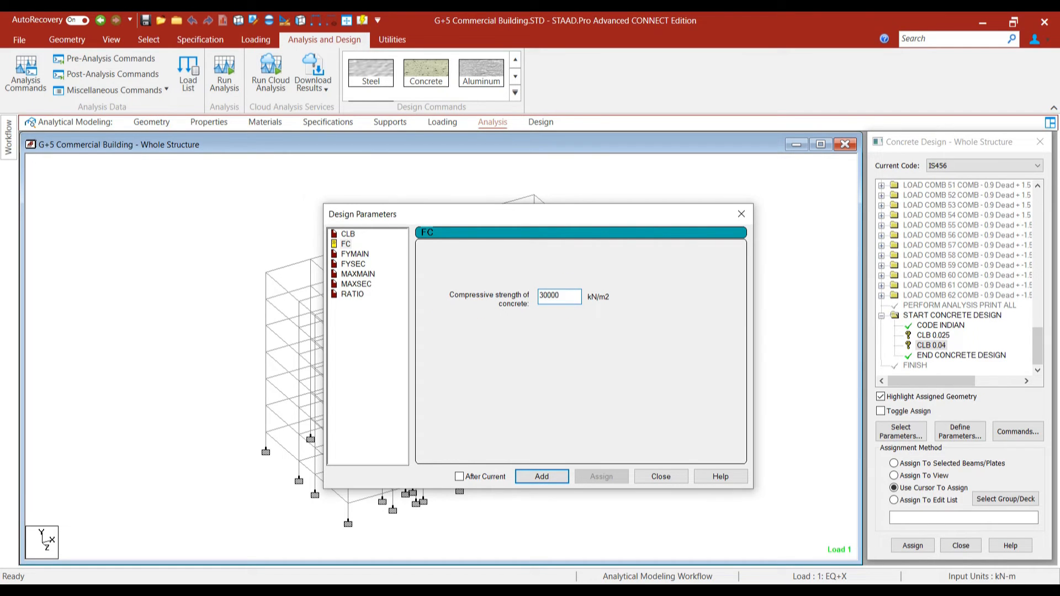
# Add the material strength parameters FC 30000, FYMAIN 500000 and FYSEC 415000 kN/m2.
pyautogui.click(543, 478)
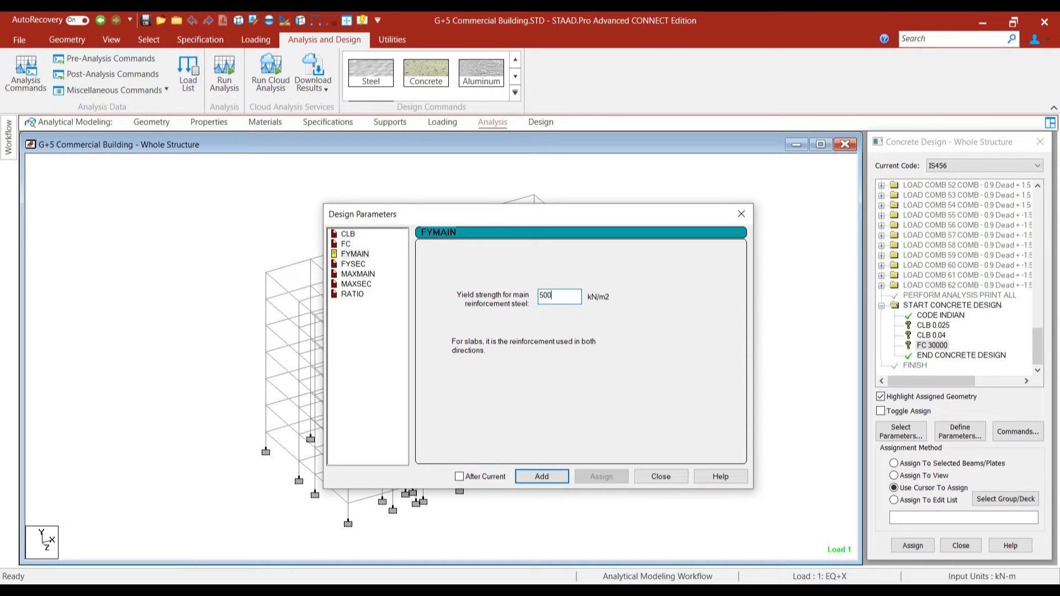
pyautogui.click(543, 478)
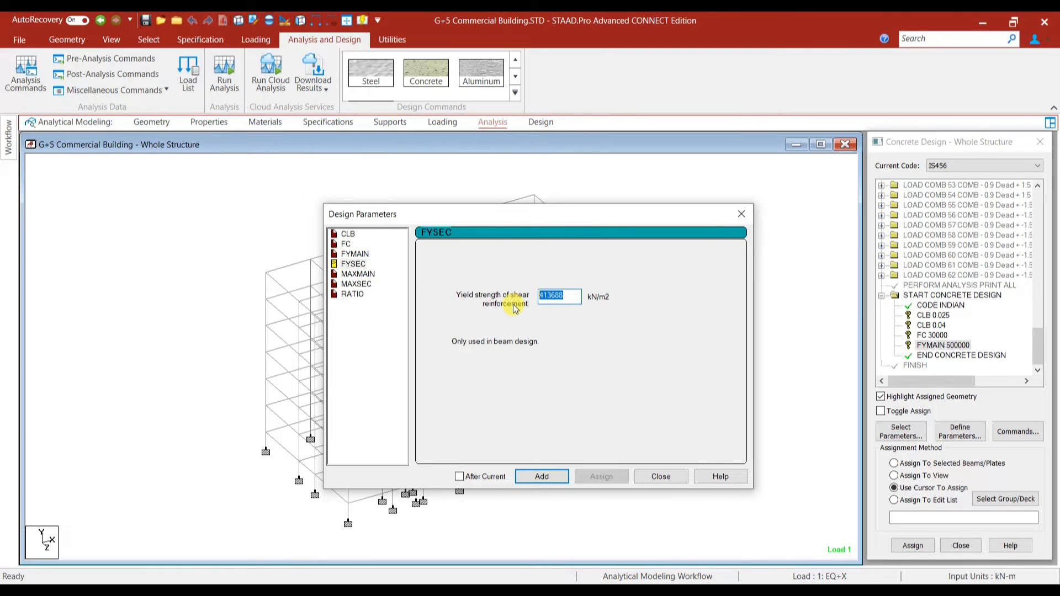
pyautogui.click(550, 478)
# Add the maximum bar sizes, MAXMAIN 25 mm for main and MAXSEC 10 mm for secondary reinforcement.
pyautogui.click(367, 274)
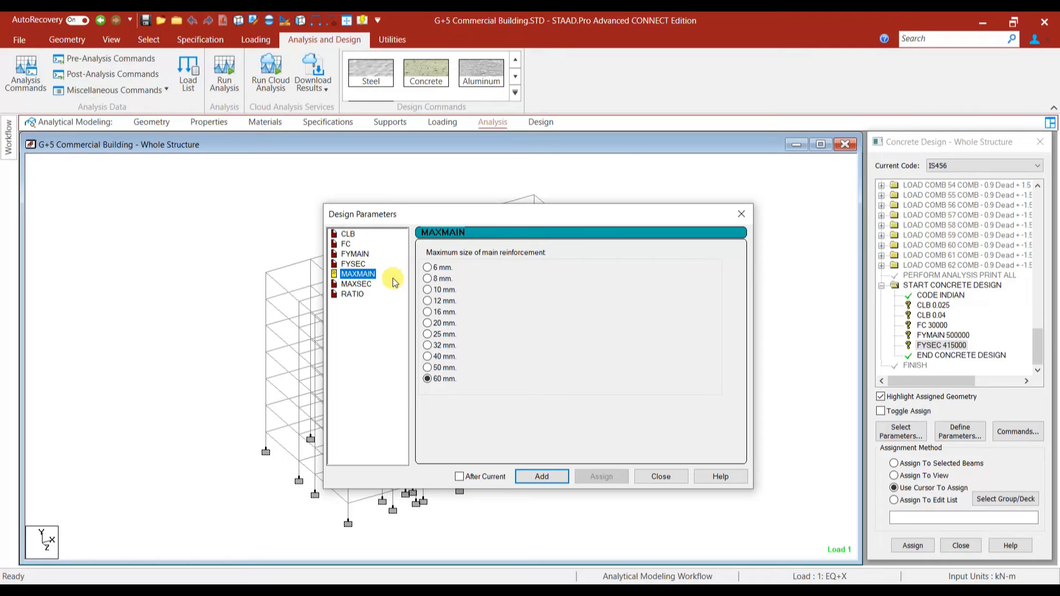
pyautogui.click(444, 335)
pyautogui.click(542, 476)
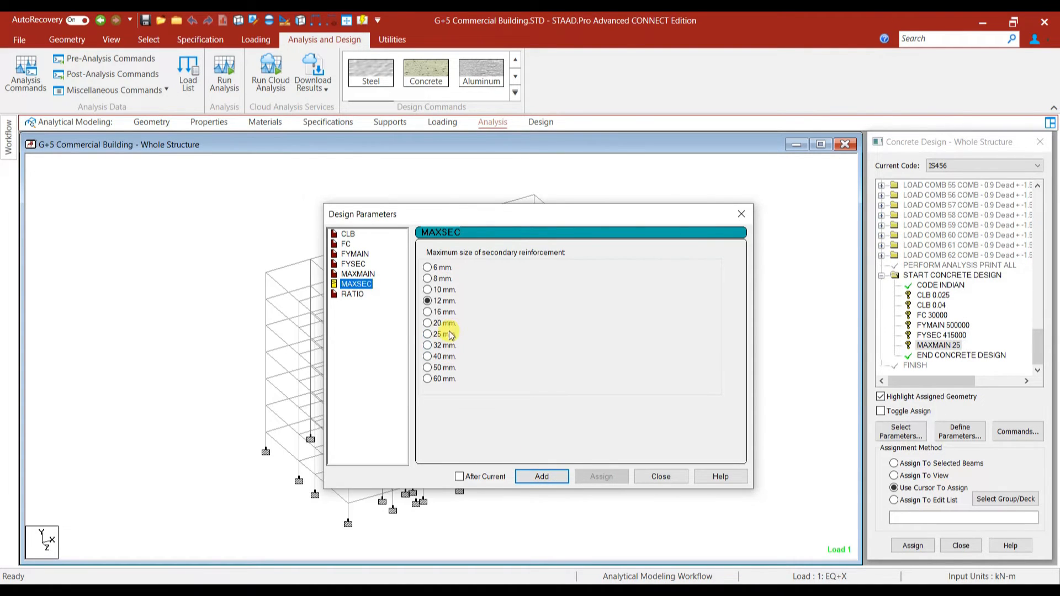
pyautogui.click(542, 477)
# Add two RATIO parameters for the maximum longitudinal reinforcement, 4% and 2.5%, and finish defining the parameters.
pyautogui.click(359, 295)
pyautogui.doubleClick(557, 297)
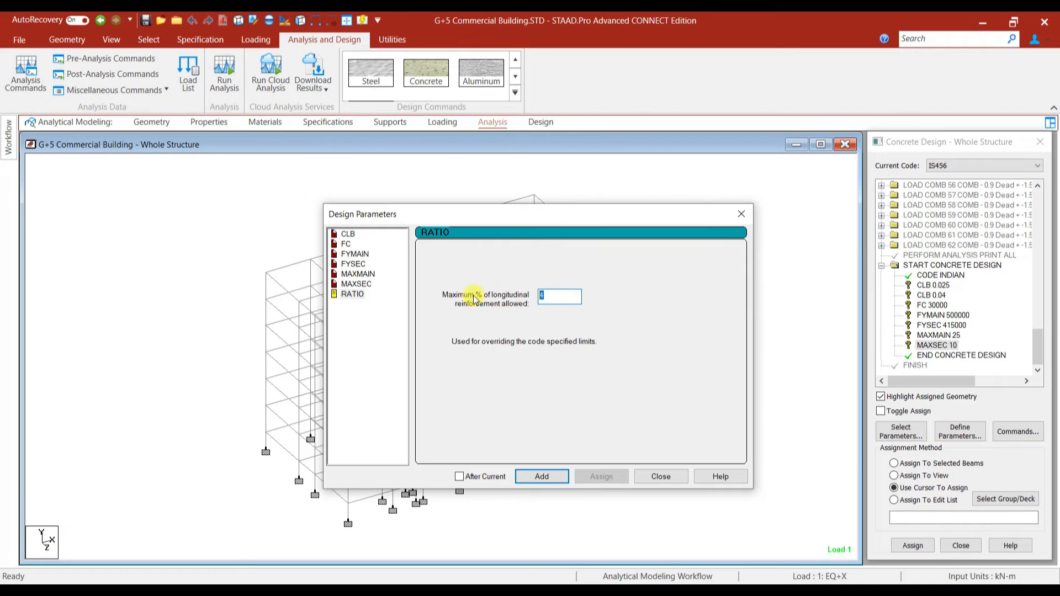
pyautogui.click(549, 482)
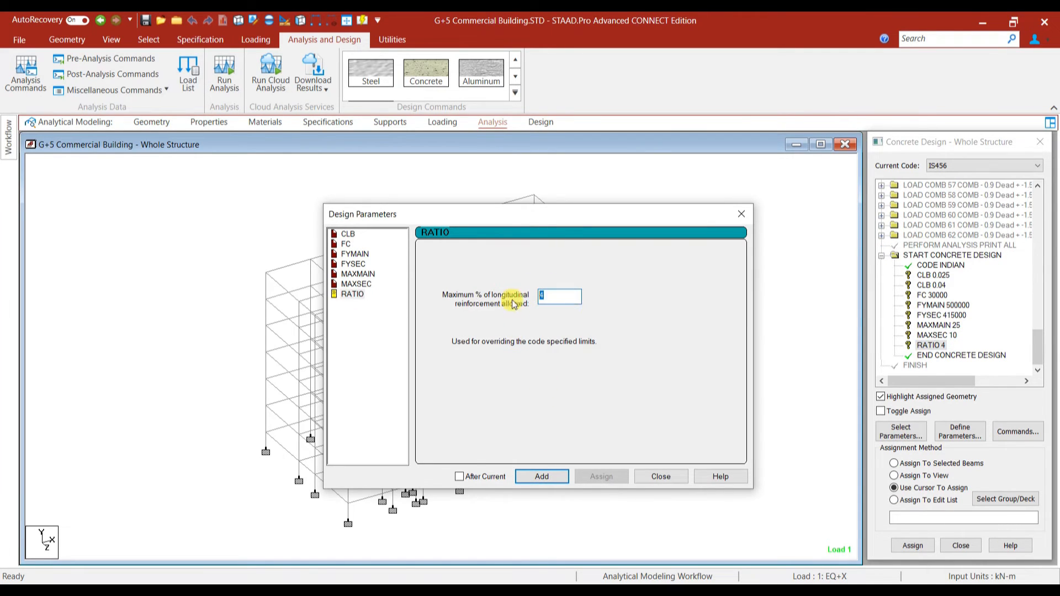
pyautogui.write('2.5')
pyautogui.click(569, 477)
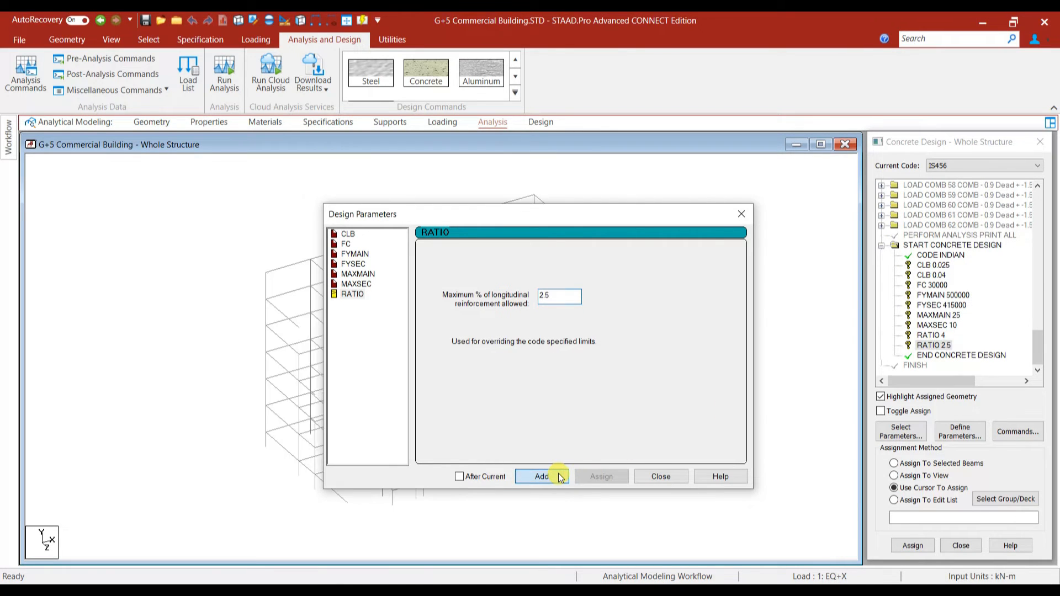
pyautogui.click(663, 477)
# Add the Design Beam, Design Column and Take Off commands to the concrete design.
pyautogui.click(1004, 432)
pyautogui.moveTo(758, 227); pyautogui.dragTo(498, 227)
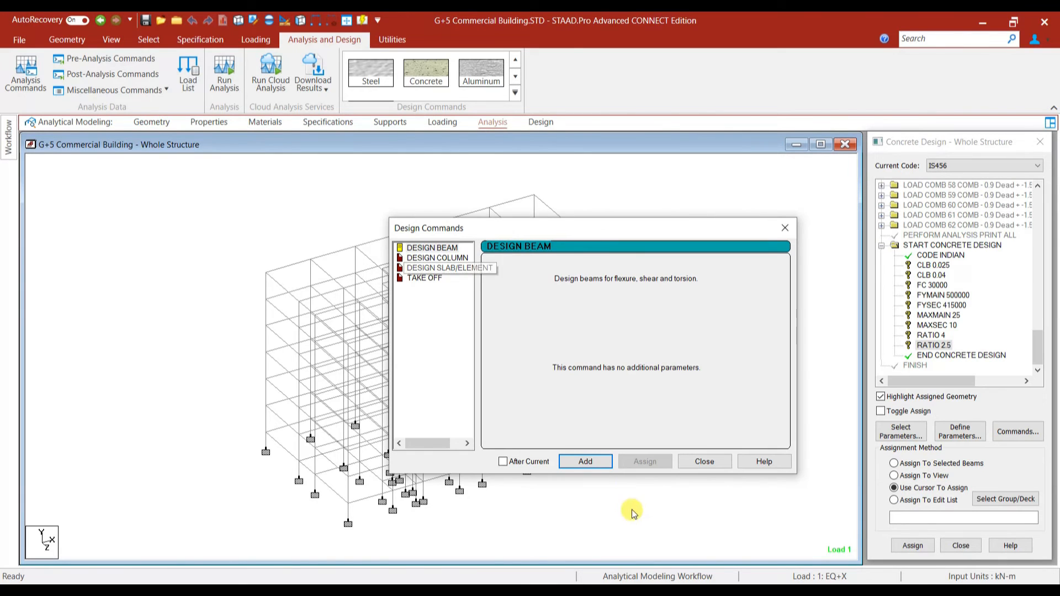
pyautogui.click(595, 463)
pyautogui.click(437, 258)
pyautogui.click(587, 466)
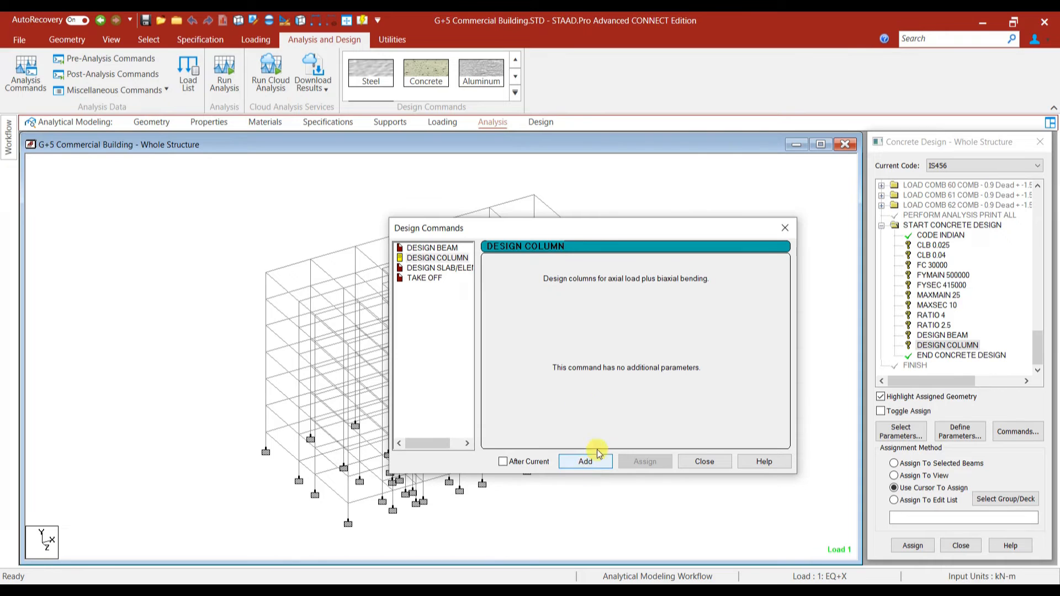
pyautogui.click(424, 278)
pyautogui.click(589, 463)
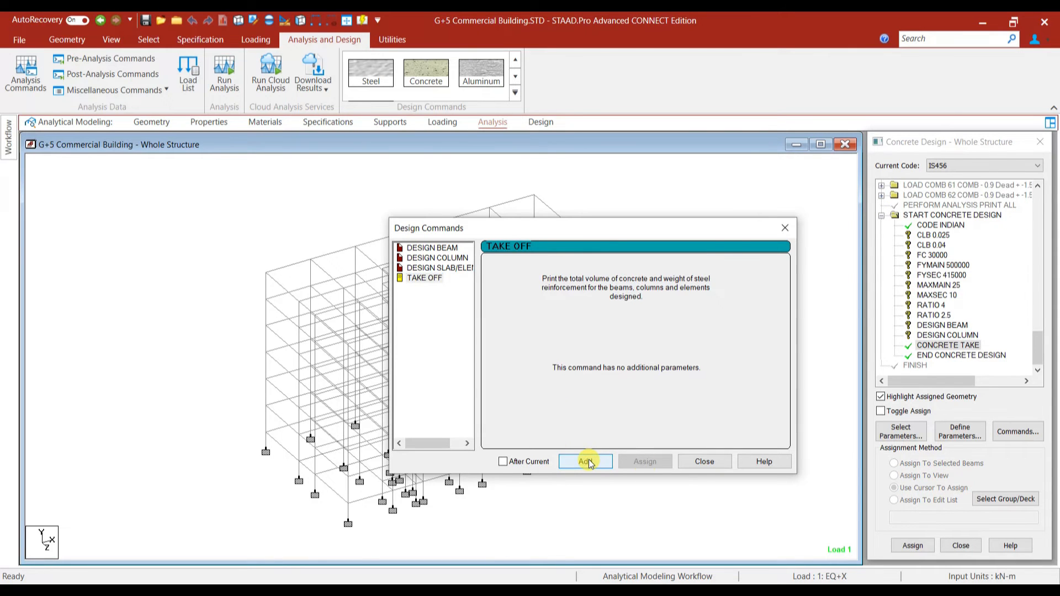
pyautogui.click(712, 462)
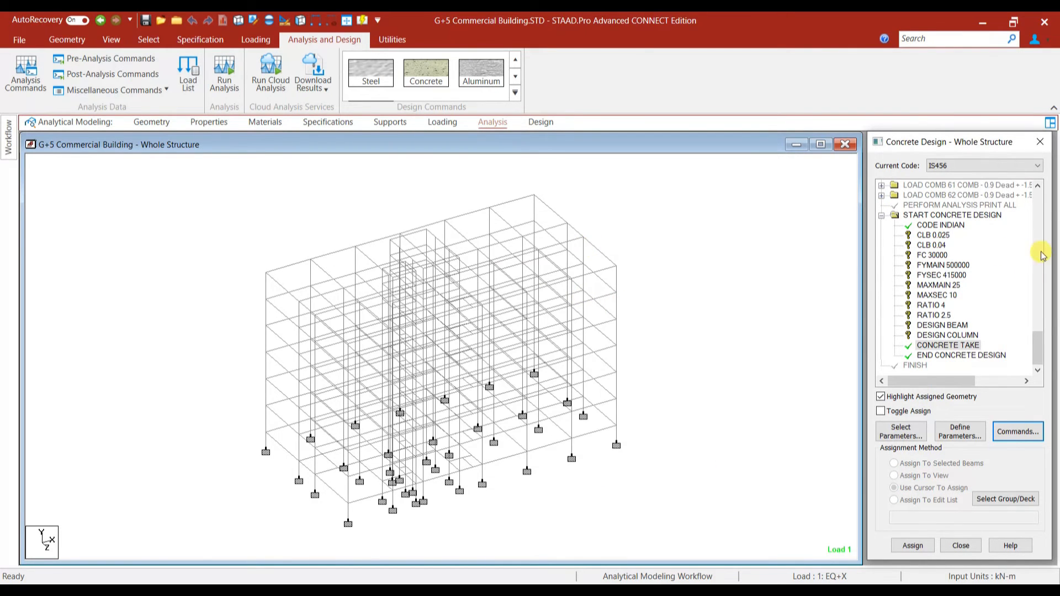
# Assign the CLB 0.025 parameter to all beams parallel to the X and Z axes.
pyautogui.click(920, 236)
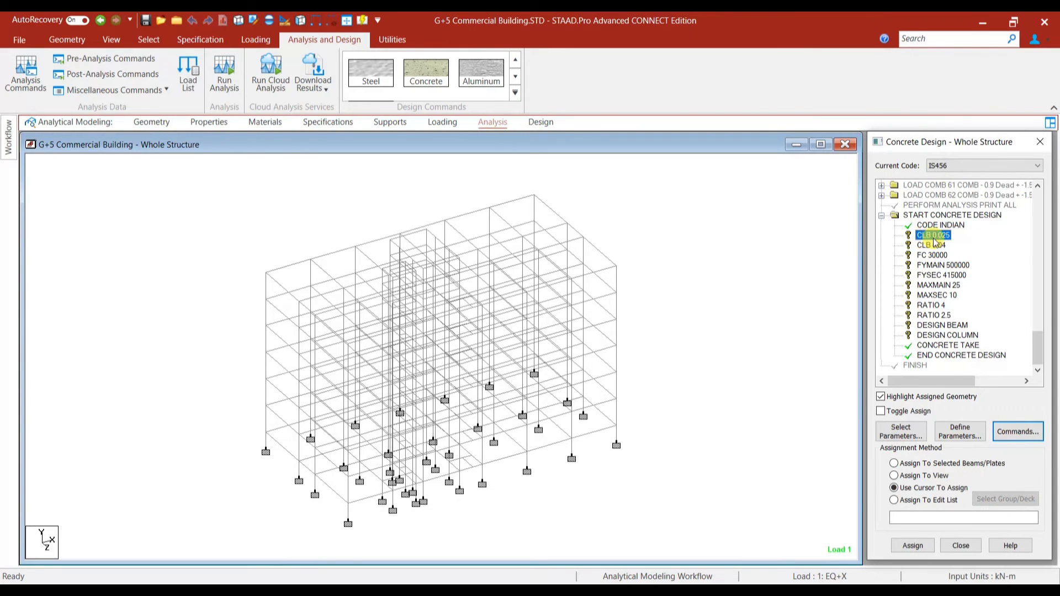
pyautogui.click(149, 39)
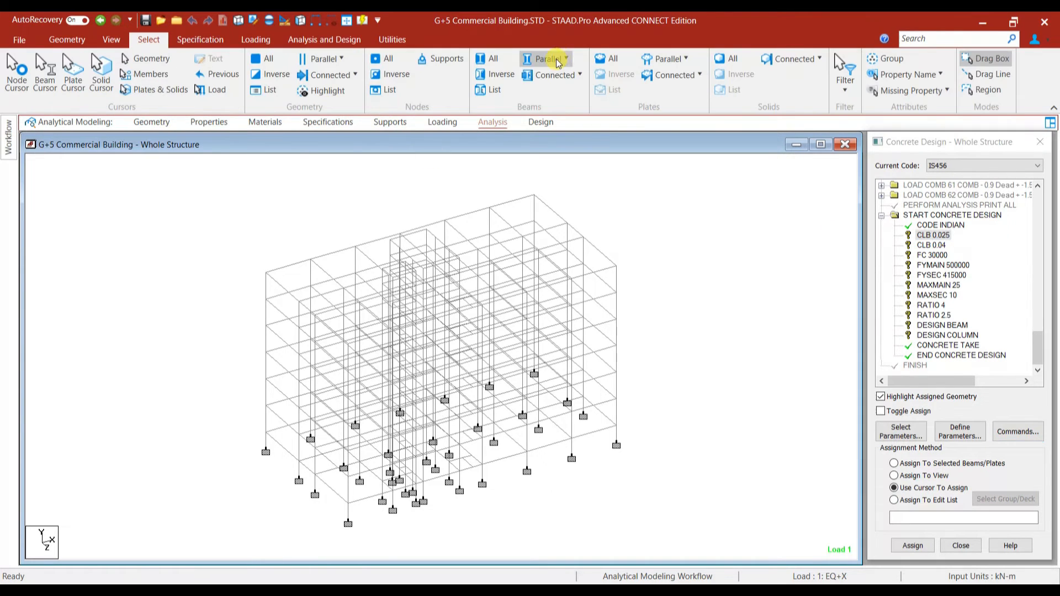
pyautogui.click(566, 59)
pyautogui.click(550, 106)
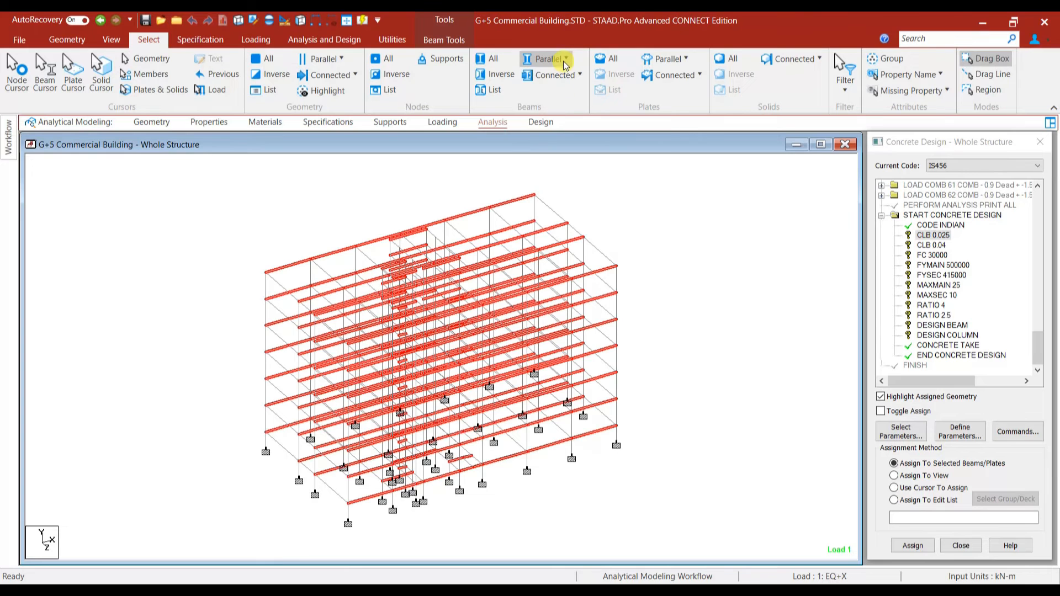
pyautogui.click(567, 59)
pyautogui.click(553, 121)
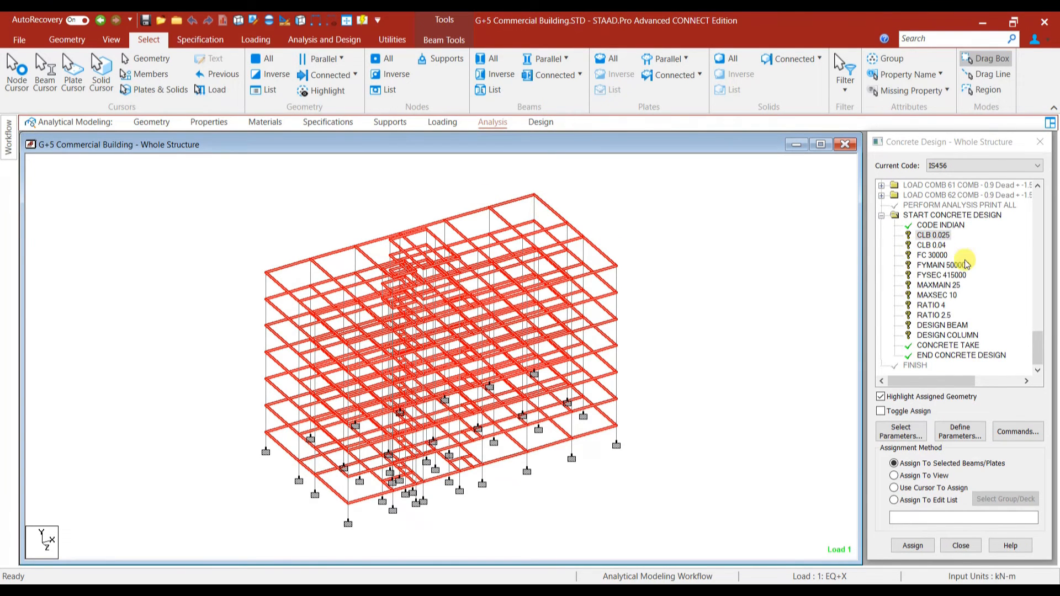
pyautogui.click(913, 546)
pyautogui.click(955, 390)
# Assign the CLB 0.04 parameter to all columns, the members parallel to the Y axis.
pyautogui.click(931, 245)
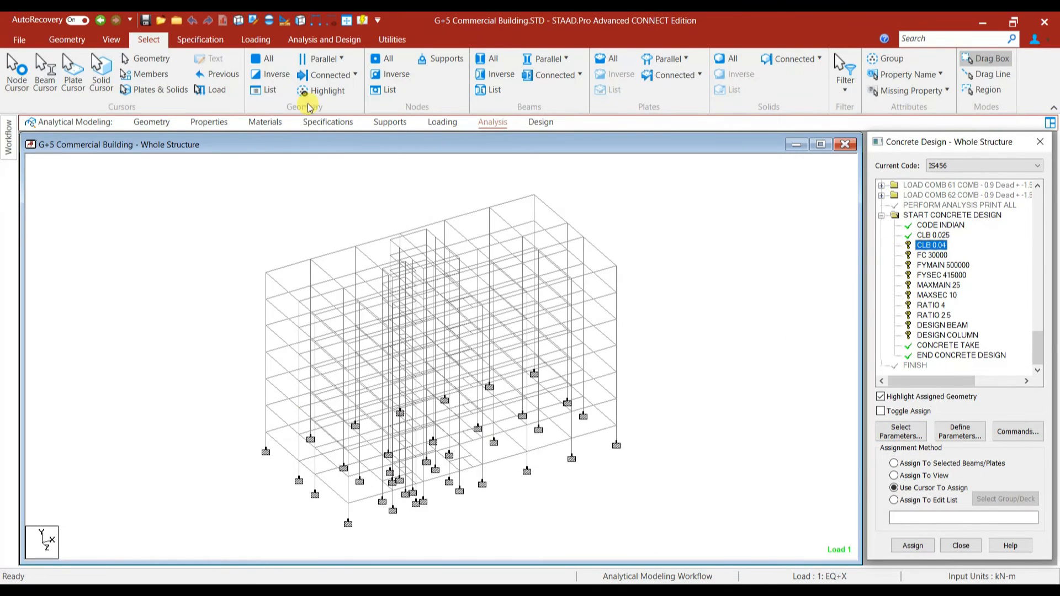
pyautogui.click(548, 59)
pyautogui.click(550, 96)
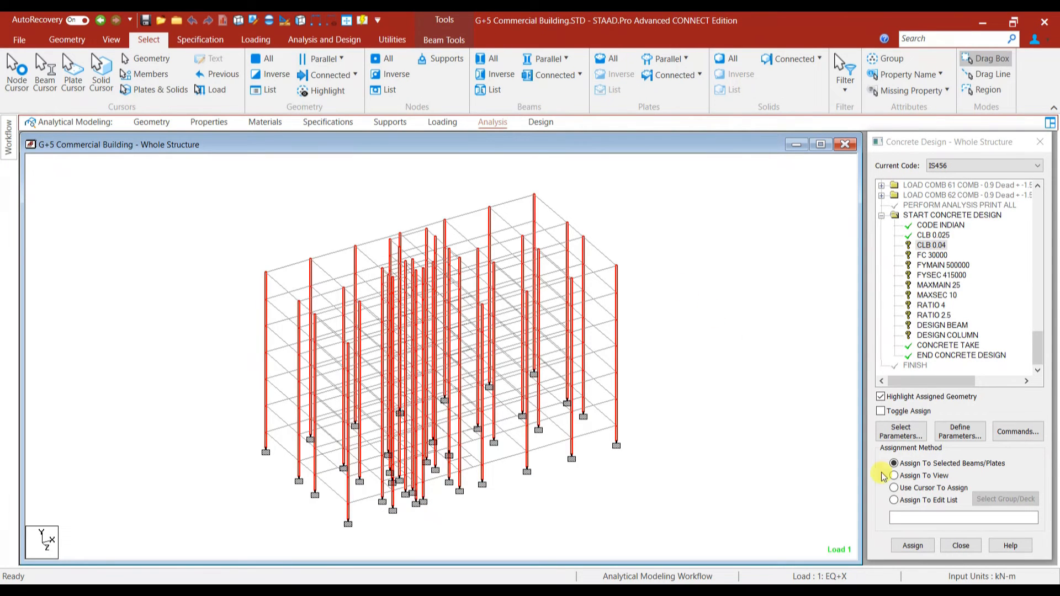
pyautogui.click(913, 546)
pyautogui.click(955, 391)
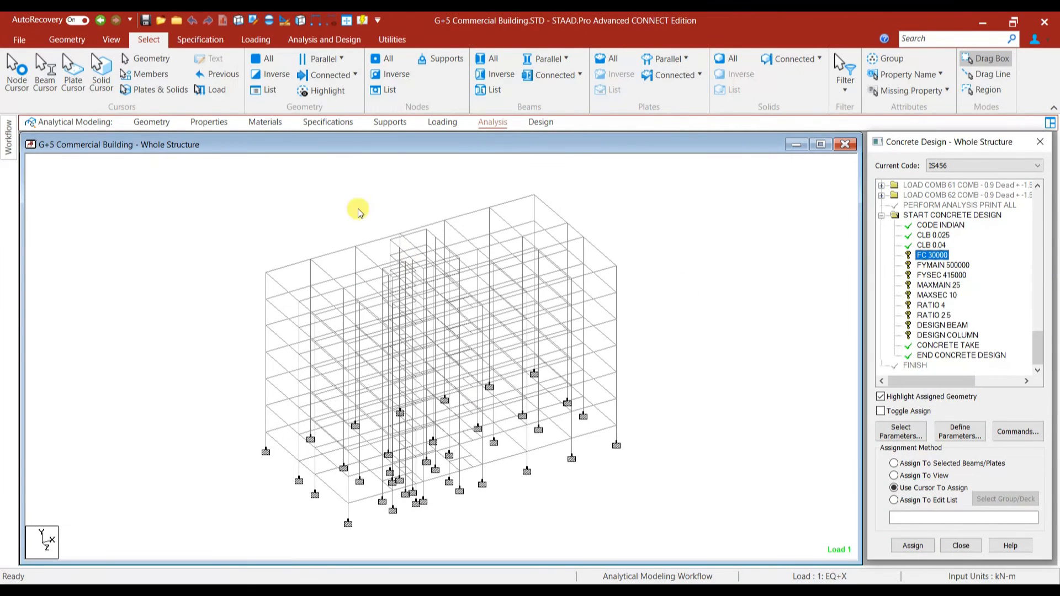
# Select the entire building frame and assign the FC 30000 parameter to it.
pyautogui.moveTo(197, 186); pyautogui.dragTo(684, 511)
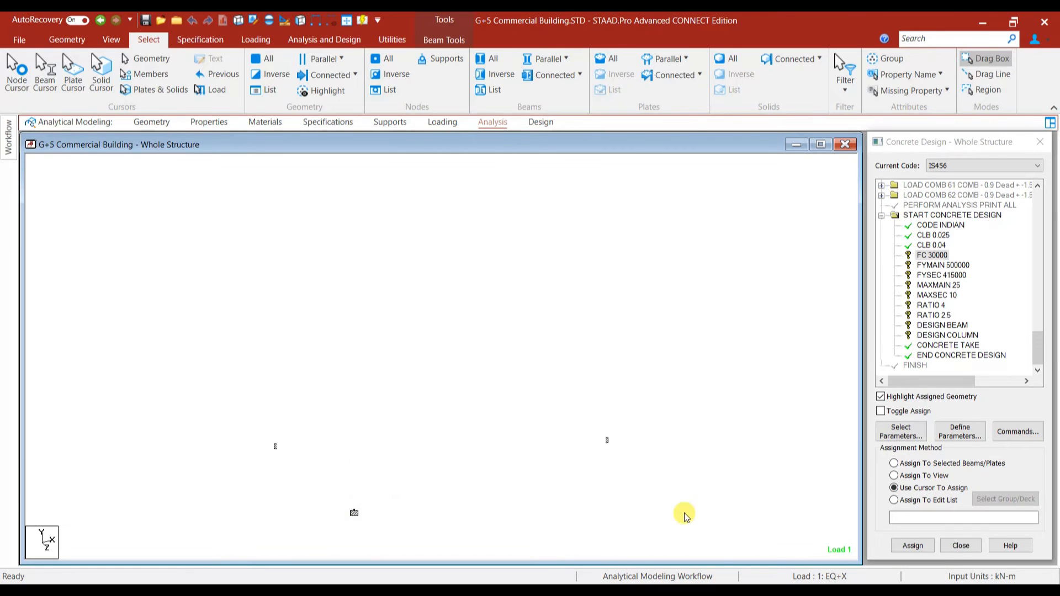
pyautogui.click(913, 545)
pyautogui.click(962, 391)
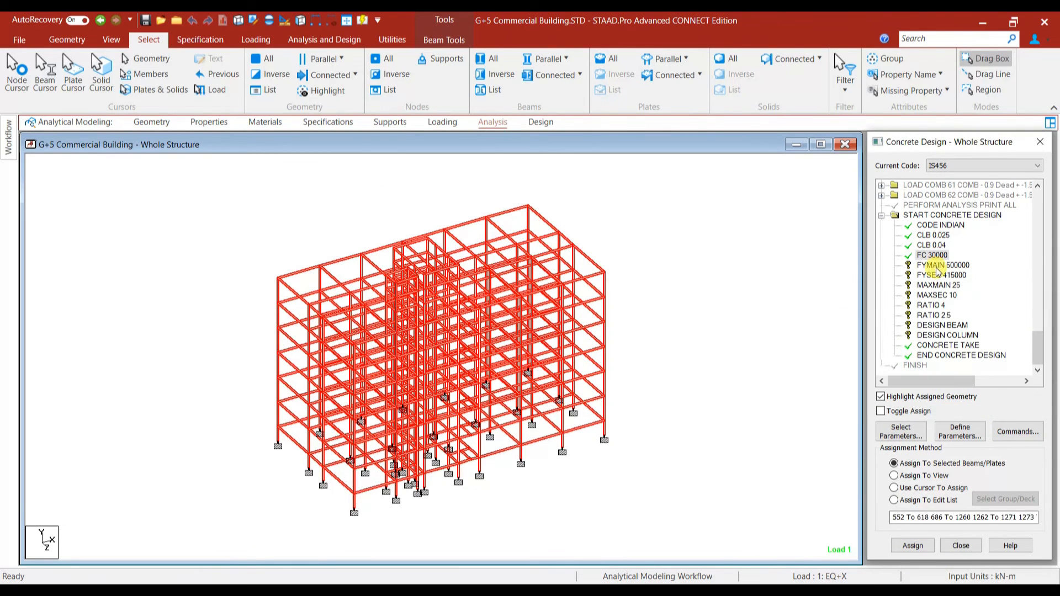
# Assign the FYMAIN 500000, FYSEC 415000, MAXMAIN 25 and MAXSEC 10 parameters to the whole view.
pyautogui.click(919, 476)
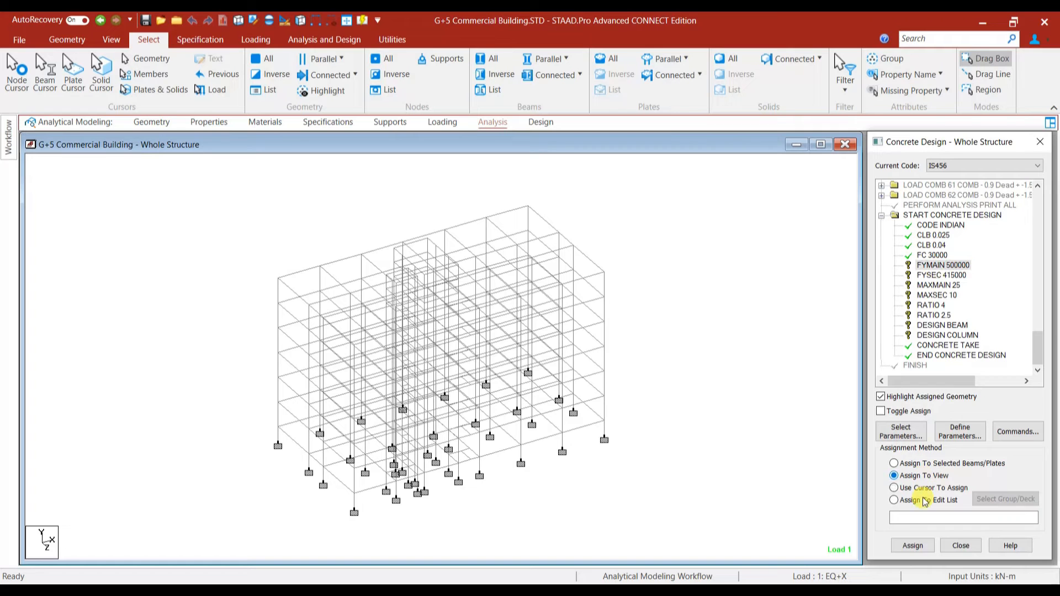
pyautogui.click(913, 546)
pyautogui.click(956, 385)
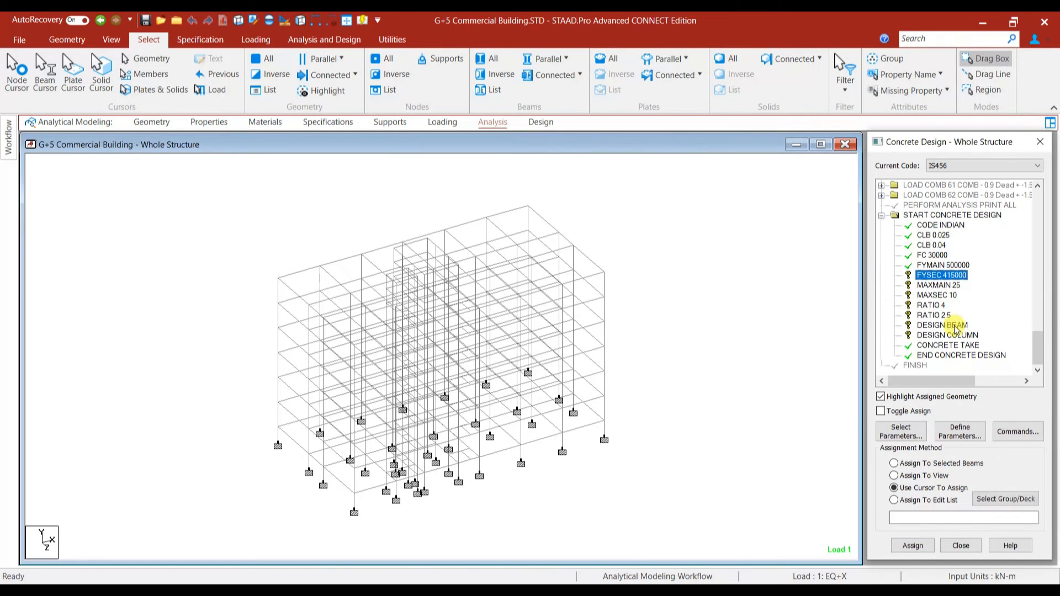
pyautogui.click(932, 476)
pyautogui.click(913, 545)
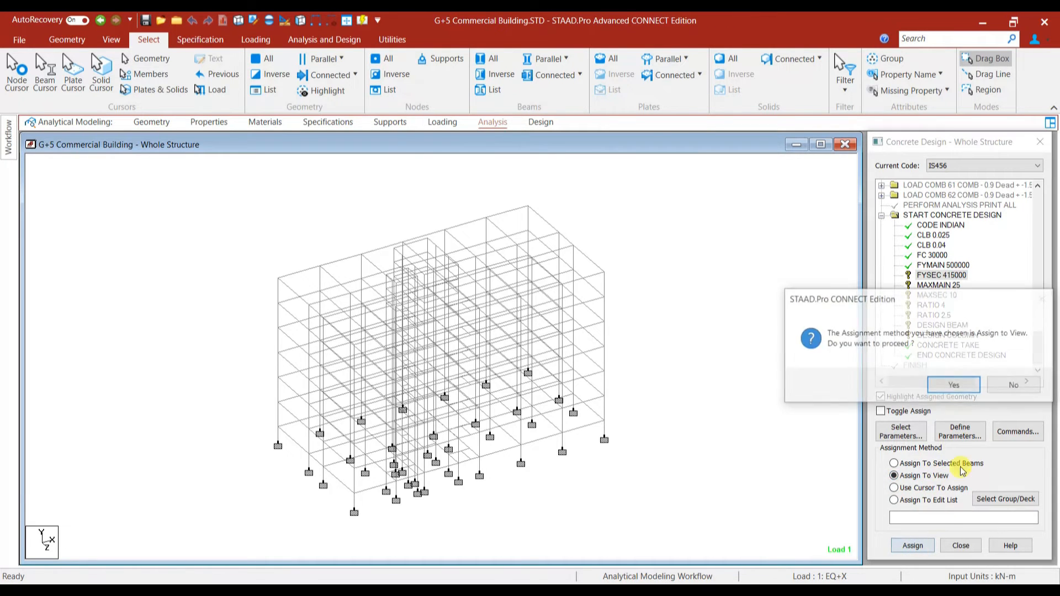
pyautogui.click(949, 384)
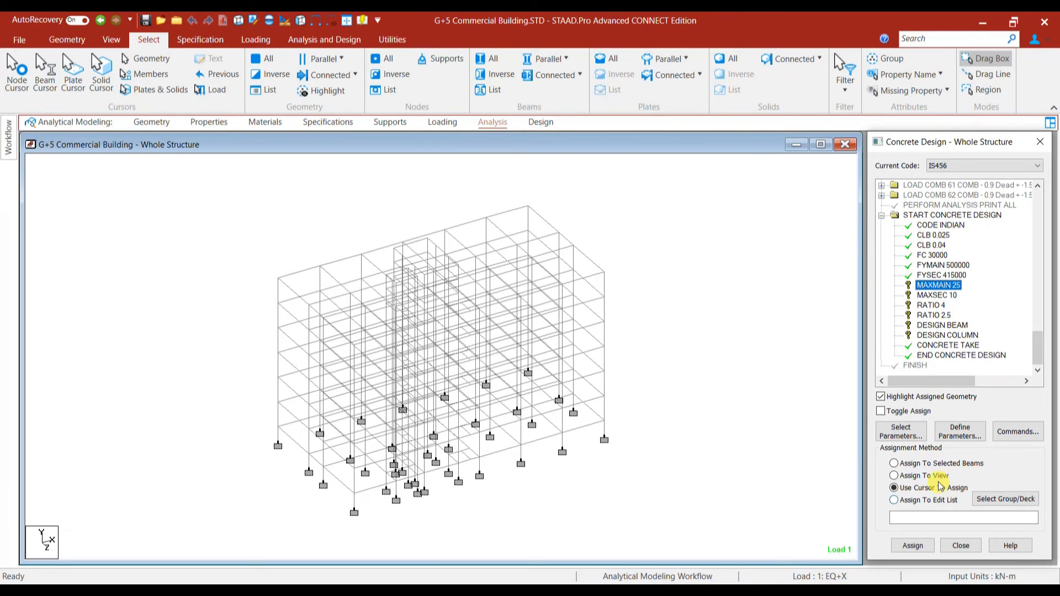
pyautogui.click(913, 546)
pyautogui.click(949, 384)
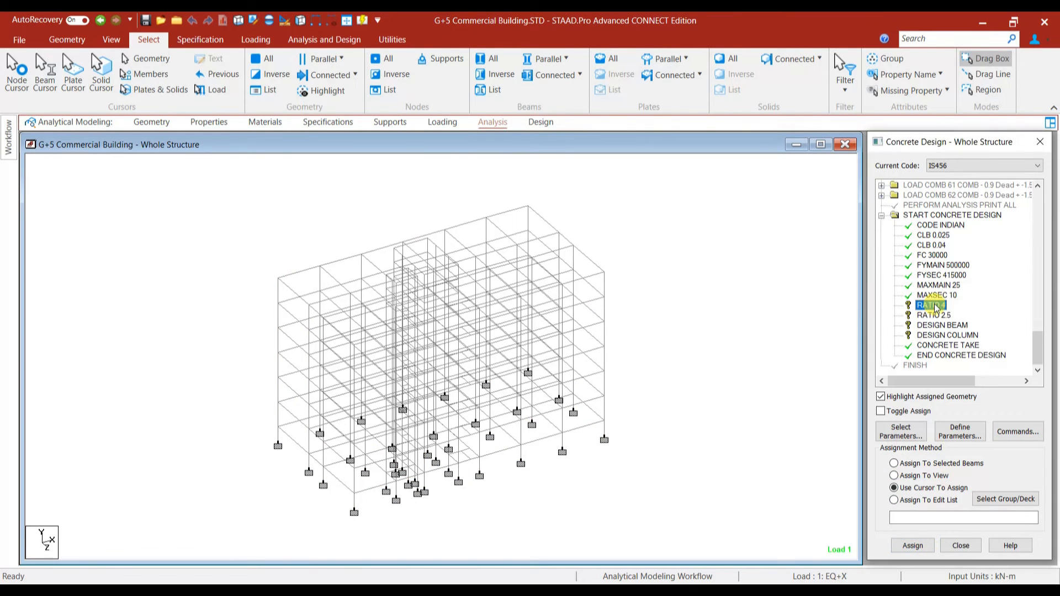
# Assign the RATIO 4 parameter to all columns parallel to the Y axis.
pyautogui.click(544, 58)
pyautogui.click(554, 98)
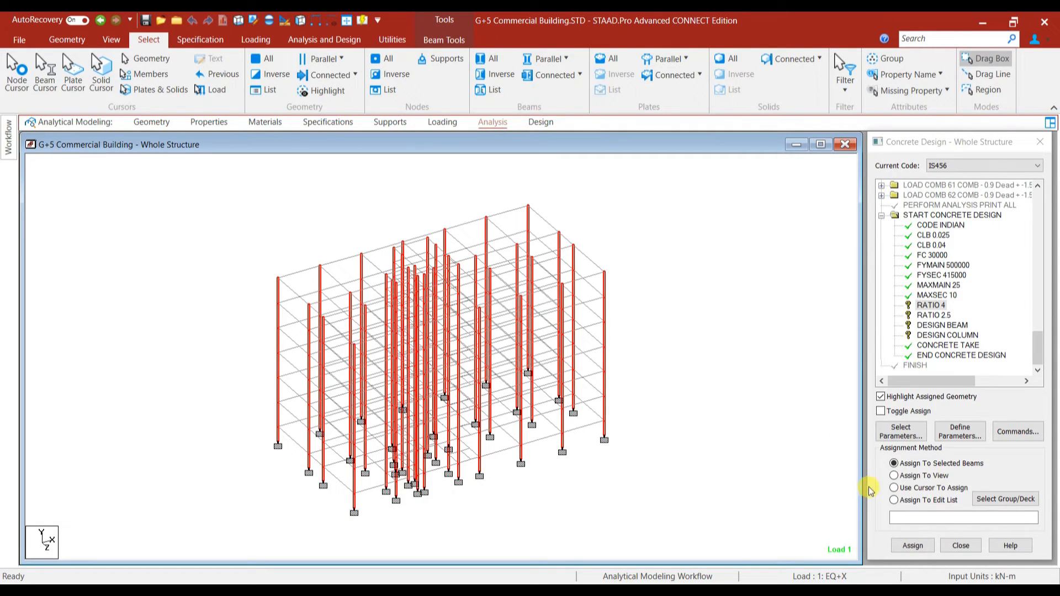
pyautogui.click(928, 548)
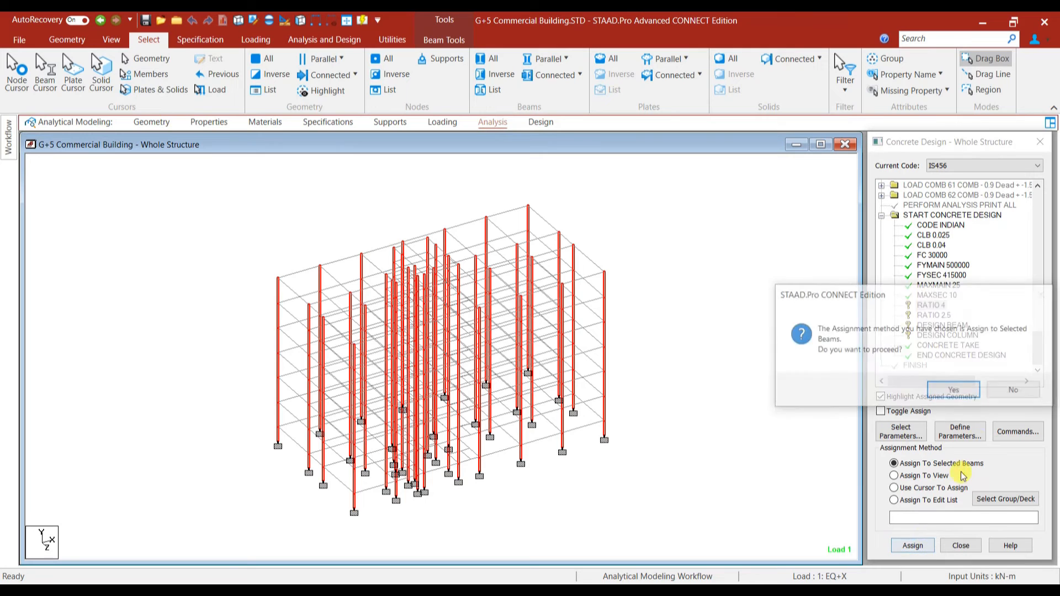
pyautogui.click(967, 392)
# Assign the RATIO 2.5 parameter to all beams parallel to the X and Z axes.
pyautogui.click(933, 315)
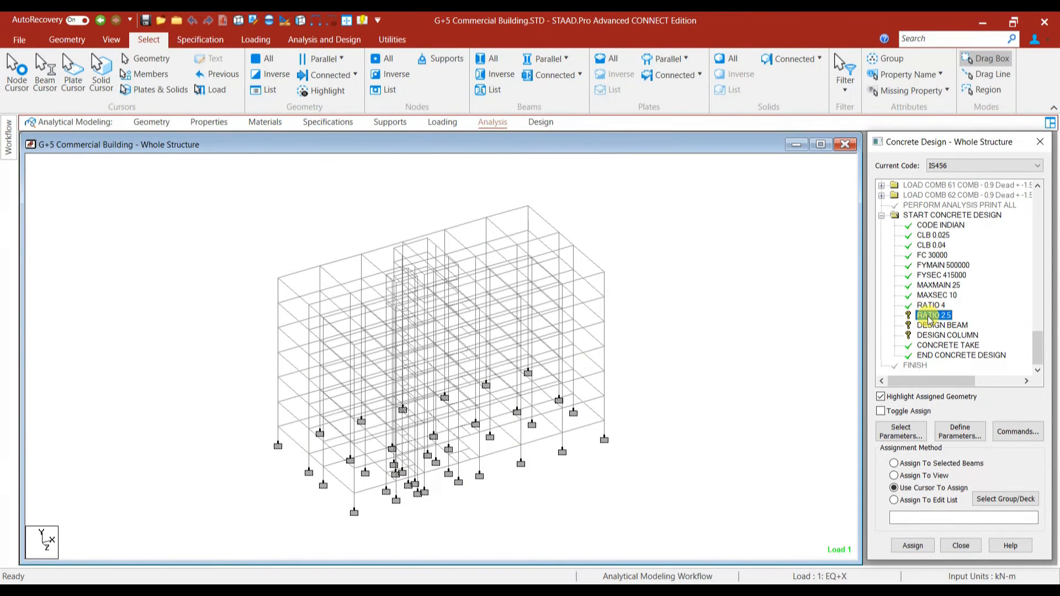
pyautogui.click(545, 60)
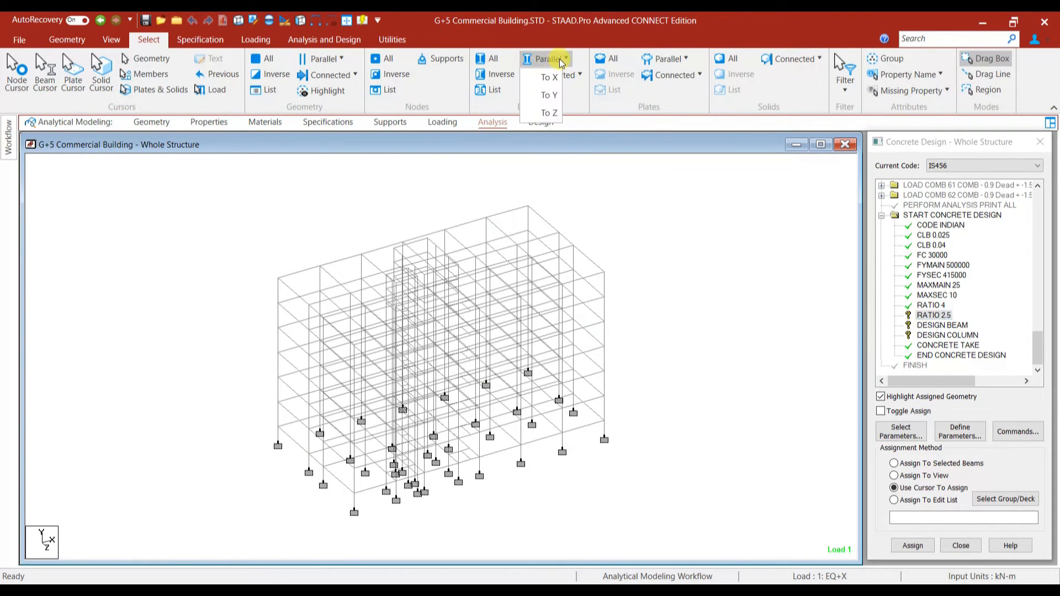
pyautogui.click(544, 78)
pyautogui.click(560, 61)
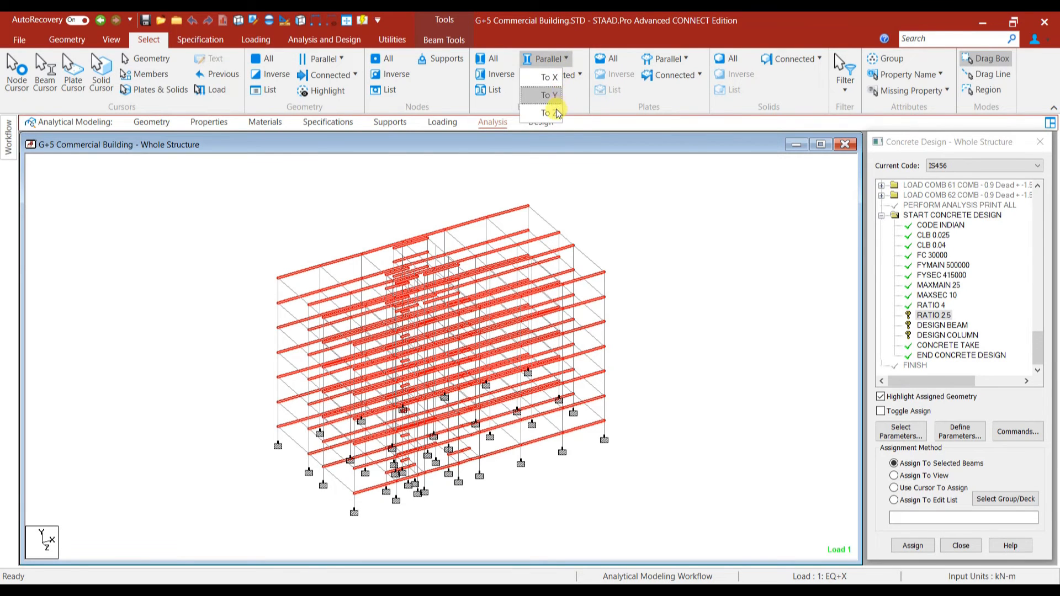
pyautogui.click(544, 111)
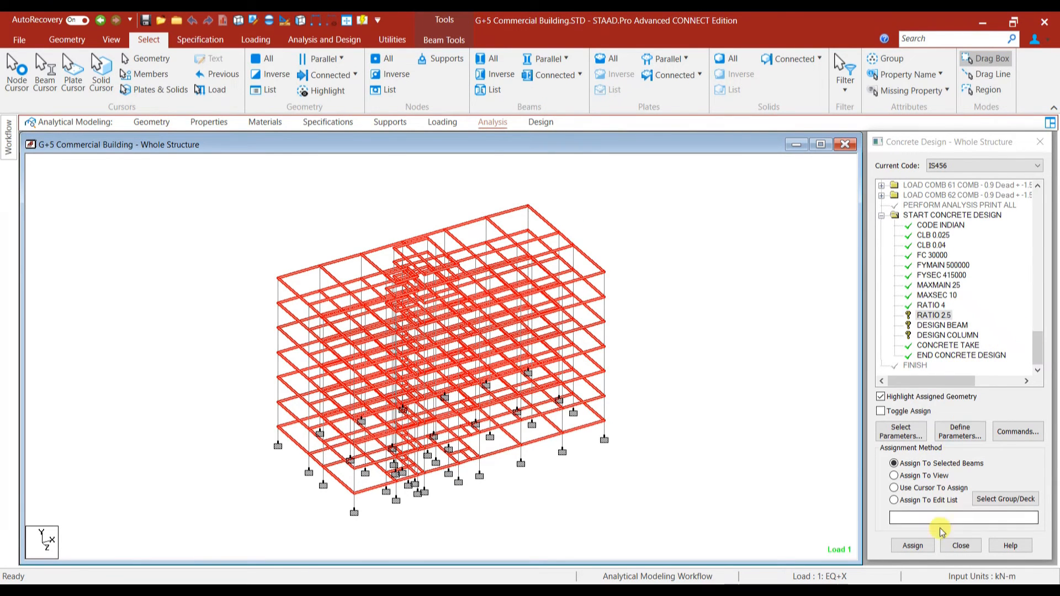
pyautogui.click(916, 546)
pyautogui.click(972, 392)
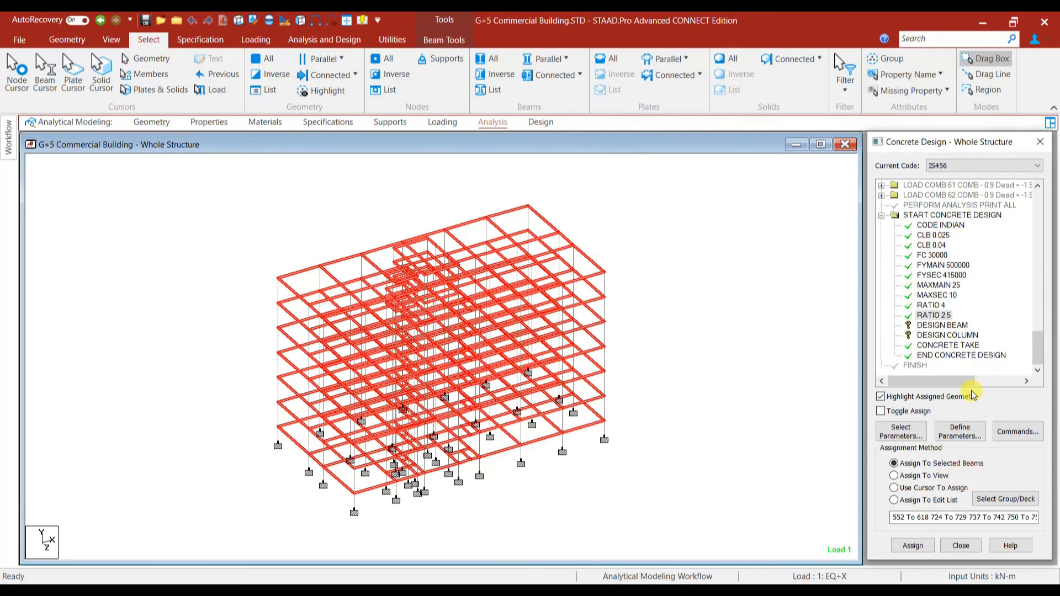
# Assign the Design Beam command to all members parallel to the X and Z axes.
pyautogui.click(556, 58)
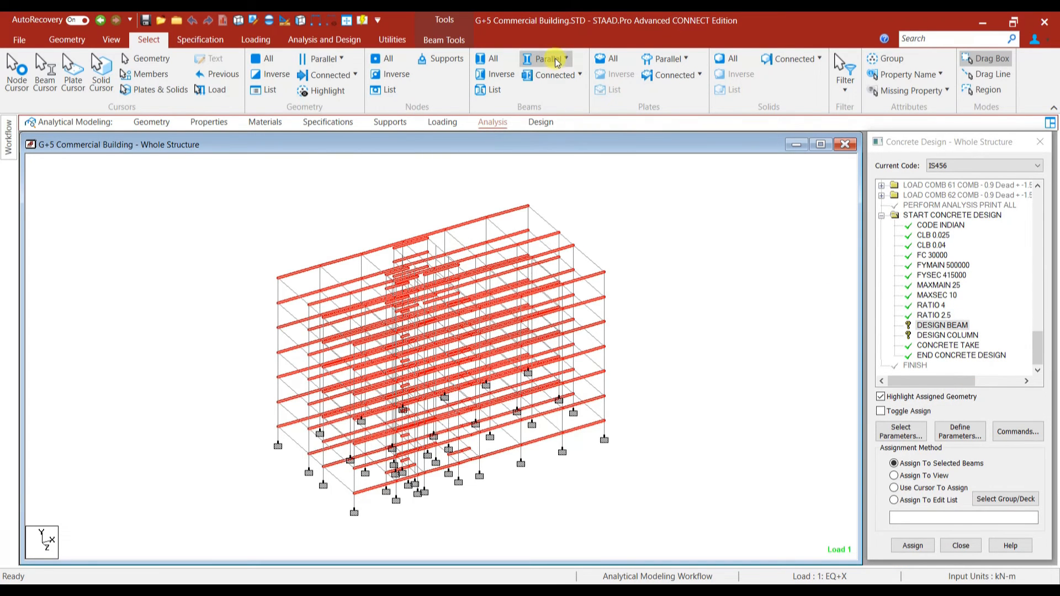
pyautogui.click(566, 59)
pyautogui.click(544, 110)
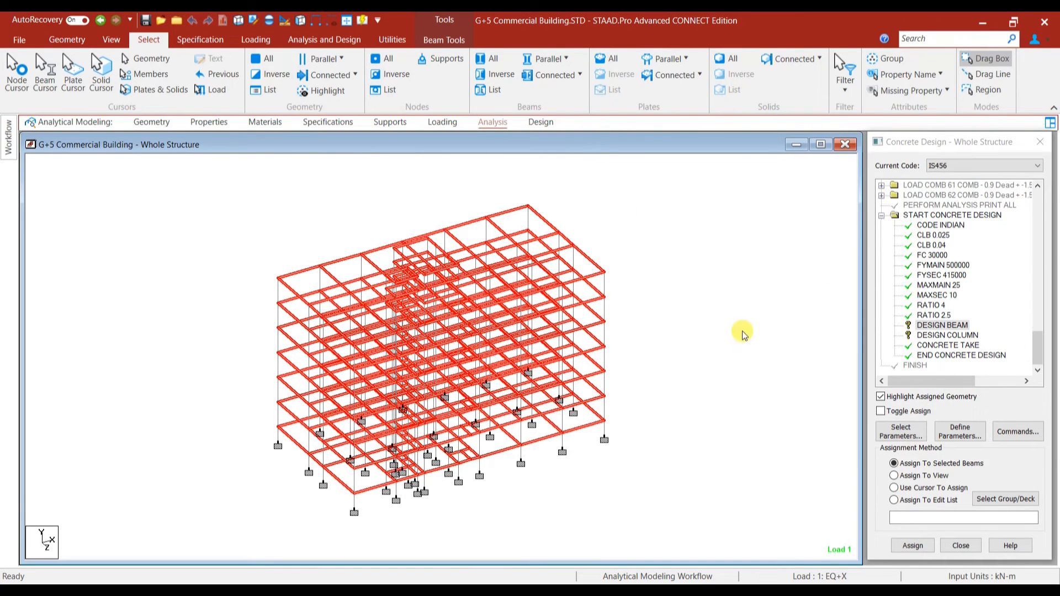
pyautogui.click(913, 546)
pyautogui.click(950, 389)
# Assign the Design Column command to all members parallel to the Y axis.
pyautogui.click(948, 335)
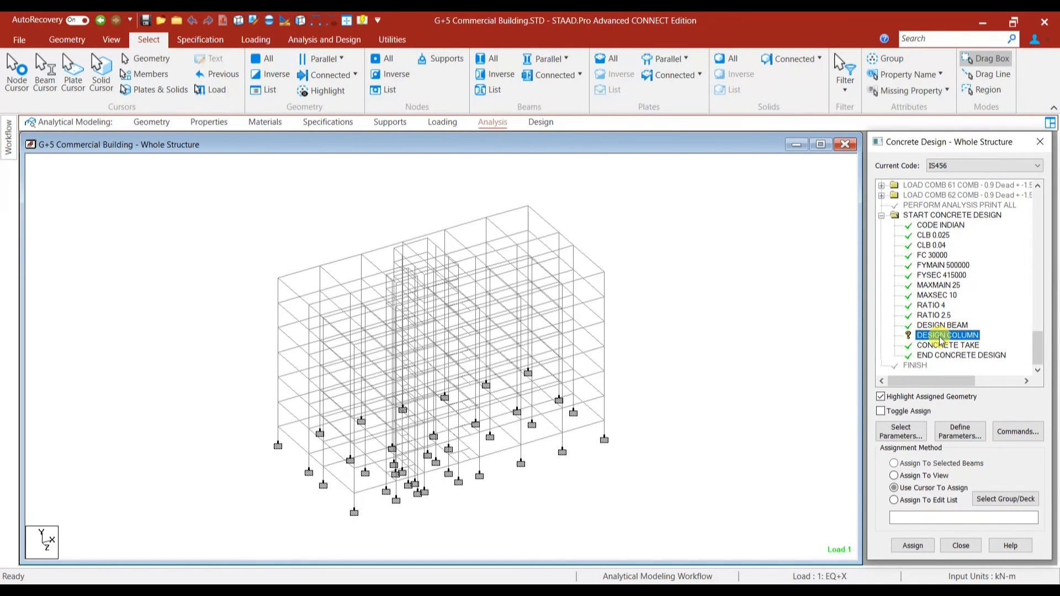
pyautogui.click(565, 59)
pyautogui.click(552, 105)
pyautogui.click(912, 545)
pyautogui.click(956, 386)
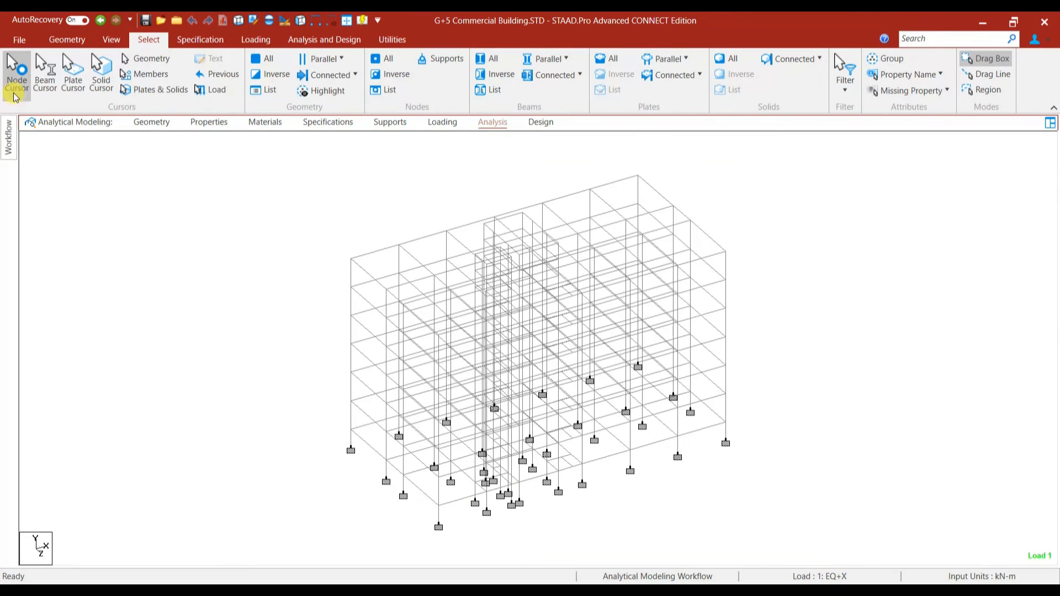
# Save the modified structure and run the analysis with concrete design.
pyautogui.click(146, 20)
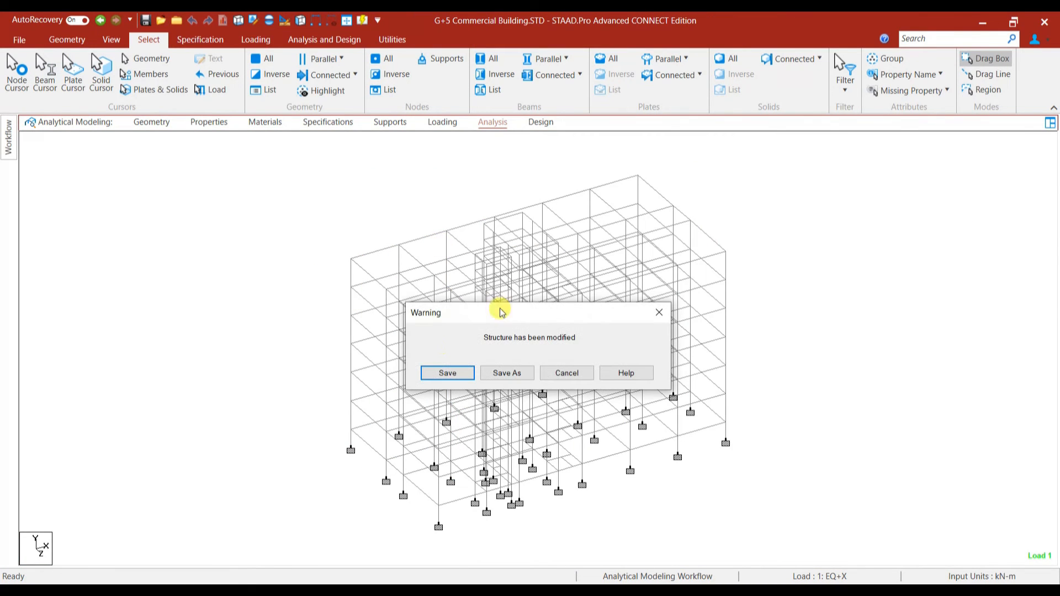
pyautogui.click(446, 374)
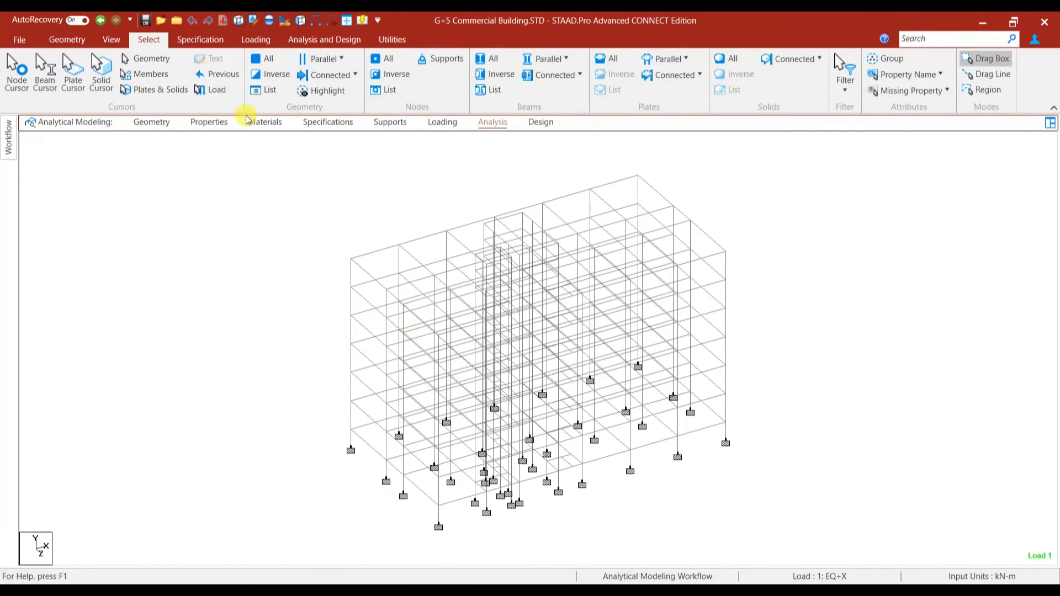
pyautogui.click(325, 40)
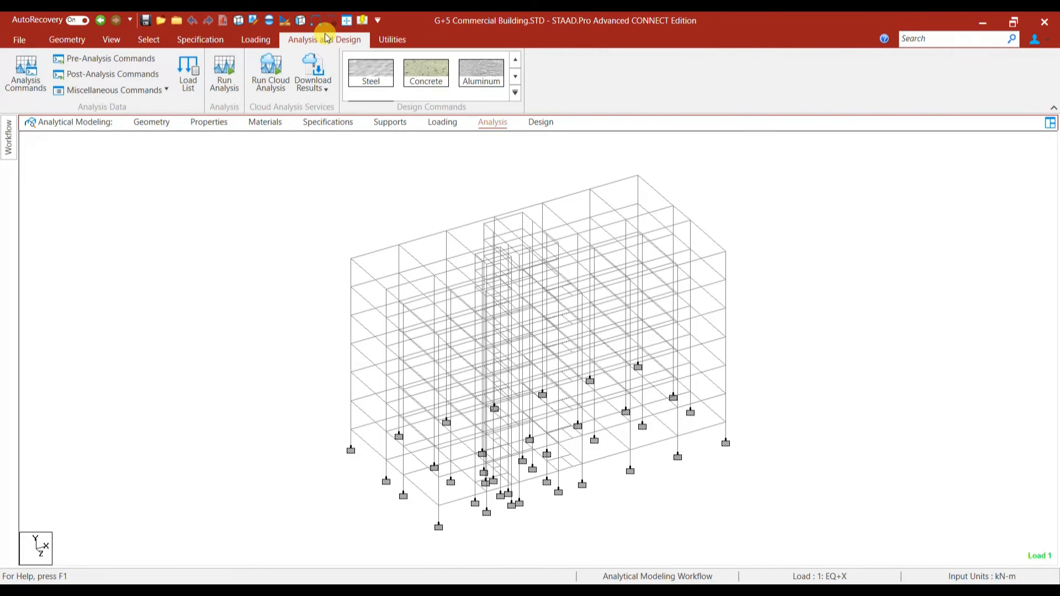
pyautogui.click(225, 65)
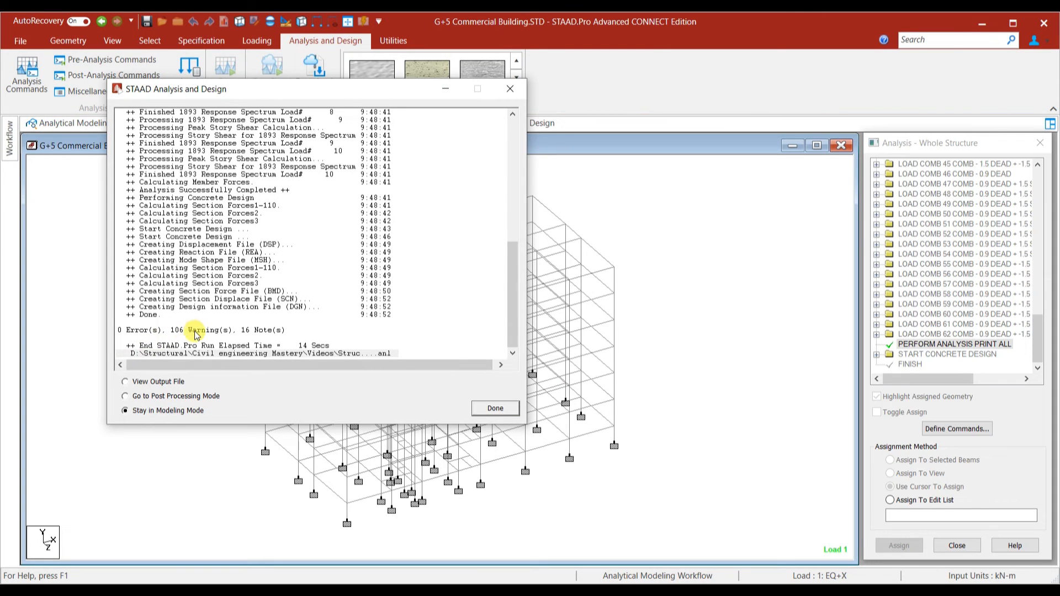
# Open the analysis output file and examine the UBC/IBC tension/compression warning at line 20233.
pyautogui.click(496, 409)
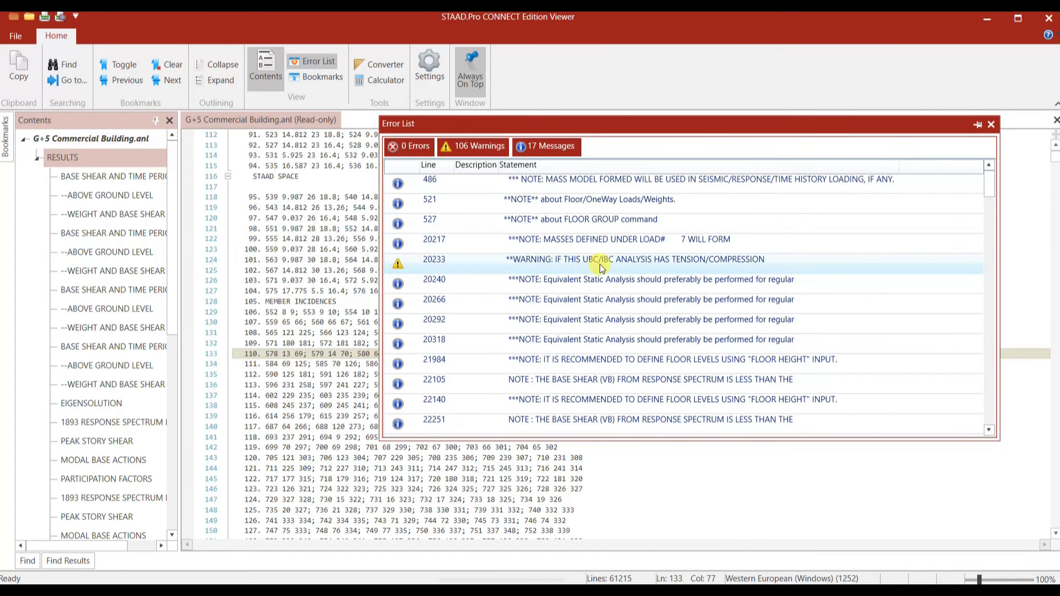
pyautogui.doubleClick(620, 264)
pyautogui.moveTo(829, 126); pyautogui.dragTo(800, 123)
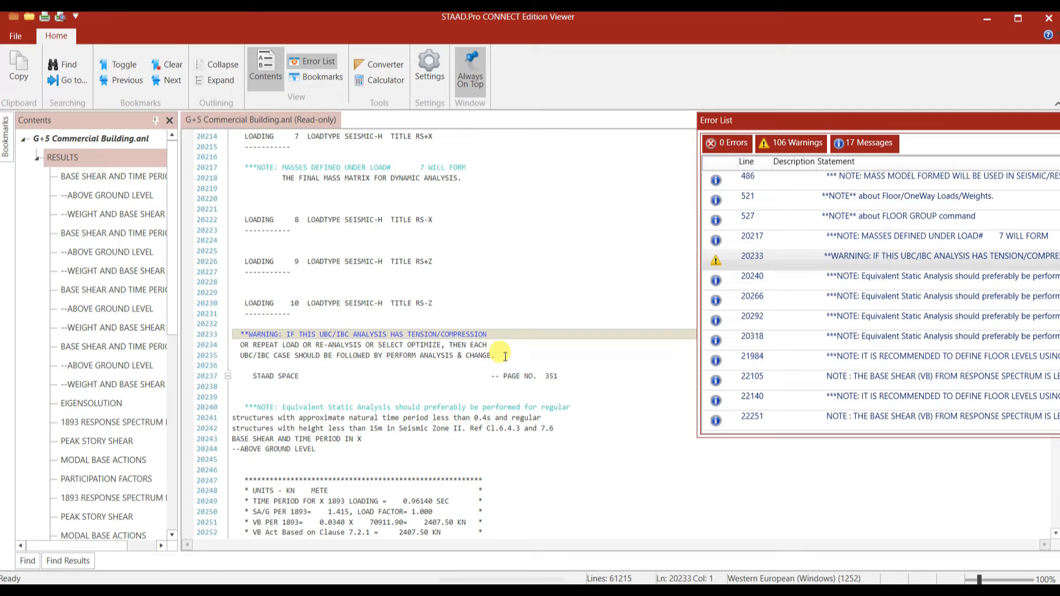
# Look through the remaining warnings and notes, and examine the response spectrum base shear note at line 22251.
pyautogui.moveTo(804, 119); pyautogui.dragTo(567, 106)
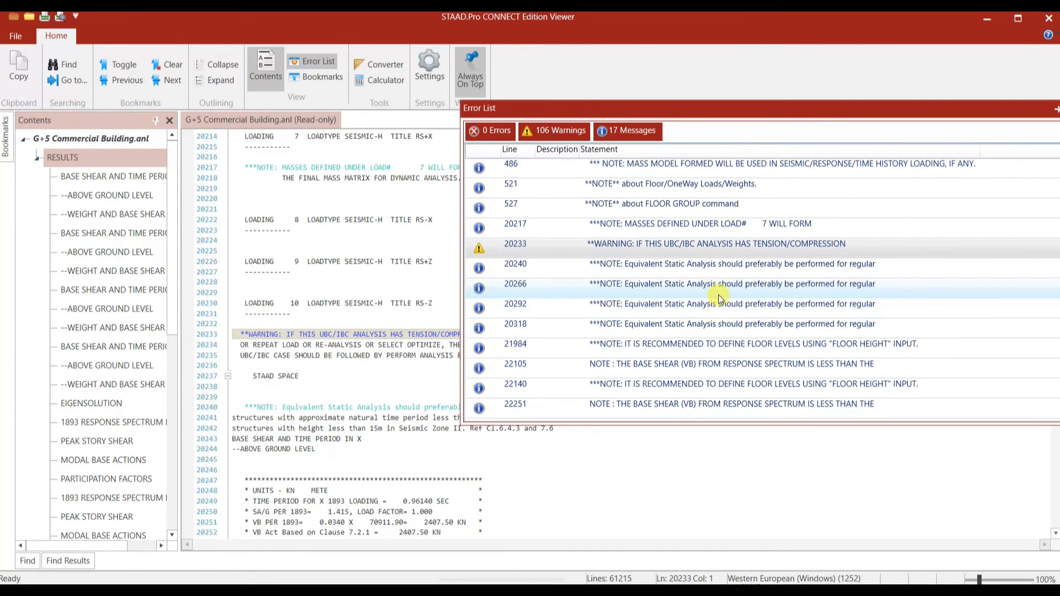
pyautogui.scroll(-4, 719, 297)
pyautogui.scroll(1, 690, 292)
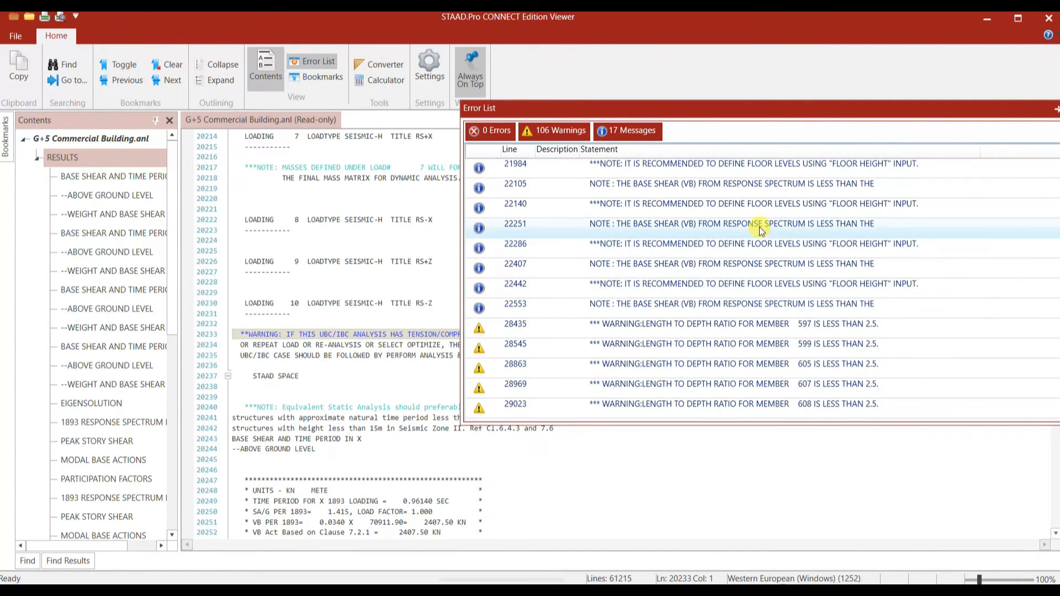
pyautogui.doubleClick(684, 227)
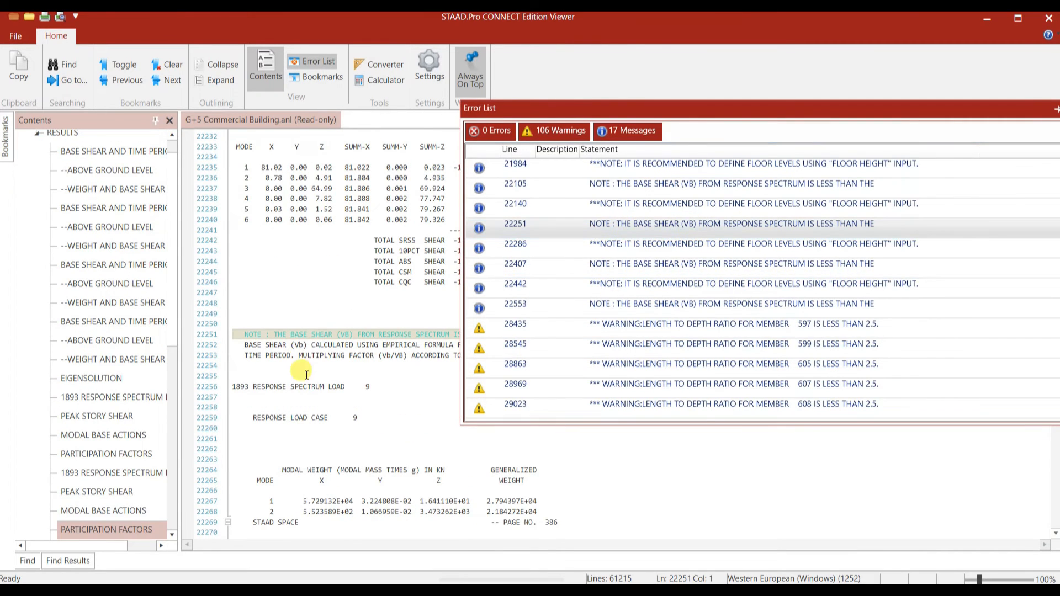
pyautogui.scroll(-1, 300, 346)
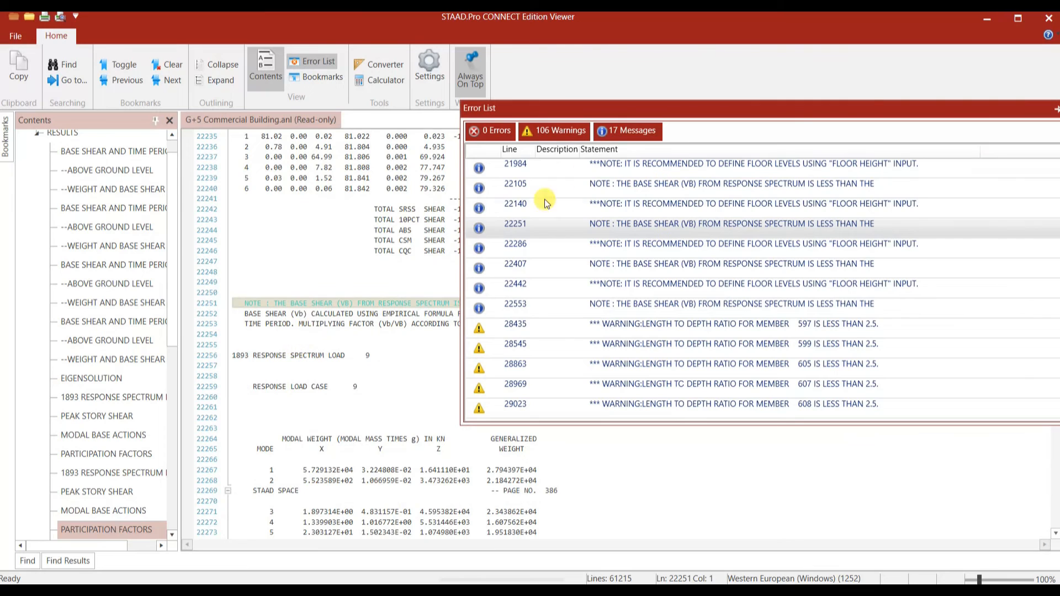
# Read the full base shear note at line 22251 and examine the length-to-depth ratio warning for member 599 at line 28545.
pyautogui.moveTo(602, 104); pyautogui.dragTo(776, 120)
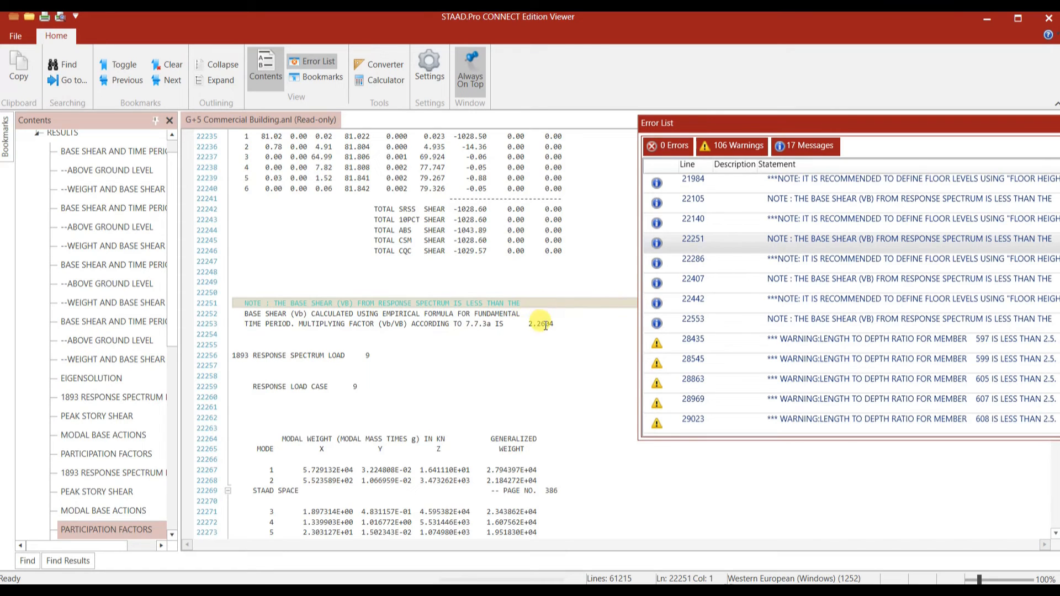
pyautogui.moveTo(930, 125); pyautogui.dragTo(862, 116)
pyautogui.scroll(-1, 807, 320)
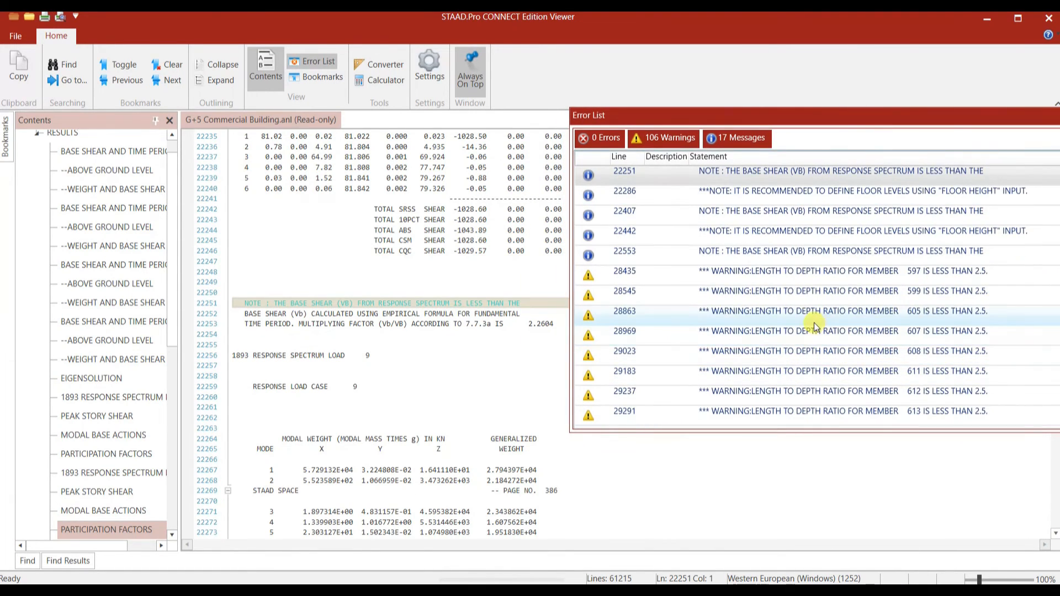
pyautogui.doubleClick(790, 293)
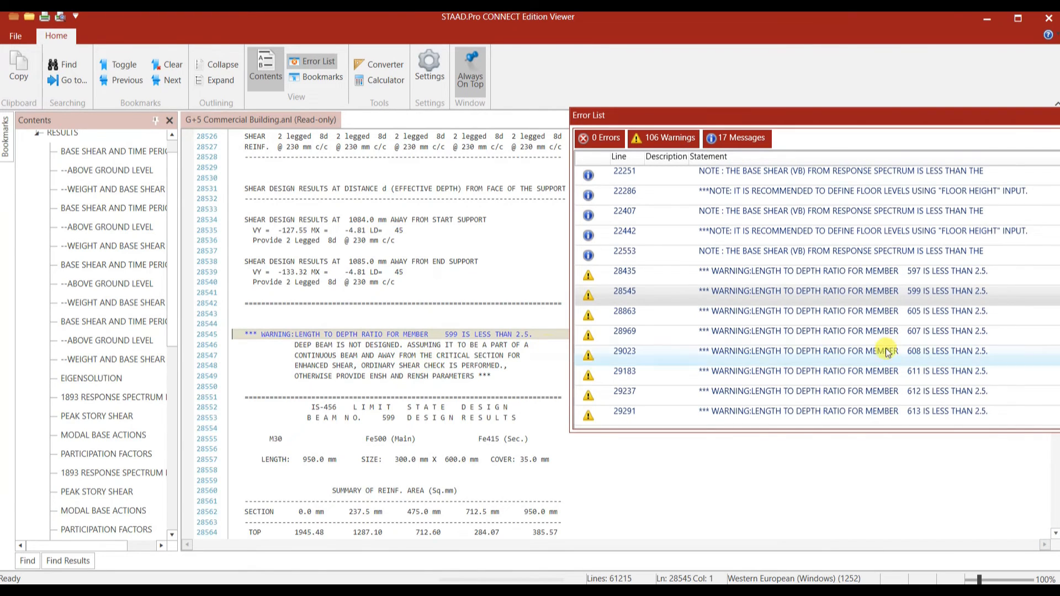
# Look through the remaining length-to-depth and reinforcement warnings, and close the analysis output.
pyautogui.scroll(-10, 800, 332)
pyautogui.scroll(-10, 795, 349)
pyautogui.scroll(-1, 806, 280)
pyautogui.scroll(5, 796, 243)
pyautogui.scroll(-2, 808, 350)
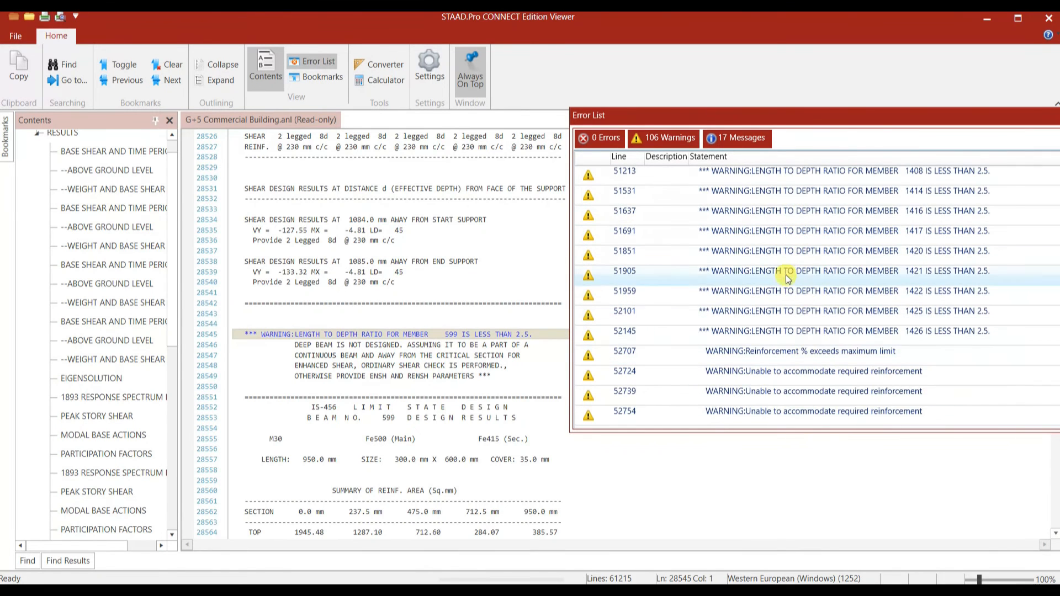
pyautogui.scroll(-2, 812, 301)
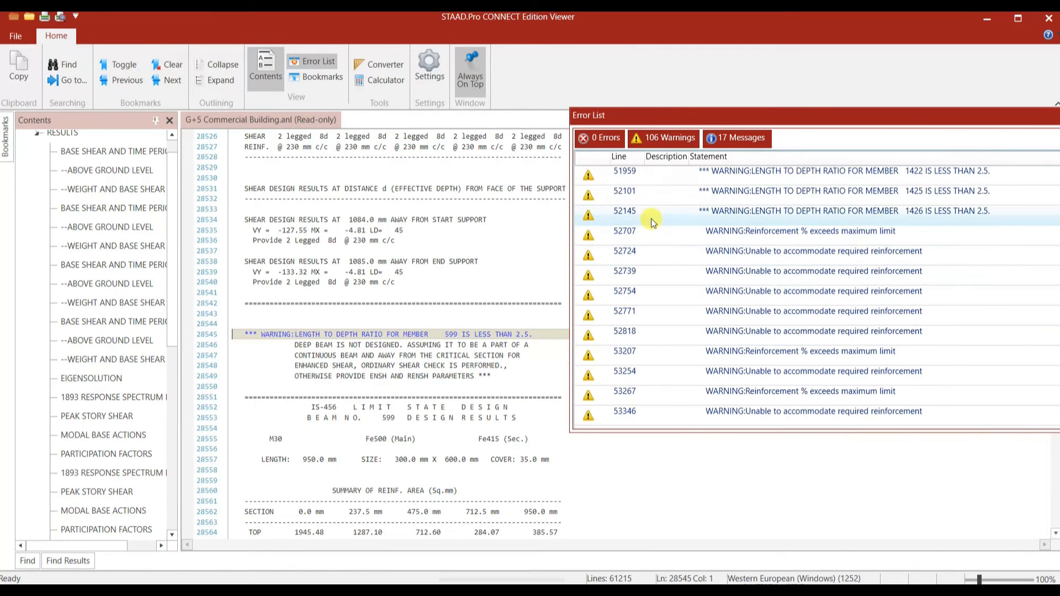
pyautogui.doubleClick(866, 115)
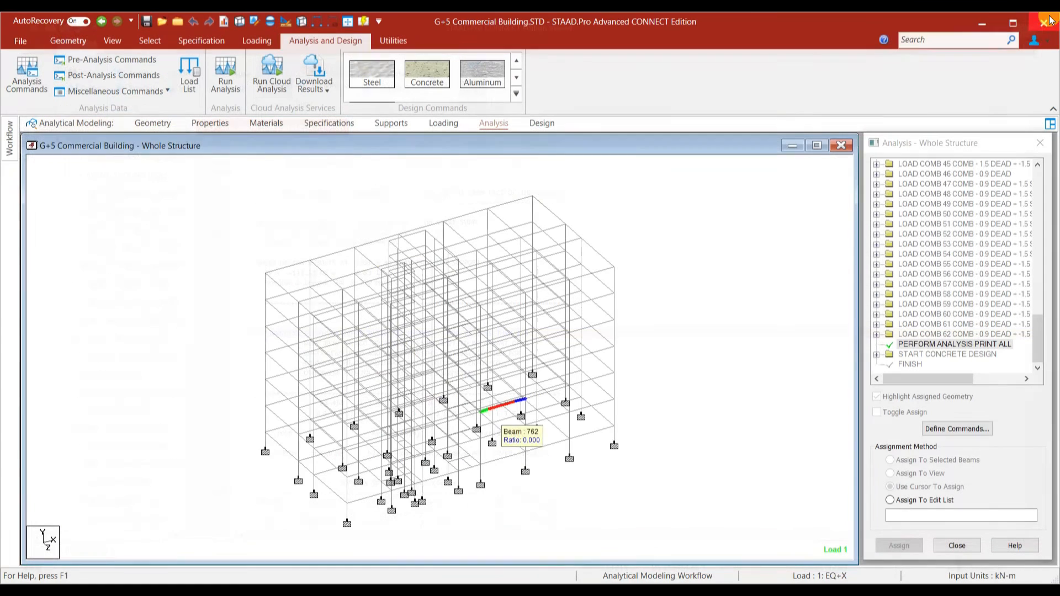
pyautogui.click(1049, 17)
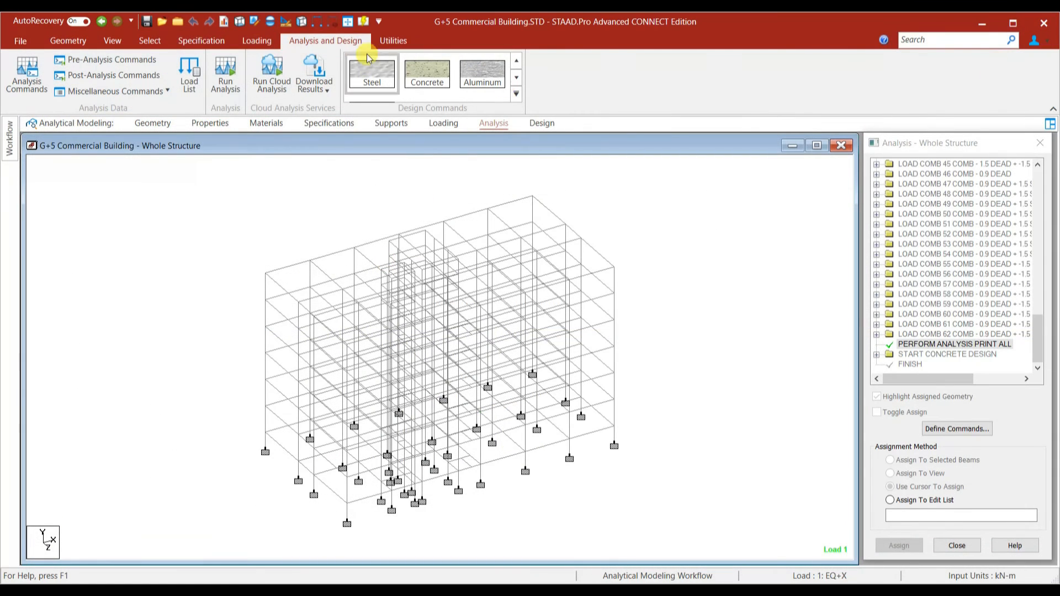
# Open the structure's command file and insert PERFORM ANALYSIS AND CHANGE after the 1893 LOAD X 1 line of load case 1.
pyautogui.click(253, 22)
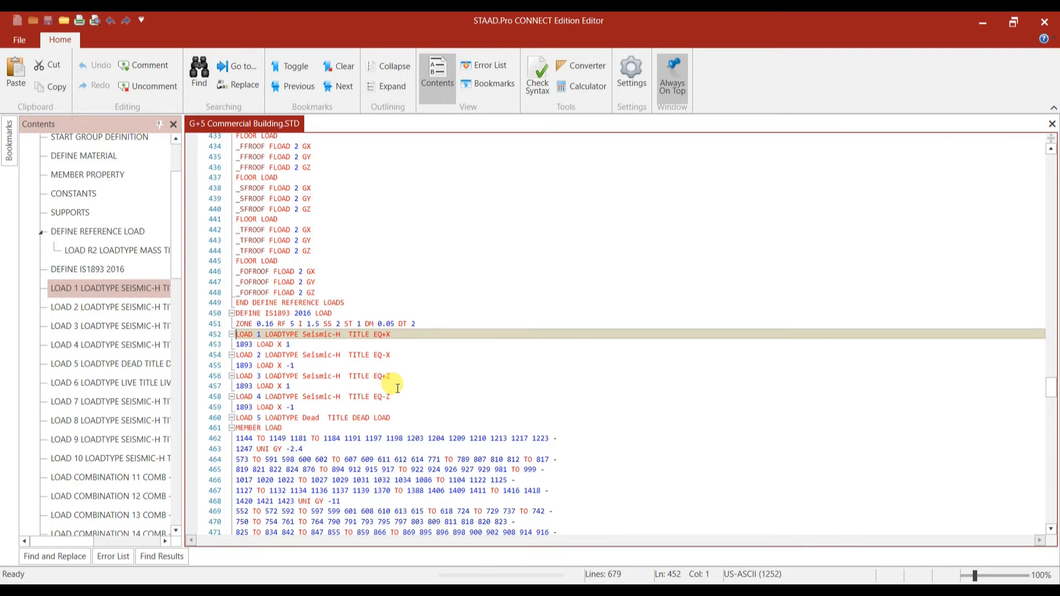
pyautogui.moveTo(236, 344); pyautogui.dragTo(310, 341)
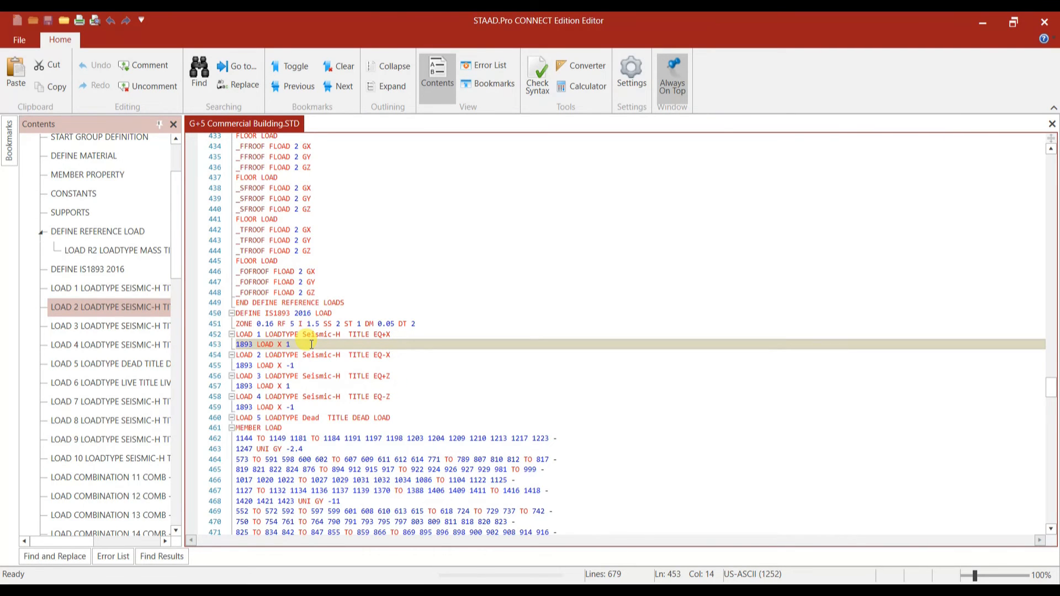
pyautogui.press('End')
pyautogui.press('Return')
pyautogui.press('capslock')
pyautogui.write('PER')
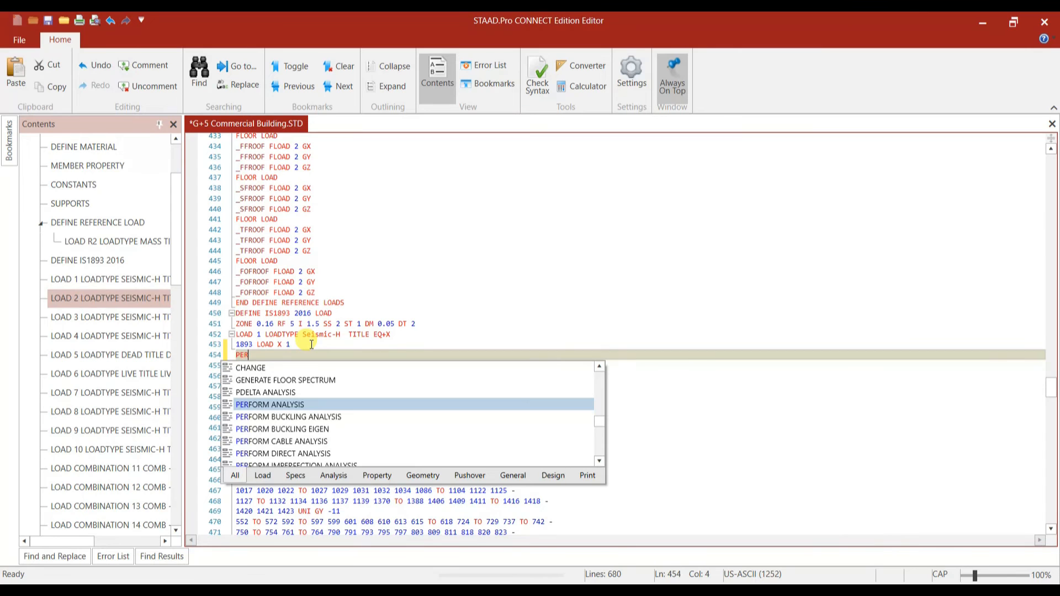
pyautogui.doubleClick(260, 406)
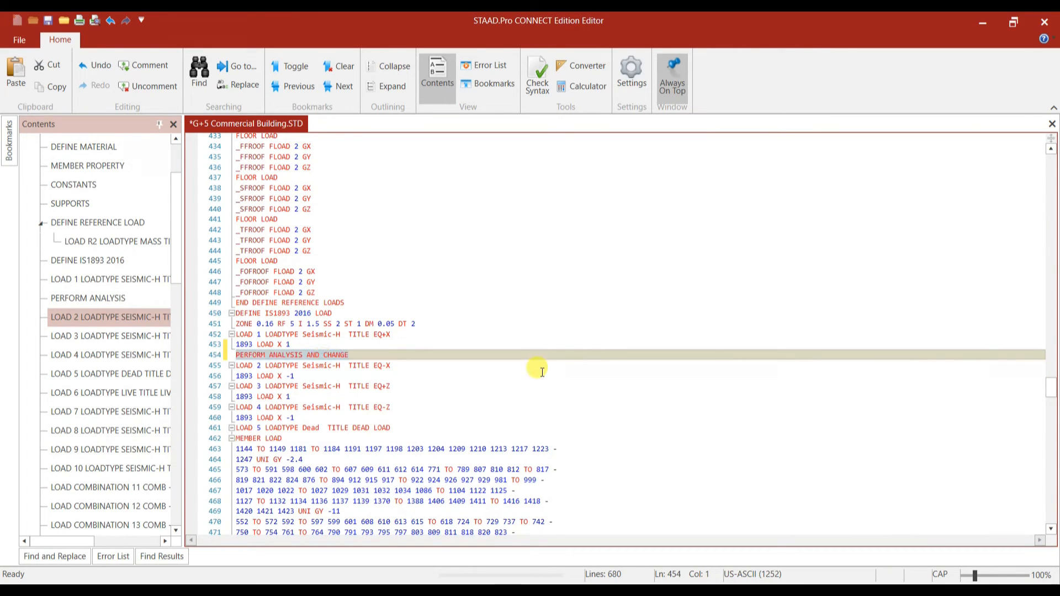
# Add PERFORM ANALYSIS AND CHANGE after the 1893 LOAD lines of seismic load cases 2, 3 and 4, and save the command file.
pyautogui.click(299, 375)
pyautogui.press('Return')
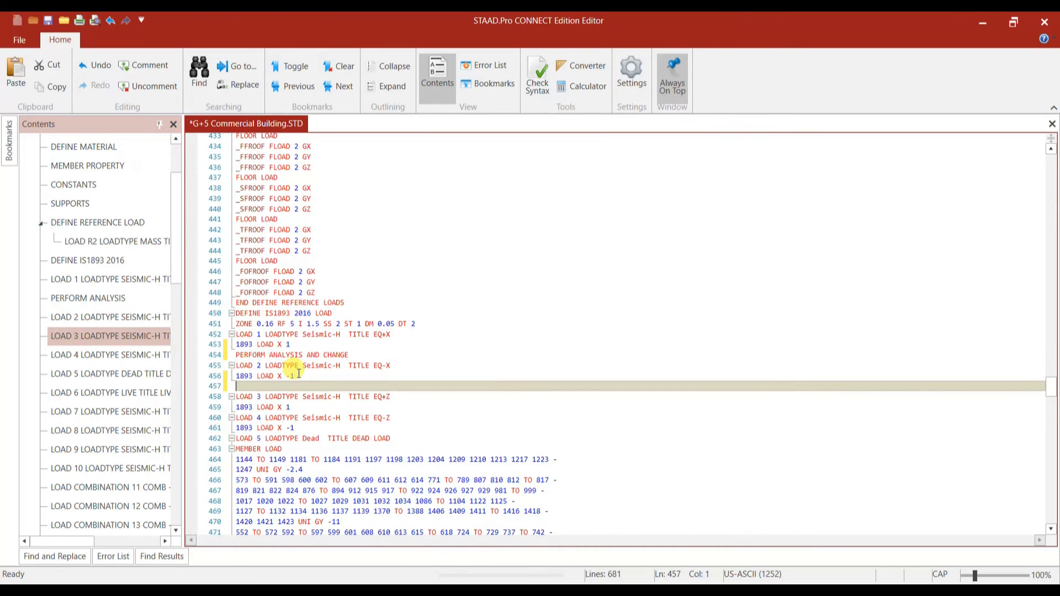
pyautogui.write('PERFORM ANALYSIS AND CHANGE')
pyautogui.click(301, 402)
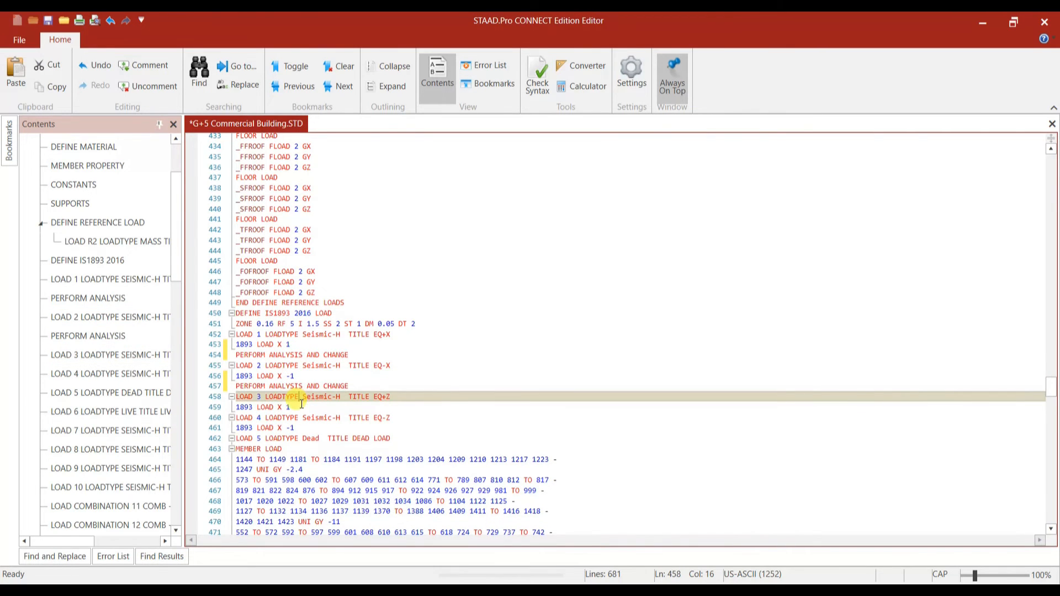
pyautogui.click(301, 405)
pyautogui.press('Return')
pyautogui.write('PERFORM ANALYSIS AND CHANGE')
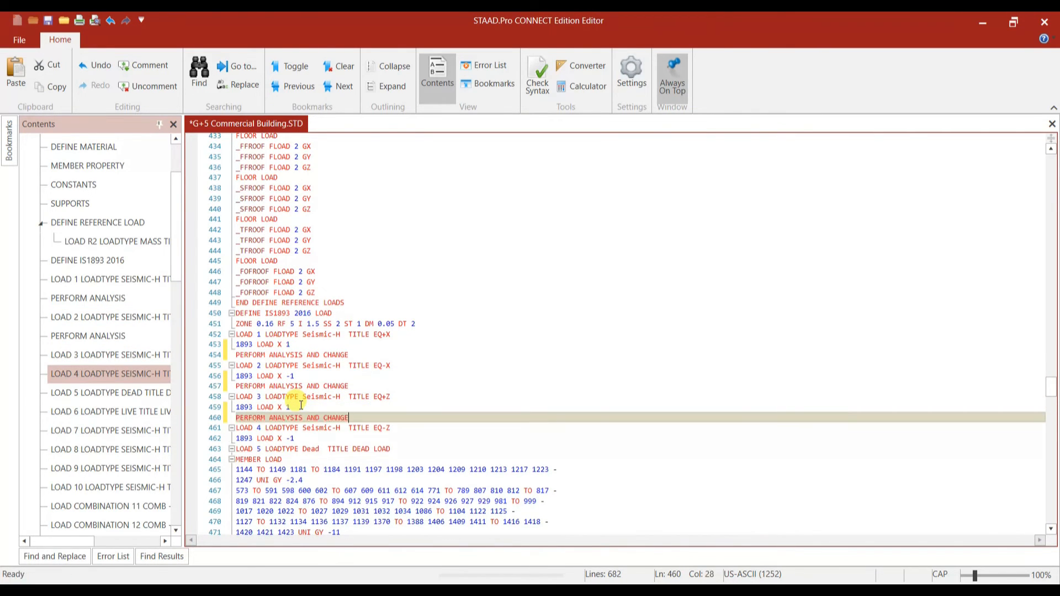
pyautogui.click(310, 437)
pyautogui.press('Return')
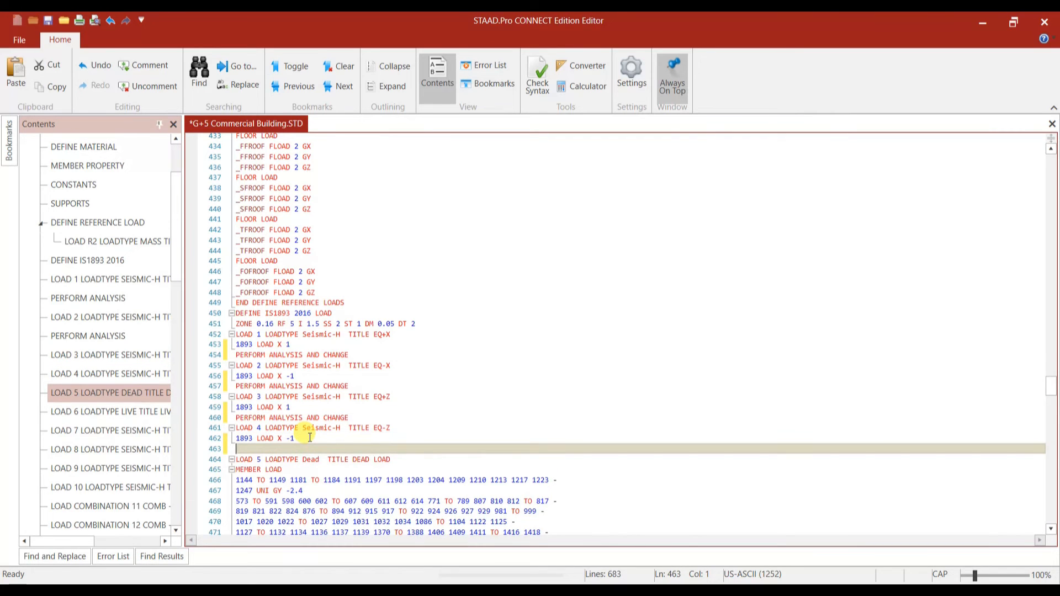
pyautogui.write('PERFORM ANALYSIS AND CHANGE')
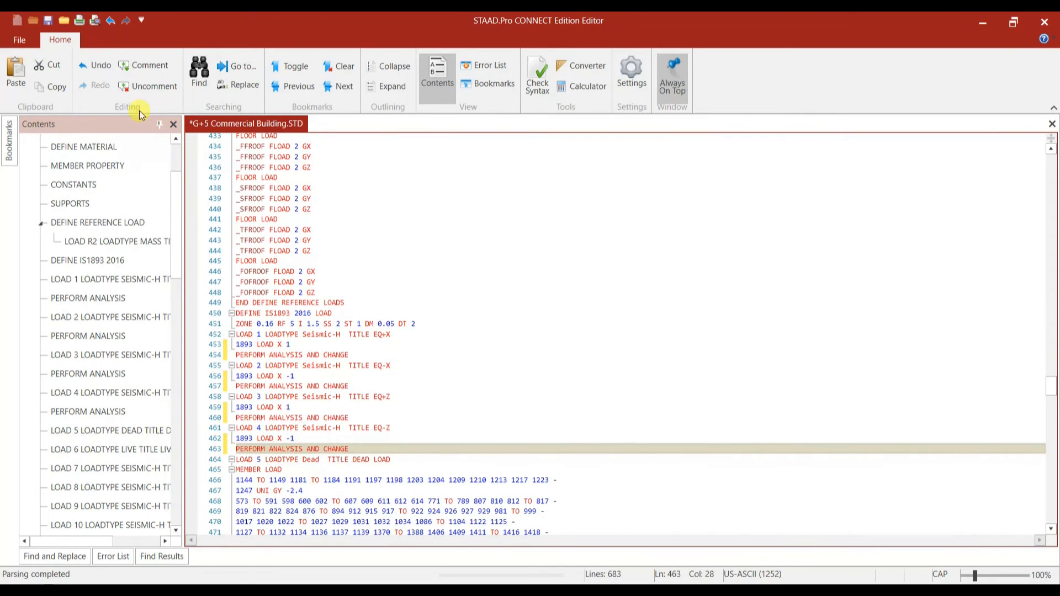
pyautogui.click(48, 21)
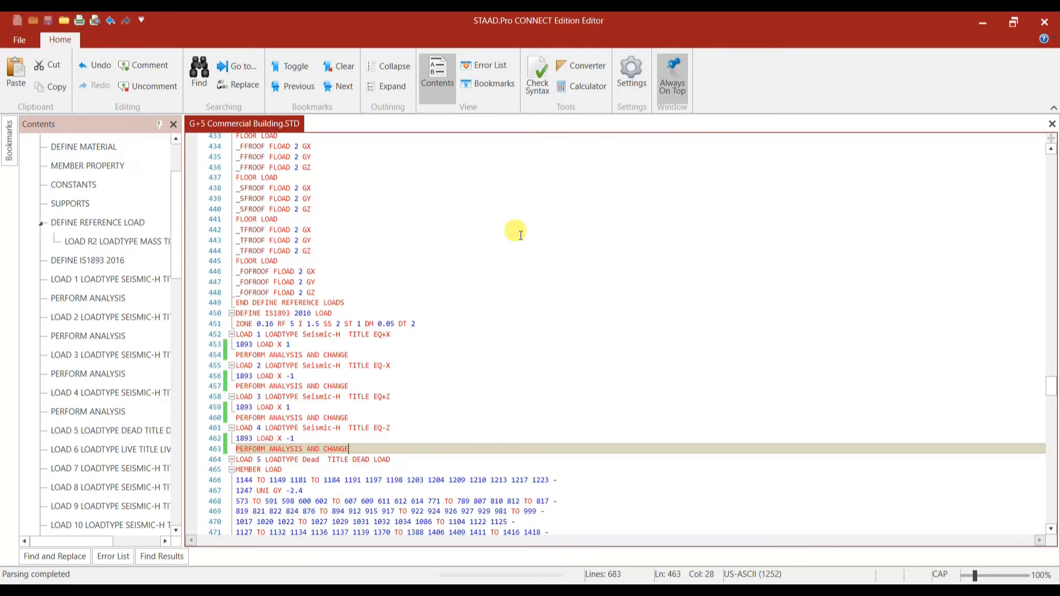
# Start an ENSH 1 MEMB line below FYSEC 415000 ALL in the concrete design block of the command file.
pyautogui.scroll(-20, 502, 372)
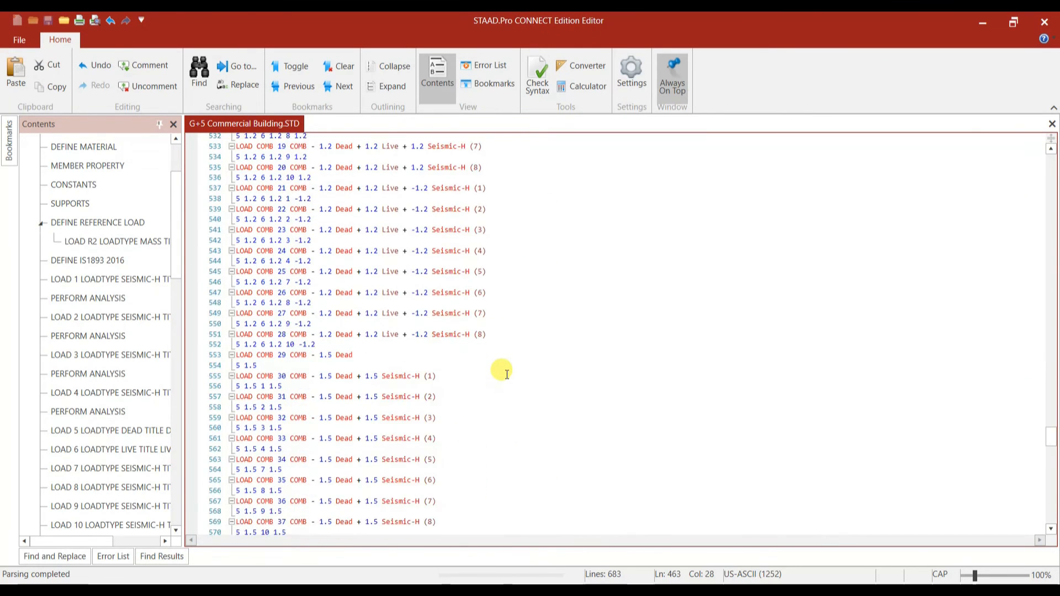
pyautogui.scroll(-20, 507, 375)
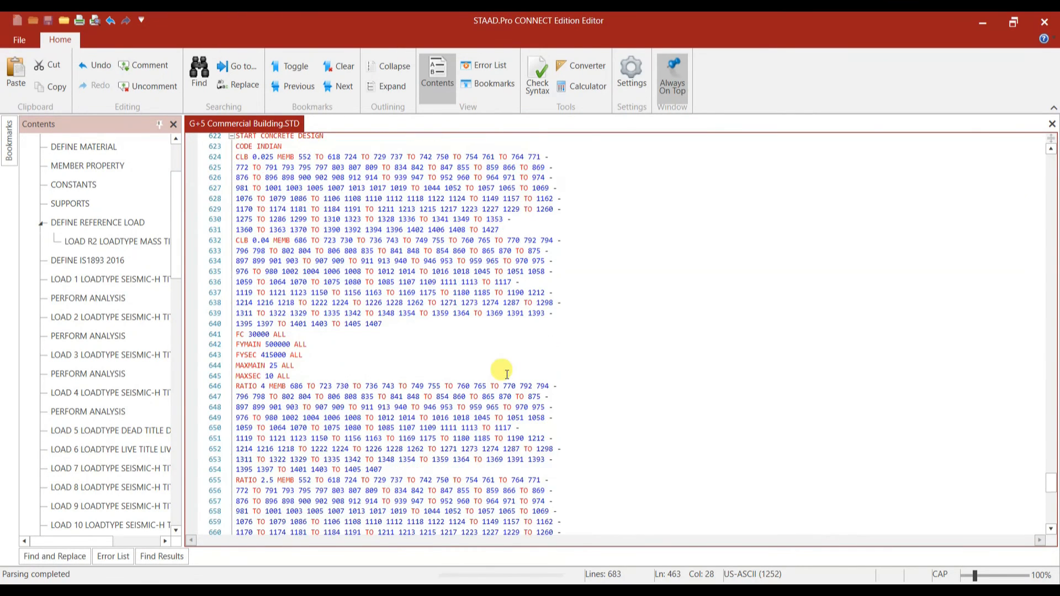
pyautogui.scroll(-15, 506, 370)
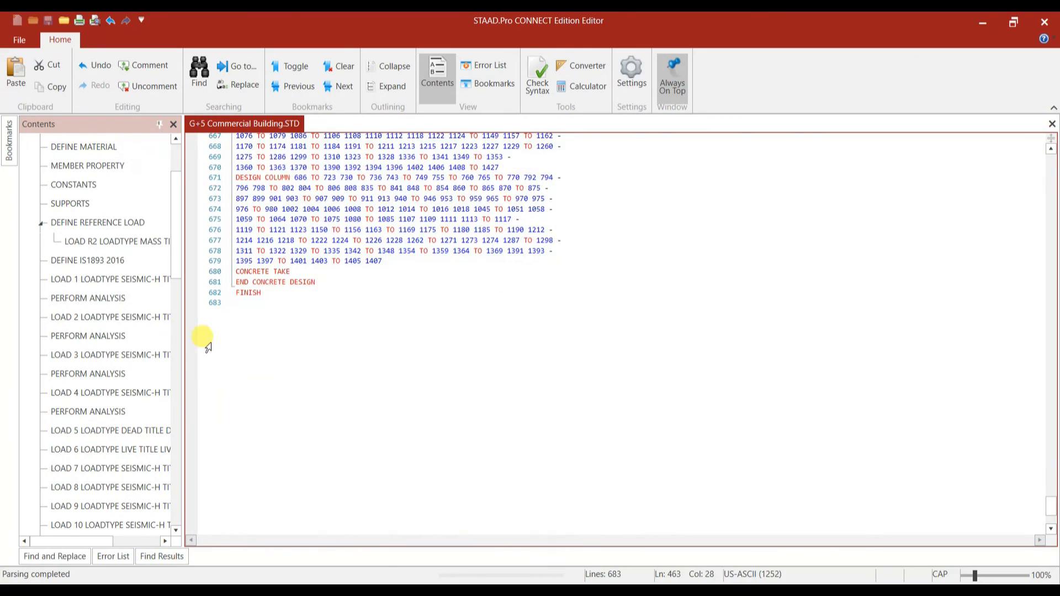
pyautogui.scroll(10, 353, 295)
pyautogui.scroll(5, 353, 295)
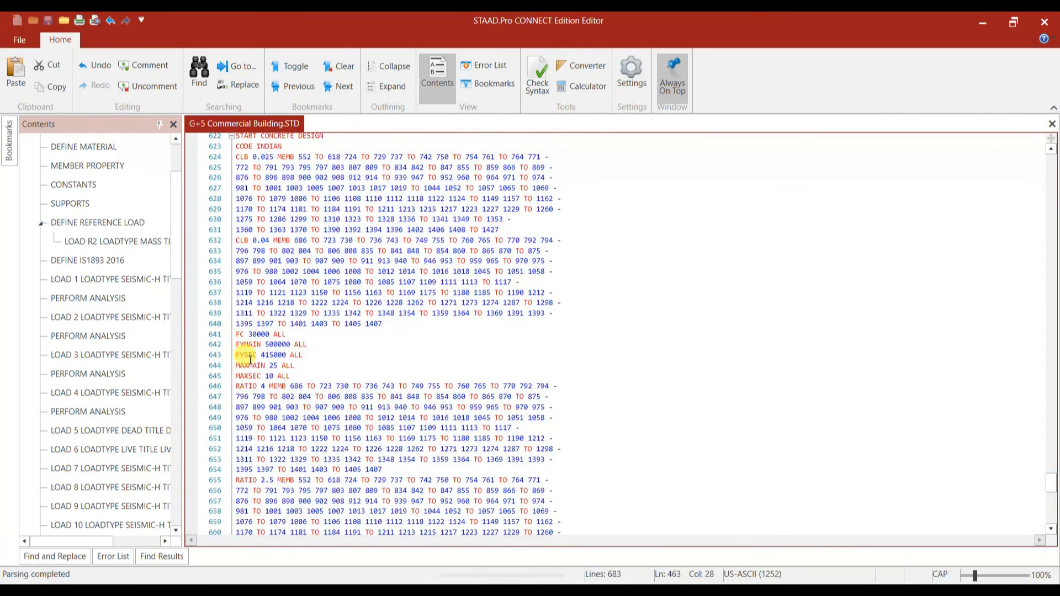
pyautogui.click(304, 355)
pyautogui.press('Return')
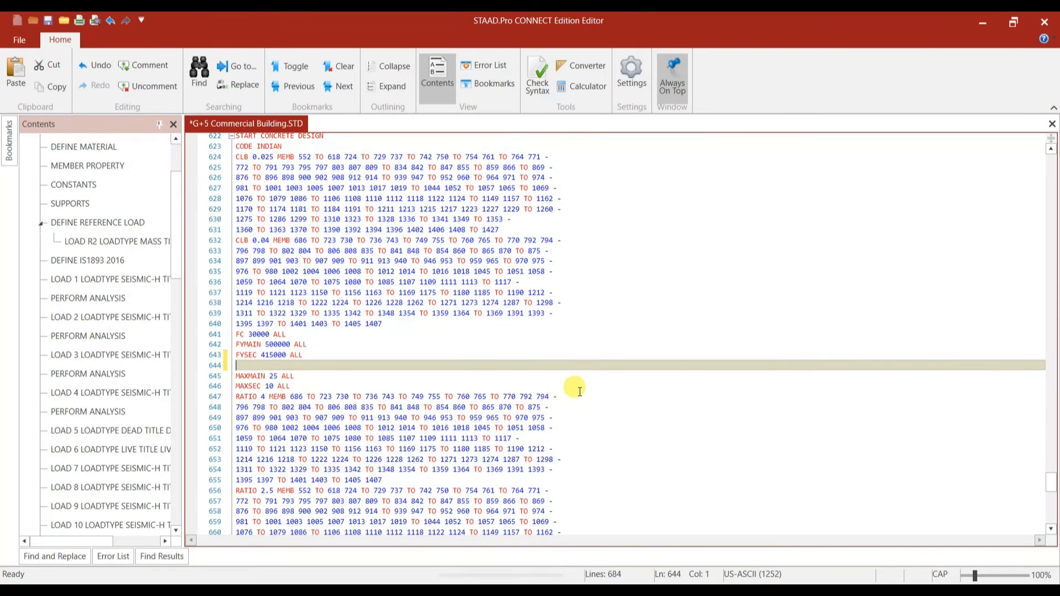
pyautogui.write('EN')
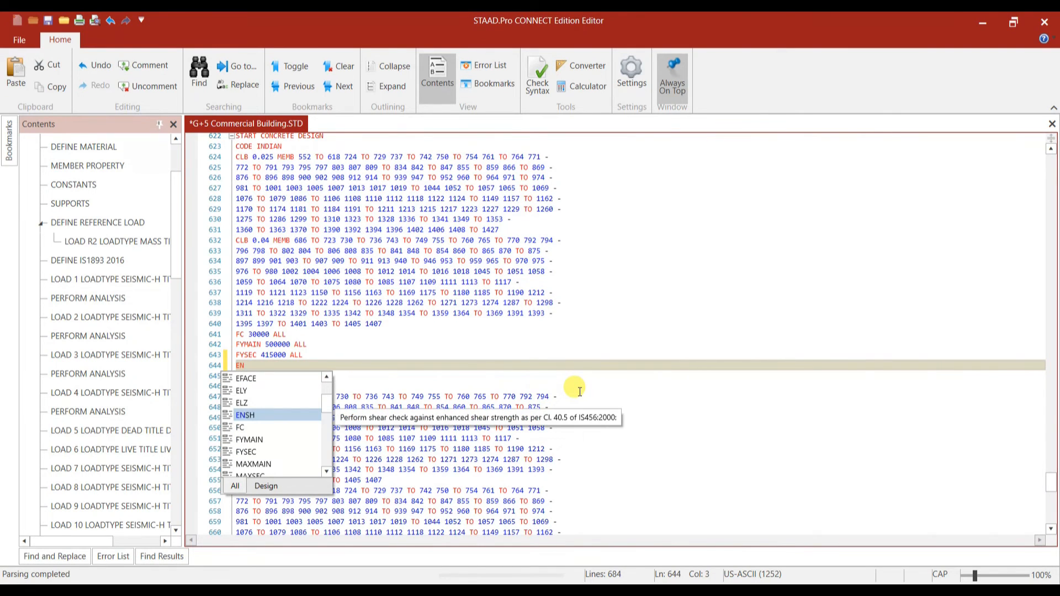
pyautogui.write('SH 1 MEMB')
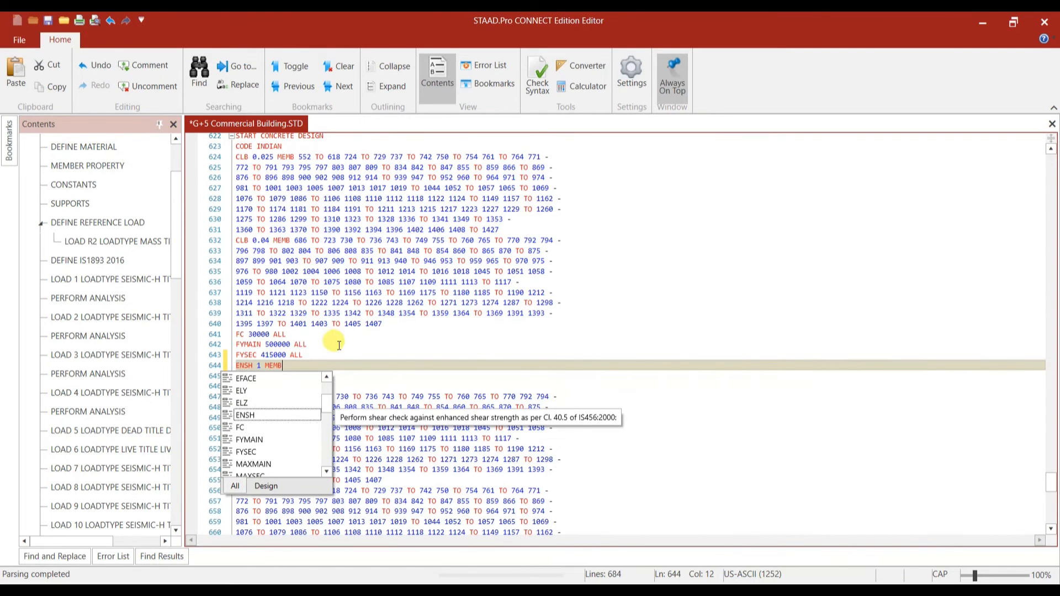
pyautogui.click(346, 364)
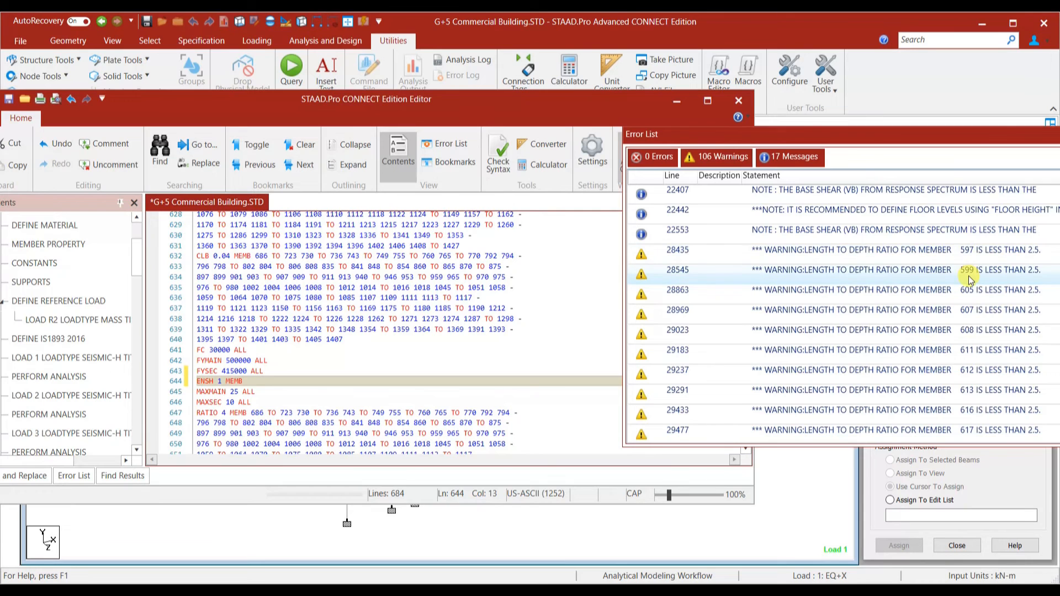
pyautogui.scroll(-3, 972, 311)
pyautogui.scroll(-15, 972, 311)
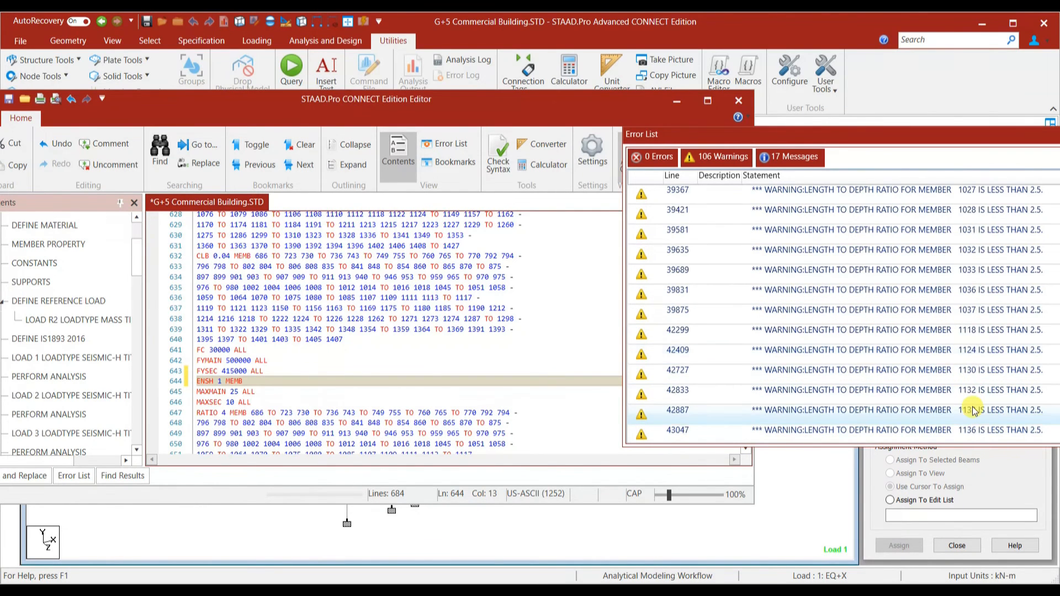
pyautogui.scroll(10, 973, 412)
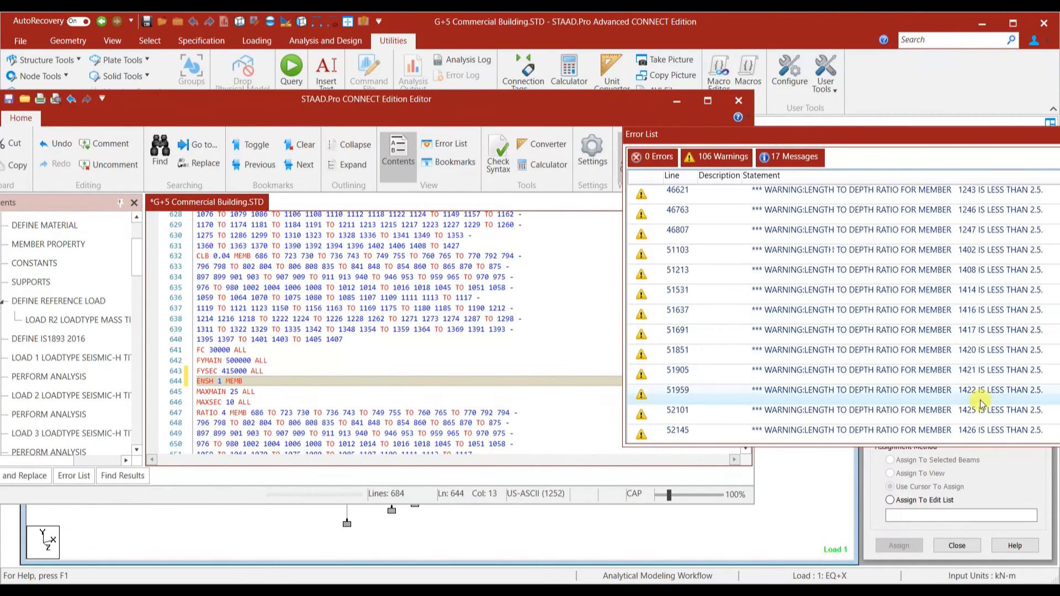
pyautogui.scroll(5, 971, 301)
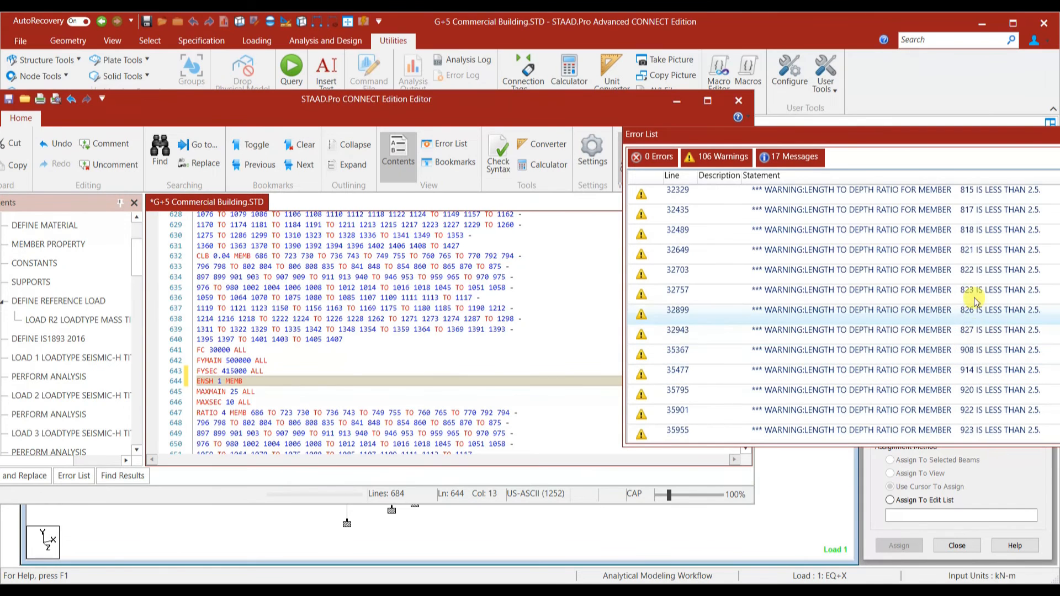
pyautogui.scroll(4, 995, 210)
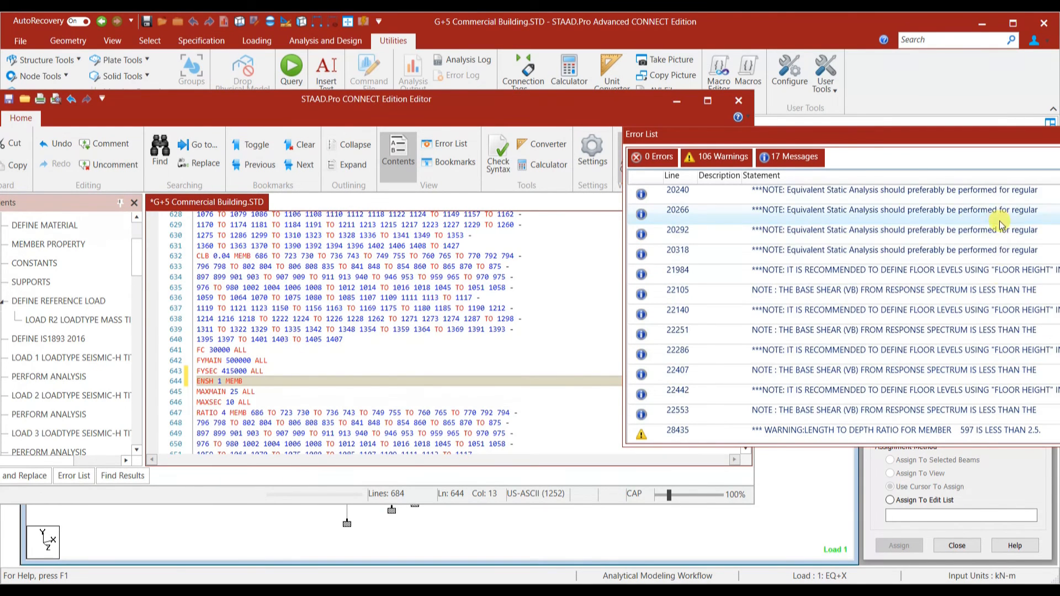
pyautogui.scroll(-3, 971, 267)
pyautogui.scroll(2, 968, 273)
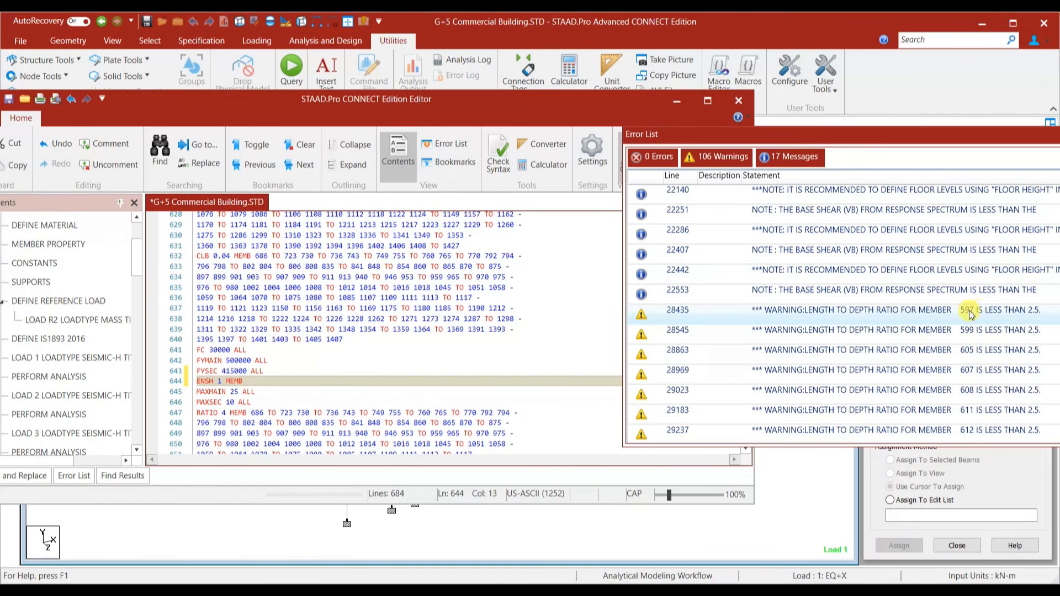
pyautogui.click(299, 384)
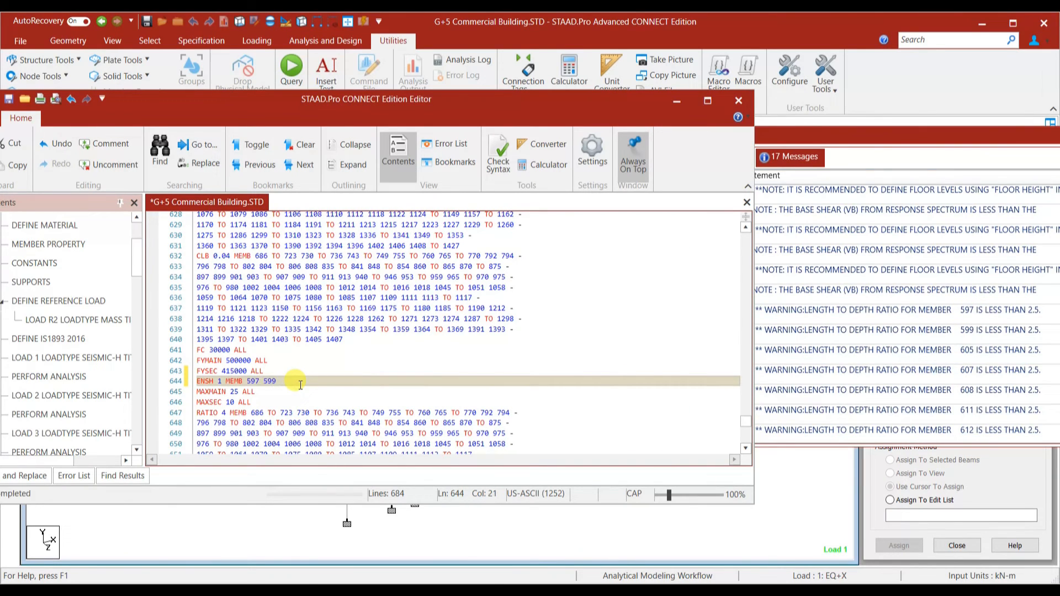
pyautogui.write('605 607 608')
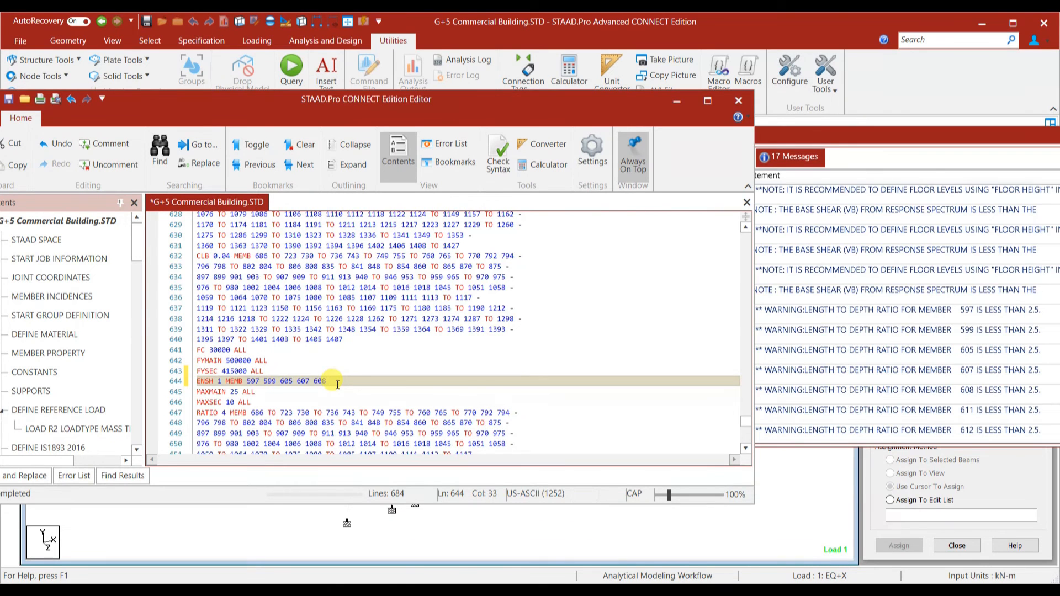
# Complete the ENSH 1 MEMB lines with the remaining flagged members, from 611 through 1426, and save and close the command file.
pyautogui.hotkey('ctrl', 'v')
pyautogui.hotkey('ctrl', 's')
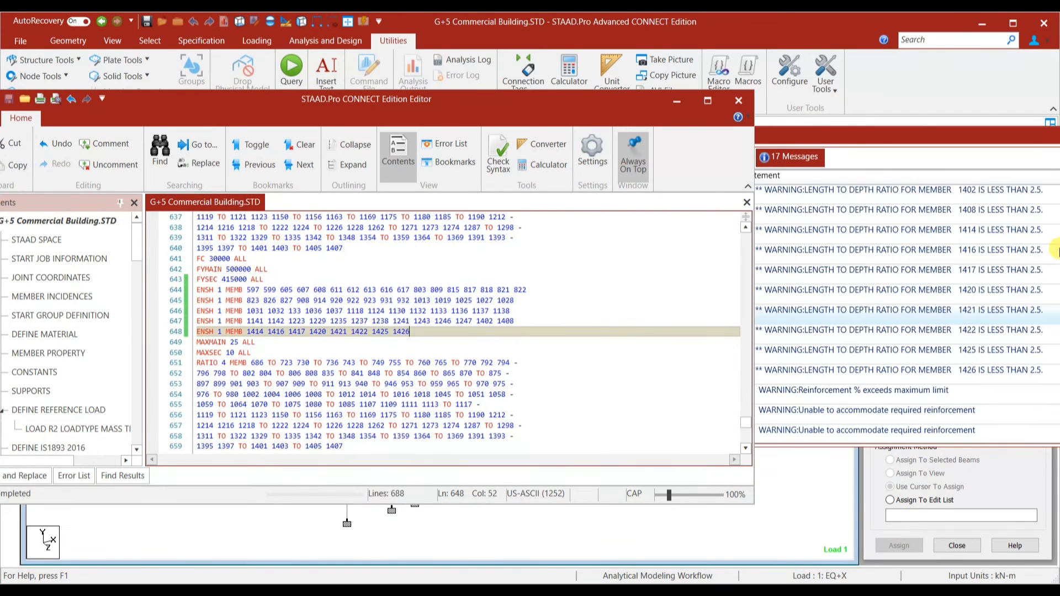
pyautogui.click(707, 102)
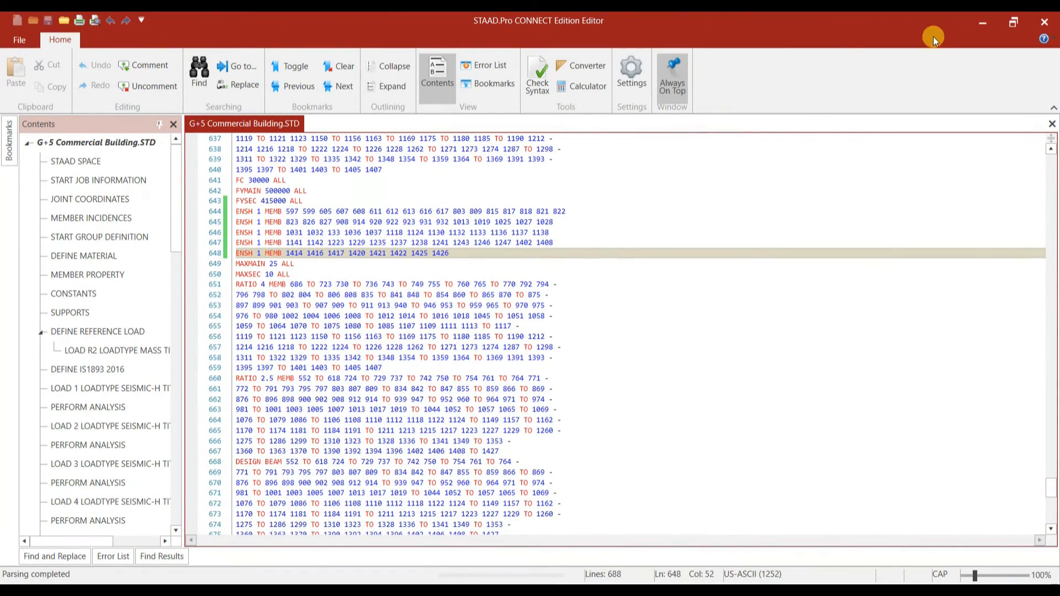
pyautogui.click(1045, 21)
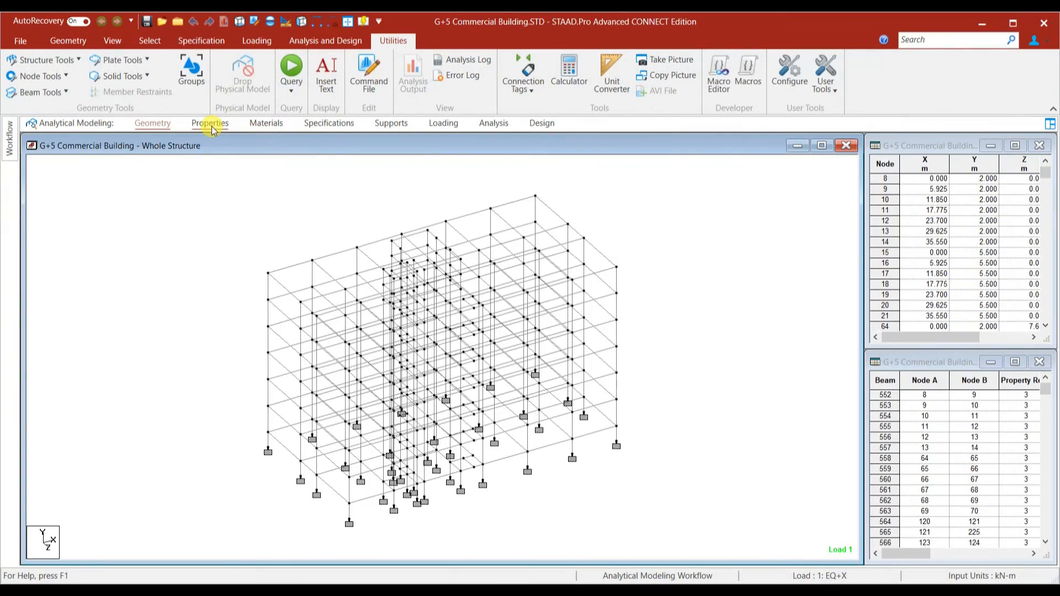
# Change the first rectangular section, assigned to the columns, to a ZD width of 0.4 m.
pyautogui.click(211, 126)
pyautogui.click(859, 323)
pyautogui.click(927, 422)
pyautogui.click(589, 335)
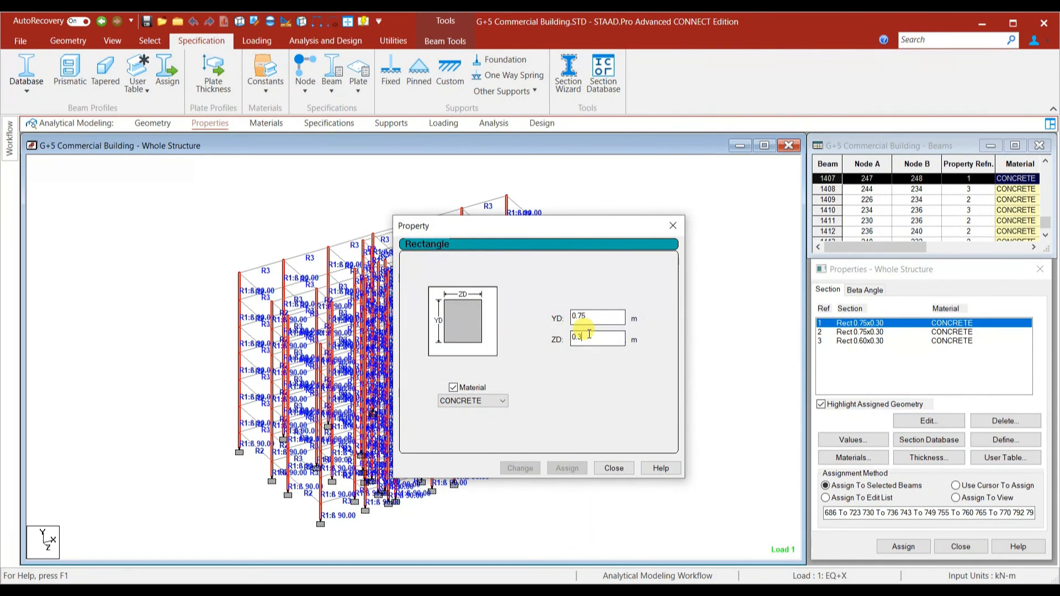
pyautogui.press('BackSpace')
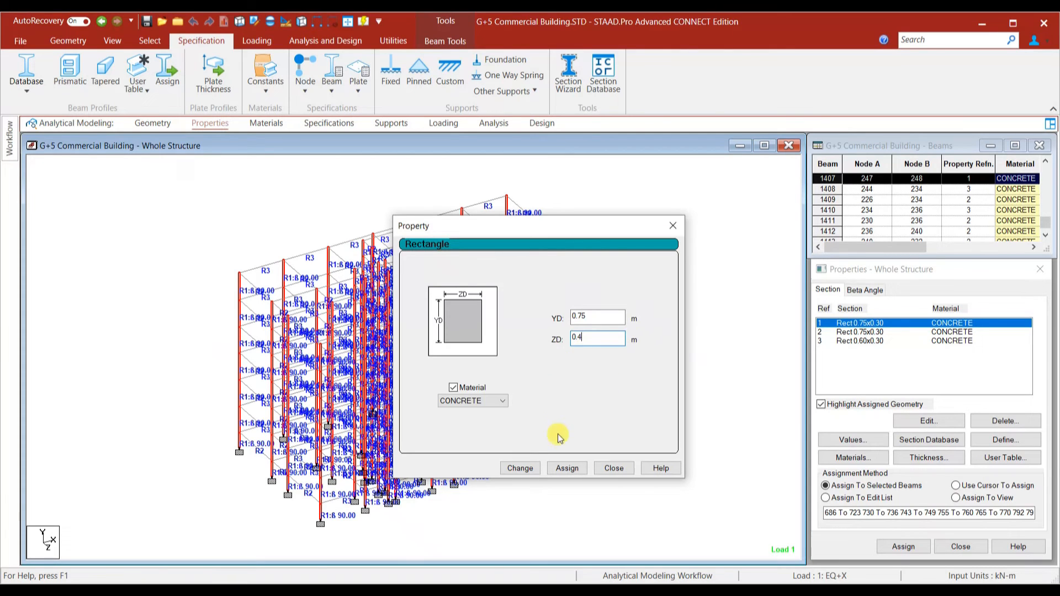
pyautogui.click(530, 474)
pyautogui.click(616, 470)
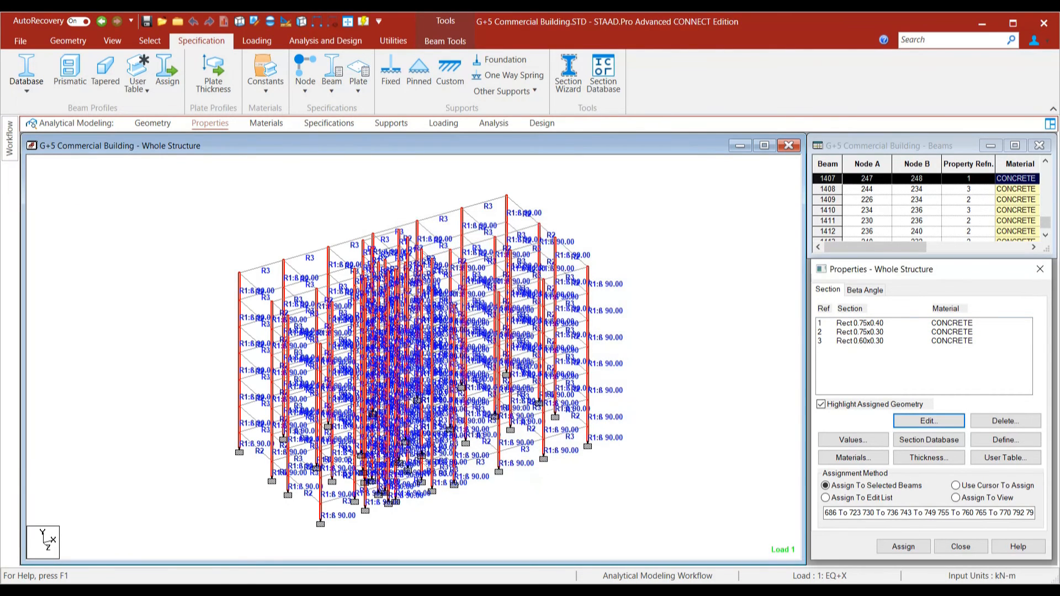
# Run the analysis and open the resulting output file.
pyautogui.click(493, 123)
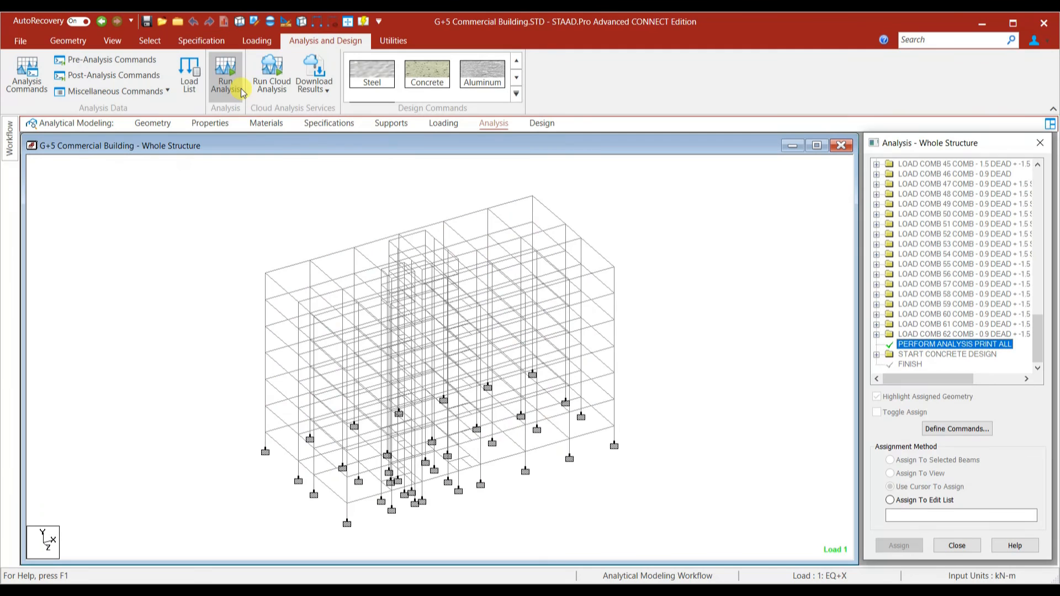
pyautogui.click(226, 74)
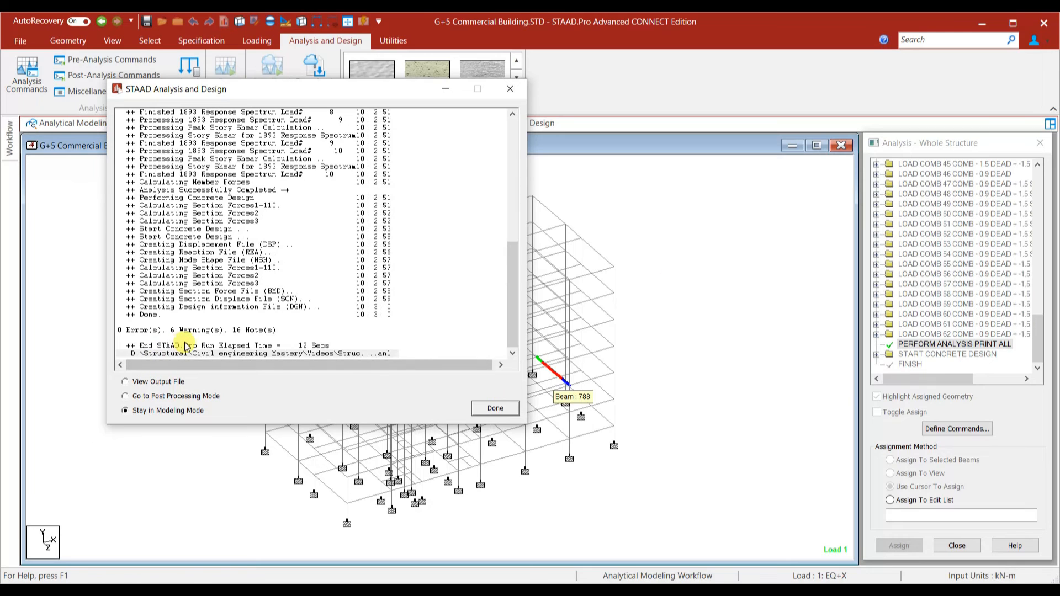
pyautogui.click(168, 385)
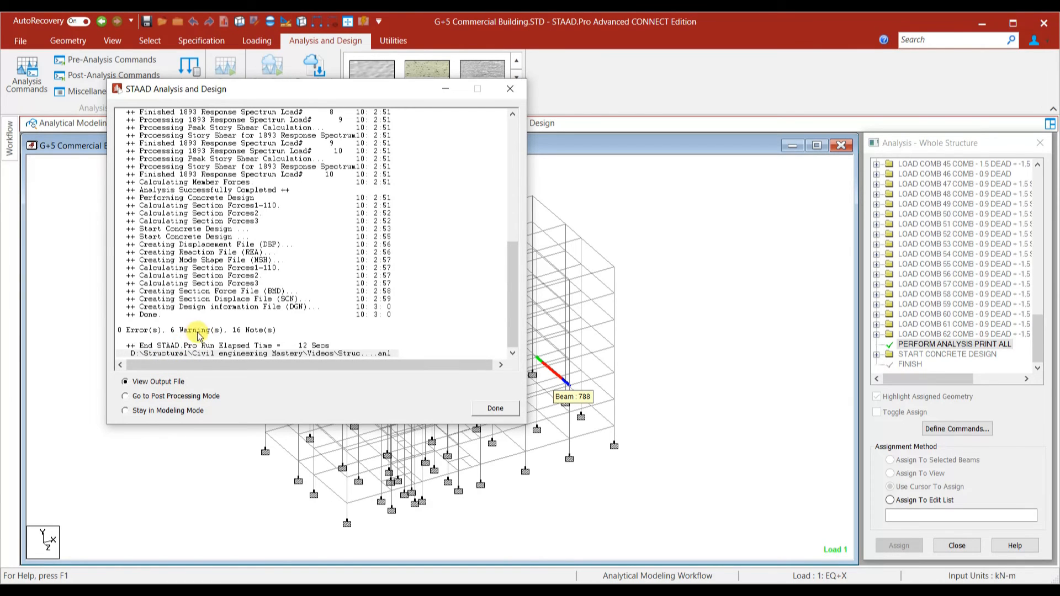
pyautogui.click(495, 410)
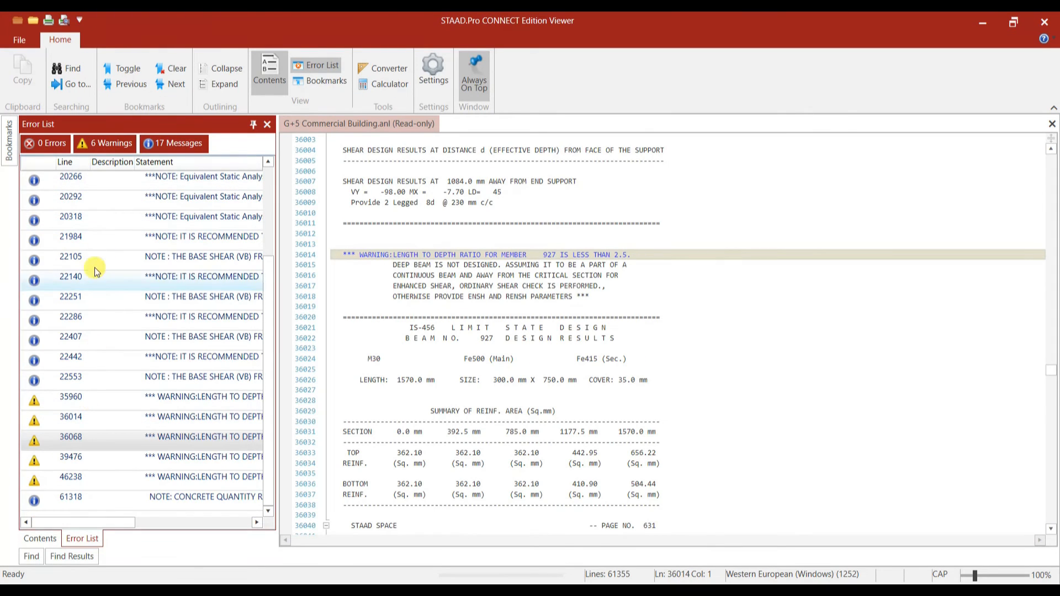
# Examine the UBC/IBC analysis warning and the length-to-depth ratio warnings with their member numbers in the analysis output.
pyautogui.scroll(2, 97, 271)
pyautogui.doubleClick(100, 257)
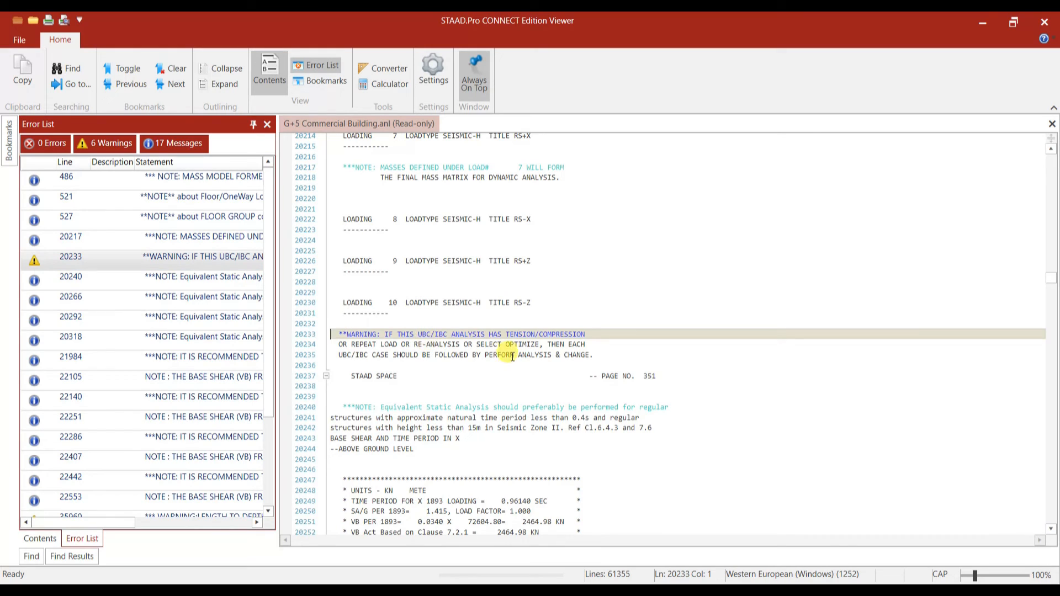
pyautogui.click(490, 353)
pyautogui.moveTo(483, 355); pyautogui.dragTo(571, 356)
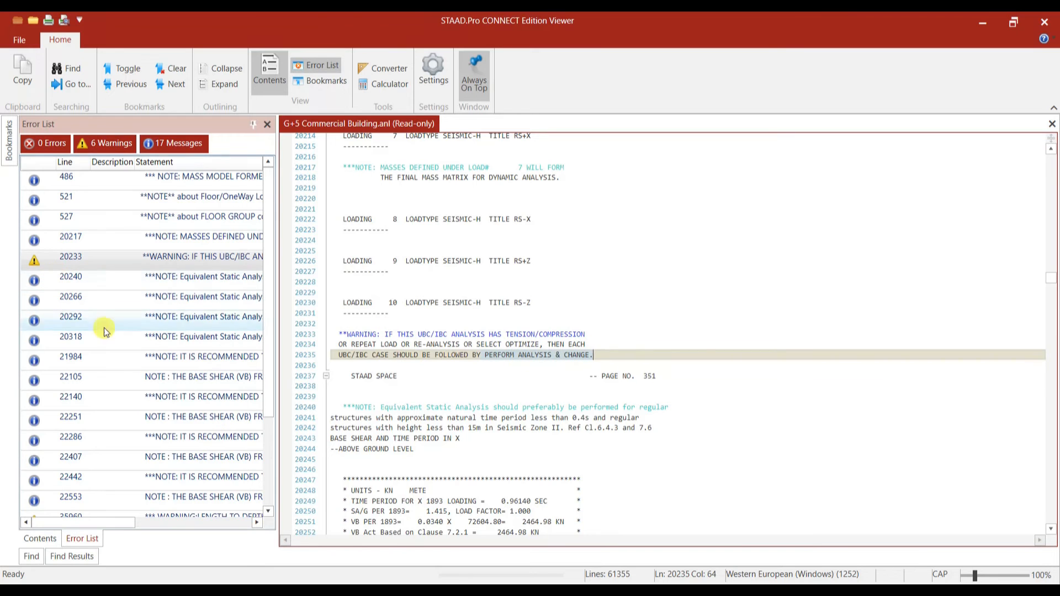
pyautogui.scroll(-2, 88, 331)
pyautogui.doubleClick(86, 397)
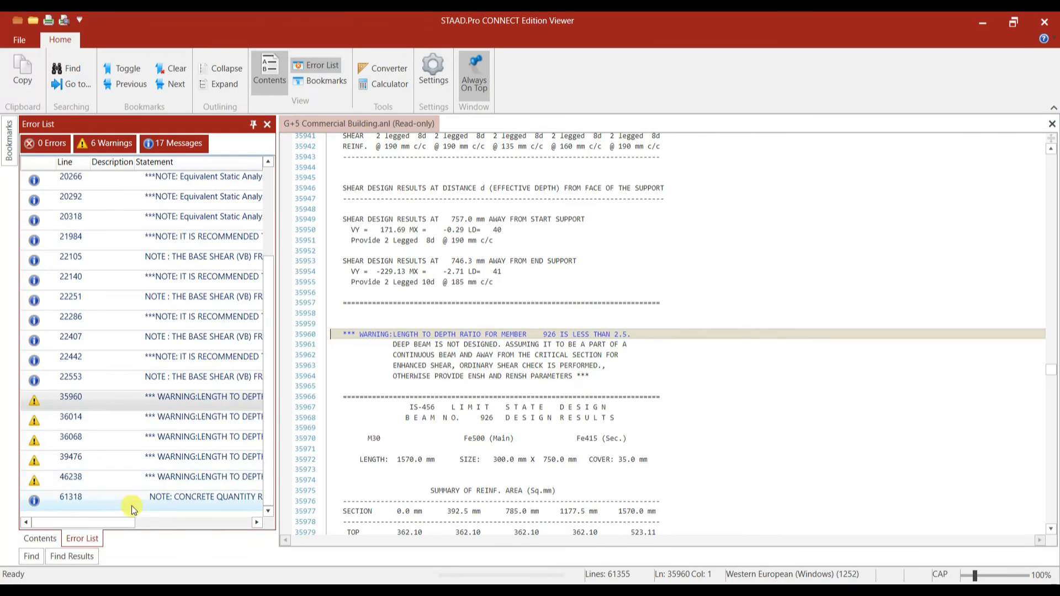
pyautogui.moveTo(108, 523); pyautogui.dragTo(133, 523)
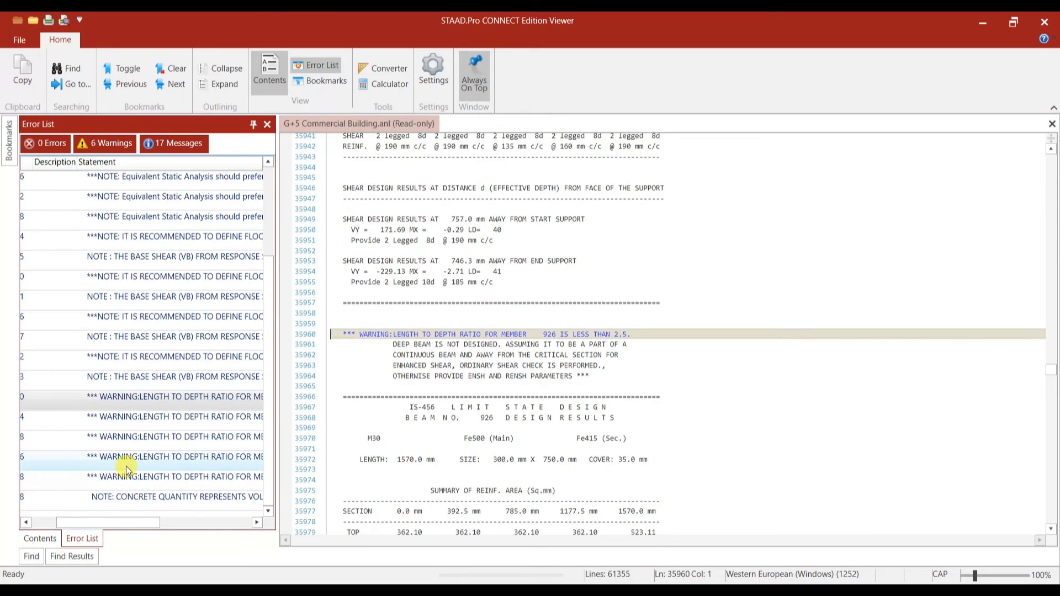
pyautogui.moveTo(113, 523); pyautogui.dragTo(140, 522)
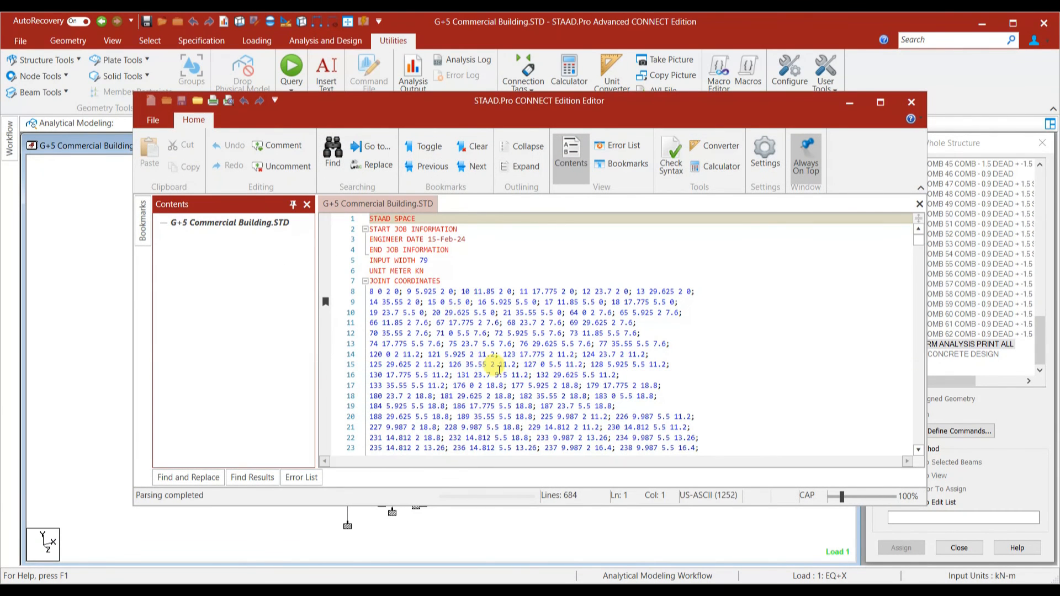
# Add PERFORM ANALYSIS & CHANGE after the 1893 LOAD lines of seismic load cases 1 to 4 in the command file.
pyautogui.scroll(-9, 516, 310)
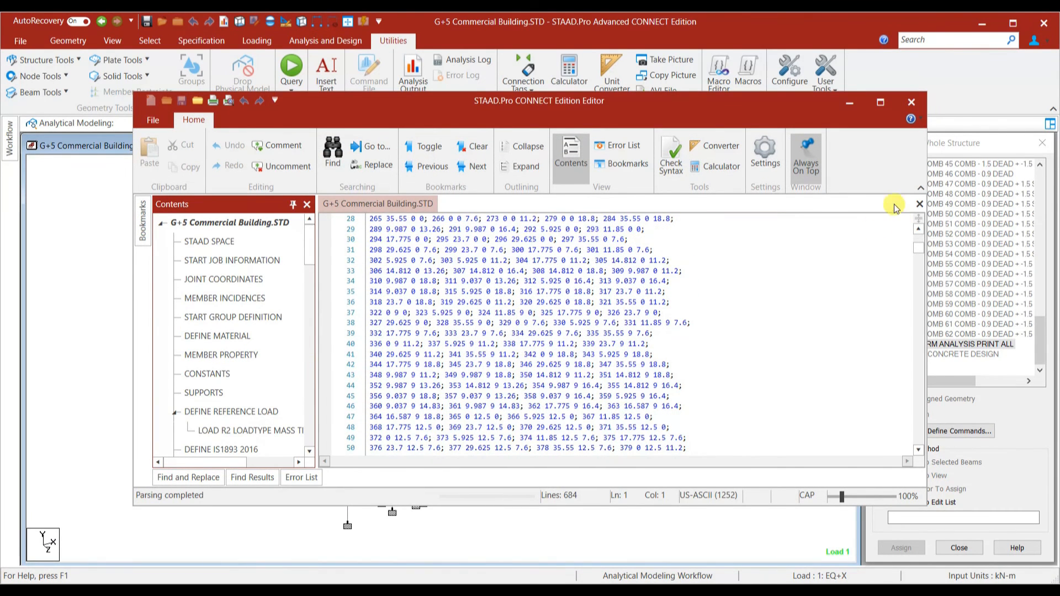
pyautogui.scroll(-4, 211, 326)
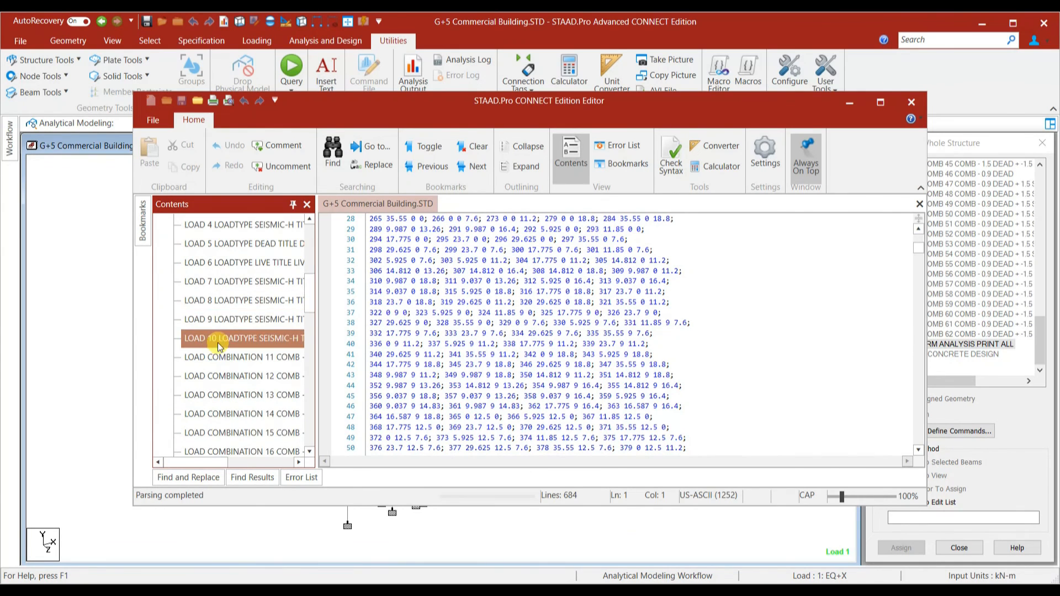
pyautogui.click(233, 269)
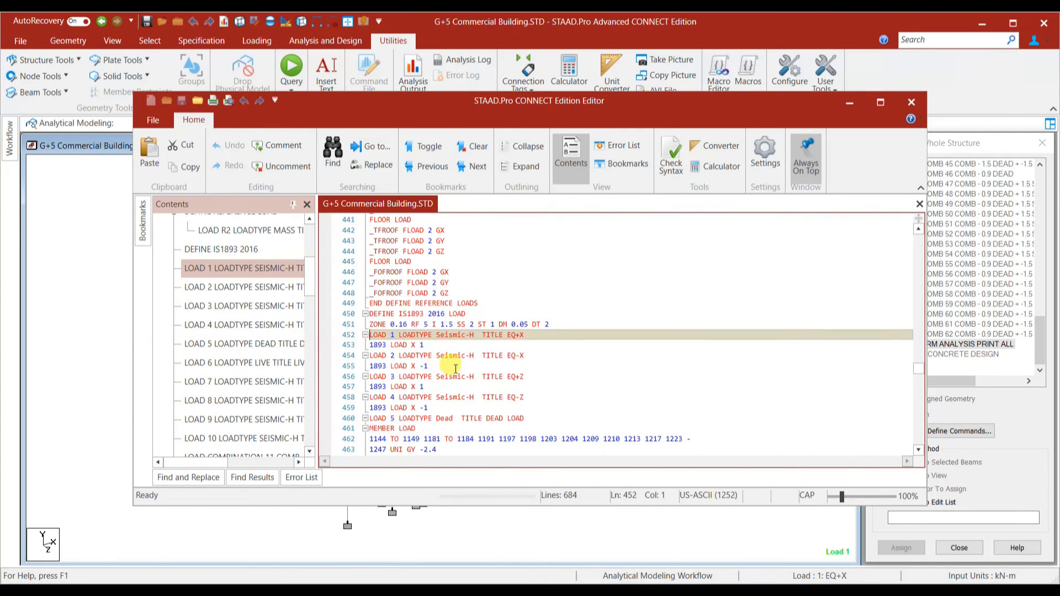
pyautogui.click(881, 101)
pyautogui.click(343, 286)
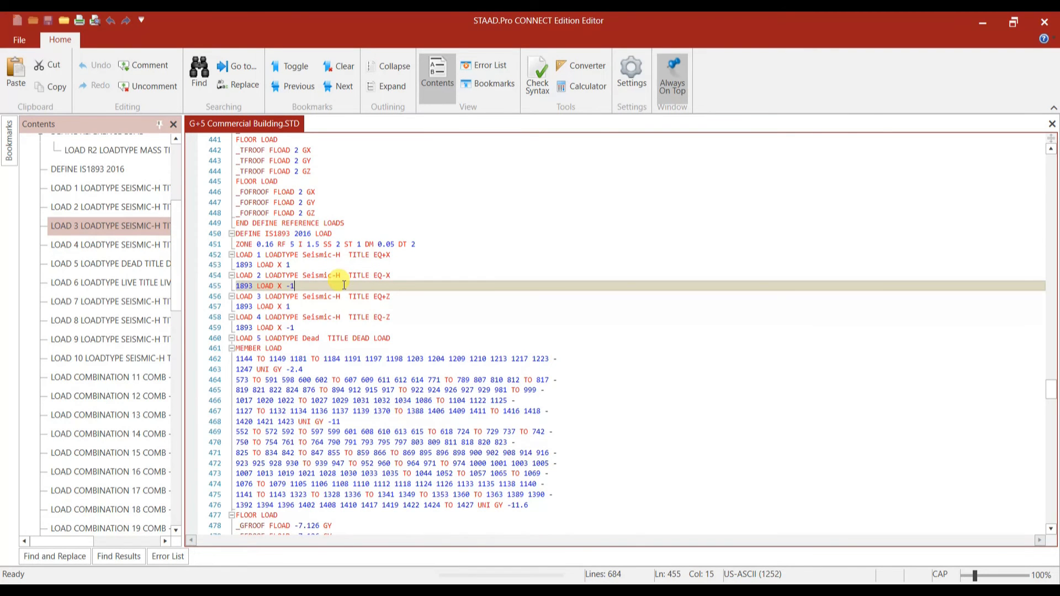
pyautogui.press('Return')
pyautogui.write('PER')
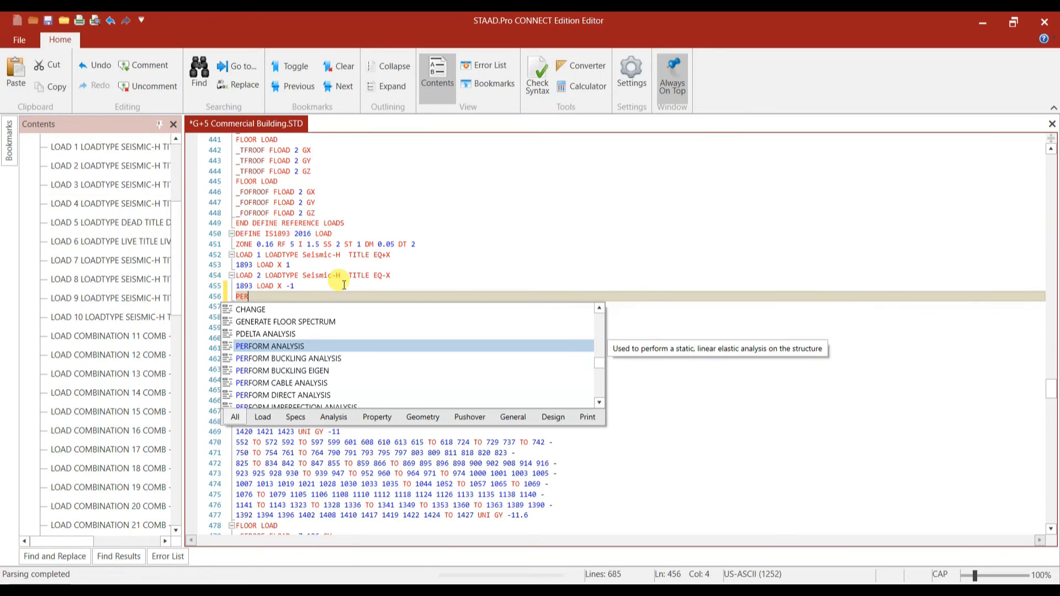
pyautogui.doubleClick(299, 343)
pyautogui.write('& CHANGE')
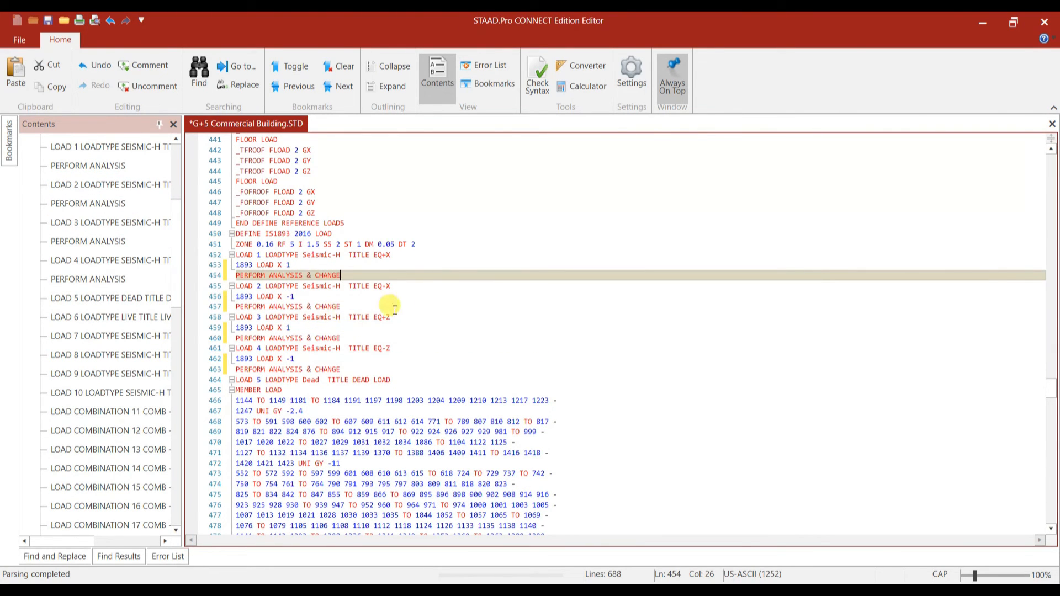
# Change the 1893 LOAD direction of load cases 3 and 4 to Z and save the command file.
pyautogui.click(285, 328)
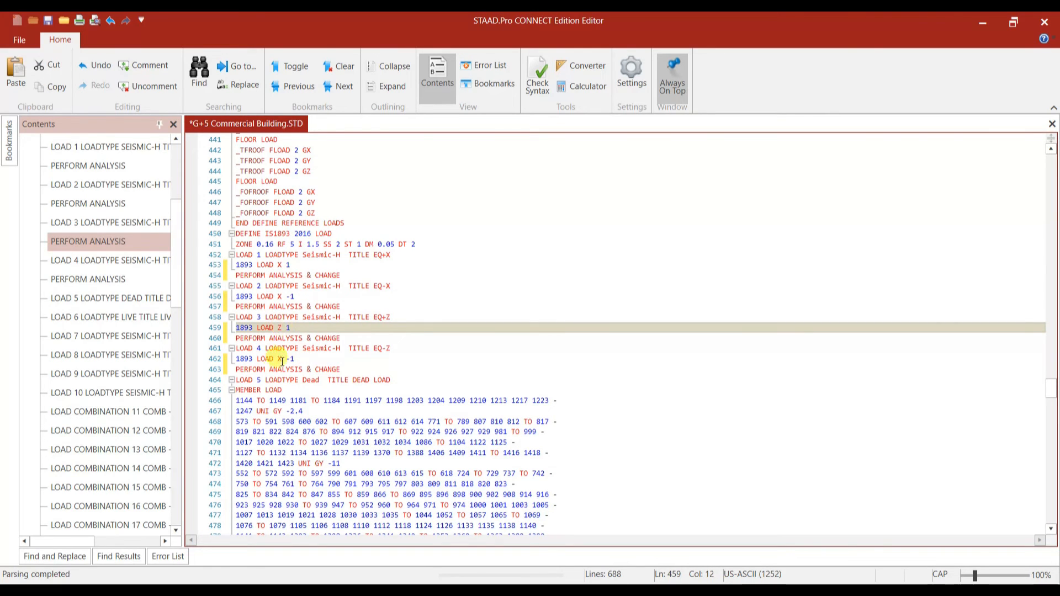
pyautogui.click(281, 360)
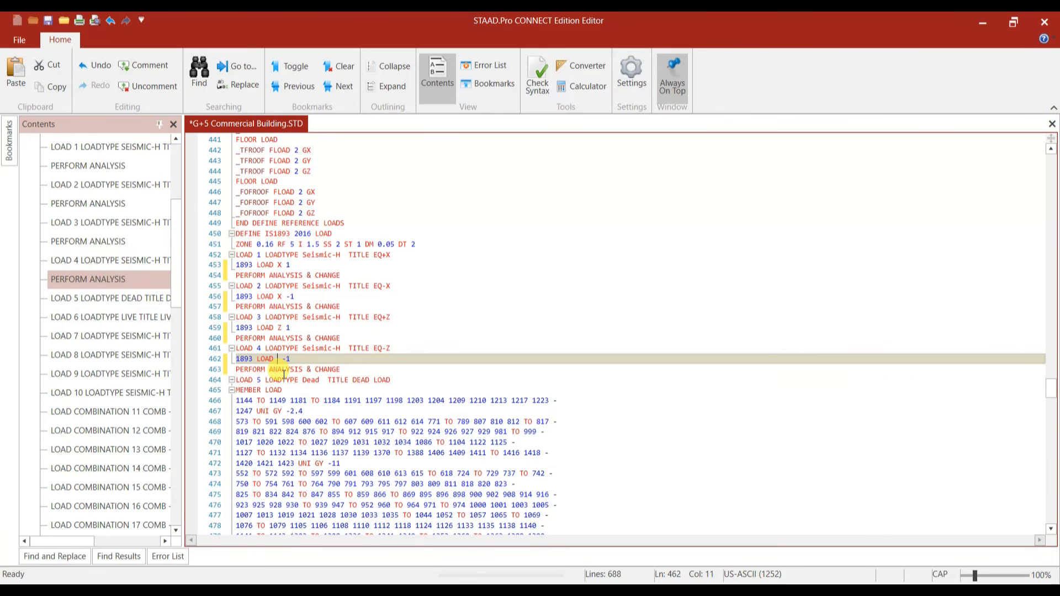
pyautogui.write('Z')
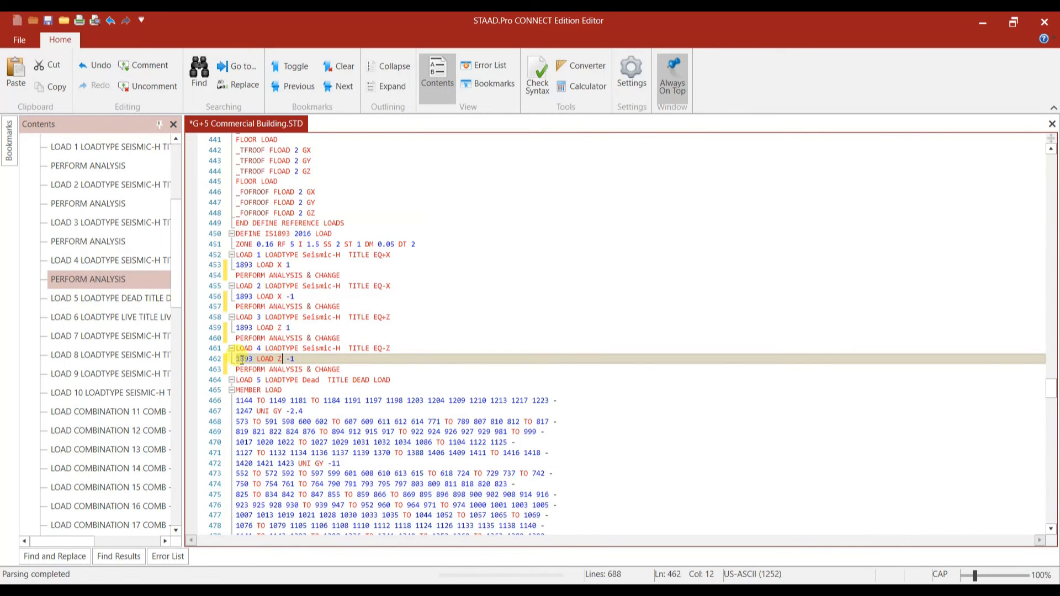
pyautogui.tripleClick(242, 359)
pyautogui.hotkey('ctrl', 's')
# Check the output's length-to-depth warnings and insert members 926 927 928 after 923 in the second ENSH 1 MEMB line.
pyautogui.scroll(-20, 387, 337)
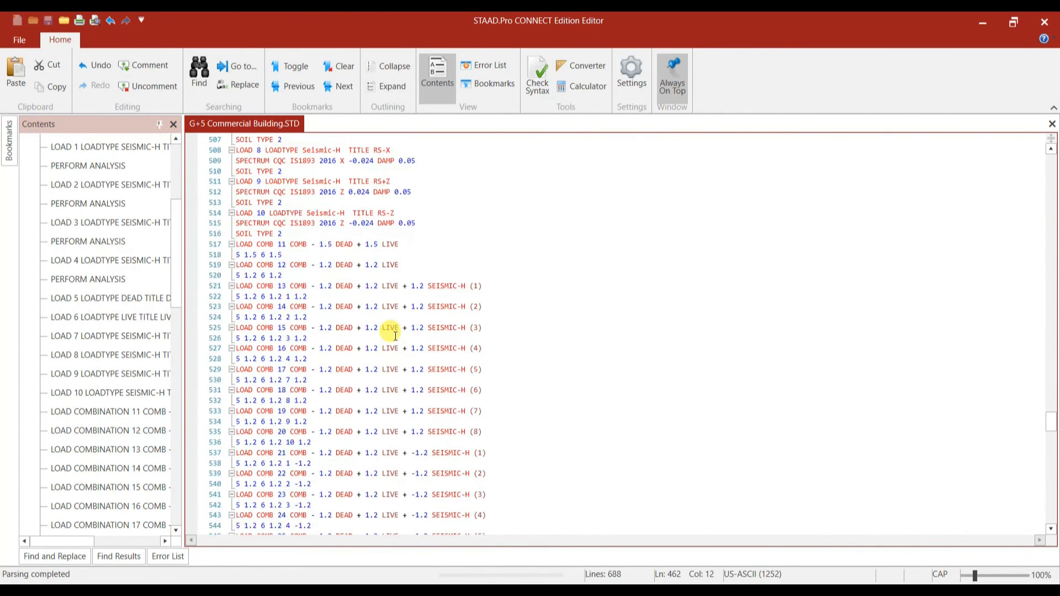
pyautogui.scroll(-20, 402, 336)
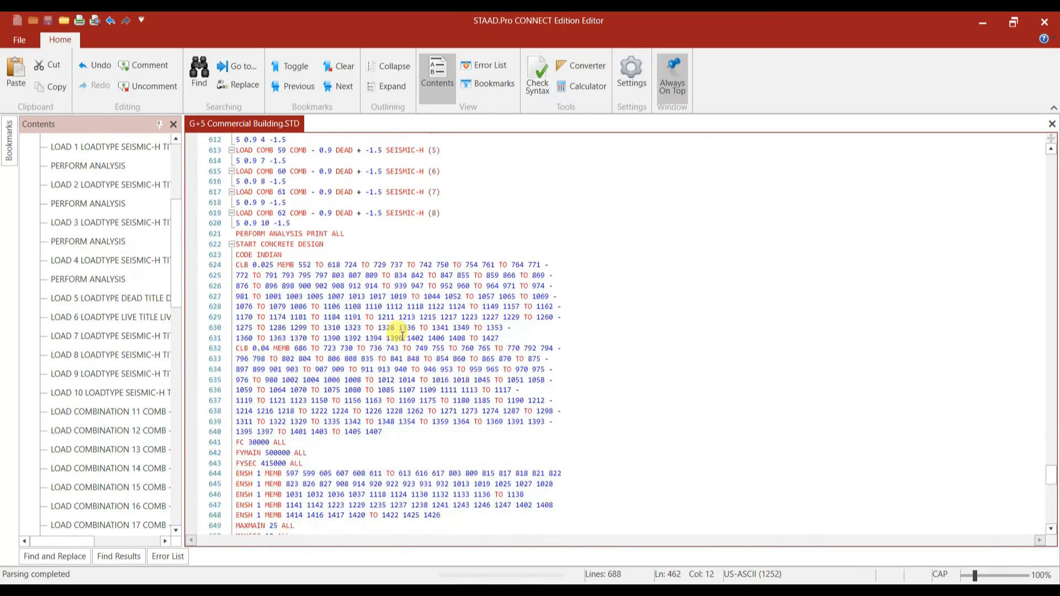
pyautogui.scroll(-11, 807, 481)
pyautogui.scroll(8, 446, 370)
pyautogui.scroll(8, 448, 372)
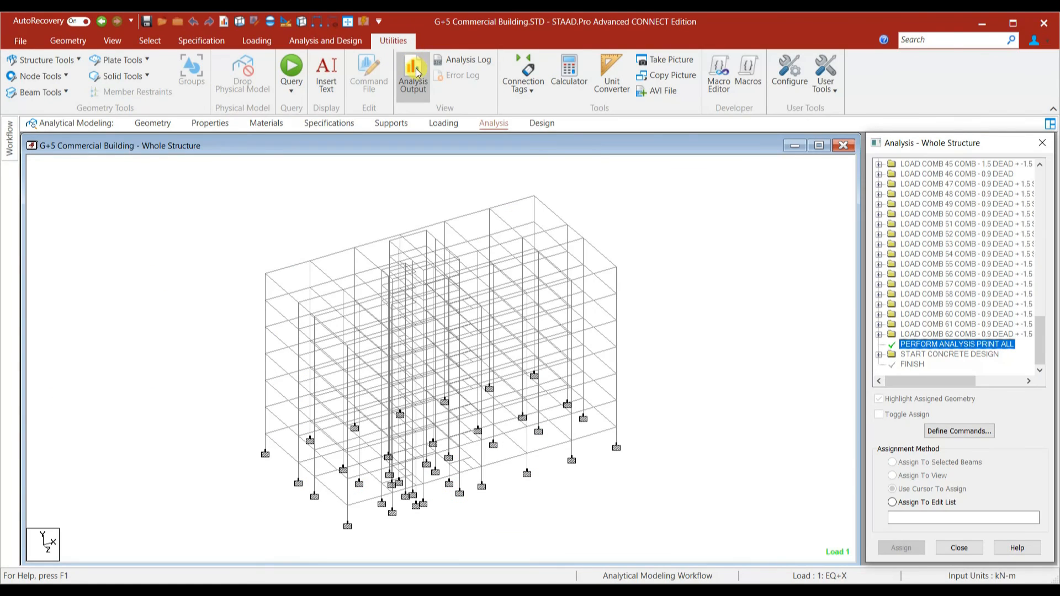
pyautogui.click(412, 76)
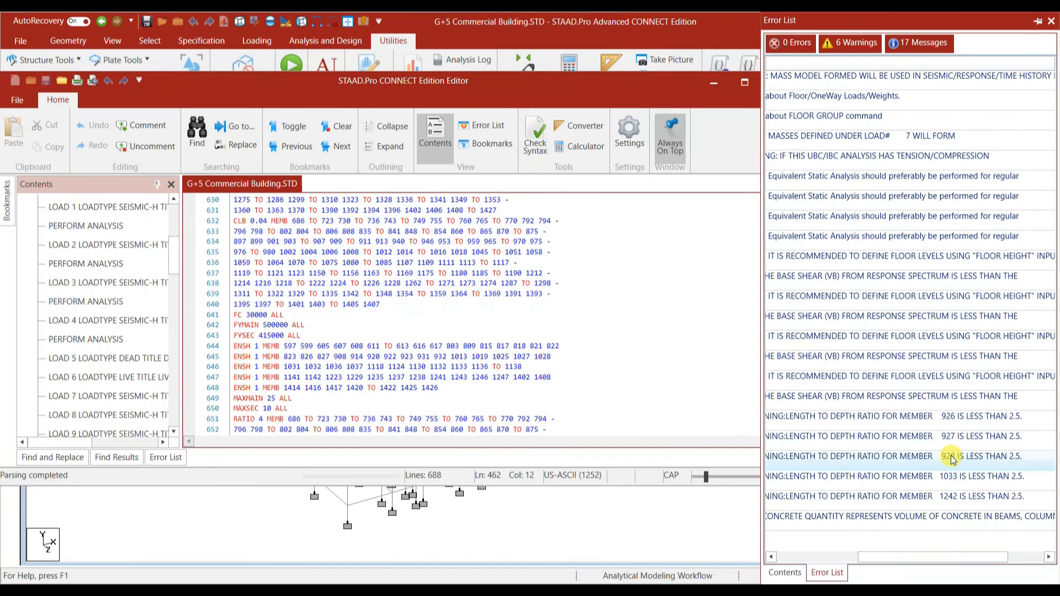
pyautogui.click(423, 378)
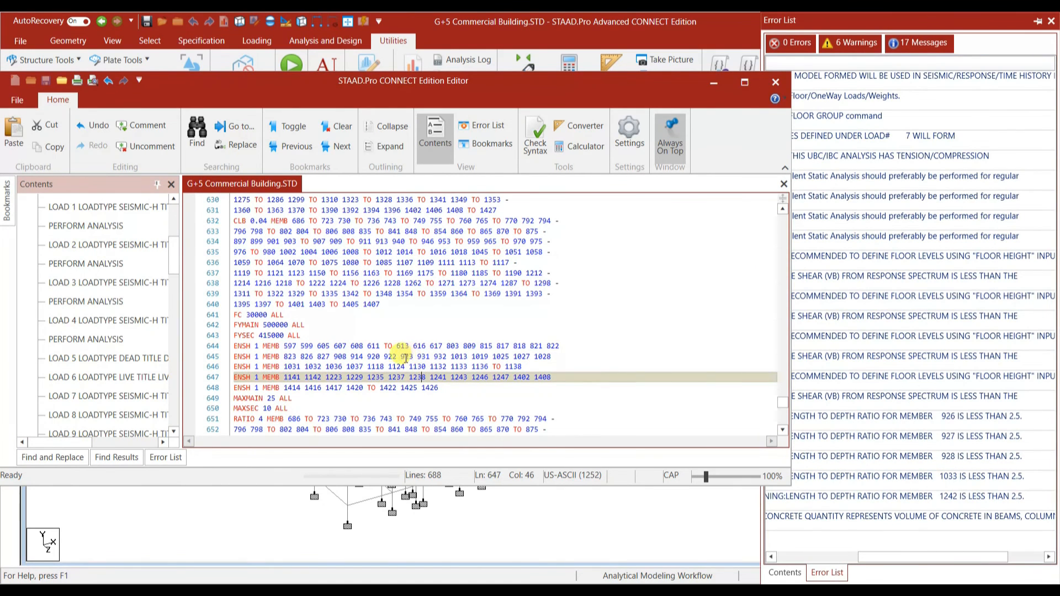
pyautogui.click(416, 356)
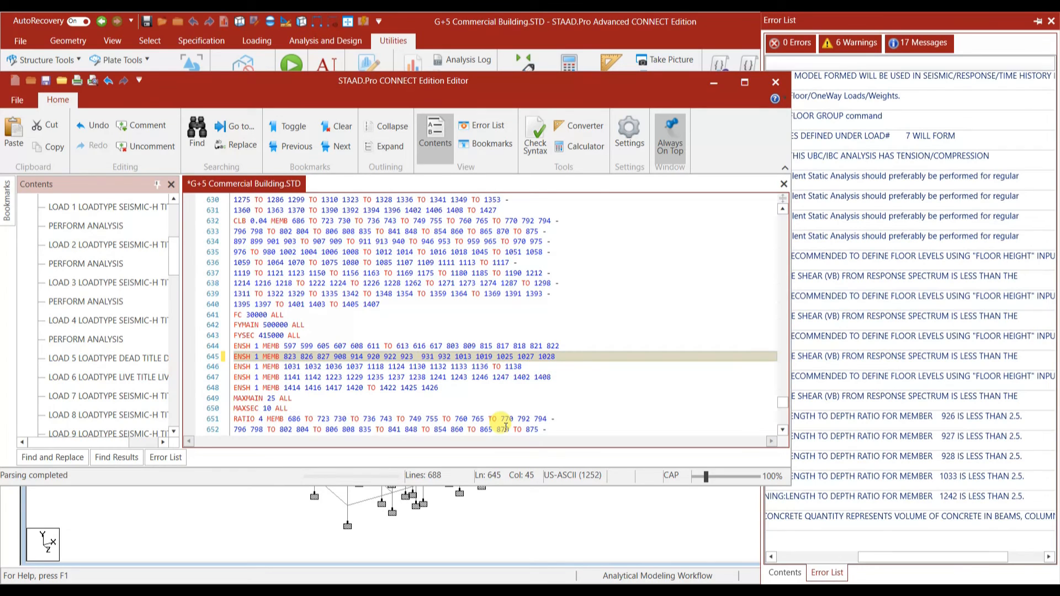
pyautogui.write('926')
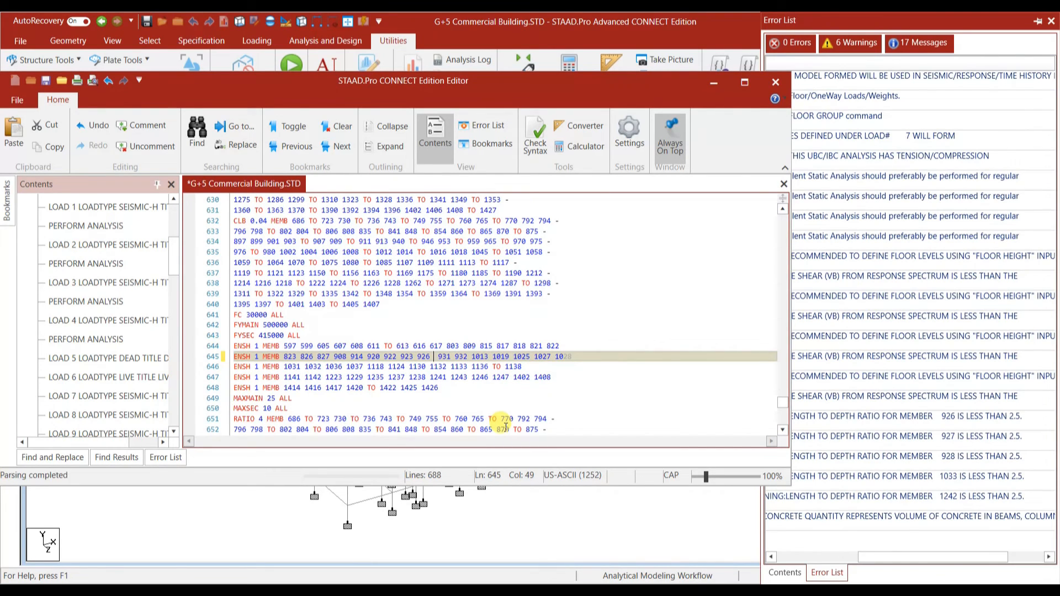
pyautogui.write(' 927')
pyautogui.write(' 926 9')
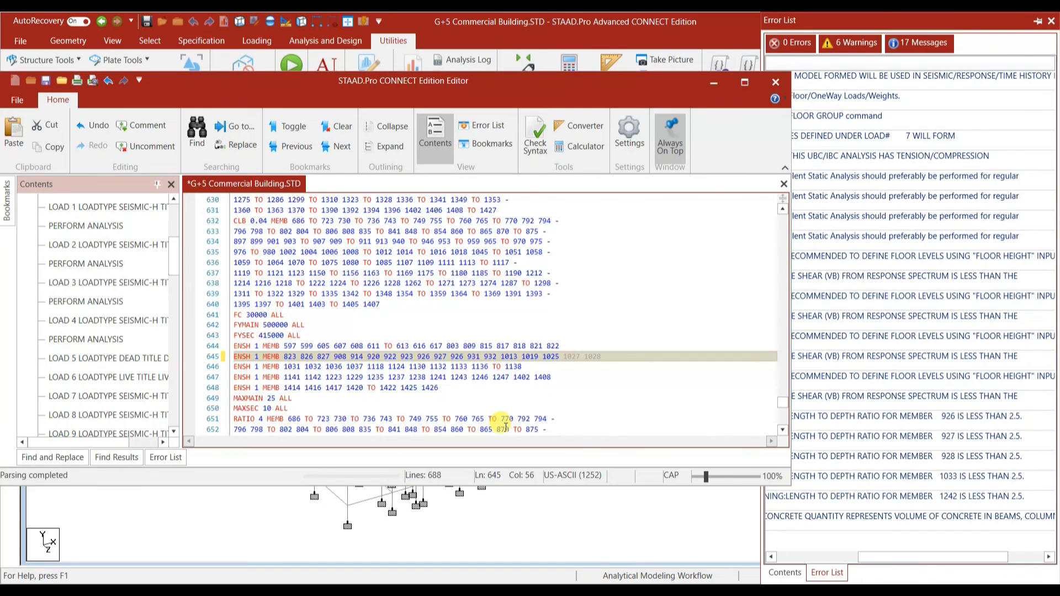
pyautogui.press('BackSpace')
pyautogui.write('8 9')
# Move members 1027 and 1028 from the second ENSH 1 MEMB line to the end of the last one.
pyautogui.moveTo(564, 357); pyautogui.dragTo(596, 357)
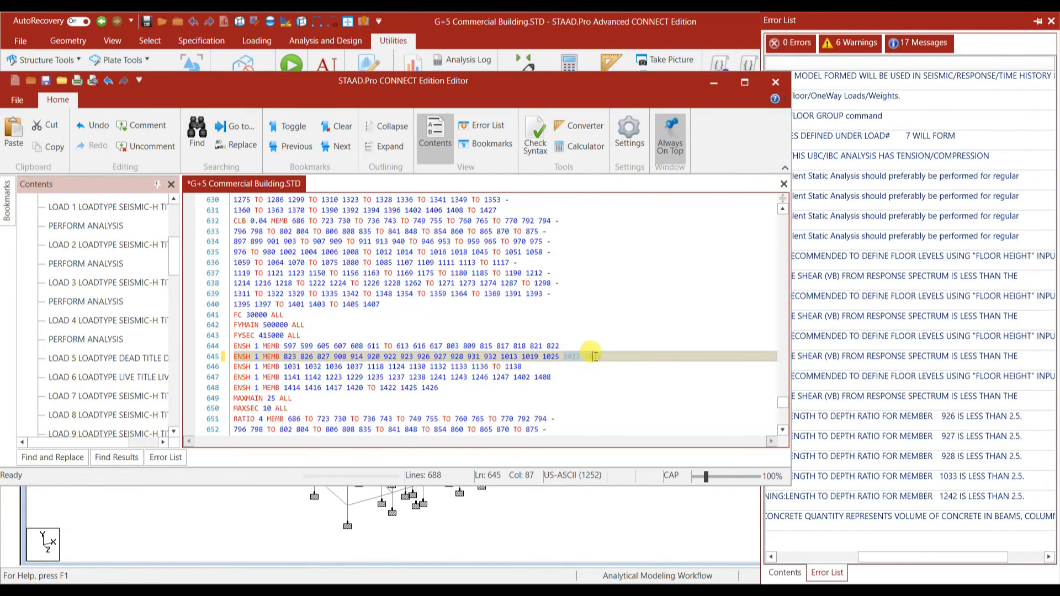
pyautogui.press('BackSpace')
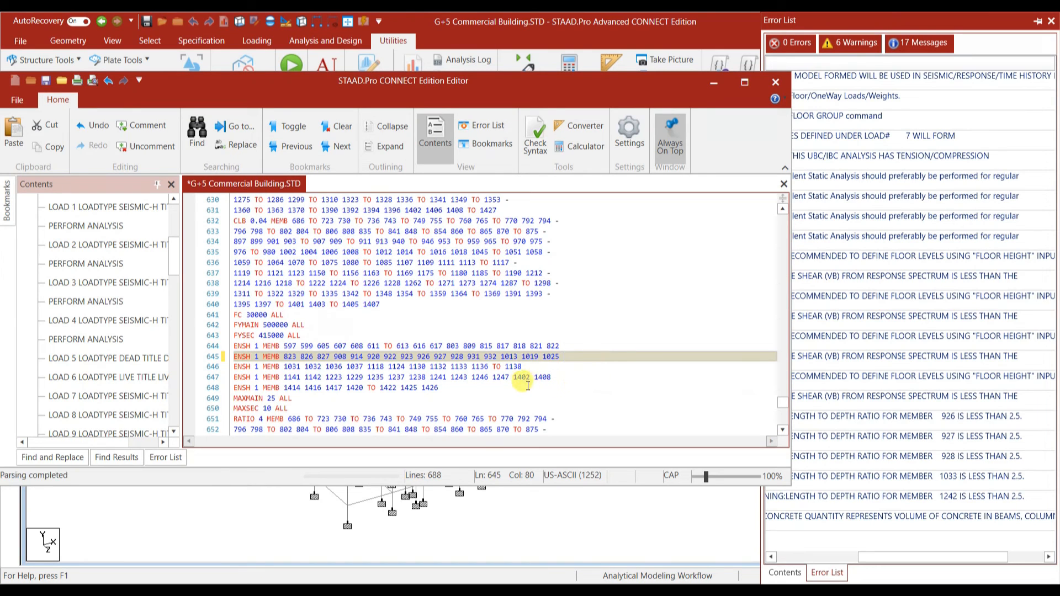
pyautogui.click(456, 387)
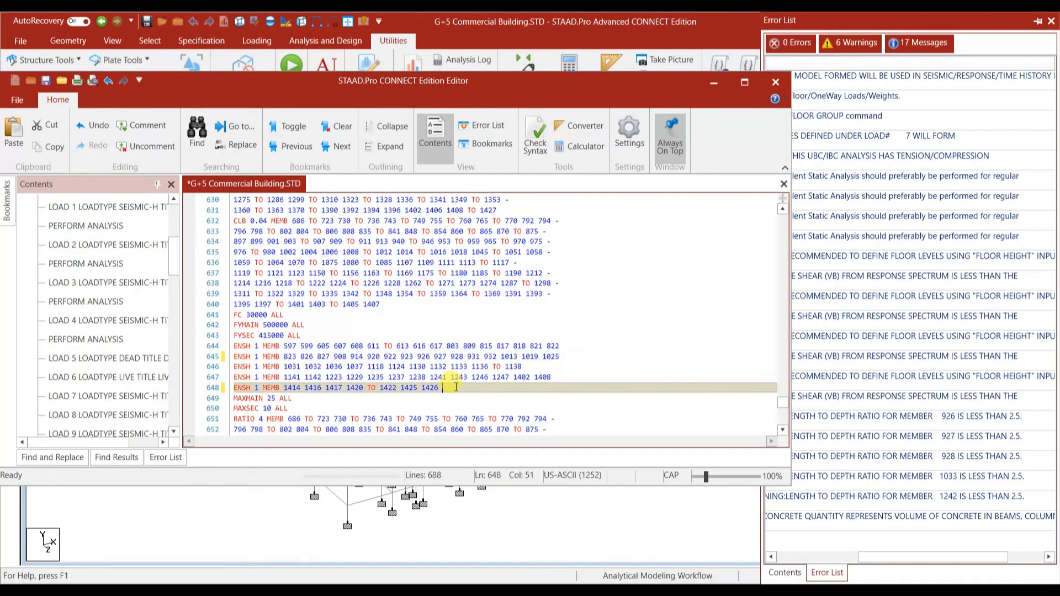
pyautogui.write('1027 1028')
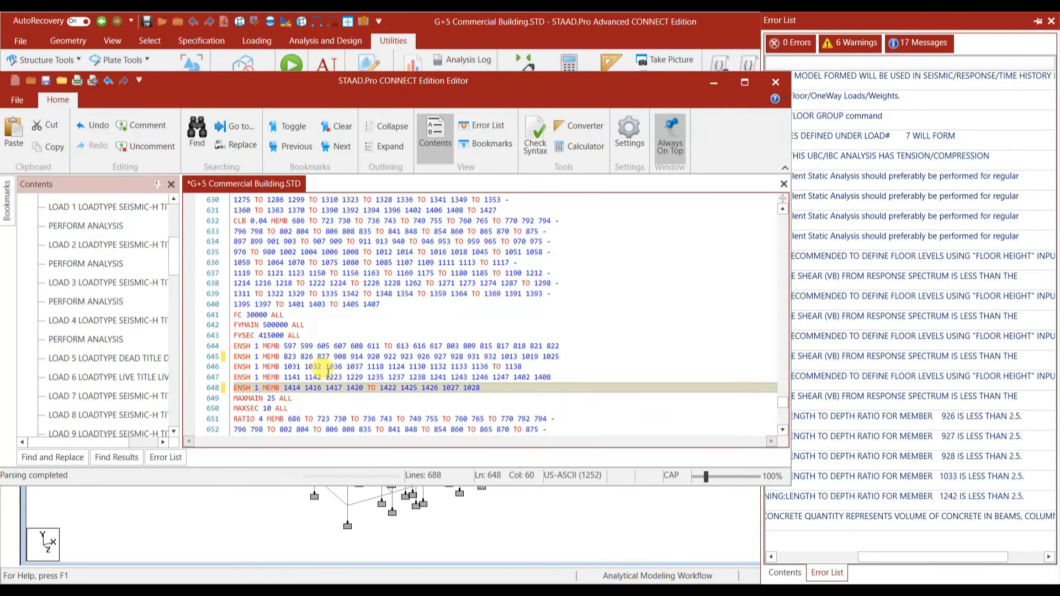
# Insert member 1033 after 1032 in the third ENSH 1 MEMB line, append 1242 to the last one, and save and close the command file.
pyautogui.click(322, 366)
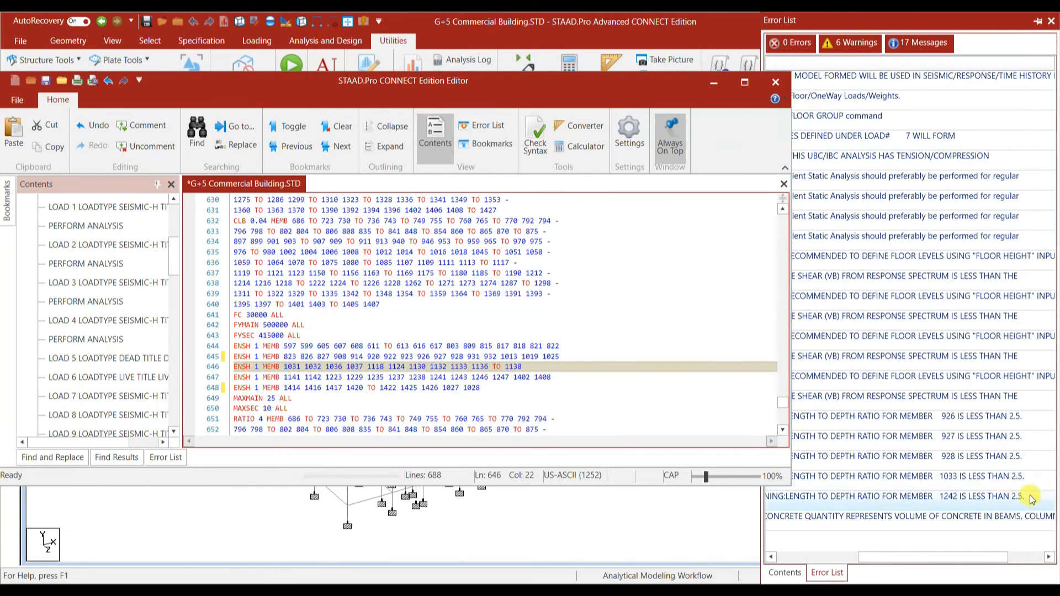
pyautogui.write('1033')
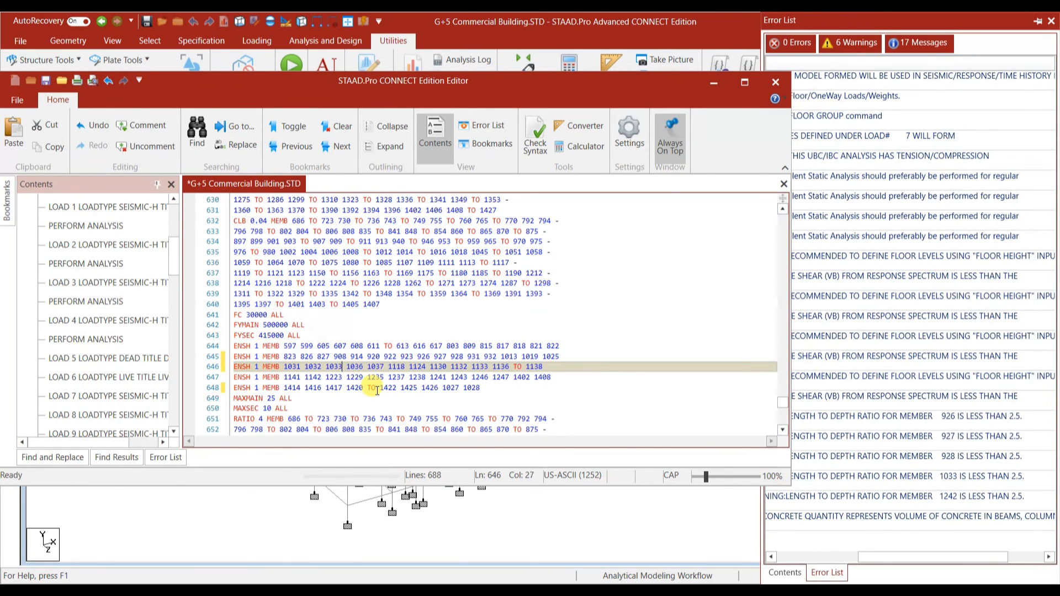
pyautogui.click(502, 390)
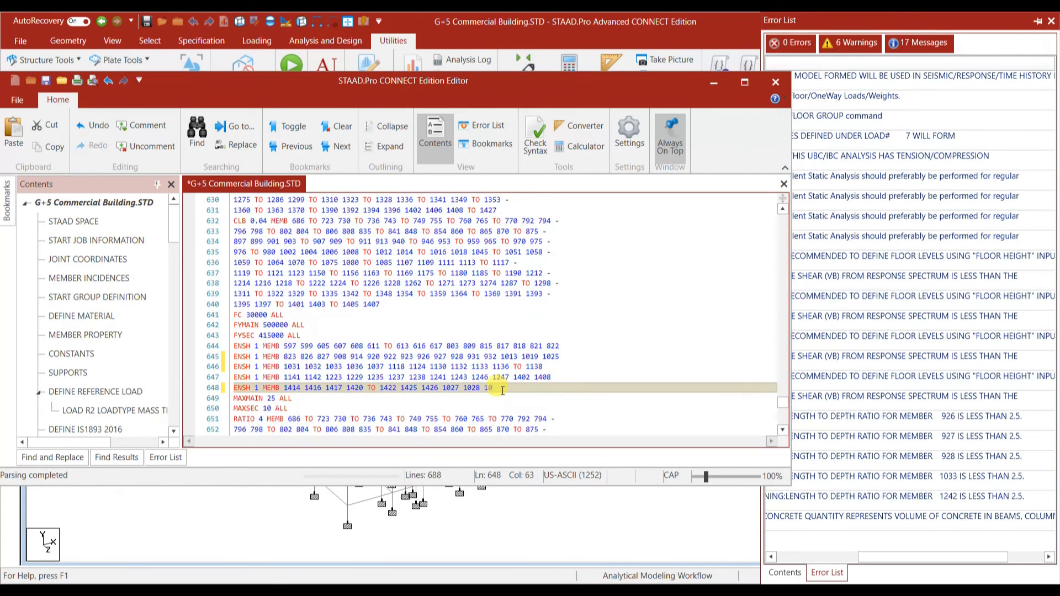
pyautogui.click(46, 81)
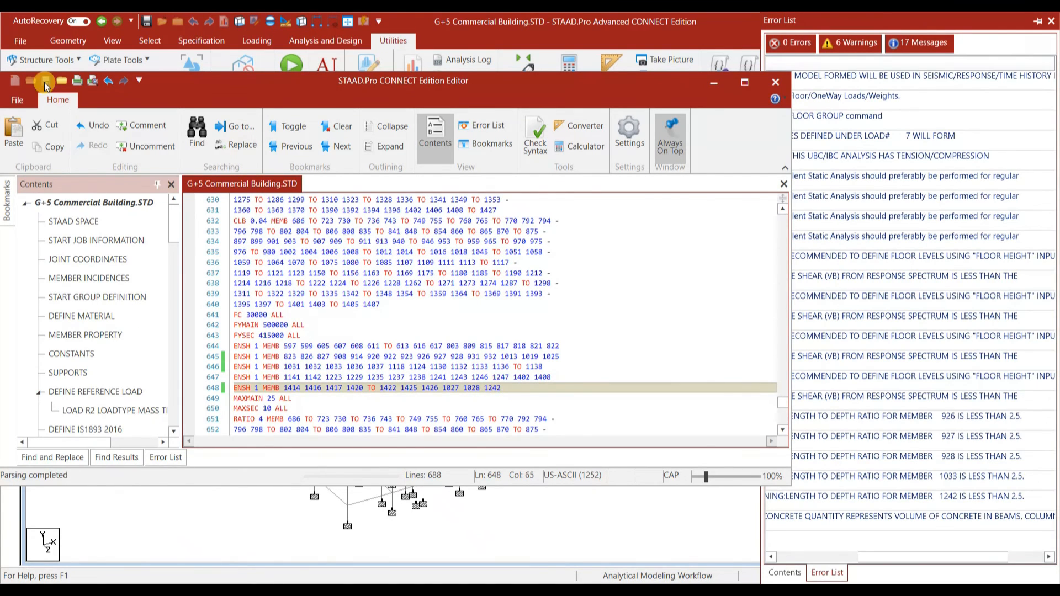
pyautogui.click(777, 81)
pyautogui.press('Return')
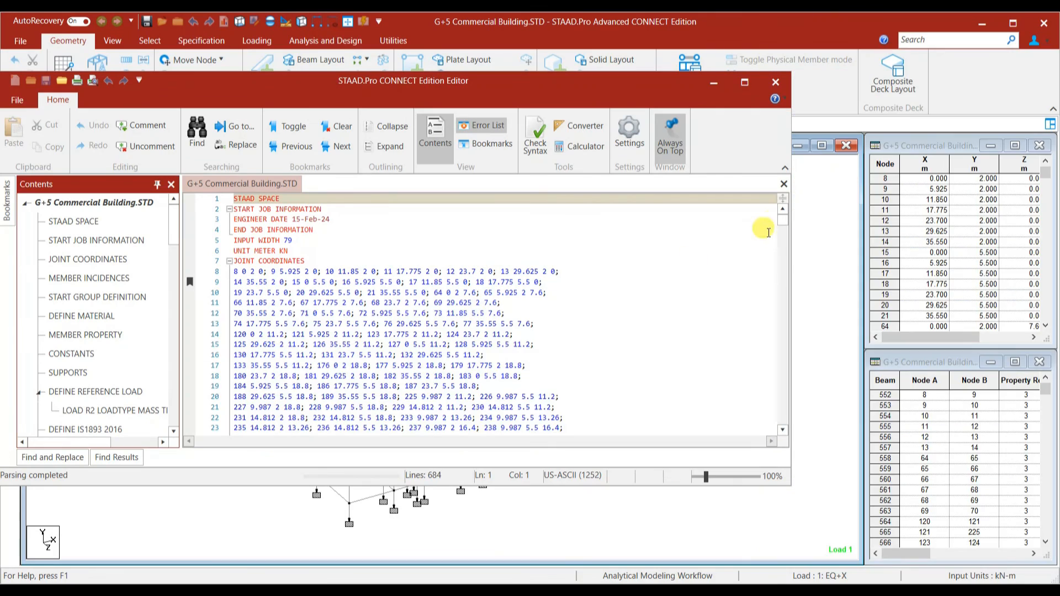
# In the reopened command file, add PERFORM ANALYSIS and CHANGE below the 1893 LOAD X 1 line of load case 1.
pyautogui.click(784, 222)
pyautogui.moveTo(783, 222); pyautogui.dragTo(770, 407)
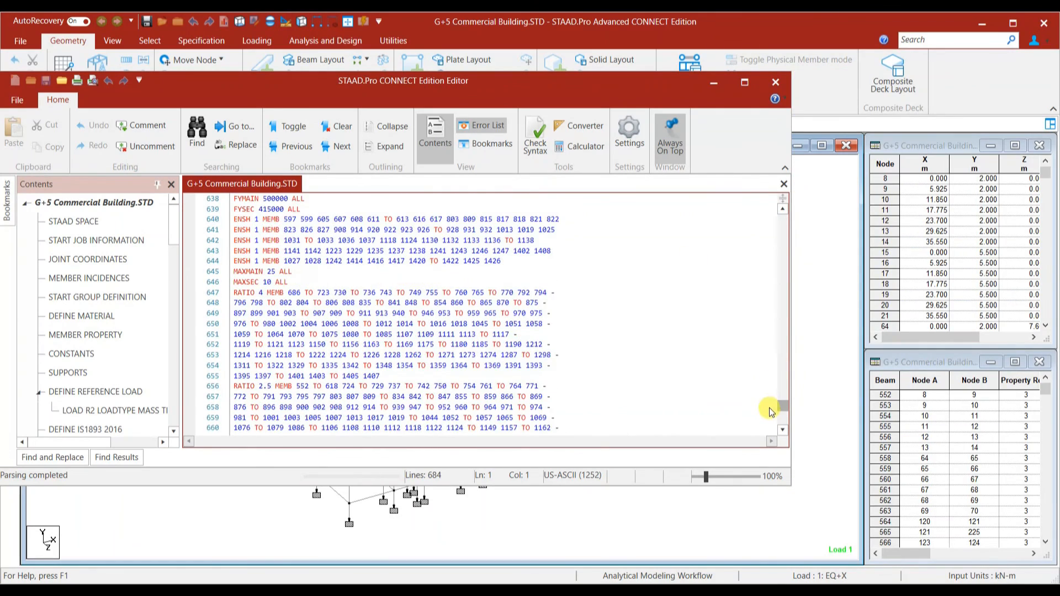
pyautogui.scroll(13, 304, 338)
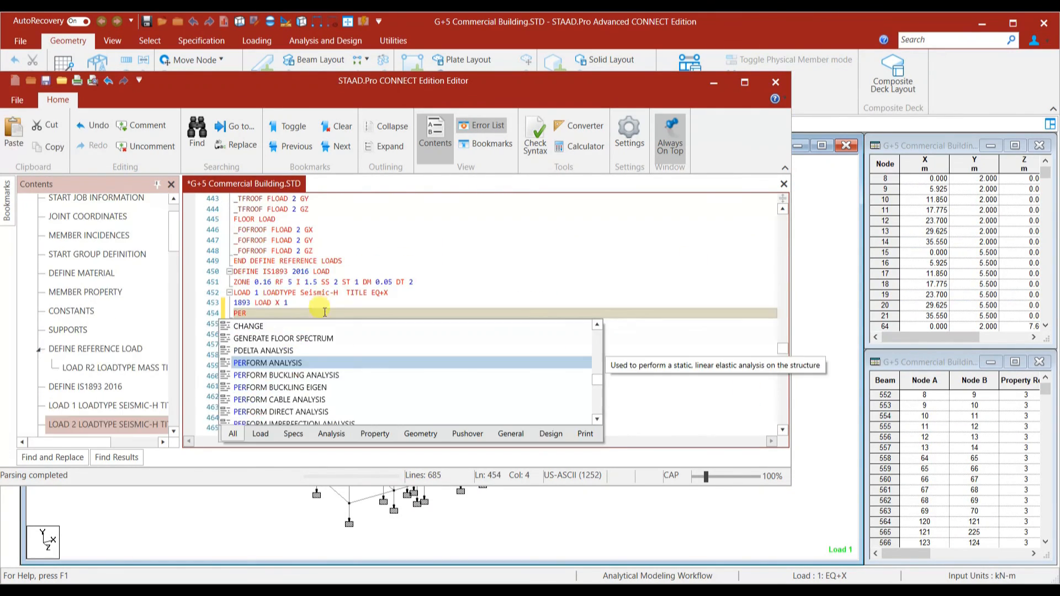
pyautogui.doubleClick(307, 363)
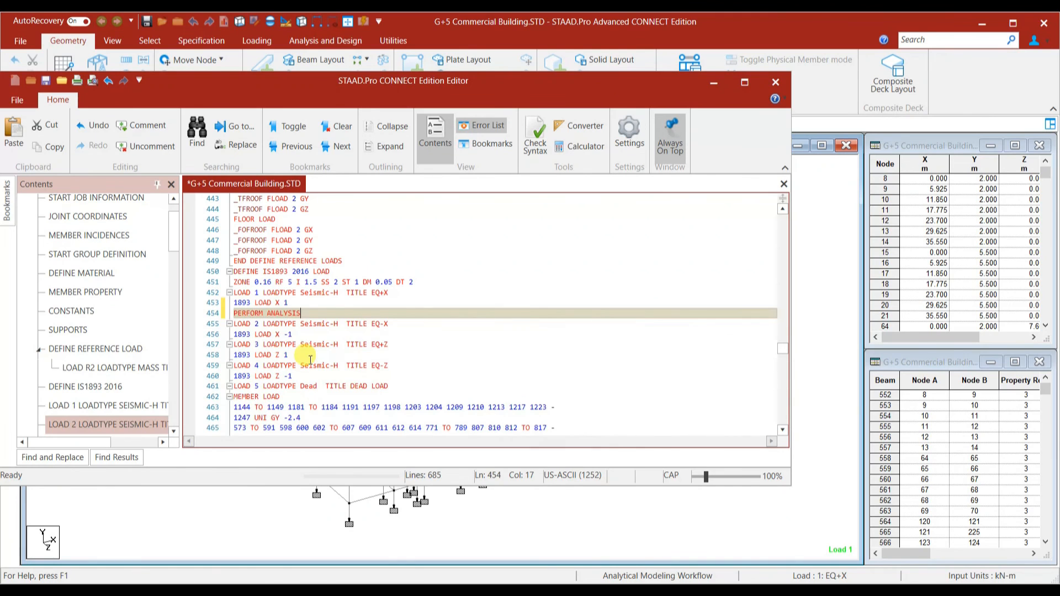
pyautogui.press('Return')
pyautogui.write('CHAN')
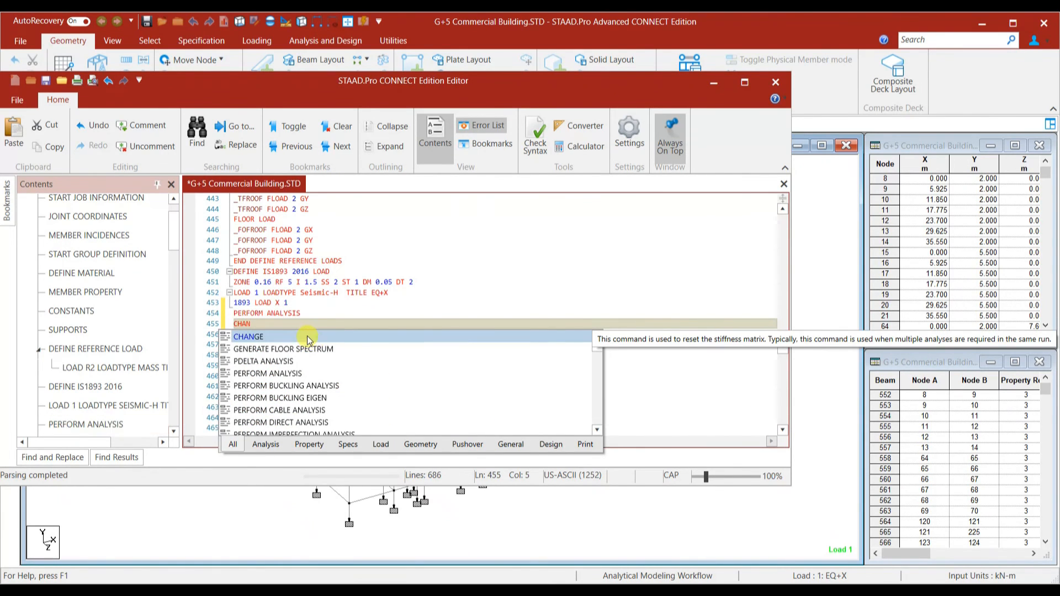
pyautogui.doubleClick(277, 336)
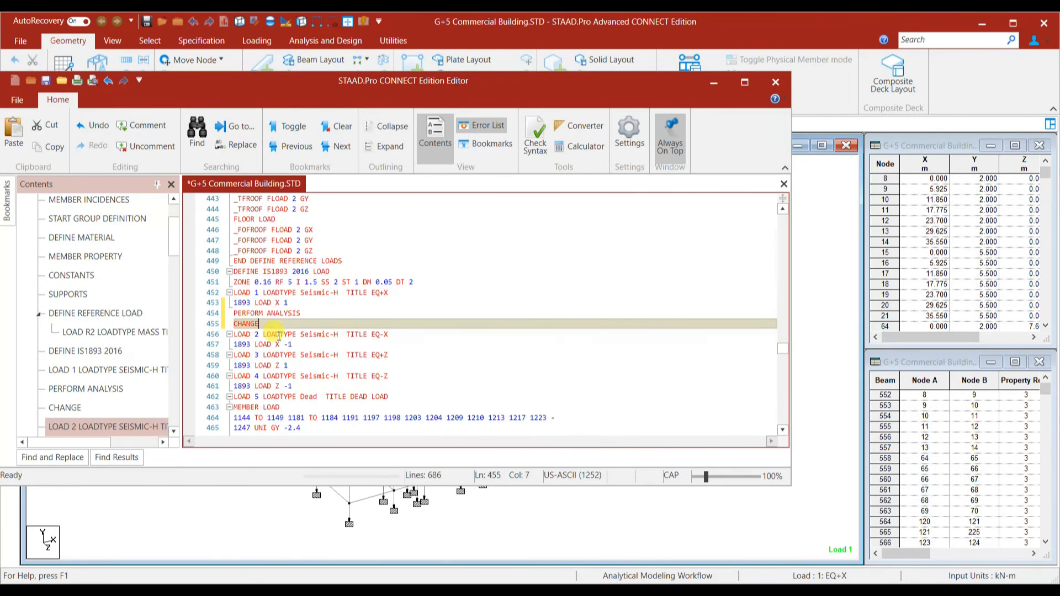
# Copy the PERFORM ANALYSIS and CHANGE lines below the 1893 LOAD X -1 line of load case 2.
pyautogui.click(301, 313)
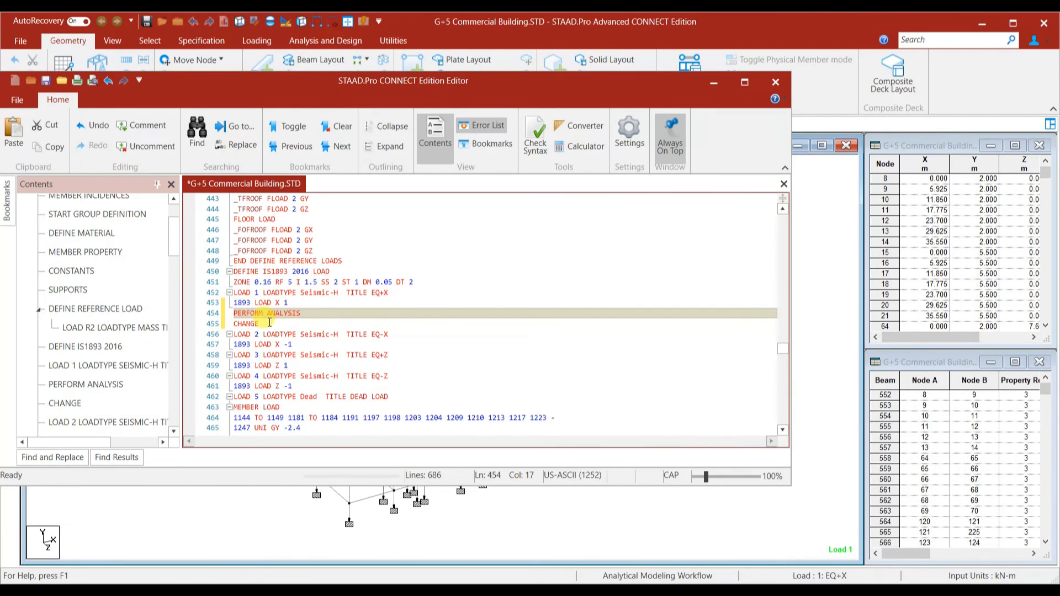
pyautogui.moveTo(259, 324); pyautogui.dragTo(246, 316)
pyautogui.hotkey('ctrl', 'c')
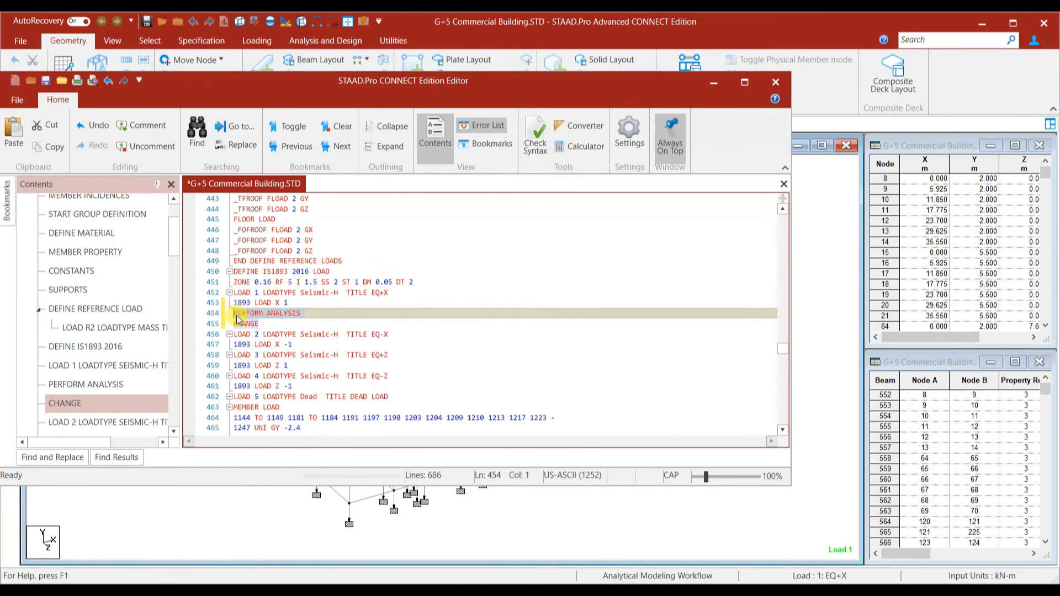
pyautogui.tripleClick(305, 345)
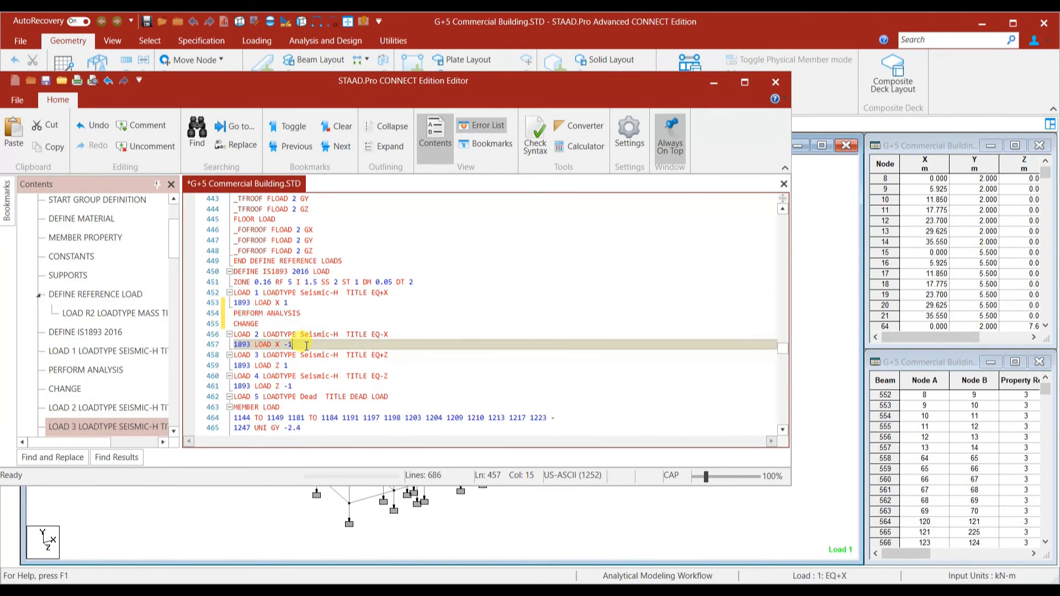
pyautogui.press('End')
pyautogui.press('Return')
pyautogui.hotkey('ctrl', 'v')
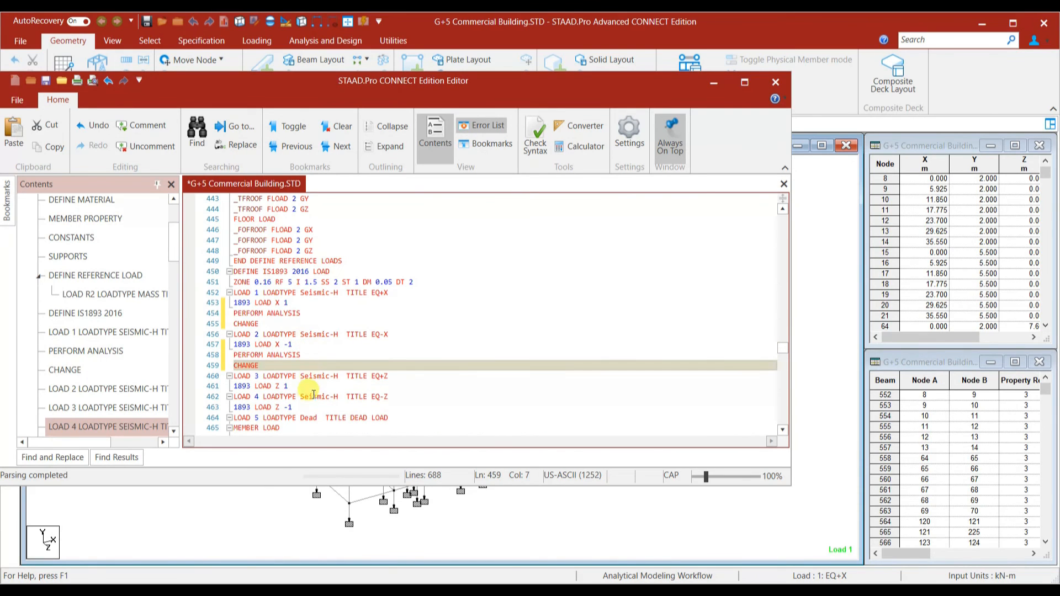
# Repeat the PERFORM ANALYSIS and CHANGE lines below the 1893 LOAD lines of load cases 3 and 4, and save and close the command file.
pyautogui.click(313, 386)
pyautogui.press('Return')
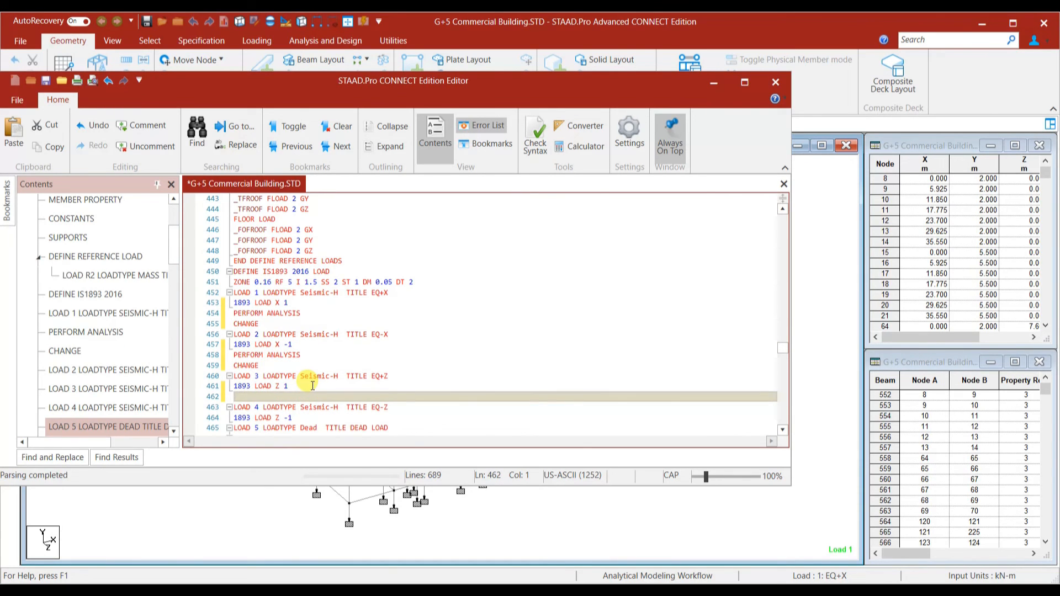
pyautogui.hotkey('ctrl', 'v')
pyautogui.scroll(-2, 312, 386)
pyautogui.tripleClick(313, 365)
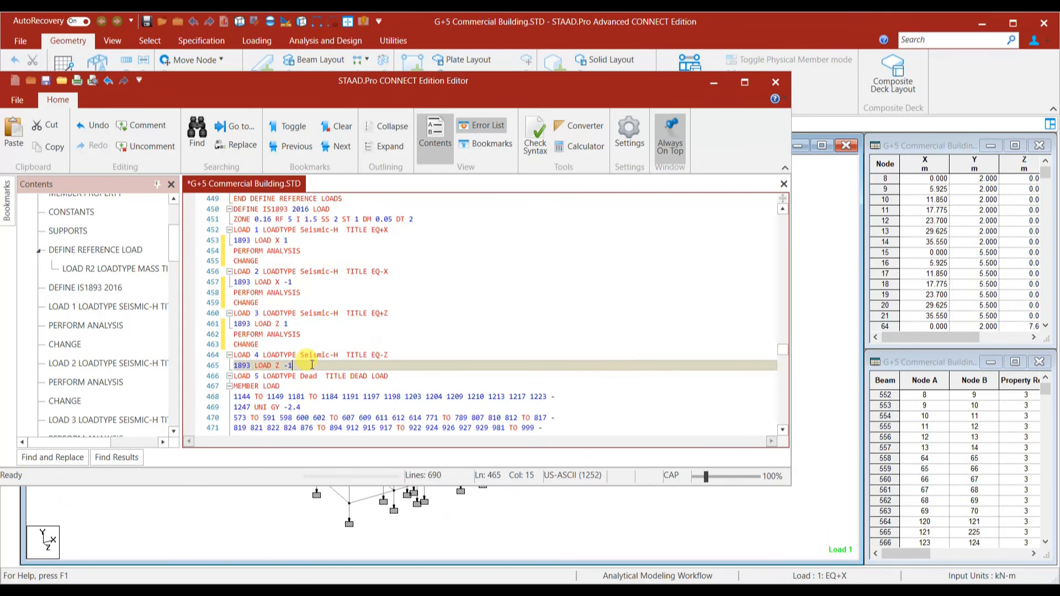
pyautogui.press('End')
pyautogui.press('Return')
pyautogui.hotkey('ctrl', 'v')
pyautogui.hotkey('ctrl', 's')
pyautogui.click(777, 80)
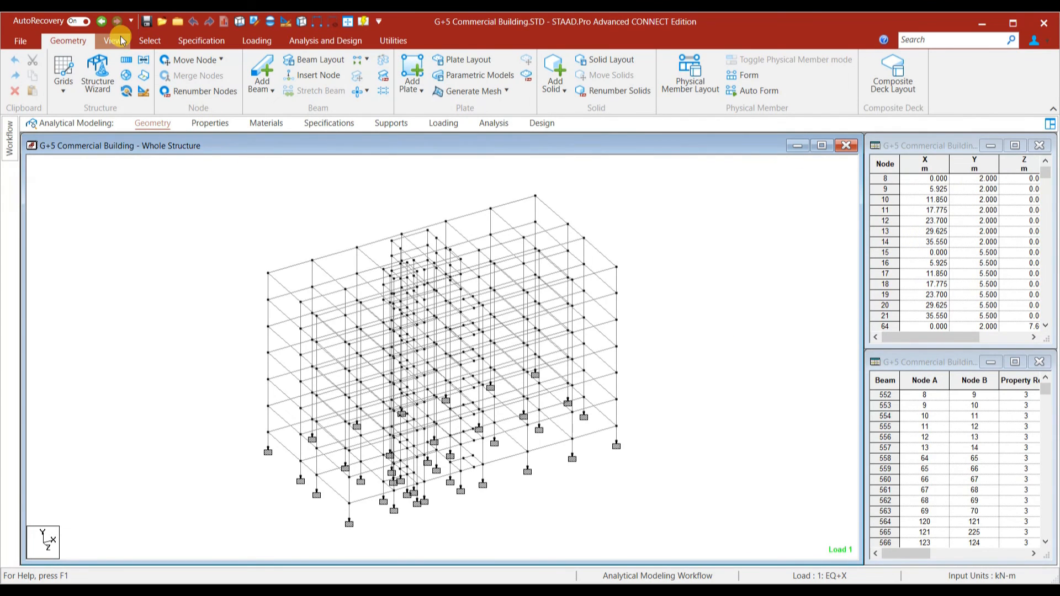
# Rerun the analysis and open the output file at a Participation Factors table of the response spectrum results.
pyautogui.click(302, 40)
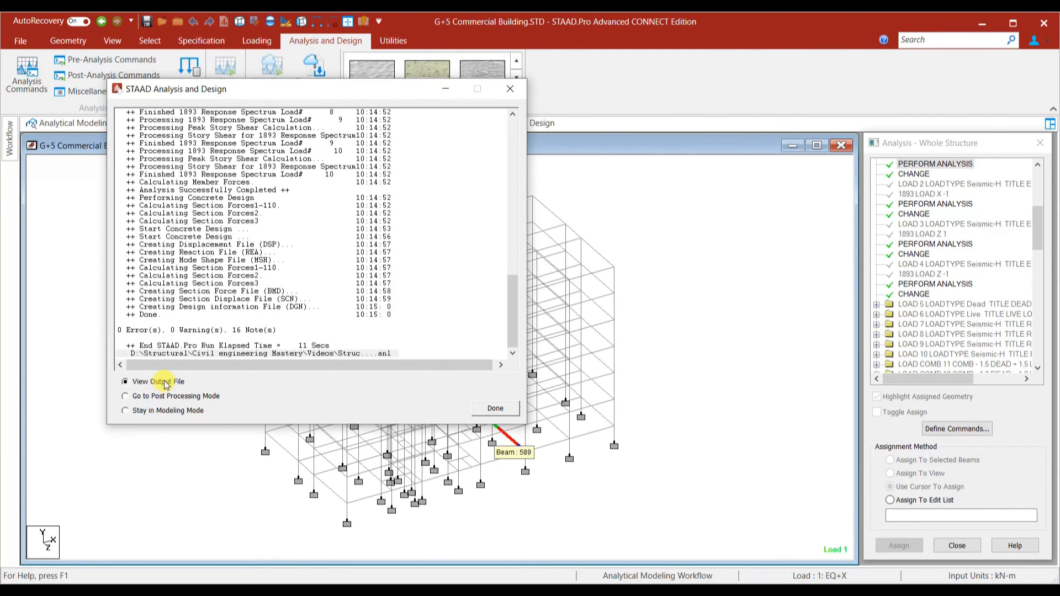
pyautogui.click(503, 410)
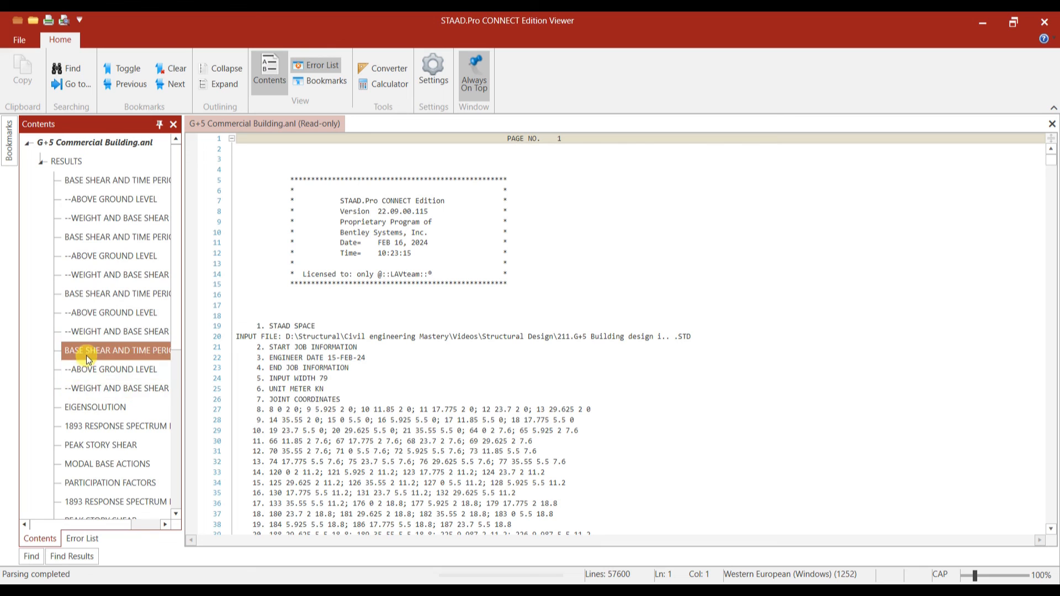
pyautogui.scroll(-4, 87, 359)
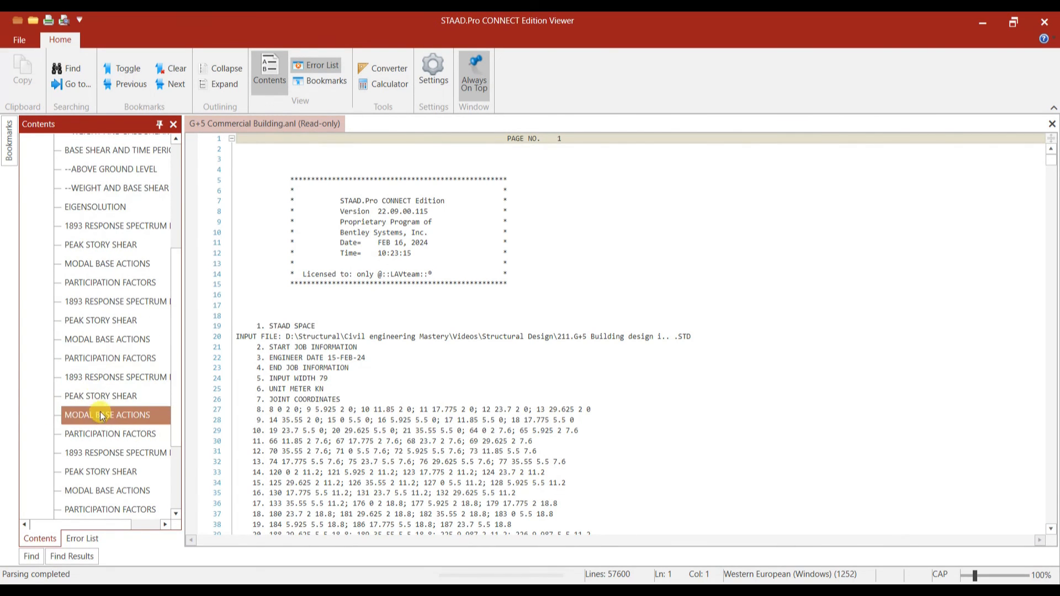
pyautogui.click(92, 360)
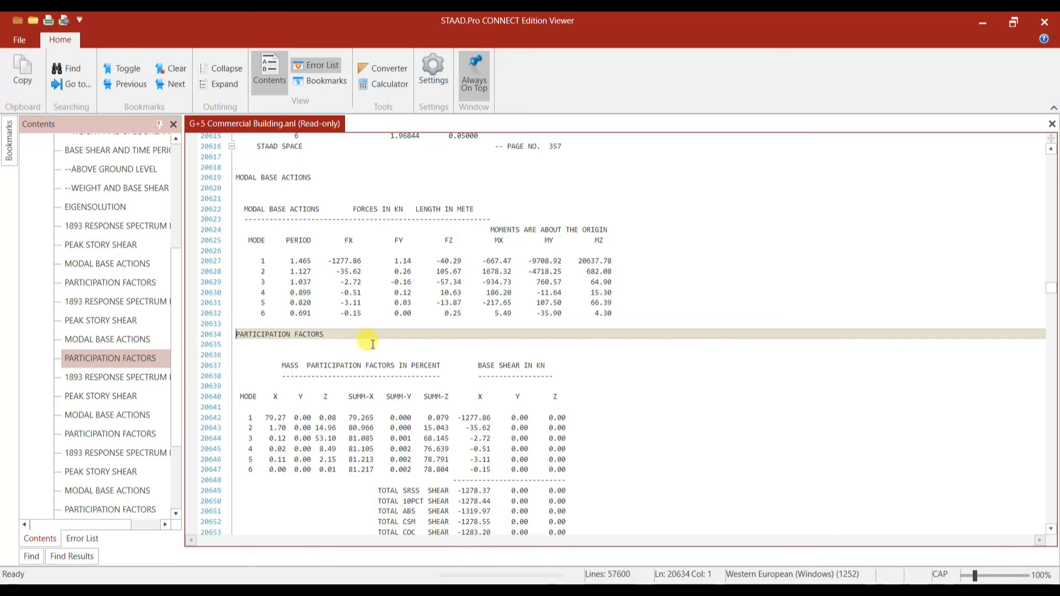
# Examine the cumulative mass participation percentages and the base shear note, and close the output file.
pyautogui.scroll(-1, 387, 409)
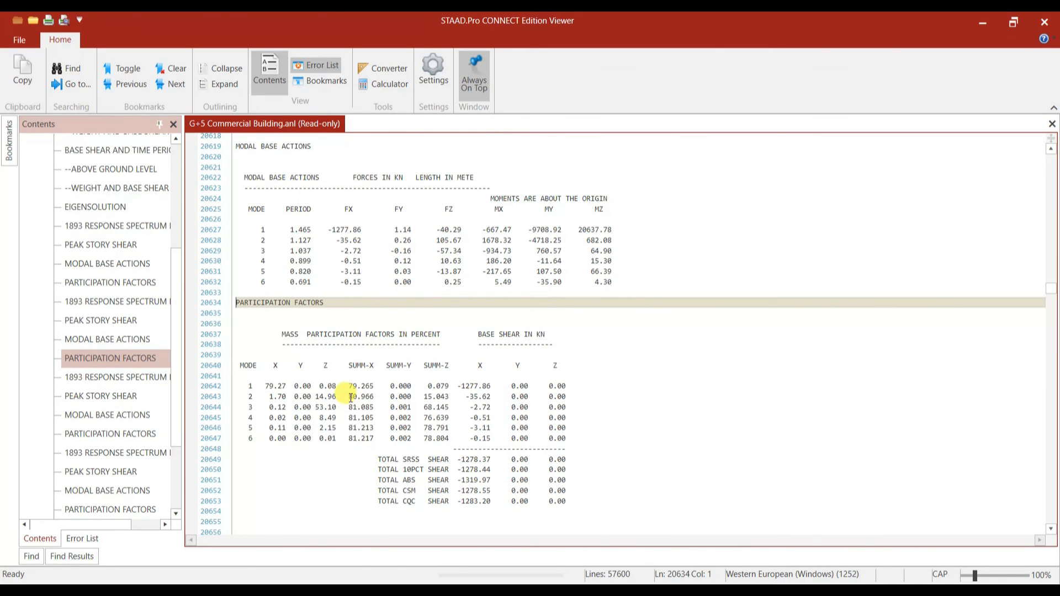
pyautogui.moveTo(348, 386); pyautogui.dragTo(379, 439)
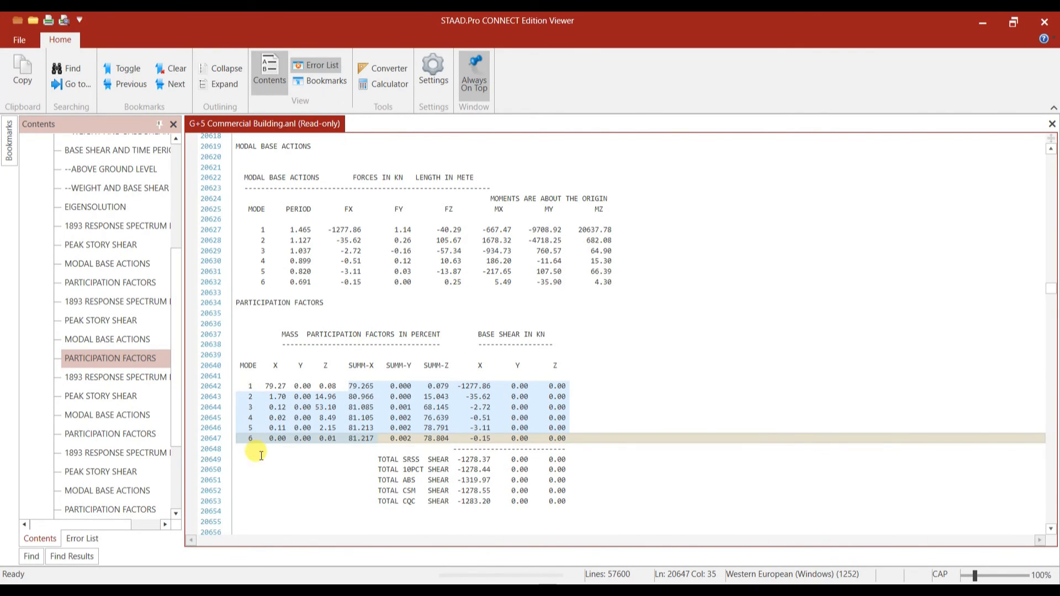
pyautogui.click(349, 394)
pyautogui.moveTo(349, 390); pyautogui.dragTo(375, 439)
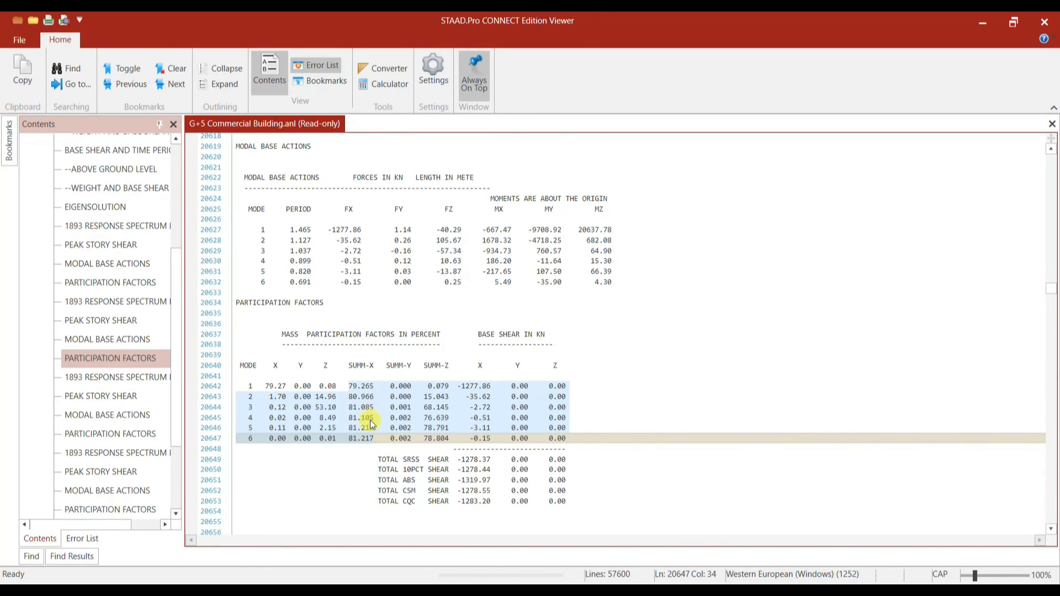
pyautogui.scroll(-2, 365, 436)
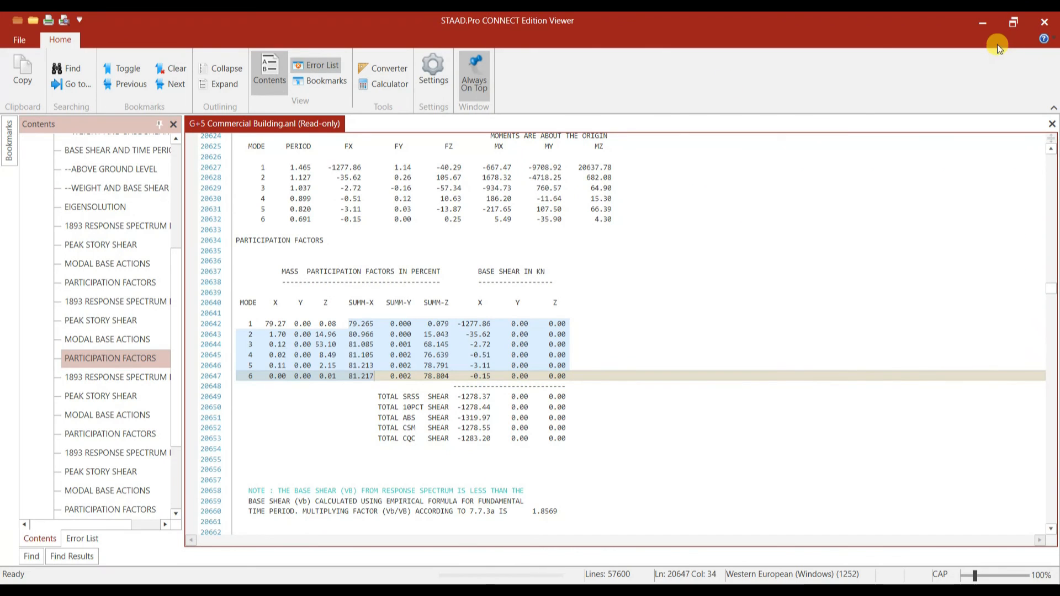
pyautogui.click(1043, 22)
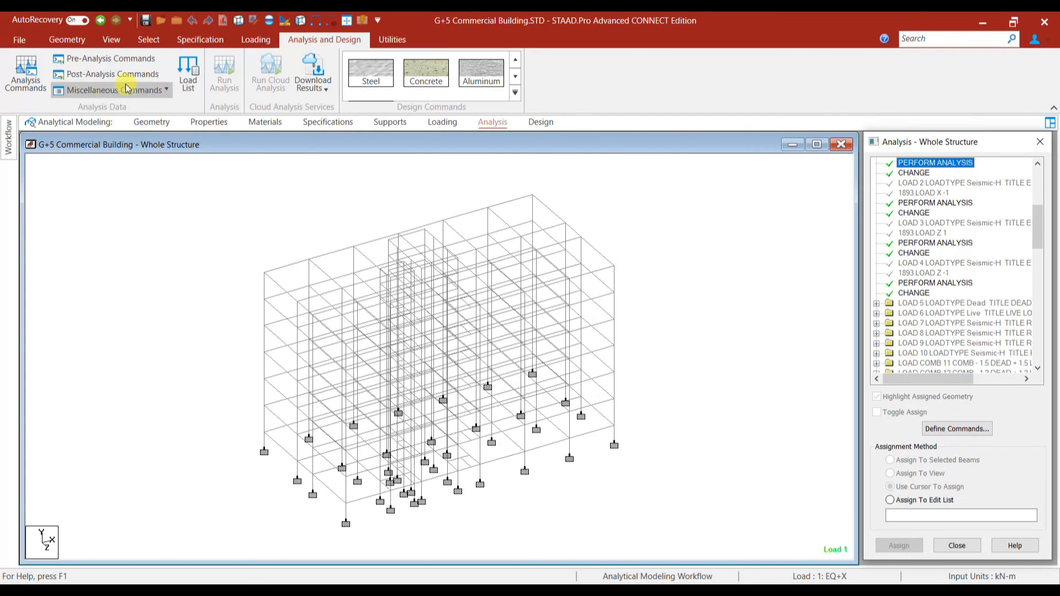
# Set the Cut Off Mode Shape command to a maximum of 15 mode shapes.
pyautogui.click(166, 92)
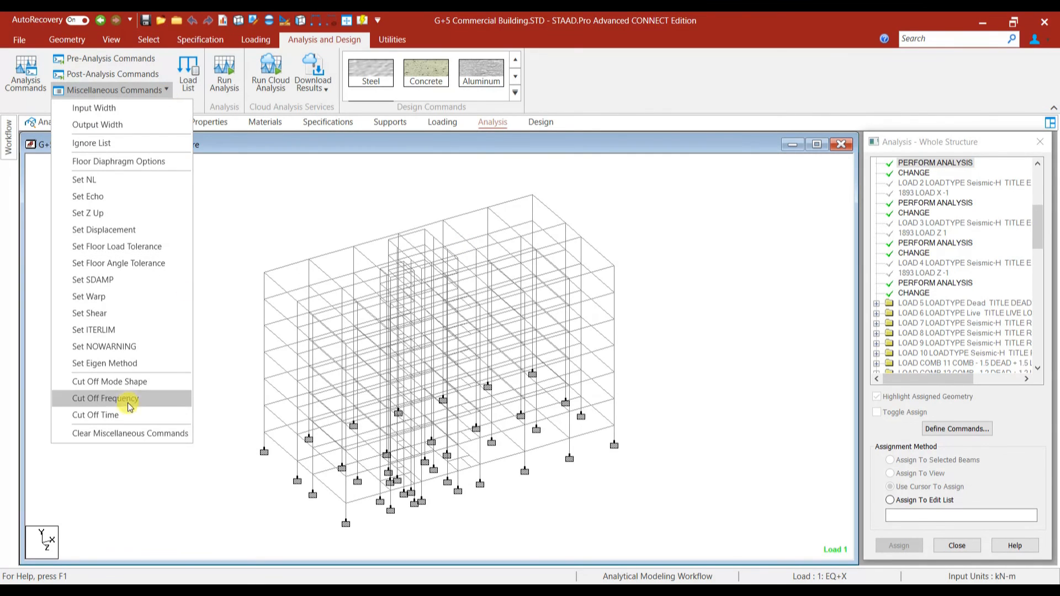
pyautogui.click(129, 385)
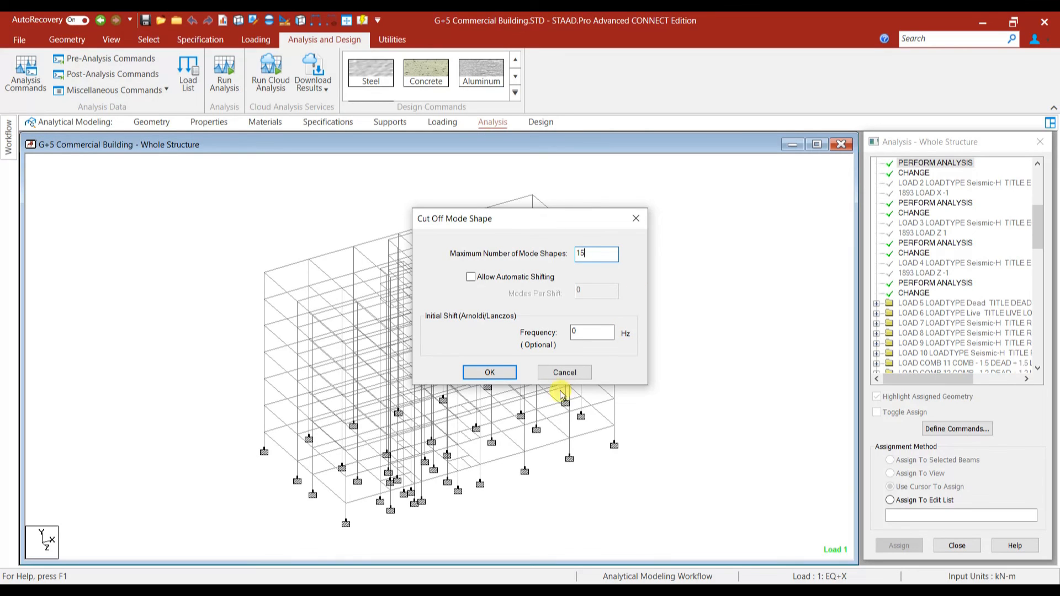
pyautogui.click(493, 372)
pyautogui.click(559, 342)
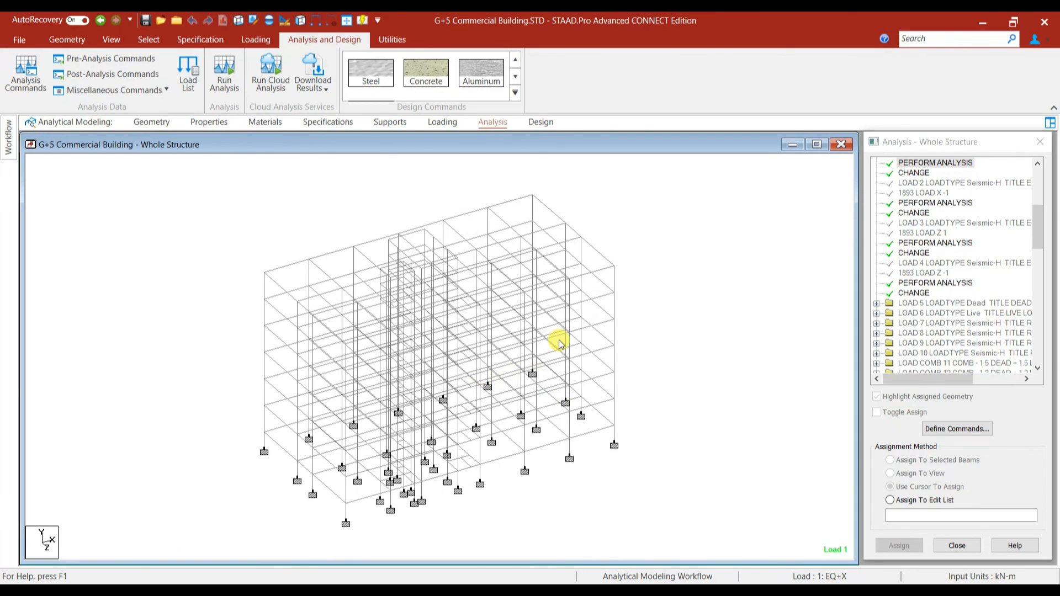
# Save the modified structure, rerun the analysis and open the output file at the last Participation Factors table.
pyautogui.click(224, 74)
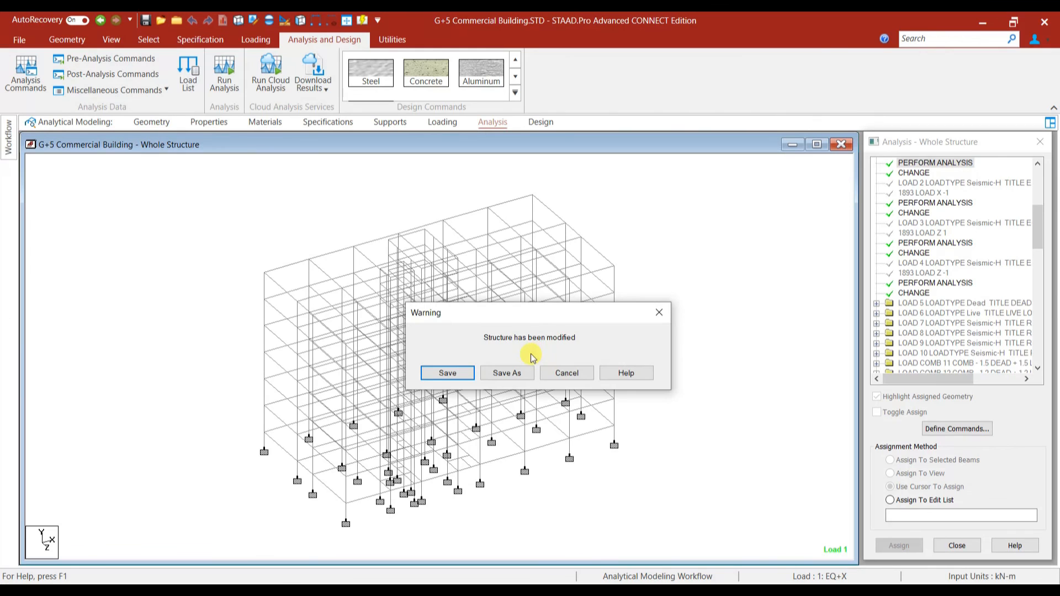
pyautogui.click(457, 373)
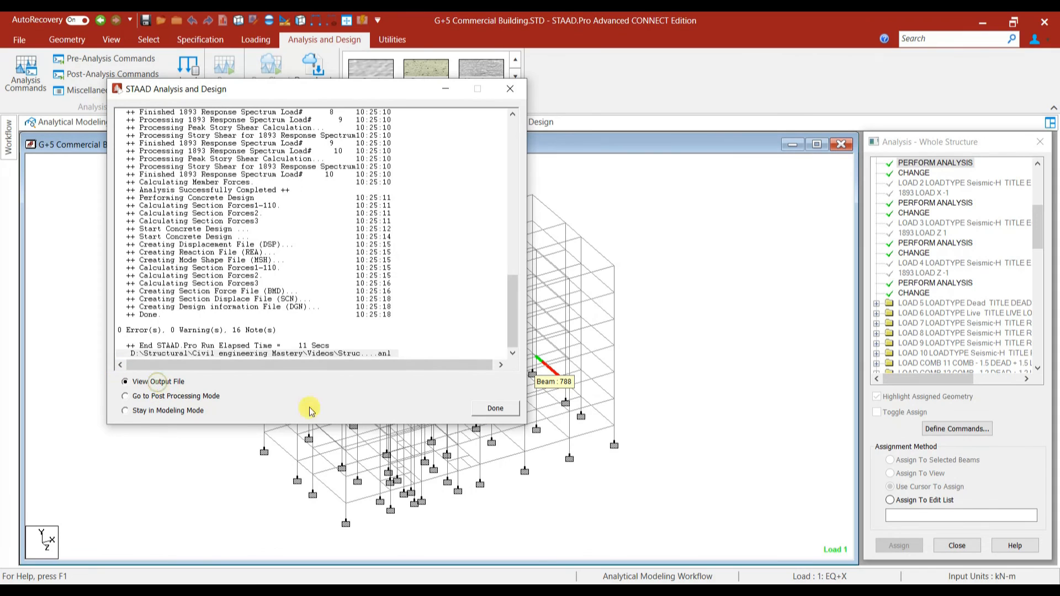
pyautogui.click(493, 409)
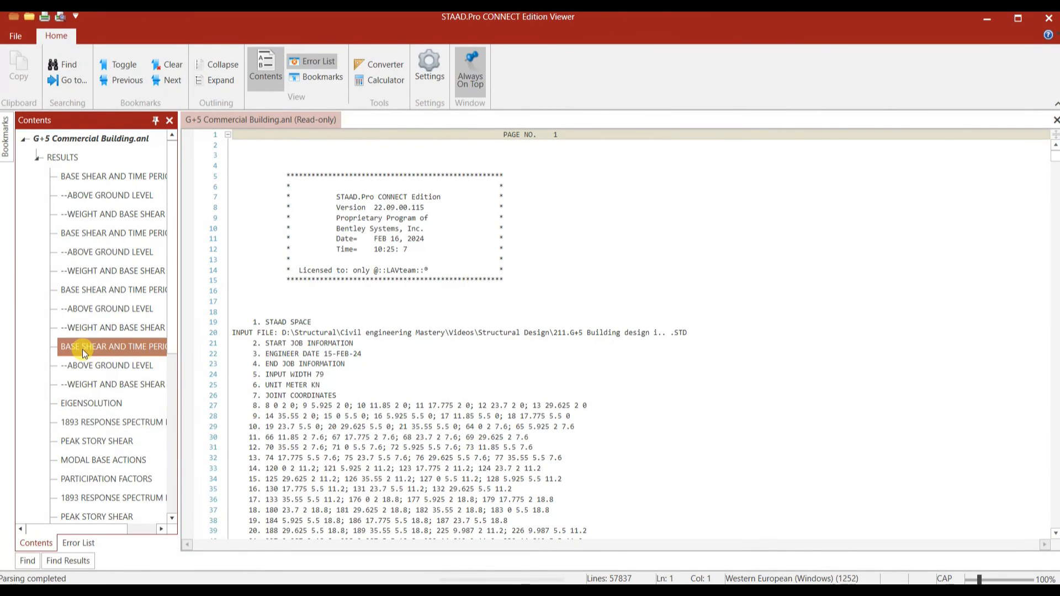
pyautogui.scroll(-5, 99, 353)
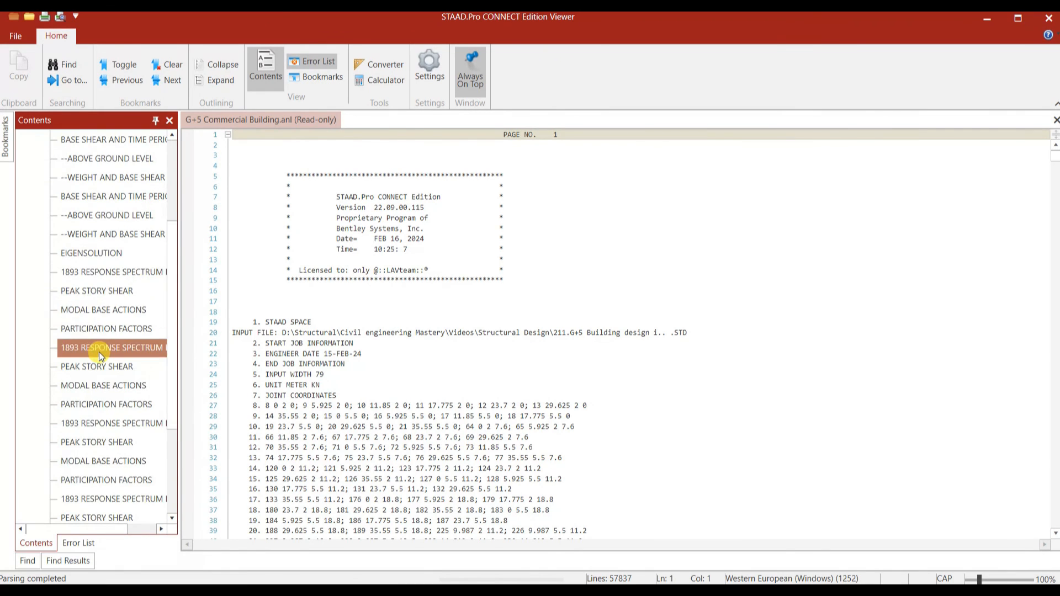
pyautogui.scroll(-2, 99, 352)
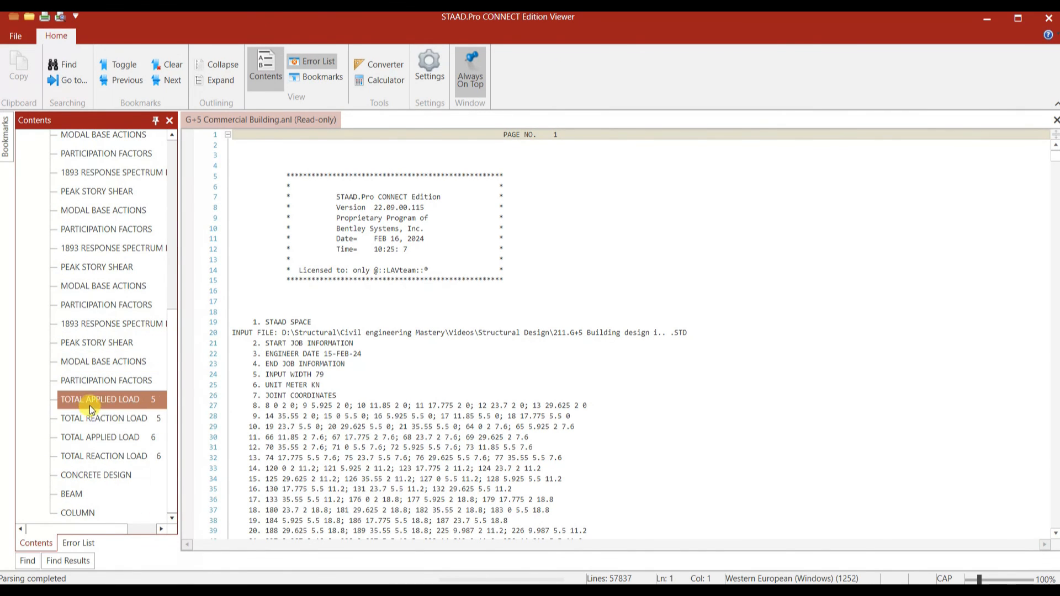
pyautogui.click(91, 381)
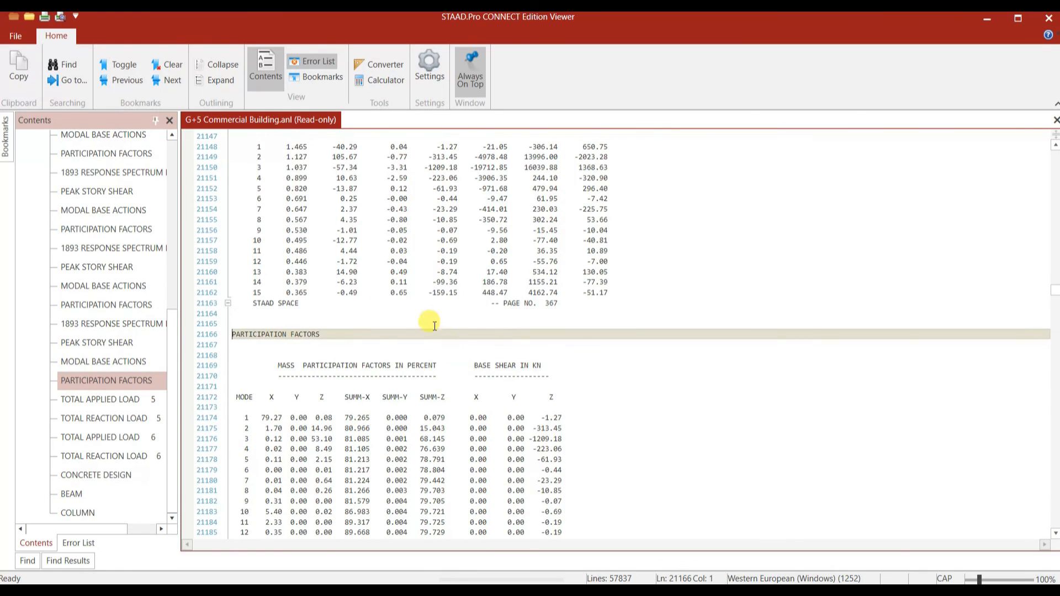
# Examine the modal base actions, the cumulative mass participation percentages for the 15 modes and the base shear note.
pyautogui.scroll(1, 375, 303)
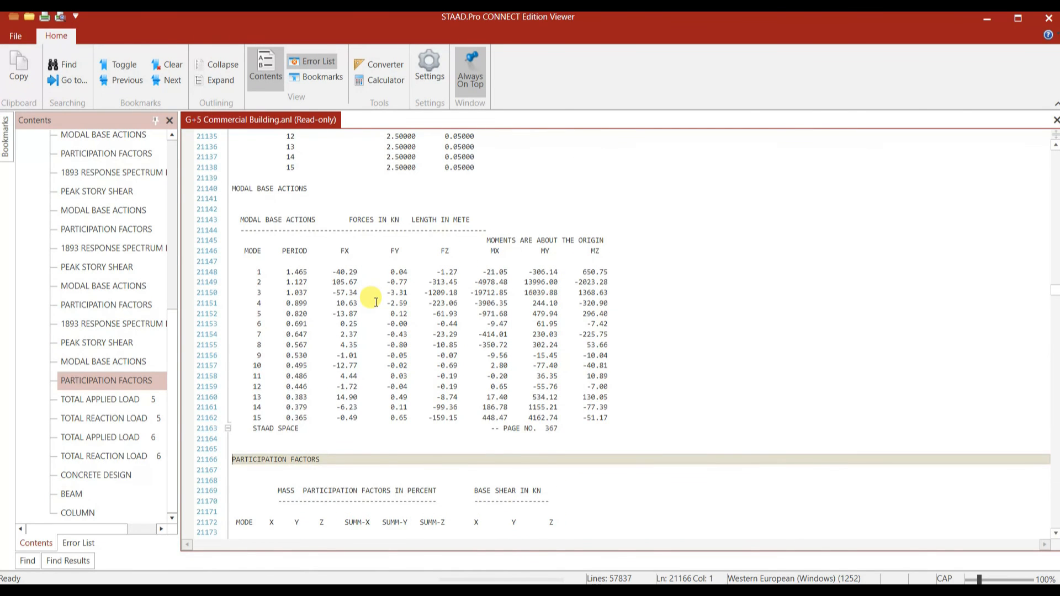
pyautogui.scroll(-7, 244, 324)
pyautogui.moveTo(239, 326); pyautogui.dragTo(256, 470)
pyautogui.click(377, 455)
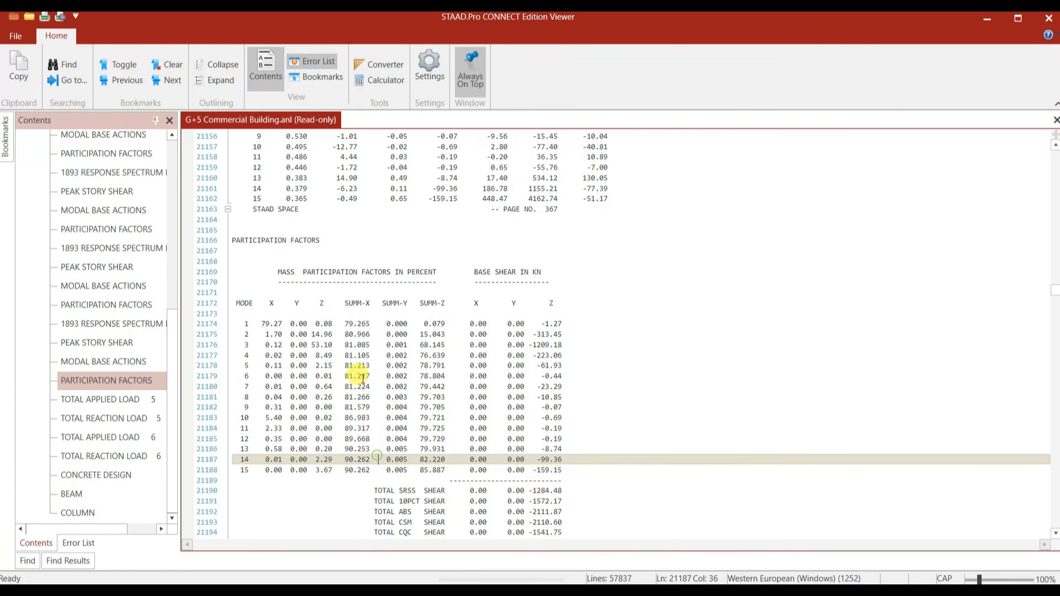
pyautogui.moveTo(345, 324); pyautogui.dragTo(363, 469)
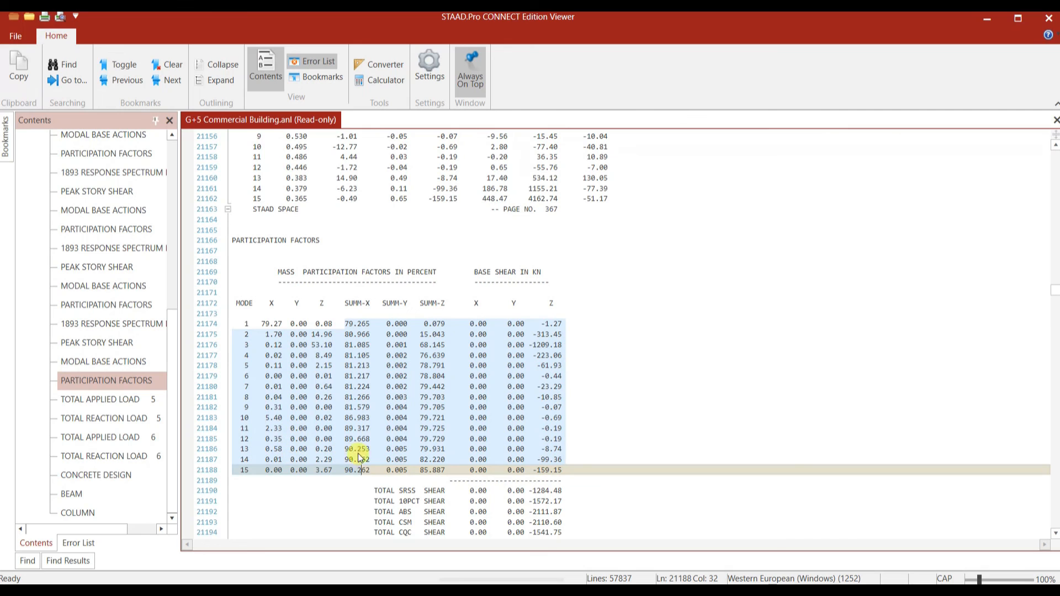
pyautogui.click(244, 449)
pyautogui.click(333, 479)
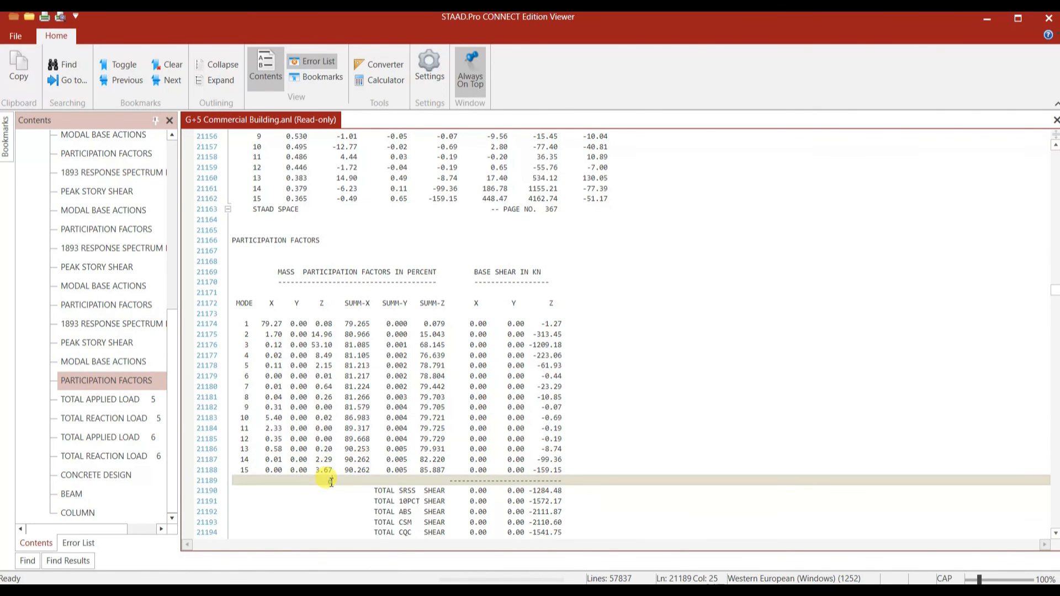
pyautogui.scroll(-3, 404, 415)
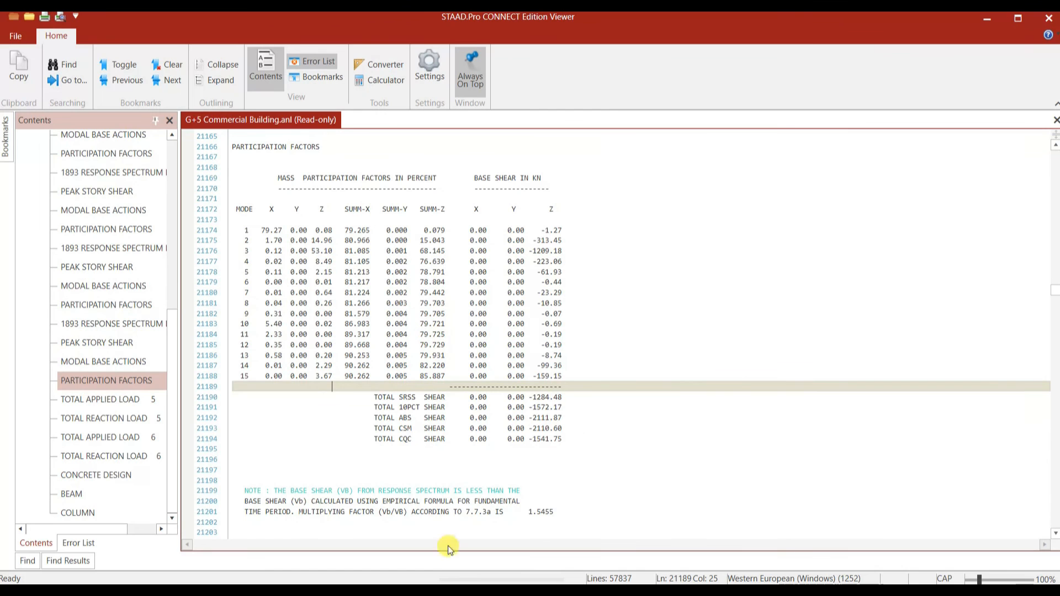
pyautogui.scroll(-10, 540, 383)
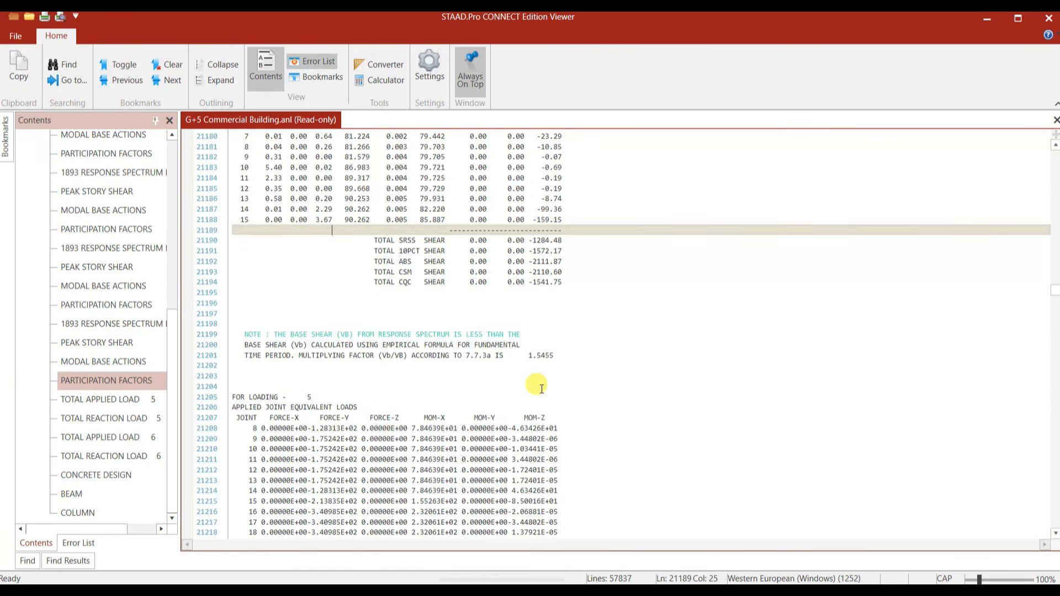
pyautogui.scroll(-8, 454, 376)
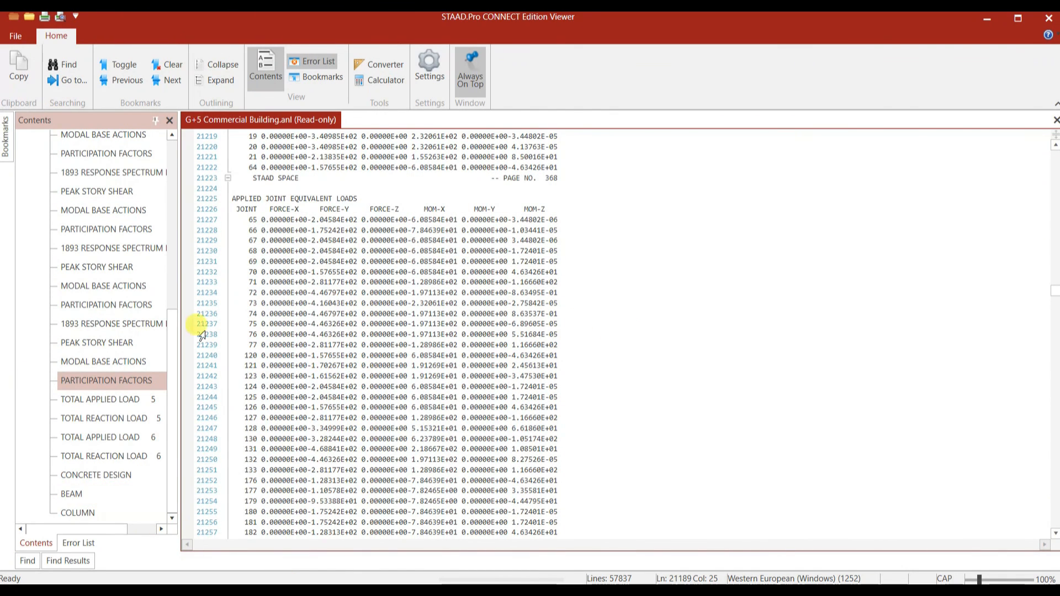
# Examine the IS 456 beam design results in the output file, covering required and provided reinforcement and shear design.
pyautogui.click(85, 494)
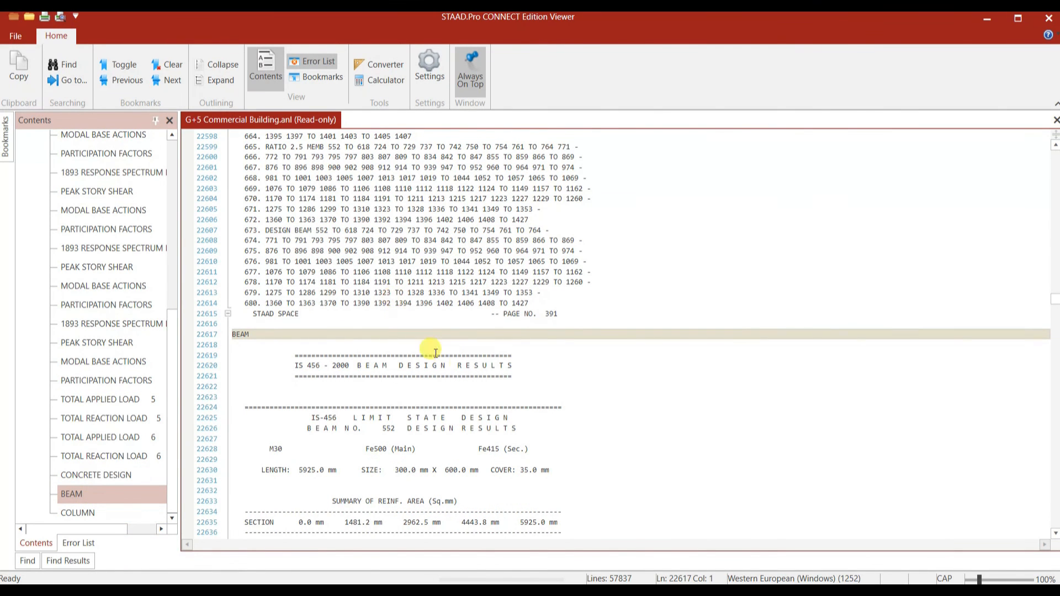
pyautogui.scroll(-5, 457, 359)
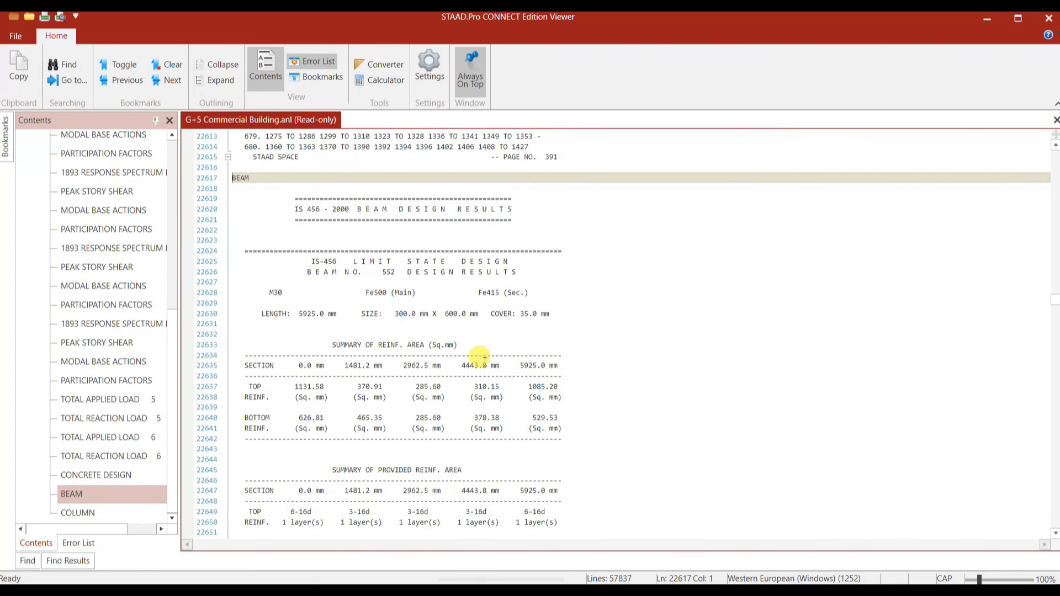
pyautogui.scroll(-19, 485, 362)
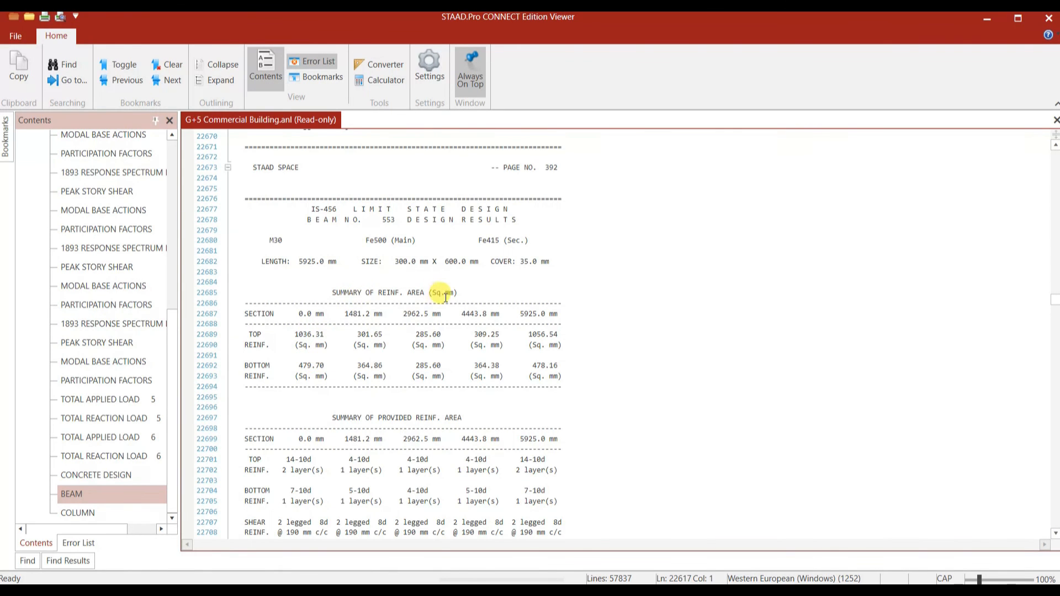
pyautogui.scroll(-4, 398, 353)
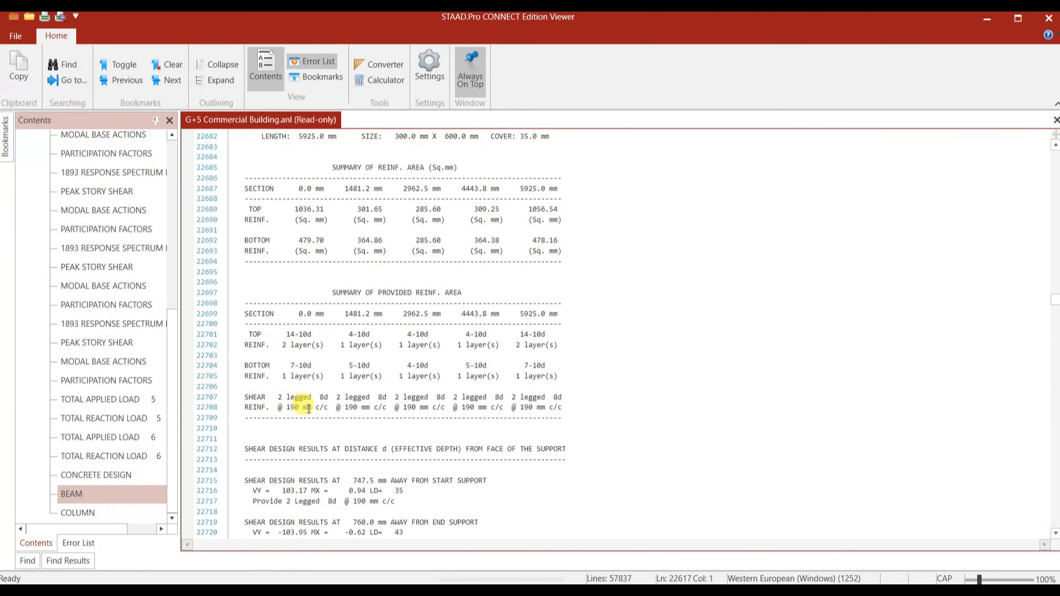
pyautogui.scroll(-4, 350, 414)
pyautogui.scroll(-9, 351, 406)
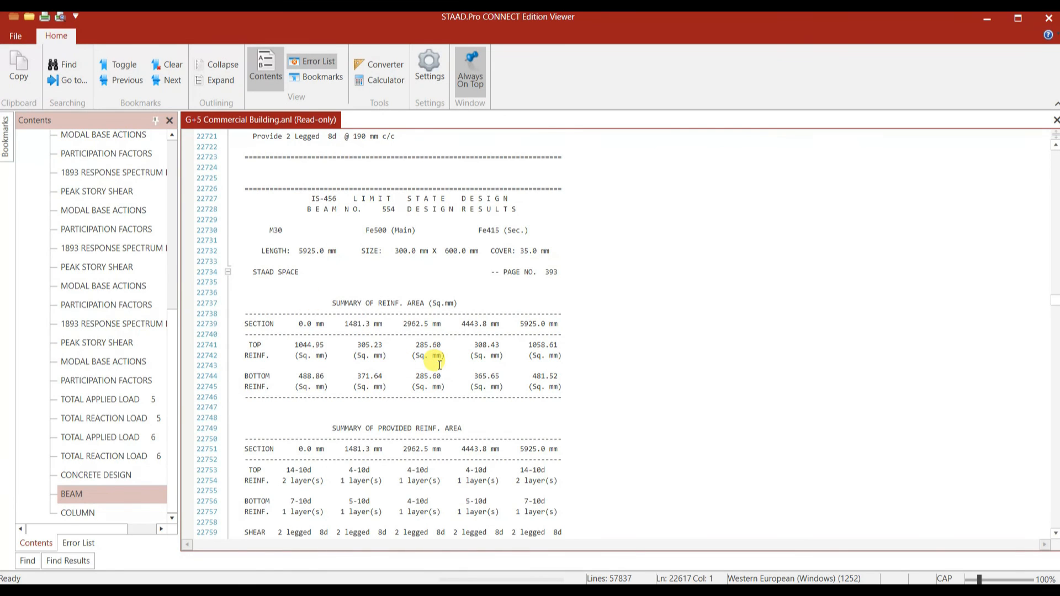
pyautogui.scroll(6, 403, 265)
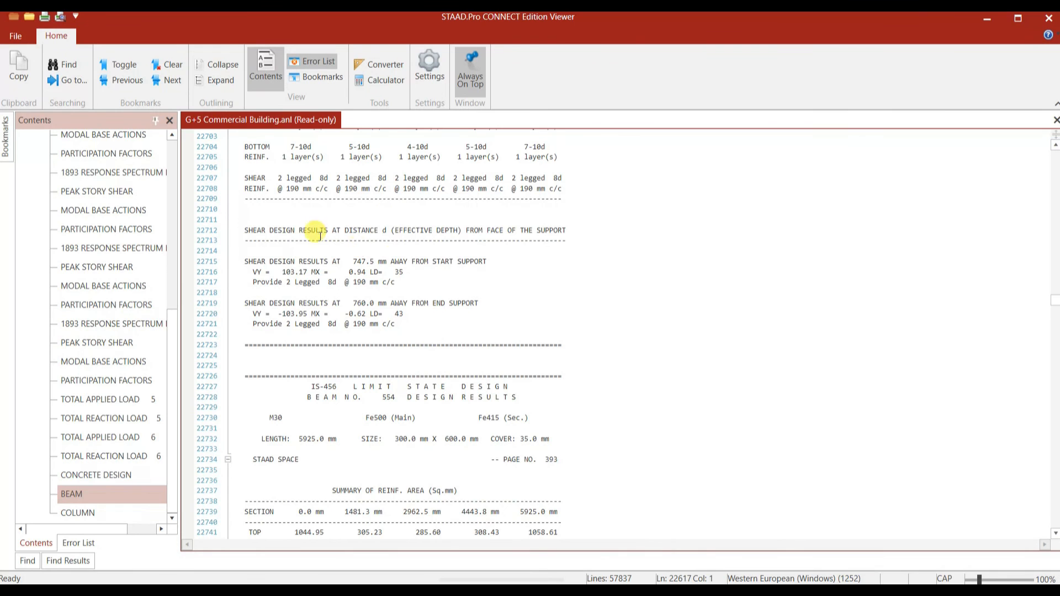
pyautogui.scroll(-3, 407, 440)
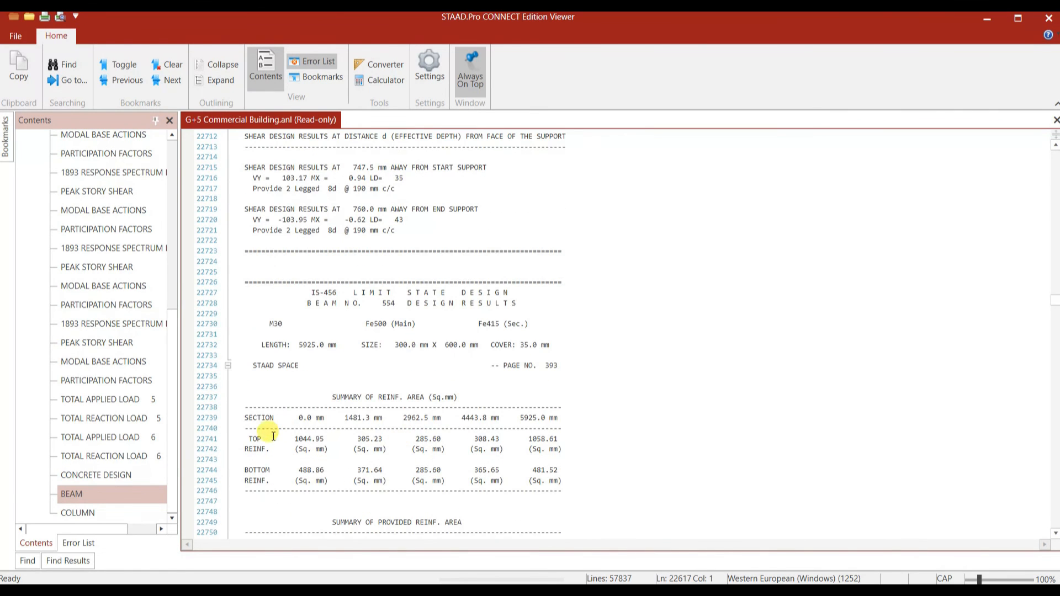
# Examine the IS 456 column design results, including reinforcement and interaction ratios, and close the output file.
pyautogui.click(112, 514)
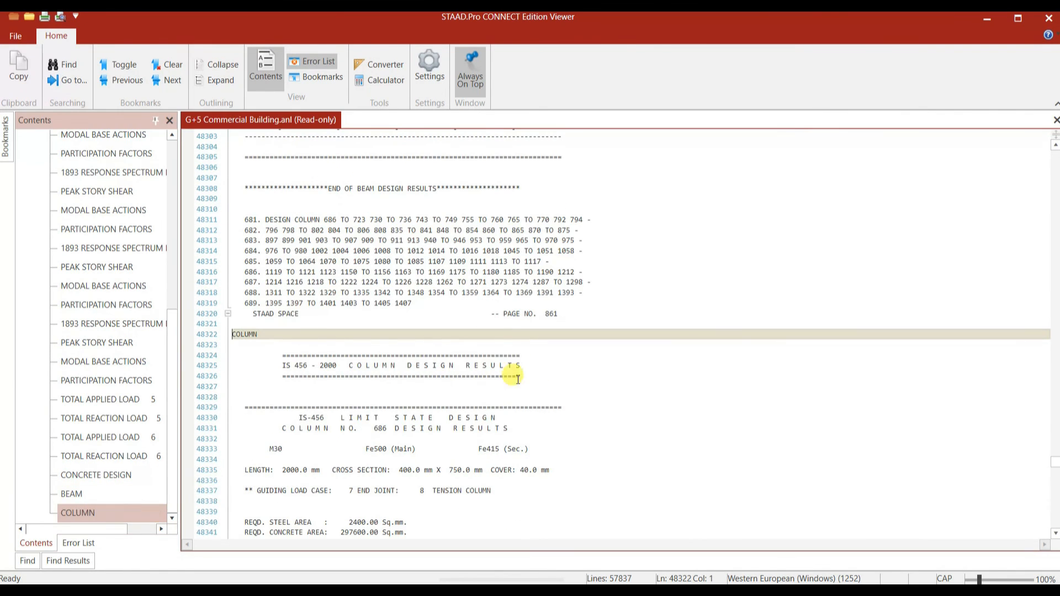
pyautogui.scroll(-10, 436, 429)
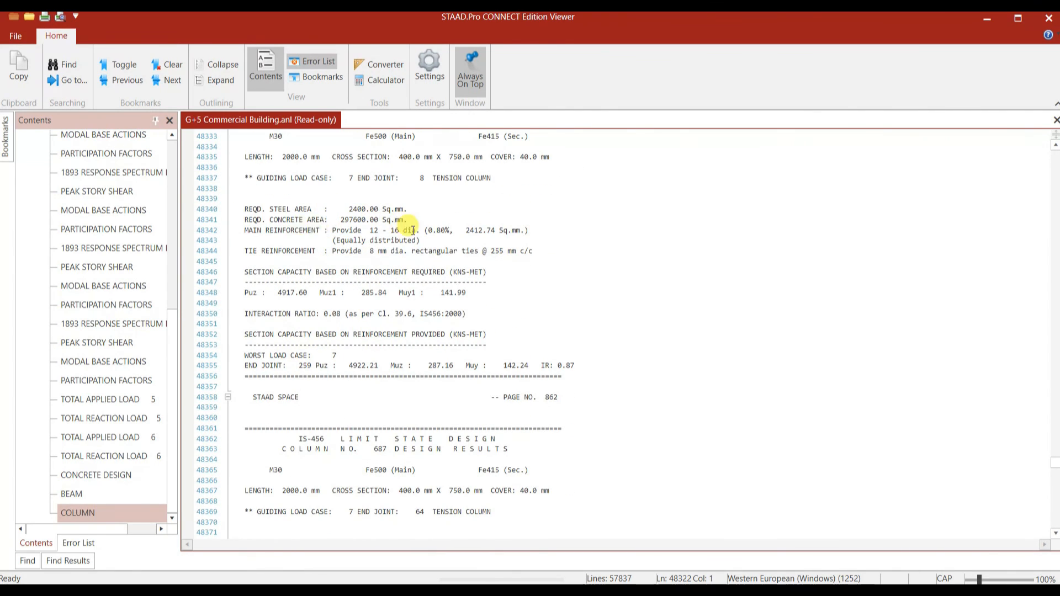
pyautogui.scroll(-20, 367, 291)
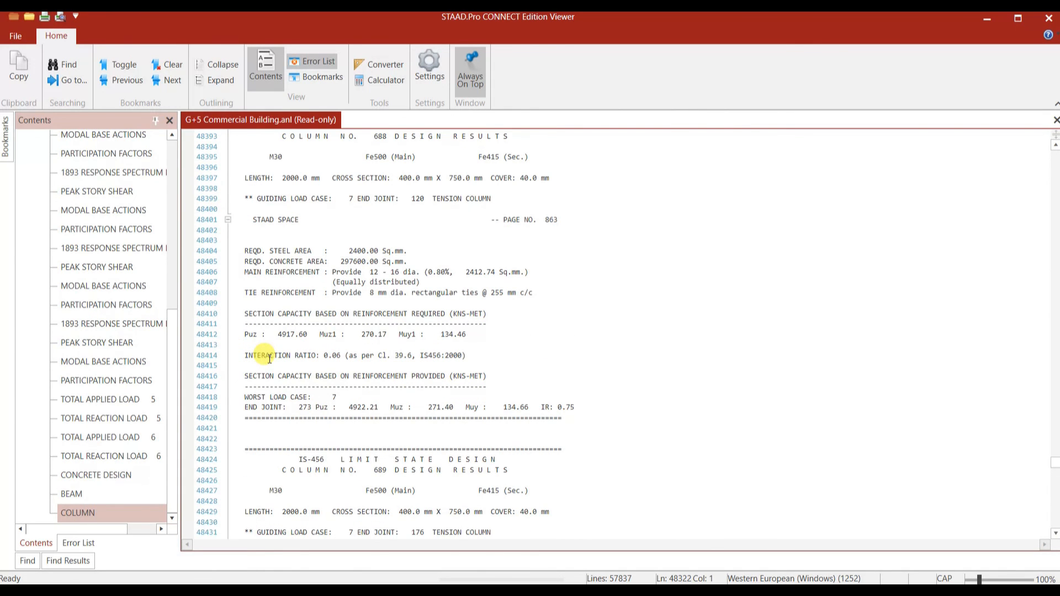
pyautogui.click(244, 355)
pyautogui.click(322, 347)
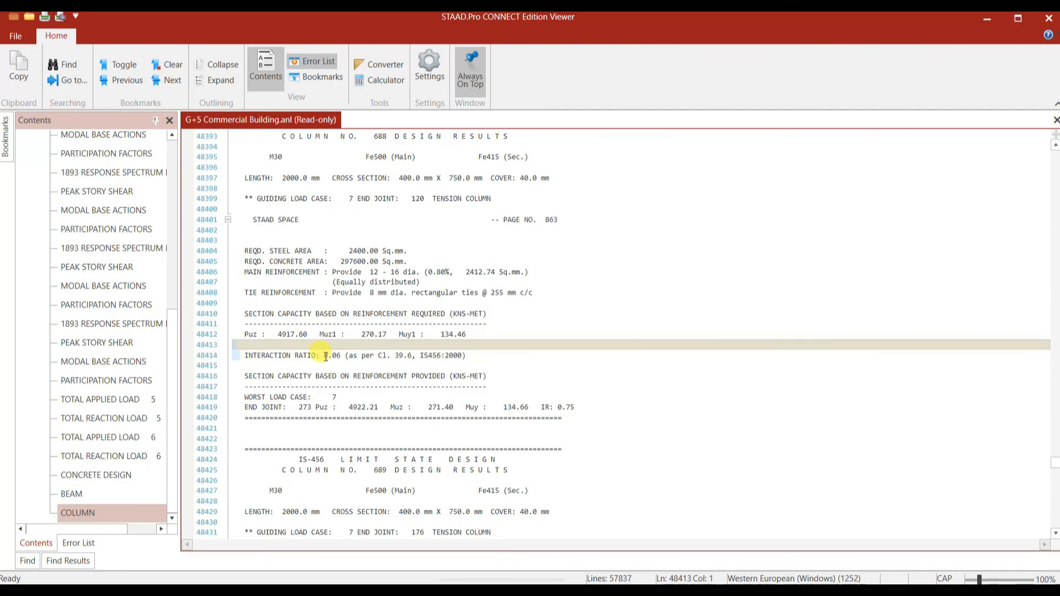
pyautogui.click(326, 356)
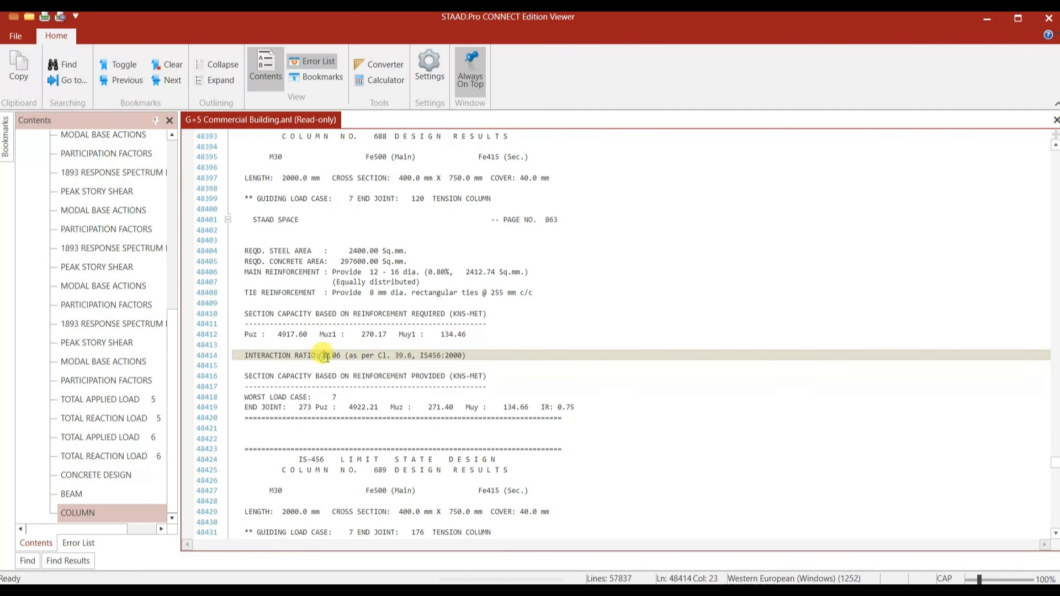
pyautogui.click(340, 383)
pyautogui.click(475, 418)
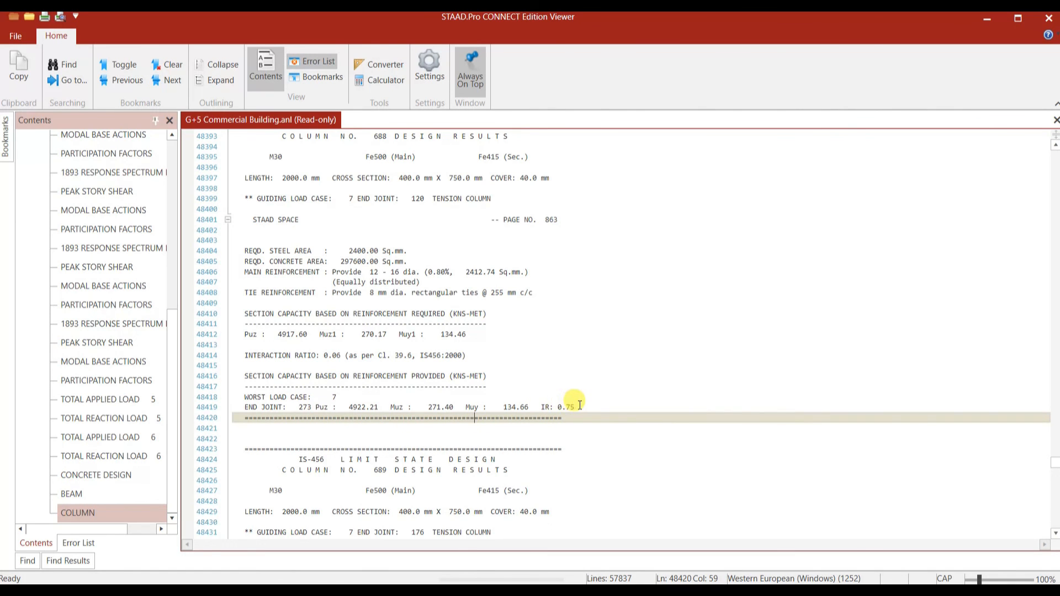
pyautogui.scroll(-5, 561, 403)
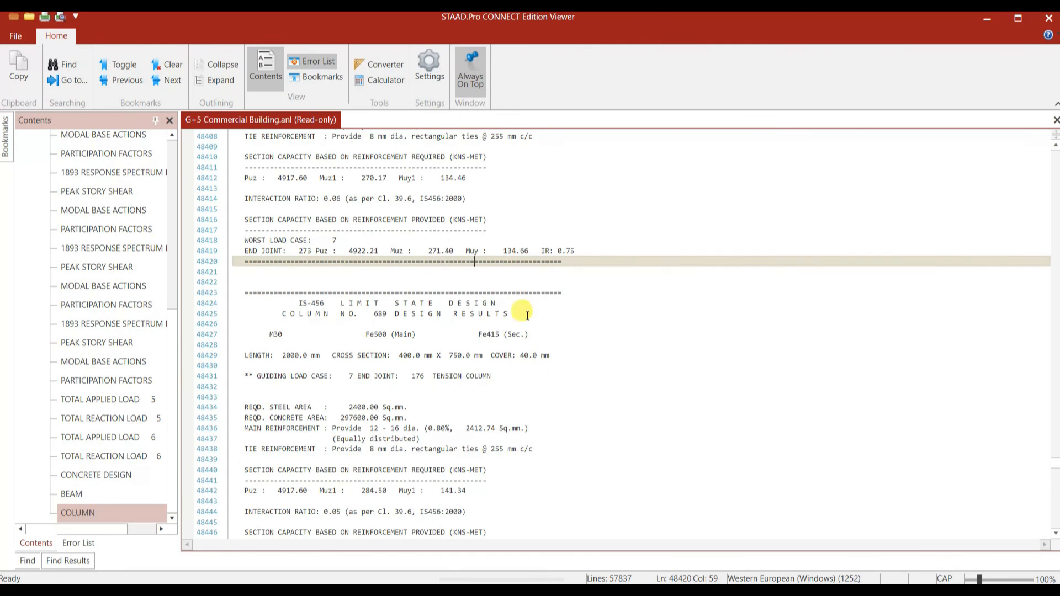
pyautogui.scroll(-20, 464, 410)
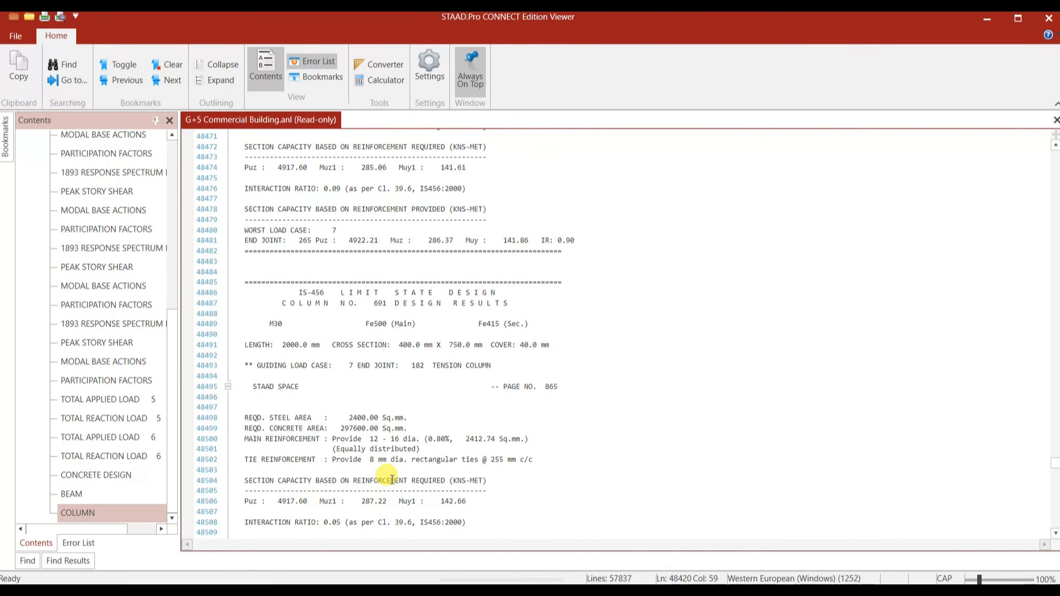
pyautogui.click(1049, 21)
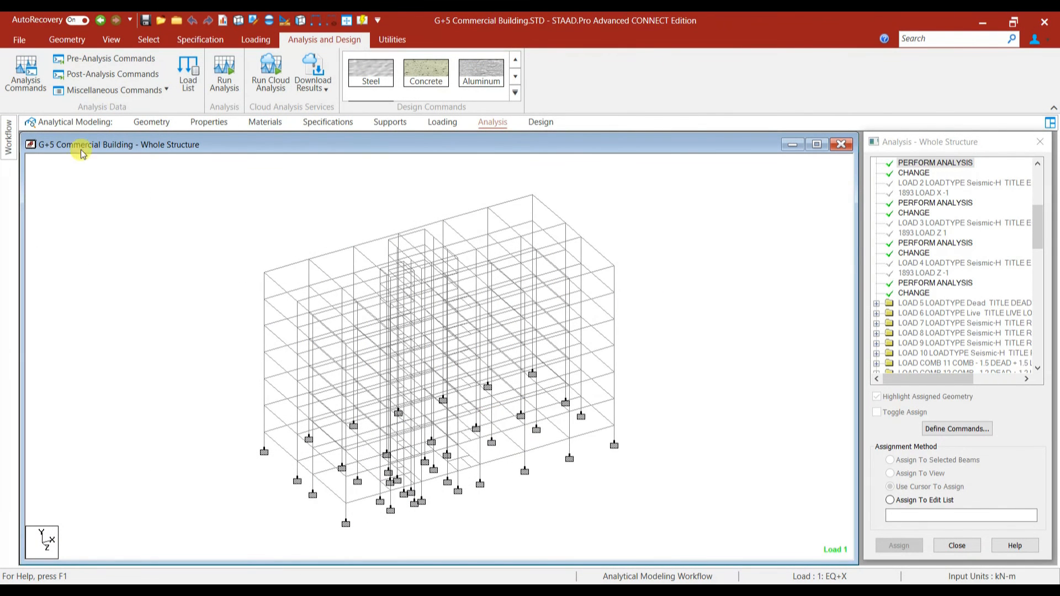
# Switch to the Postprocessing workflow with only the load combinations from 11 onward selected as result load cases.
pyautogui.moveTo(8, 148)
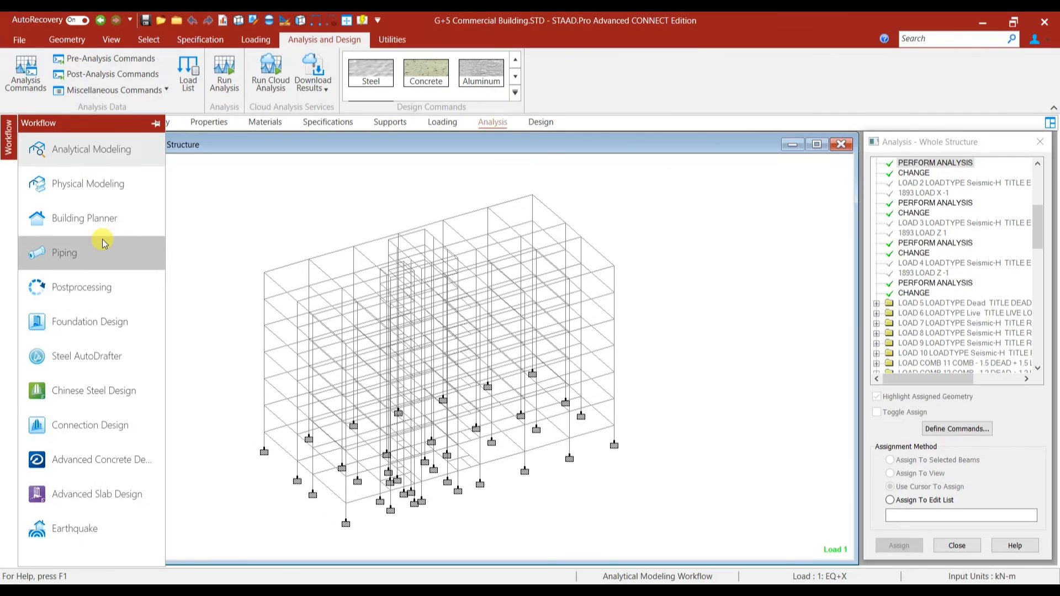
pyautogui.click(105, 286)
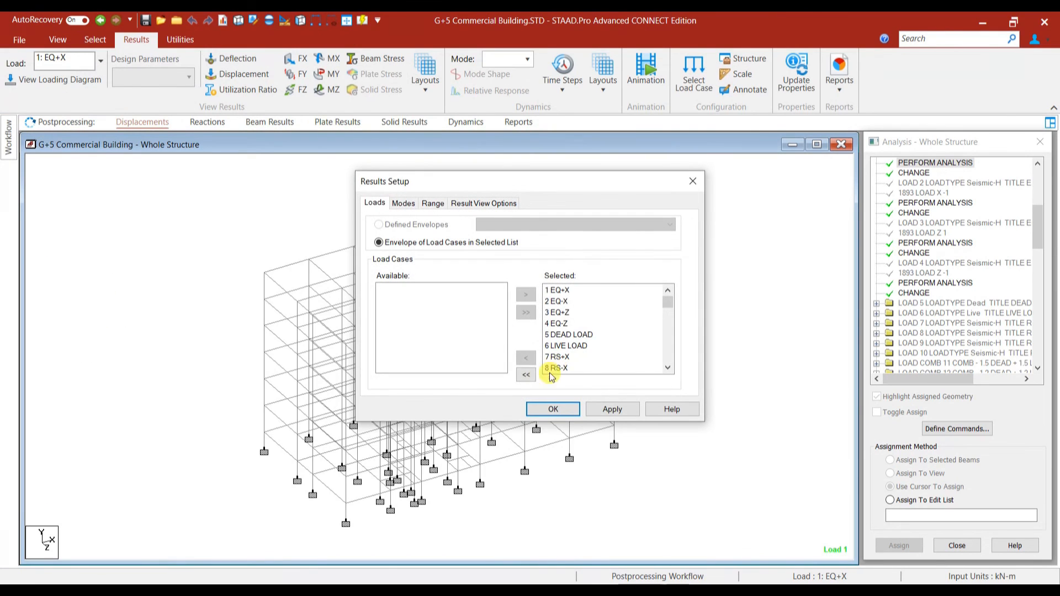
pyautogui.click(526, 375)
pyautogui.scroll(-4, 431, 332)
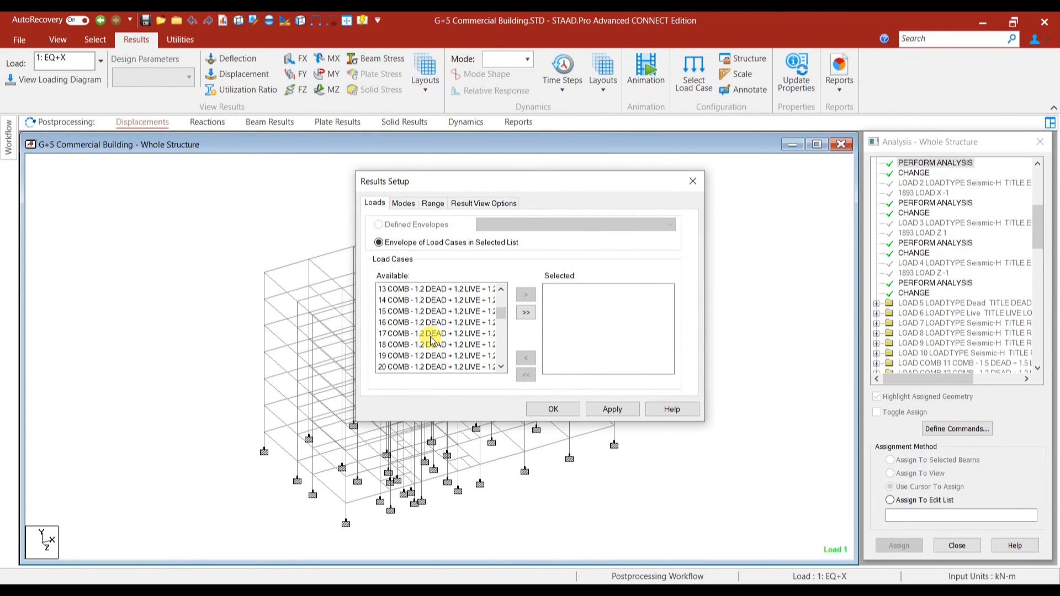
pyautogui.scroll(4, 428, 331)
pyautogui.moveTo(409, 333); pyautogui.dragTo(374, 437)
pyautogui.click(526, 294)
pyautogui.click(609, 410)
pyautogui.click(554, 409)
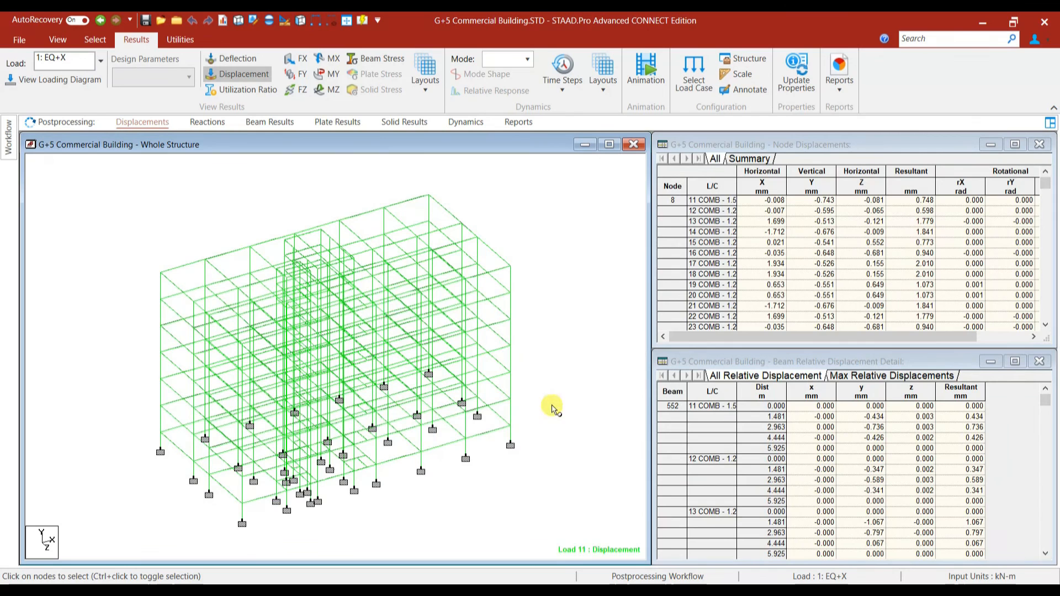
# Maximize the whole-structure view and compare its deflection and displacement displays.
pyautogui.click(609, 144)
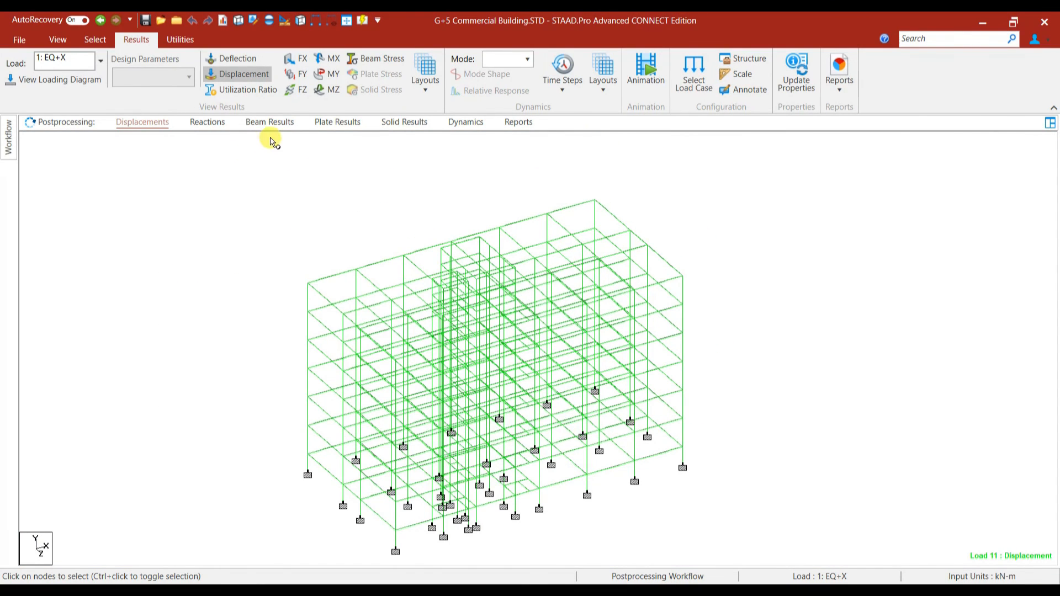
pyautogui.click(236, 64)
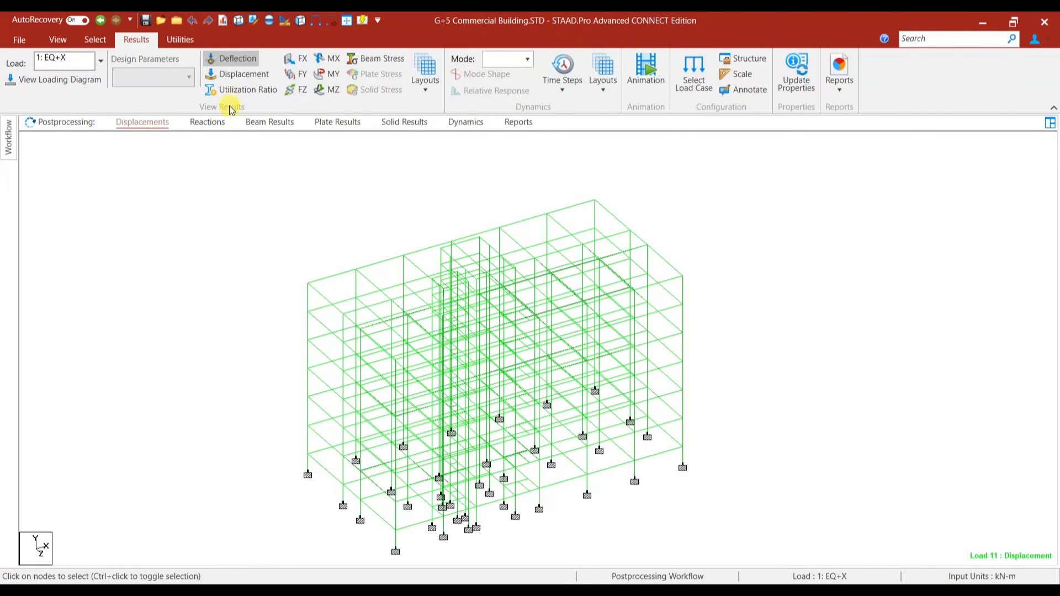
pyautogui.click(256, 78)
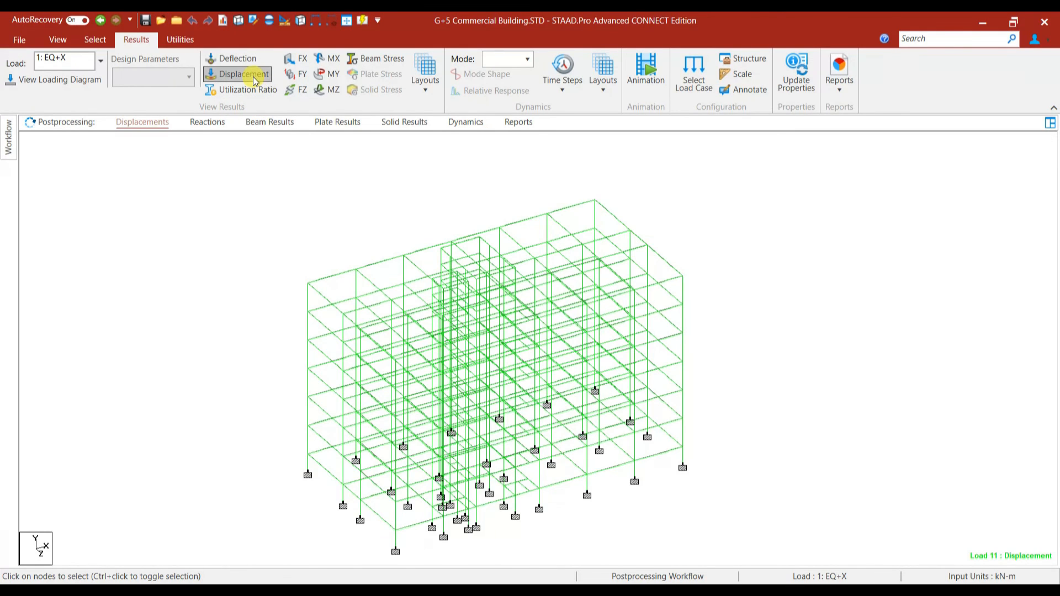
# Display the FY shear force diagram alone on the whole structure, without deflection or displacement, and inspect it up close.
pyautogui.click(302, 76)
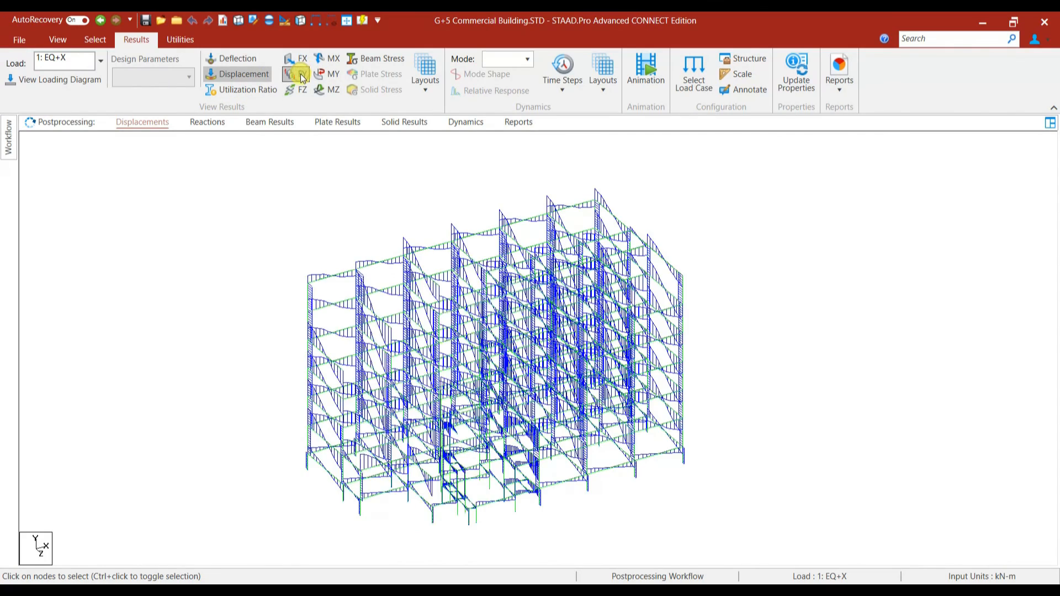
pyautogui.click(246, 58)
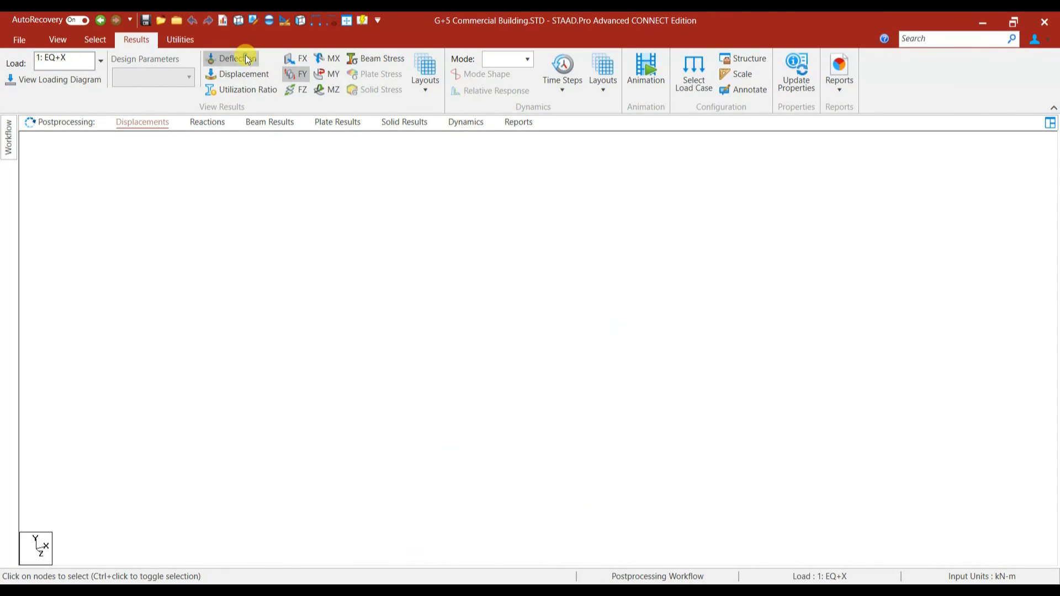
pyautogui.click(245, 59)
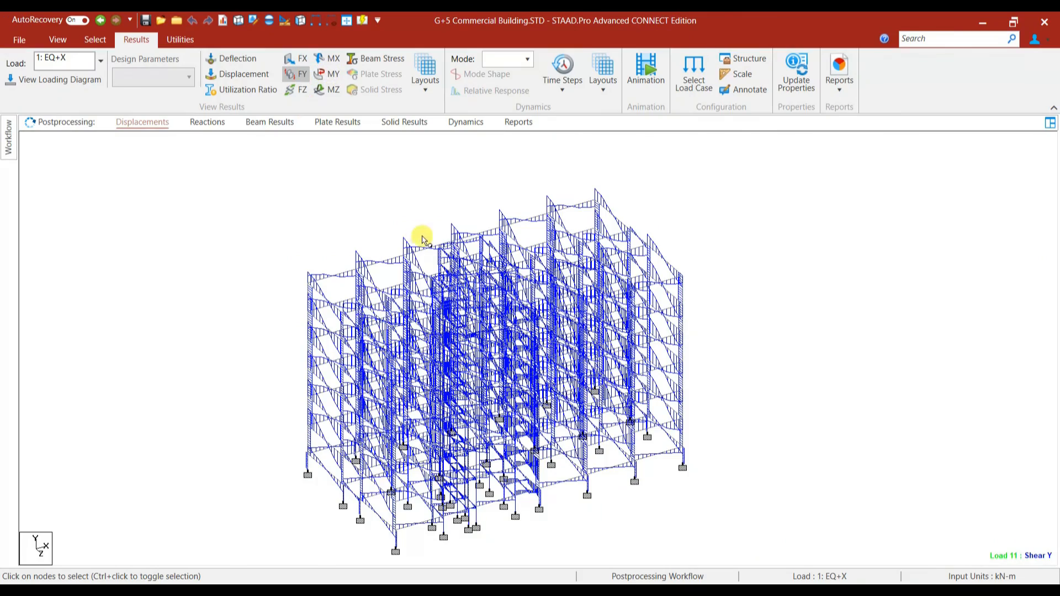
pyautogui.scroll(5, 519, 362)
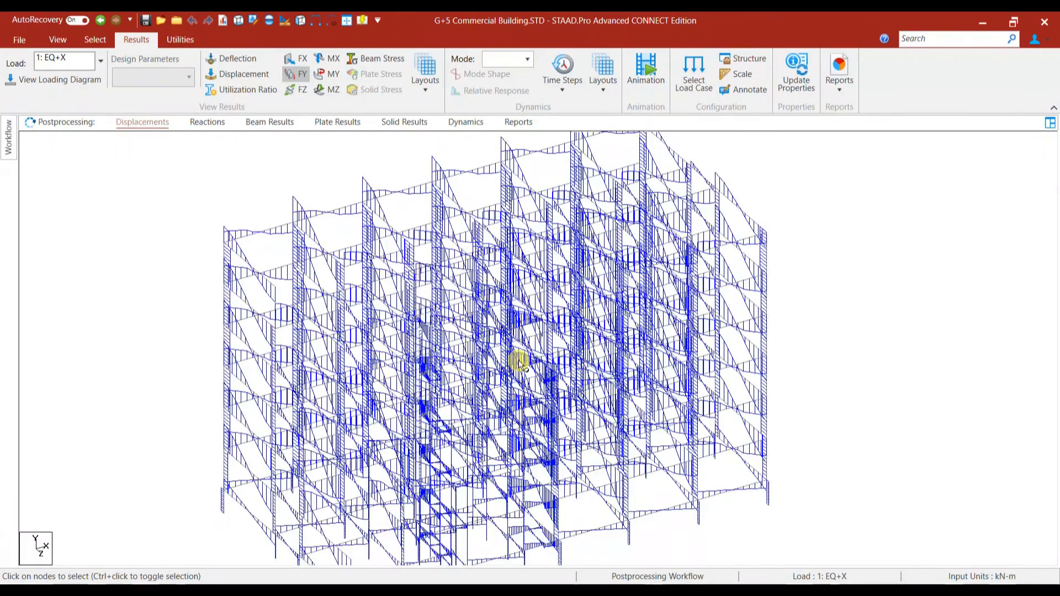
# Replace the shear diagram with the MZ bending moment diagram to inspect it, and hide it again.
pyautogui.click(298, 76)
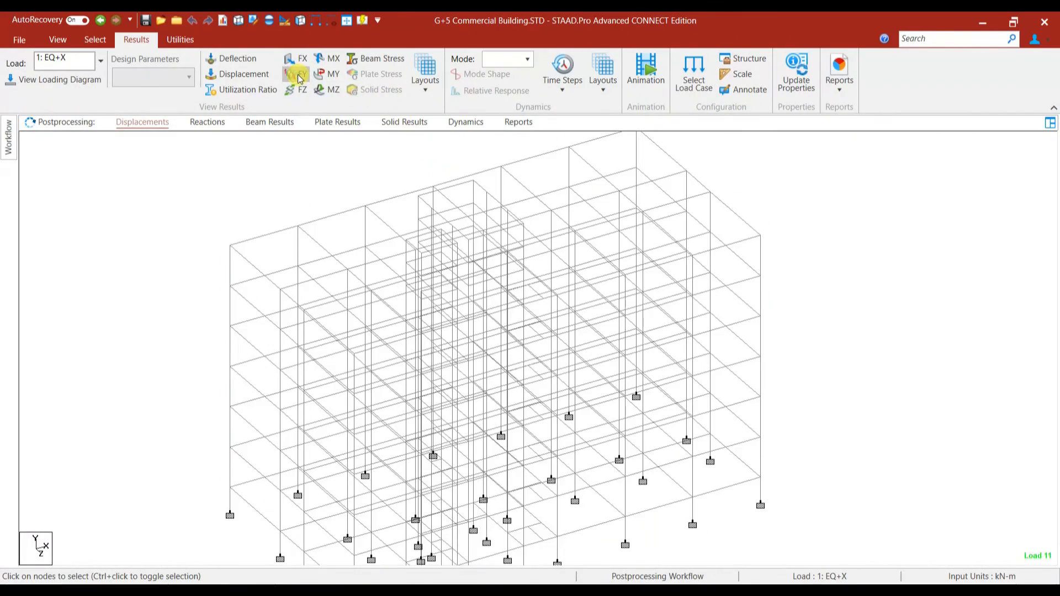
pyautogui.click(321, 89)
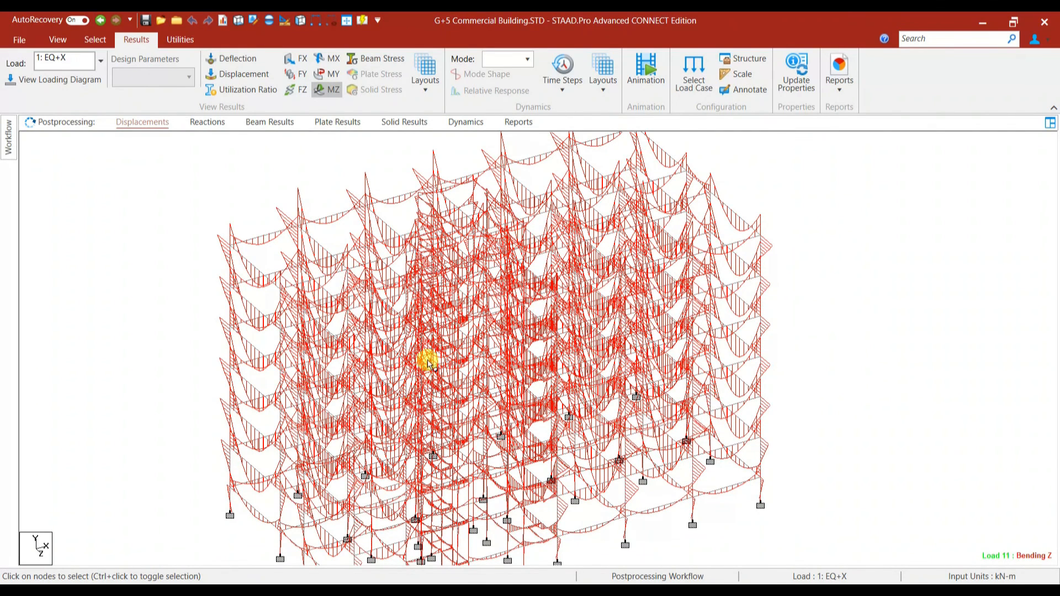
pyautogui.click(326, 91)
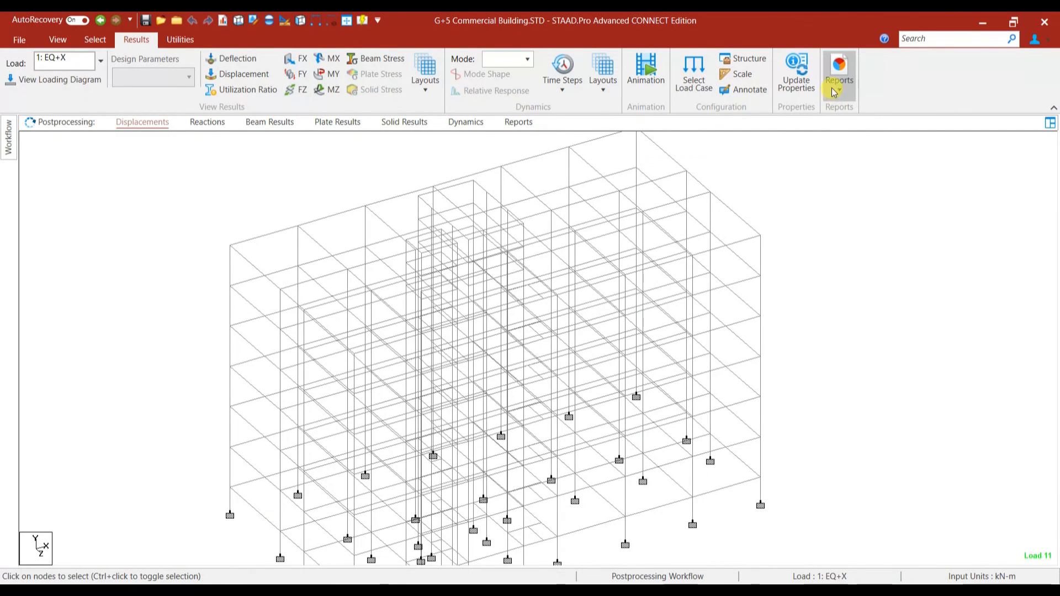
pyautogui.click(837, 91)
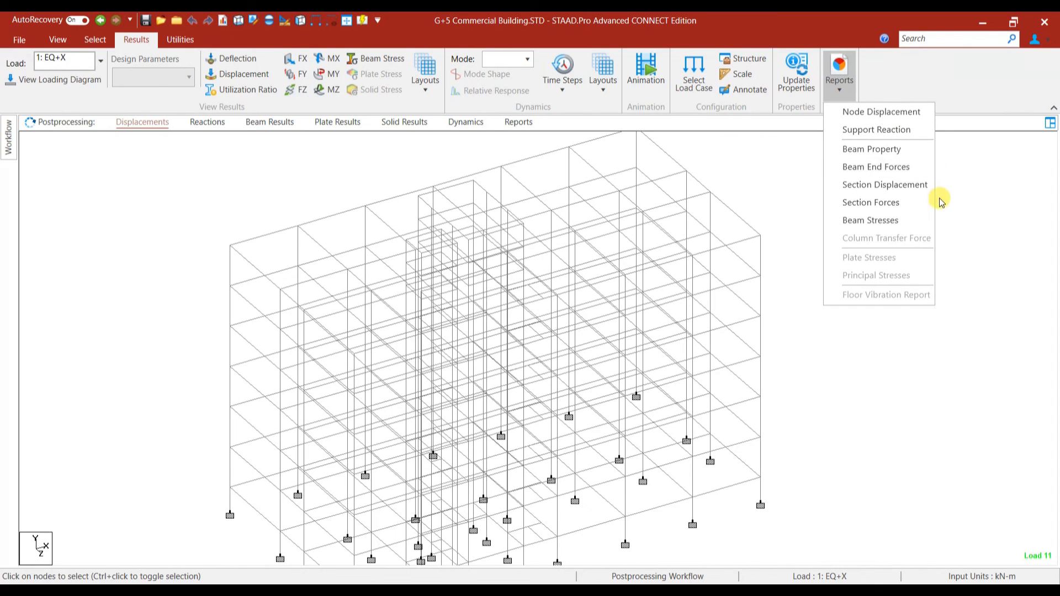
pyautogui.click(781, 180)
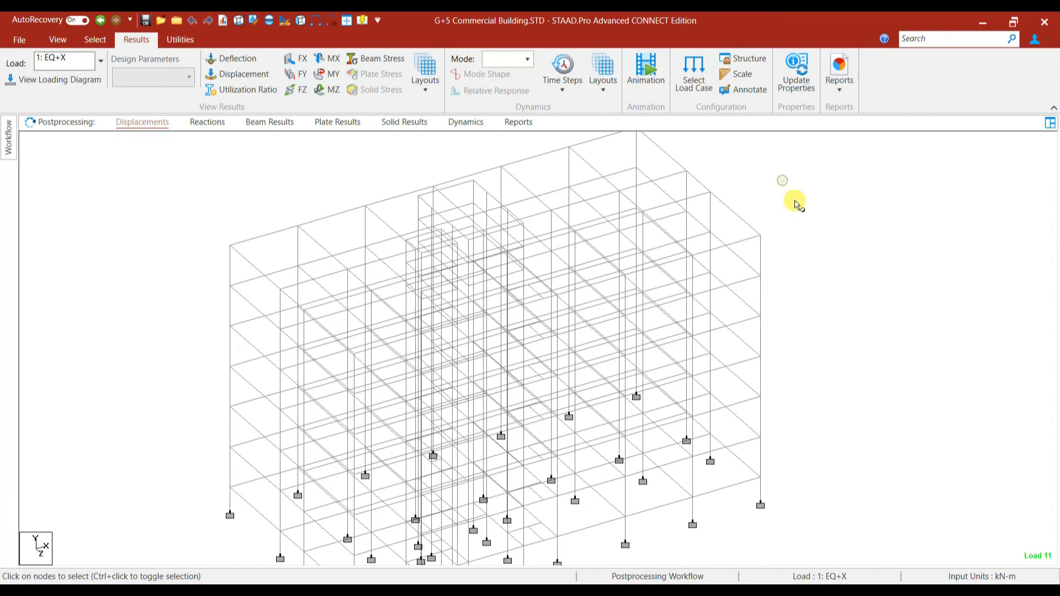
pyautogui.scroll(-2, 495, 375)
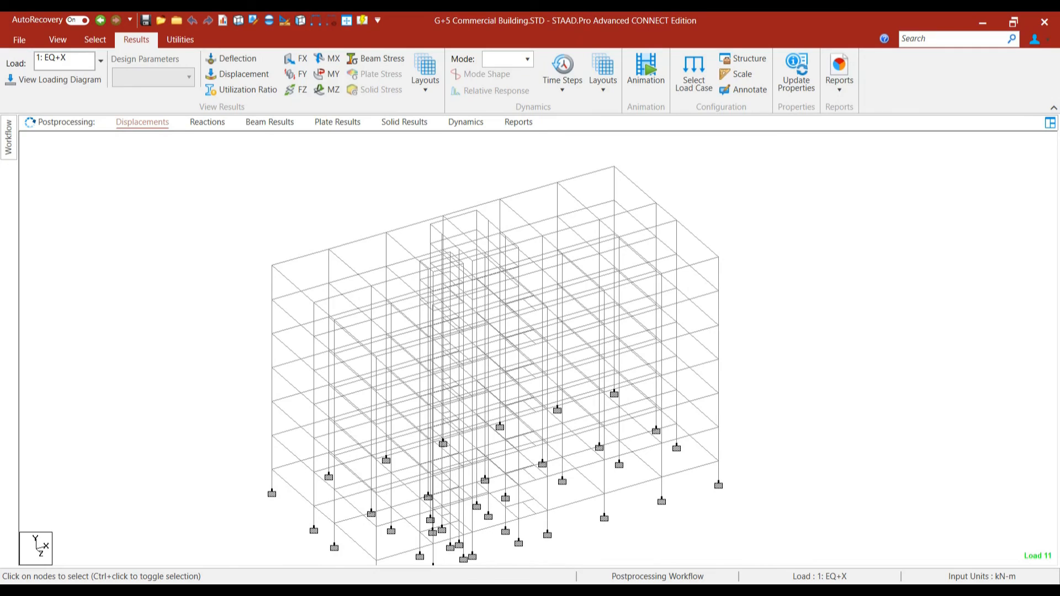